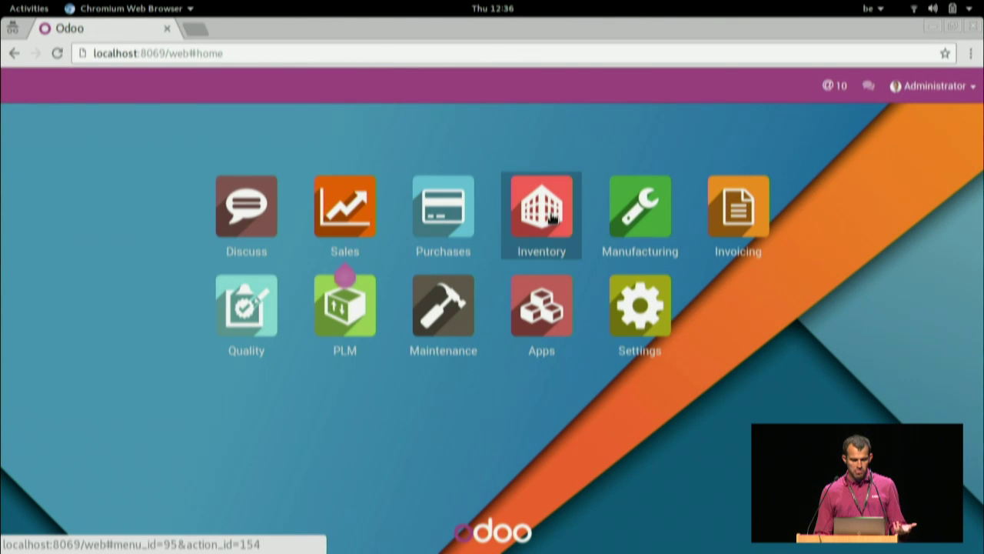
# Open the Inventory dashboard showing the receipt, internal transfer and delivery order cards per warehouse
pyautogui.click(551, 218)
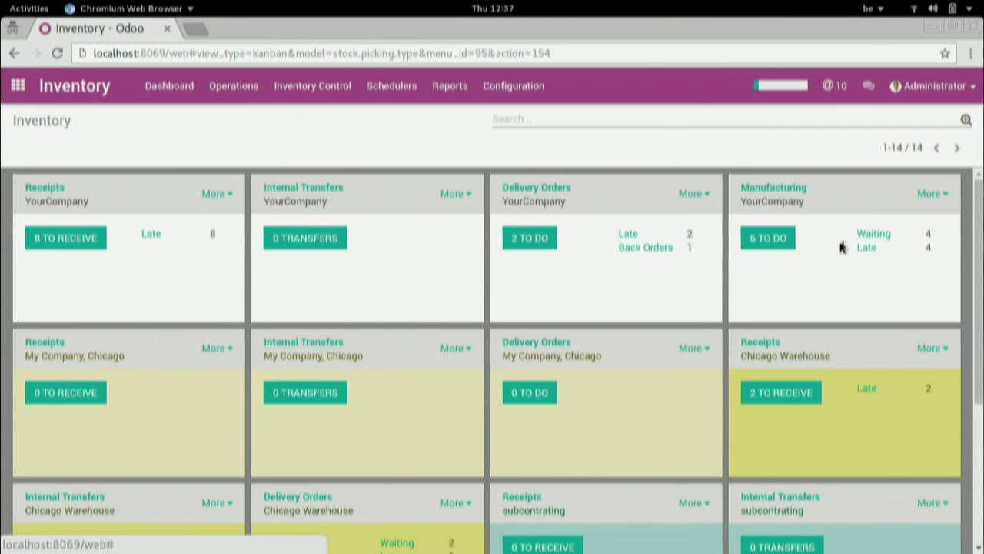
pyautogui.rightClick(157, 239)
pyautogui.click(135, 267)
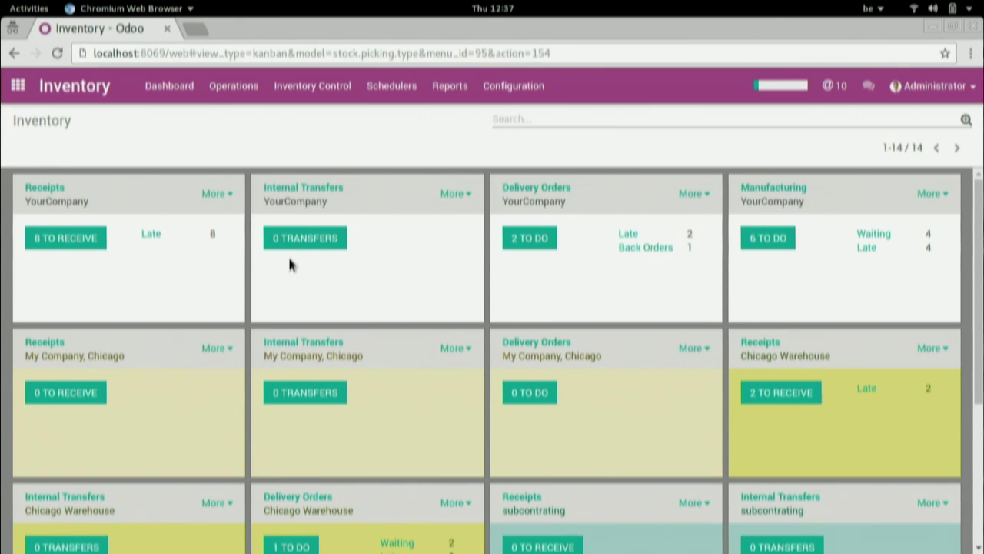
# Review the OEE figures on the Manufacturing Work Centers Dashboard, then return to the apps grid
pyautogui.click(18, 85)
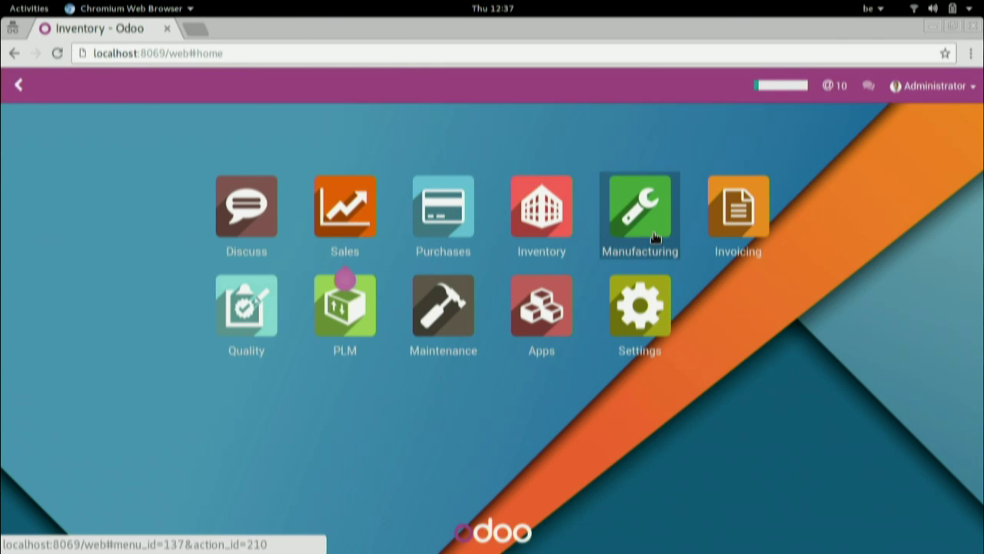
pyautogui.click(598, 247)
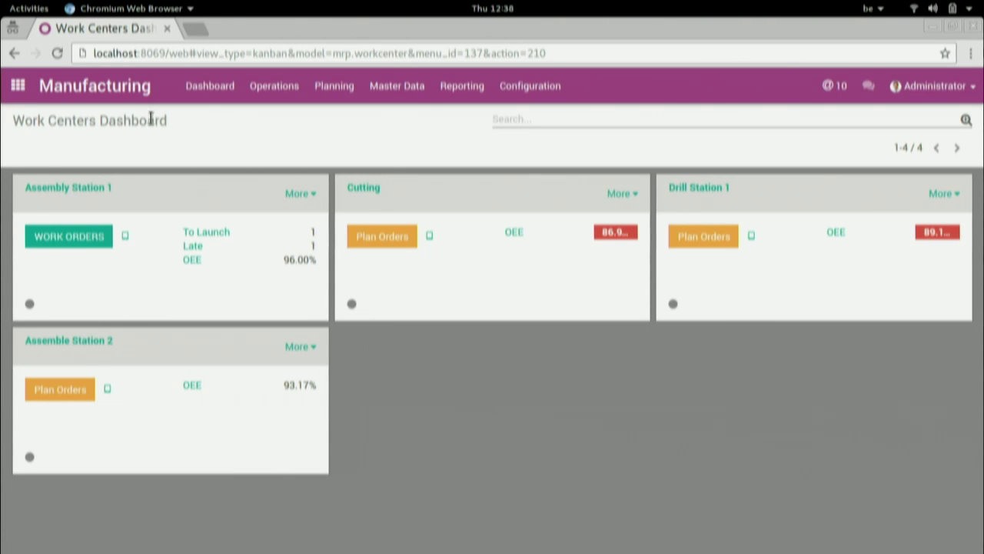
pyautogui.click(17, 85)
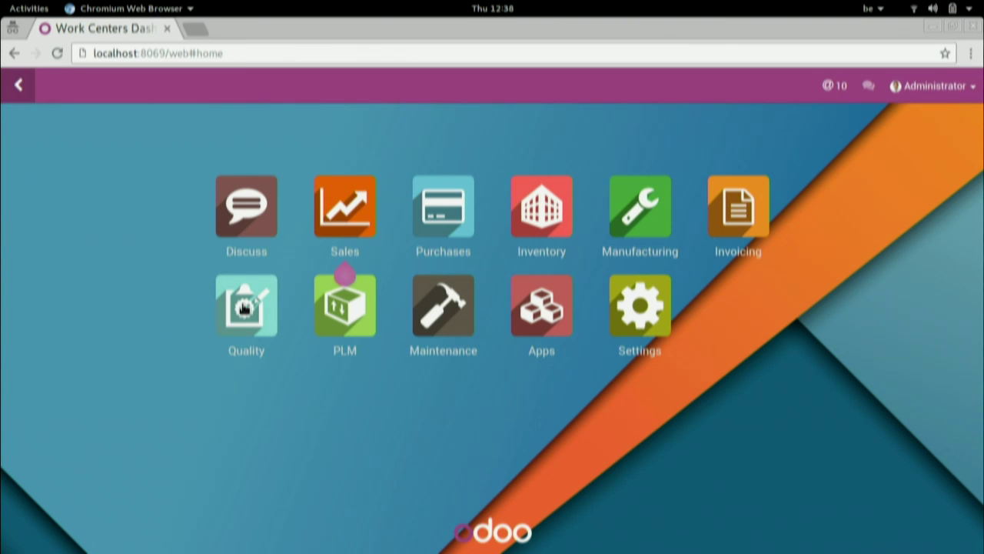
# View the Quality dashboard and then the PLM dashboard, returning to the apps grid after each
pyautogui.click(246, 308)
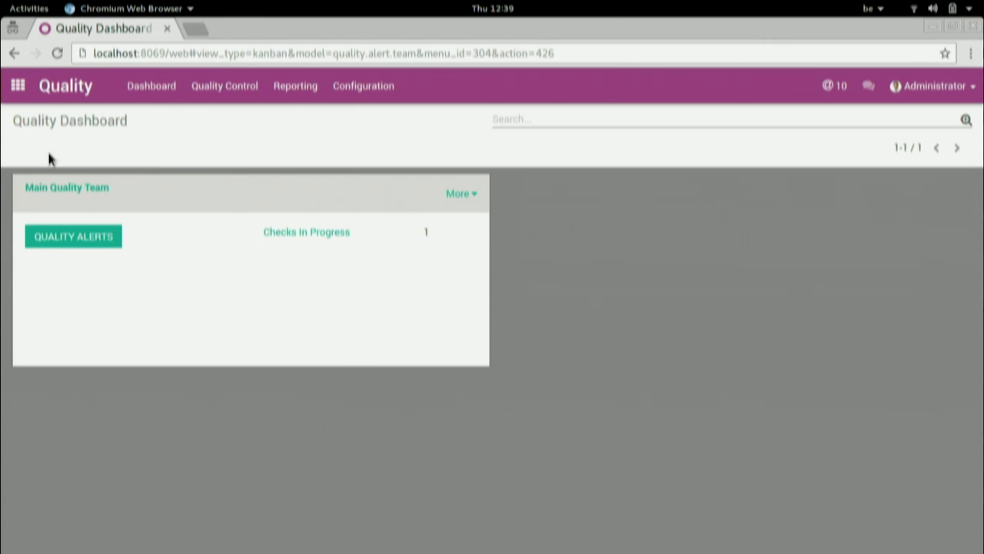
pyautogui.click(26, 92)
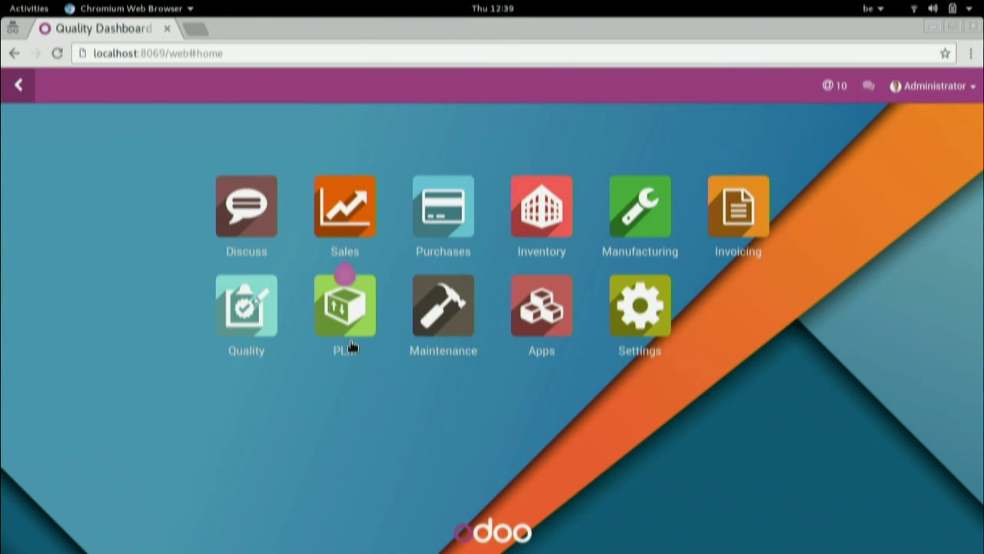
pyautogui.click(347, 308)
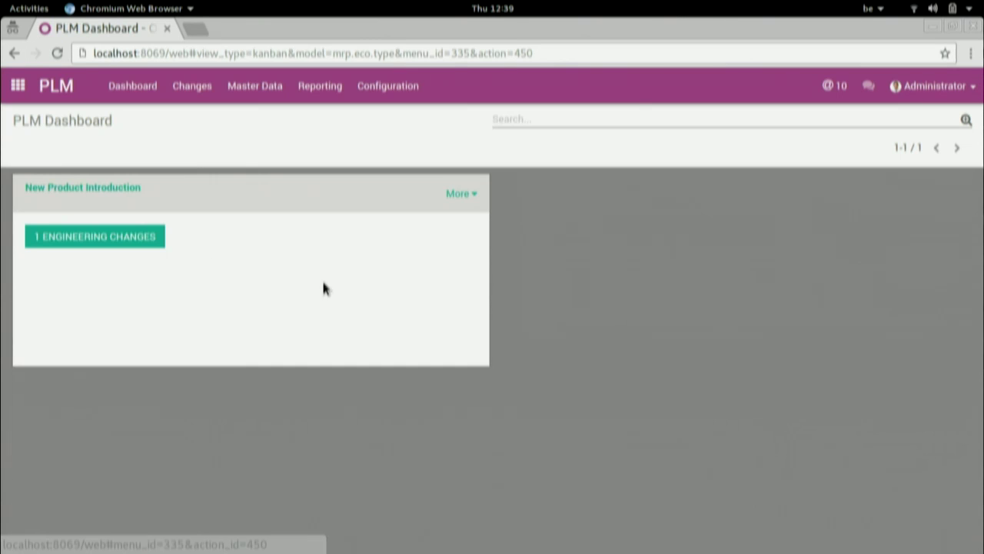
pyautogui.click(18, 86)
# View the Maintenance Teams dashboard, then bring up the overview of open windows
pyautogui.click(452, 305)
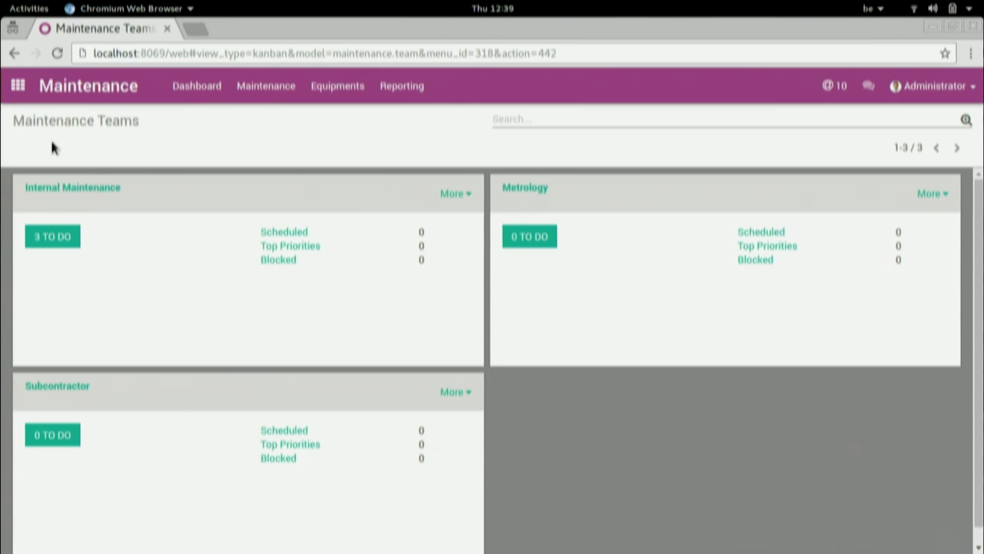
pyautogui.click(18, 85)
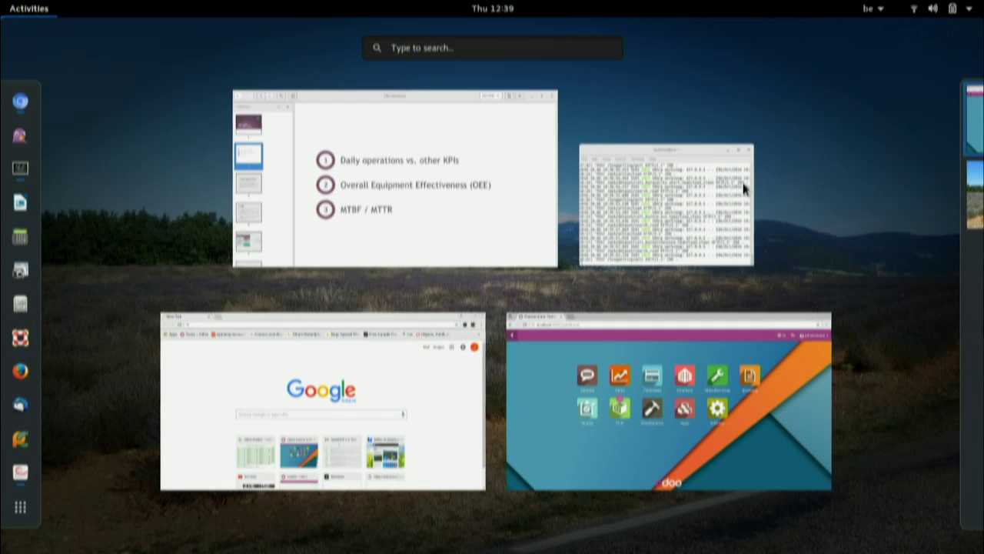
pyautogui.click(23, 7)
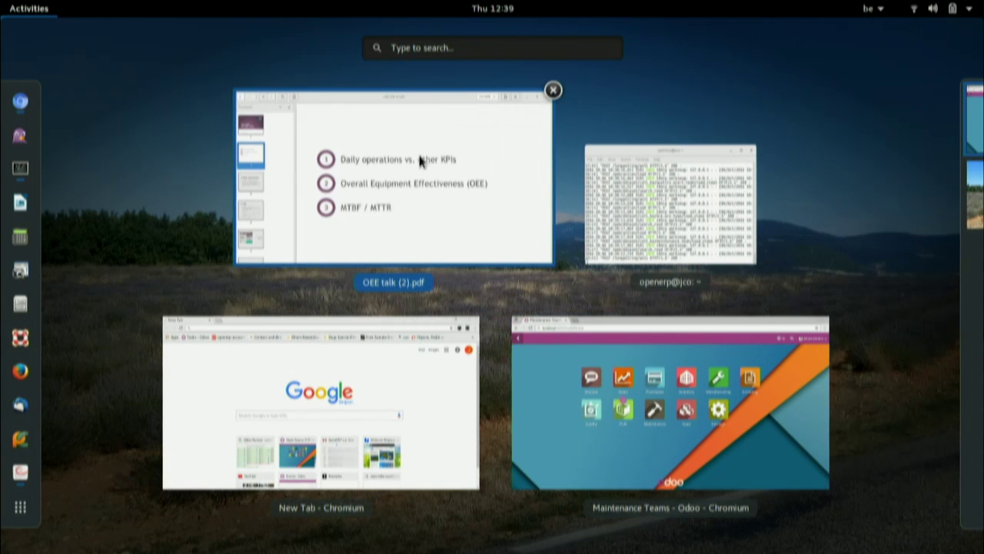
# Present the OEE talk PDF full screen up to the Daily Operations slide, then return to Odoo
pyautogui.click(415, 265)
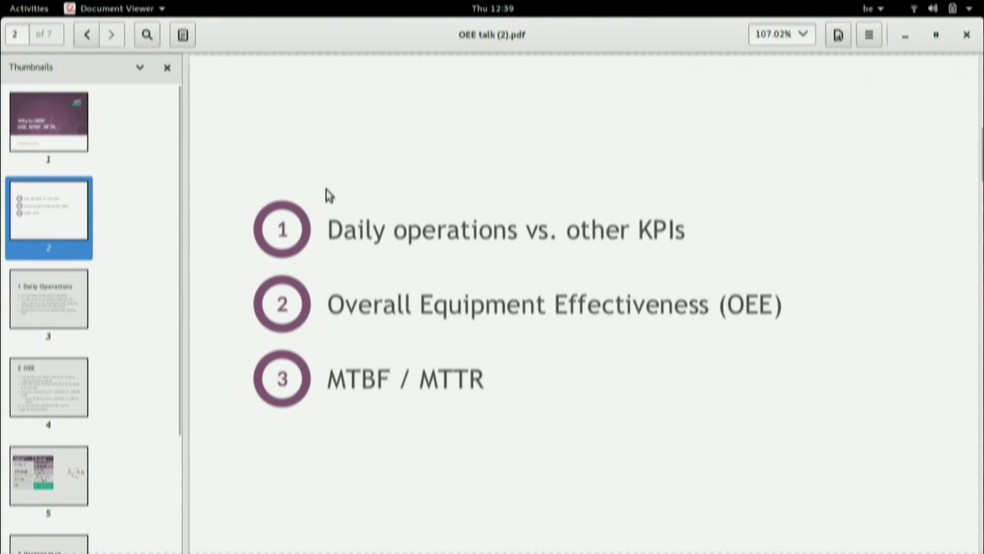
pyautogui.press('F5')
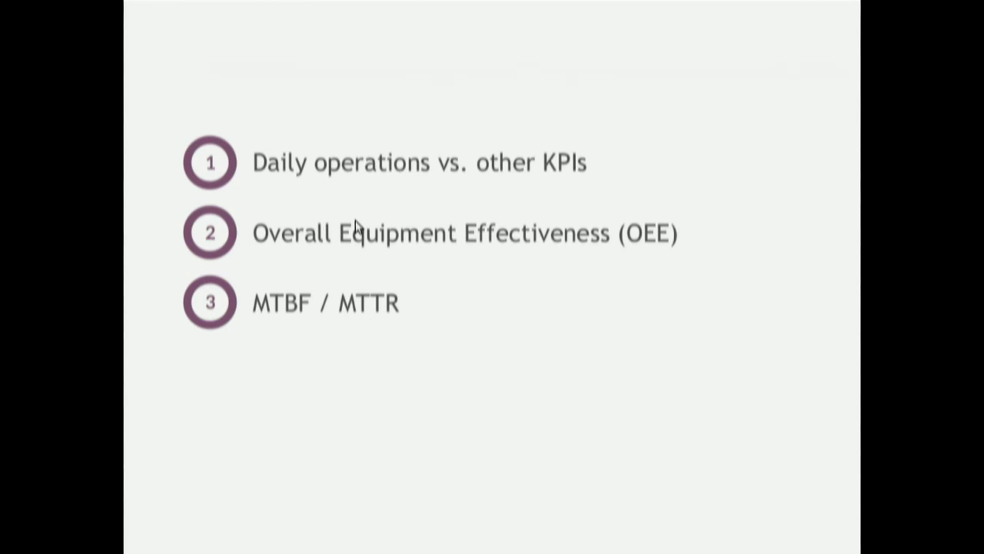
pyautogui.press('Right')
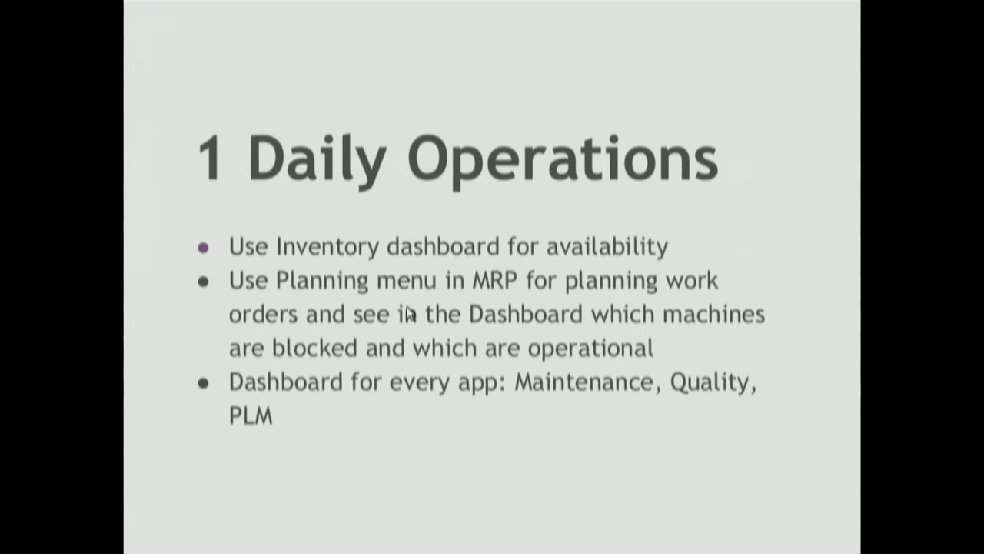
pyautogui.press('Escape')
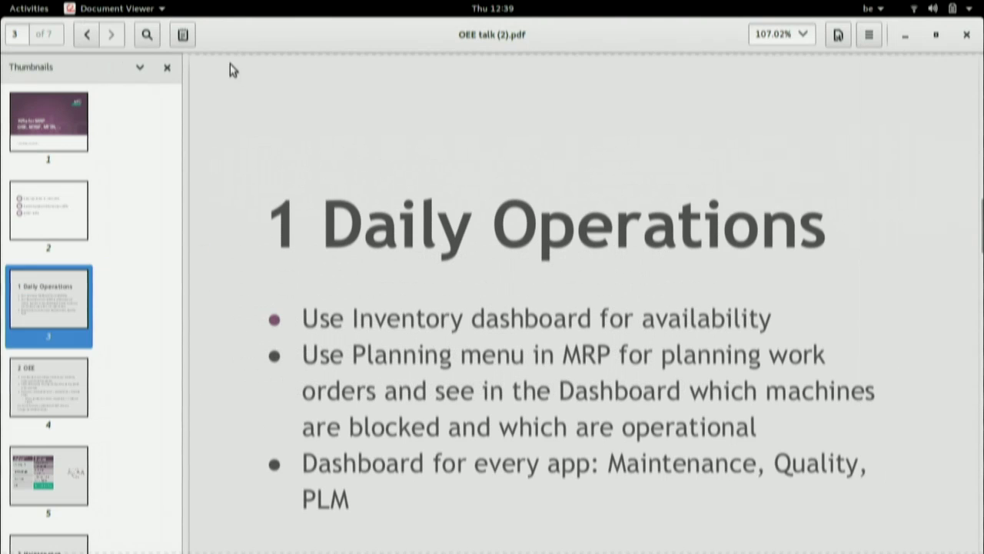
pyautogui.moveTo(0, 0)
pyautogui.click(623, 424)
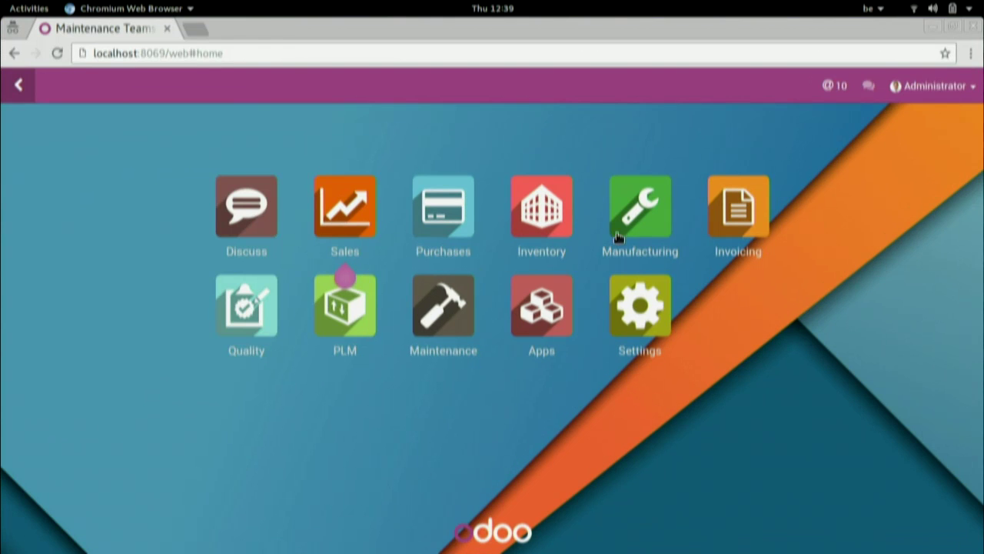
# Show the Manufacturing Planning by Production Gantt at week scale for 2–8 Oct, then leave Odoo for the window overview
pyautogui.click(631, 225)
pyautogui.click(274, 86)
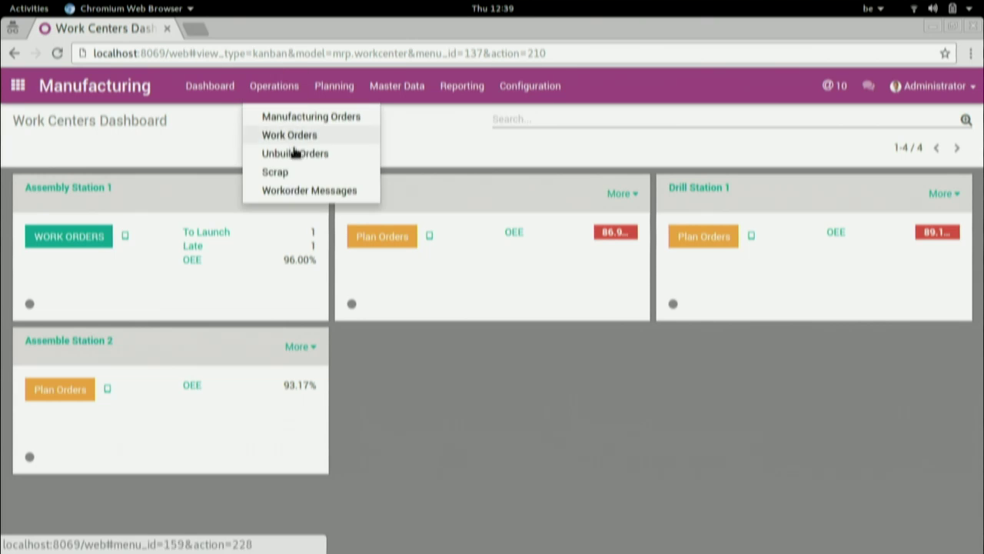
pyautogui.click(335, 88)
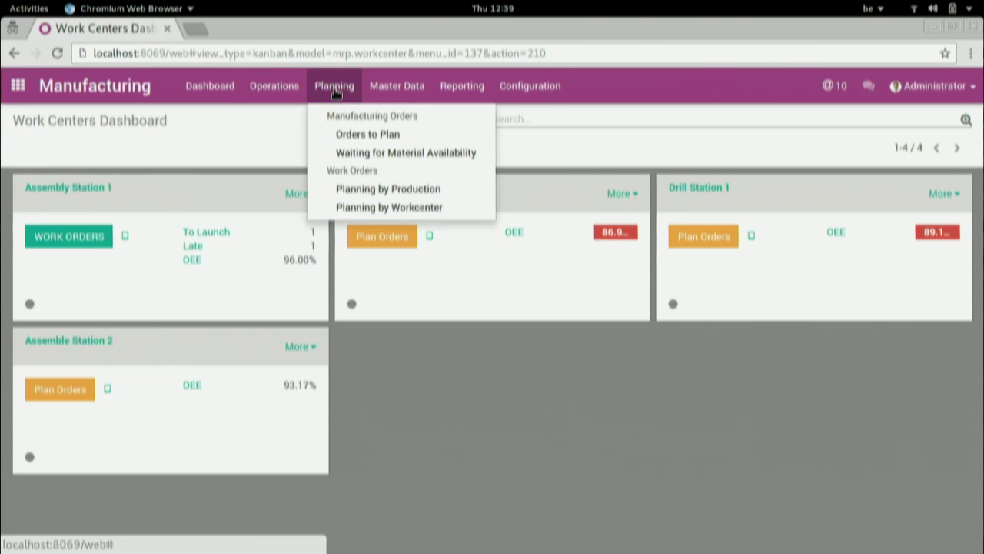
pyautogui.click(350, 190)
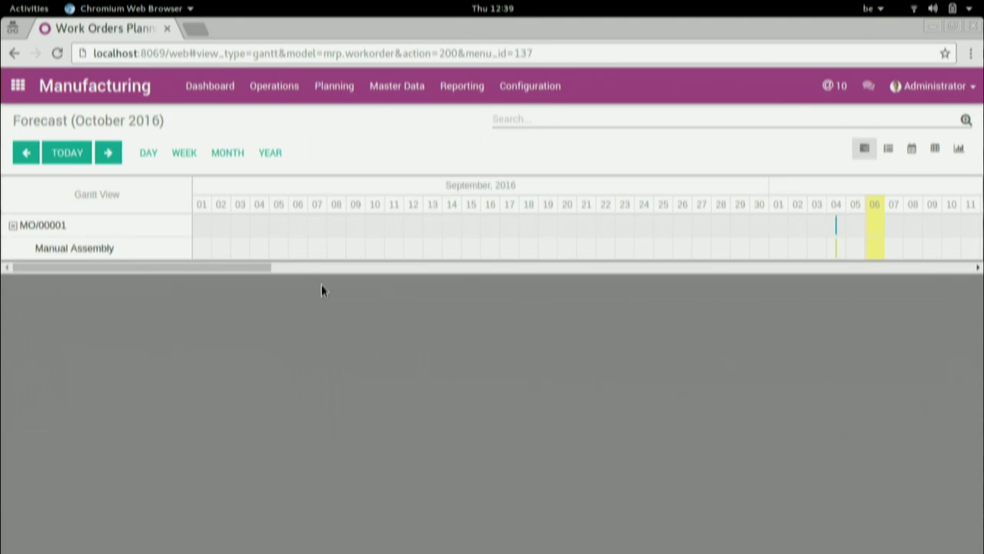
pyautogui.click(185, 152)
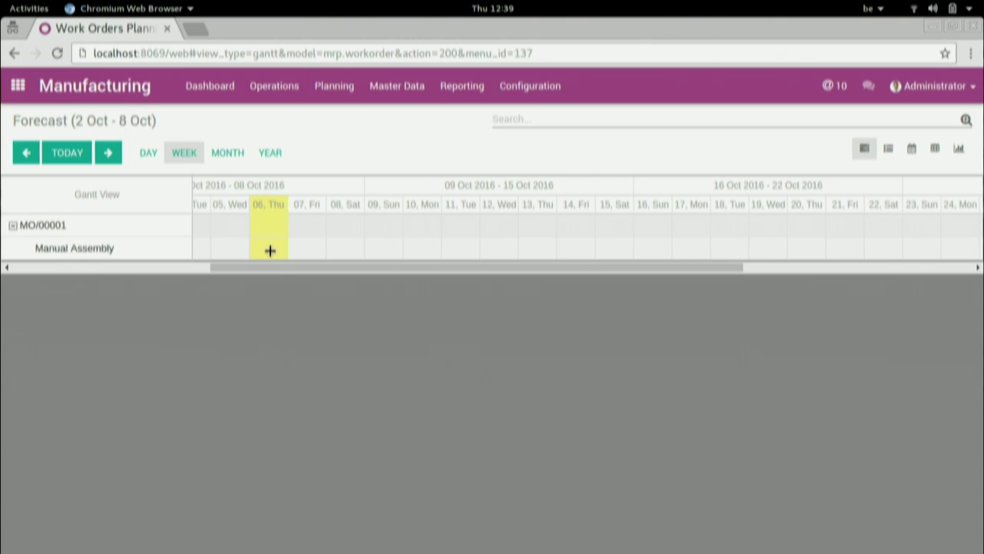
pyautogui.moveTo(277, 270); pyautogui.dragTo(233, 272)
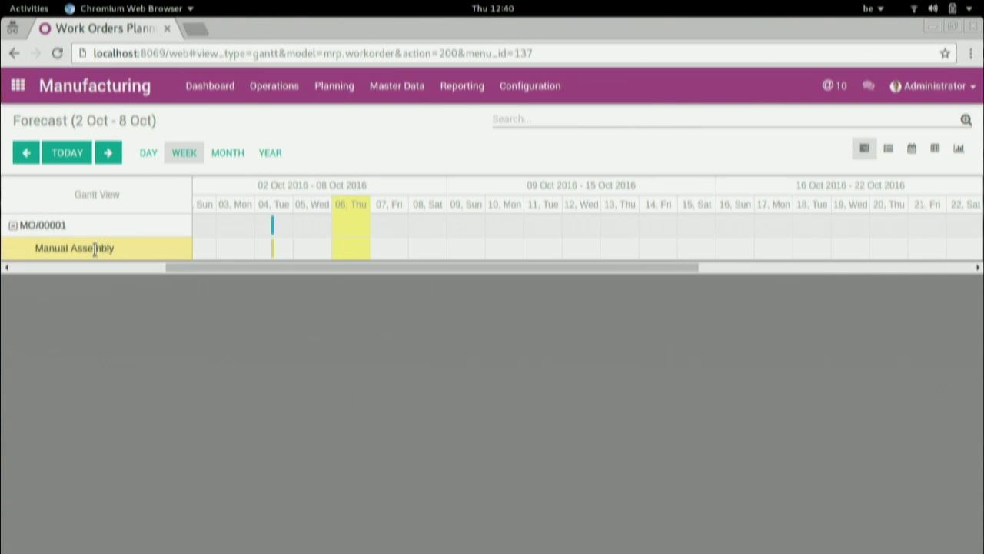
pyautogui.click(18, 86)
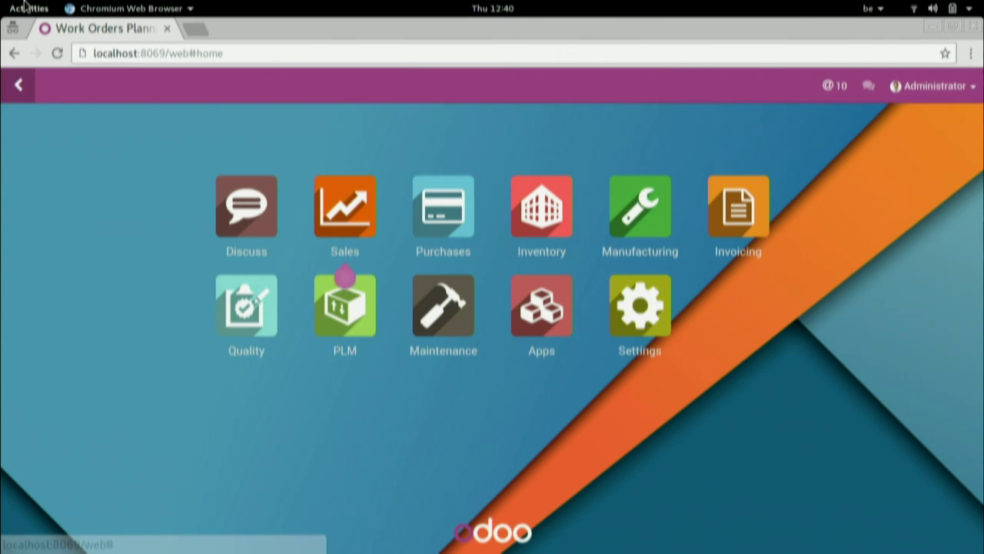
pyautogui.click(25, 8)
# Present the OEE talk PDF full screen, stepping back to the agenda then forward to 1 Daily Operations
pyautogui.click(495, 222)
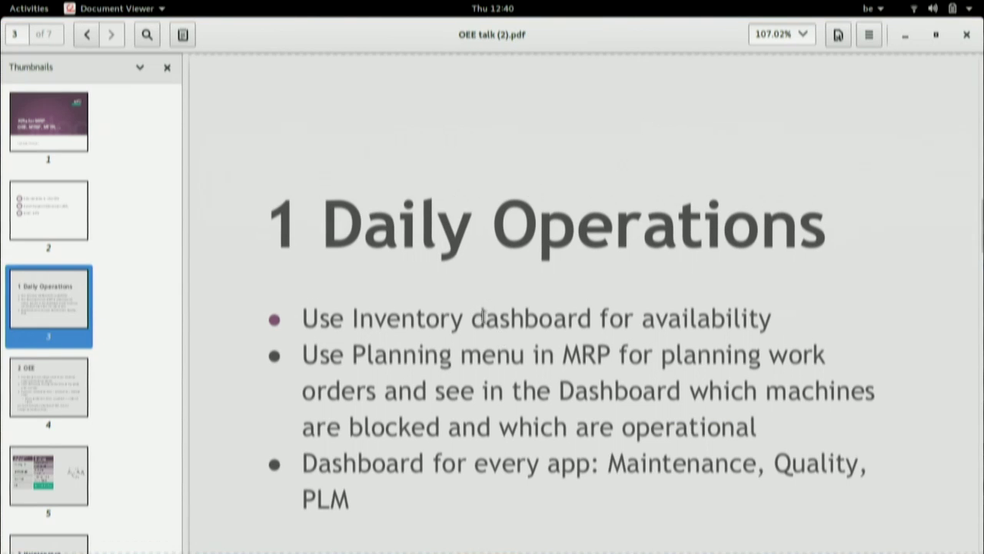
pyautogui.press('F5')
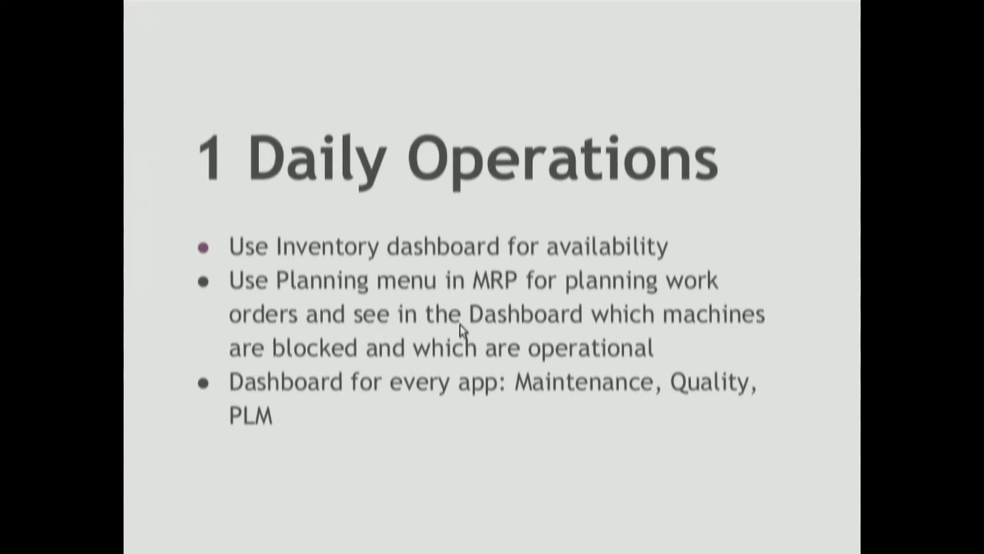
pyautogui.press('Left')
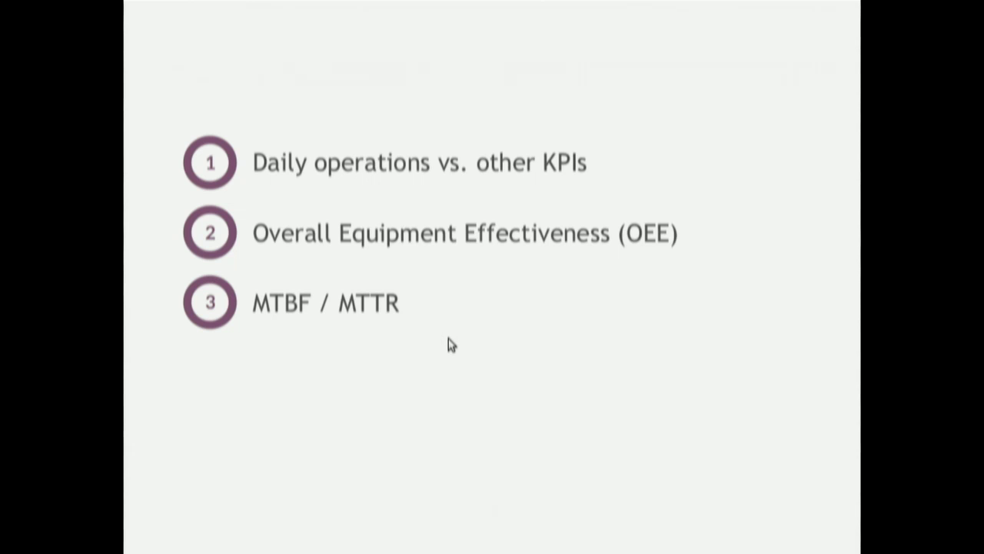
pyautogui.press('Right')
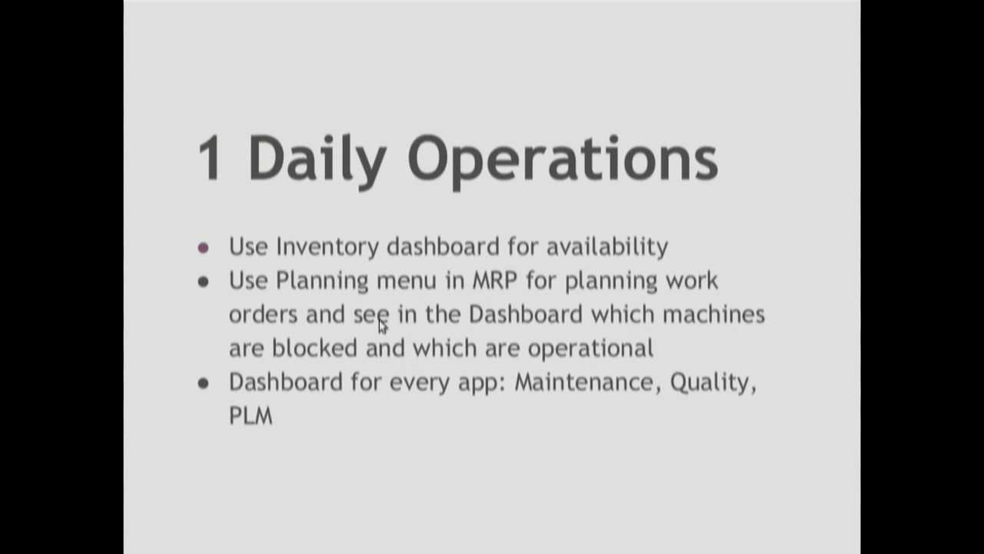
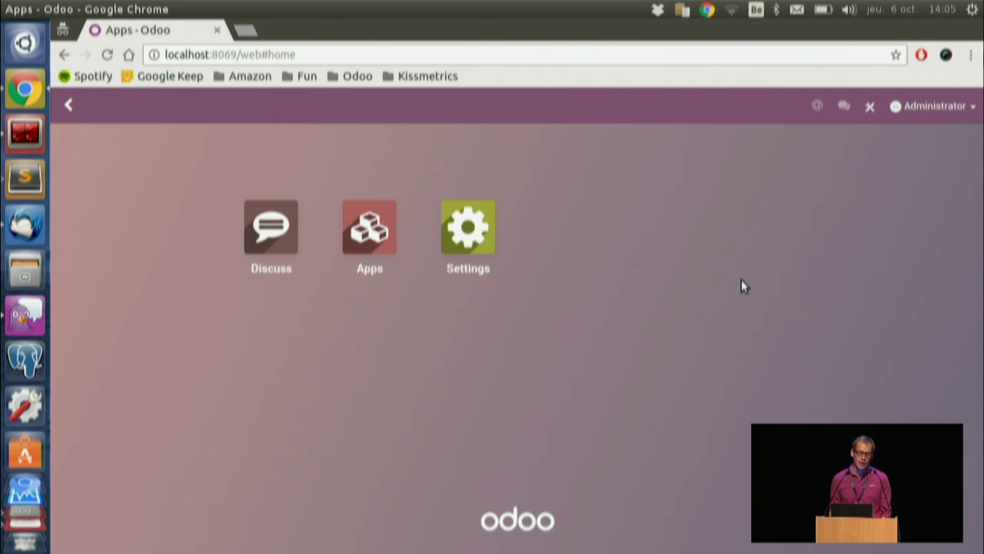
# Switch into Studio and start the New App creator
pyautogui.click(872, 108)
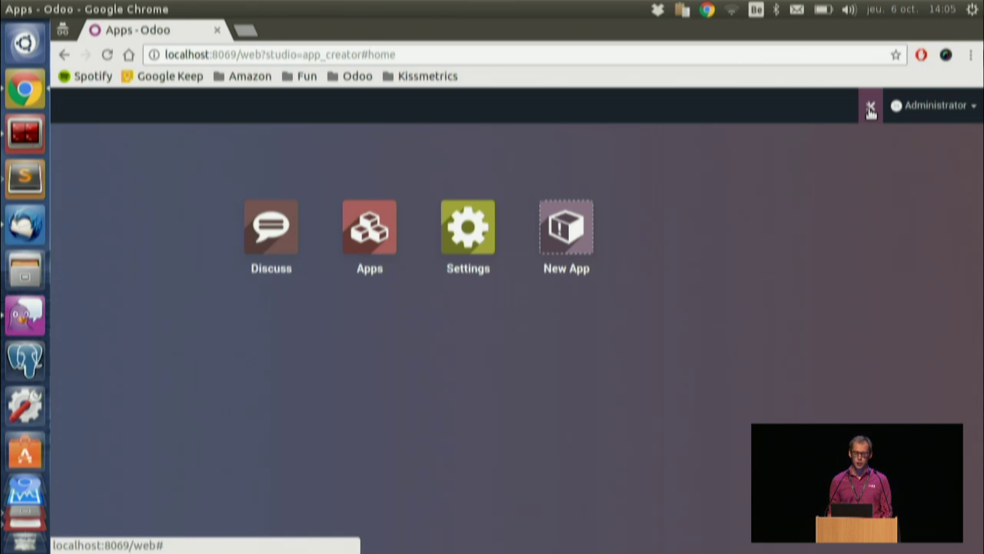
pyautogui.click(914, 108)
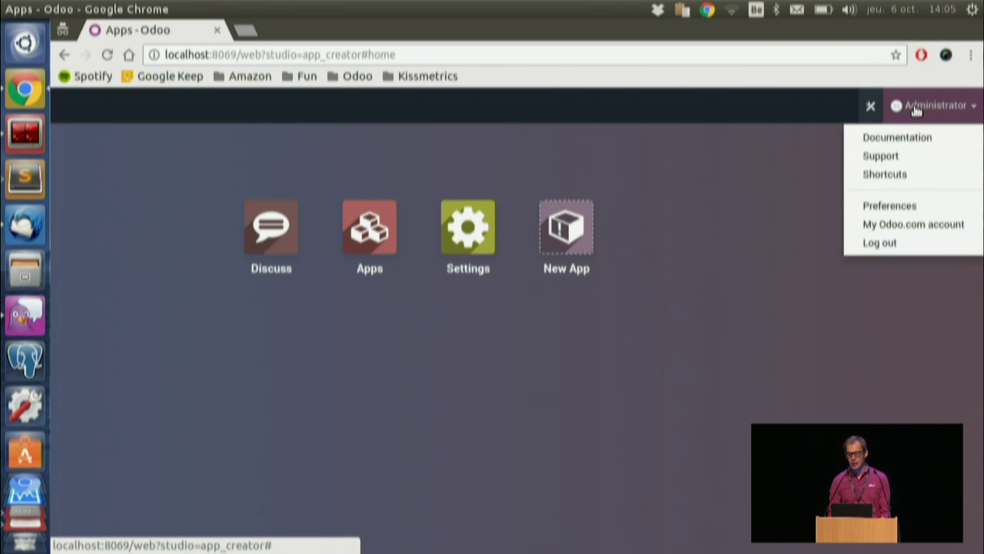
pyautogui.click(915, 110)
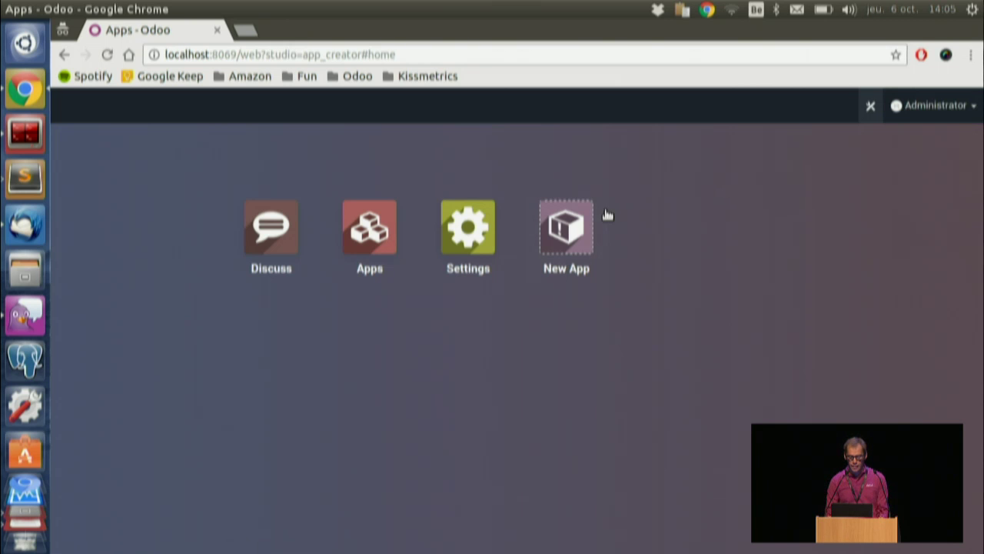
pyautogui.click(573, 233)
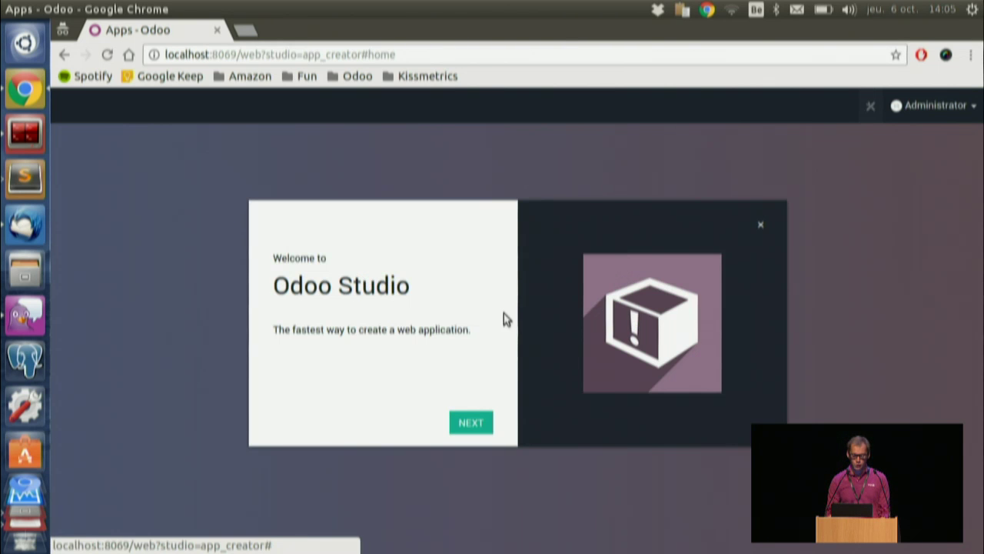
pyautogui.click(471, 421)
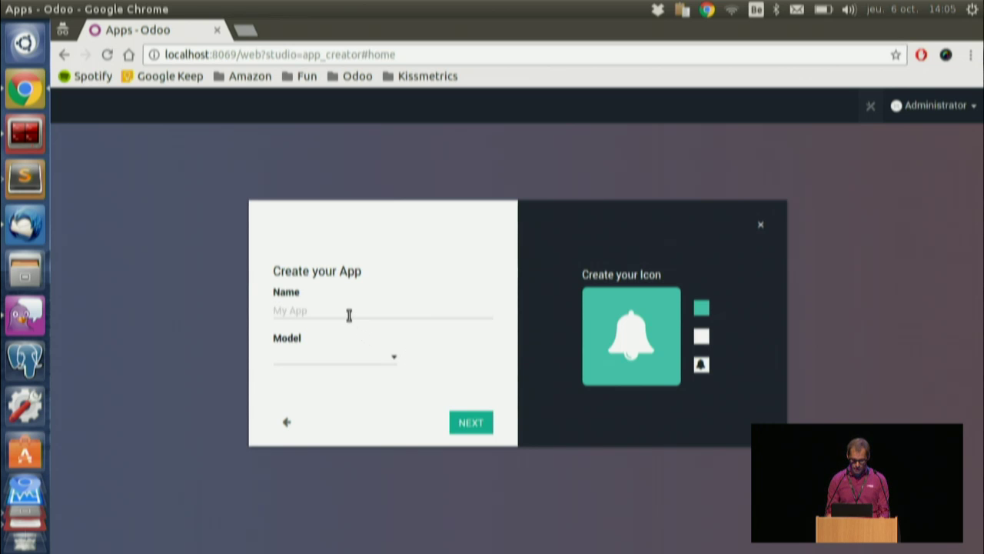
# Name the app 'Odoo care' and create a new Patient model for it
pyautogui.write('Odoo ca')
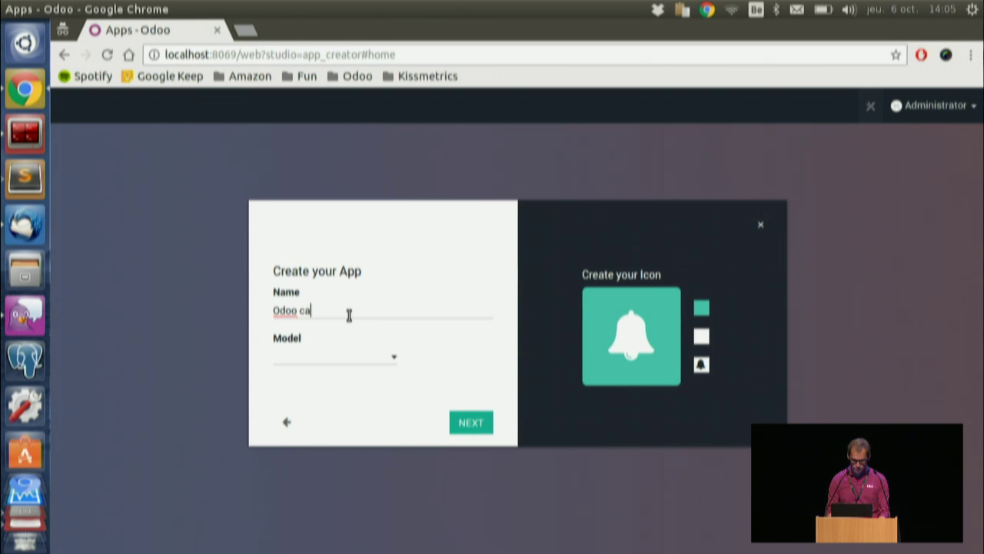
pyautogui.write('re')
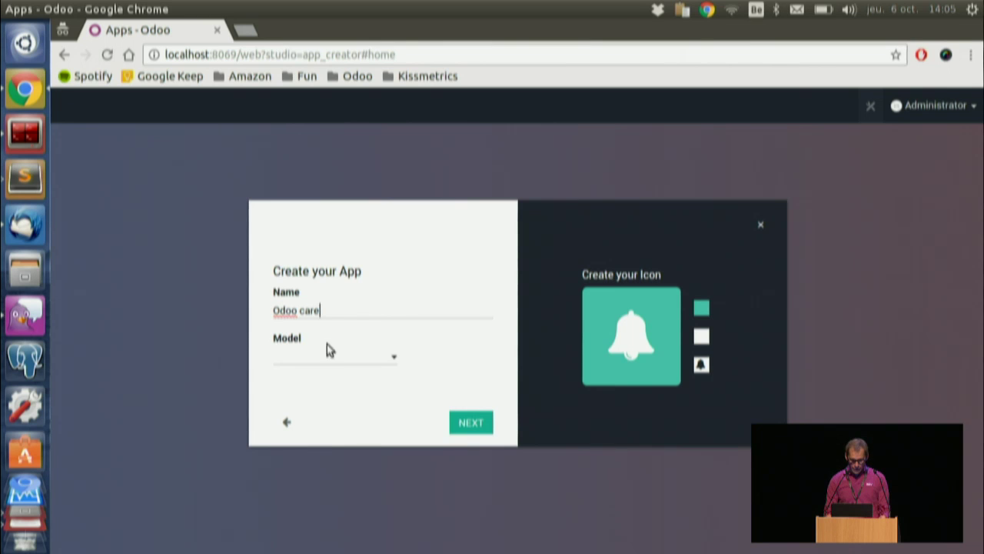
pyautogui.click(311, 358)
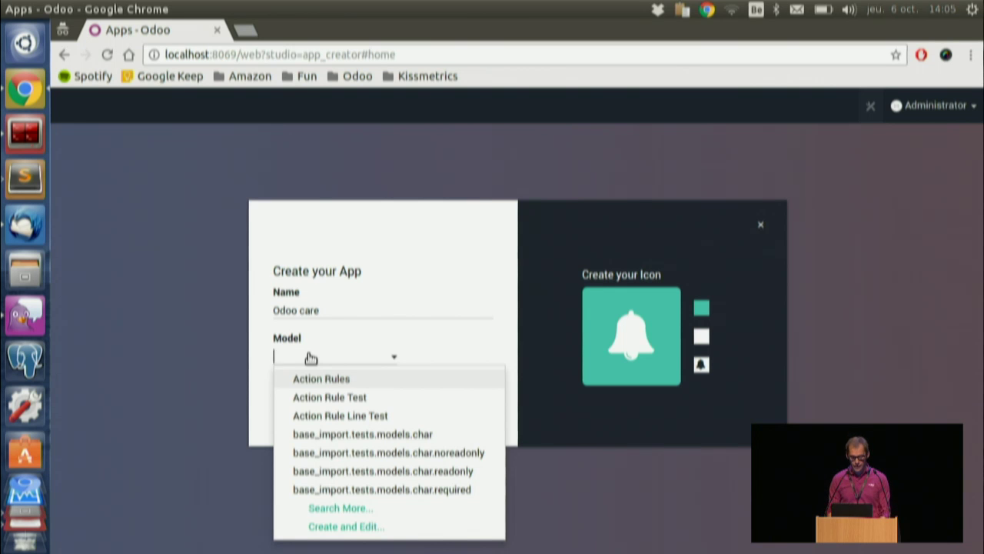
pyautogui.write('P')
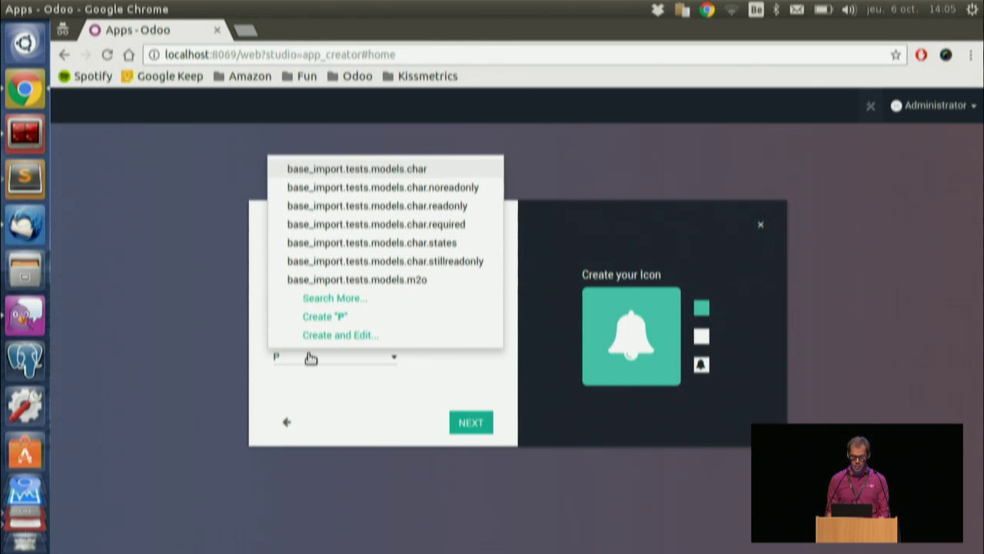
pyautogui.write('atient')
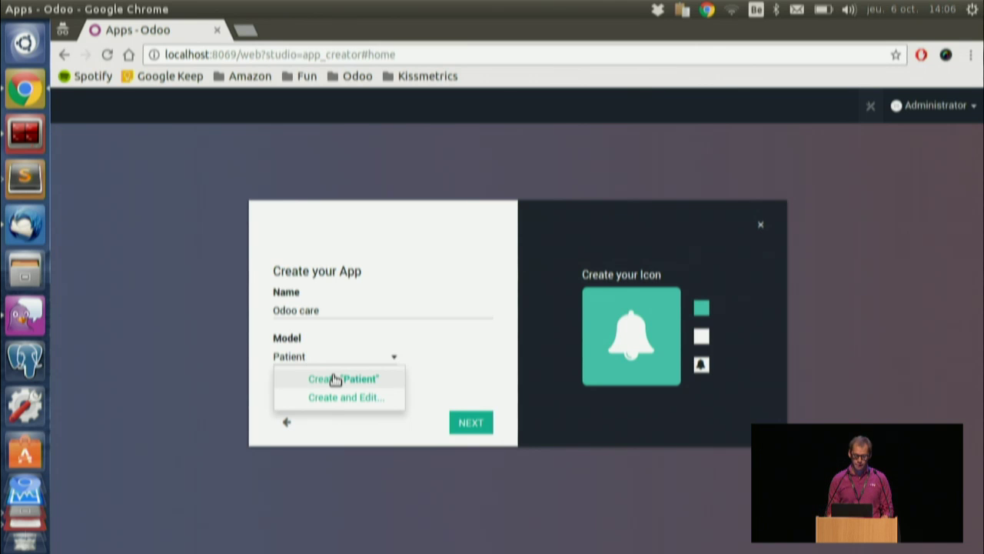
pyautogui.click(336, 379)
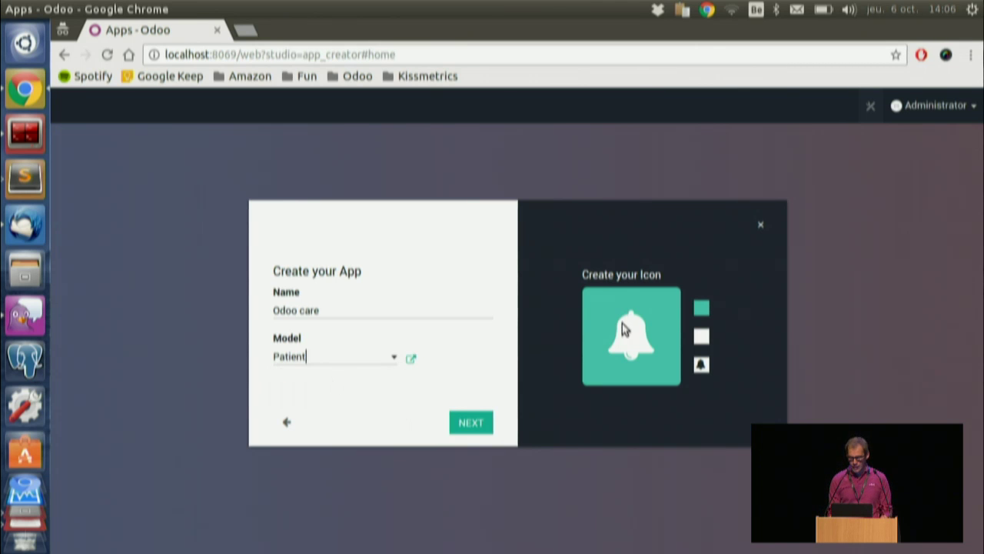
# Style the Odoo care icon as a yellow house on a green background and finish creating the app
pyautogui.click(703, 311)
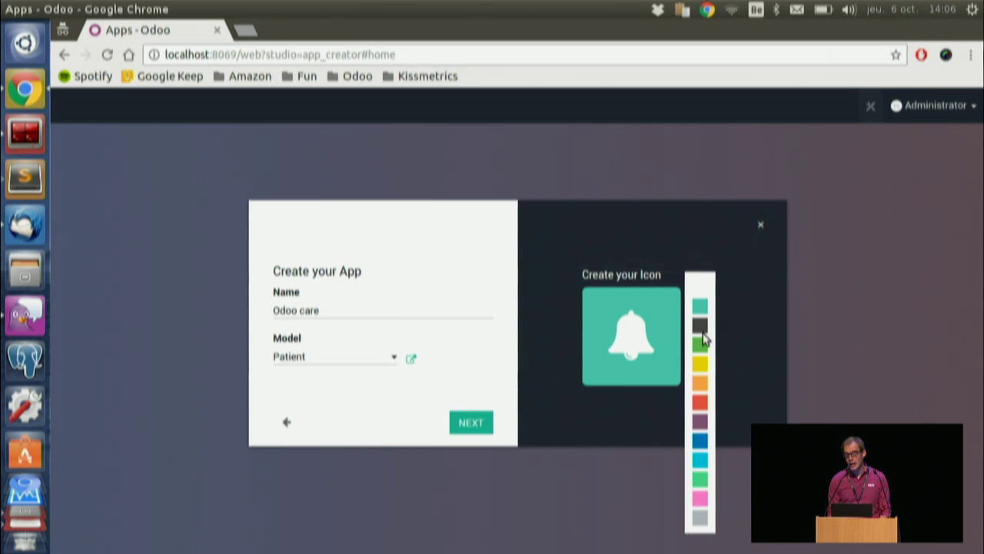
pyautogui.click(701, 344)
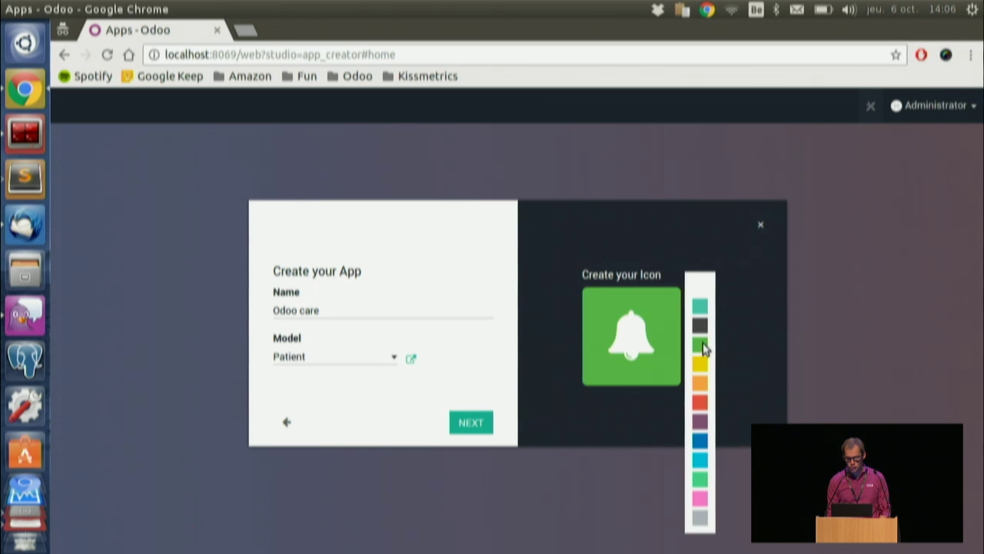
pyautogui.click(712, 336)
pyautogui.click(705, 366)
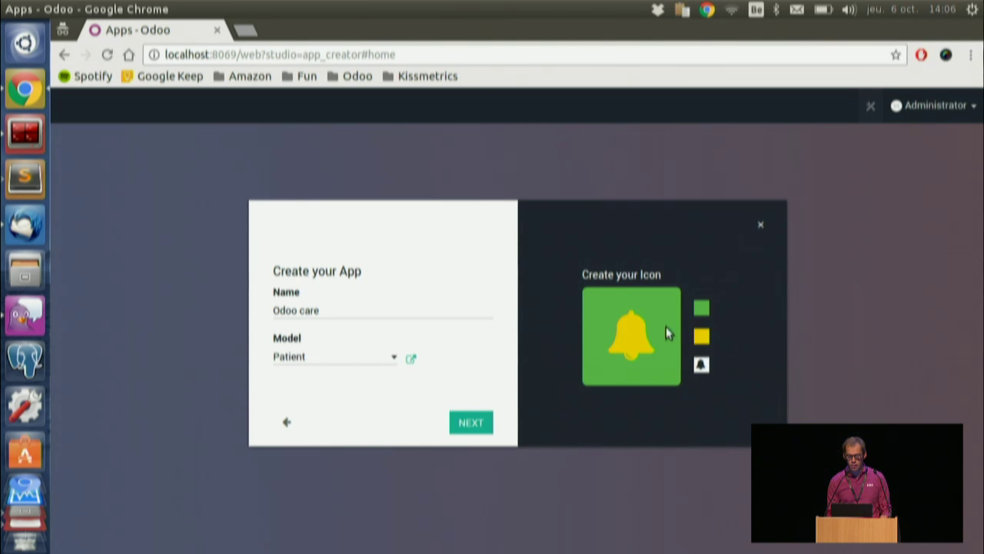
pyautogui.click(701, 366)
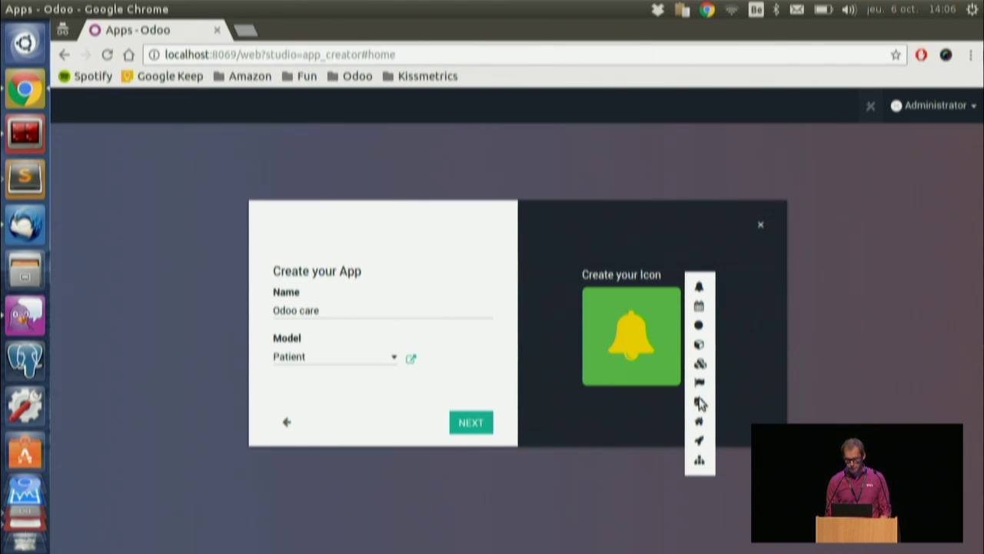
pyautogui.click(699, 423)
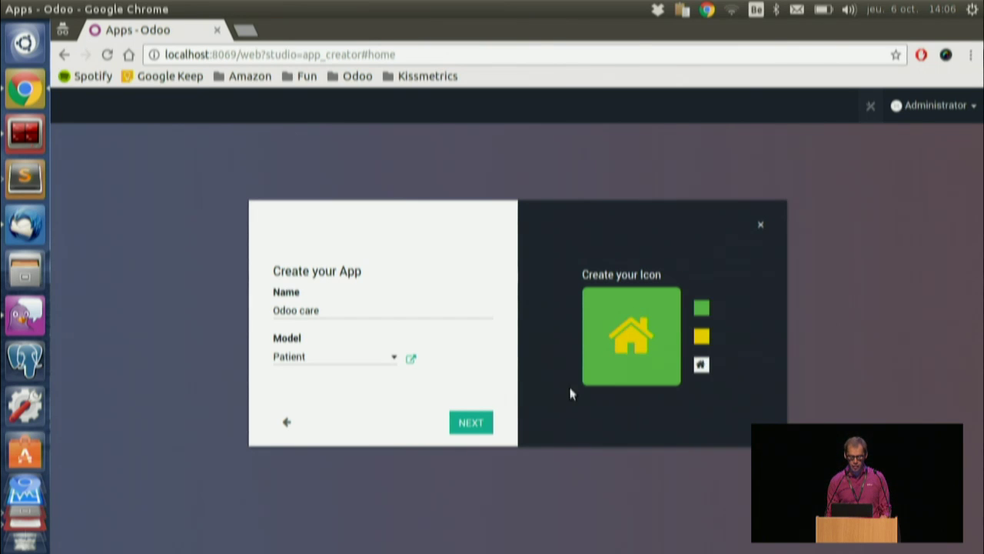
pyautogui.click(471, 422)
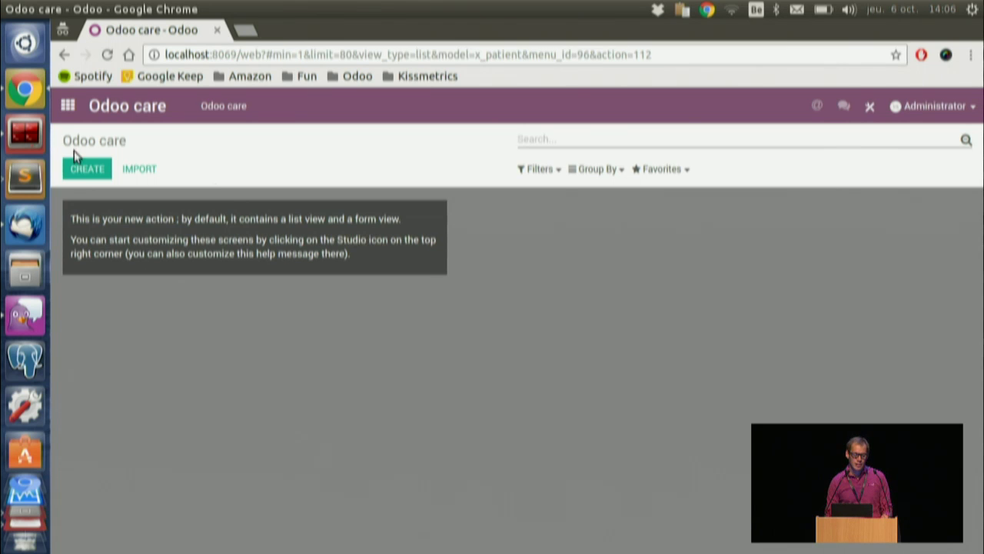
# Open Odoo care from the home menu and enter the Studio editor on its Patient list view
pyautogui.click(68, 106)
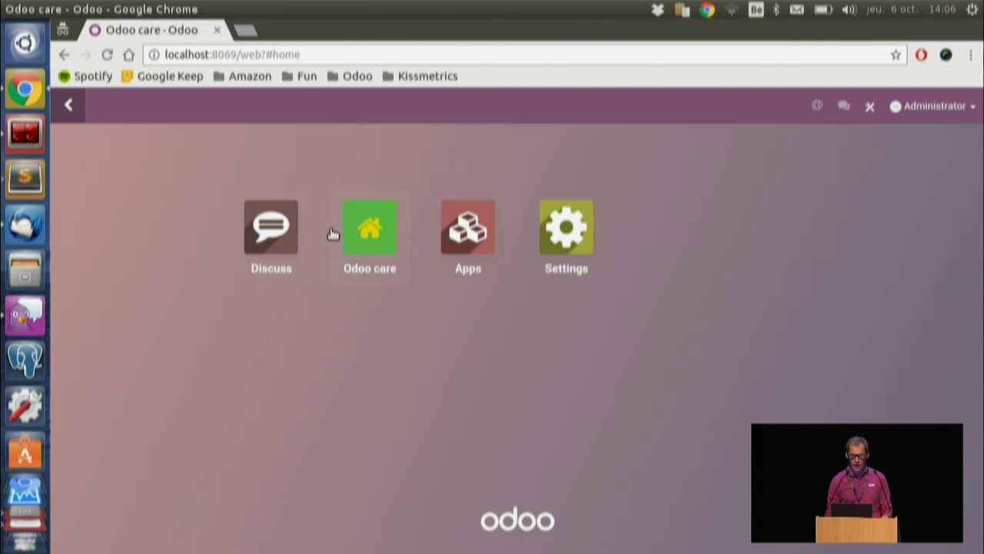
pyautogui.click(378, 231)
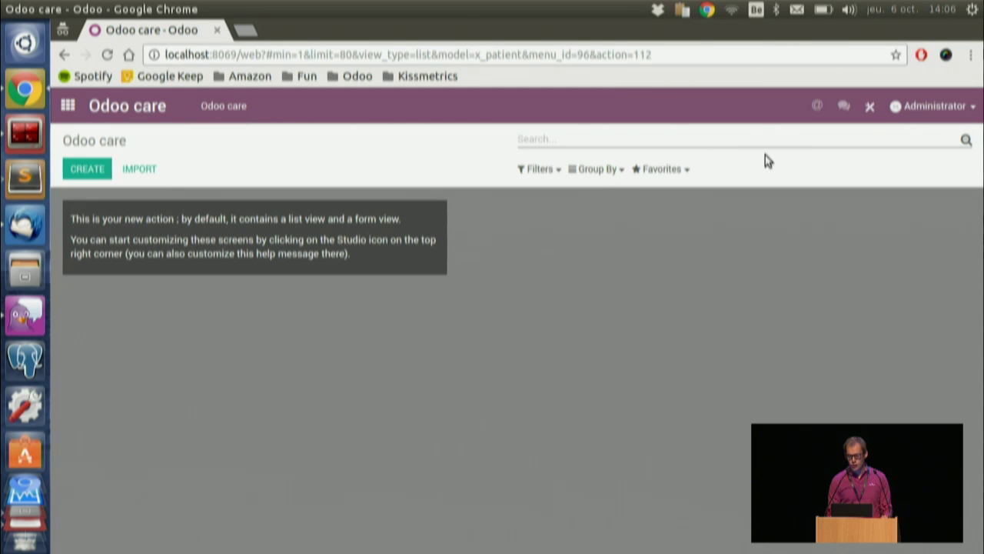
pyautogui.click(869, 106)
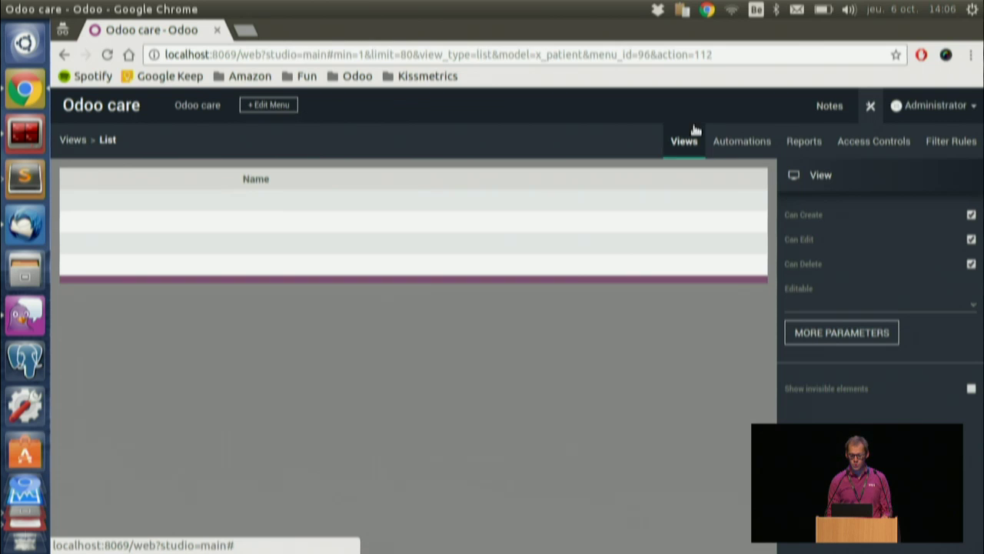
pyautogui.click(869, 106)
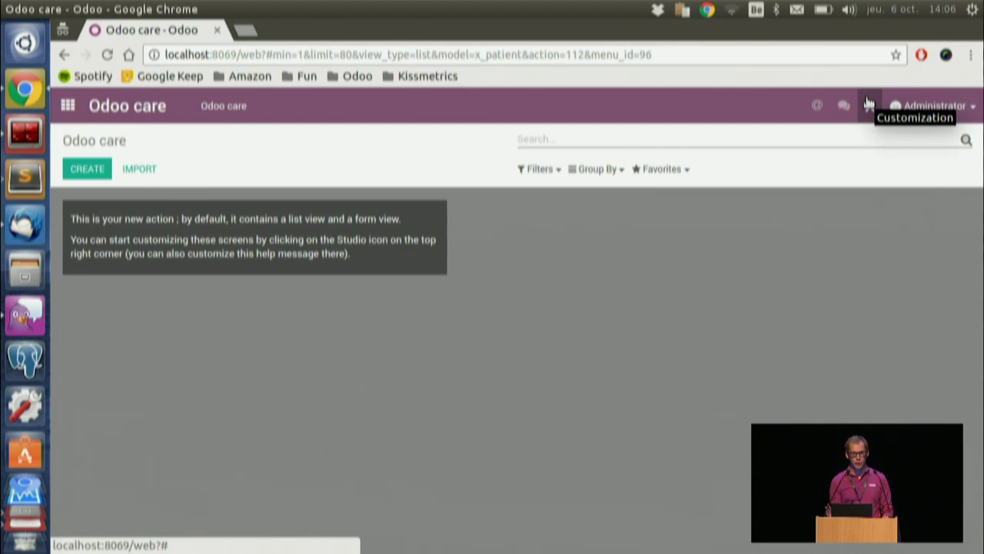
pyautogui.click(869, 105)
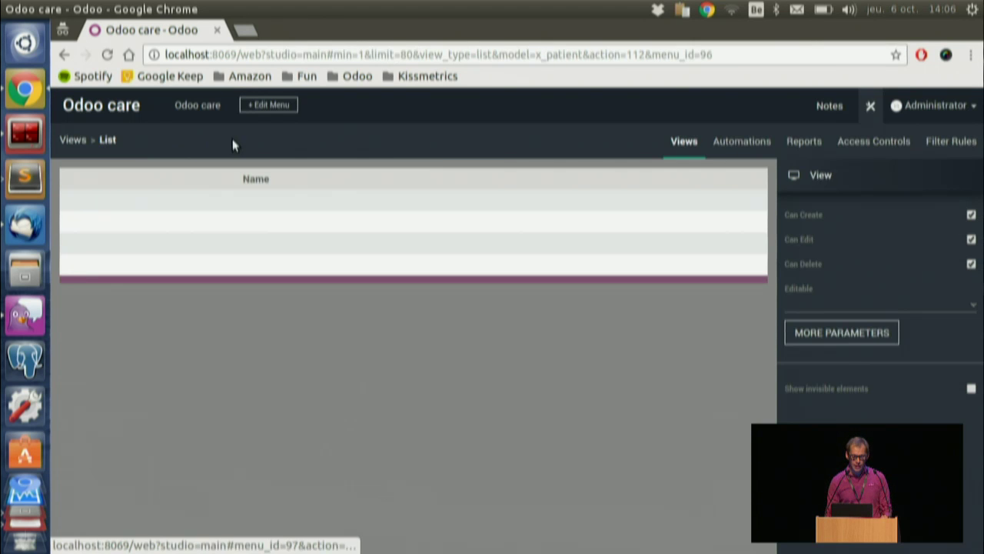
# In the menu editor, change the Odoo care sub-menu's name to 'Patients' and save it
pyautogui.click(267, 113)
pyautogui.moveTo(380, 198)
pyautogui.mouseDown()
pyautogui.moveTo(379, 173)
pyautogui.moveTo(378, 208)
pyautogui.moveTo(384, 204)
pyautogui.mouseUp()
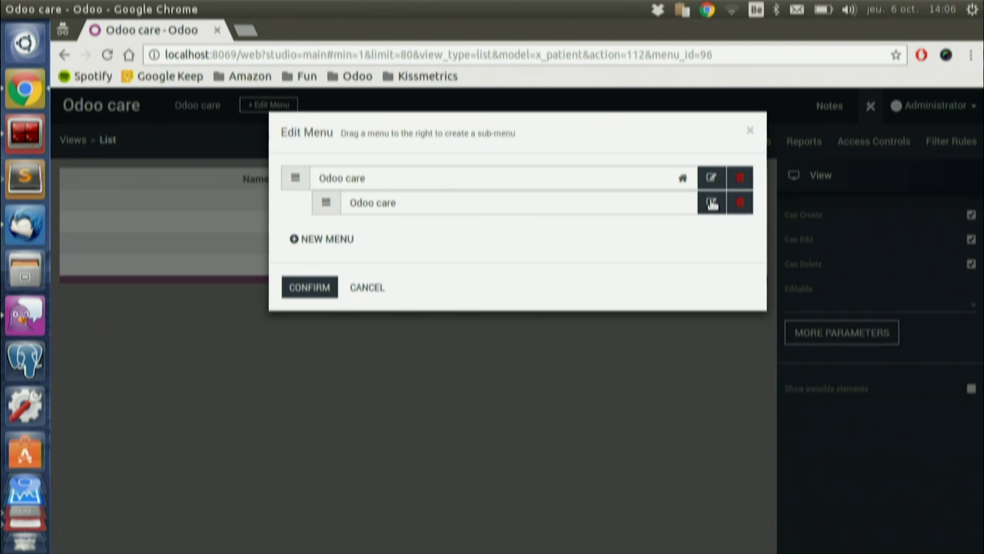
pyautogui.click(713, 203)
pyautogui.hotkey('ctrl', 'a')
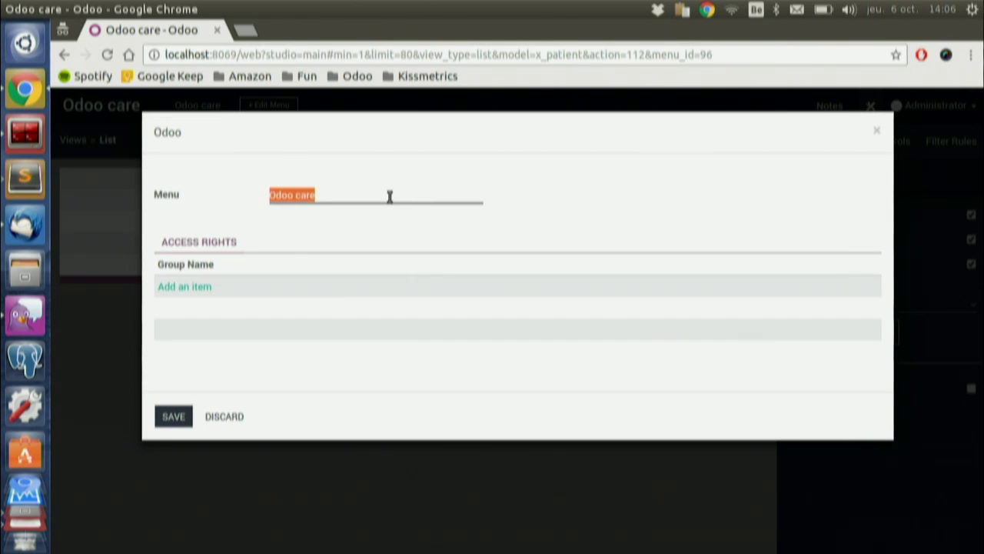
pyautogui.write('Patients')
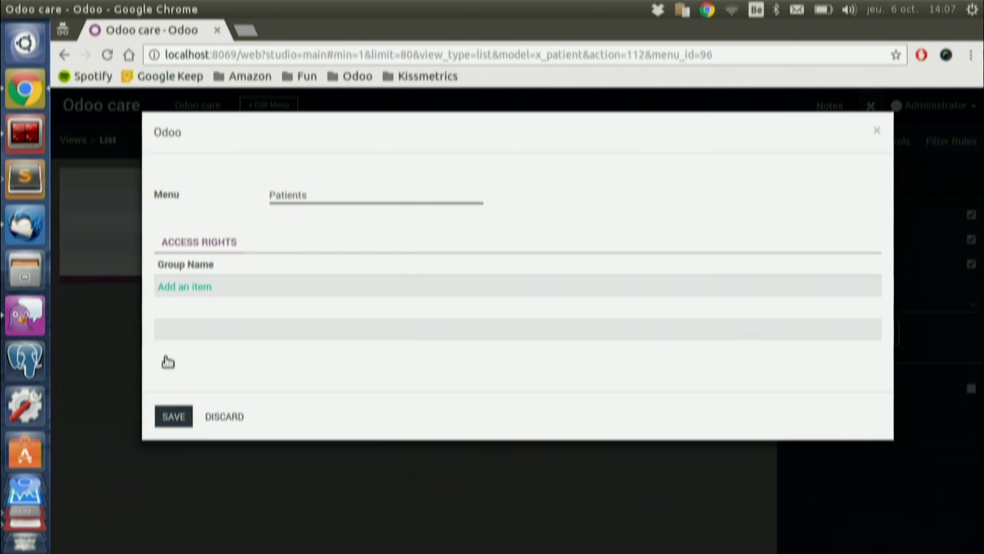
pyautogui.click(170, 416)
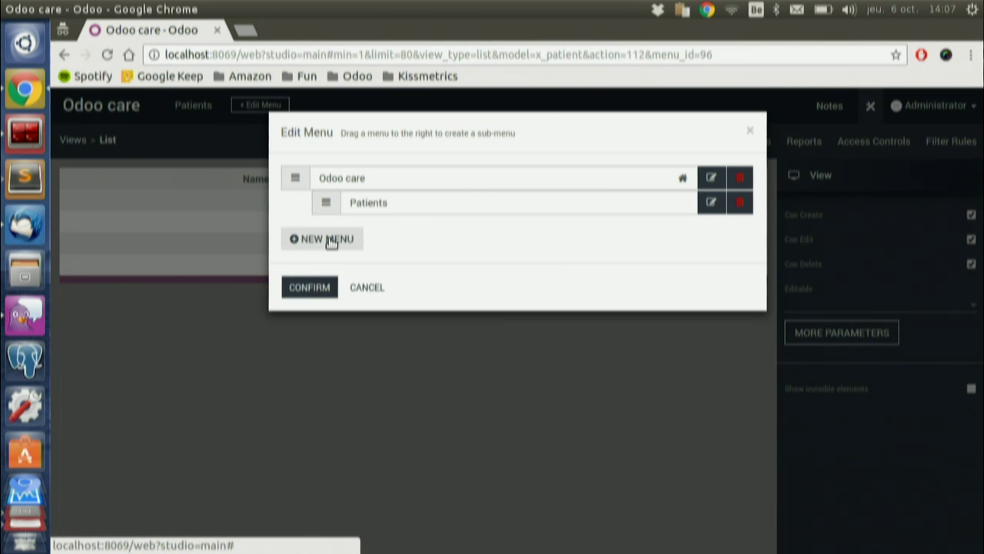
# Add Doctors and Appointments menus backed by new Doctor and Appointment models
pyautogui.click(329, 239)
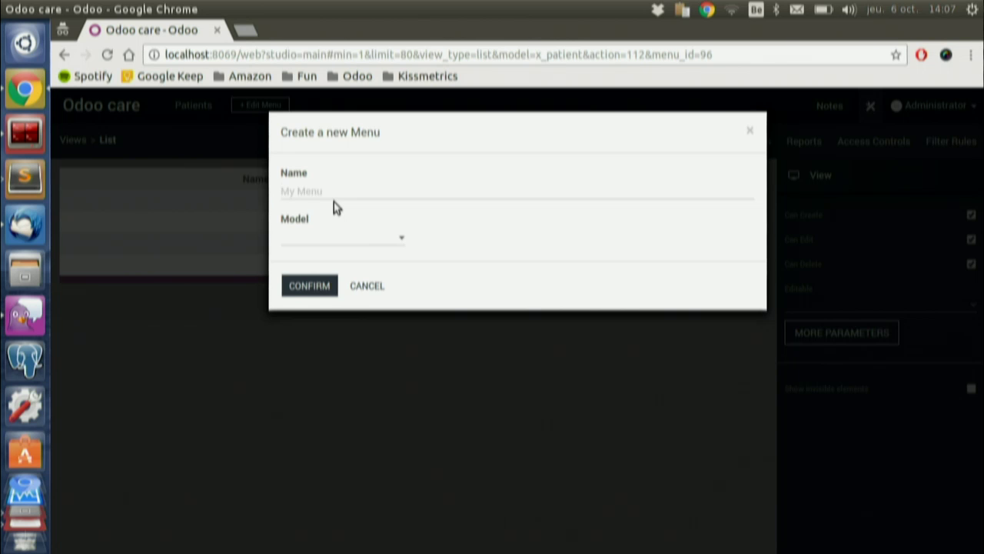
pyautogui.write('Doctors')
pyautogui.press('Tab')
pyautogui.write('Doctor')
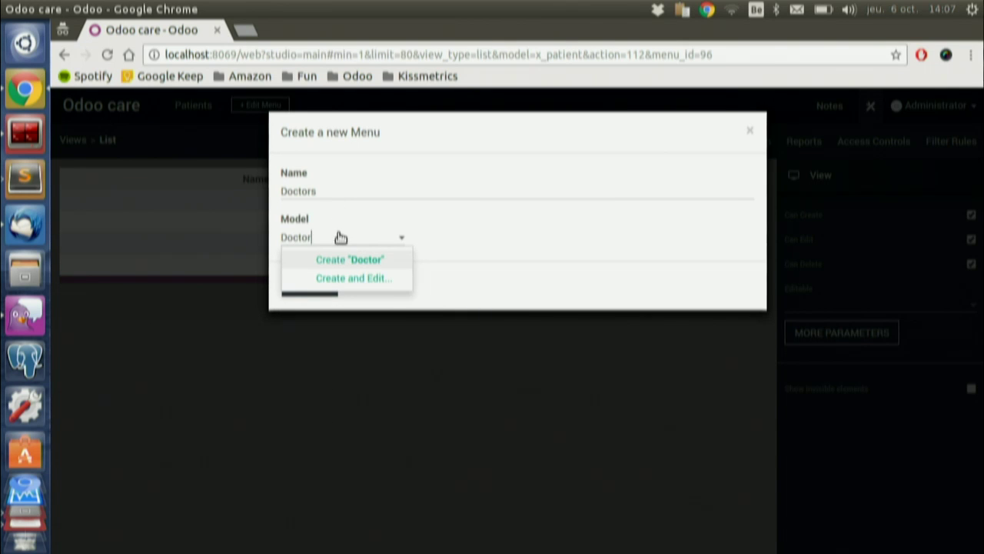
pyautogui.click(347, 259)
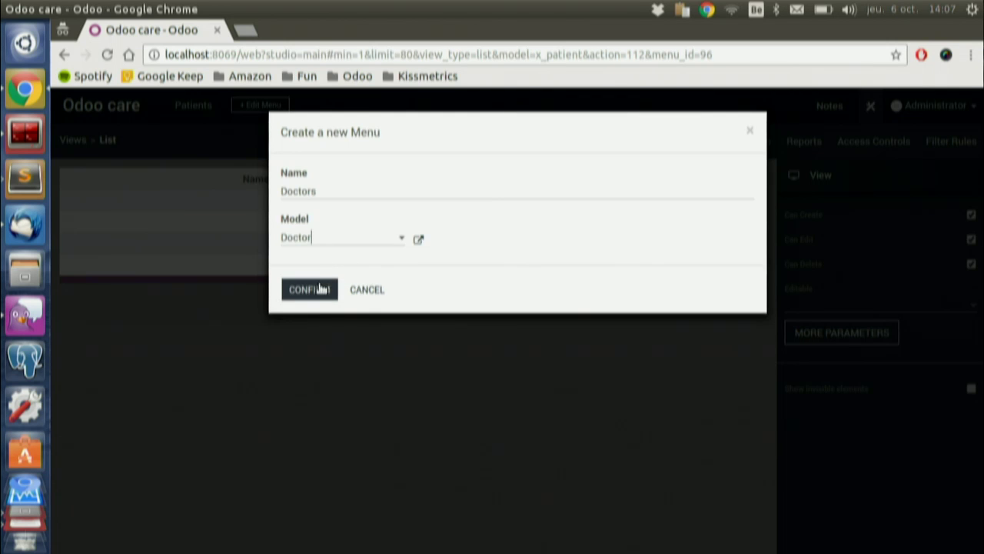
pyautogui.click(316, 286)
pyautogui.click(342, 266)
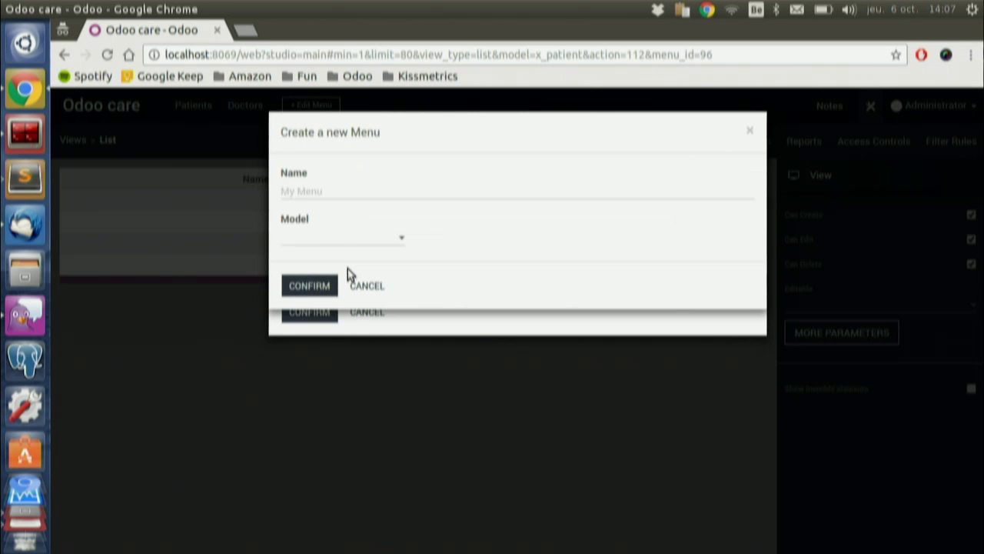
pyautogui.write('Appointments')
pyautogui.press('Tab')
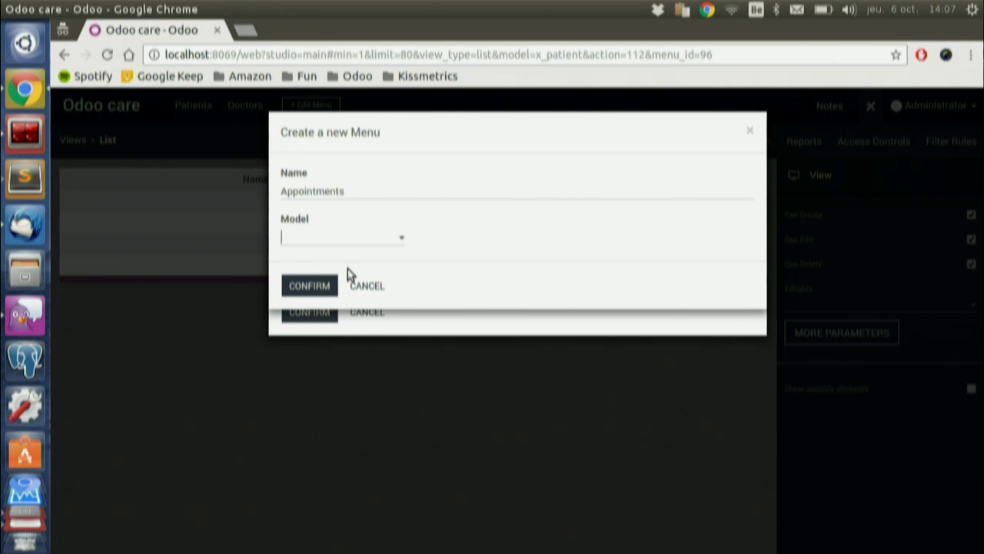
pyautogui.write('Appoint')
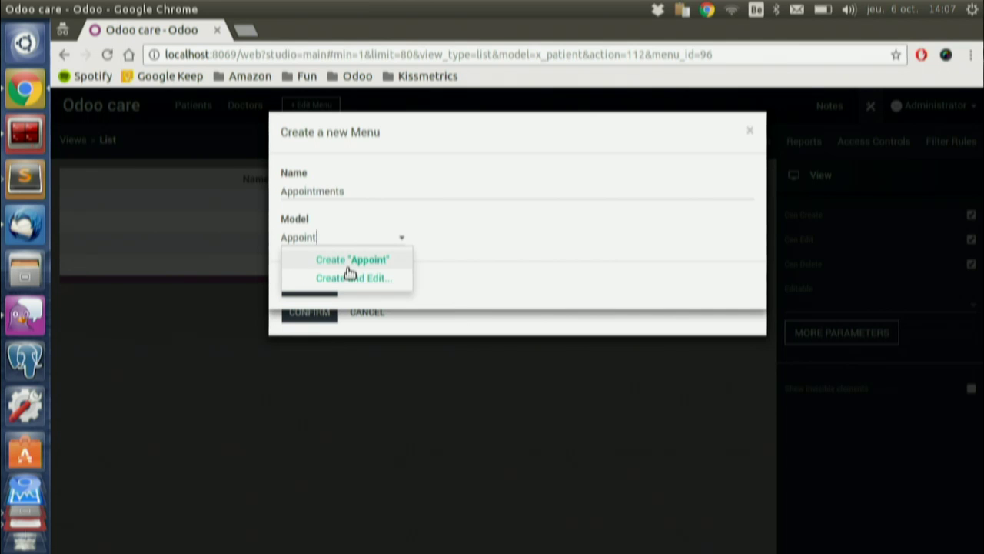
pyautogui.write('ment')
pyautogui.click(350, 260)
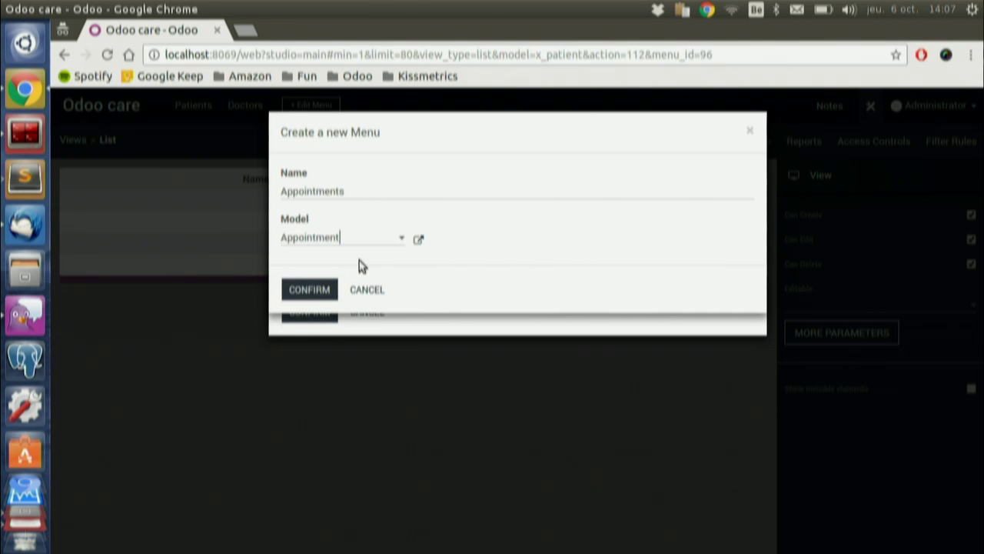
pyautogui.click(323, 290)
# Add a Configuration menu, typed as 'Confugration', and a Services menu with a new Service model
pyautogui.click(341, 285)
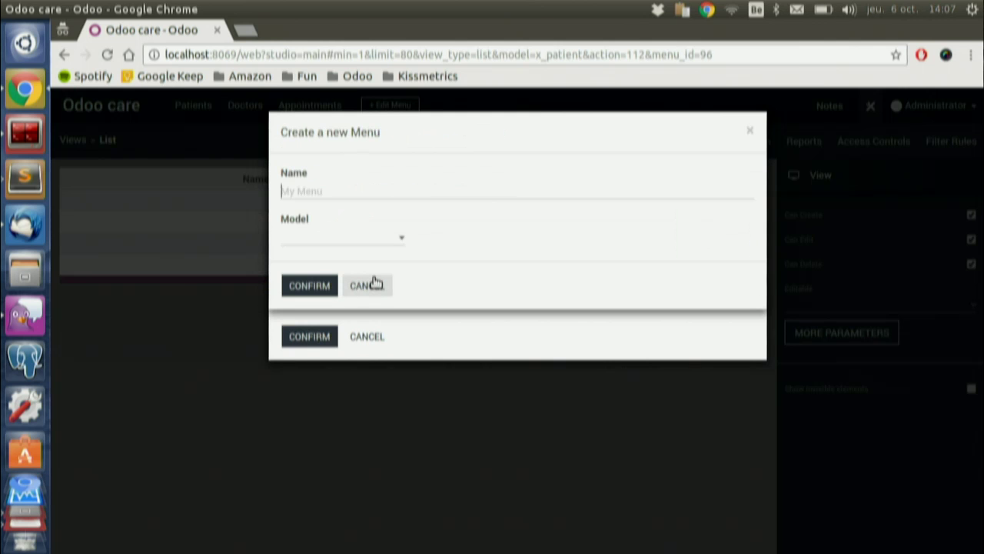
pyautogui.write('Confugration')
pyautogui.click(324, 286)
pyautogui.click(332, 313)
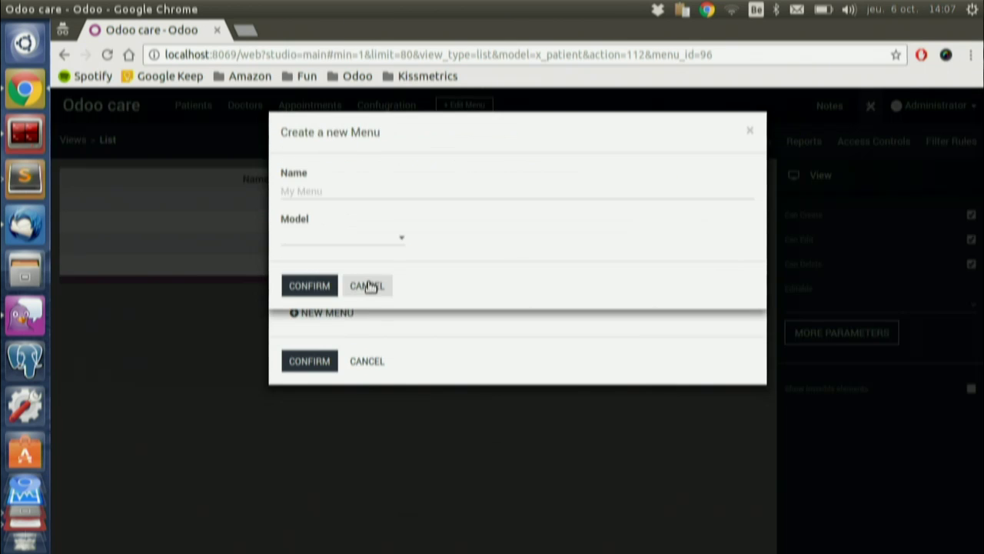
pyautogui.write('Services')
pyautogui.press('Tab')
pyautogui.write('Servic')
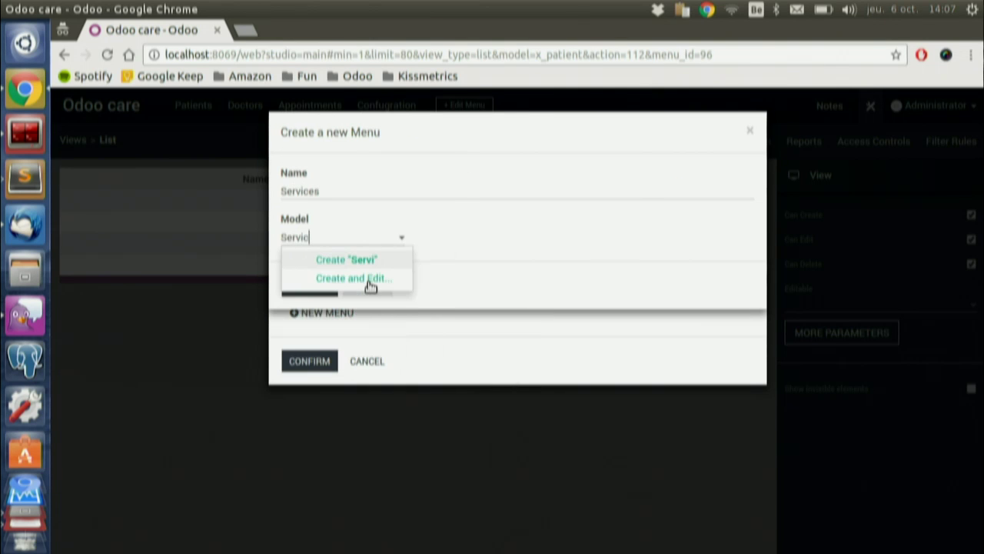
pyautogui.write('e')
pyautogui.click(363, 260)
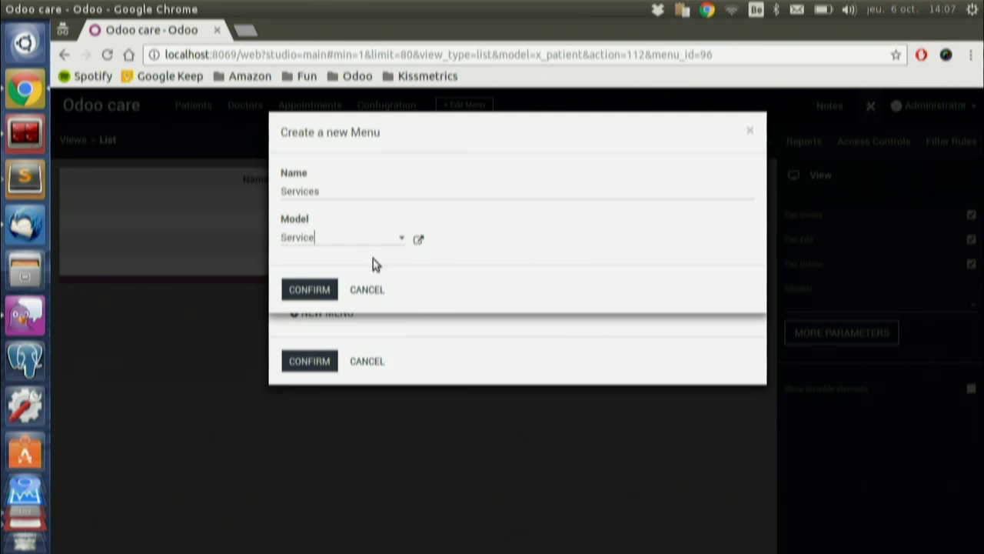
pyautogui.click(326, 289)
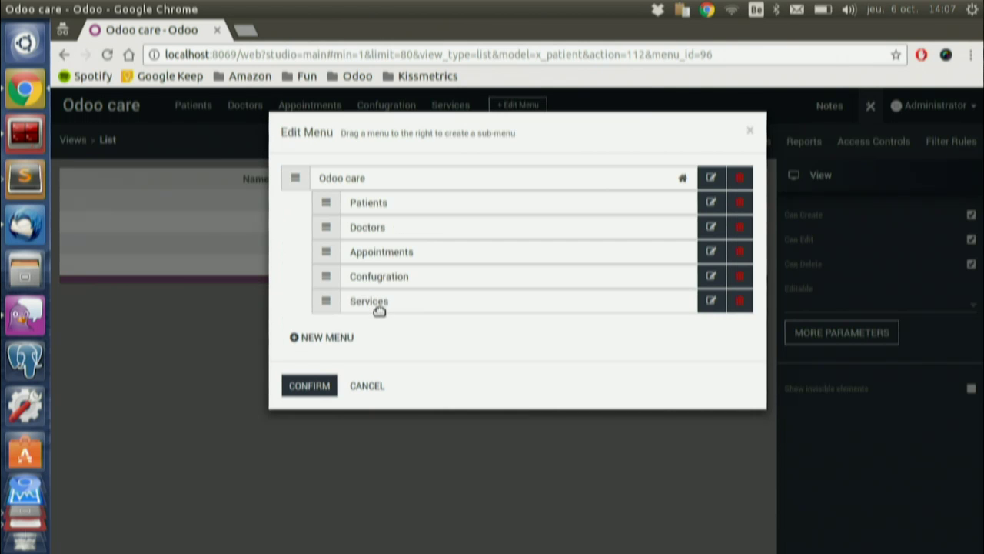
# Correct the spelling to 'Configuration', nest Services under it, and confirm the menu structure
pyautogui.moveTo(379, 310); pyautogui.dragTo(407, 308)
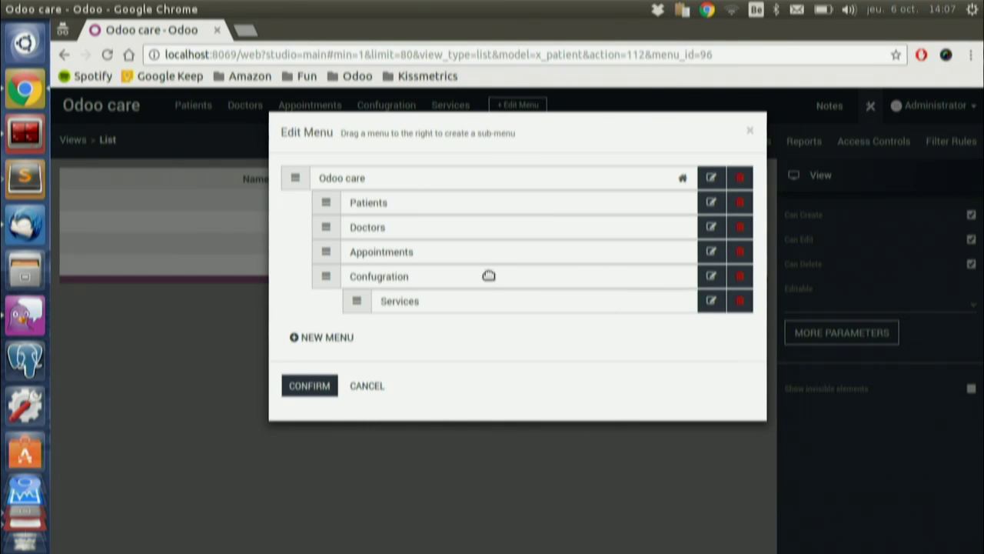
pyautogui.click(711, 276)
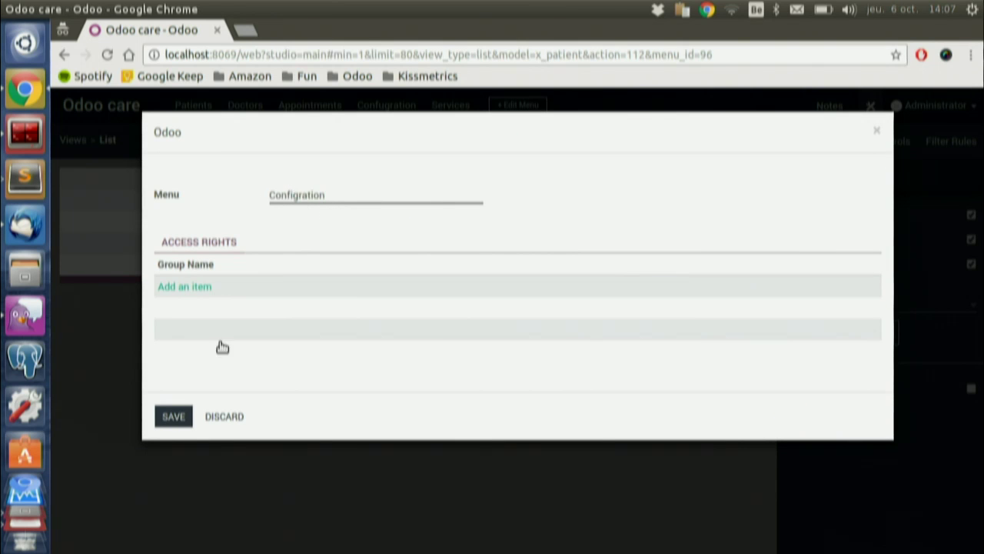
pyautogui.press('Right')
pyautogui.write('u')
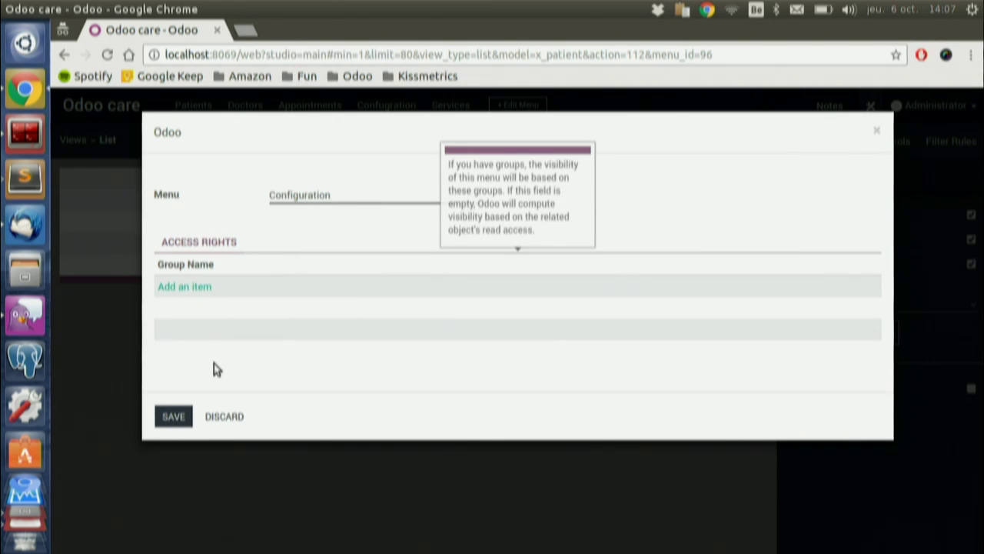
pyautogui.click(174, 416)
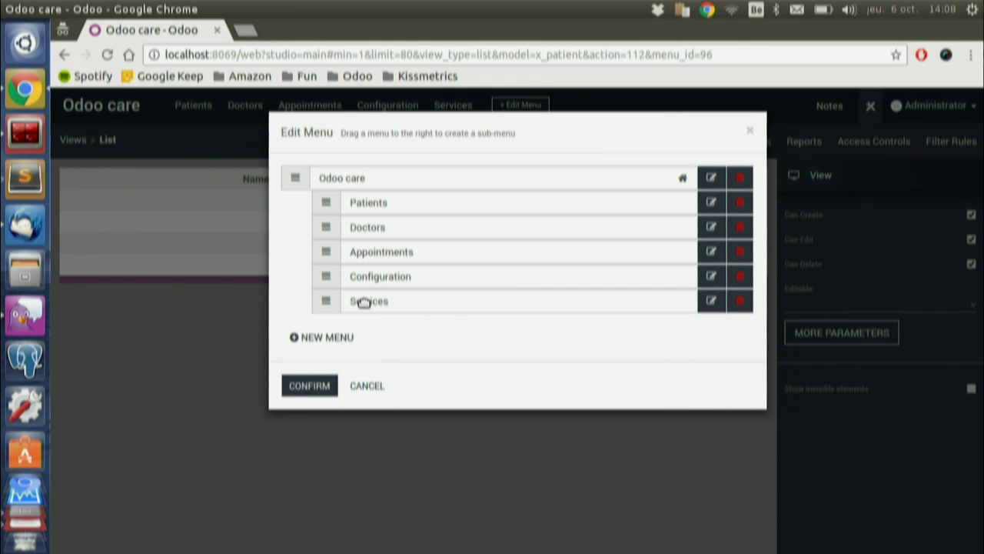
pyautogui.moveTo(364, 302); pyautogui.dragTo(400, 301)
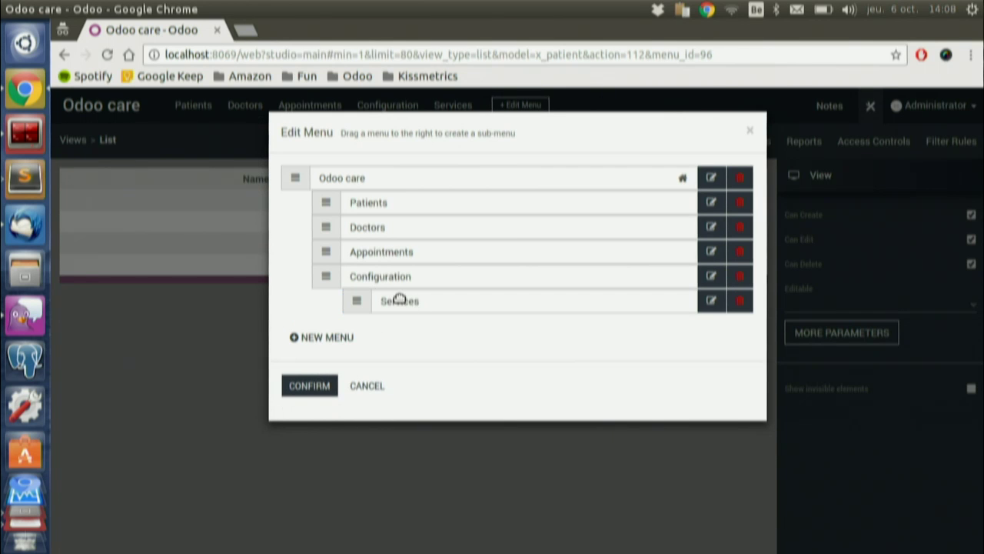
pyautogui.click(313, 391)
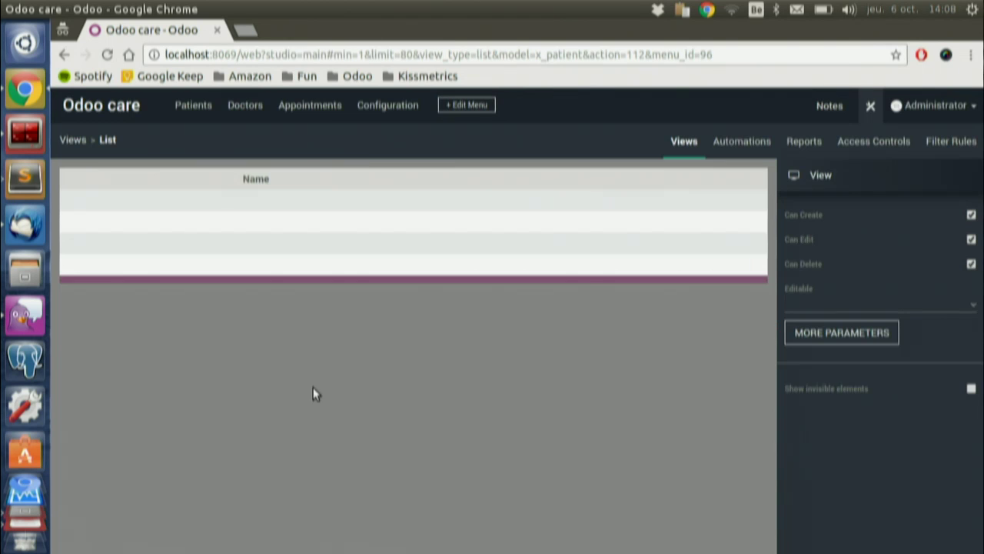
pyautogui.click(369, 120)
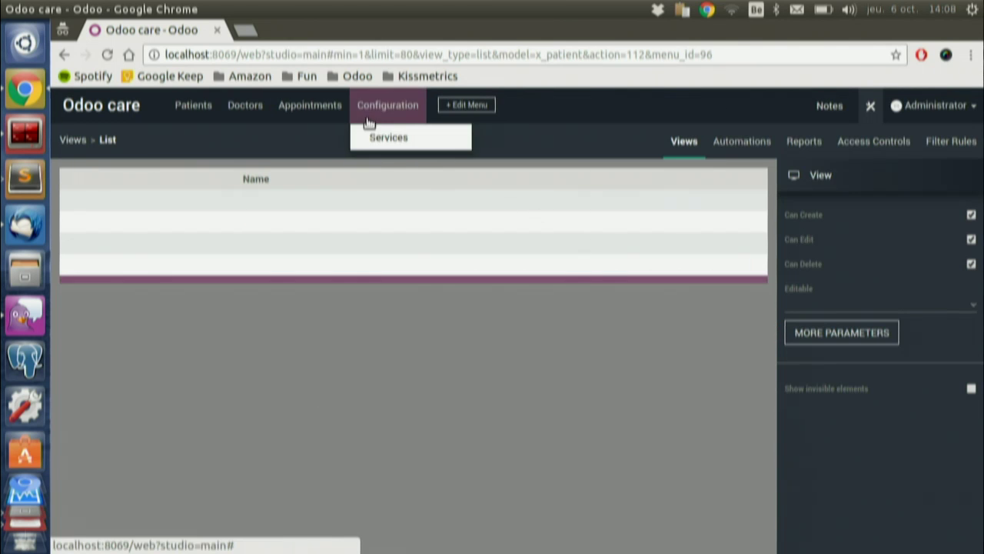
pyautogui.click(368, 120)
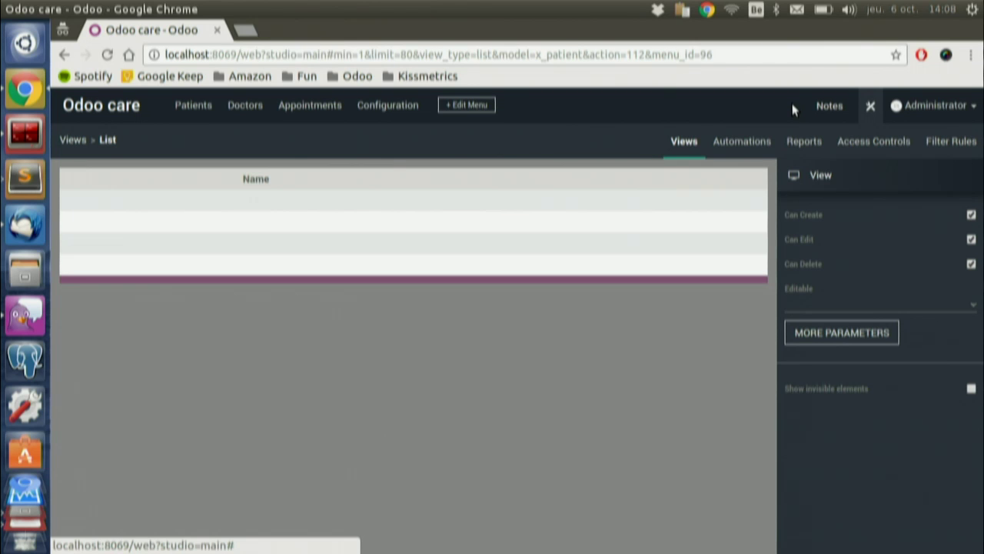
# Advance the slideshow three slides to 'Fields in Odoo (1)', then return to Odoo
pyautogui.hotkey('alt', 'Tab')
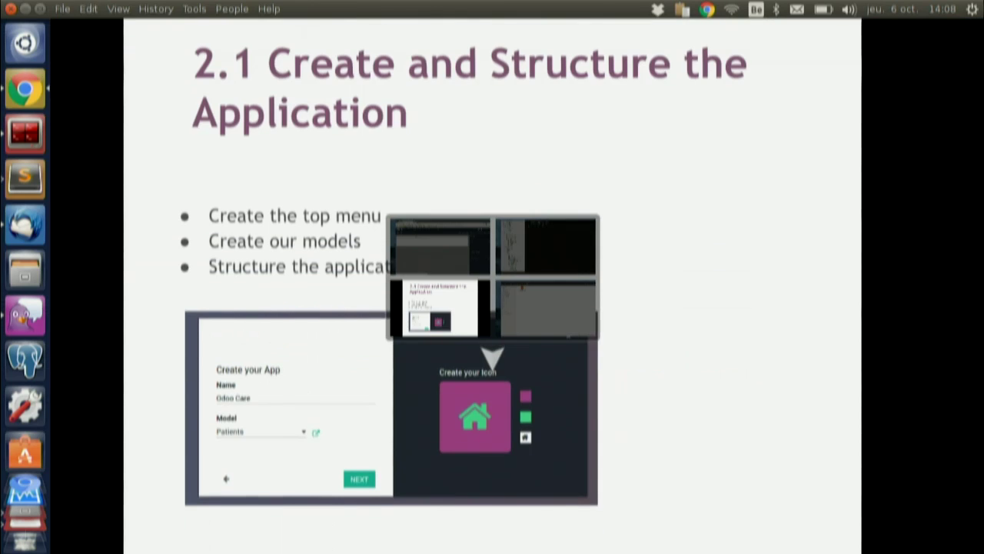
pyautogui.press('Right')
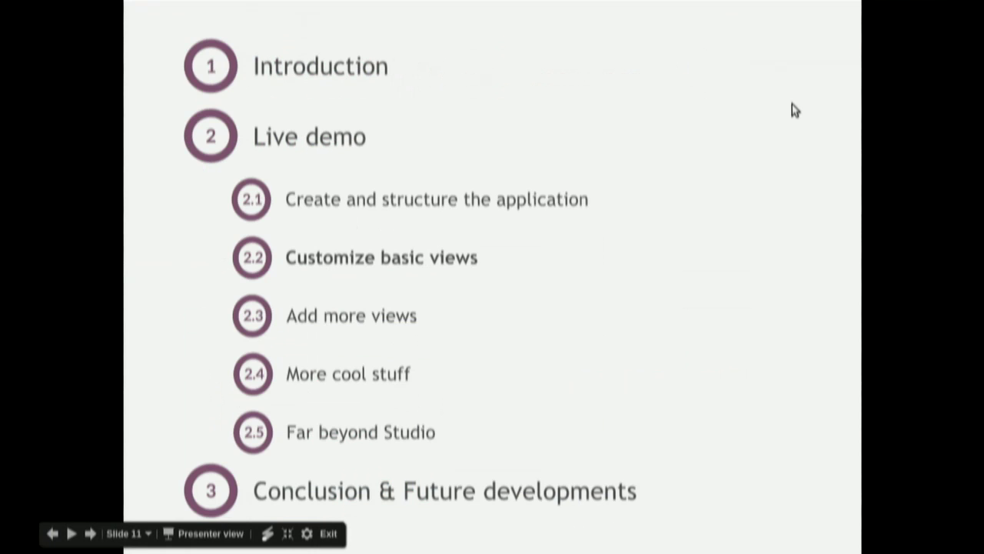
pyautogui.press('Right')
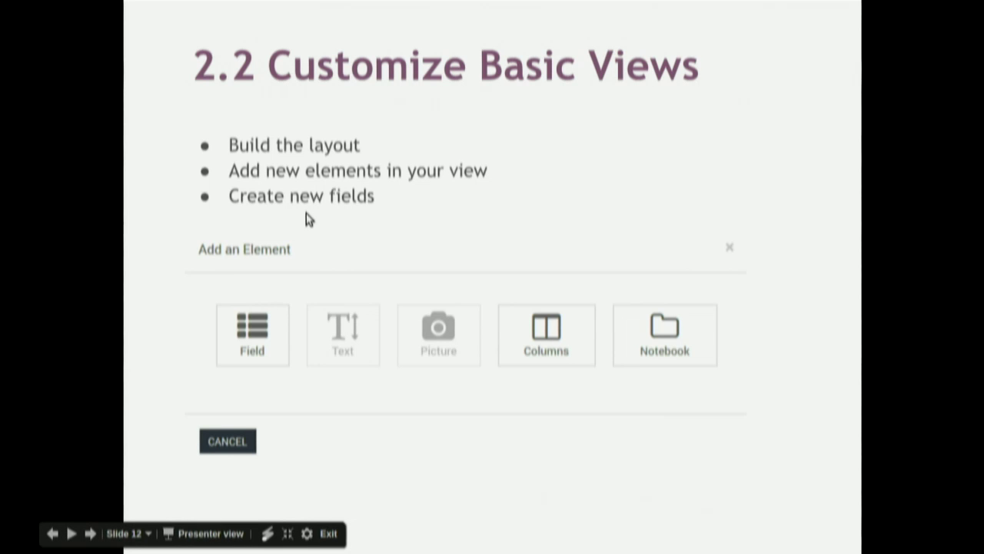
pyautogui.press('Right')
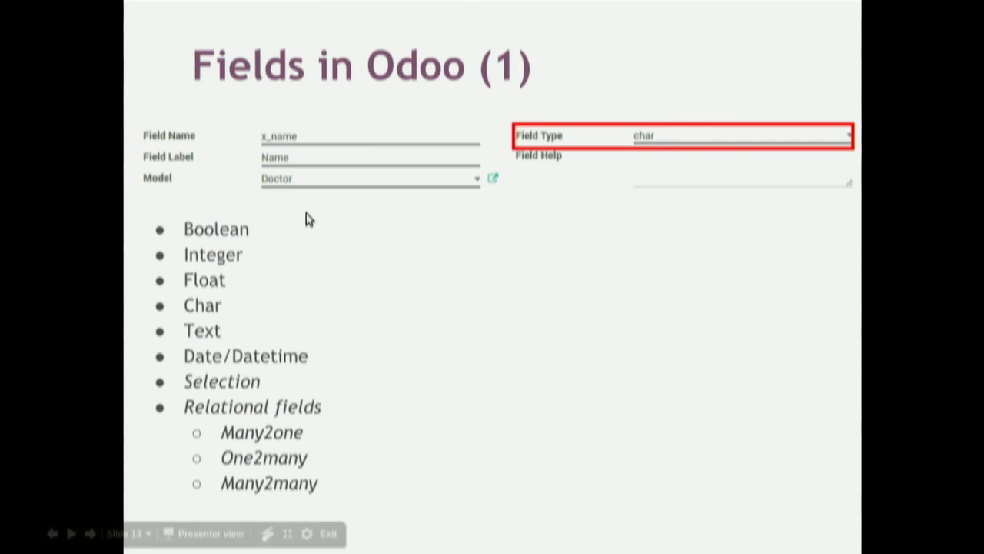
pyautogui.hotkey('alt', 'Tab')
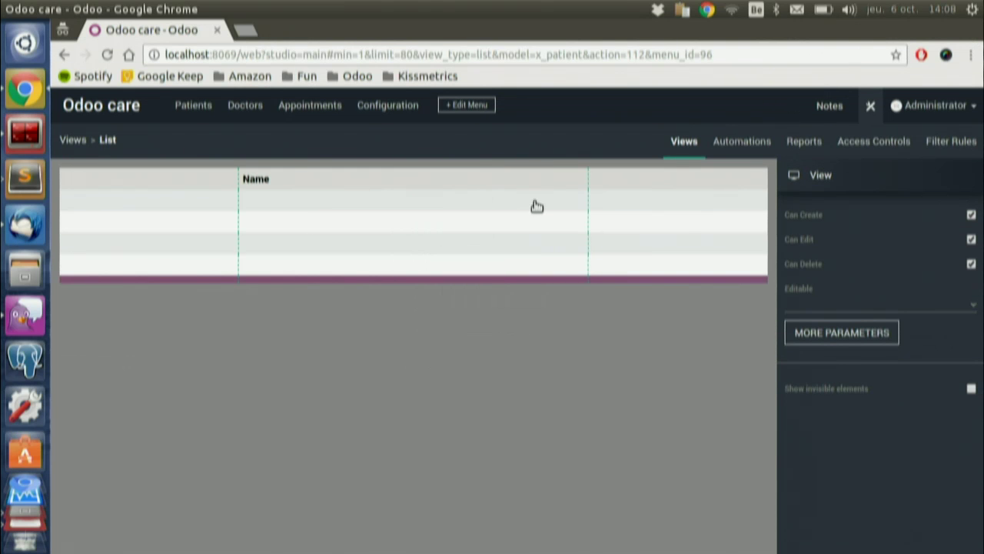
# Create a new record from Configuration > Services and reopen Studio on its form
pyautogui.click(871, 105)
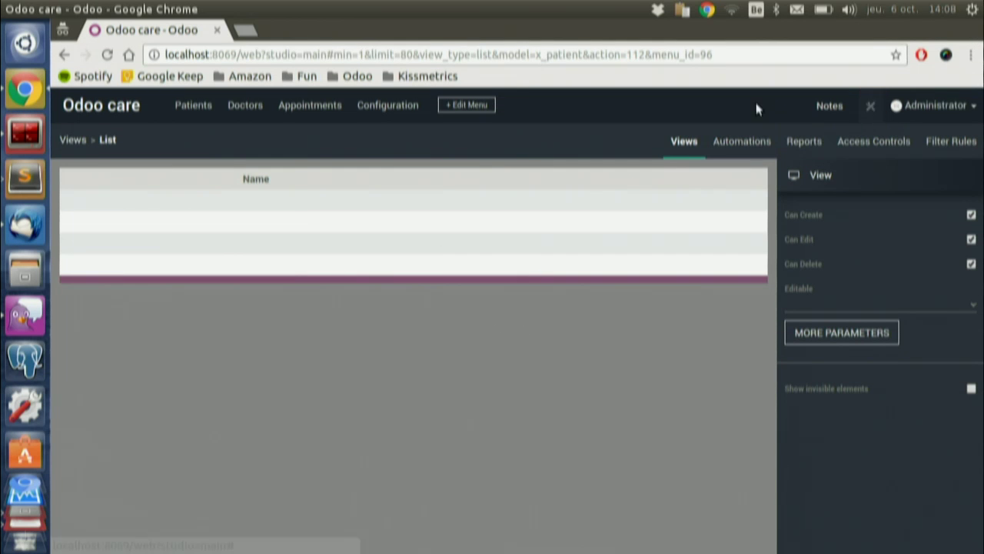
pyautogui.click(431, 108)
pyautogui.click(433, 135)
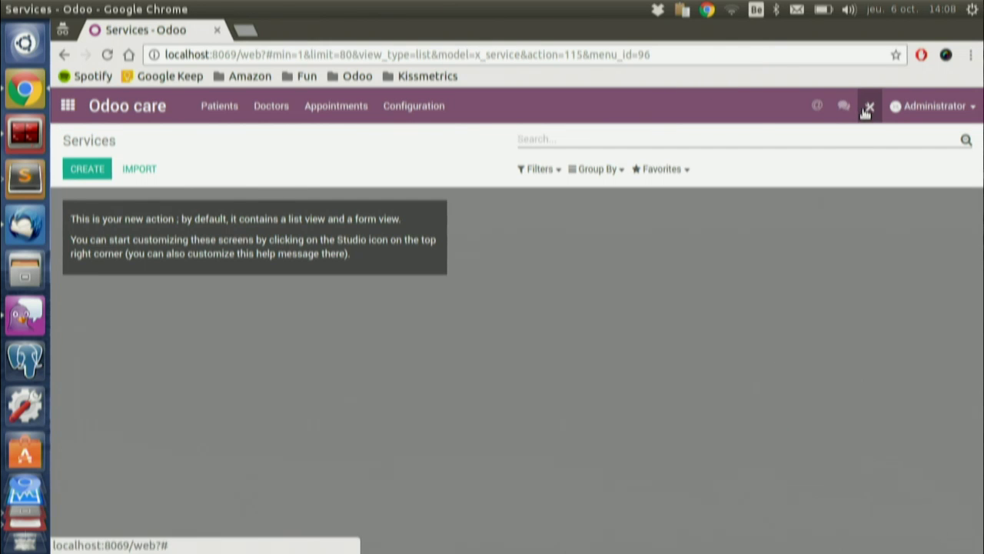
pyautogui.click(71, 168)
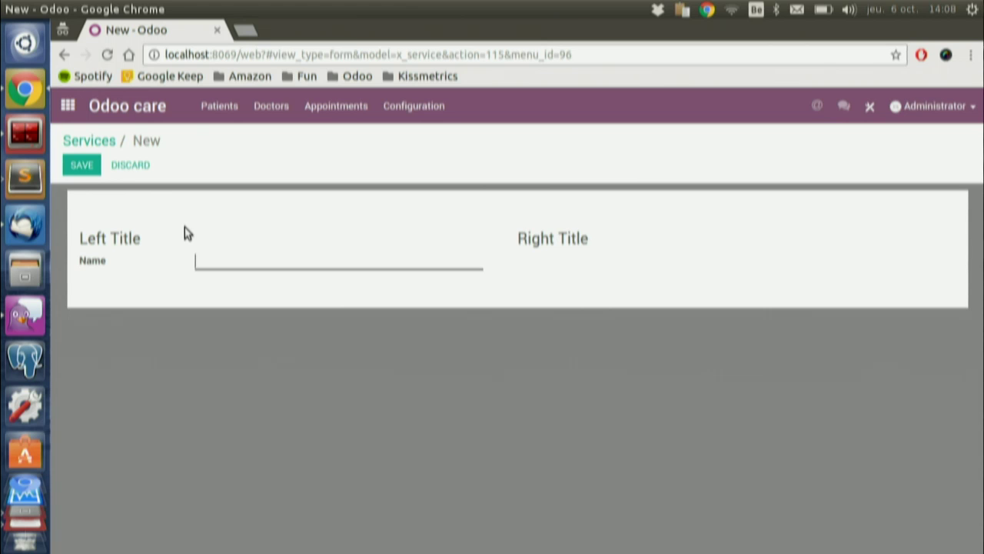
pyautogui.click(870, 106)
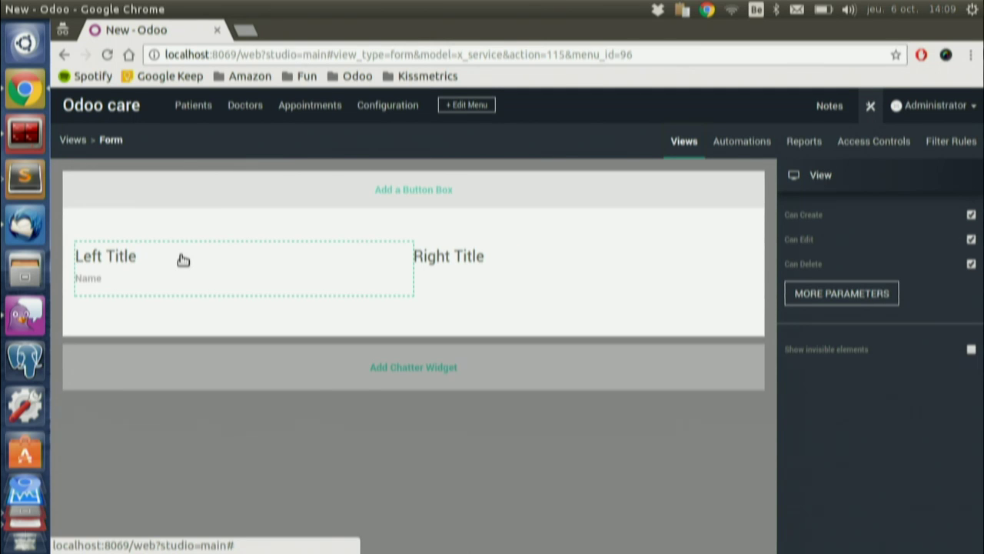
# Delete the 'Left Title' and 'Right Title' group labels from the Service form
pyautogui.click(153, 260)
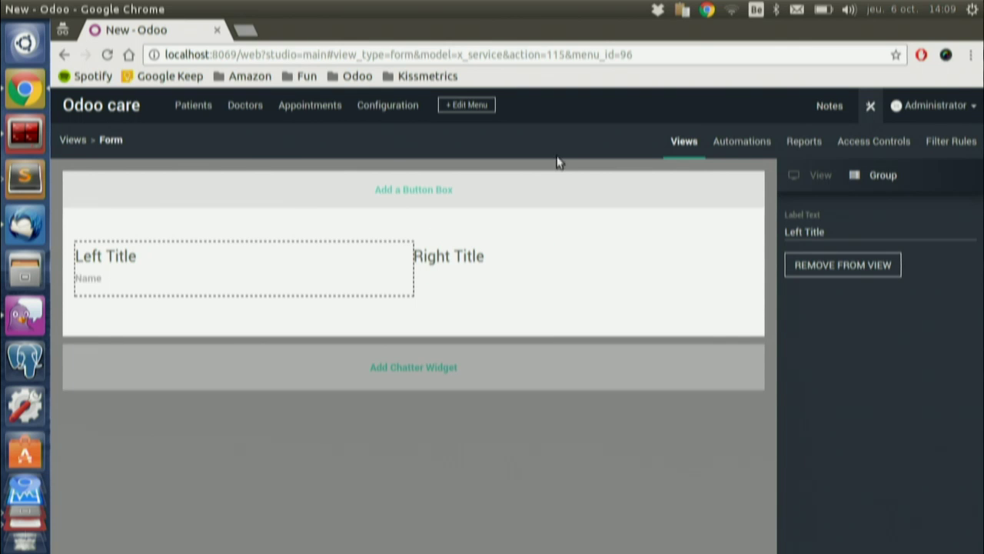
pyautogui.doubleClick(820, 231)
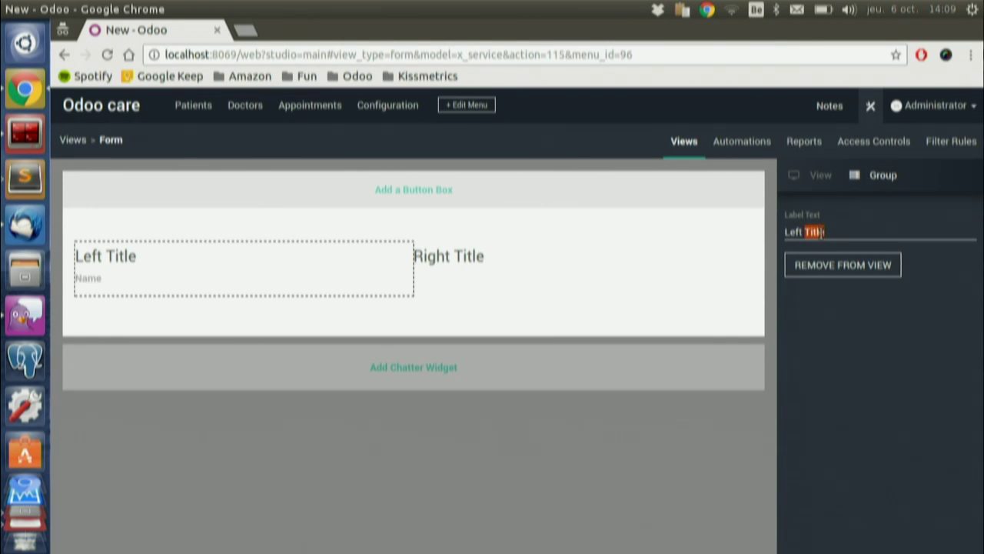
pyautogui.tripleClick(822, 231)
pyautogui.press('BackSpace')
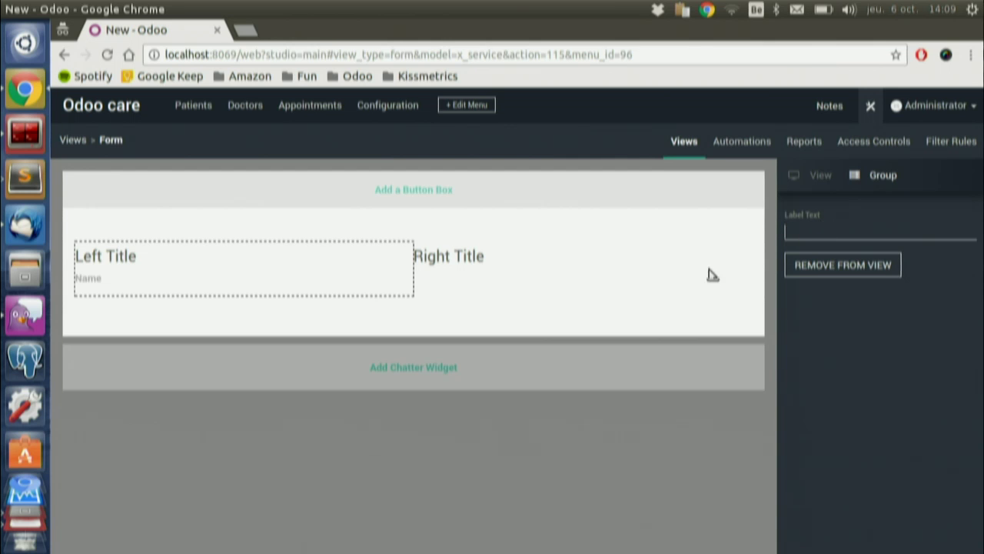
pyautogui.click(473, 254)
pyautogui.click(836, 231)
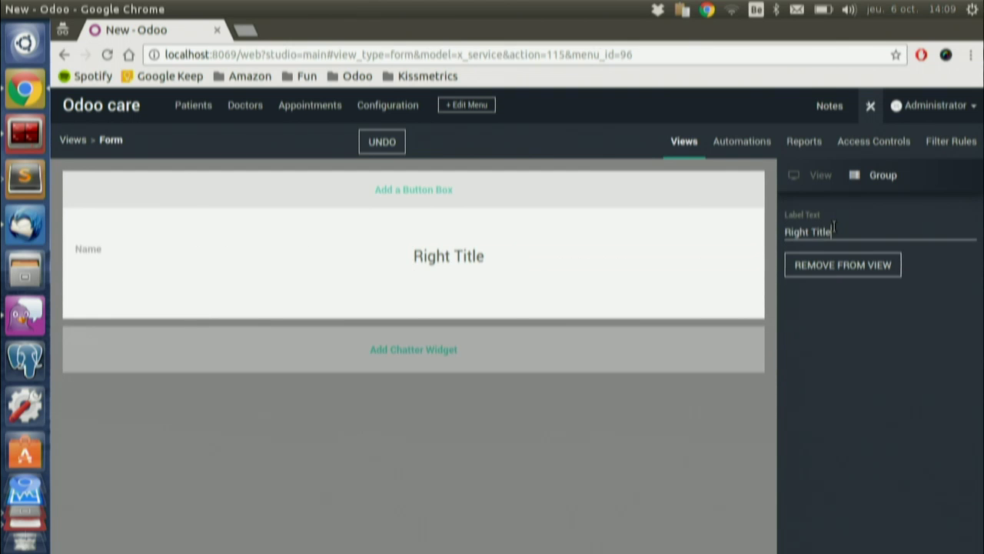
pyautogui.tripleClick(836, 231)
pyautogui.press('BackSpace')
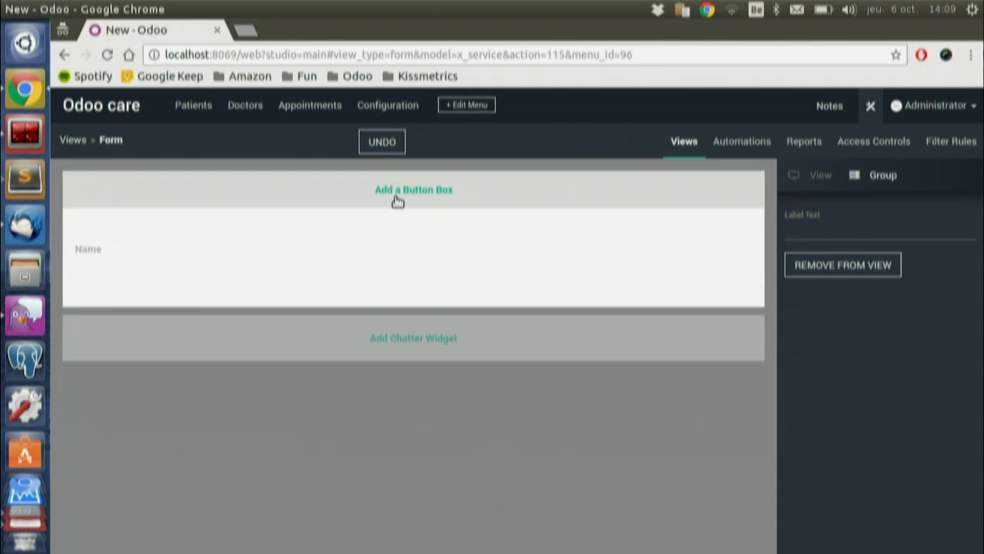
# Add a new integer field 'floor', labelled Floor, below Name, then switch back to the slides
pyautogui.click(170, 264)
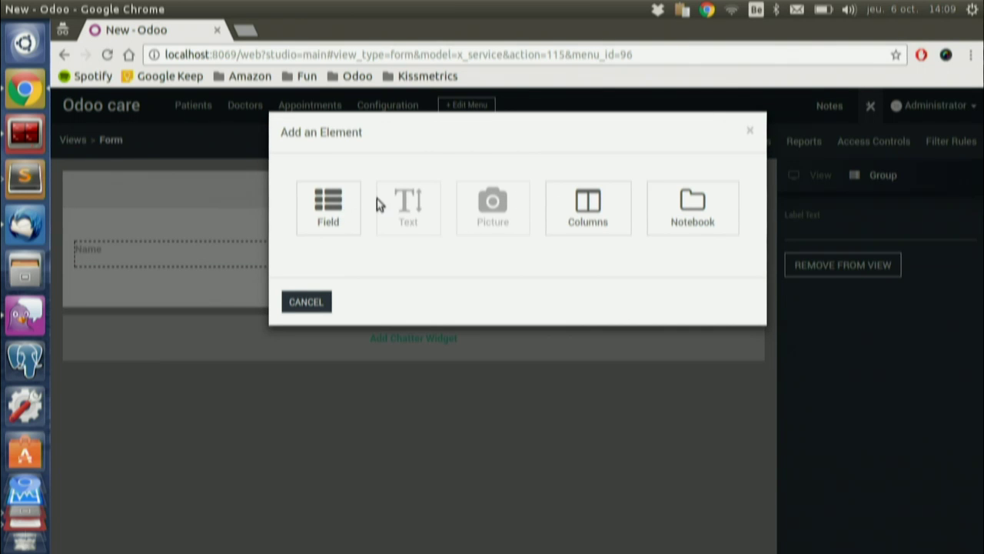
pyautogui.click(338, 206)
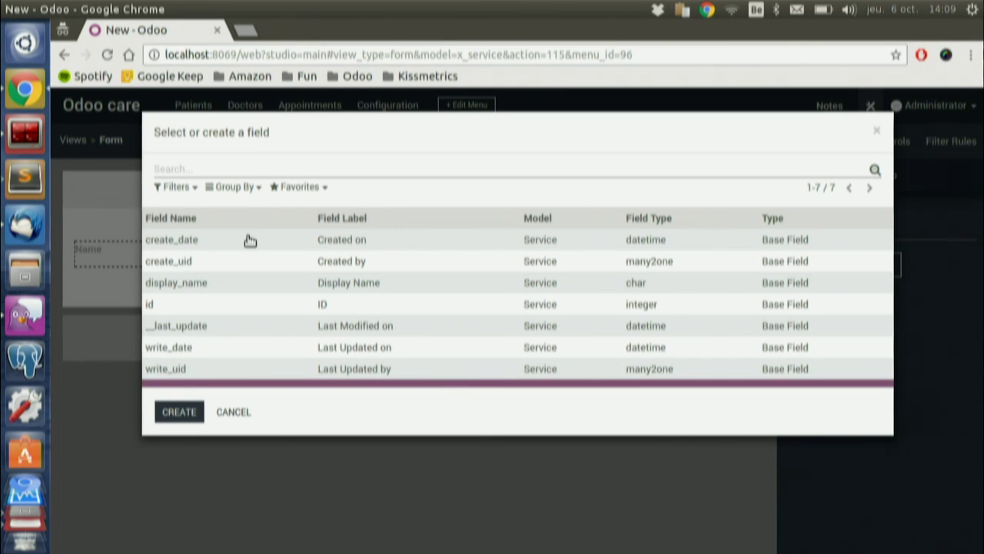
pyautogui.click(174, 411)
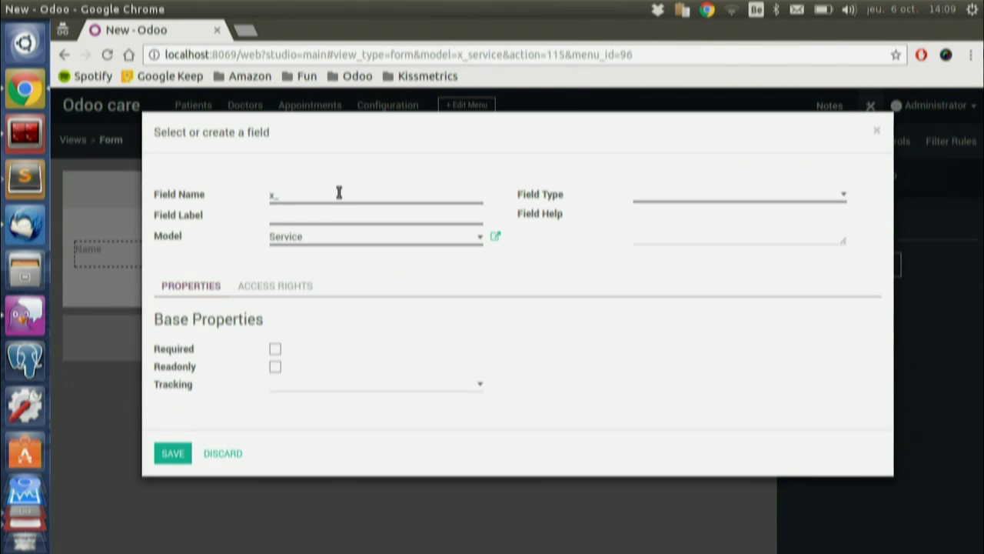
pyautogui.write('floor')
pyautogui.press('Tab')
pyautogui.write('Floor')
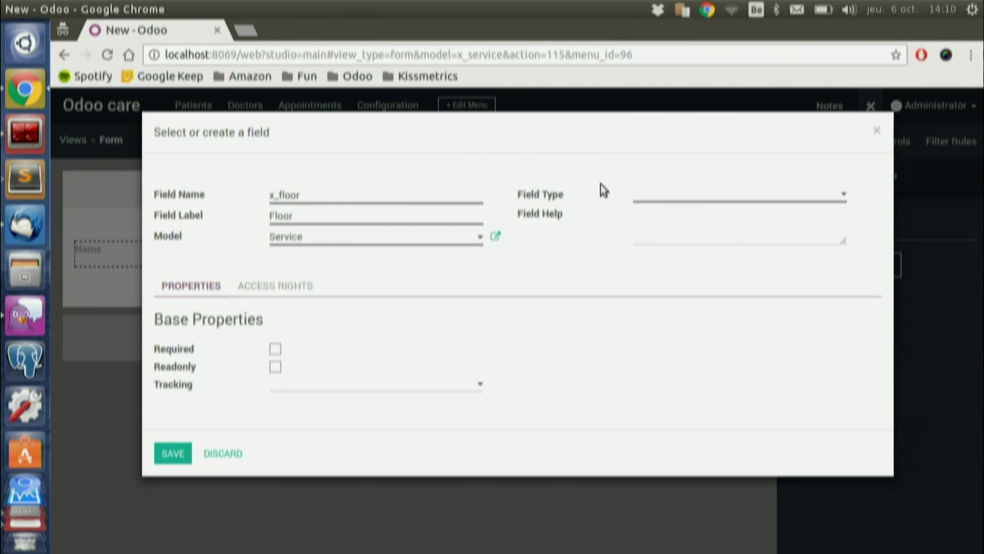
pyautogui.click(647, 194)
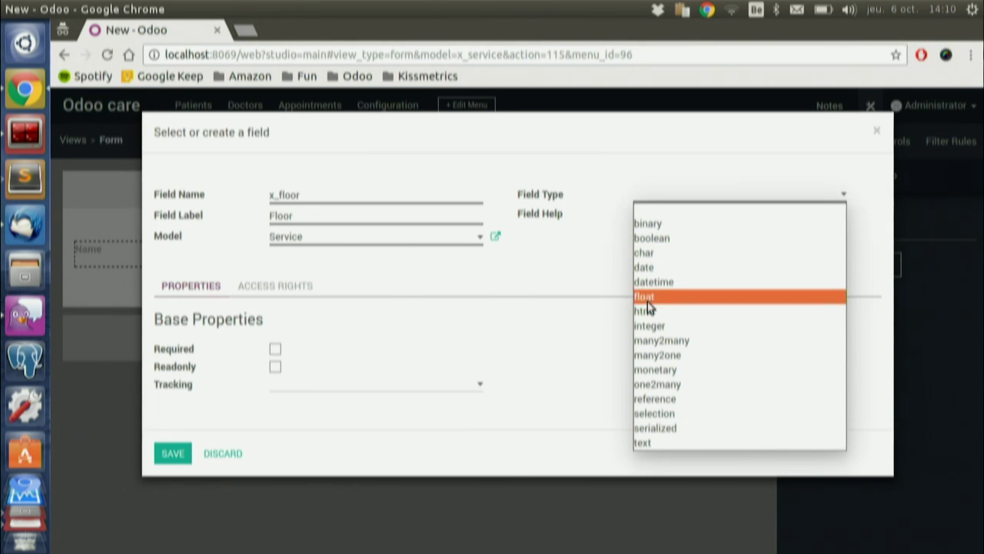
pyautogui.click(650, 328)
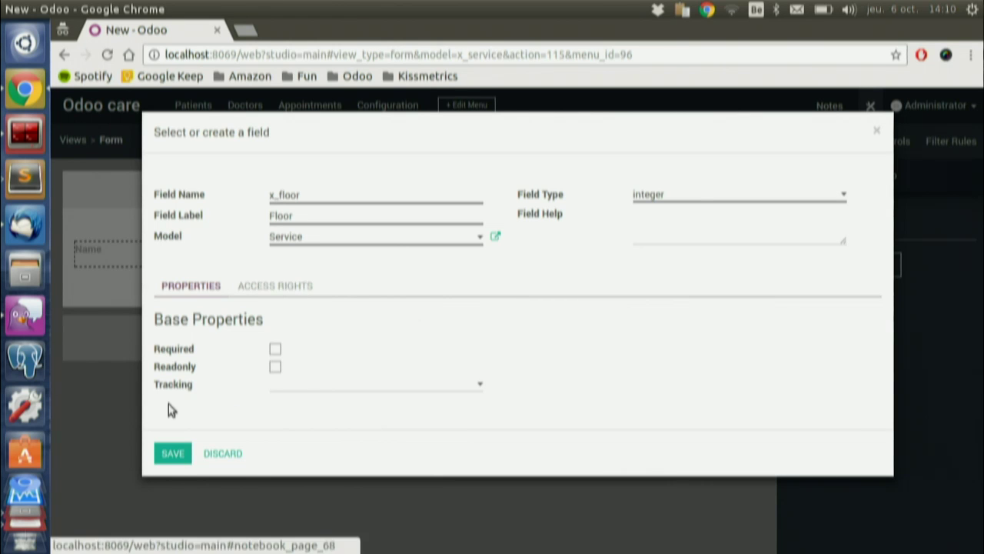
pyautogui.click(169, 453)
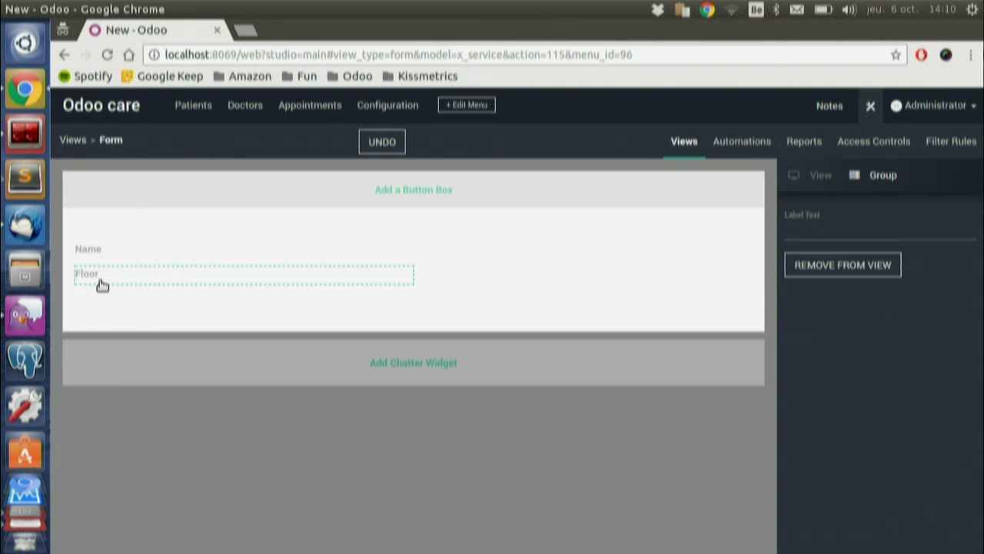
pyautogui.hotkey('alt', 'Tab')
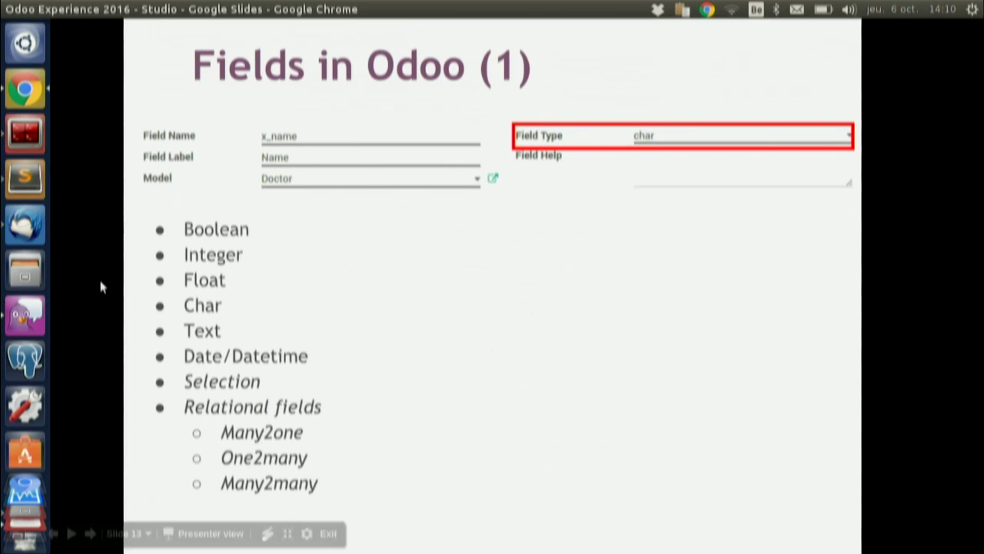
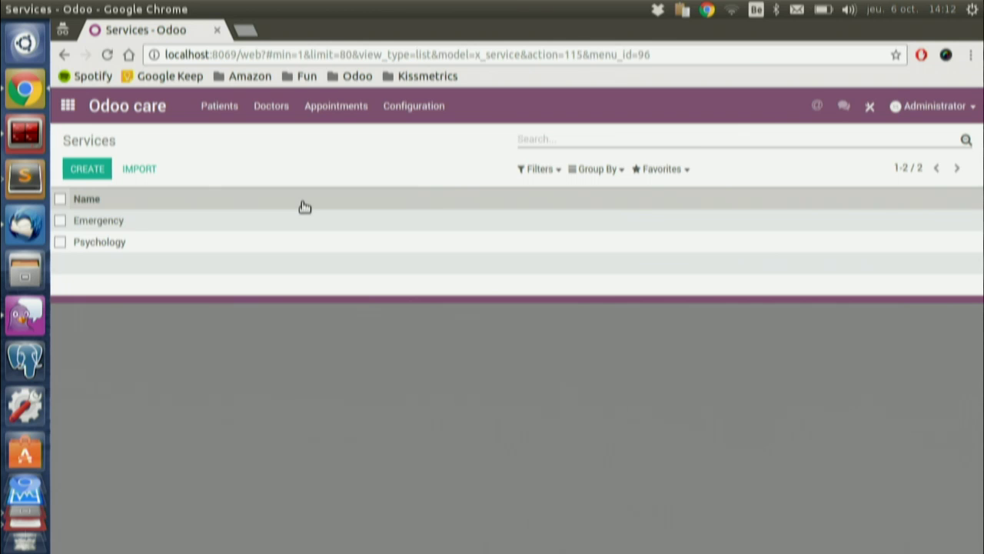
# Open Studio on the Services list, which holds the Emergency and Psychology records
pyautogui.click(868, 111)
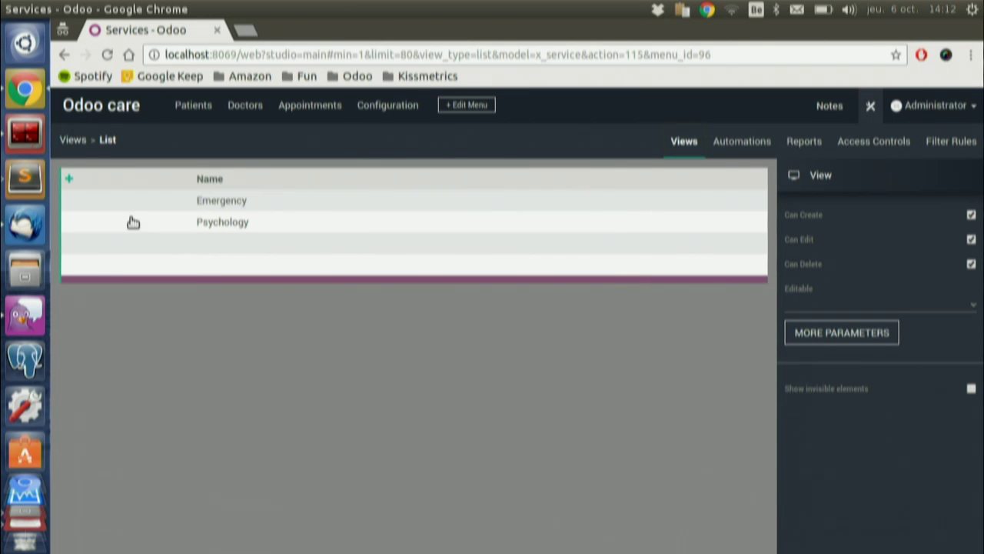
# Add the x_floor Floor column to the Services list, showing 0 and 1, and close Studio
pyautogui.click(645, 183)
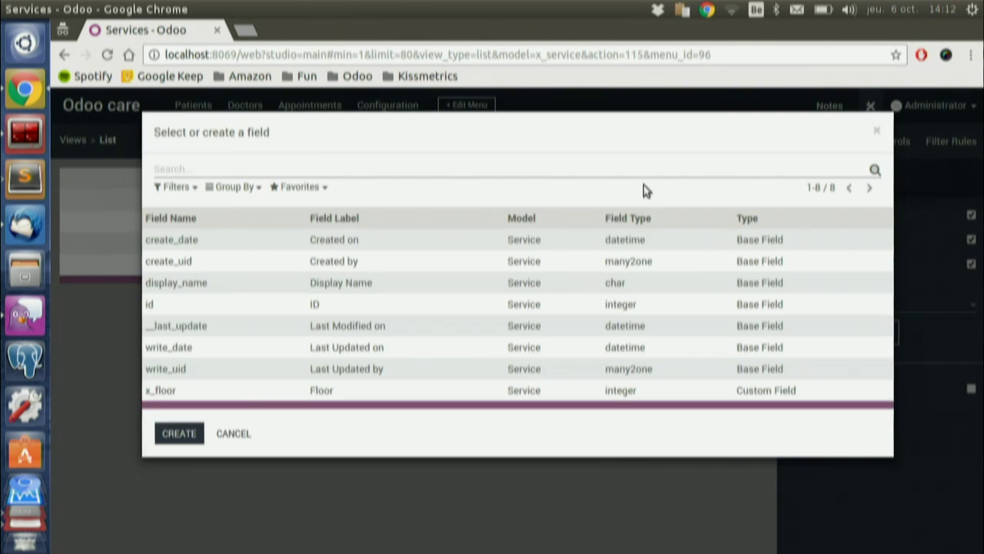
pyautogui.click(189, 393)
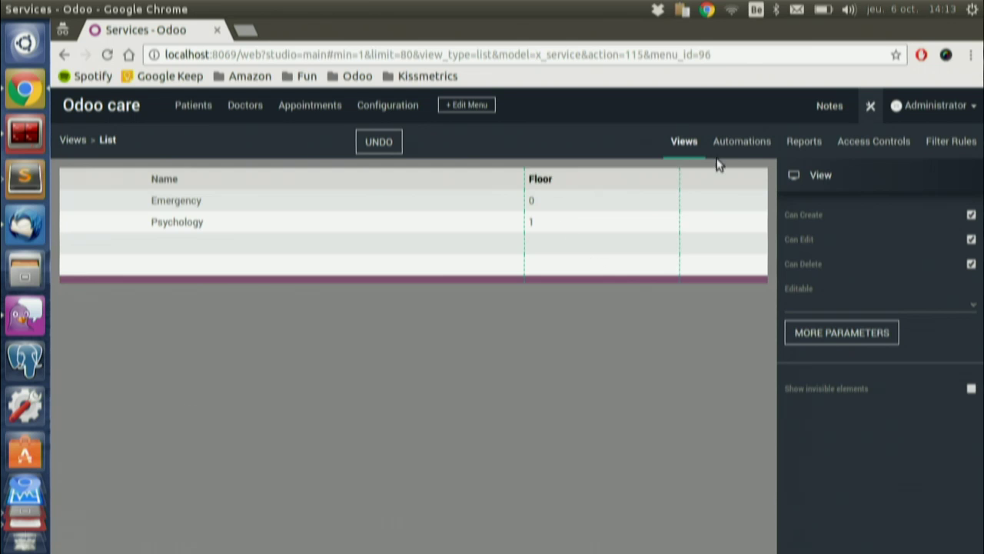
pyautogui.click(870, 106)
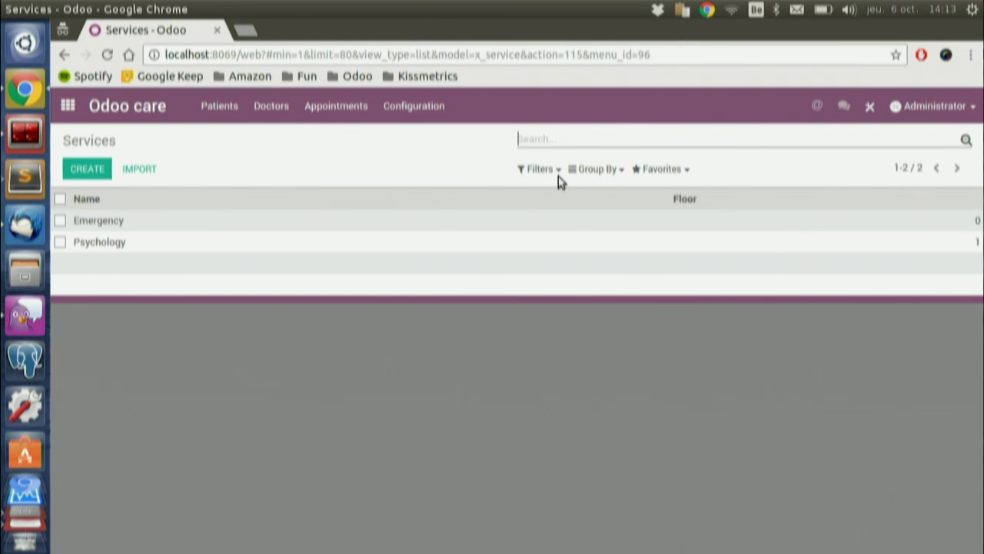
# Start a new doctor record and open it in Studio
pyautogui.click(261, 119)
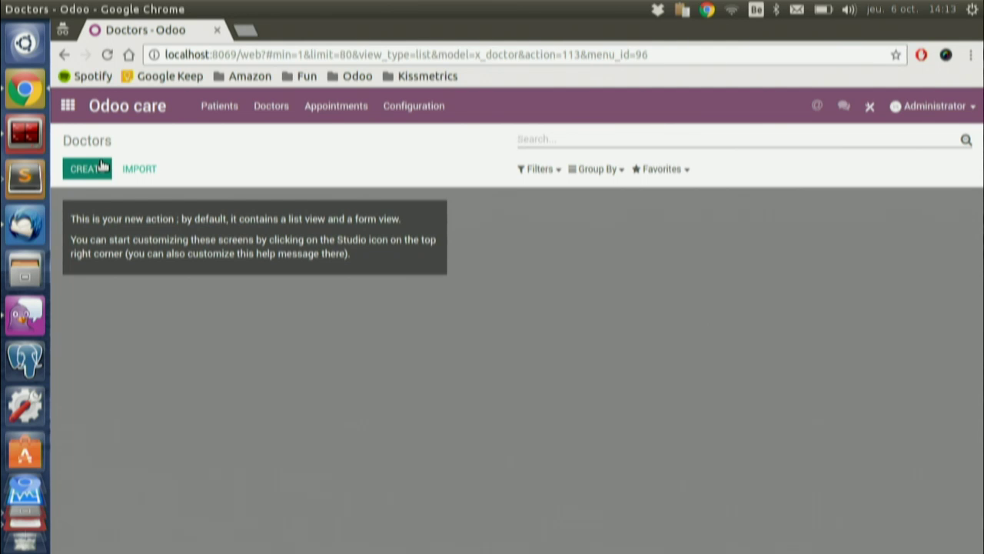
pyautogui.click(102, 167)
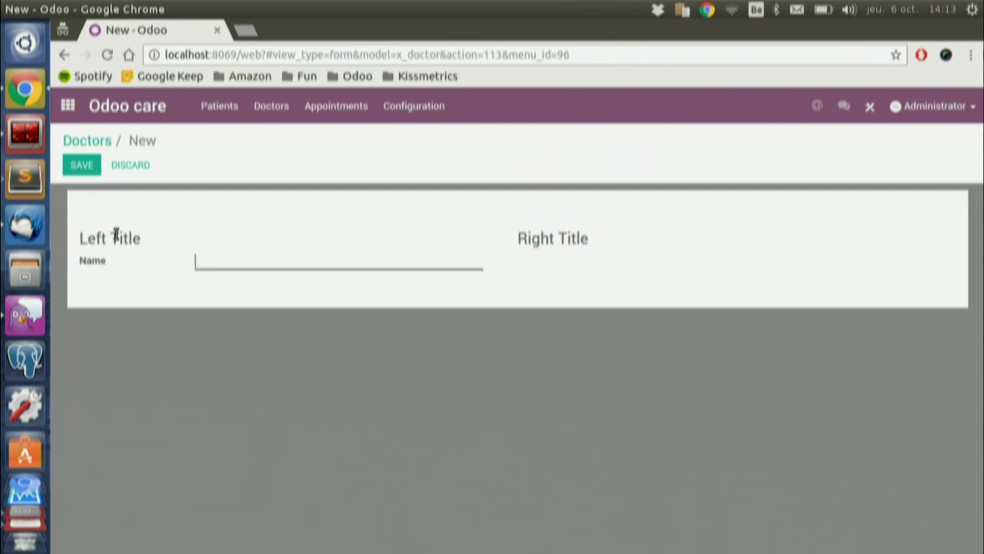
pyautogui.click(869, 106)
# Clear the Left Title and Right Title headings and begin adding a field below Name
pyautogui.click(146, 261)
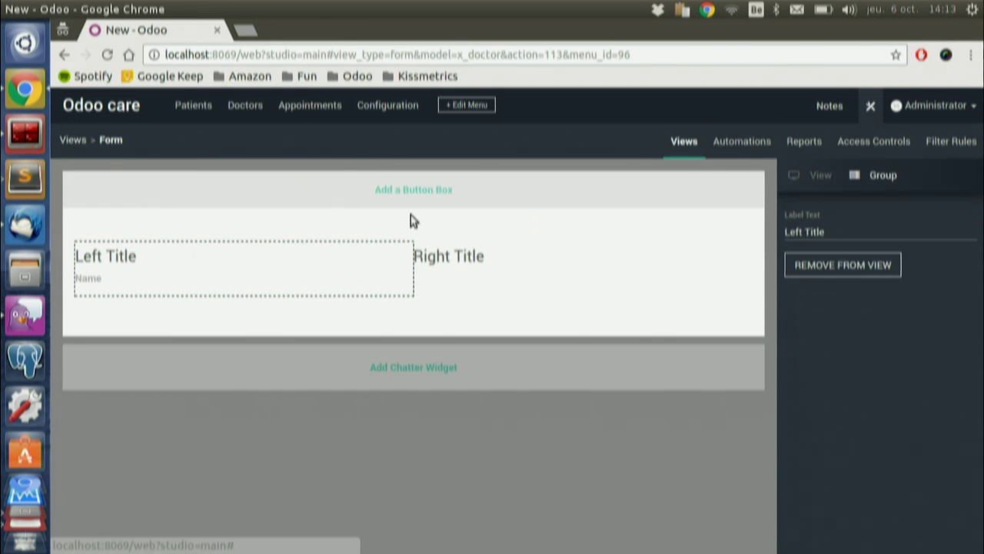
pyautogui.tripleClick(804, 231)
pyautogui.press('BackSpace')
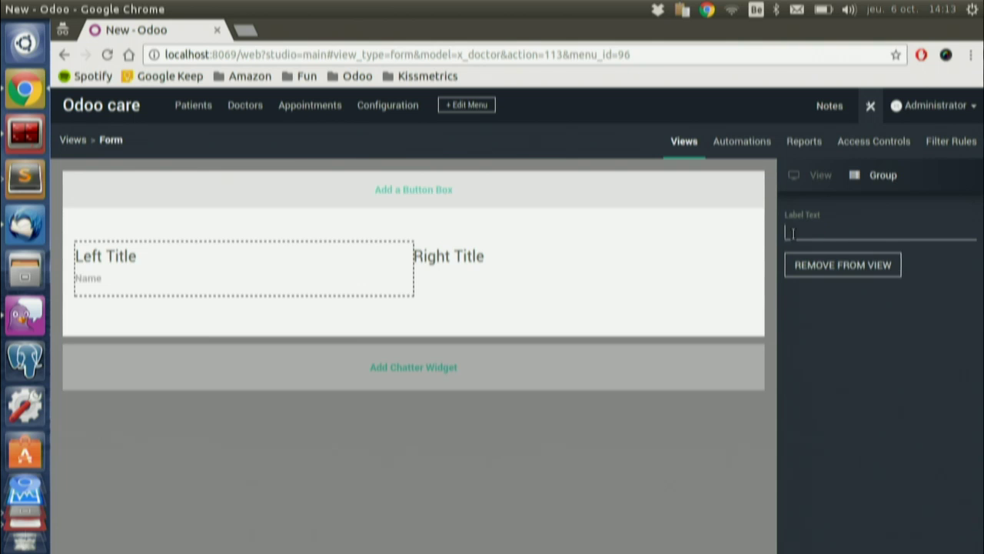
pyautogui.click(615, 247)
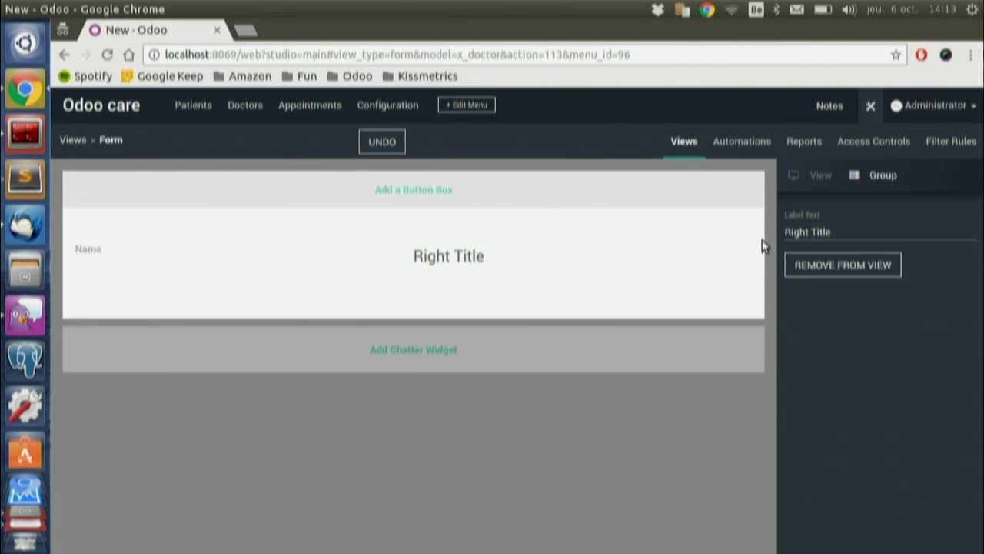
pyautogui.tripleClick(791, 233)
pyautogui.press('BackSpace')
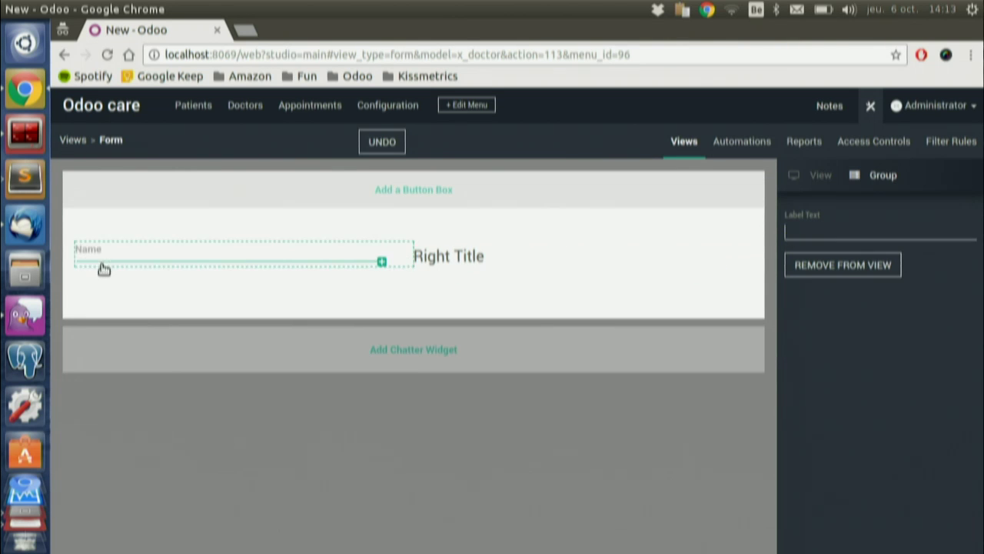
pyautogui.click(218, 263)
pyautogui.click(344, 190)
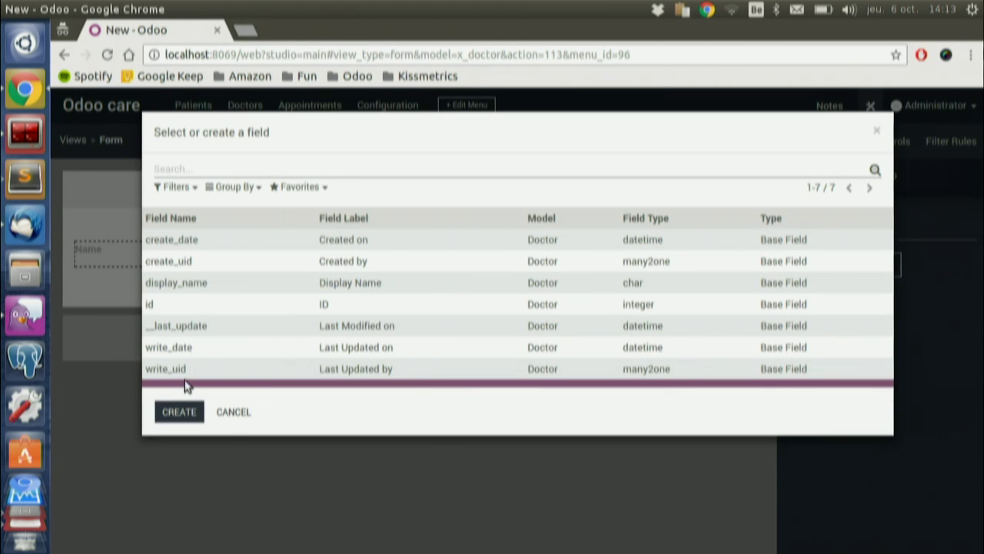
# Create a many2one Service field x_service_id, related to x_service, below Name
pyautogui.click(179, 412)
pyautogui.write('service_id')
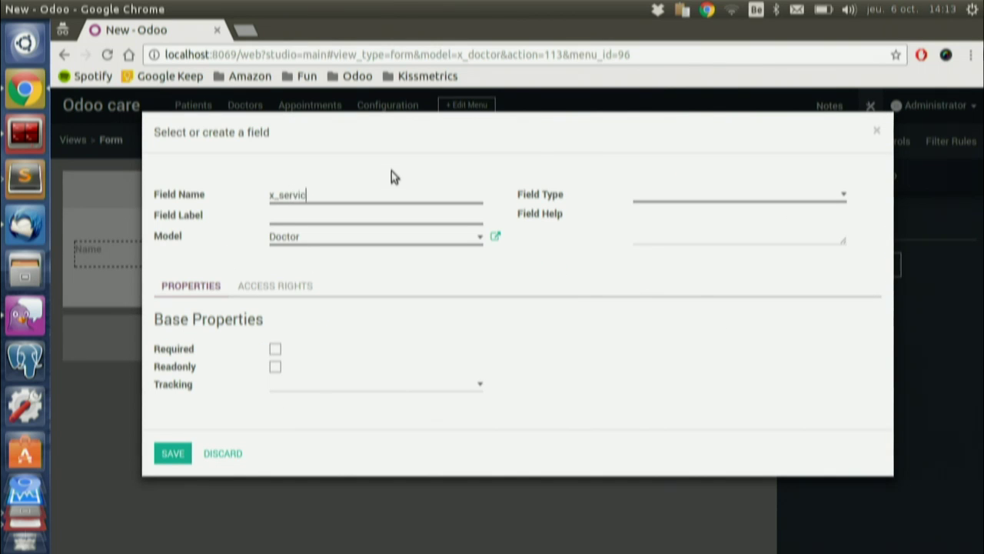
pyautogui.press('Tab')
pyautogui.write('Service')
pyautogui.click(683, 202)
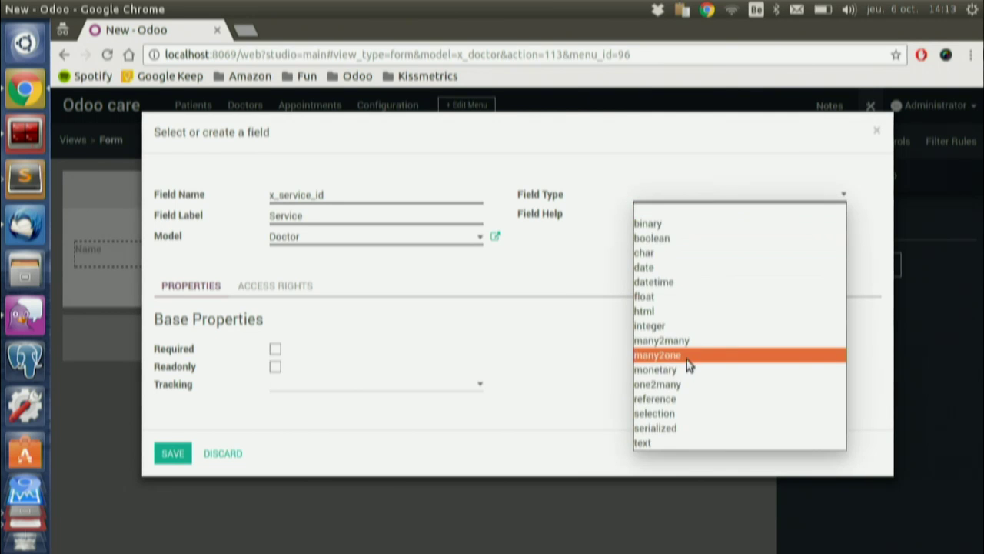
pyautogui.click(685, 354)
pyautogui.click(646, 349)
pyautogui.write('x')
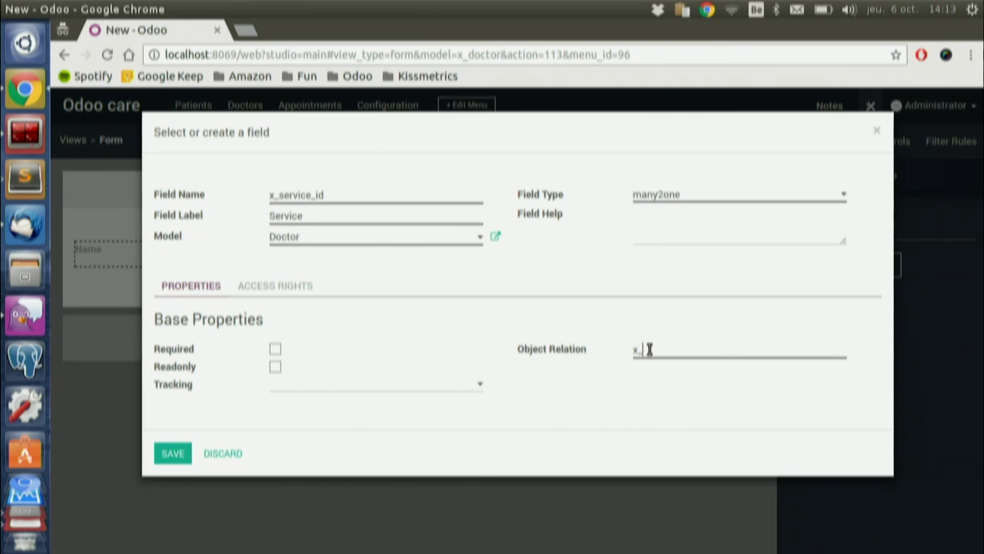
pyautogui.write('_service')
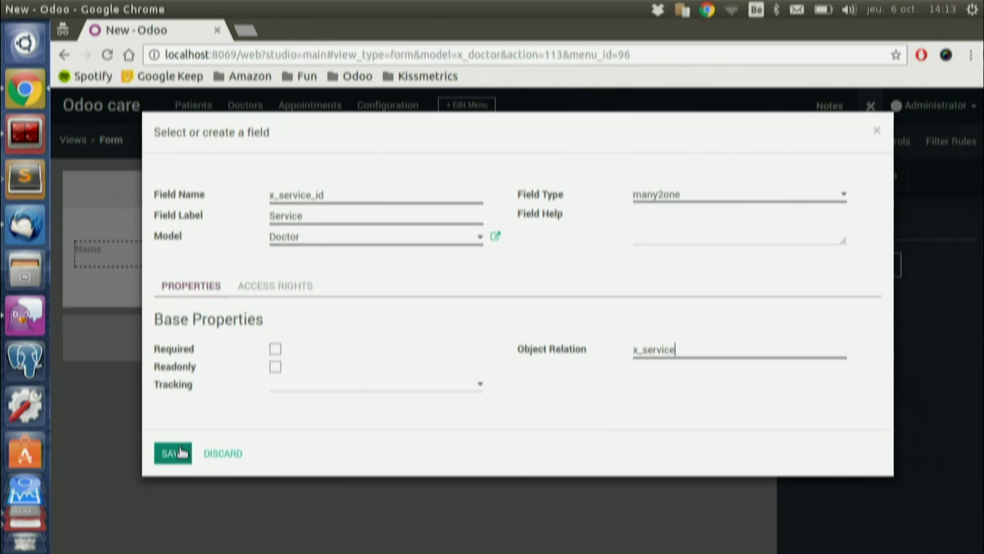
pyautogui.click(174, 454)
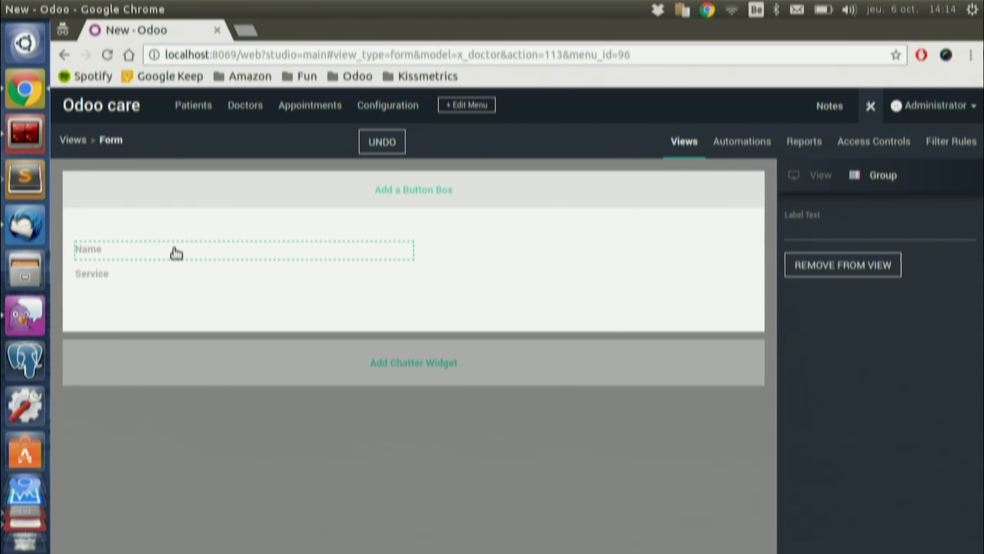
# Relabel the Name field as 'Doctor Name' and exit Studio
pyautogui.click(98, 252)
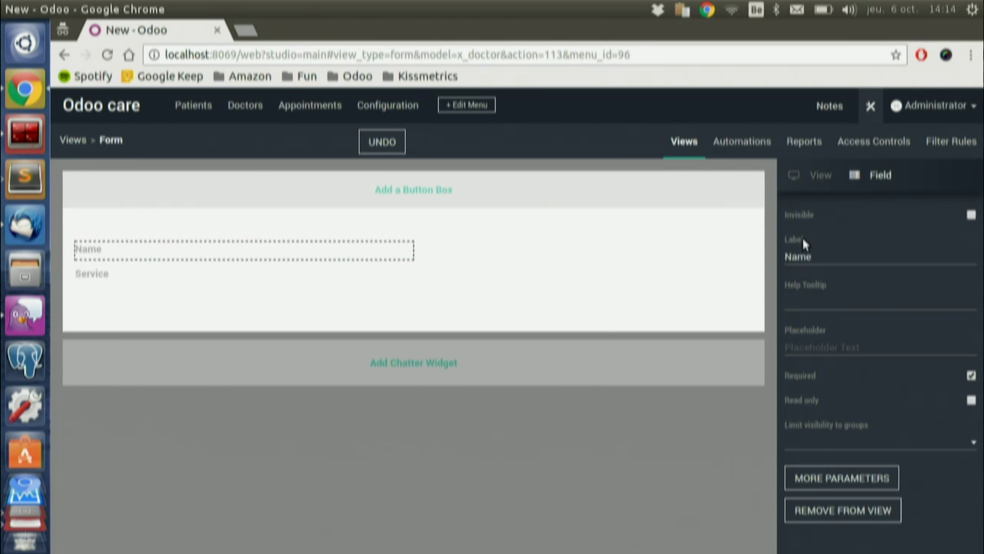
pyautogui.click(785, 257)
pyautogui.write('Doctor')
pyautogui.click(684, 253)
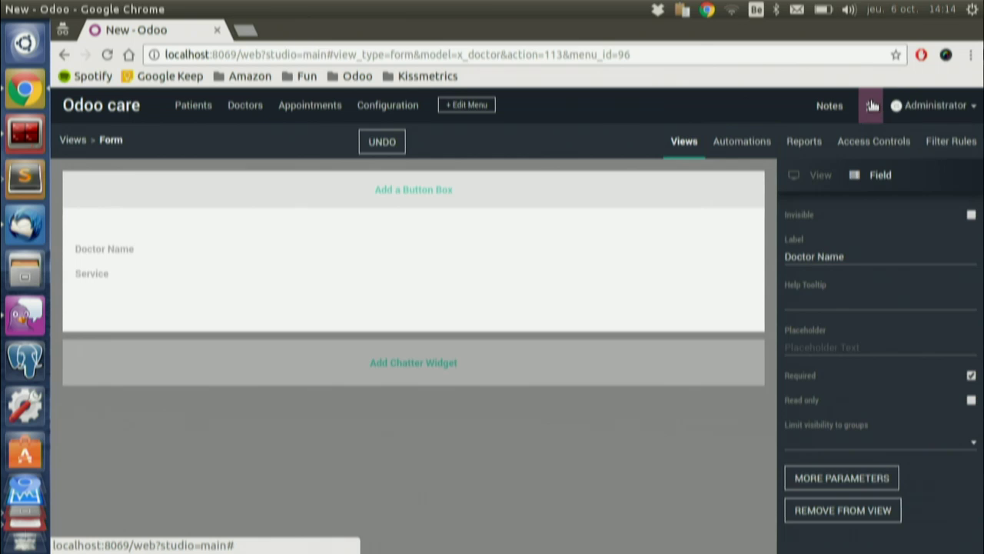
pyautogui.click(873, 105)
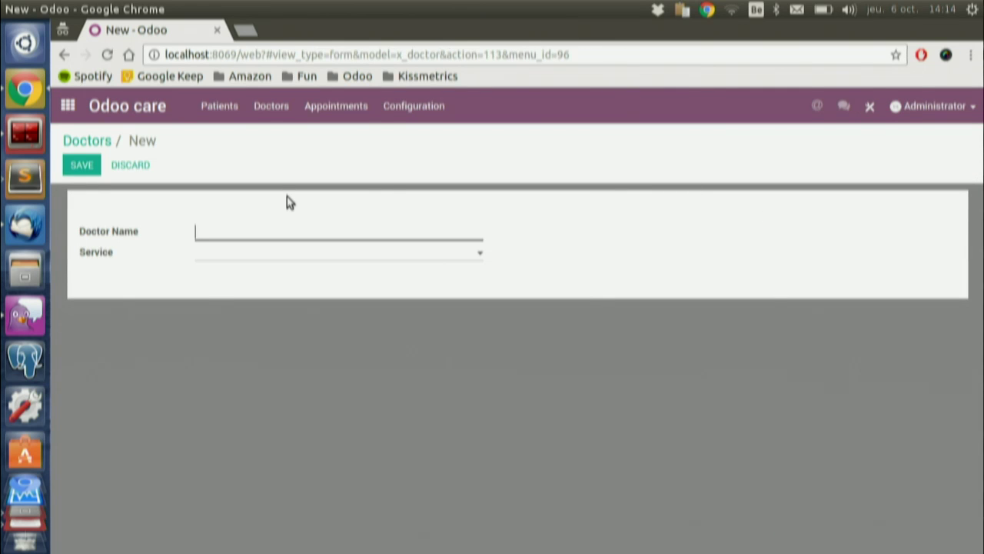
# Save a doctor named 'Doctor 1' with the Emergency service
pyautogui.write('Doctor 1')
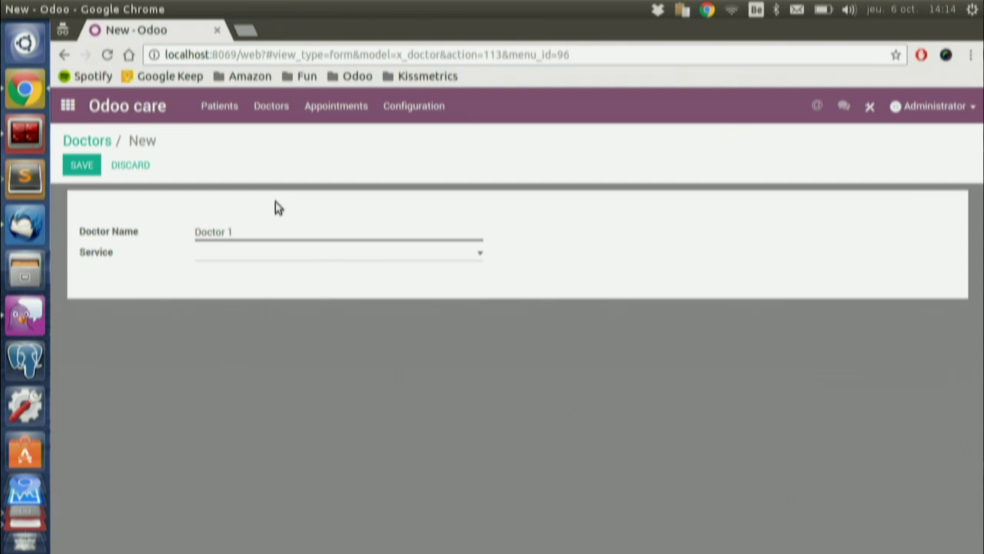
pyautogui.click(249, 256)
pyautogui.click(249, 275)
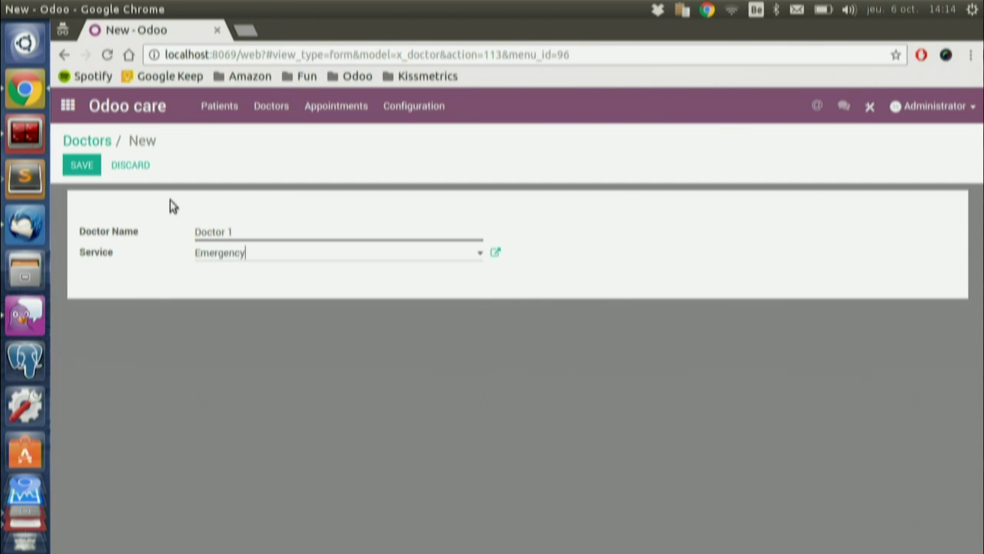
pyautogui.click(81, 165)
# Save a second doctor 'Doctor 2' with Psychology, then return to the Doctors list
pyautogui.click(127, 168)
pyautogui.write('Doctor 2')
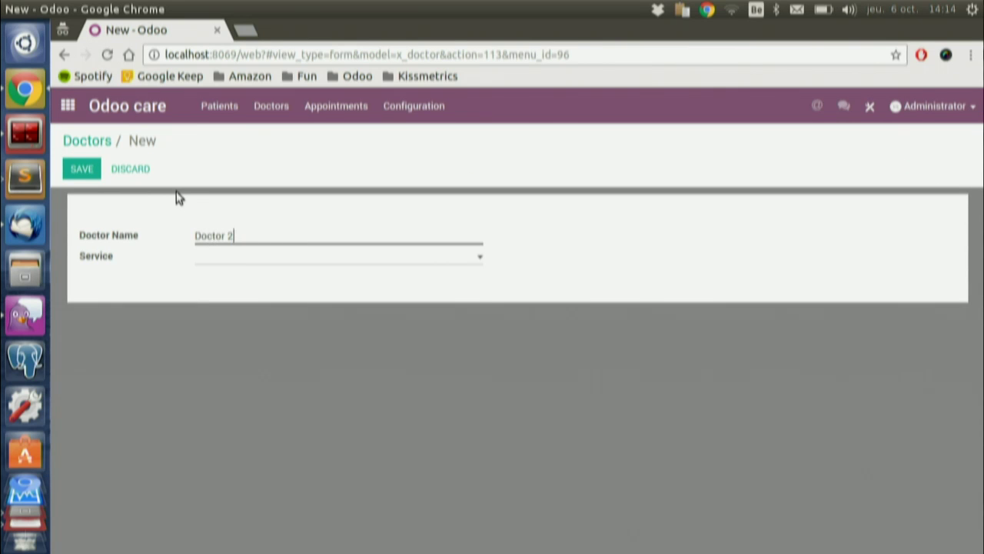
pyautogui.click(226, 255)
pyautogui.click(238, 297)
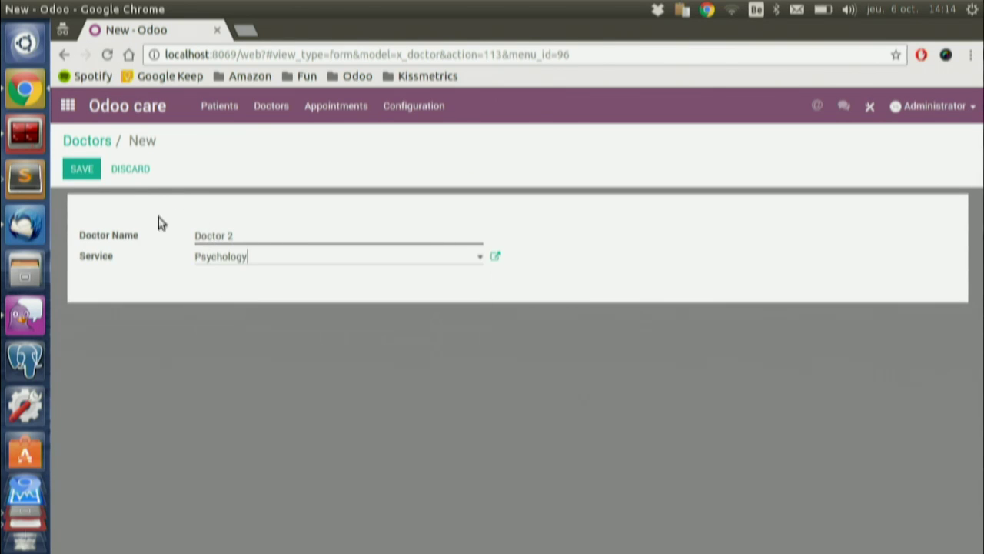
pyautogui.click(93, 170)
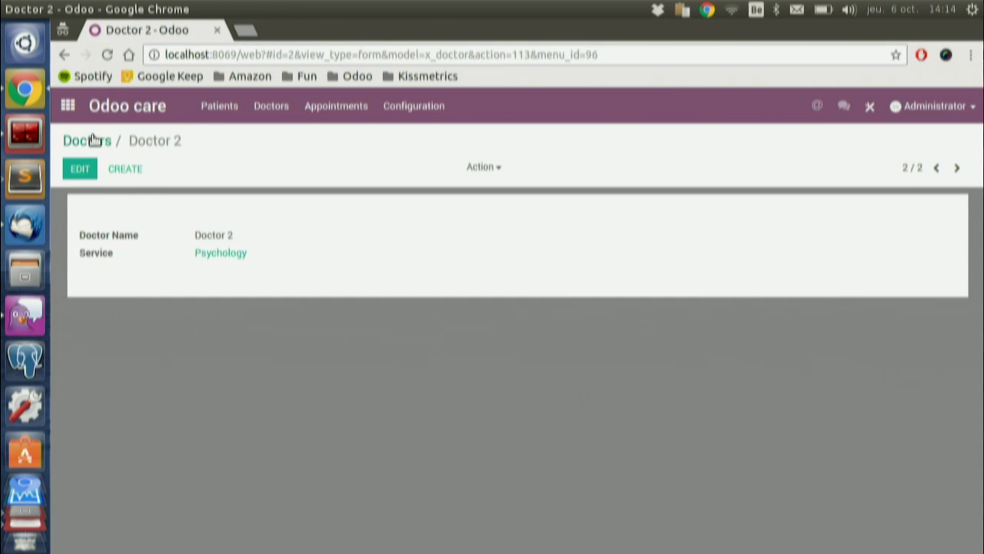
pyautogui.click(94, 140)
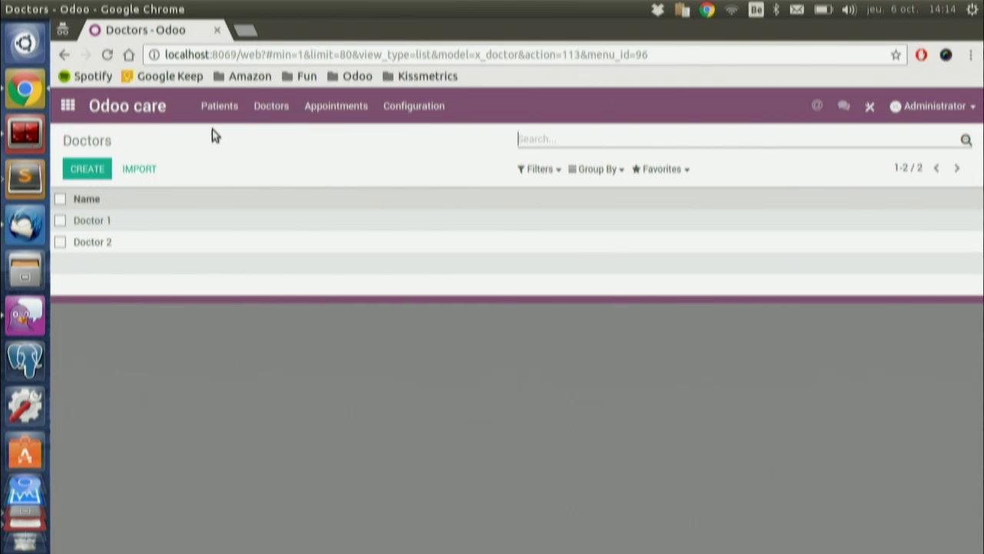
# Start a new patient in Studio and rename its left group heading to 'Informations'
pyautogui.click(216, 108)
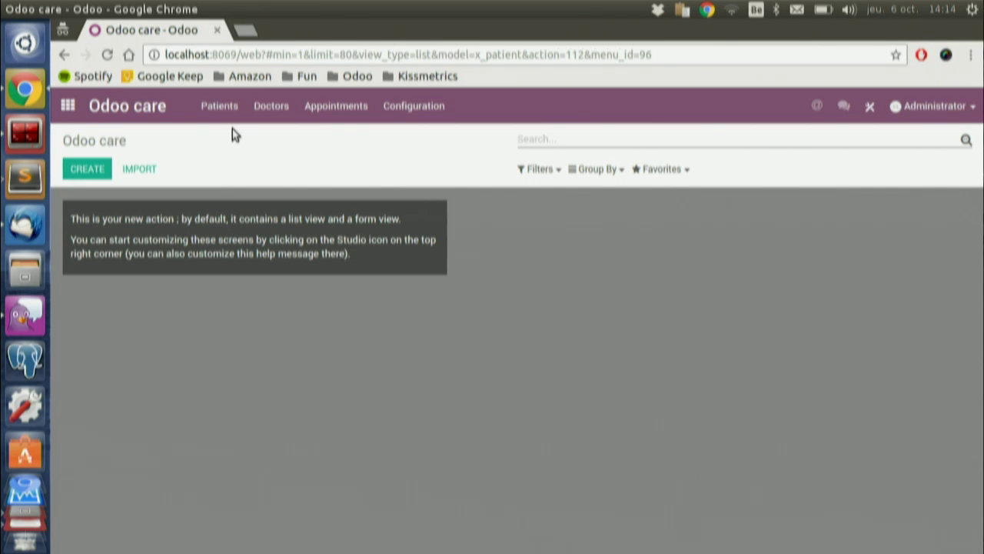
pyautogui.click(96, 168)
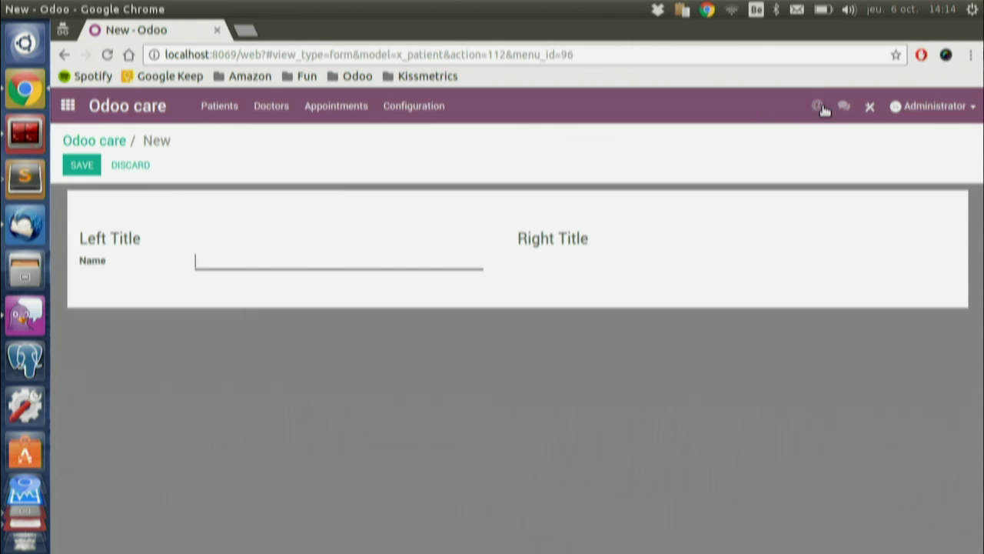
pyautogui.click(867, 104)
pyautogui.click(196, 263)
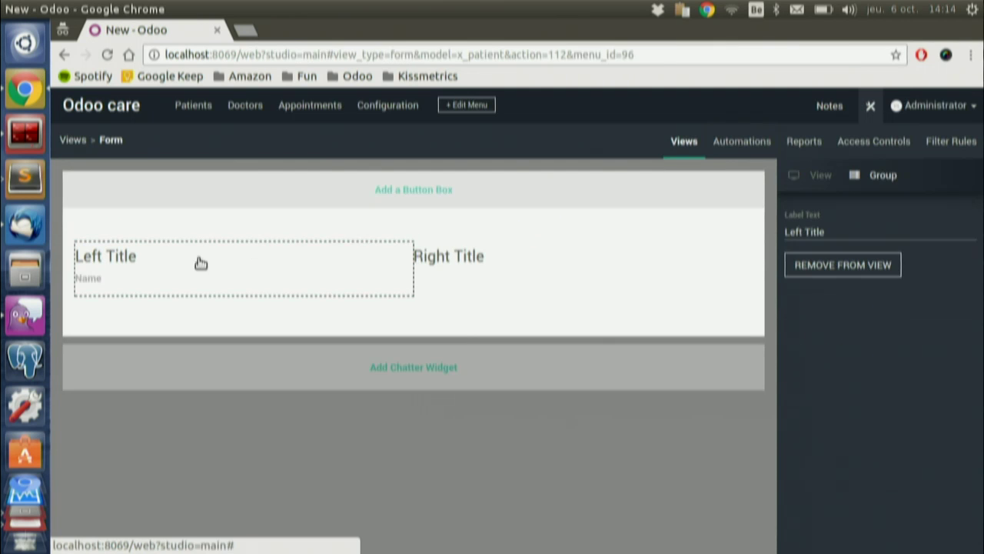
pyautogui.moveTo(788, 231); pyautogui.dragTo(813, 230)
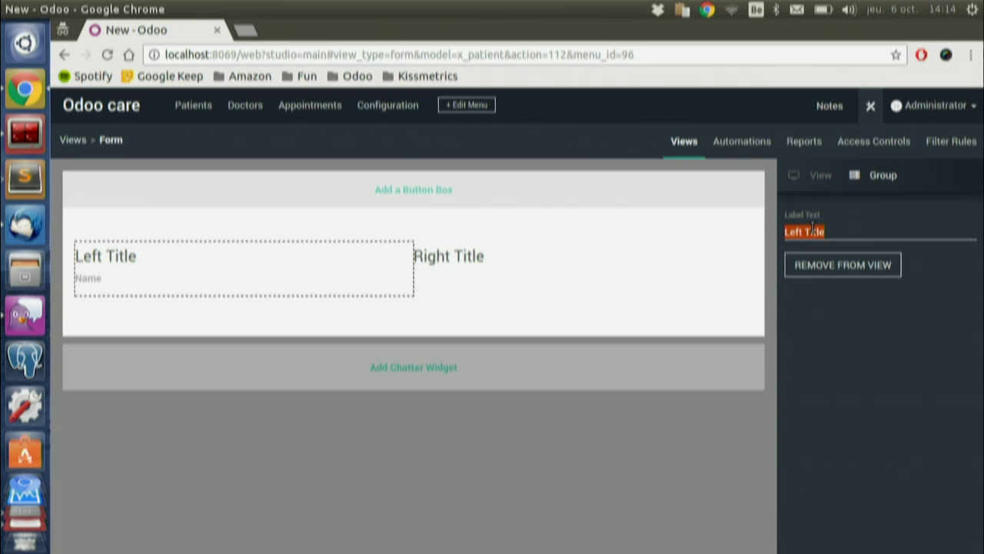
pyautogui.write('Informations')
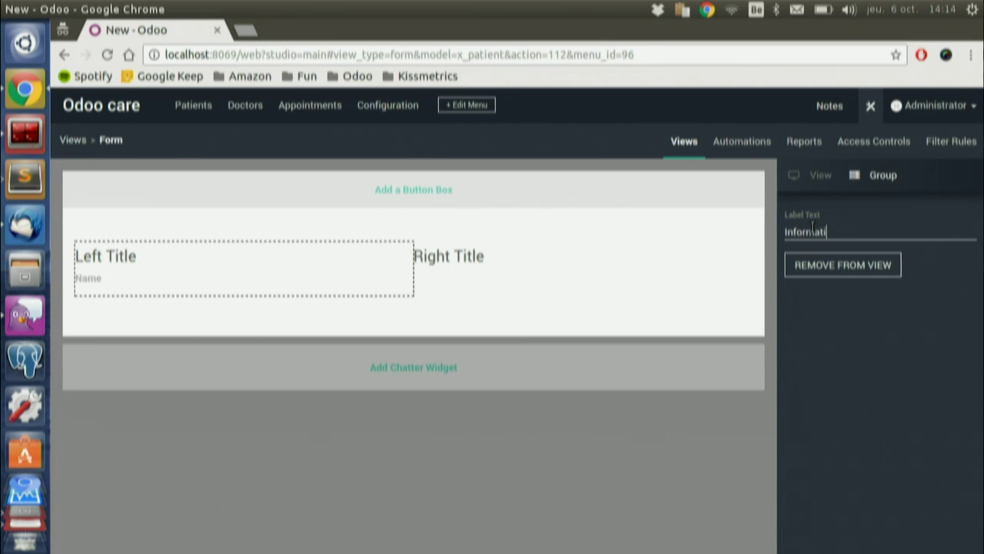
pyautogui.click(479, 262)
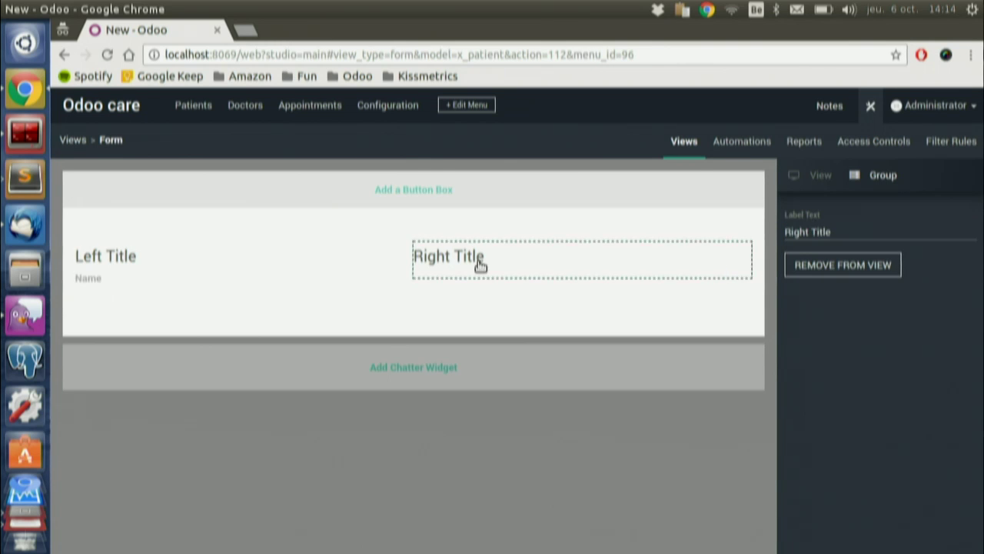
# Rename the right group heading to 'Hospital' and begin adding an element inside it
pyautogui.tripleClick(813, 231)
pyautogui.write('Hos')
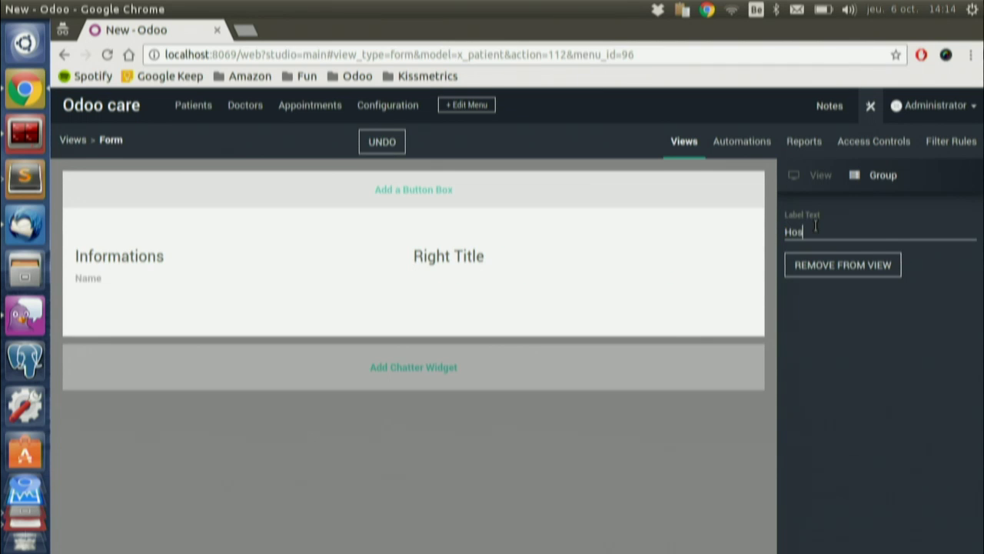
pyautogui.write('pital')
pyautogui.press('Return')
pyautogui.click(123, 290)
pyautogui.moveTo(124, 290)
pyautogui.mouseDown()
pyautogui.moveTo(118, 297)
pyautogui.moveTo(440, 278)
pyautogui.mouseUp()
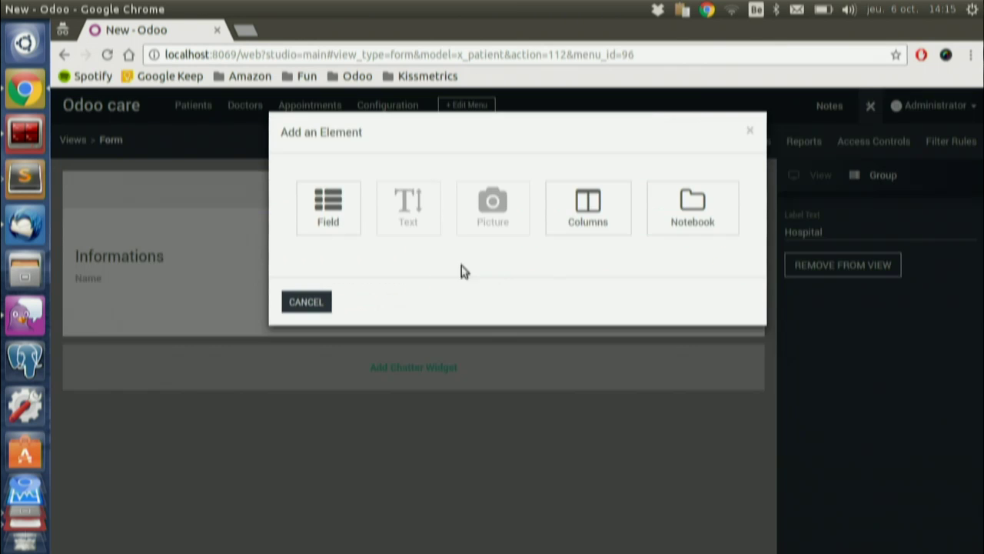
# Add a many2one Service field (x_service_id → x_service) to Hospital, then begin another field below
pyautogui.click(324, 202)
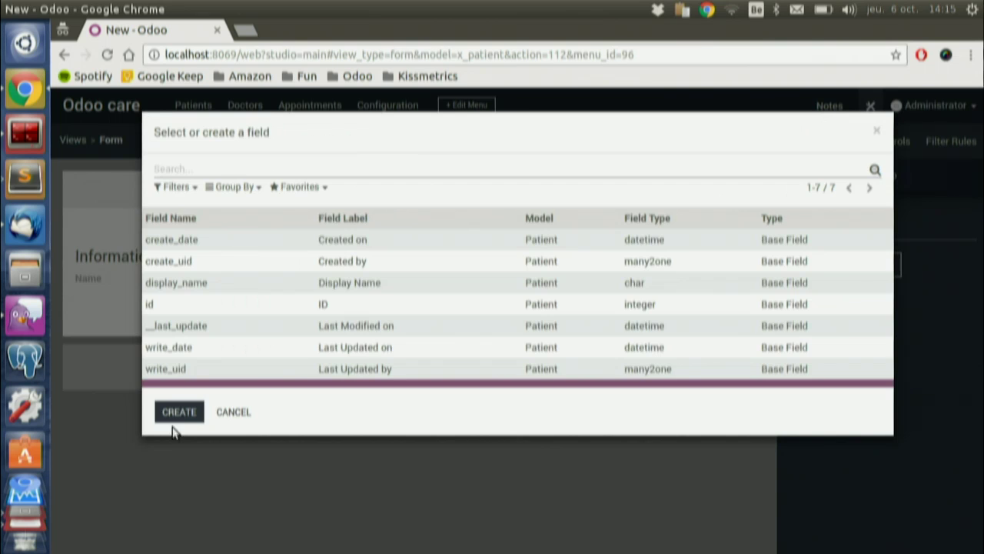
pyautogui.click(170, 419)
pyautogui.write('ser')
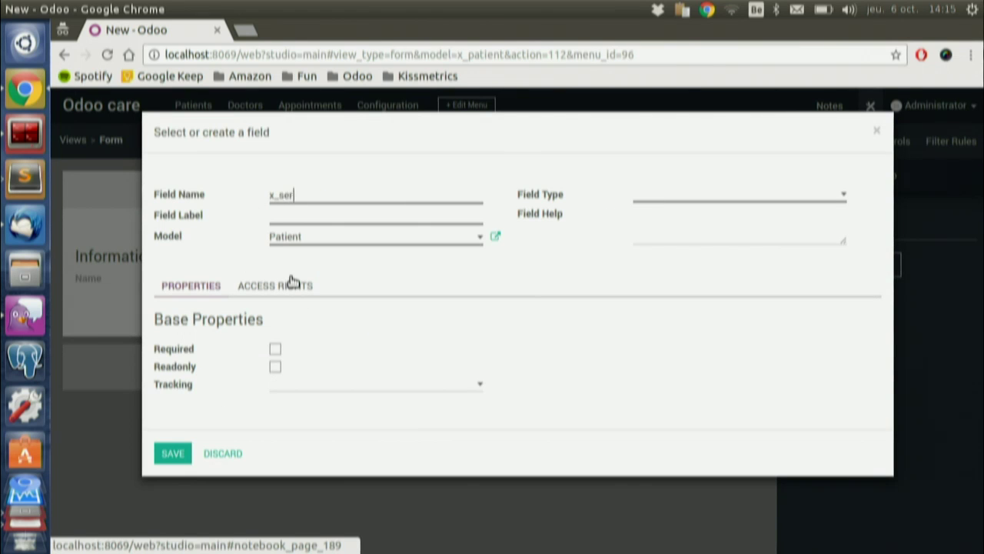
pyautogui.write('vice_id')
pyautogui.press('Tab')
pyautogui.write('Service')
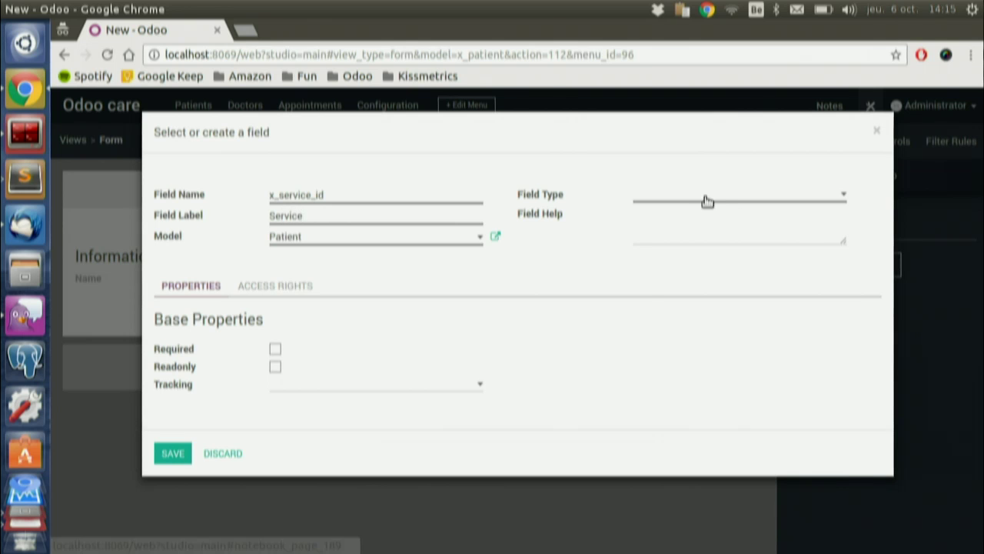
pyautogui.click(703, 197)
pyautogui.click(698, 356)
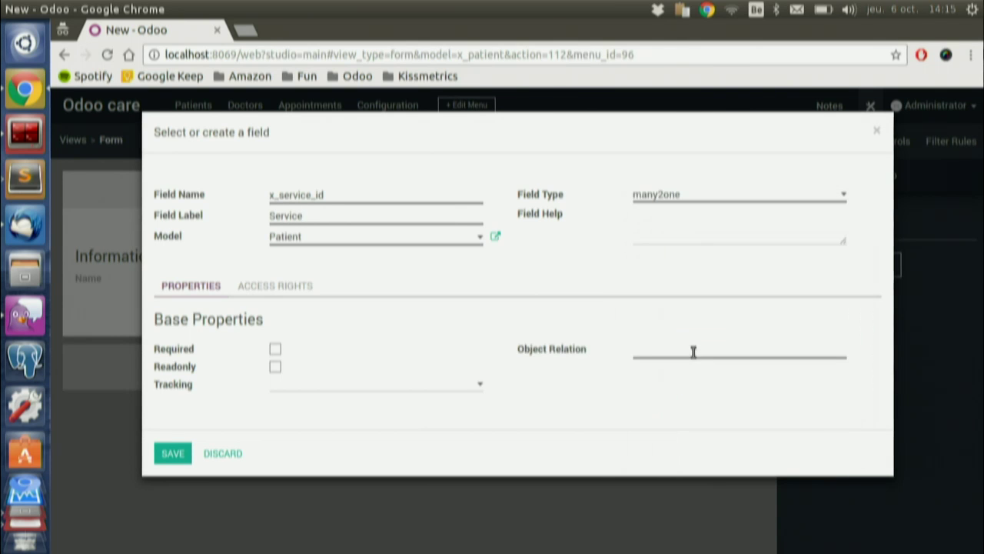
pyautogui.click(668, 346)
pyautogui.write('x_service')
pyautogui.click(172, 455)
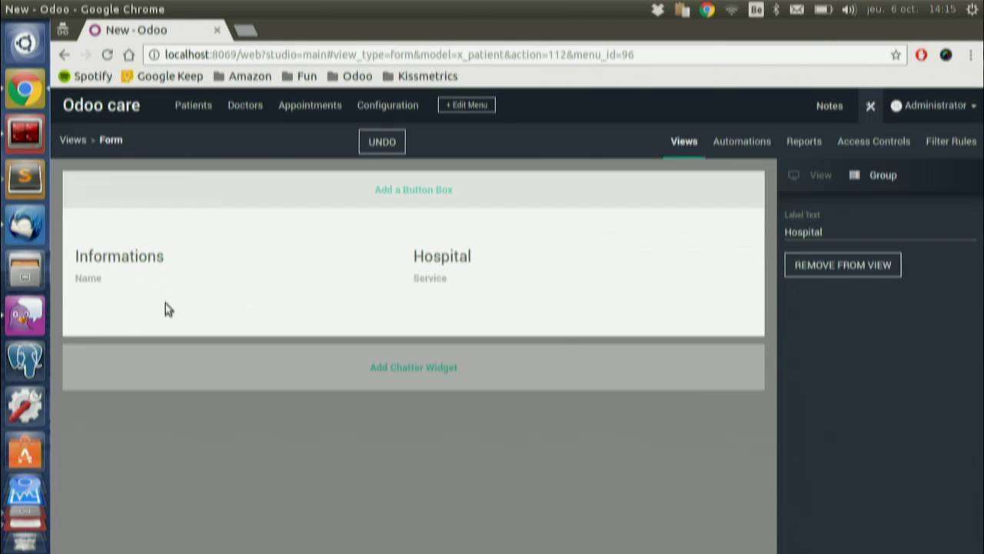
pyautogui.click(430, 295)
pyautogui.click(339, 225)
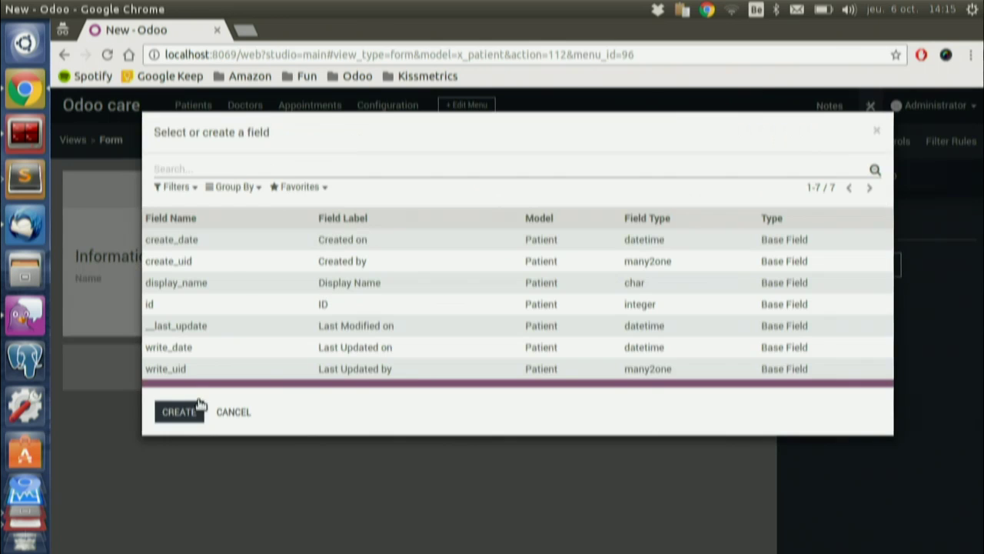
# Create a many2one Doctor field x_doctor_id related to x_doctor, then add an element below the groups
pyautogui.click(178, 413)
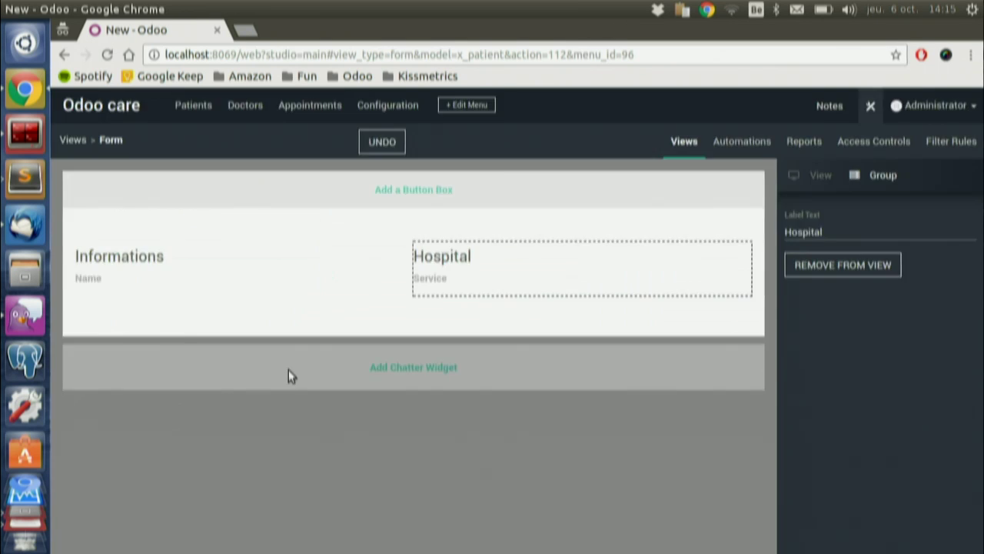
pyautogui.write('doctor_id')
pyautogui.press('Tab')
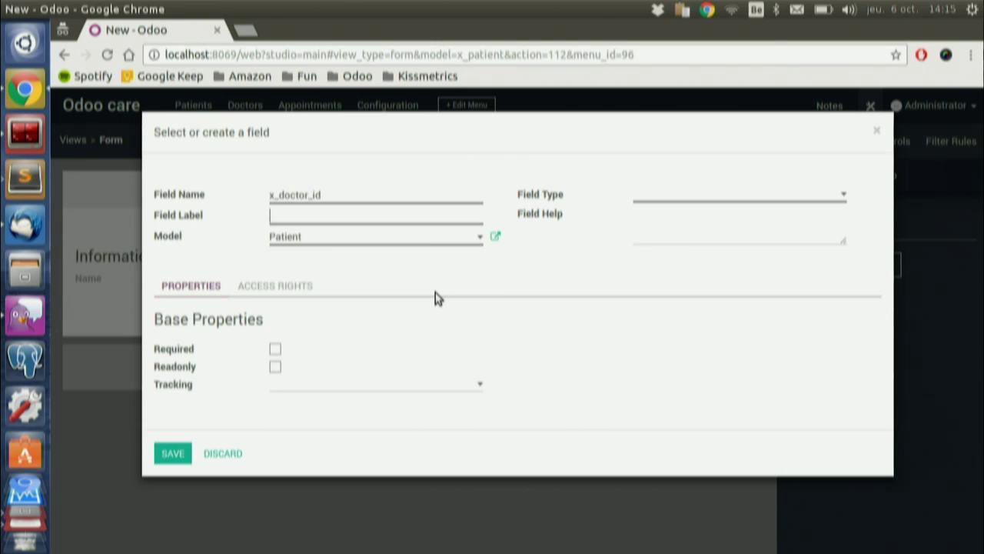
pyautogui.write('Doctor')
pyautogui.click(655, 197)
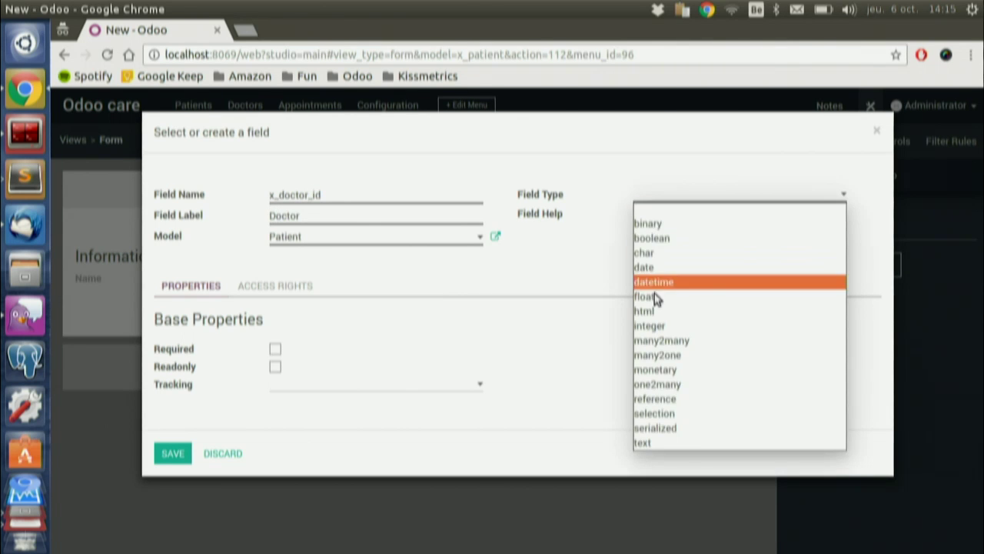
pyautogui.click(659, 354)
pyautogui.click(649, 349)
pyautogui.write('x_doctor')
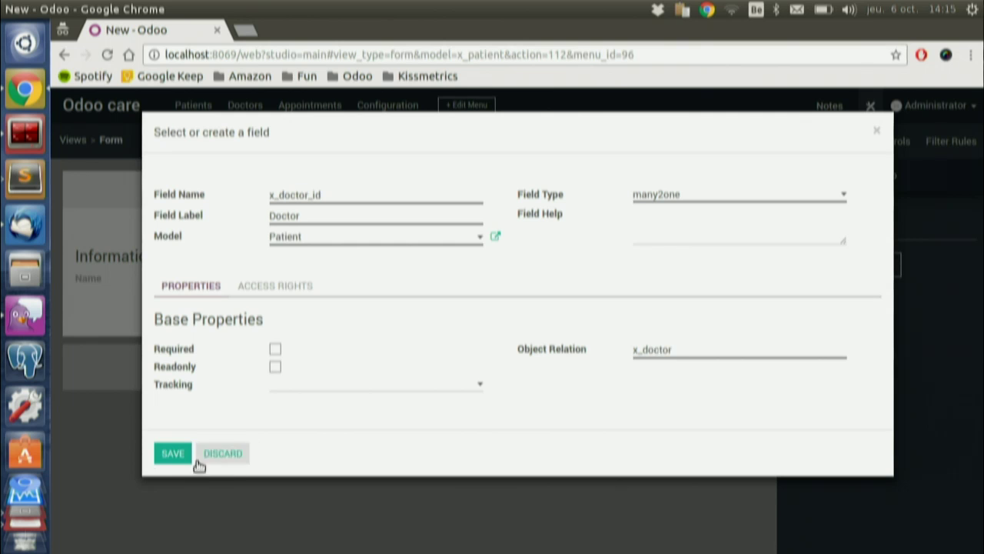
pyautogui.click(160, 456)
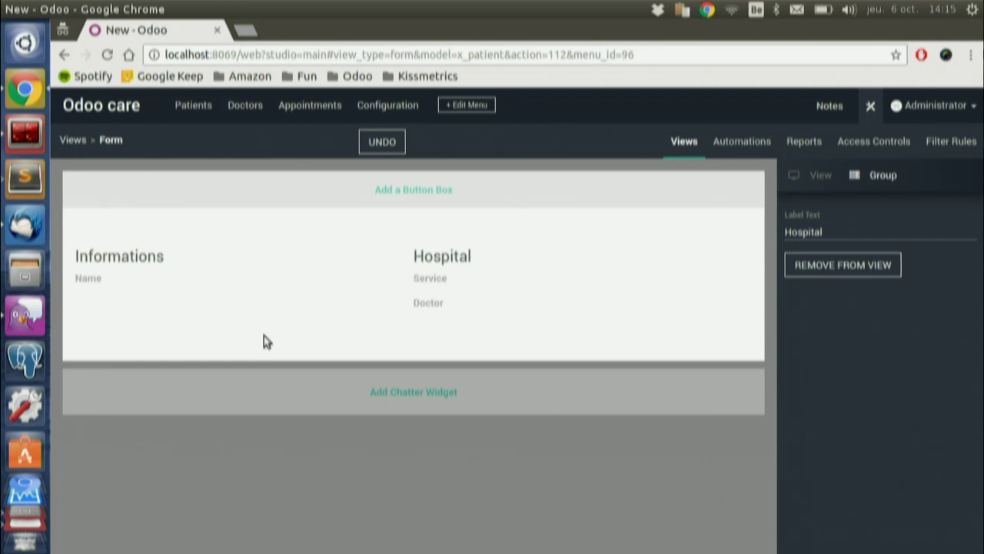
pyautogui.click(253, 342)
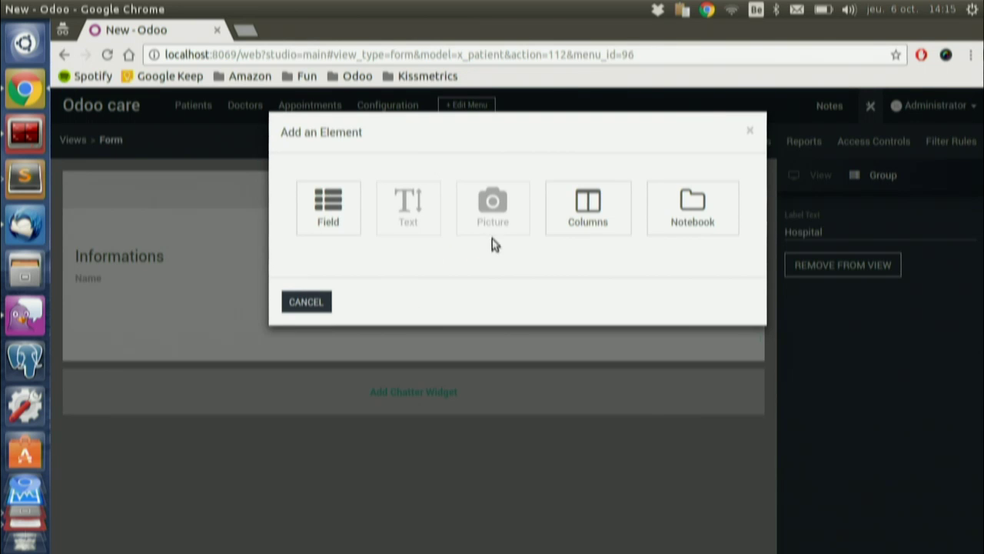
# Add a notebook whose page is named 'Patient Information'
pyautogui.click(694, 207)
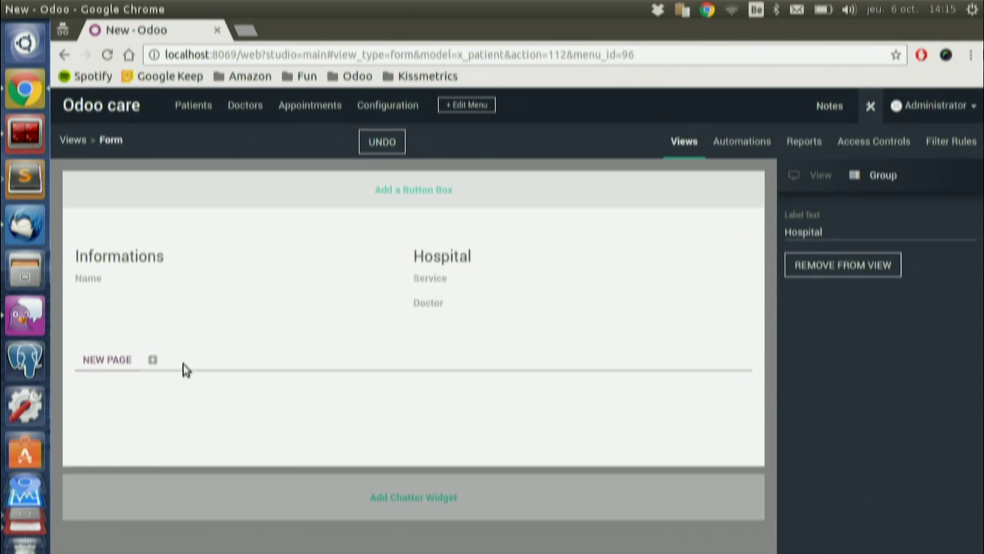
pyautogui.click(800, 232)
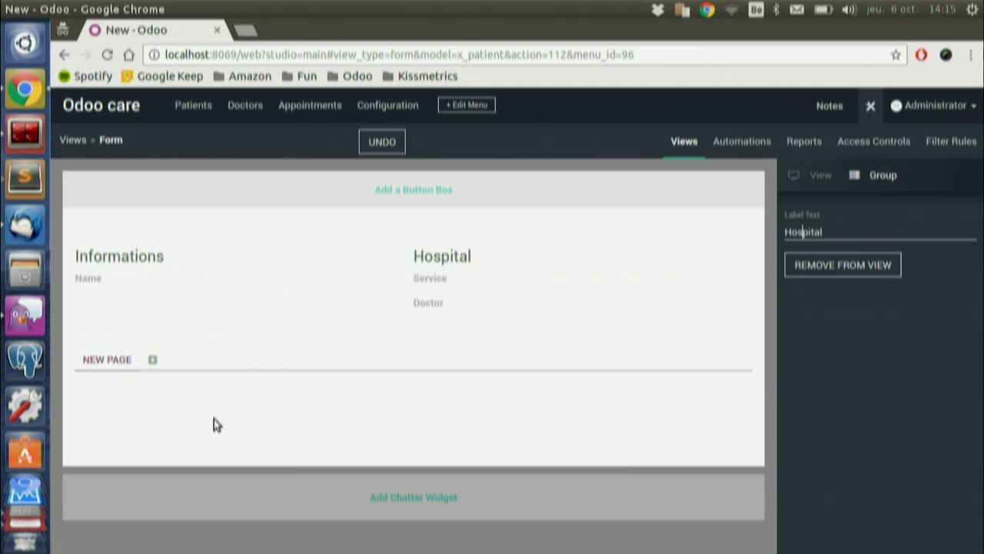
pyautogui.click(98, 361)
pyautogui.click(859, 230)
pyautogui.write('Pa')
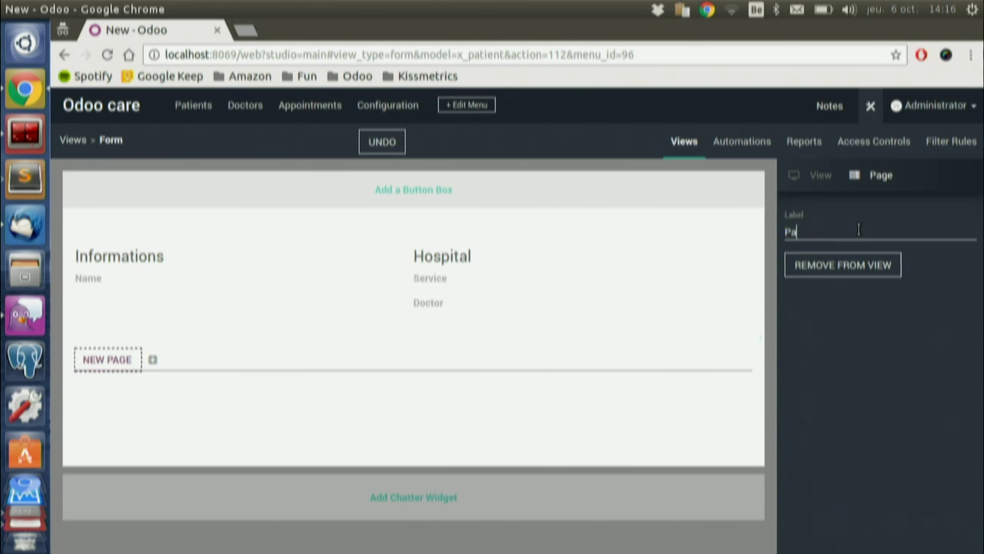
pyautogui.write('tient Information')
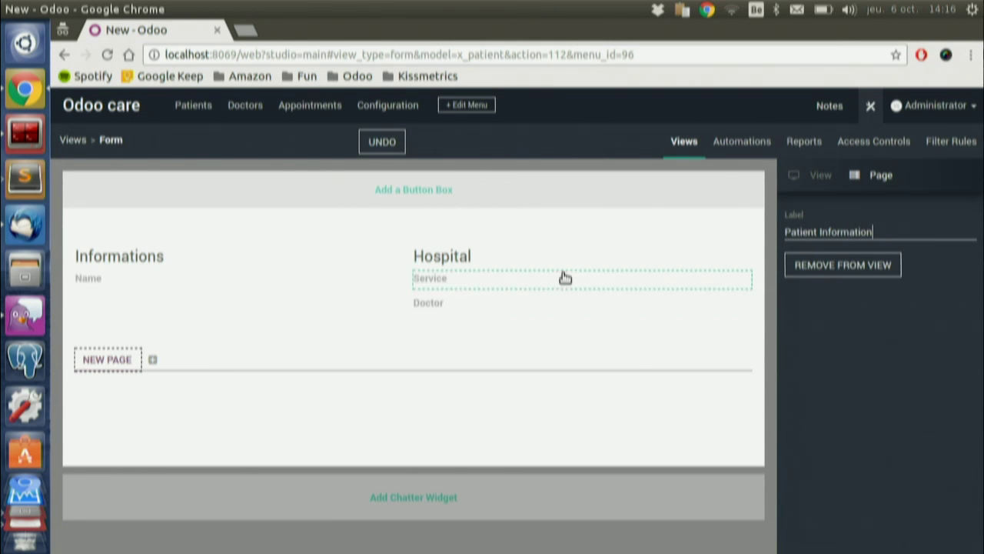
pyautogui.click(278, 340)
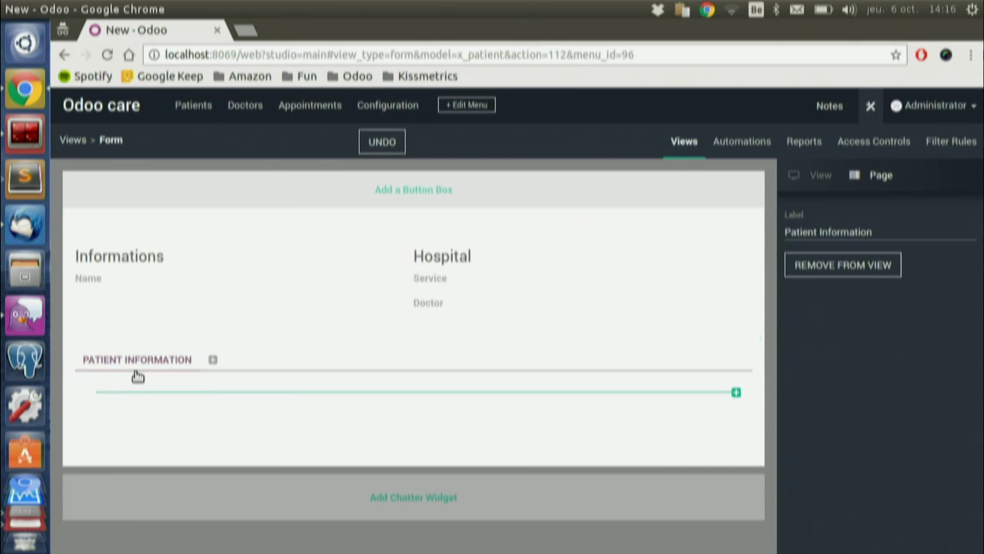
# Insert a two-column layout in the page, clear the left column's title, and add an element there
pyautogui.click(139, 398)
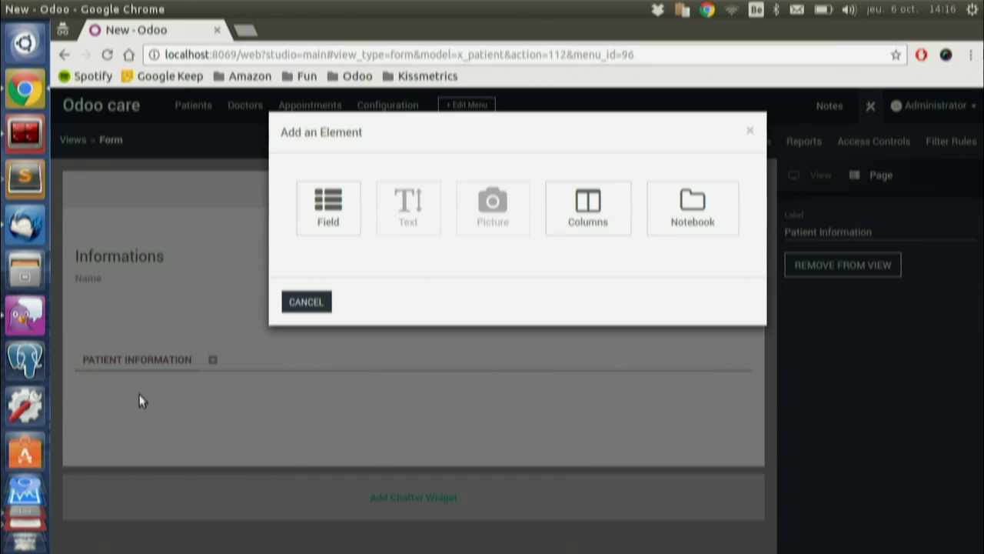
pyautogui.click(609, 198)
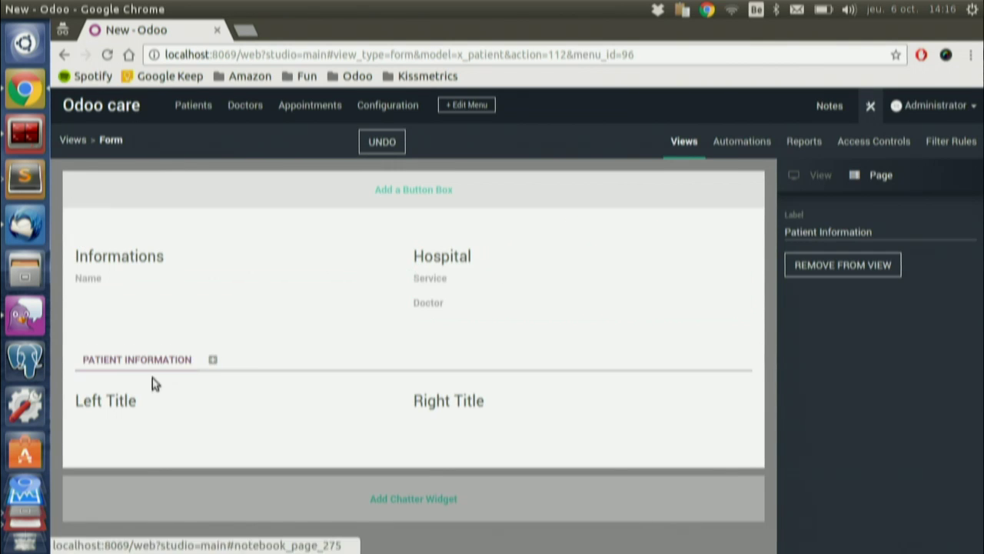
pyautogui.click(113, 406)
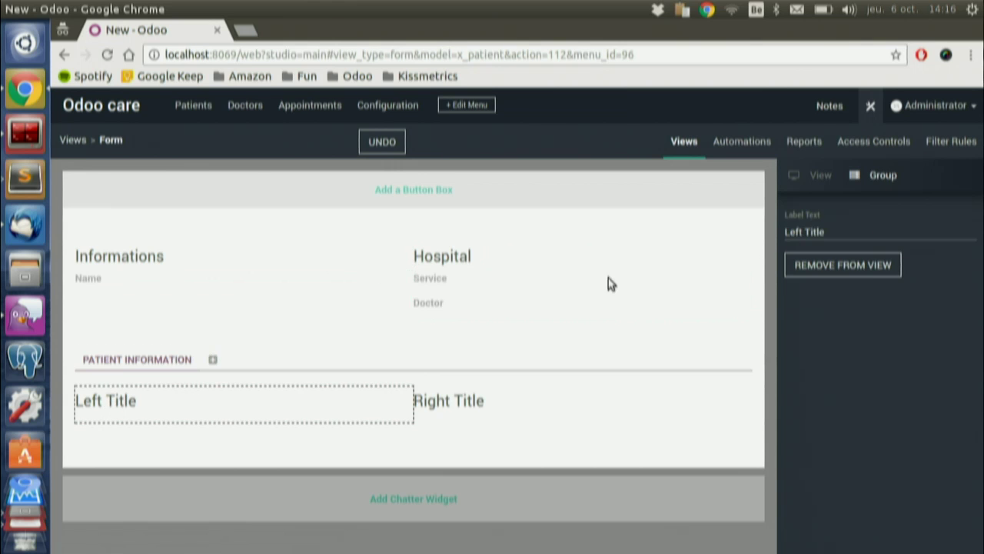
pyautogui.doubleClick(912, 226)
pyautogui.press('BackSpace')
pyautogui.press('BackSpace')
pyautogui.press('BackSpace')
pyautogui.press('BackSpace')
pyautogui.press('BackSpace')
pyautogui.press('BackSpace')
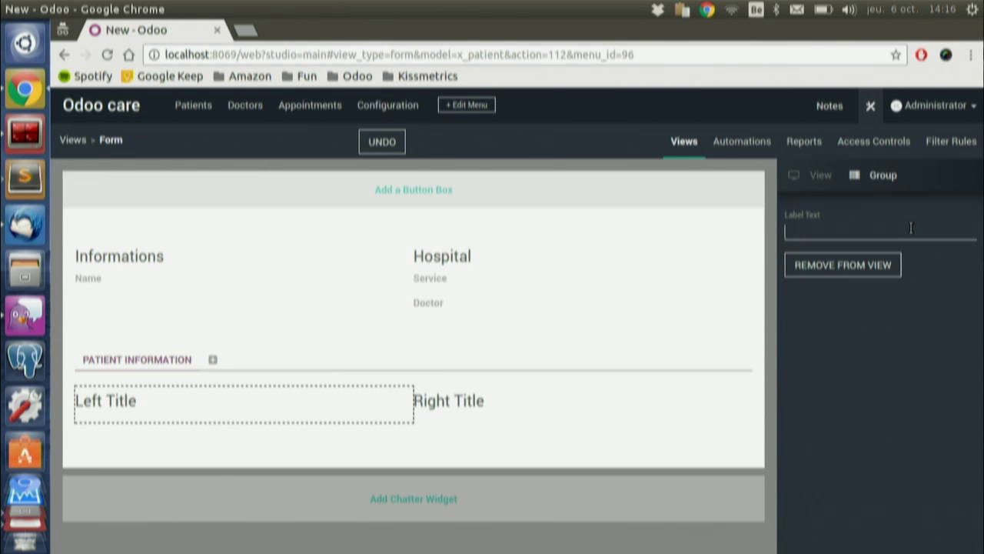
pyautogui.click(120, 455)
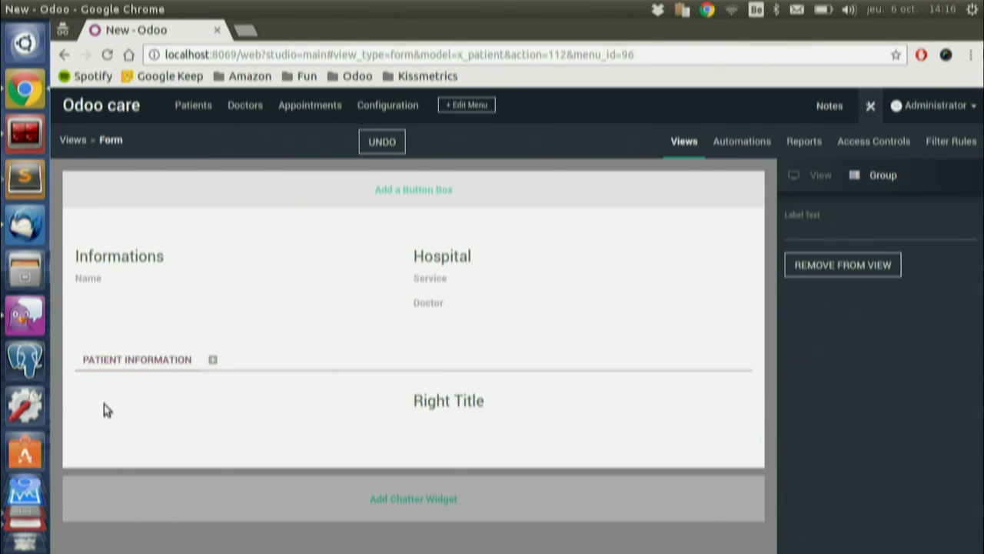
pyautogui.click(106, 392)
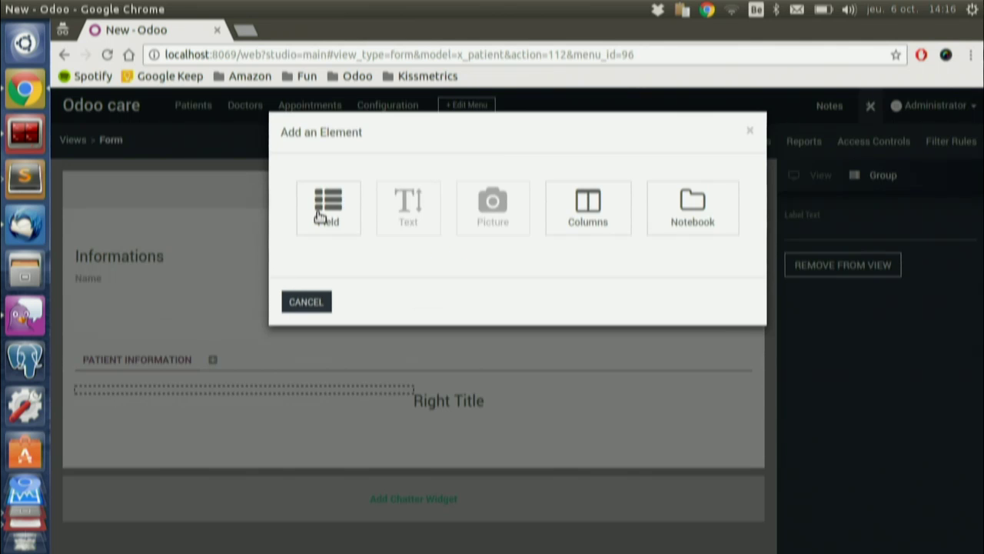
# Create a new blood_type field labelled 'Blood Type' with the selection field type
pyautogui.click(323, 215)
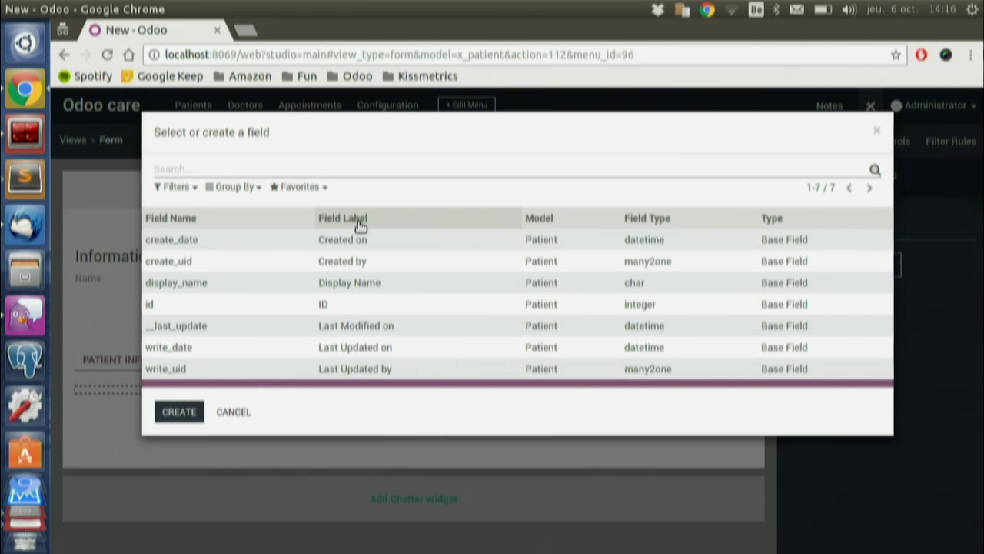
pyautogui.click(174, 414)
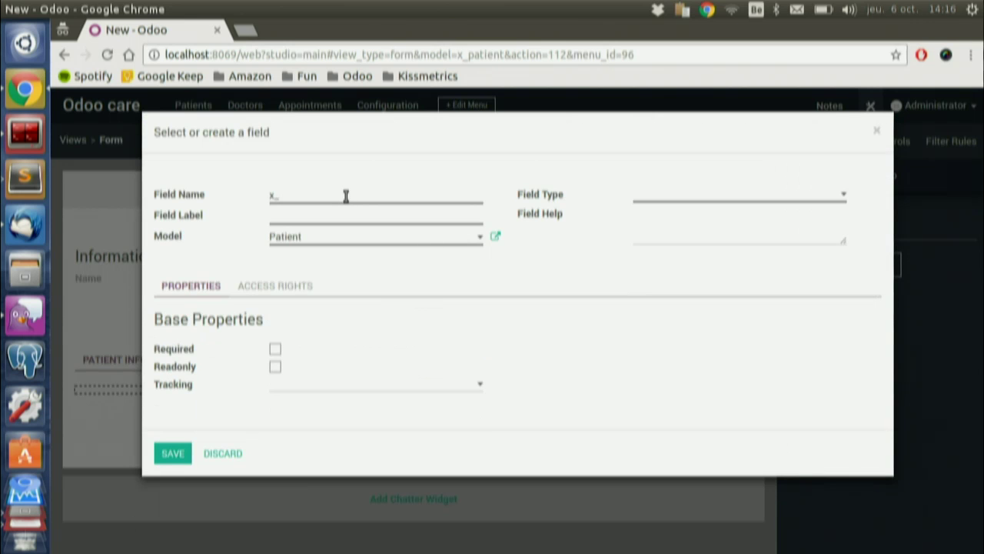
pyautogui.write('blood_typ')
pyautogui.write('e')
pyautogui.write('Bloodd')
pyautogui.write(' Typ')
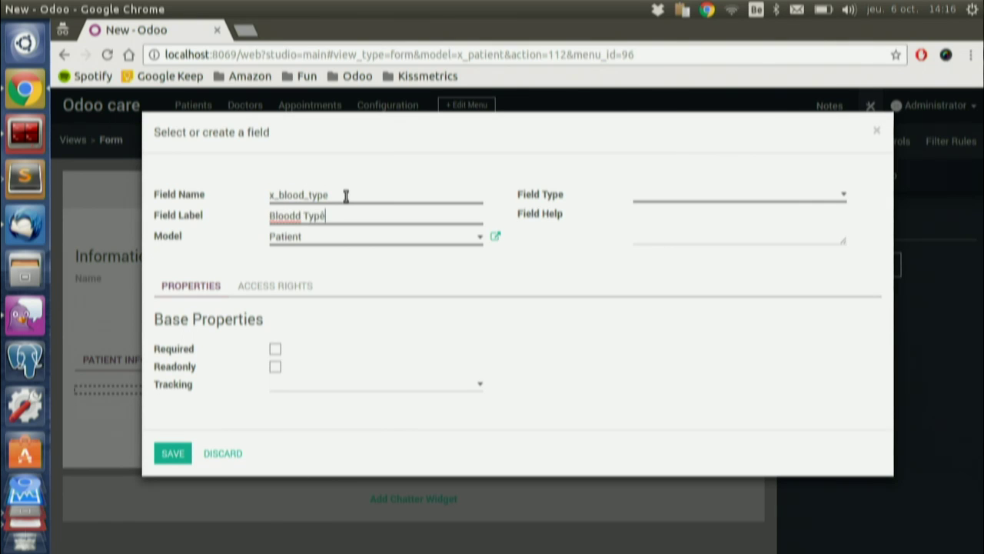
pyautogui.write('e')
pyautogui.click(295, 216)
pyautogui.press('Delete')
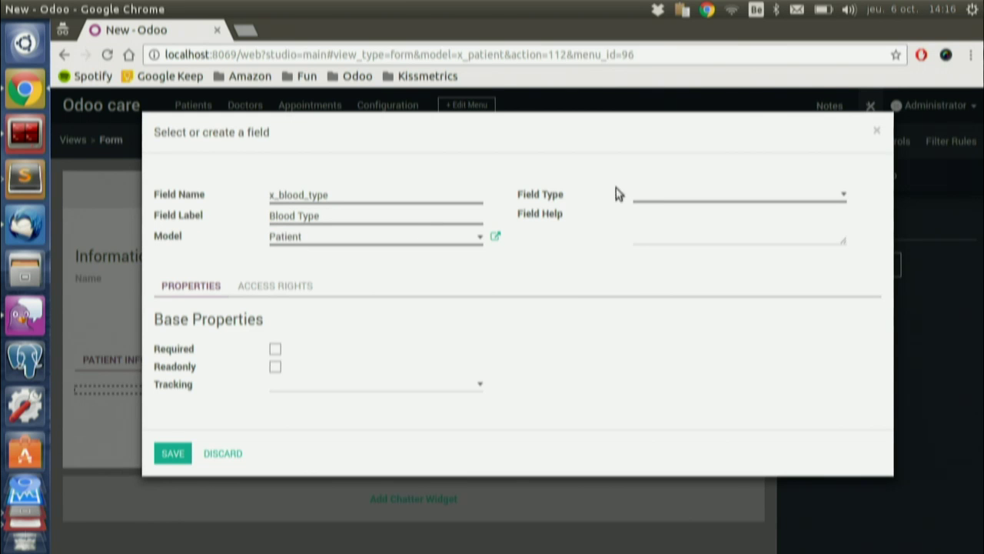
pyautogui.click(646, 196)
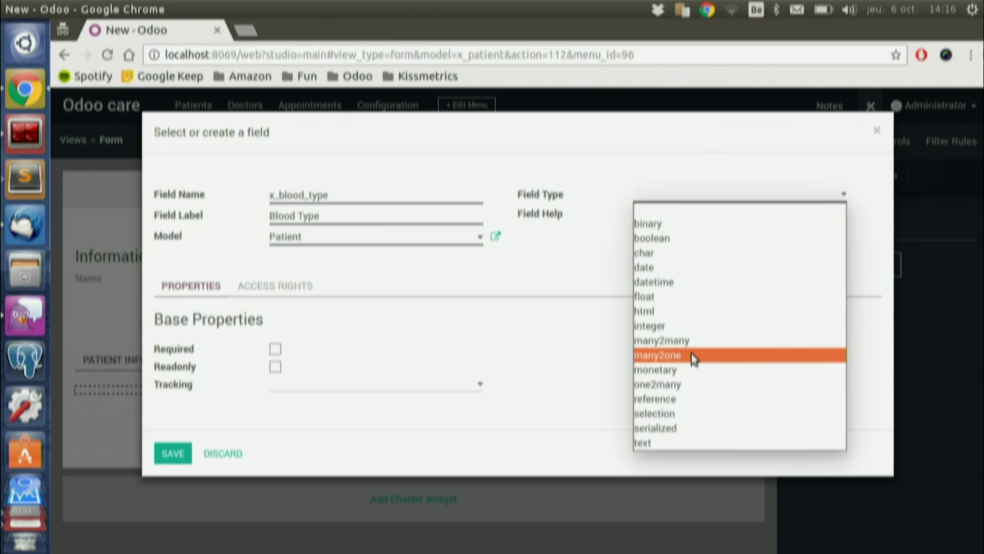
pyautogui.click(688, 413)
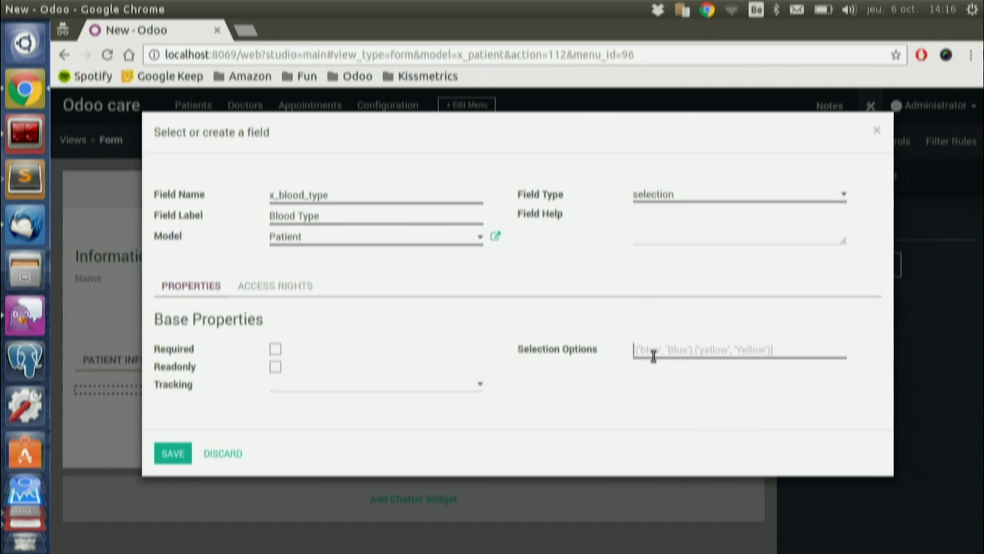
# Copy the A, B, AB, O option list from Sublime Text into the field's selection options
pyautogui.hotkey('alt', 'Tab')
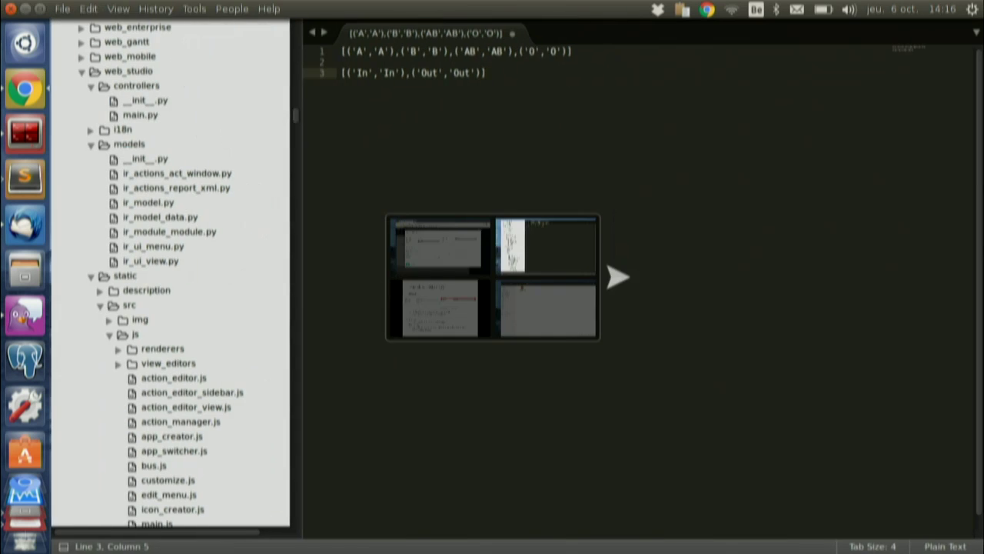
pyautogui.tripleClick(446, 52)
pyautogui.hotkey('ctrl', 'c')
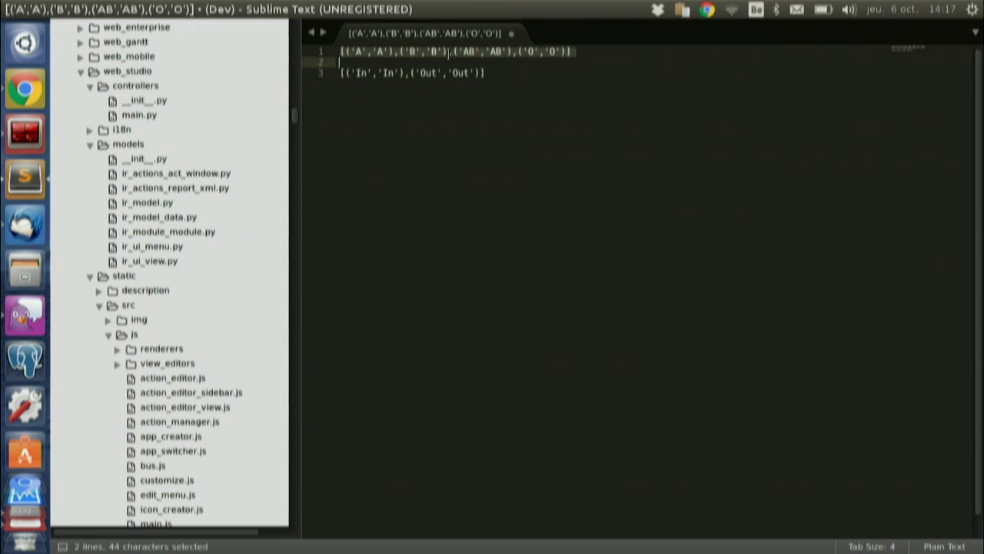
pyautogui.hotkey('alt', 'Tab')
pyautogui.hotkey('ctrl', 'v')
# Save the Blood Type field onto the form and clear the Right Title heading's label
pyautogui.click(180, 452)
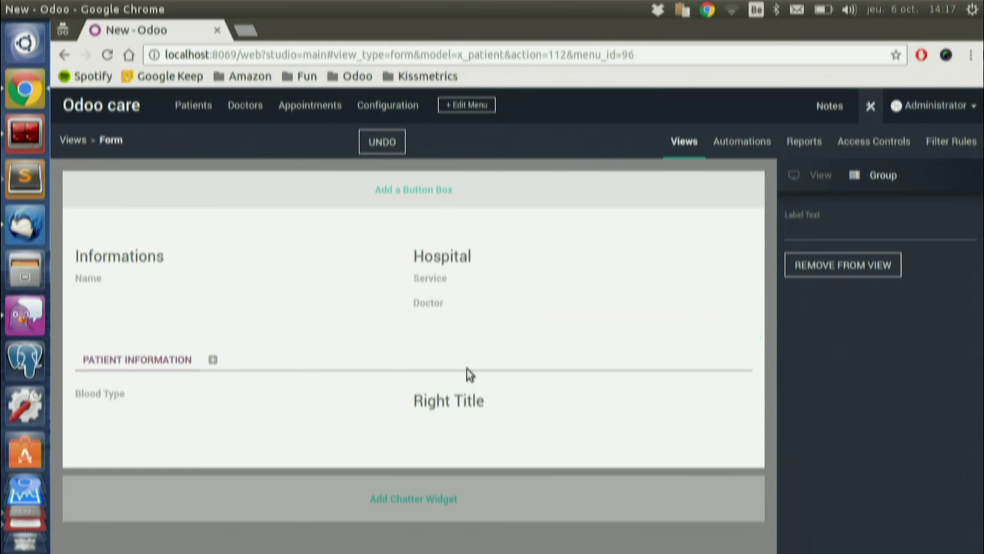
pyautogui.click(451, 406)
pyautogui.click(815, 234)
pyautogui.hotkey('ctrl', 'a')
pyautogui.press('BackSpace')
pyautogui.click(453, 436)
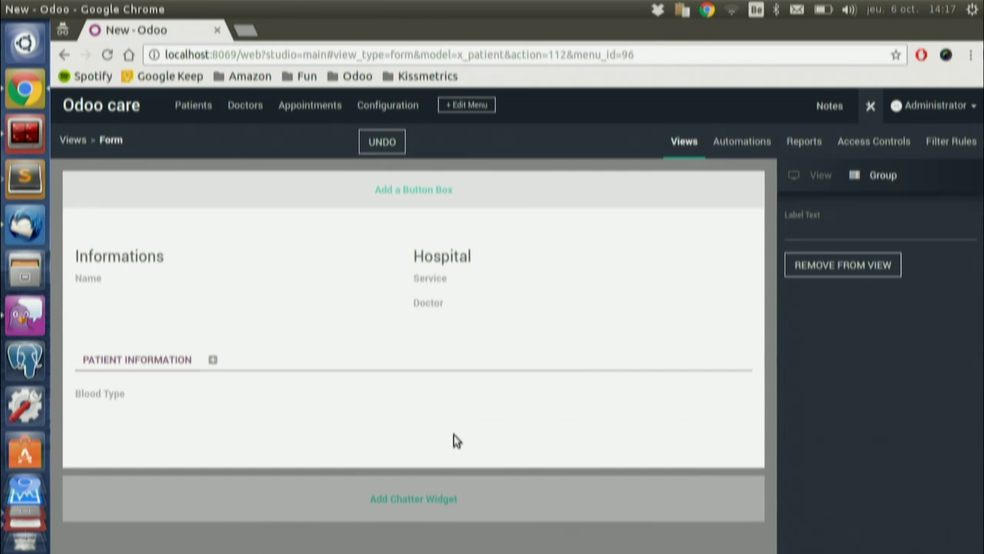
# Create a new 'state' field beside Blood Type with the selection field type
pyautogui.click(453, 390)
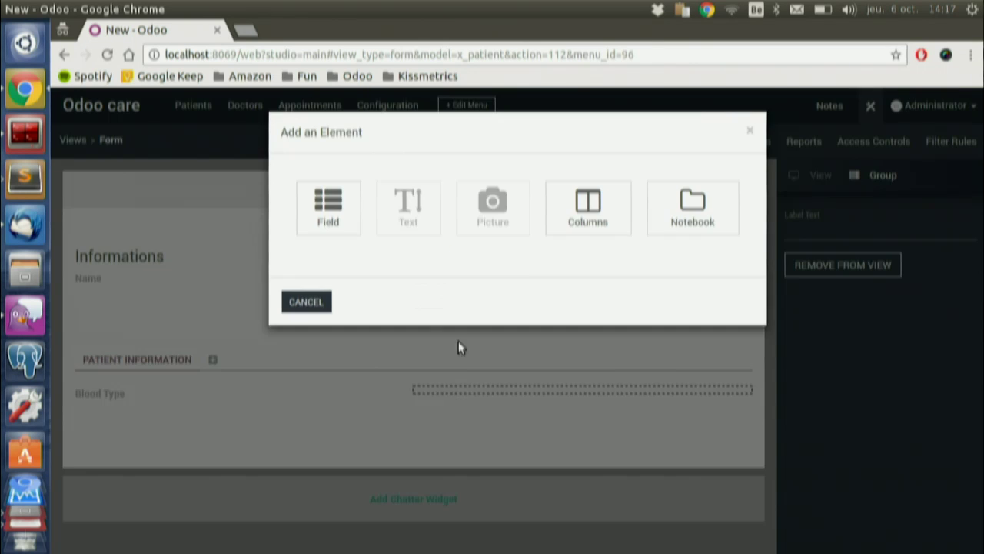
pyautogui.click(327, 225)
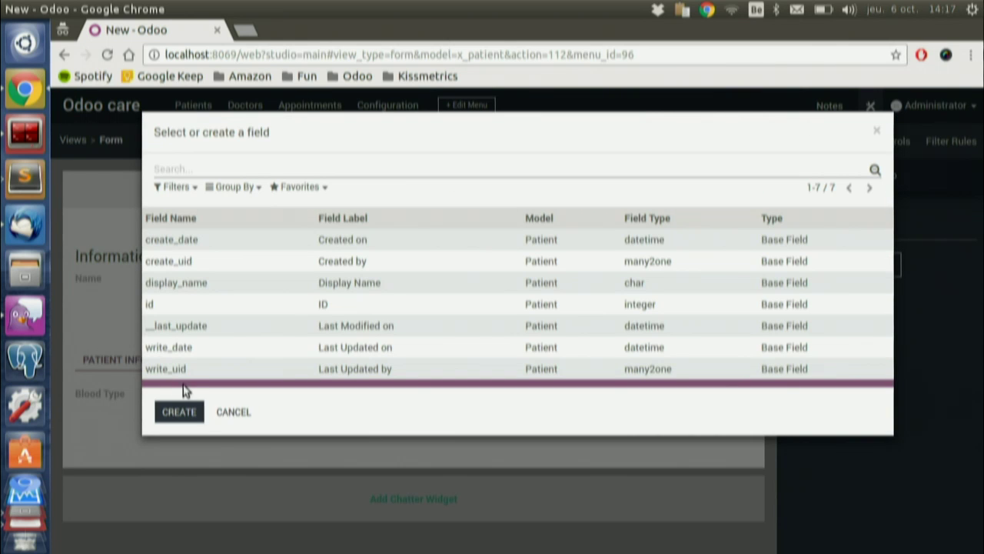
pyautogui.click(177, 411)
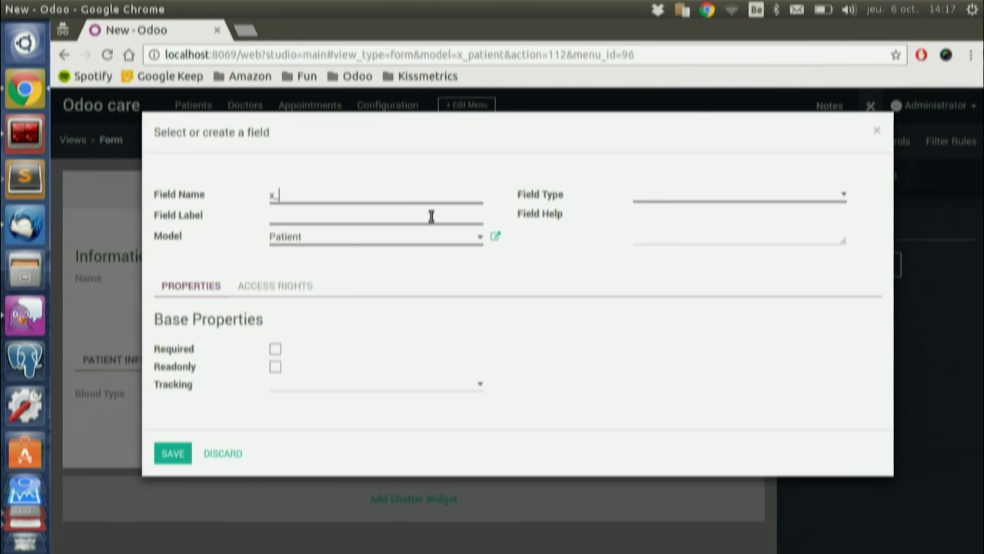
pyautogui.write('state')
pyautogui.click(648, 194)
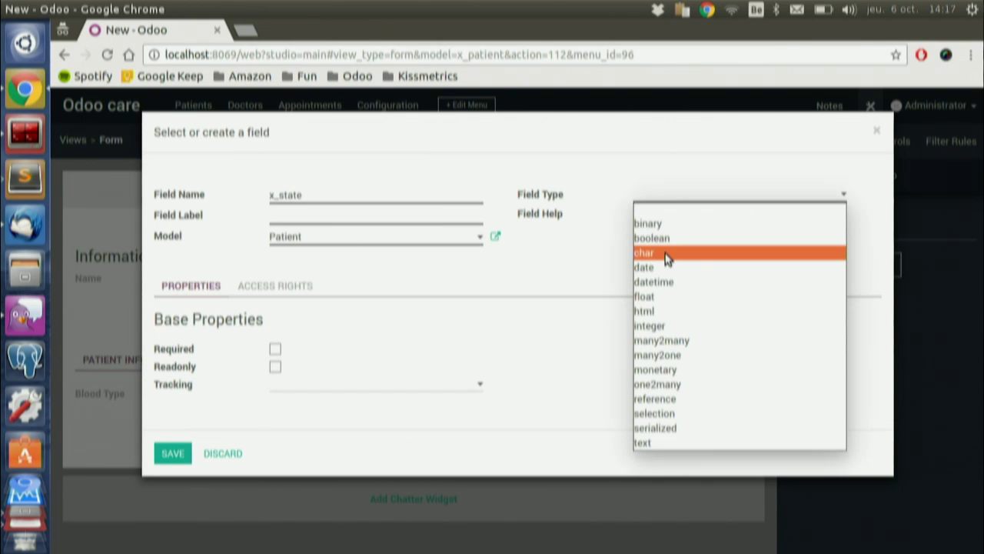
pyautogui.click(669, 414)
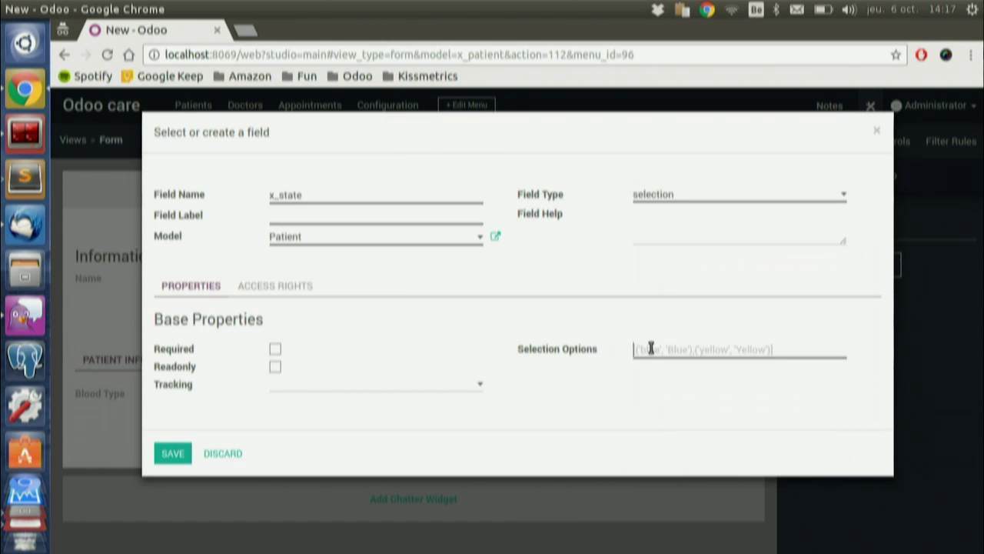
# Copy the In and Out options from the text editor into the selection options
pyautogui.hotkey('alt', 'Tab')
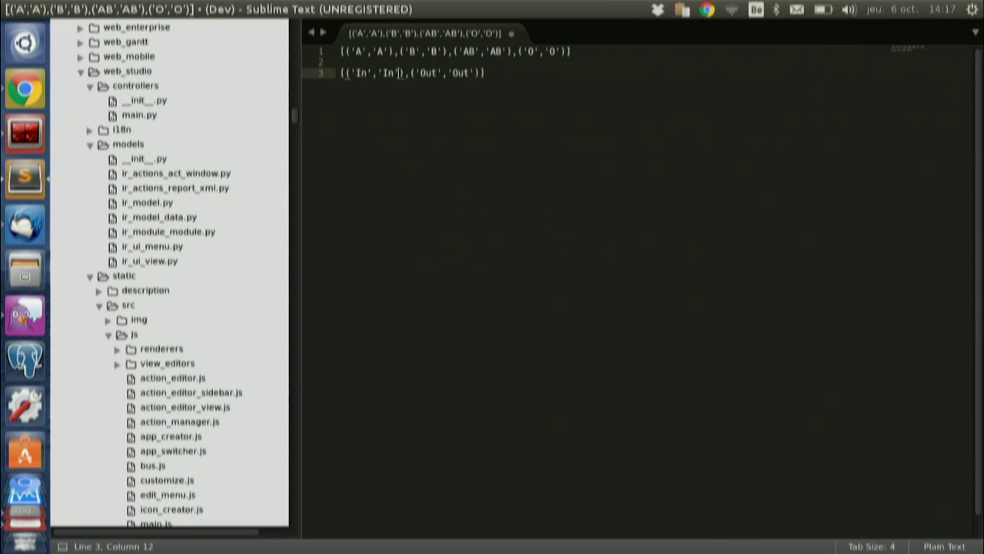
pyautogui.press('Home')
pyautogui.hotkey('shift', 'End')
pyautogui.hotkey('ctrl', 'c')
pyautogui.hotkey('alt', 'Tab')
pyautogui.hotkey('ctrl', 'v')
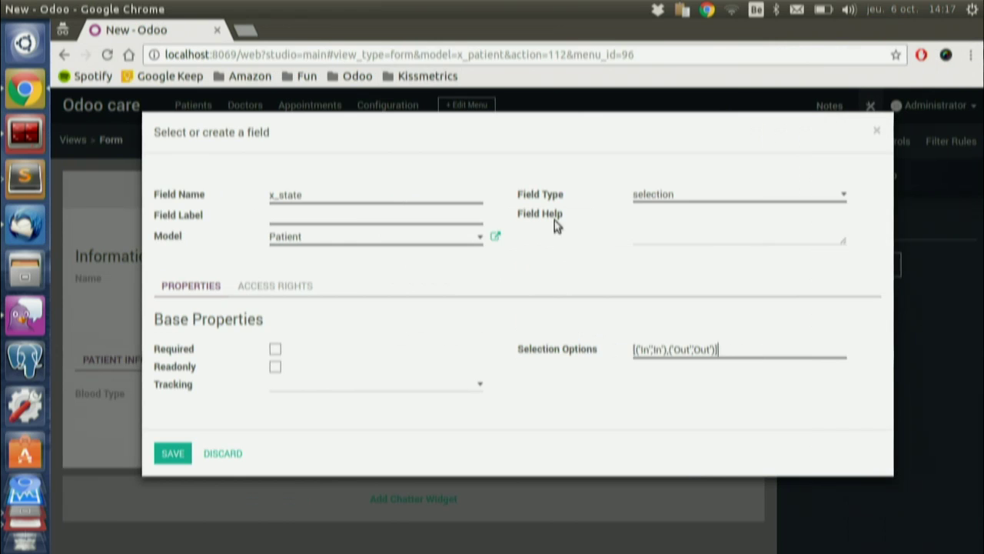
# Label the field 'State', save it onto the form, and close Studio
pyautogui.click(162, 458)
pyautogui.write('State')
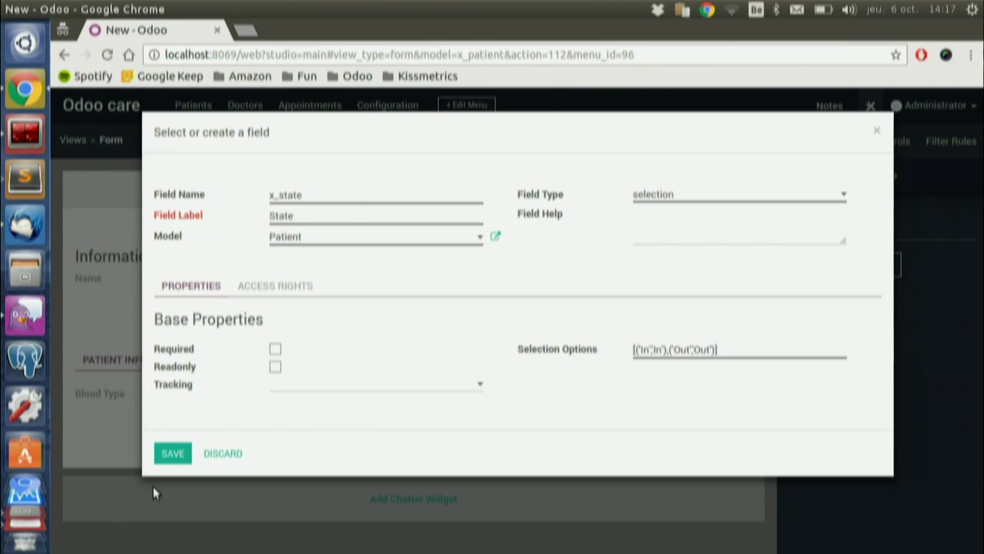
pyautogui.click(163, 461)
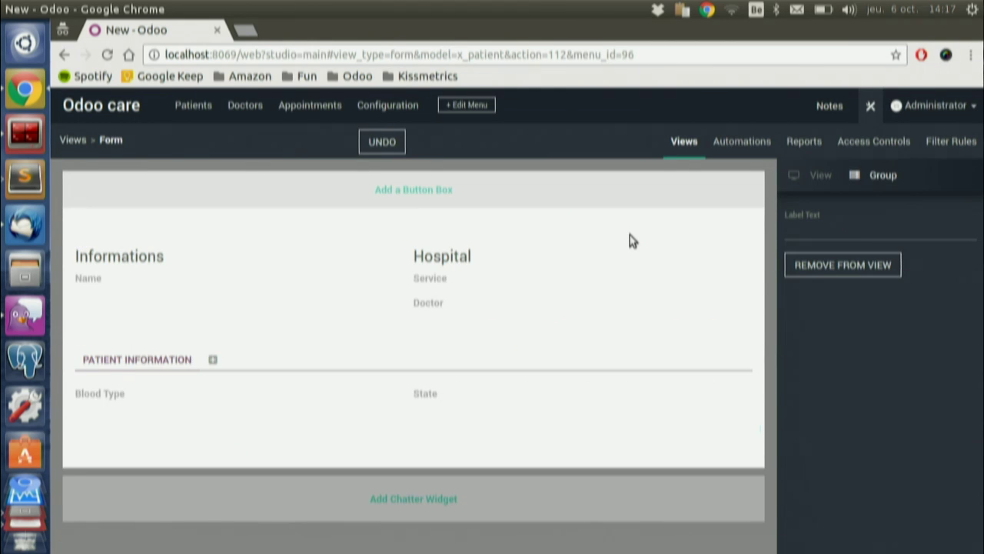
pyautogui.click(863, 117)
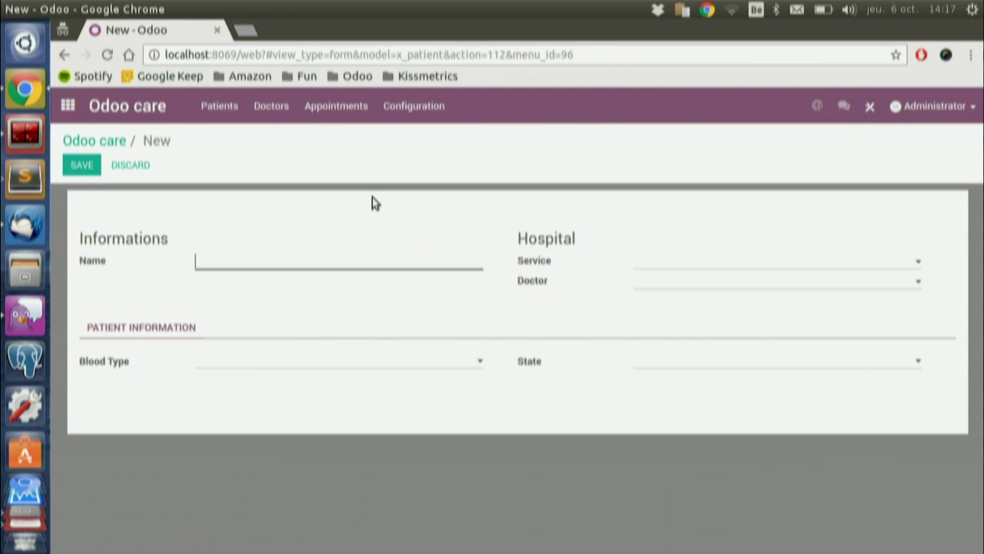
# Create and save 'Patient 1' with service Emergency and Doctor 1
pyautogui.write('Patient 1')
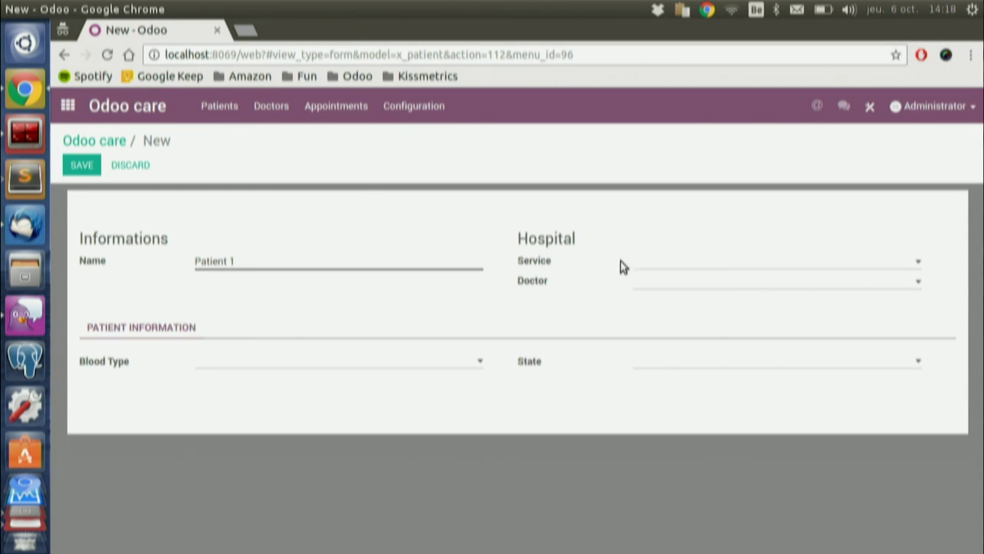
pyautogui.click(637, 274)
pyautogui.click(651, 281)
pyautogui.click(666, 285)
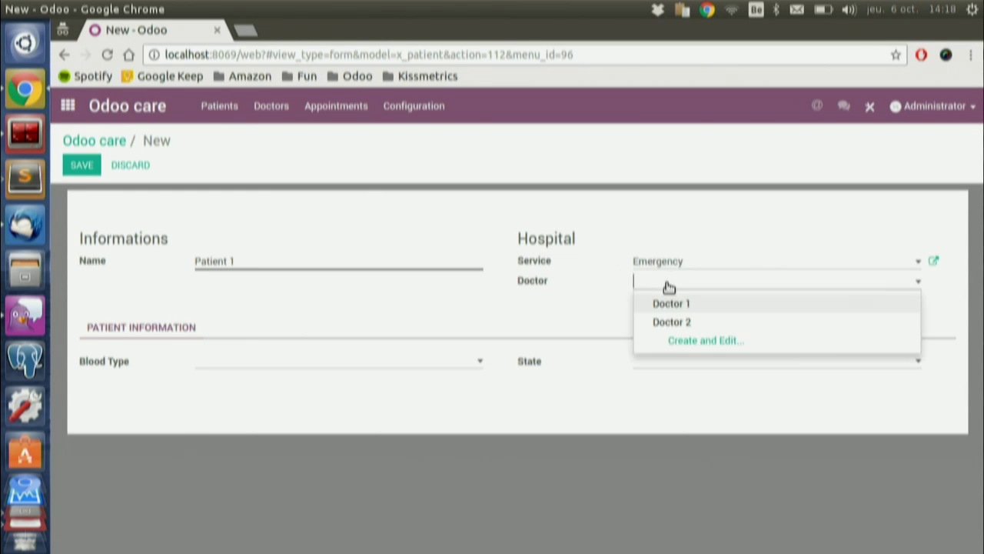
pyautogui.click(666, 303)
pyautogui.click(86, 165)
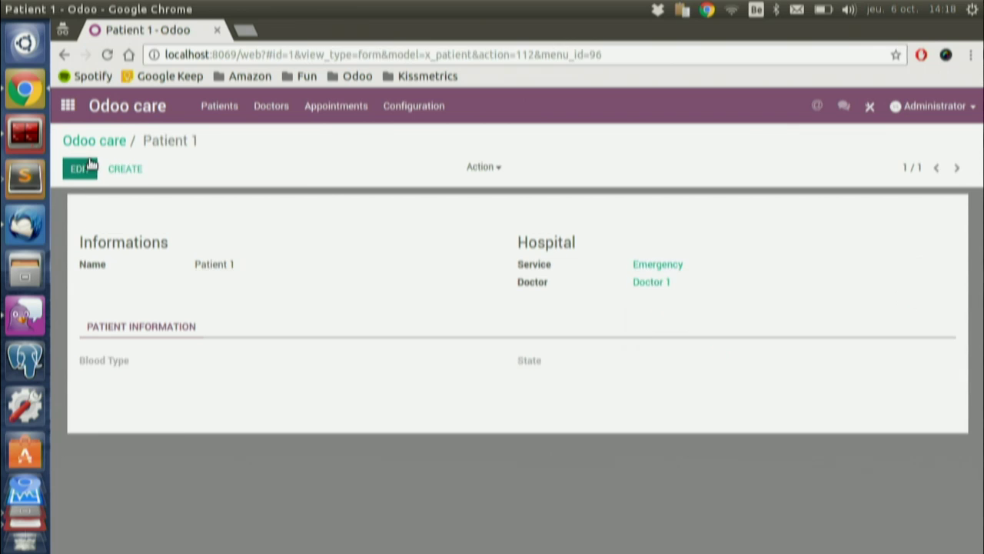
# Start a new record 'Patient 2' with service Psychology and Doctor 2
pyautogui.click(125, 169)
pyautogui.write('Patient 2')
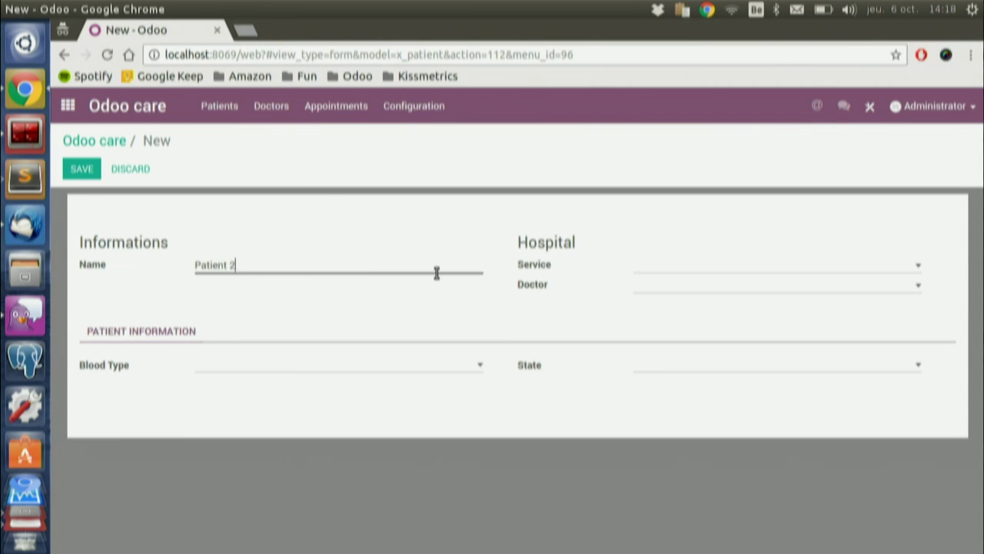
pyautogui.click(636, 269)
pyautogui.click(669, 306)
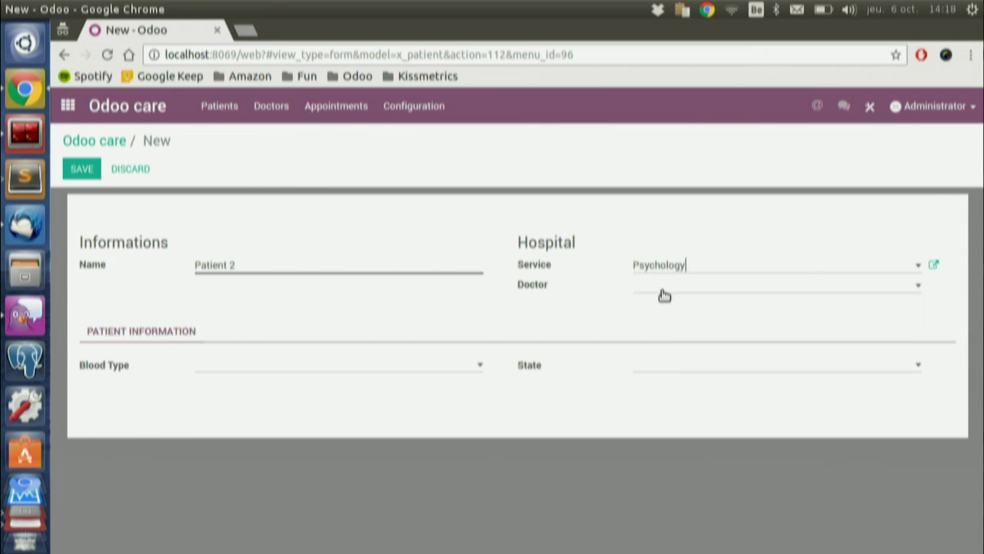
pyautogui.click(666, 286)
pyautogui.click(670, 326)
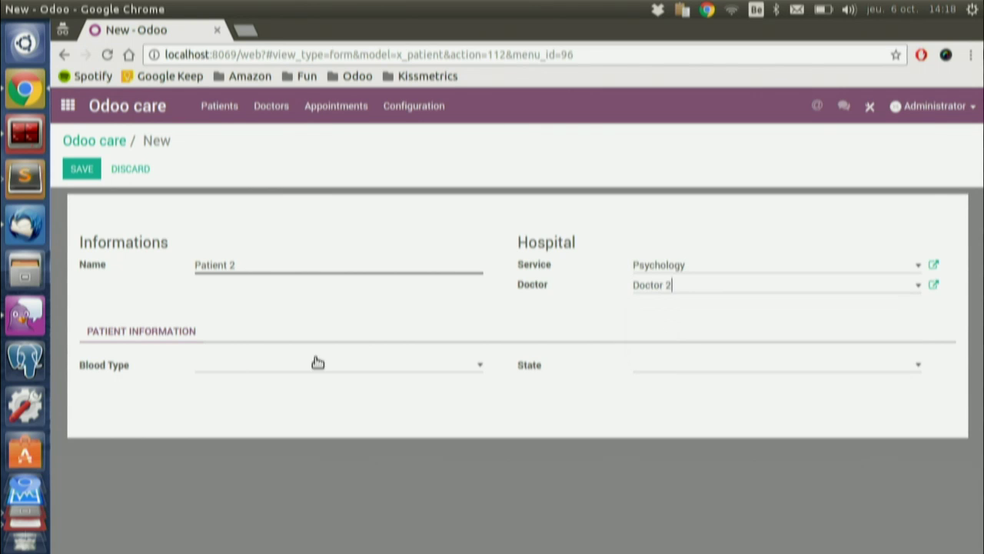
# Set Patient 2's blood type to AB and state to In, save, and return to the list
pyautogui.click(231, 368)
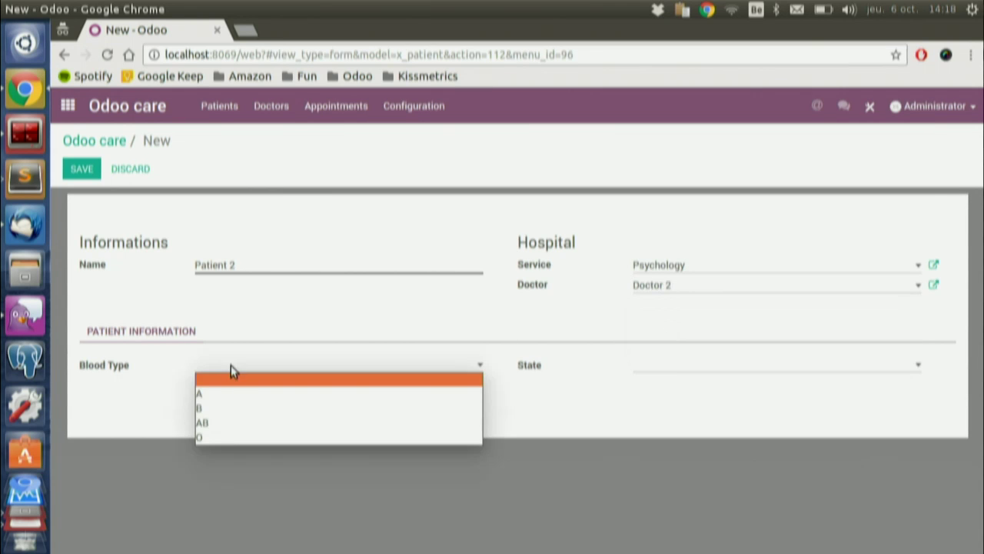
pyautogui.click(224, 423)
pyautogui.click(684, 368)
pyautogui.click(696, 395)
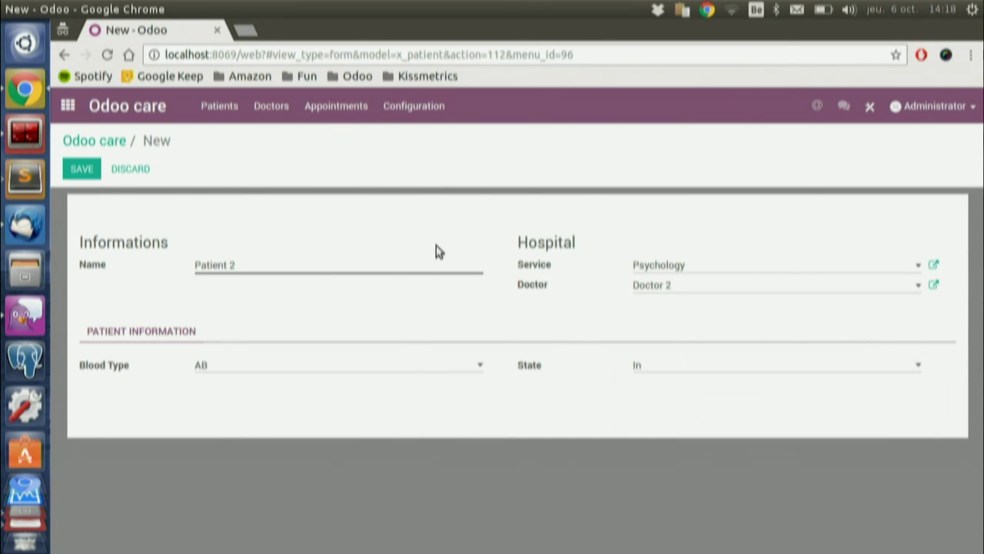
pyautogui.click(91, 168)
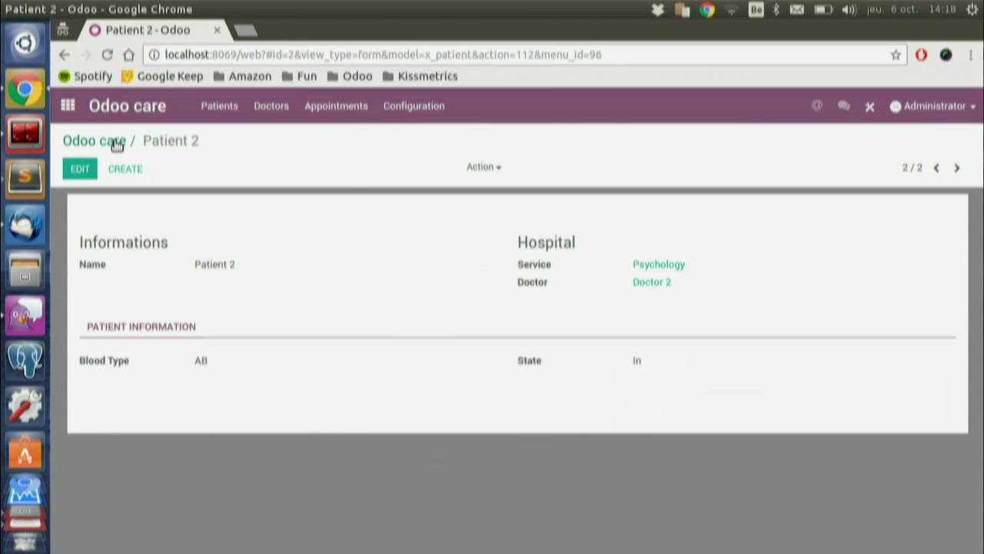
pyautogui.click(114, 142)
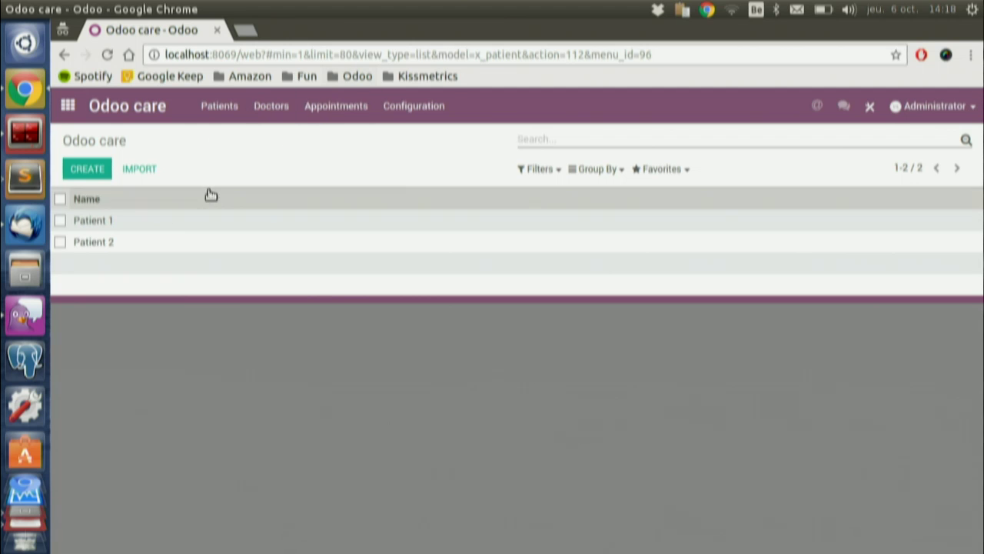
# Open Patient 1's record to check it, return to the patient list, then go to Appointments
pyautogui.click(138, 221)
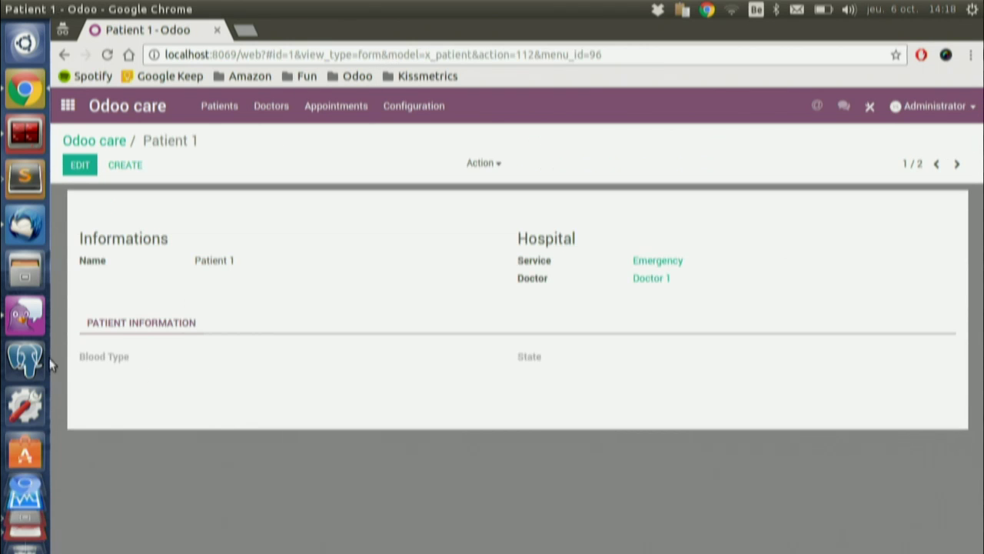
pyautogui.click(101, 140)
pyautogui.click(324, 102)
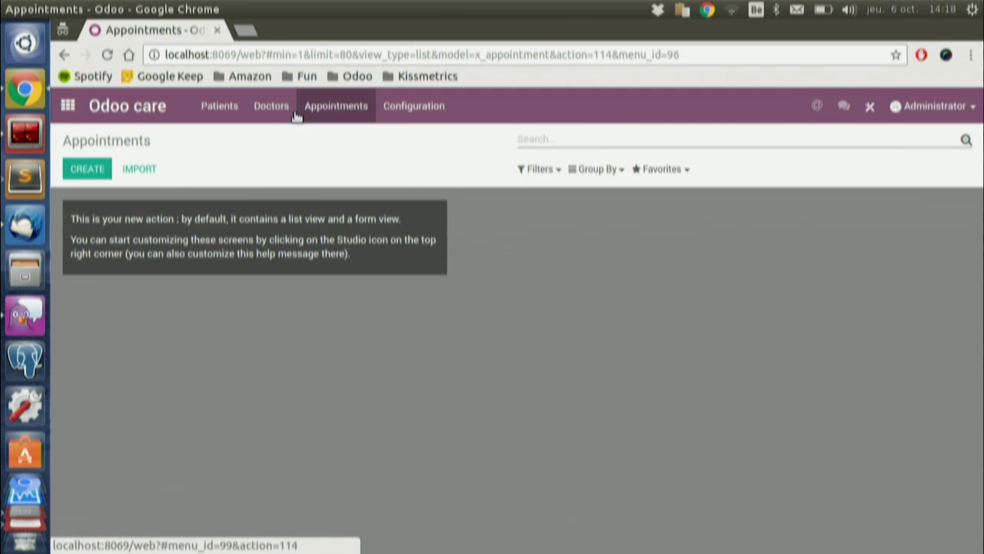
# On a new appointment in Studio, clear and remove the Left Title group from the form
pyautogui.click(77, 170)
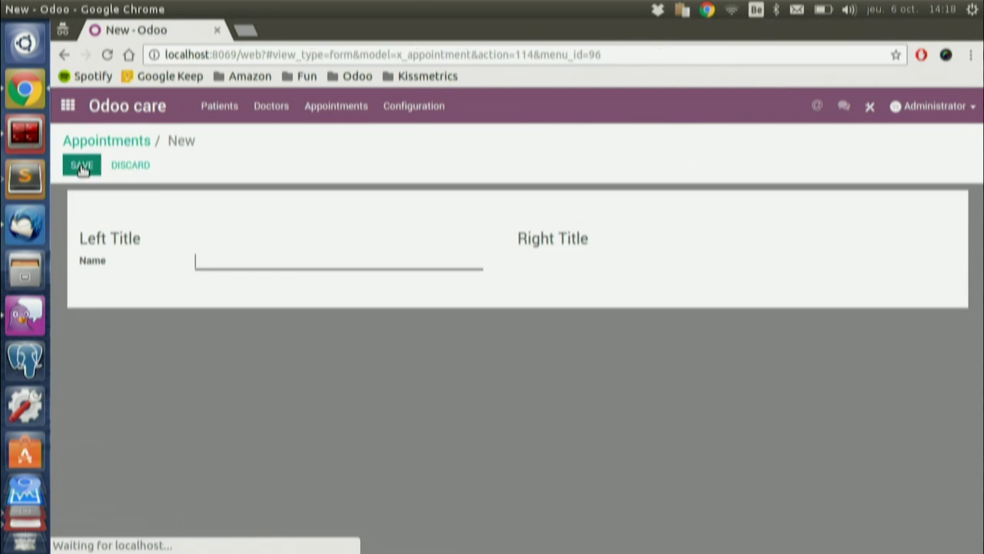
pyautogui.click(870, 106)
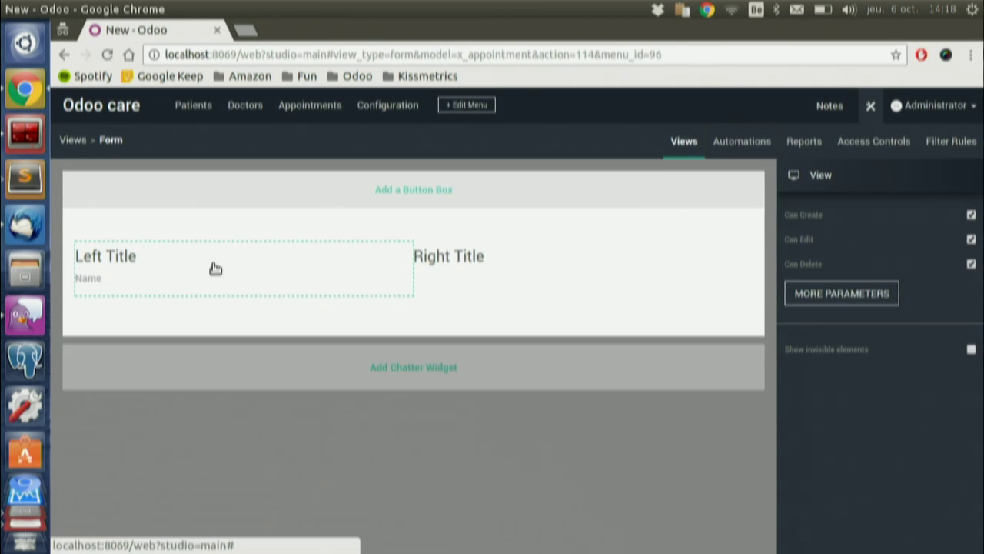
pyautogui.click(174, 264)
pyautogui.click(825, 231)
pyautogui.hotkey('ctrl', 'a')
pyautogui.press('BackSpace')
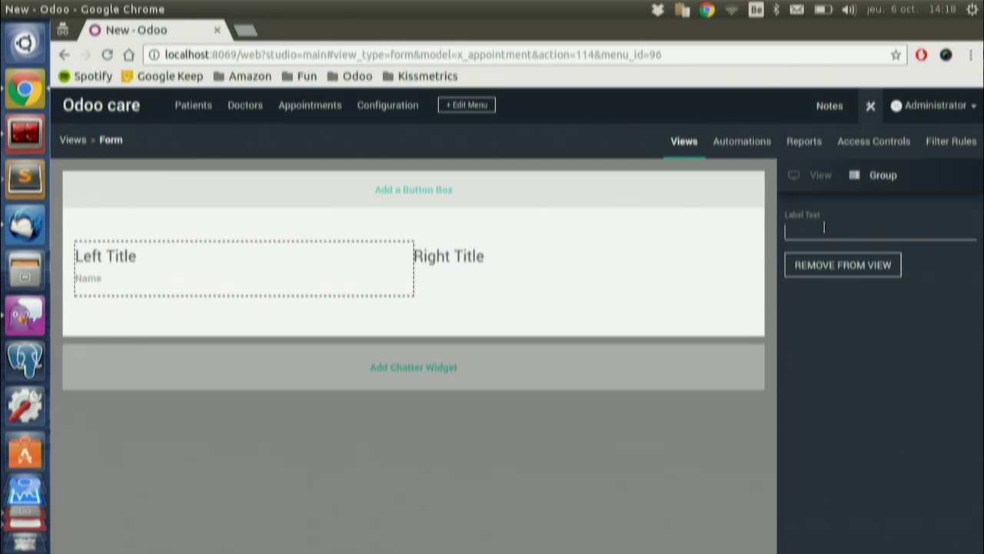
pyautogui.click(818, 263)
# Clear the Right Title heading's label and choose to add a field under Name
pyautogui.click(824, 232)
pyautogui.hotkey('ctrl', 'a')
pyautogui.press('BackSpace')
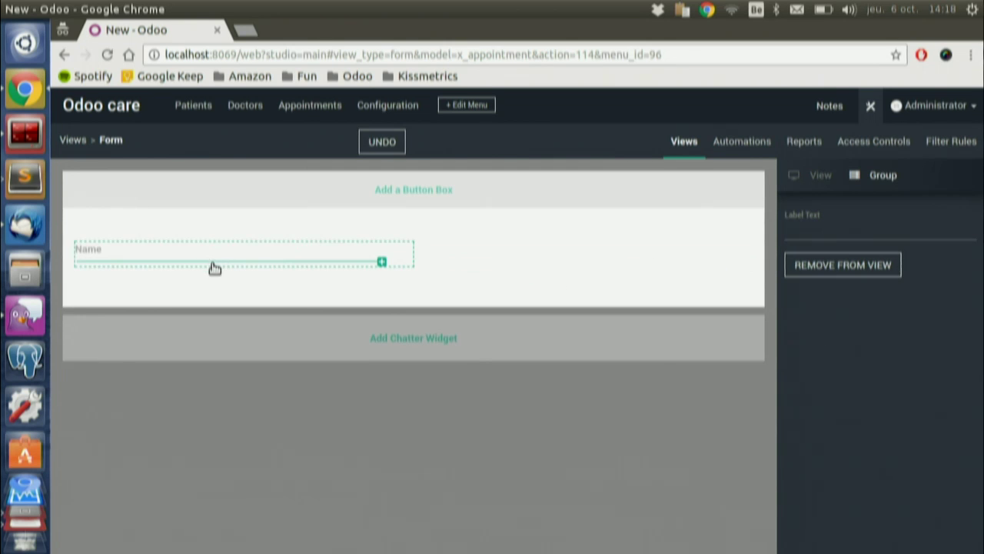
pyautogui.click(216, 270)
pyautogui.click(308, 223)
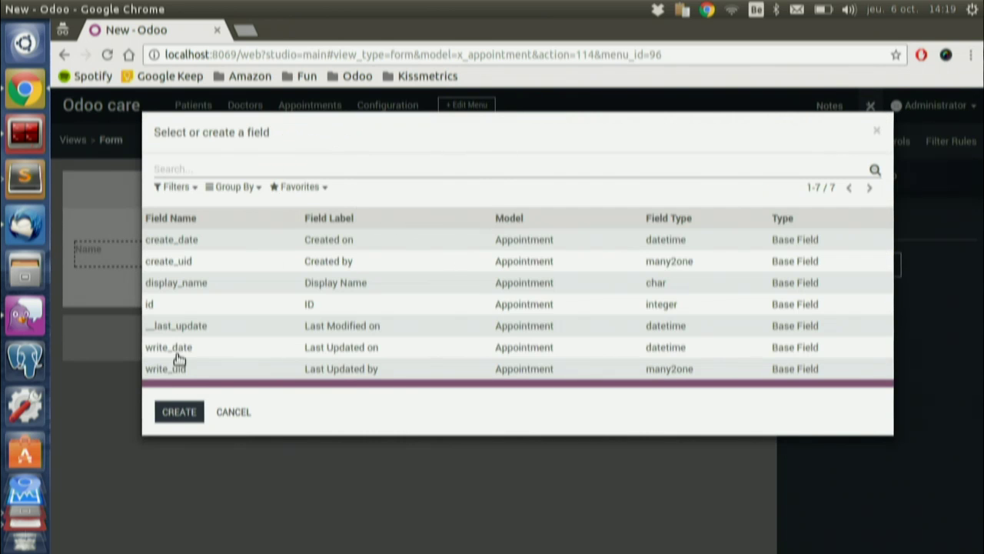
# Create a many2one field doctor_id labelled 'Doctor' linked to x_doctor and save it
pyautogui.click(179, 411)
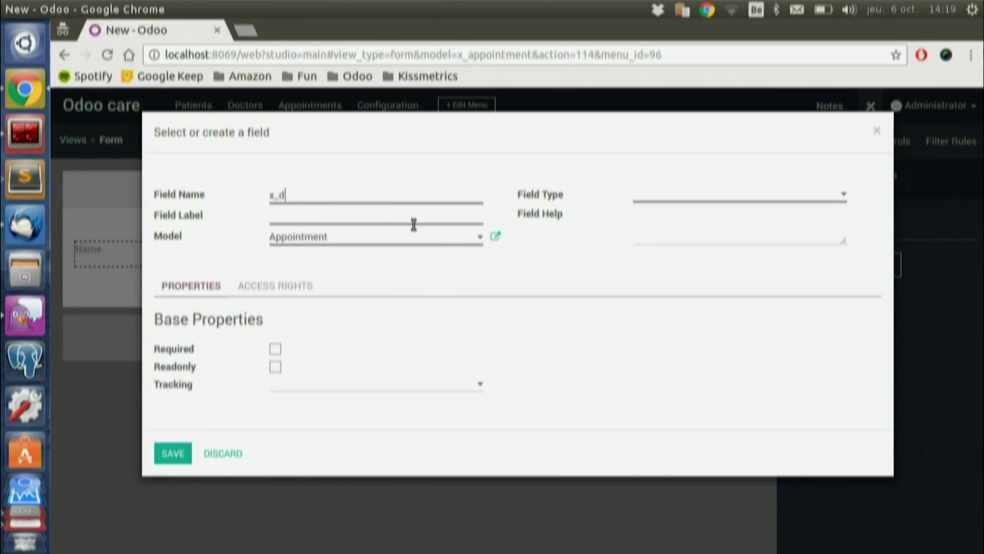
pyautogui.write('doctor_id')
pyautogui.write('Doctor')
pyautogui.click(643, 198)
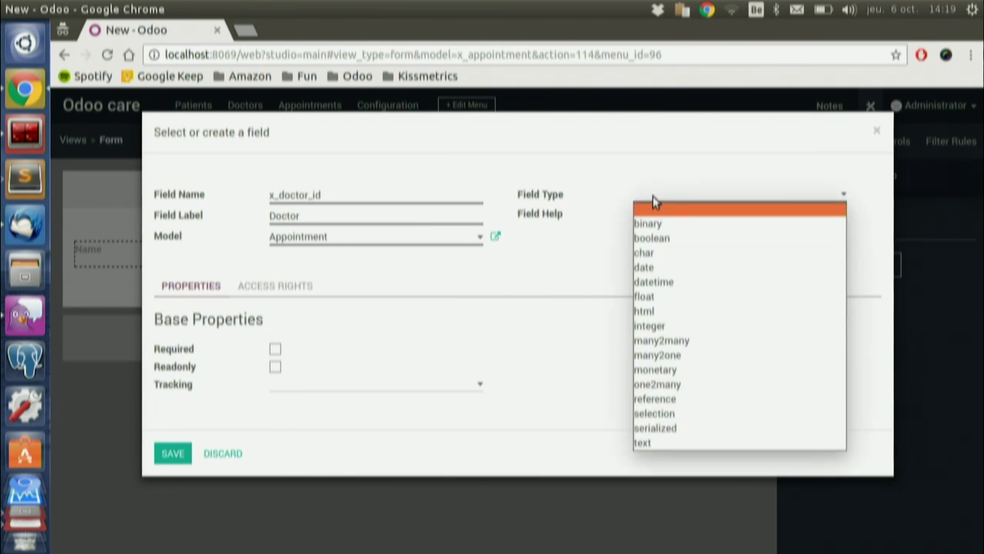
pyautogui.click(661, 355)
pyautogui.click(657, 355)
pyautogui.write('x_doctor')
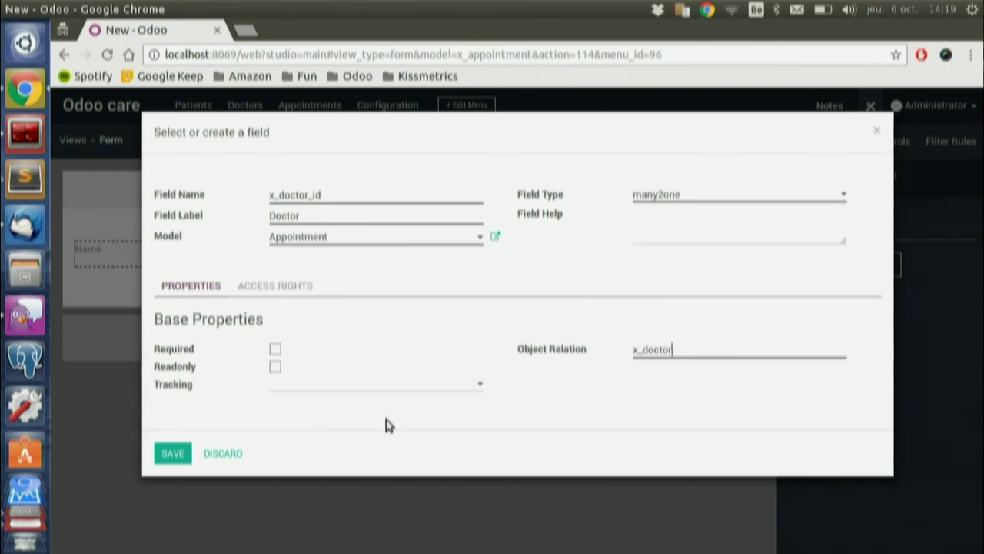
pyautogui.click(176, 453)
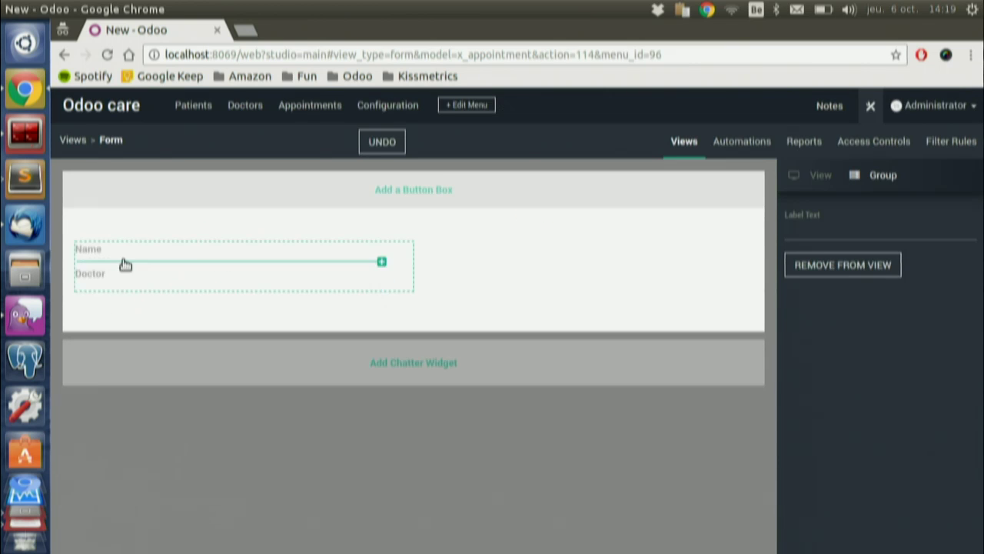
# Add a many2one 'Service' field linked to service records below Doctor and save it
pyautogui.click(111, 289)
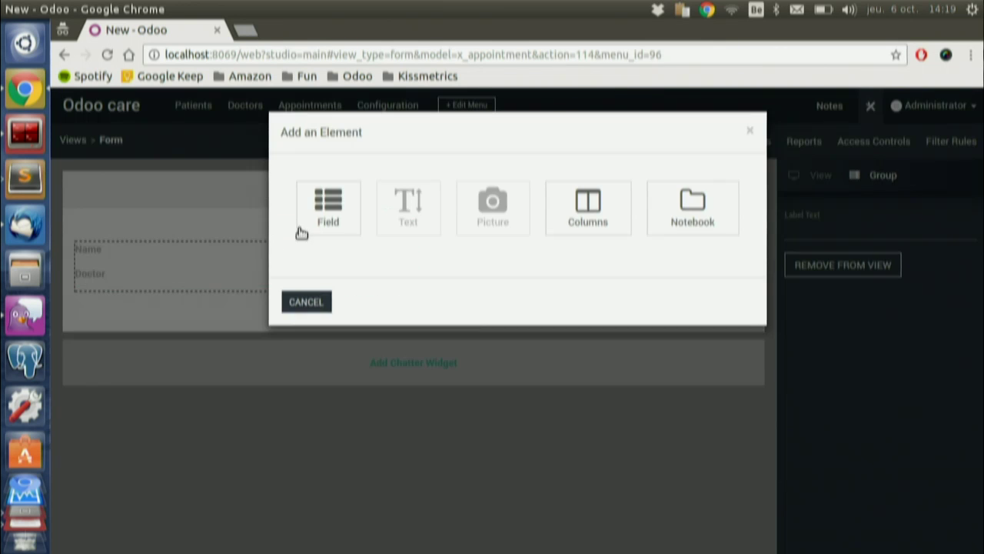
pyautogui.click(314, 227)
pyautogui.click(163, 416)
pyautogui.write('service_id')
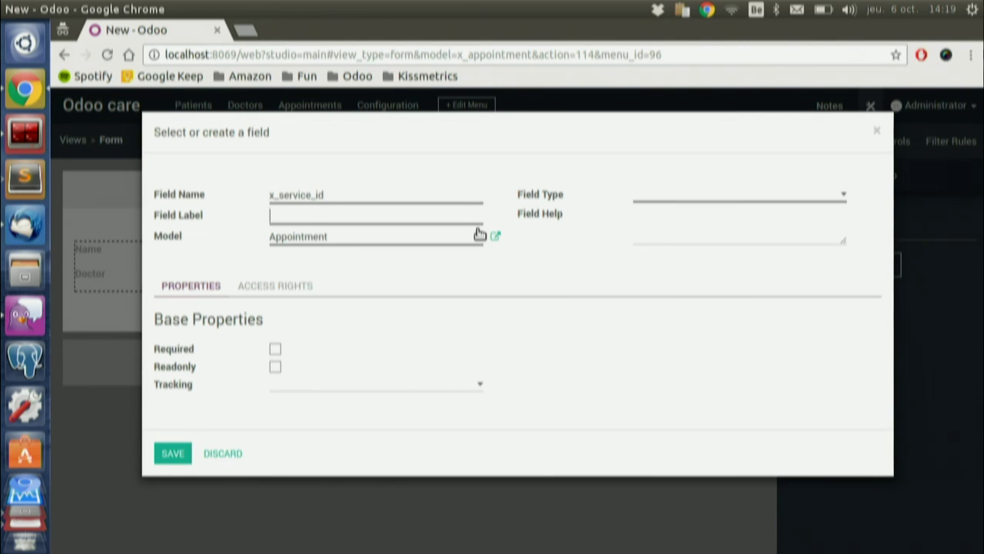
pyautogui.write('Service')
pyautogui.click(699, 194)
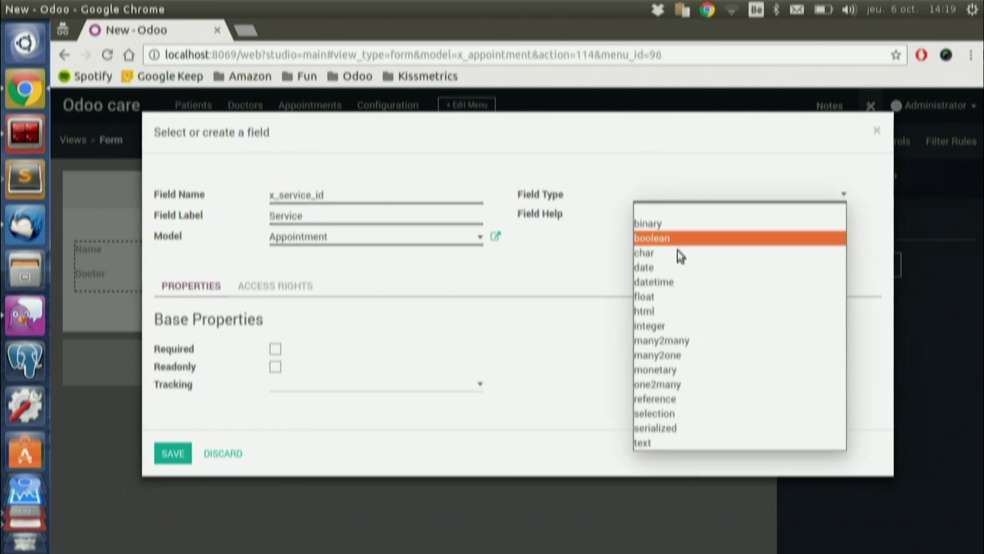
pyautogui.click(675, 356)
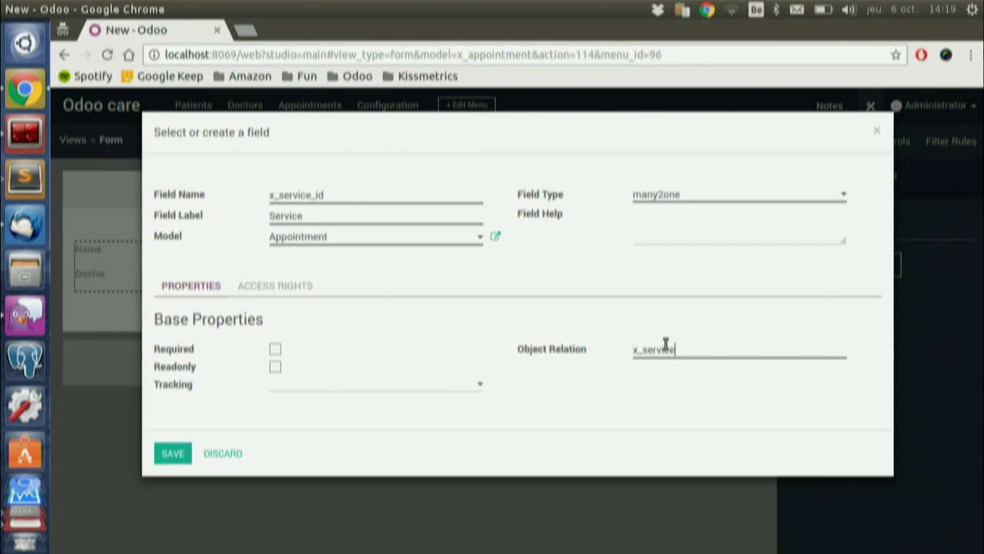
pyautogui.click(170, 454)
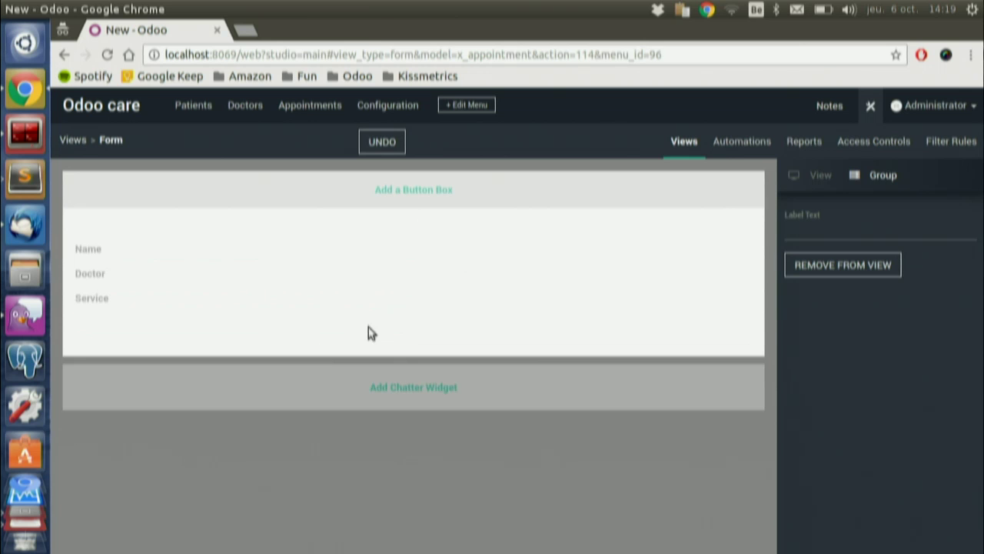
pyautogui.click(223, 335)
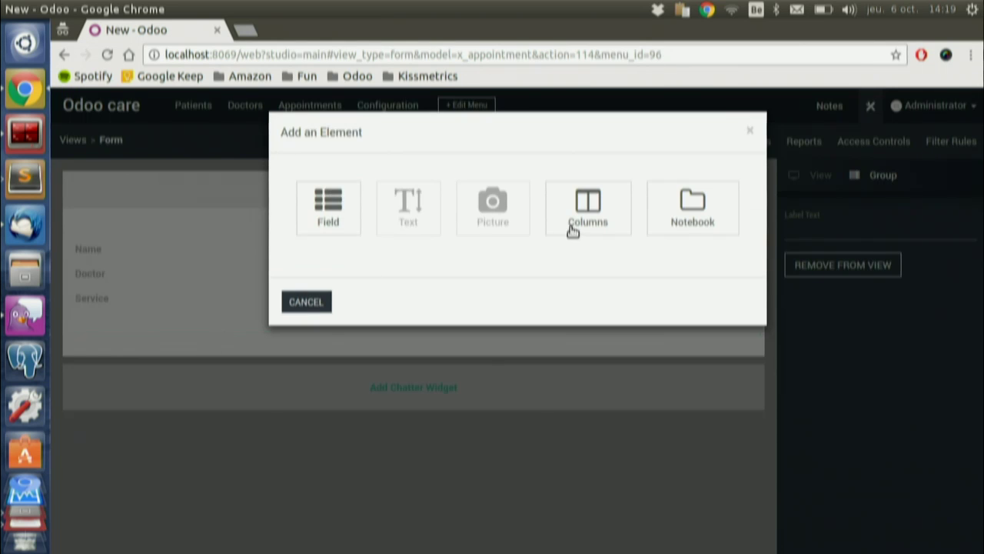
# Insert a notebook below Service, rename its first page 'Schedule', and add another page
pyautogui.click(692, 204)
pyautogui.click(117, 359)
pyautogui.click(834, 231)
pyautogui.hotkey('ctrl', 'a')
pyautogui.write('Schedule')
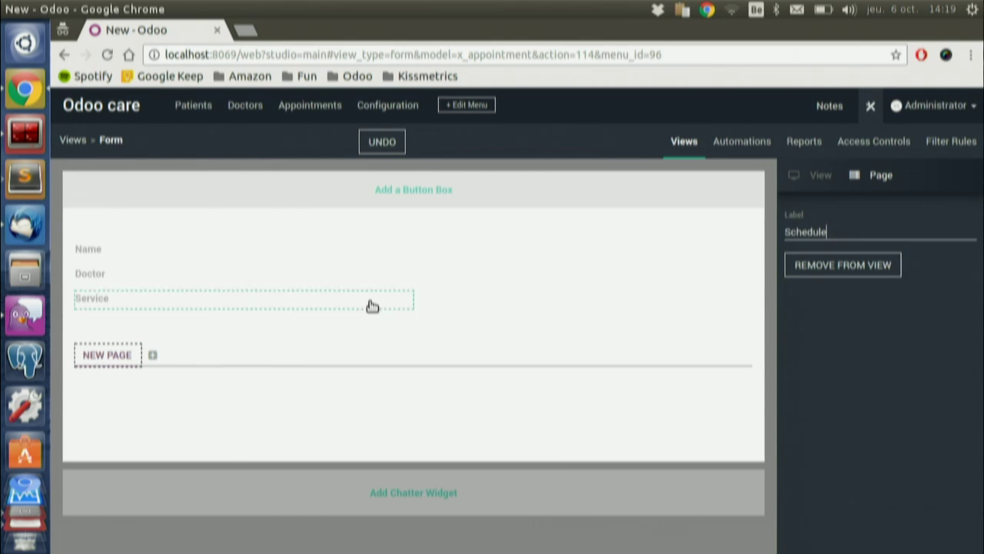
pyautogui.click(185, 343)
pyautogui.click(154, 356)
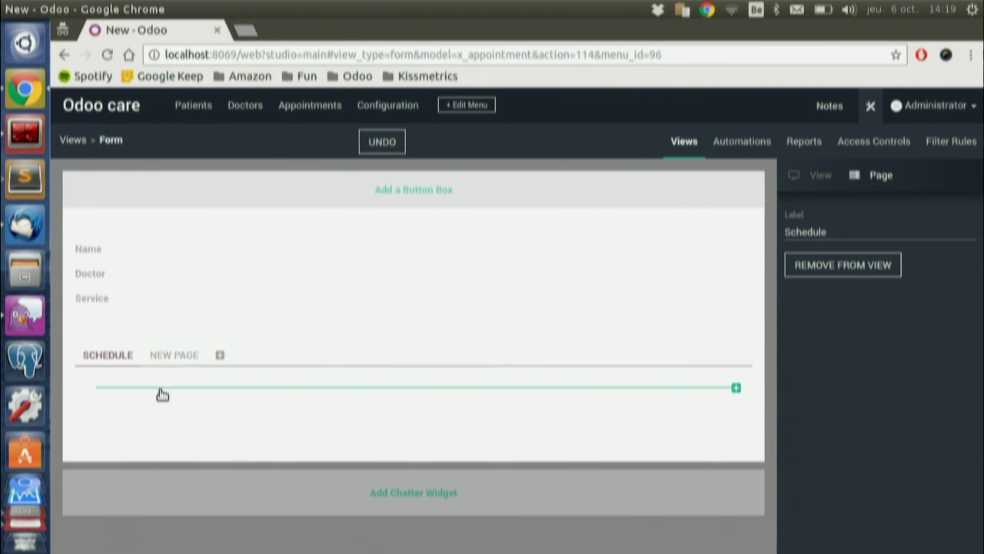
# Put a two-column layout on the Schedule page and clear both Left Title and Right Title labels
pyautogui.click(161, 389)
pyautogui.click(620, 194)
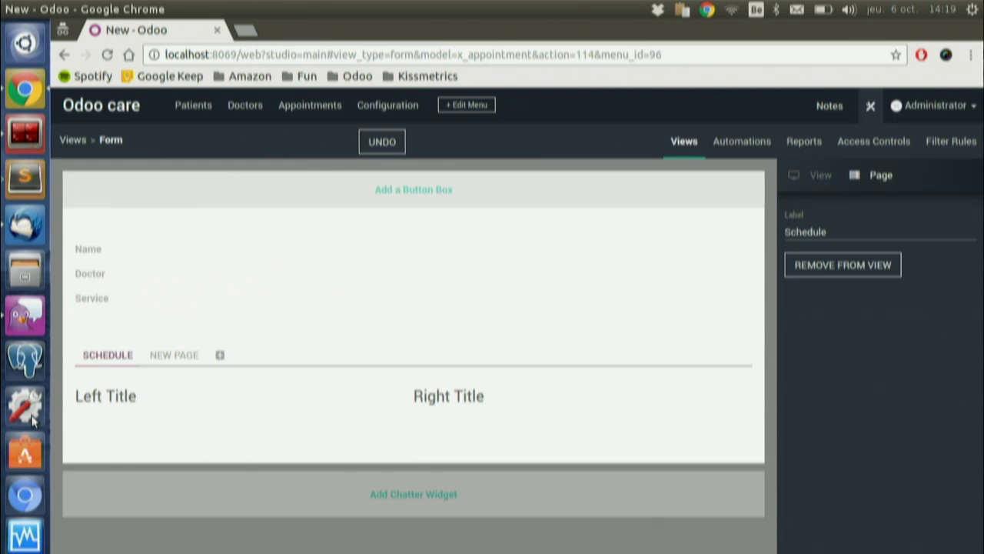
pyautogui.click(84, 414)
pyautogui.click(823, 232)
pyautogui.hotkey('ctrl', 'a')
pyautogui.press('BackSpace')
pyautogui.click(462, 391)
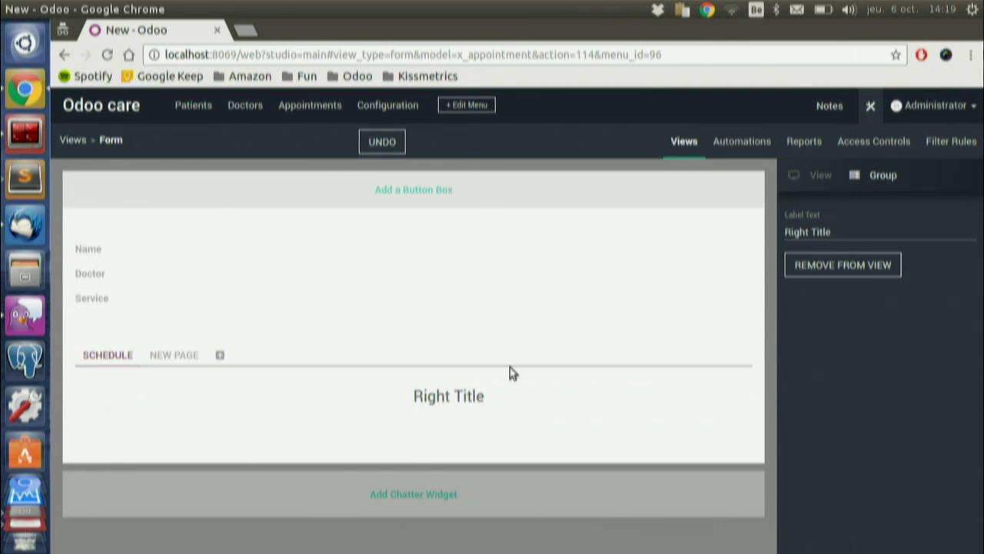
pyautogui.click(845, 235)
pyautogui.hotkey('ctrl', 'a')
pyautogui.press('BackSpace')
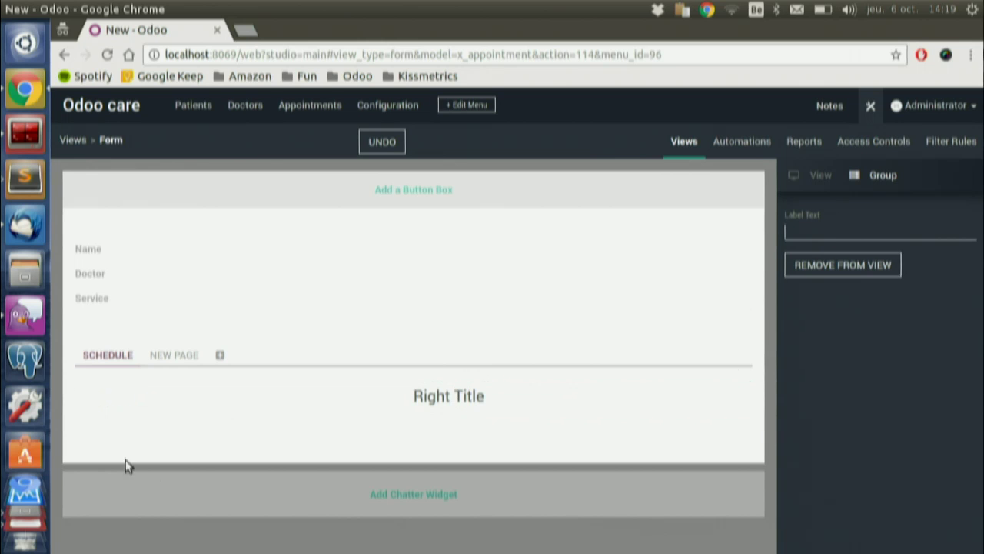
pyautogui.click(104, 419)
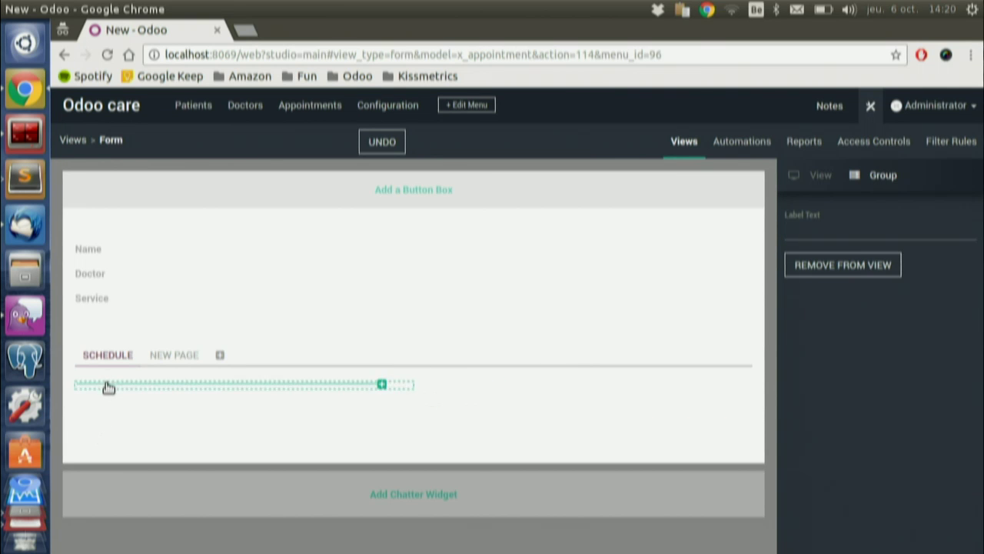
pyautogui.click(108, 382)
# Create a datetime Start Date field on the Schedule page and save it
pyautogui.click(320, 219)
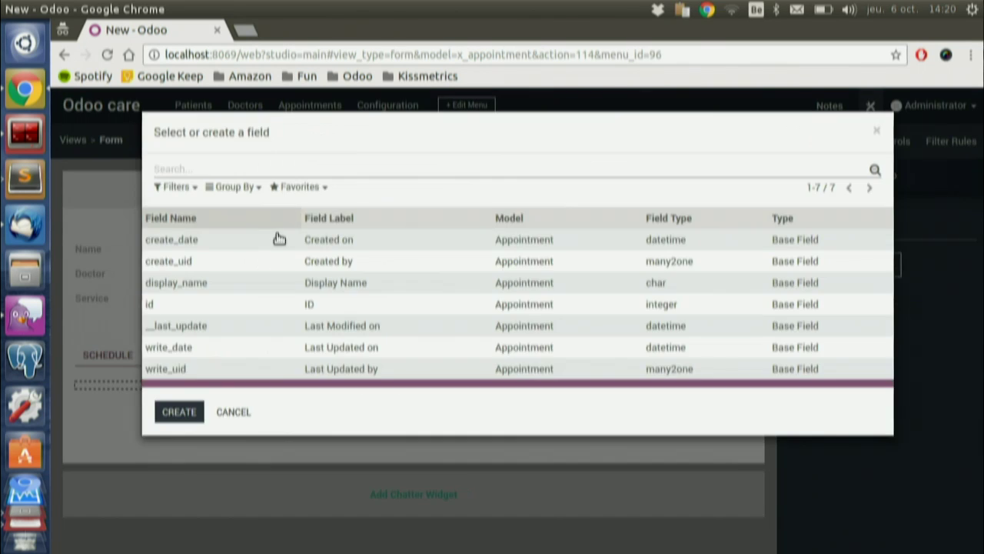
pyautogui.click(176, 416)
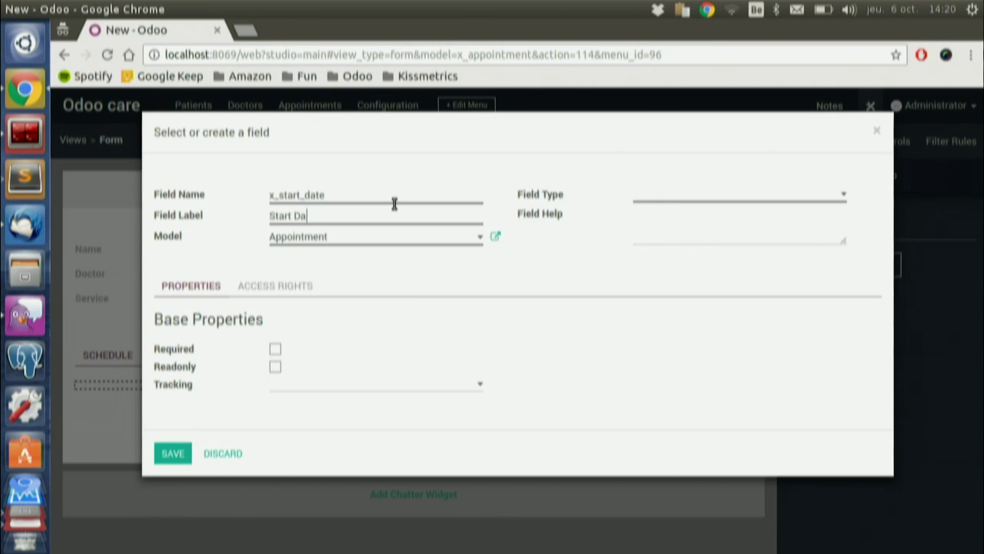
pyautogui.click(680, 197)
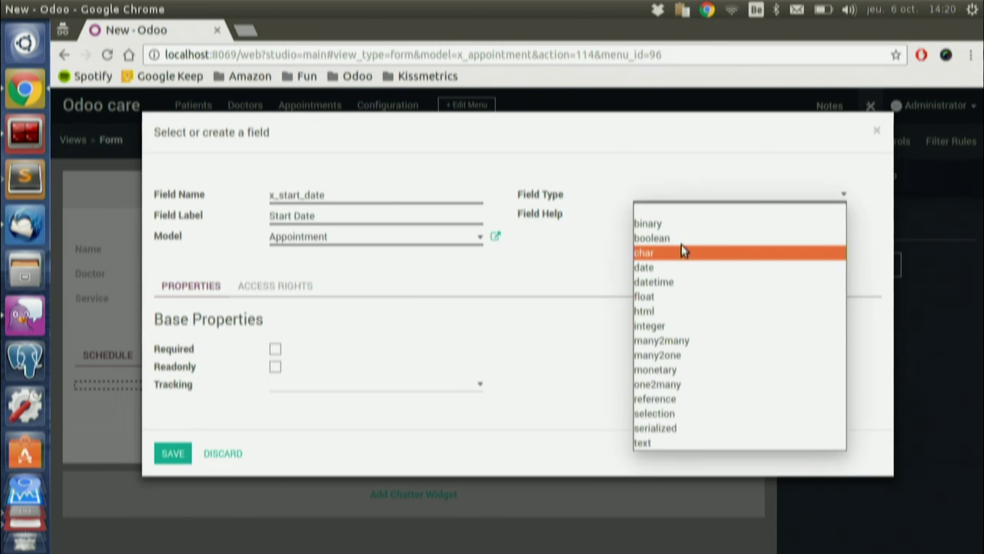
pyautogui.click(660, 282)
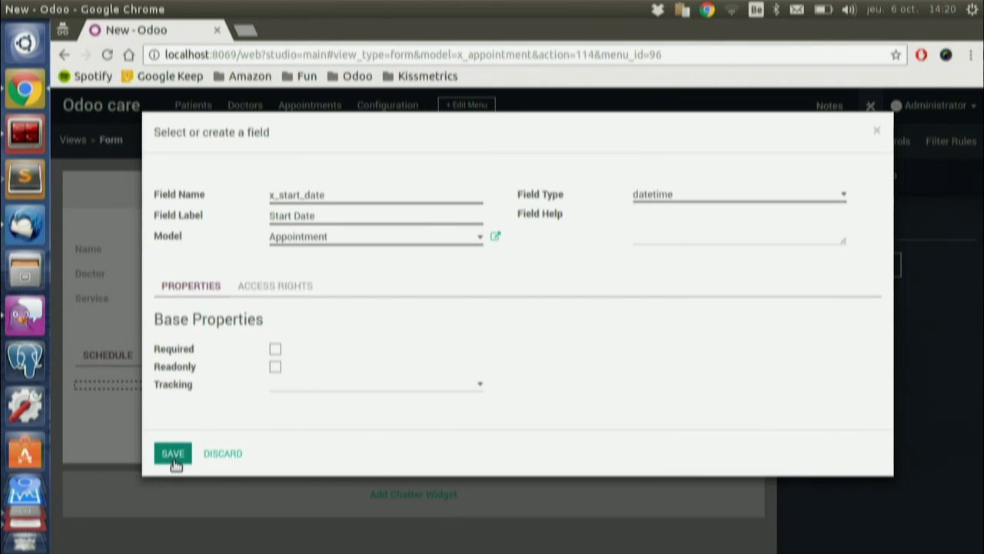
pyautogui.click(174, 460)
# Add an end_date field labelled 'End Date' as datetime below Start Date, save, and close Studio
pyautogui.click(123, 398)
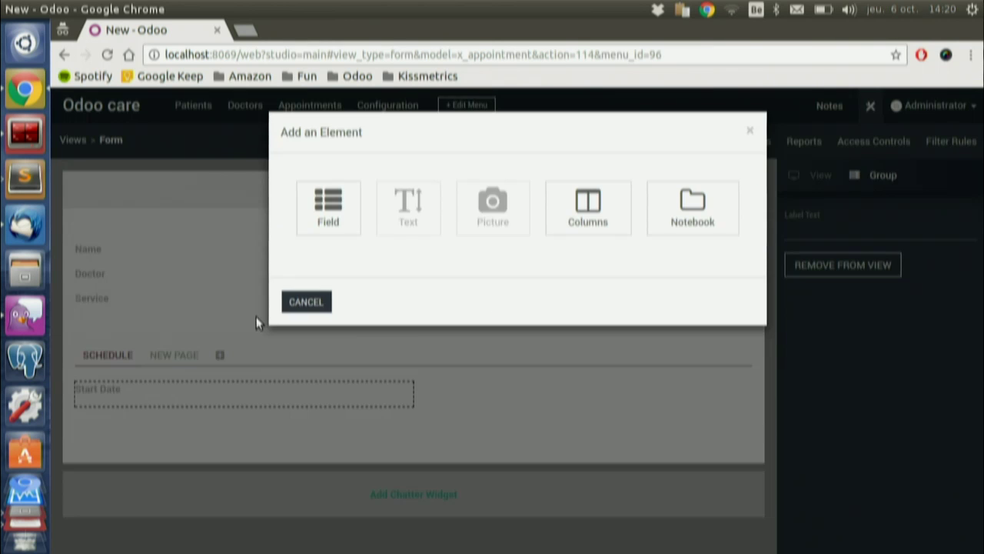
pyautogui.click(330, 235)
pyautogui.click(188, 412)
pyautogui.write('end_date')
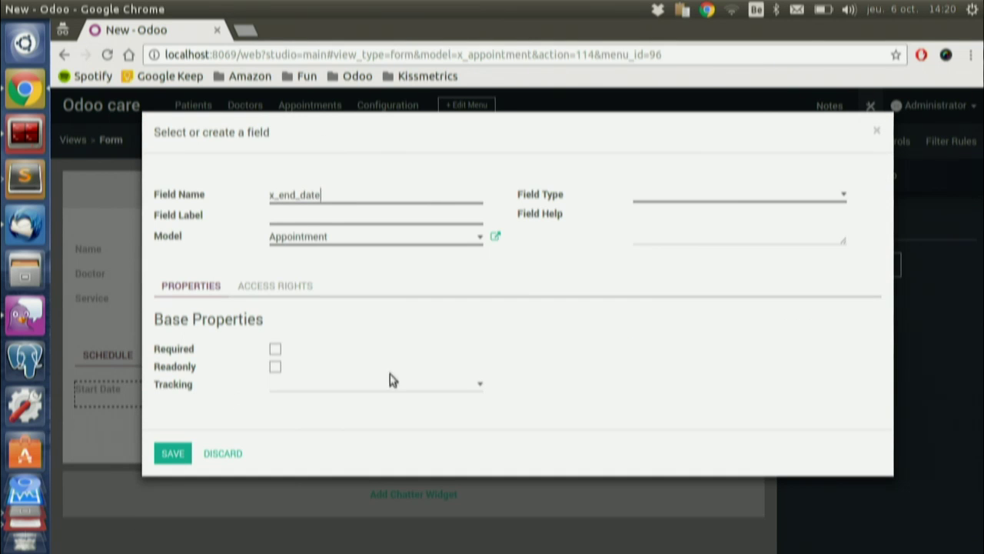
pyautogui.click(449, 217)
pyautogui.write('End Date')
pyautogui.click(643, 198)
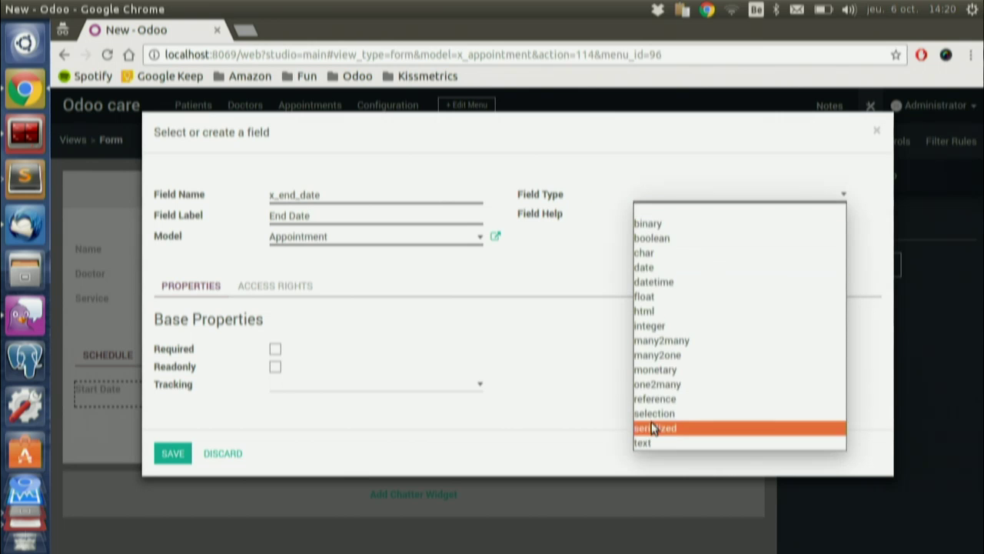
pyautogui.click(669, 355)
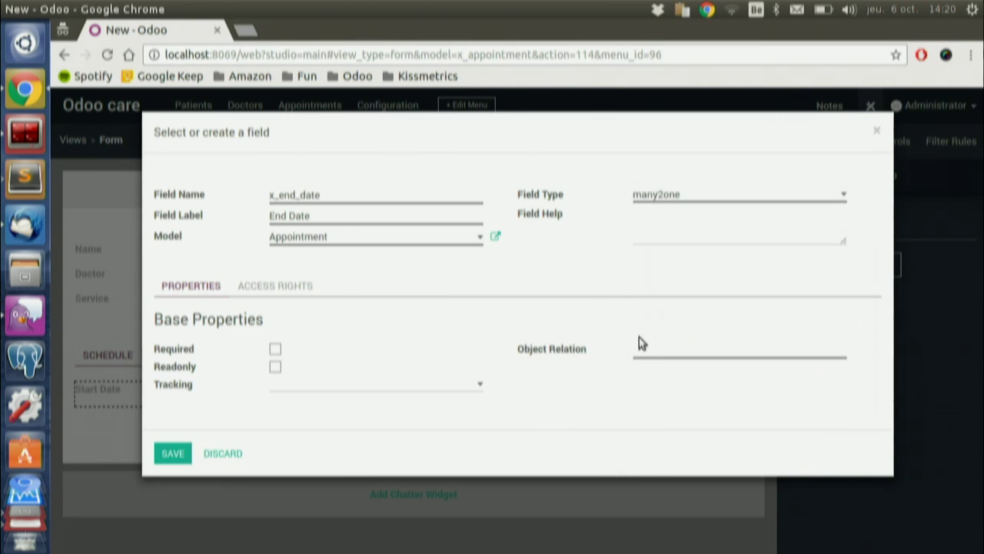
pyautogui.click(666, 191)
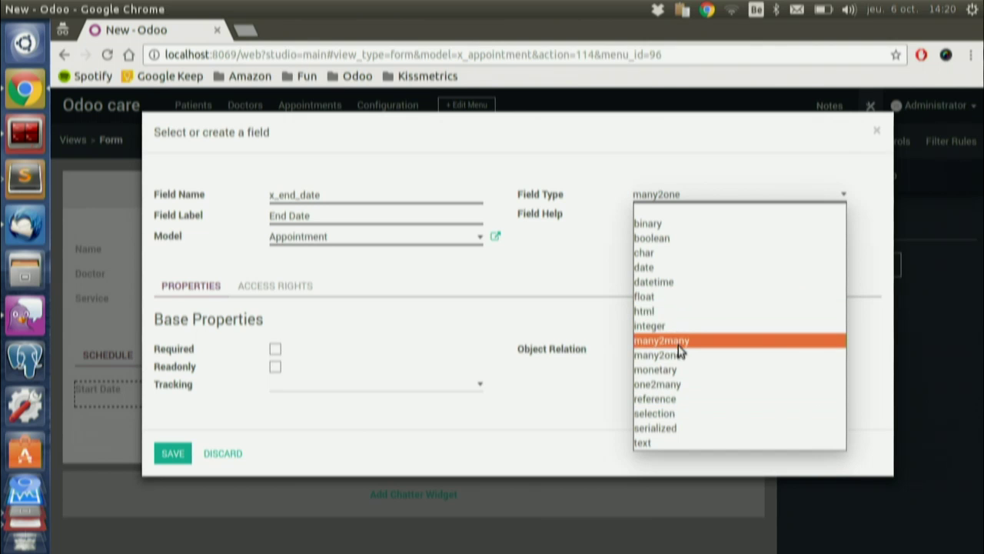
pyautogui.click(689, 281)
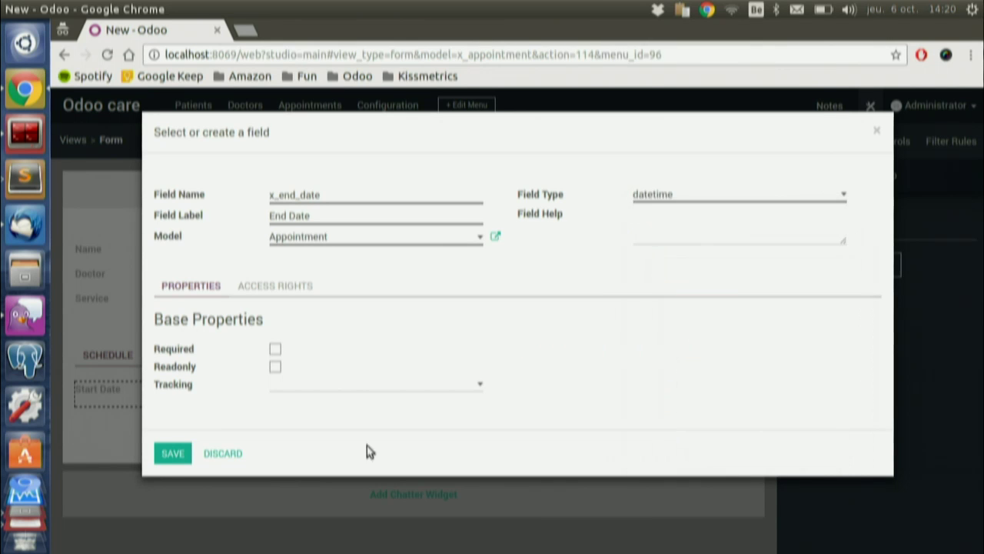
pyautogui.click(170, 454)
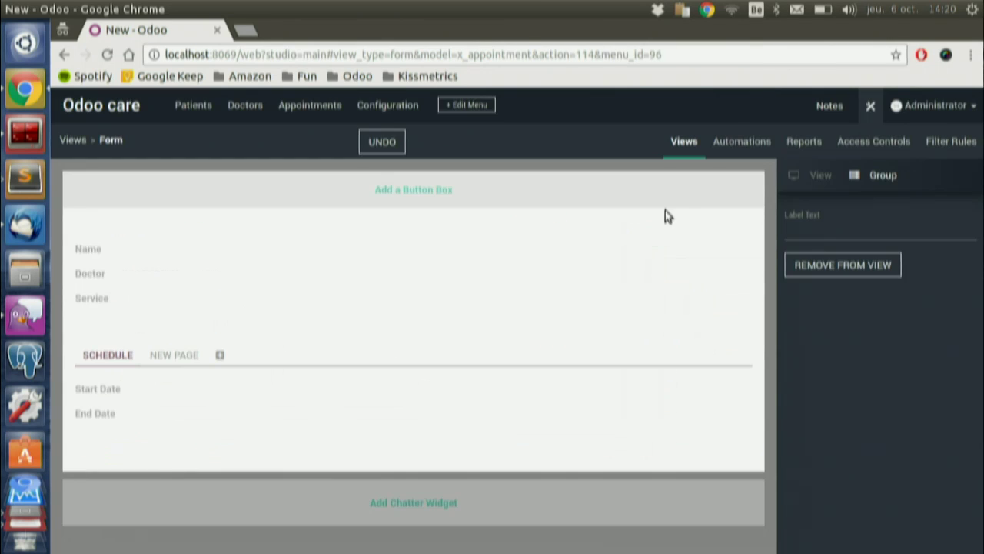
pyautogui.click(871, 111)
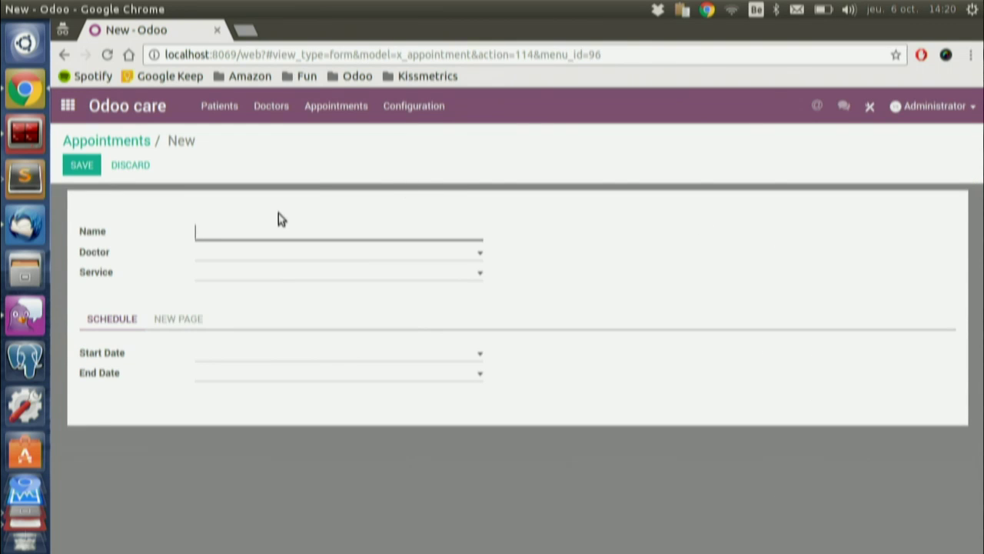
# Enter the appointment name, then assign Doctor 1 and the Emergency service
pyautogui.write('a')
pyautogui.press('BackSpace')
pyautogui.write('Anpo')
pyautogui.write('intme')
pyautogui.press('BackSpace')
pyautogui.press('BackSpace')
pyautogui.press('BackSpace')
pyautogui.press('BackSpace')
pyautogui.press('BackSpace')
pyautogui.press('BackSpace')
pyautogui.press('BackSpace')
pyautogui.press('BackSpace')
pyautogui.write('ppointments')
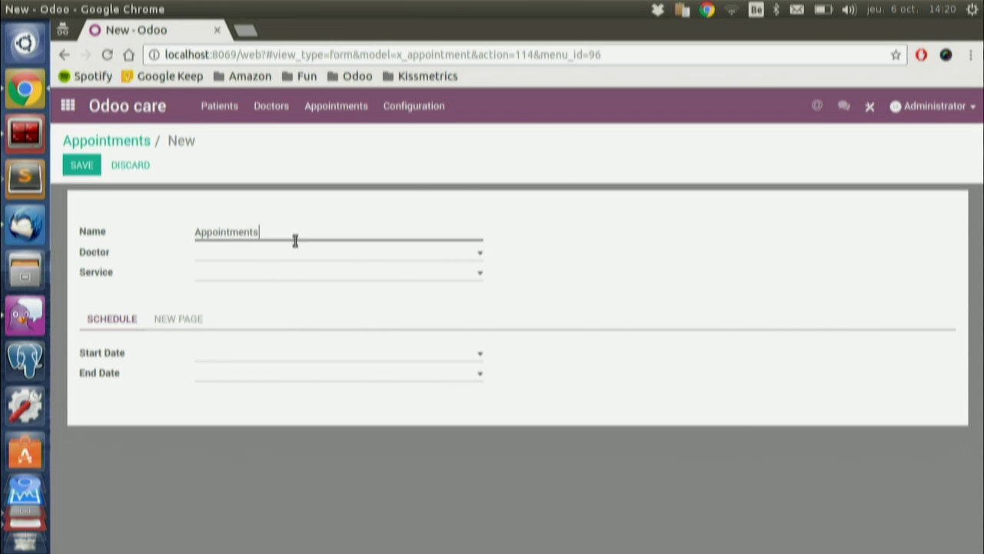
pyautogui.click(300, 260)
pyautogui.click(286, 275)
pyautogui.click(277, 274)
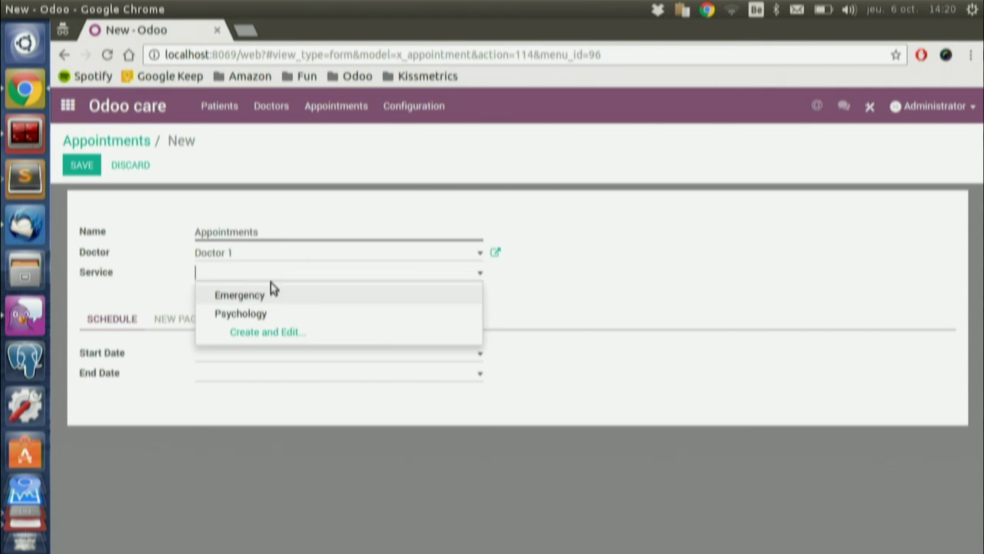
pyautogui.click(265, 298)
# Set the start time's minutes and seconds to 00
pyautogui.click(213, 354)
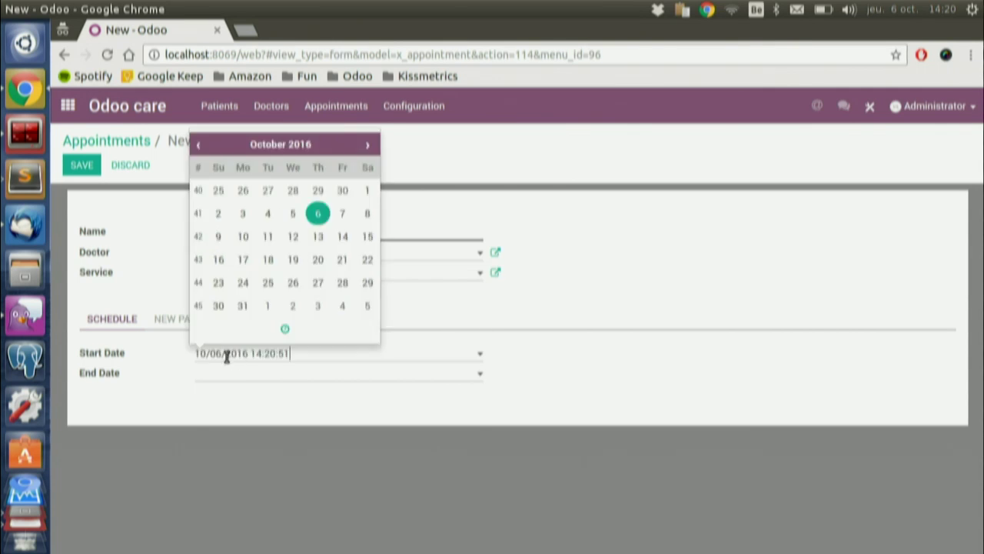
pyautogui.click(285, 329)
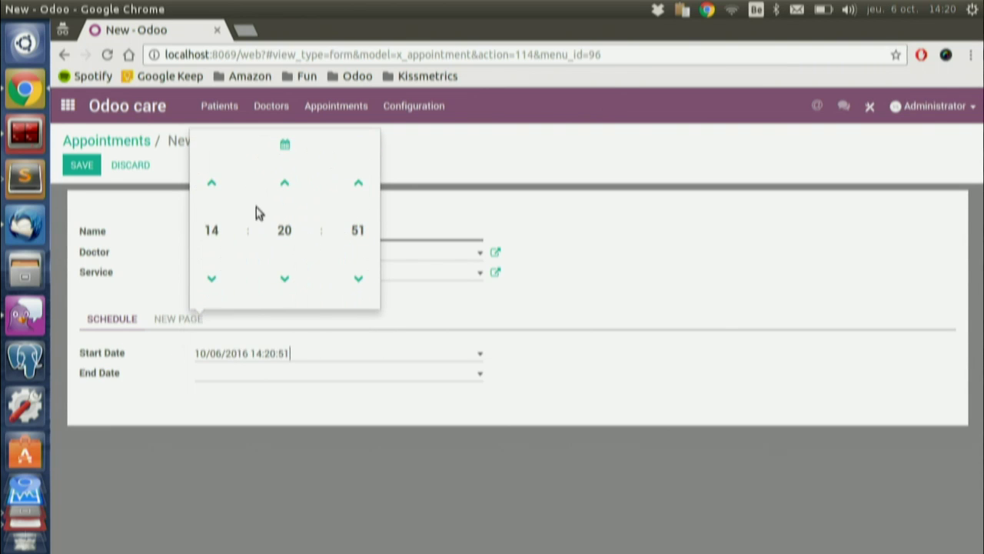
pyautogui.click(269, 227)
pyautogui.click(216, 179)
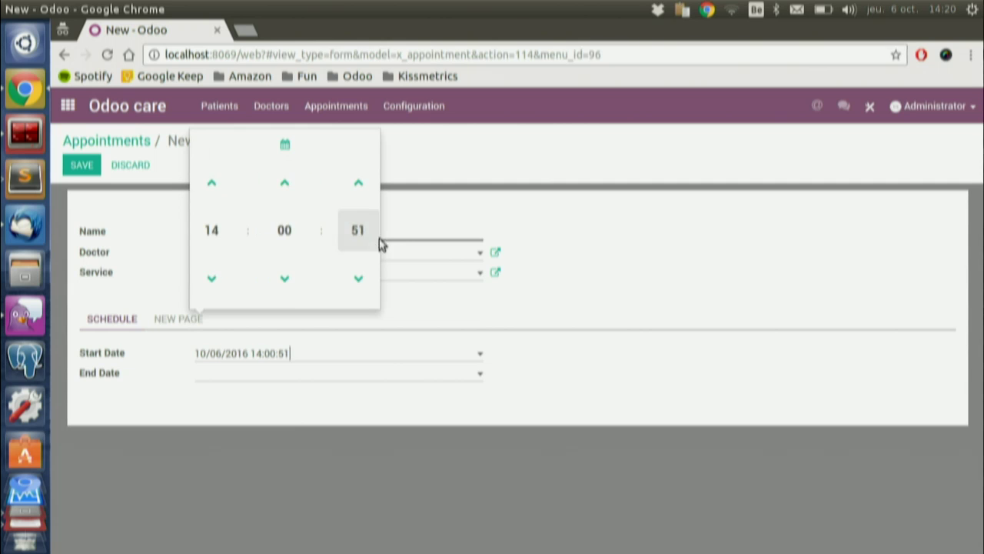
pyautogui.click(341, 228)
pyautogui.click(213, 180)
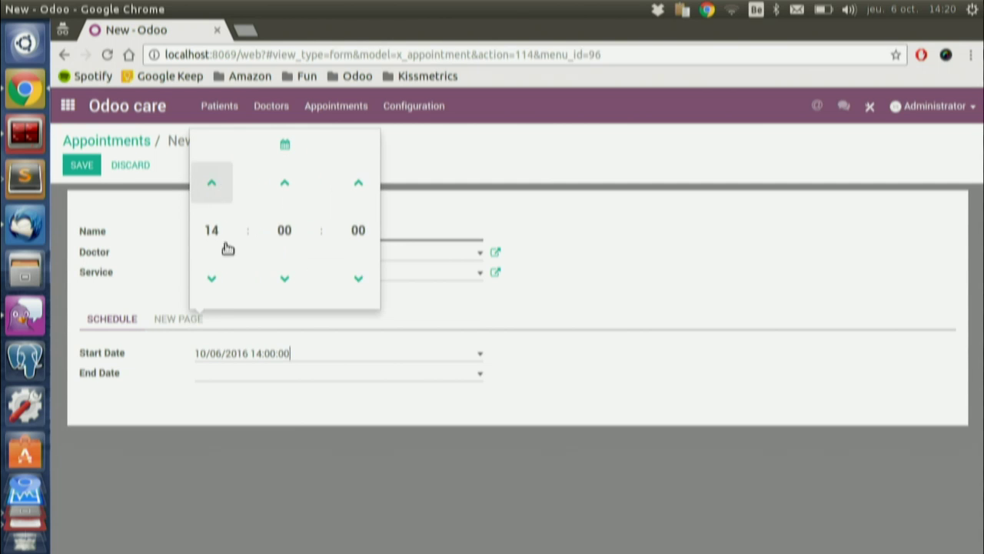
# Set the end time to 16:00 on 10/06/2016 and save the appointment
pyautogui.click(253, 373)
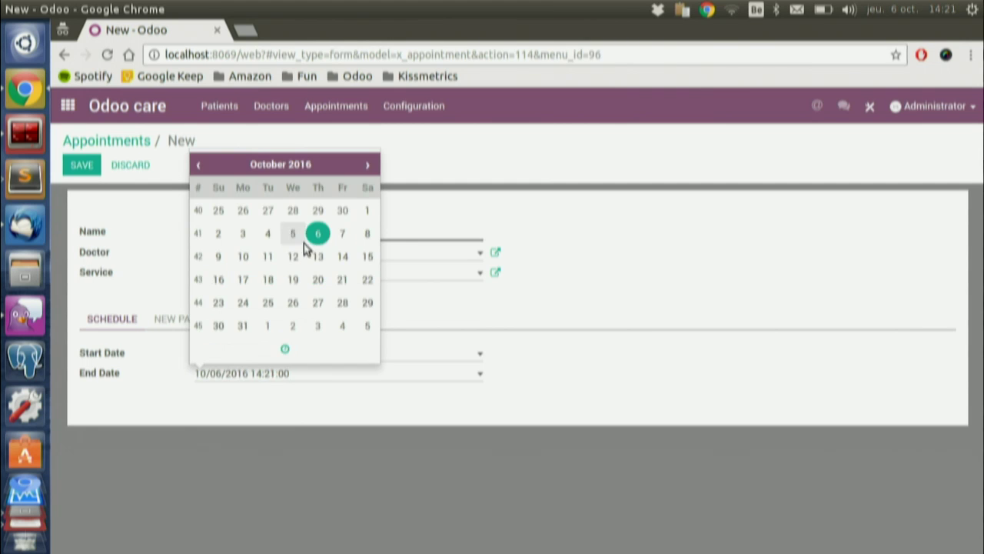
pyautogui.click(286, 349)
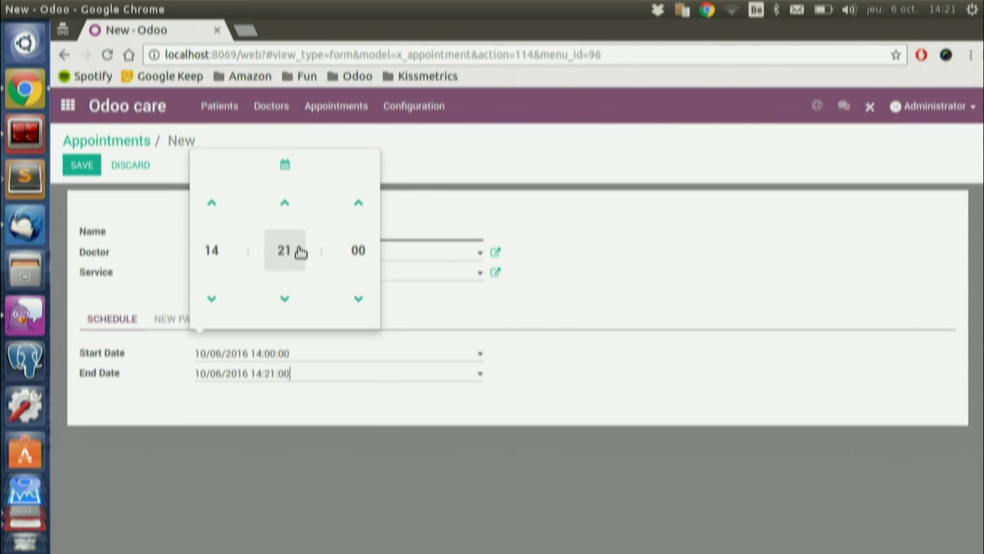
pyautogui.click(231, 250)
pyautogui.click(231, 400)
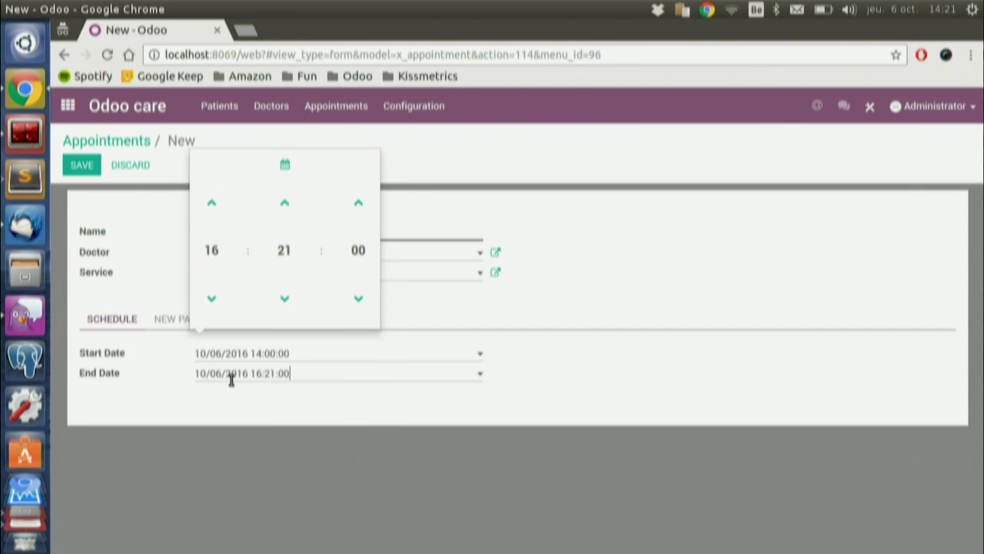
pyautogui.click(282, 250)
pyautogui.click(217, 201)
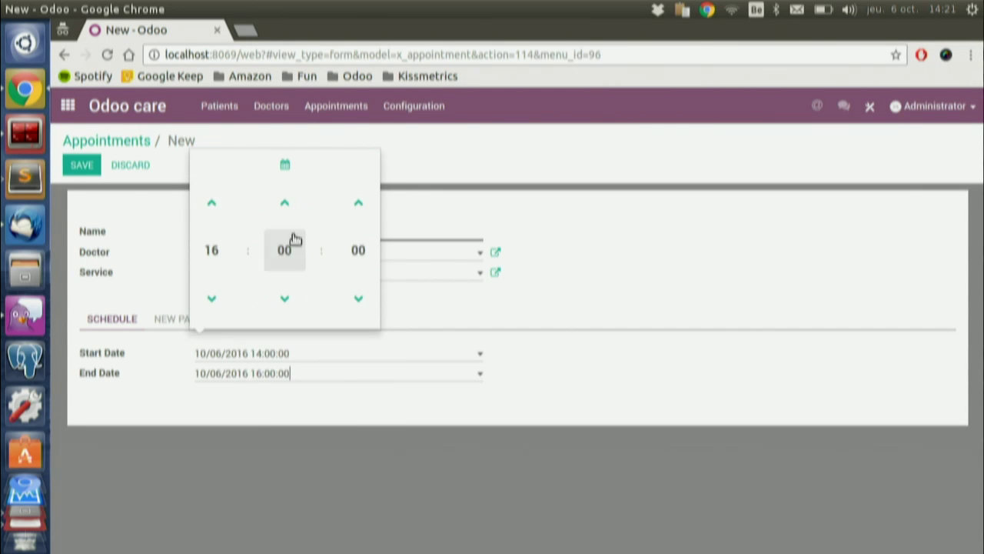
pyautogui.click(516, 202)
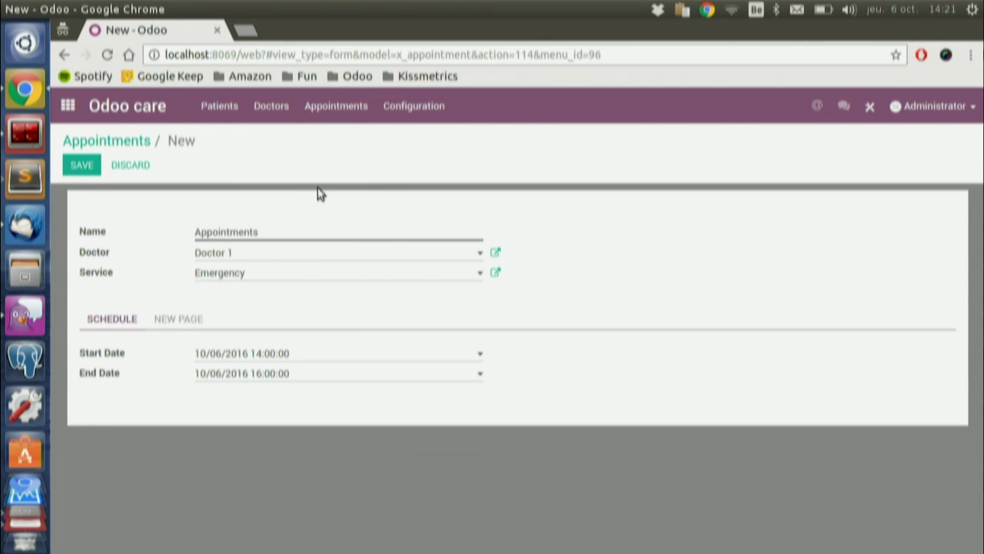
pyautogui.click(83, 165)
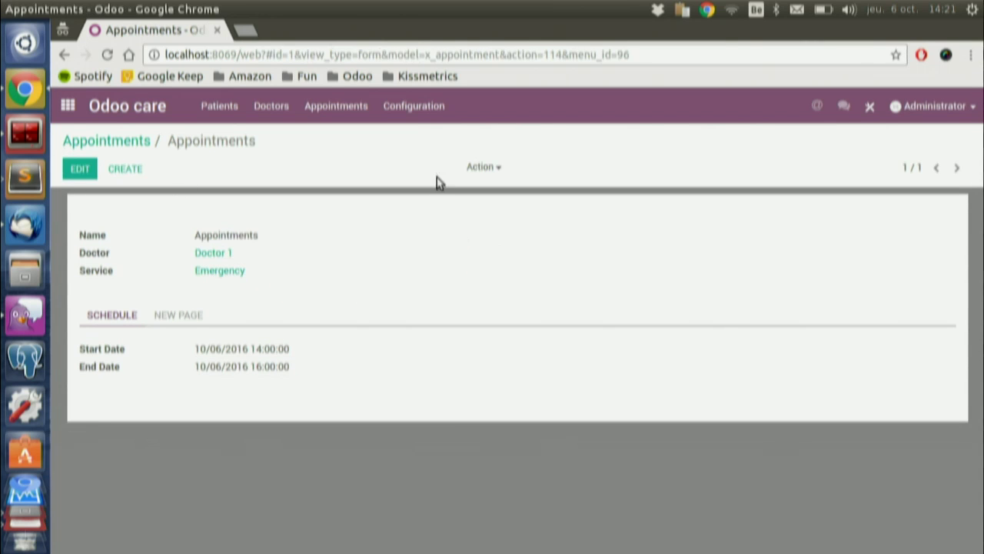
# Duplicate the appointment as 'Appointment 2' with Doctor 2 and the Psychology service
pyautogui.click(477, 169)
pyautogui.click(486, 207)
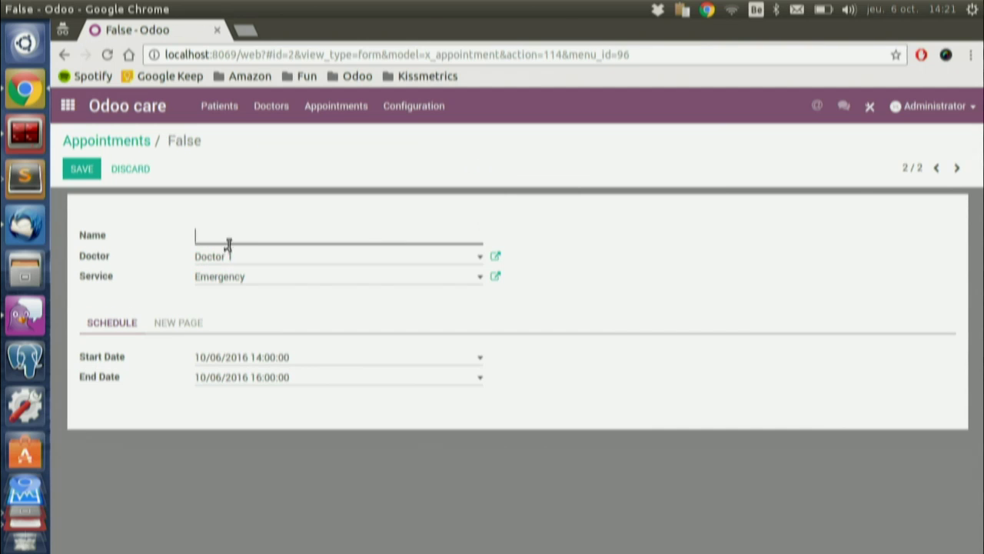
pyautogui.write('Appointment 2')
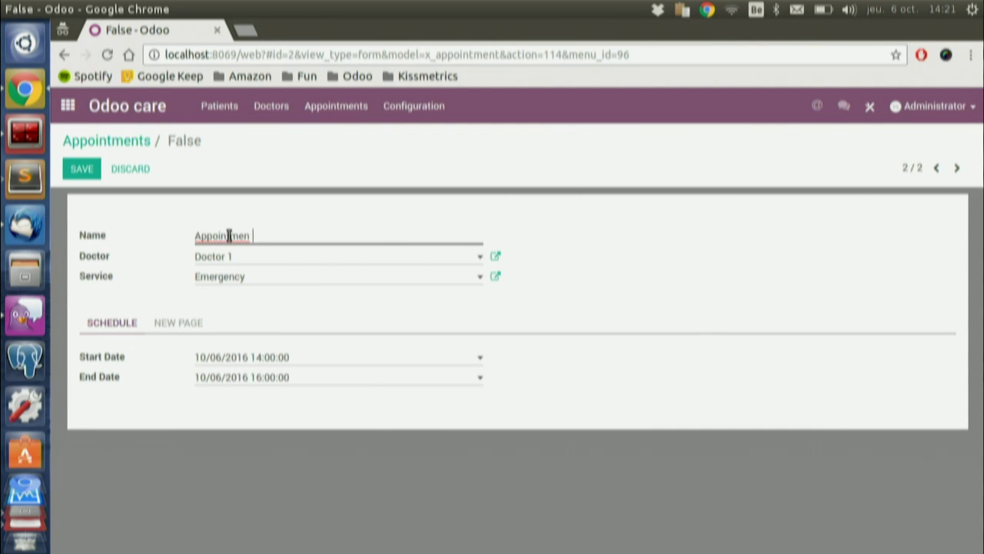
pyautogui.click(249, 257)
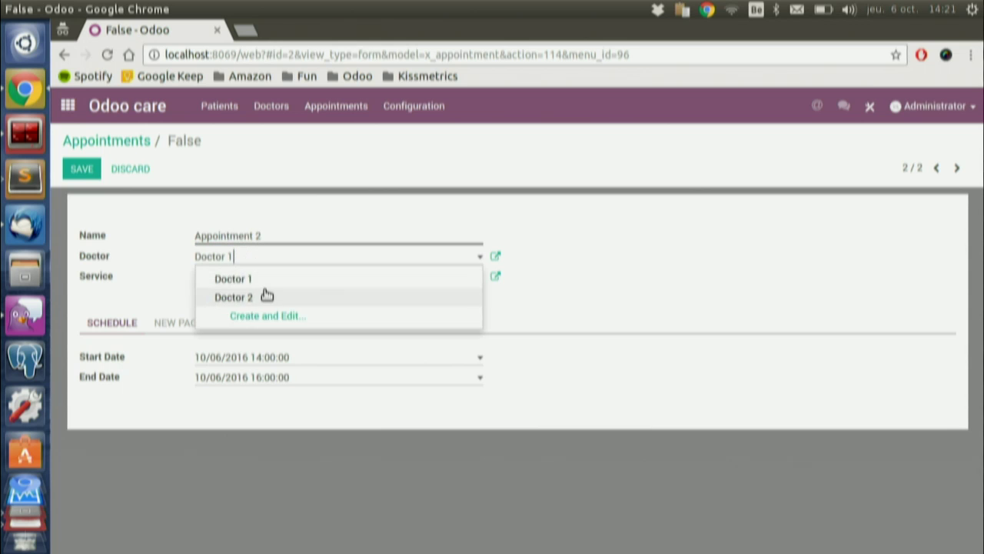
pyautogui.click(264, 293)
pyautogui.click(248, 279)
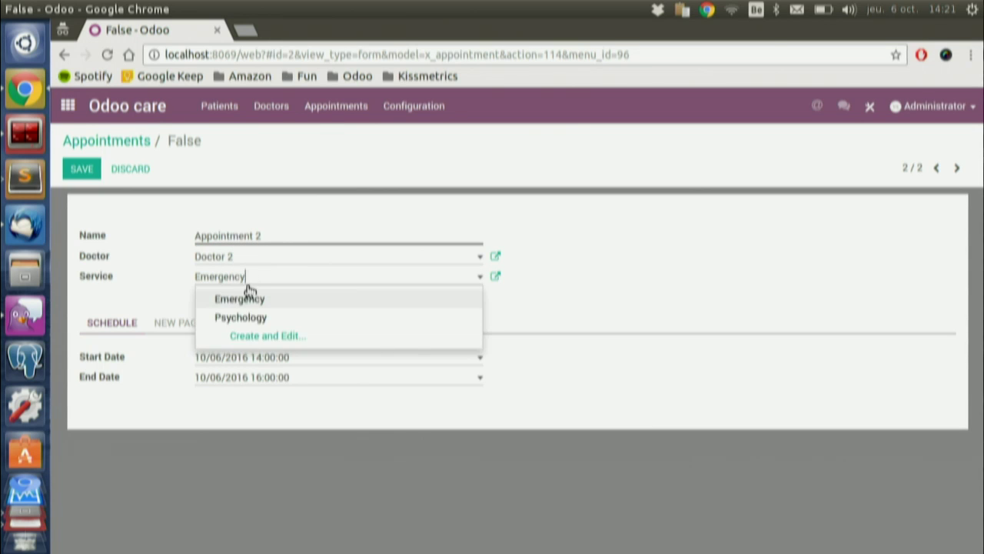
pyautogui.click(250, 322)
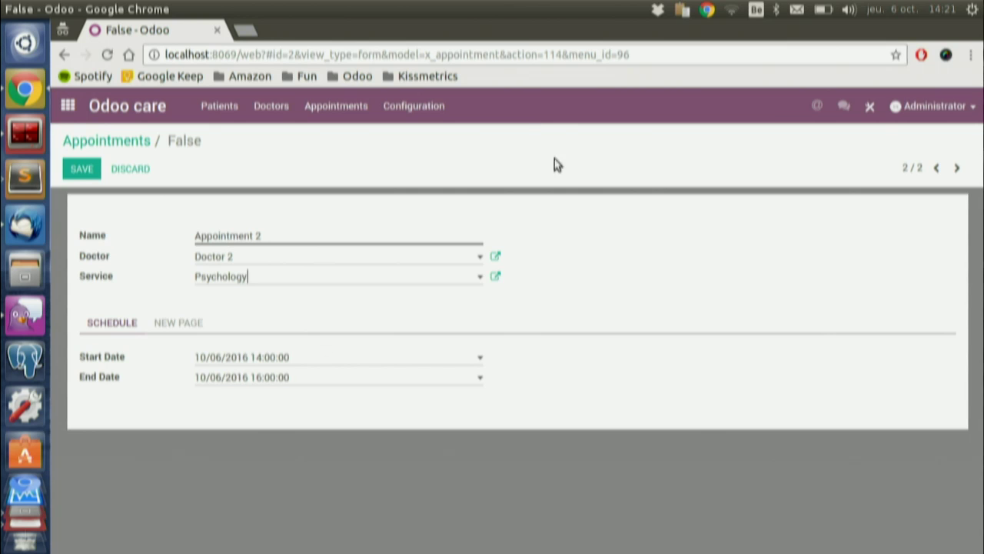
pyautogui.click(870, 106)
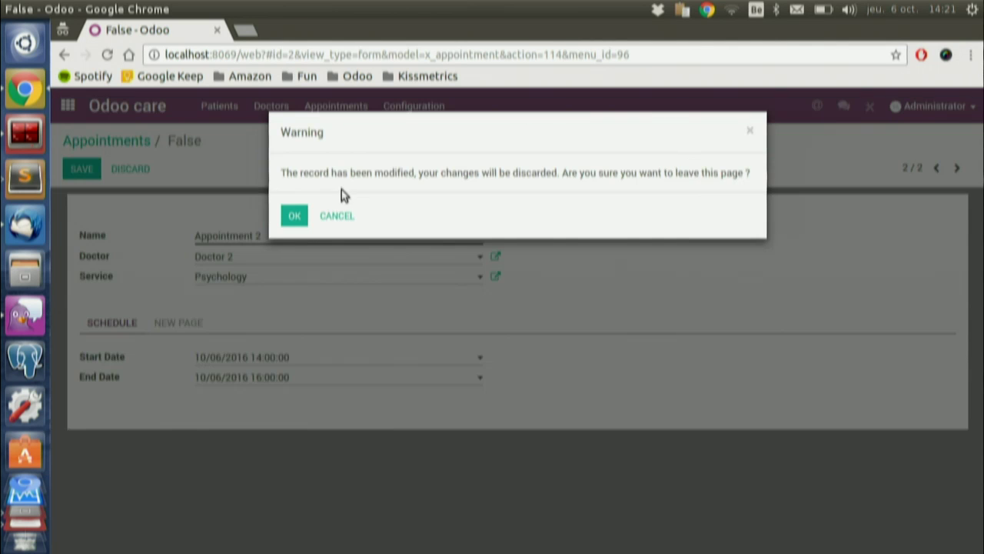
# Discard the unsaved duplicate and start a new field 'patient_id' labelled Patient between Doctor and Service
pyautogui.click(299, 216)
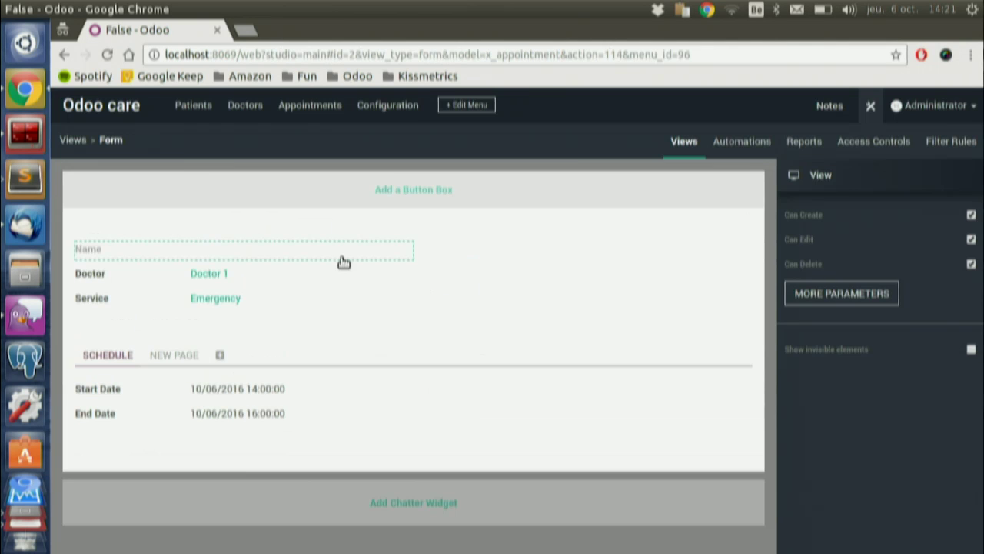
pyautogui.click(192, 287)
pyautogui.click(339, 215)
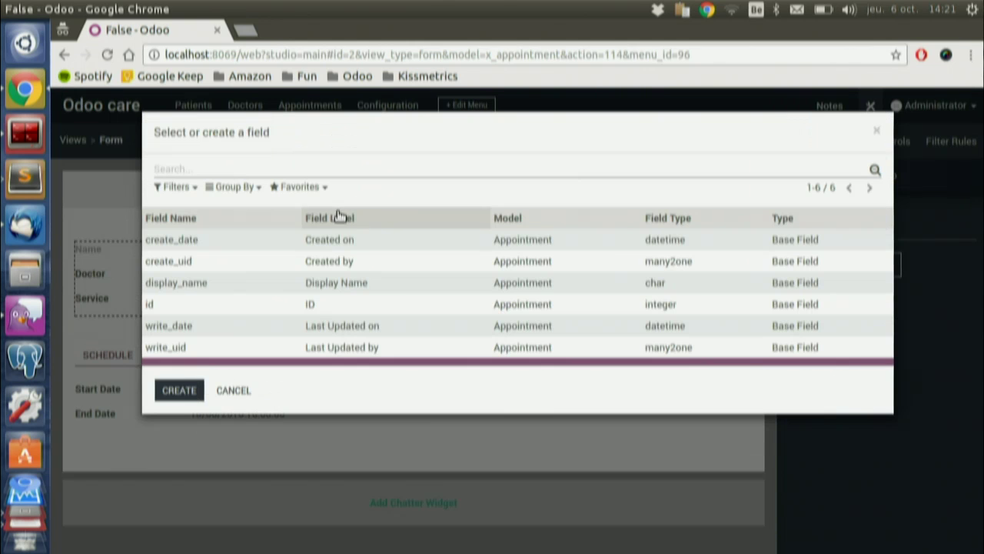
pyautogui.click(178, 390)
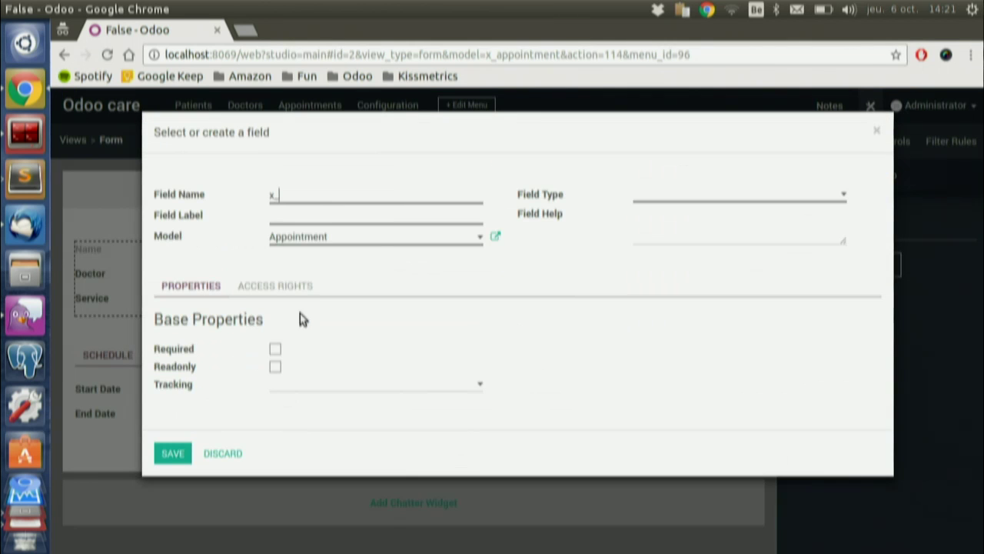
pyautogui.write('patient_id')
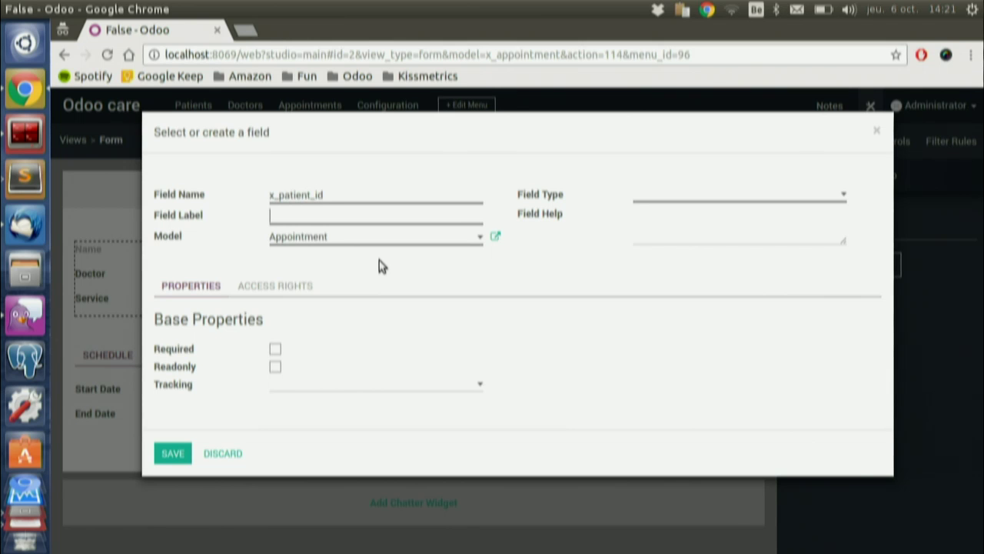
pyautogui.write('Patient')
# Make the Patient field a many2one relating to x_patient and save it
pyautogui.click(661, 197)
pyautogui.click(660, 350)
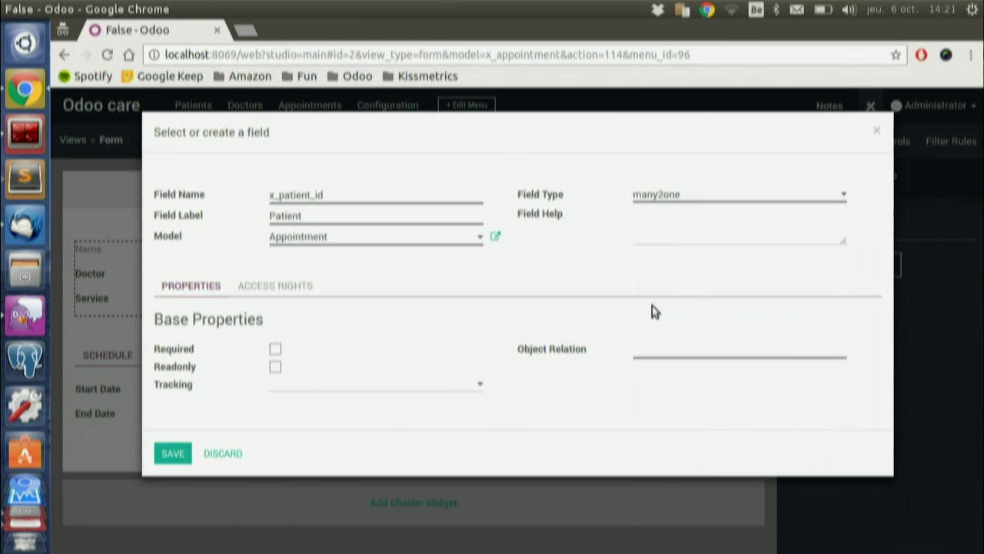
pyautogui.click(638, 352)
pyautogui.write('x_patient')
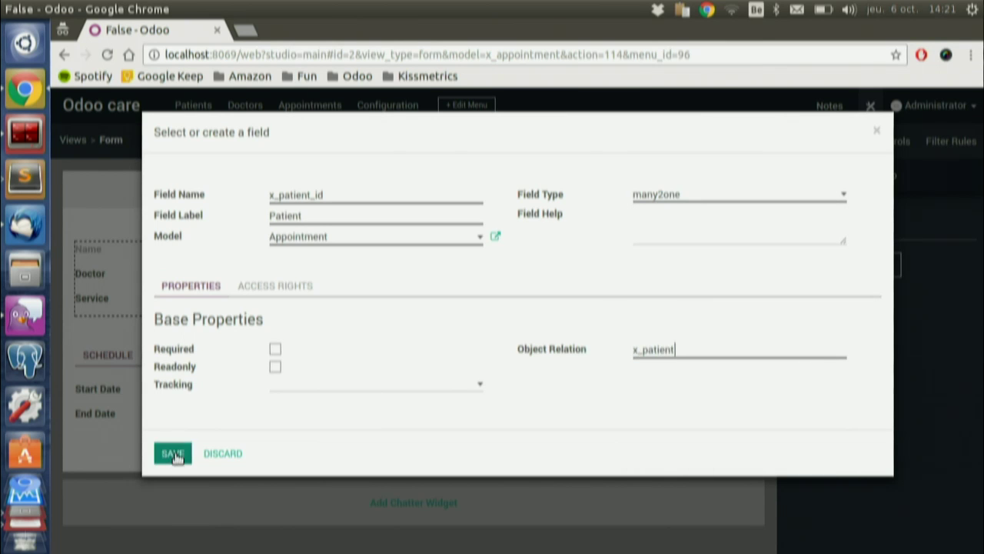
pyautogui.click(176, 455)
pyautogui.click(135, 298)
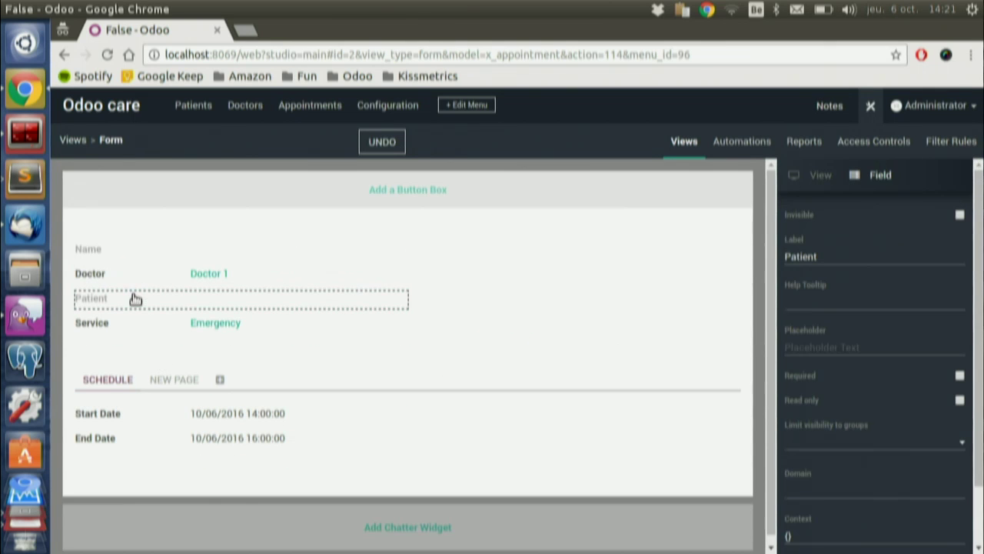
# Name the second record Appointment 2, assign Patient 2, and save
pyautogui.click(870, 106)
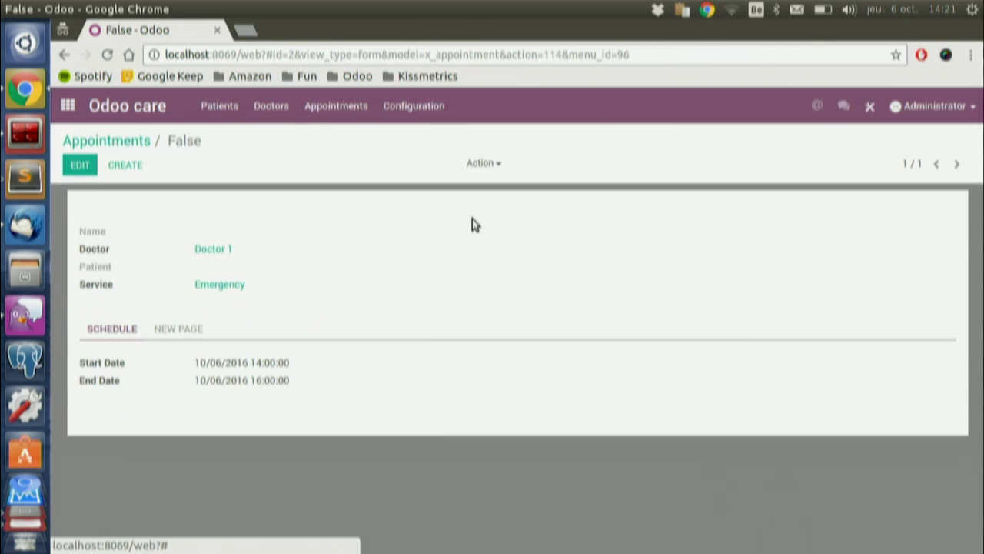
pyautogui.click(84, 165)
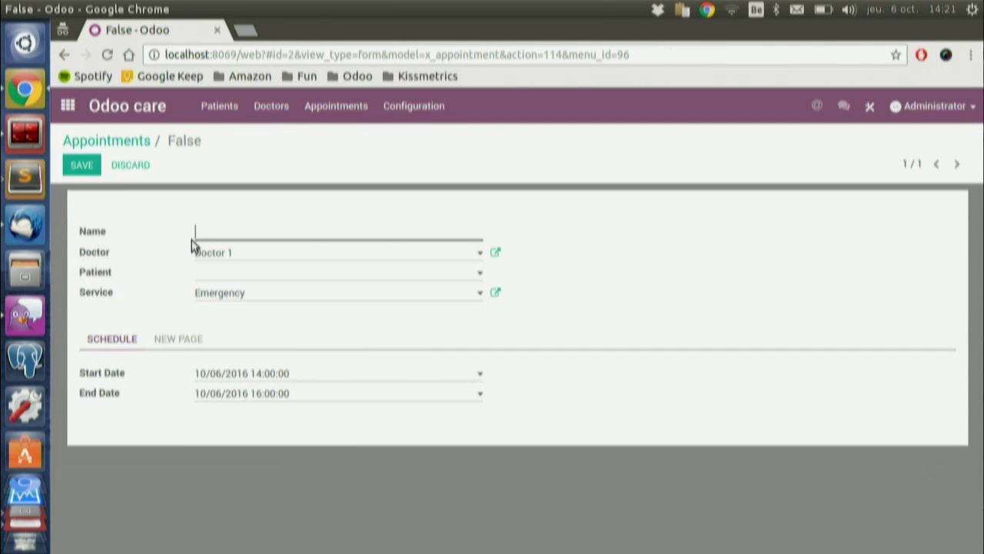
pyautogui.click(204, 272)
pyautogui.click(221, 293)
pyautogui.click(223, 229)
pyautogui.write('Appointment')
pyautogui.click(230, 273)
pyautogui.click(224, 312)
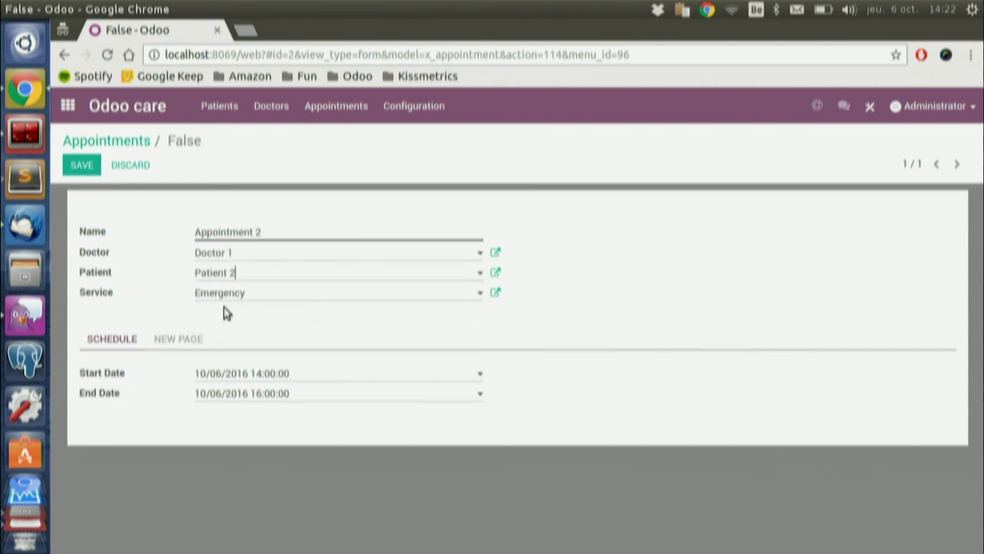
pyautogui.click(99, 161)
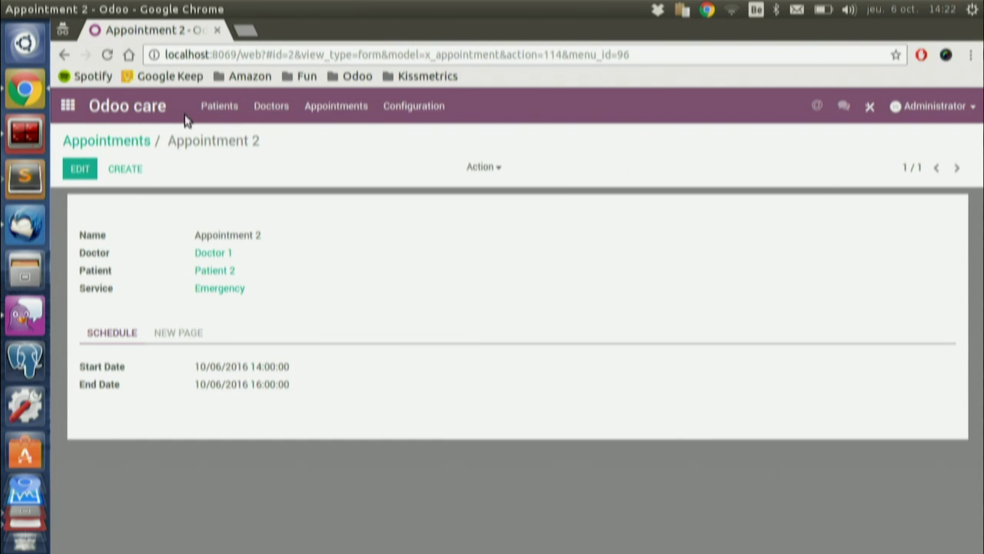
# Name the first record Appointment 1, assign Patient 1, save, and return to the list
pyautogui.click(141, 139)
pyautogui.click(125, 220)
pyautogui.click(85, 165)
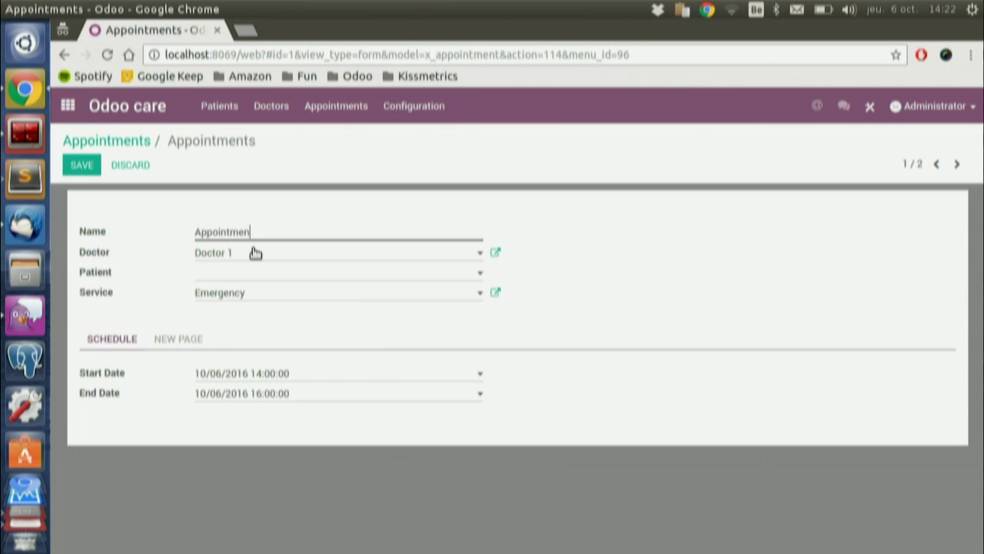
pyautogui.write('1')
pyautogui.click(231, 272)
pyautogui.click(231, 295)
pyautogui.click(83, 166)
pyautogui.click(107, 140)
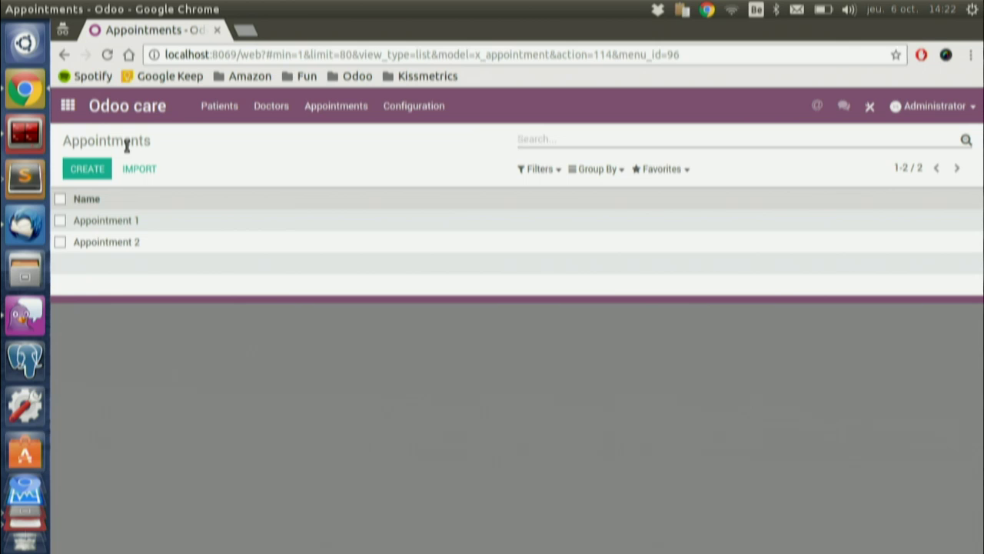
# Advance the presentation past the agenda to the 'Views in Odoo' slide
pyautogui.hotkey('alt', 'Tab')
pyautogui.press('Right')
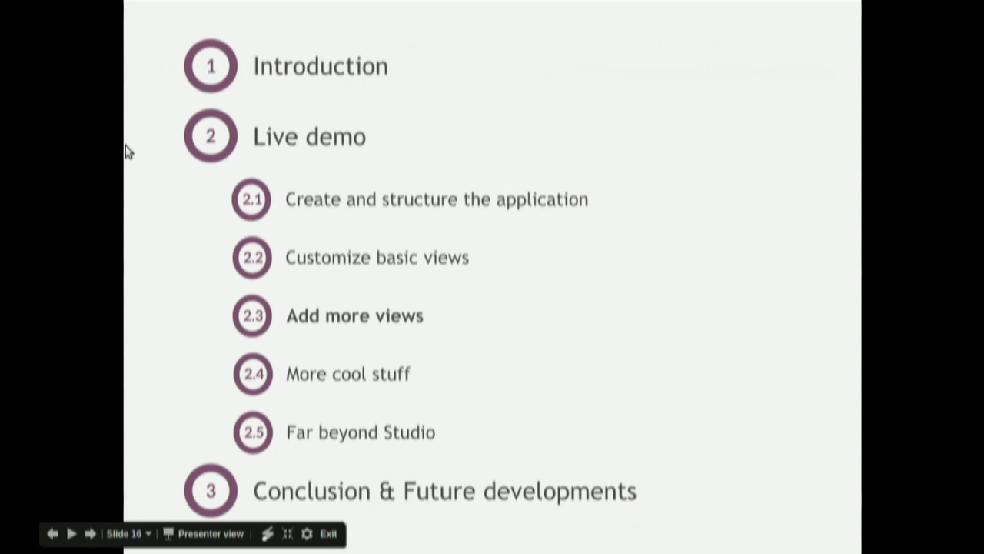
pyautogui.press('Right')
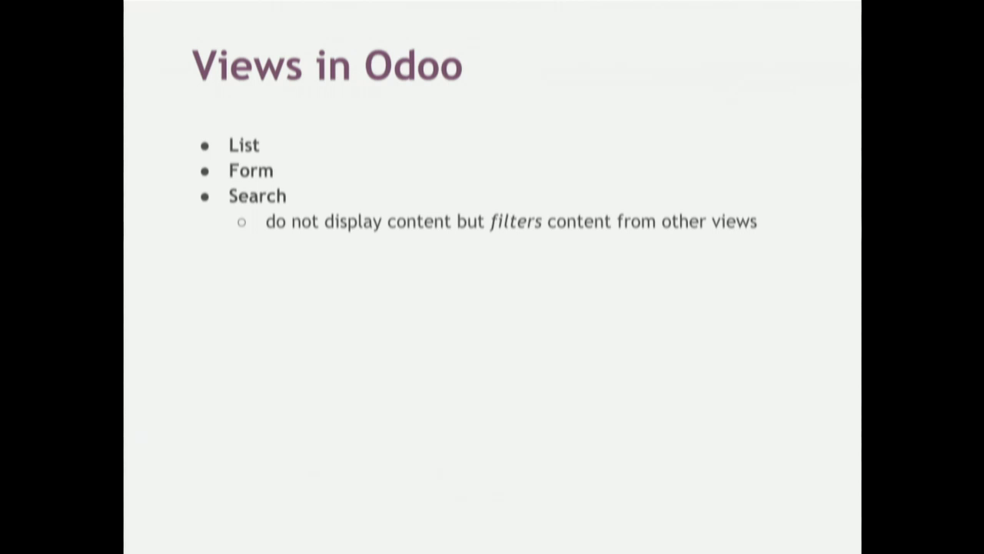
# Run and clear an 'sqlsd' name search in Odoo, then reveal the Kanban, Graph and Pivot bullets
pyautogui.hotkey('alt', 'Tab')
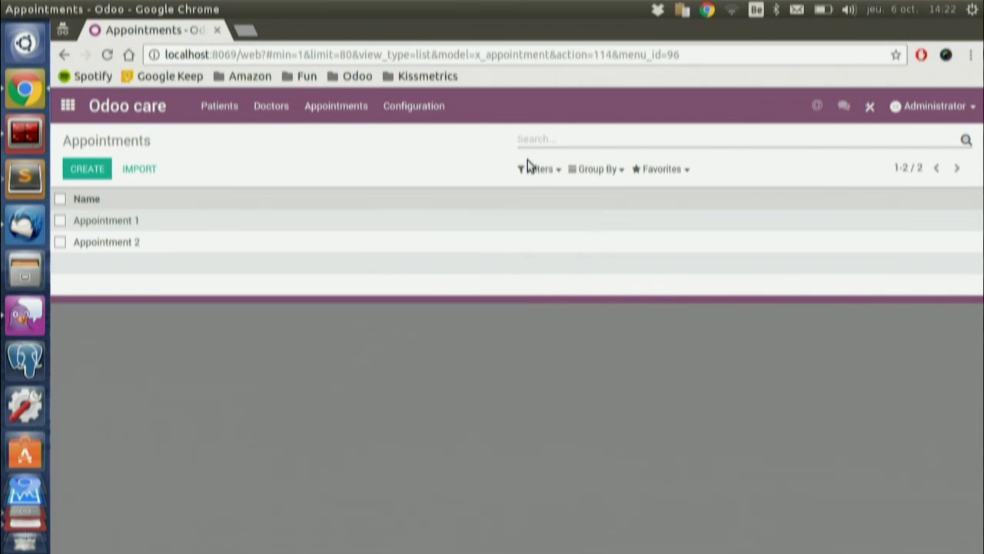
pyautogui.write('sqlsd')
pyautogui.press('Return')
pyautogui.press('BackSpace')
pyautogui.hotkey('alt', 'Tab')
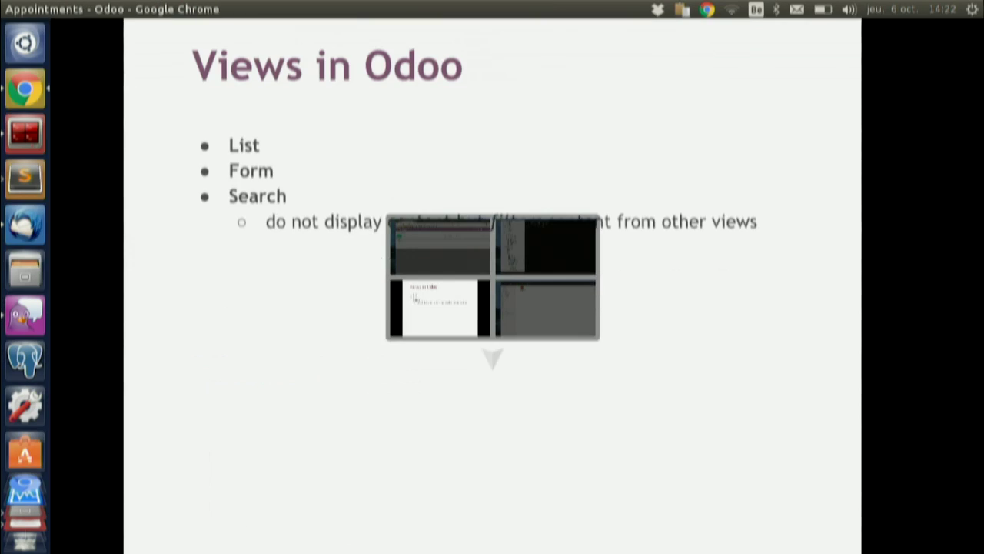
pyautogui.press('Right')
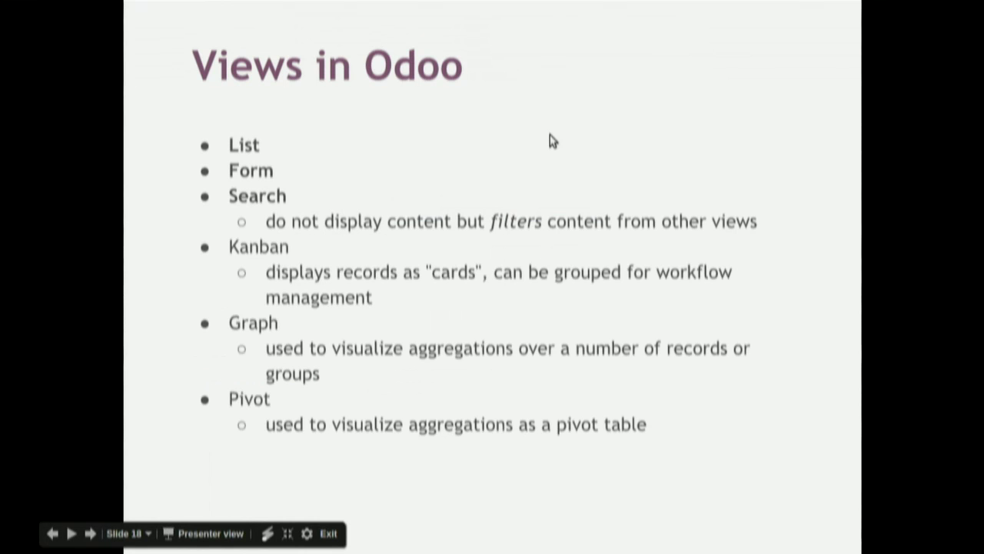
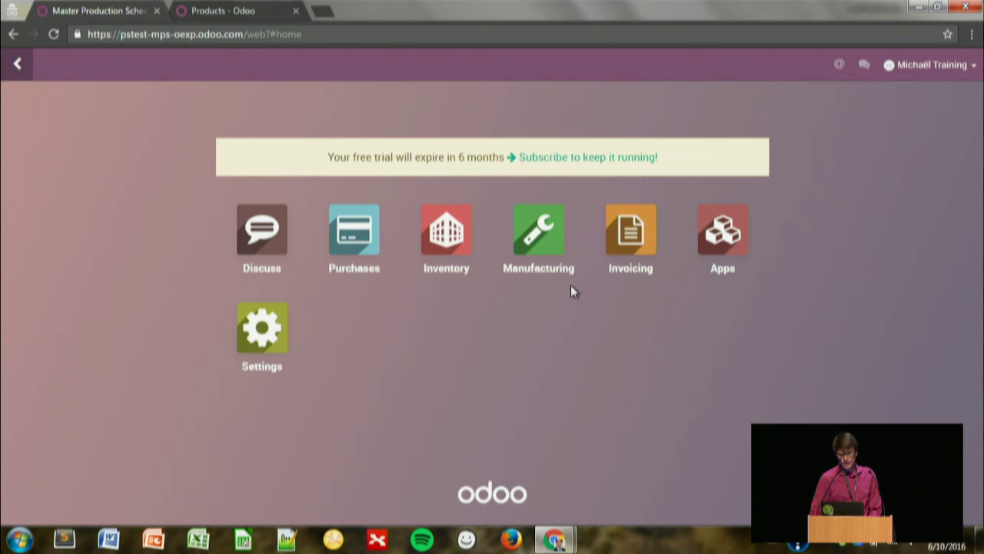
# Go to the Manufacturing app's Configuration > Settings page
pyautogui.click(538, 225)
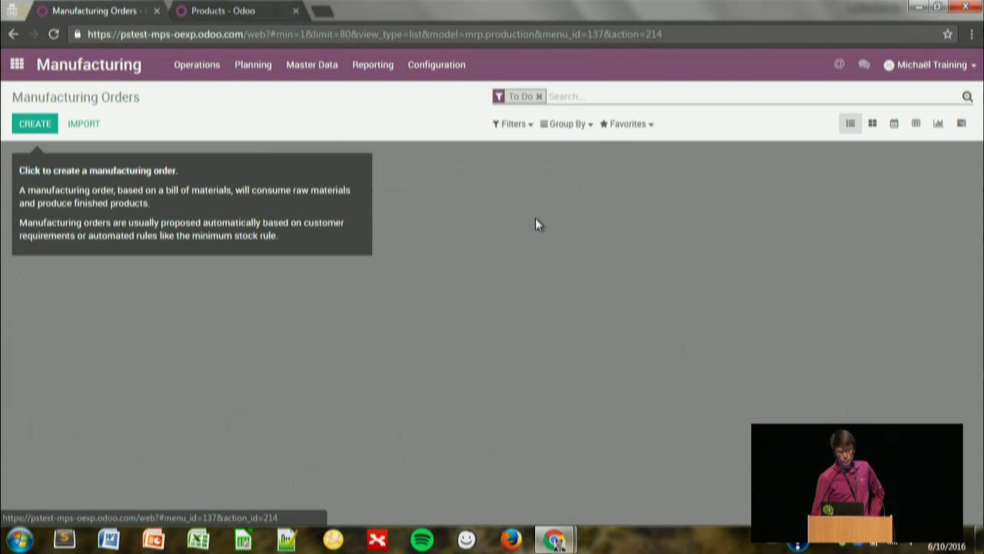
pyautogui.click(453, 75)
pyautogui.click(453, 93)
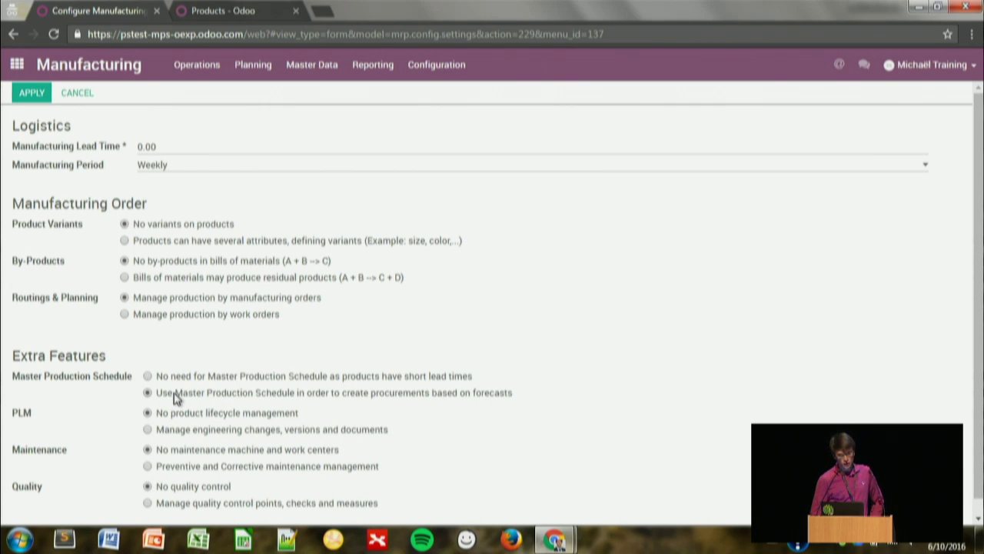
# Keep the Weekly manufacturing period and open the Master Production Schedule report
pyautogui.click(192, 171)
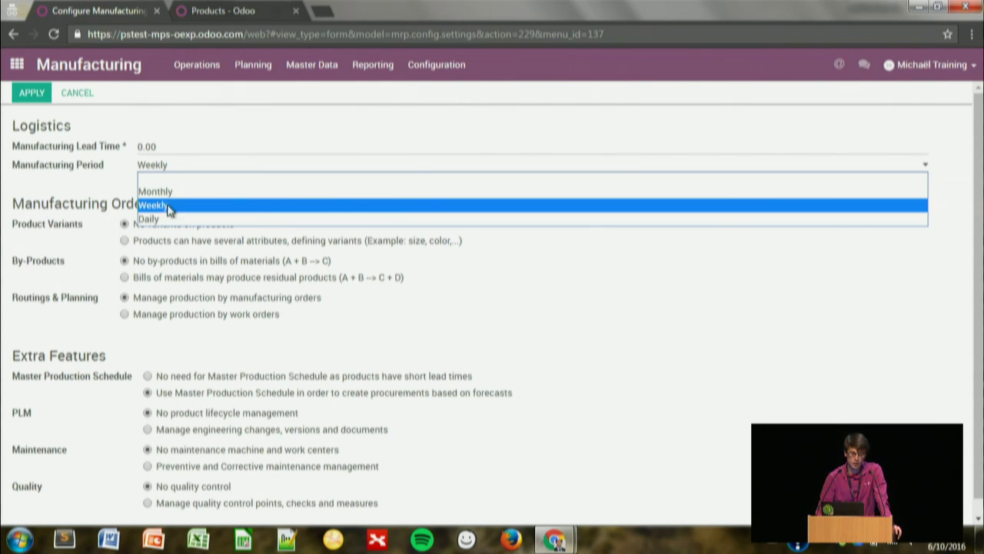
pyautogui.click(112, 193)
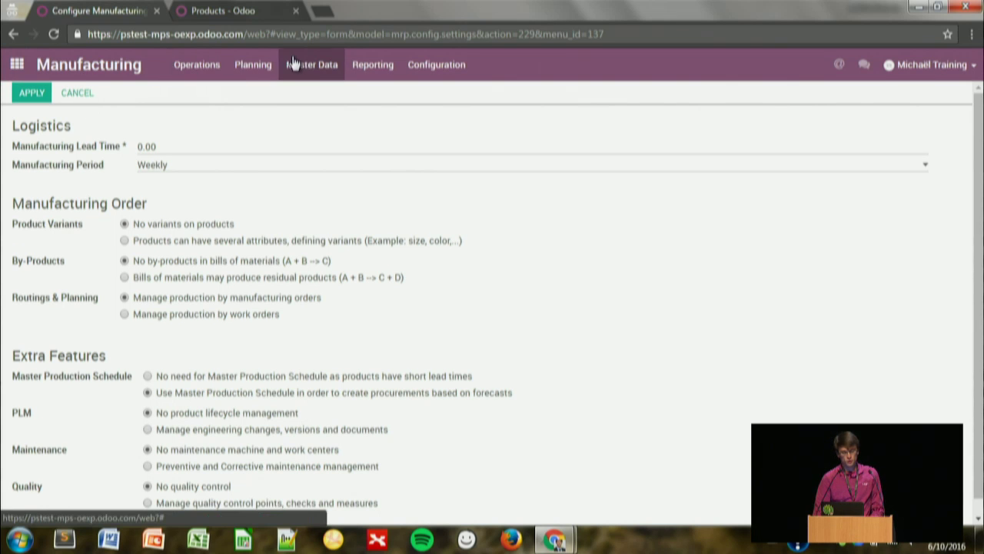
pyautogui.click(374, 67)
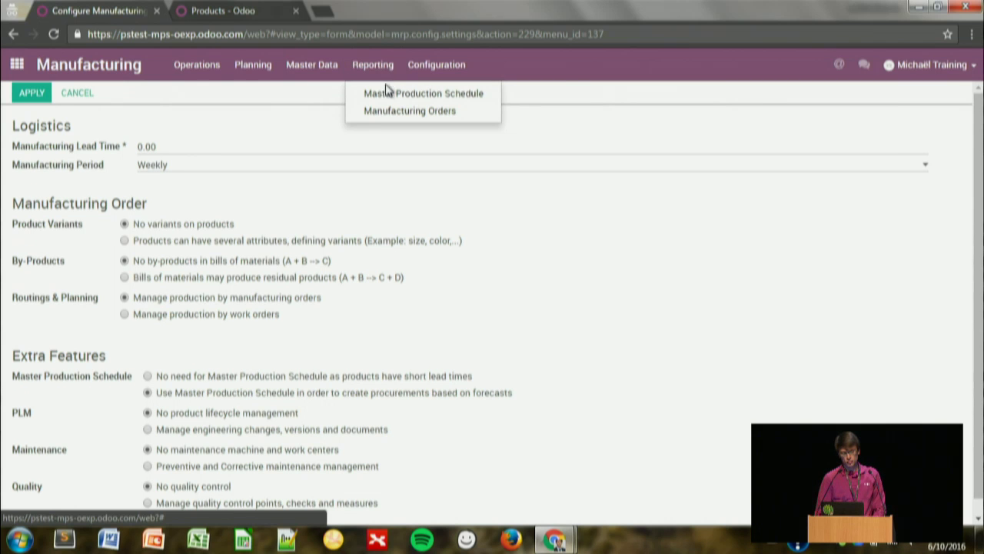
pyautogui.click(389, 93)
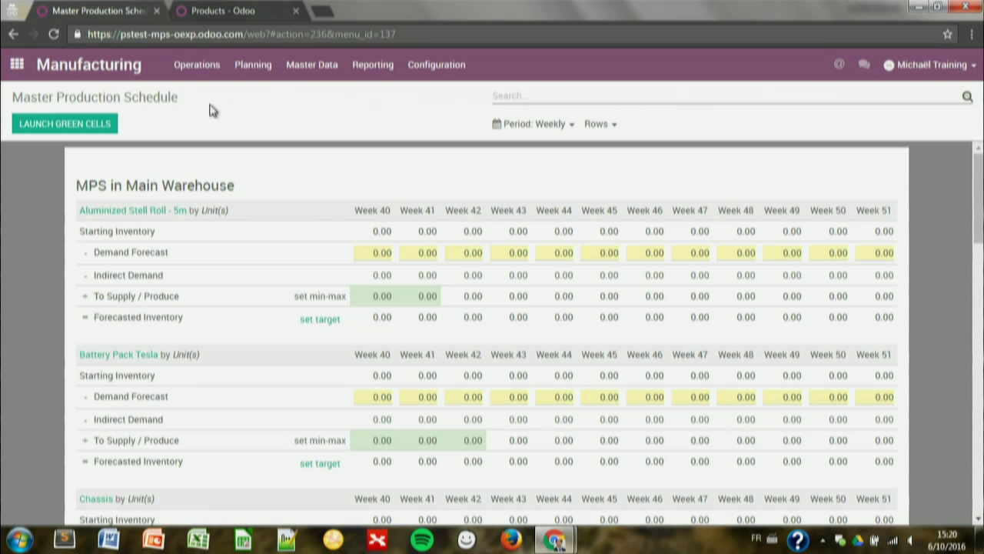
# Check the Purchases app's vendor list, then return to the Manufacturing app
pyautogui.click(17, 64)
pyautogui.click(379, 246)
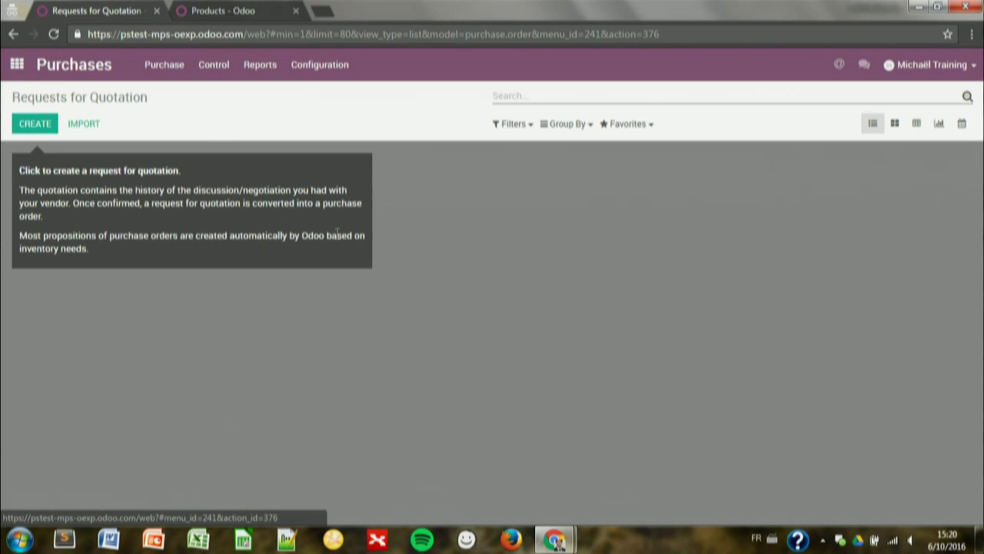
pyautogui.click(172, 67)
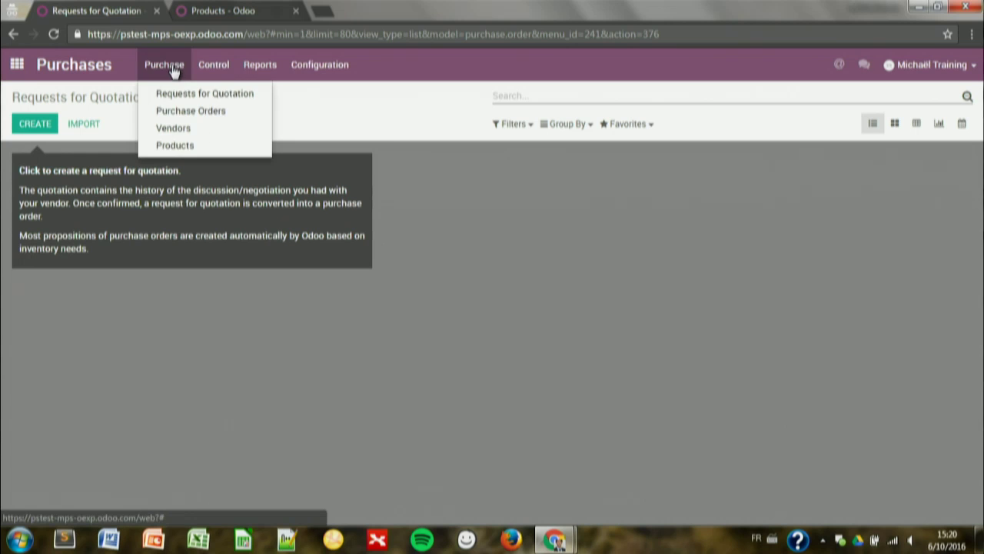
pyautogui.click(174, 129)
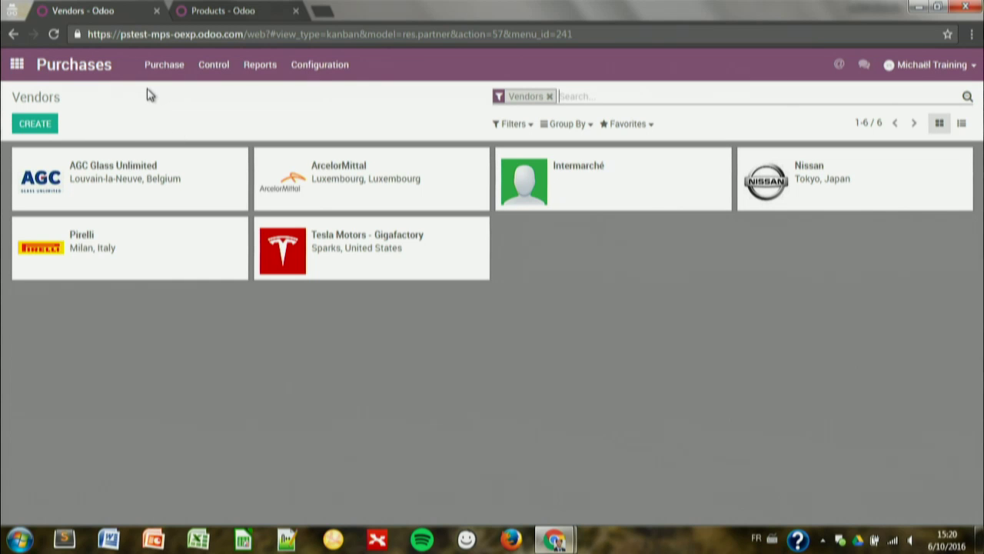
pyautogui.click(20, 66)
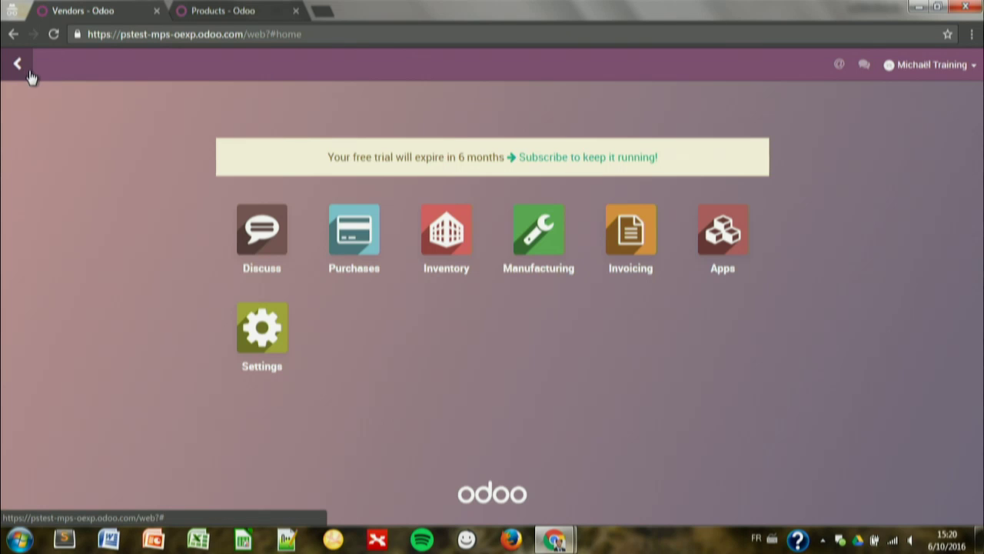
pyautogui.click(549, 230)
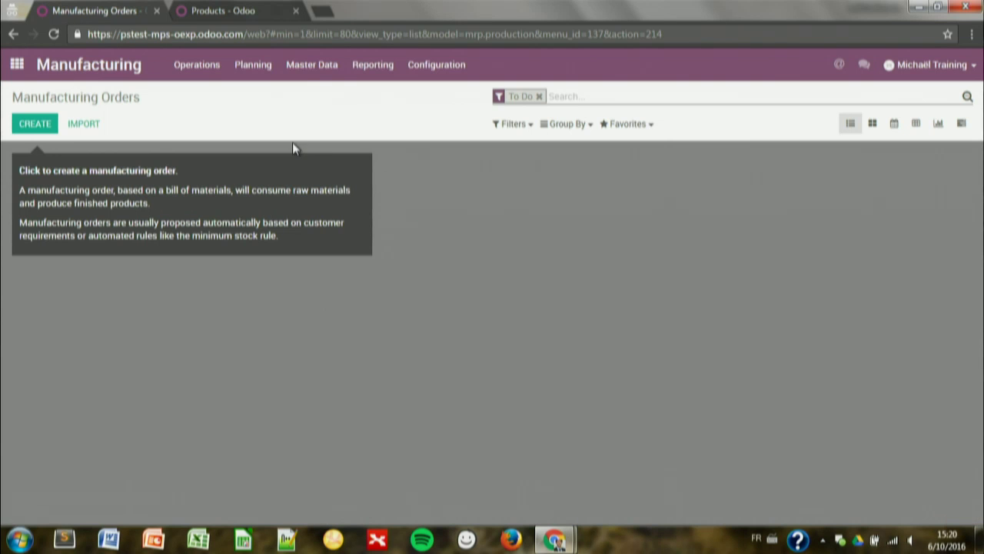
# Review the Chassis product's 7.00-day manufacturing lead time and list its bills of materials
pyautogui.click(314, 66)
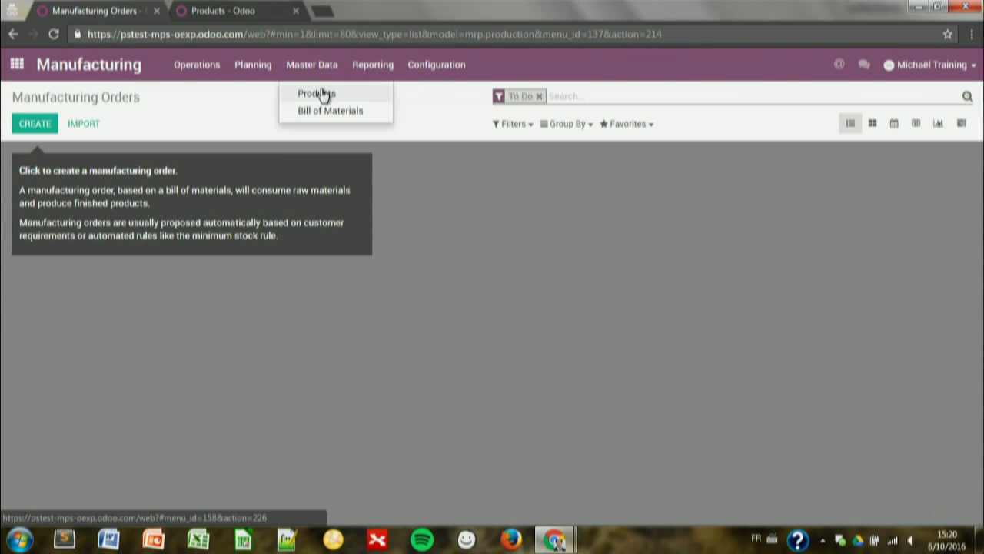
pyautogui.click(323, 93)
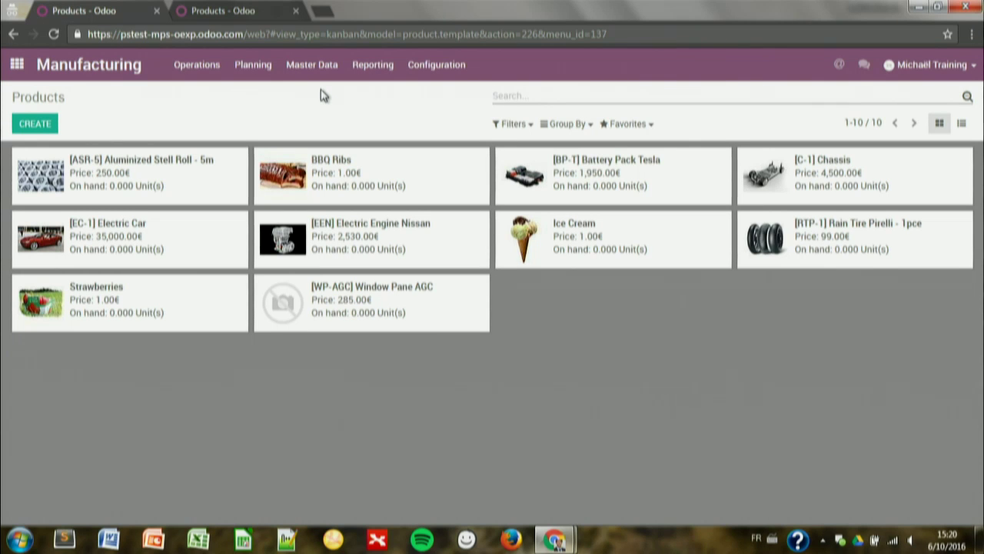
pyautogui.click(846, 173)
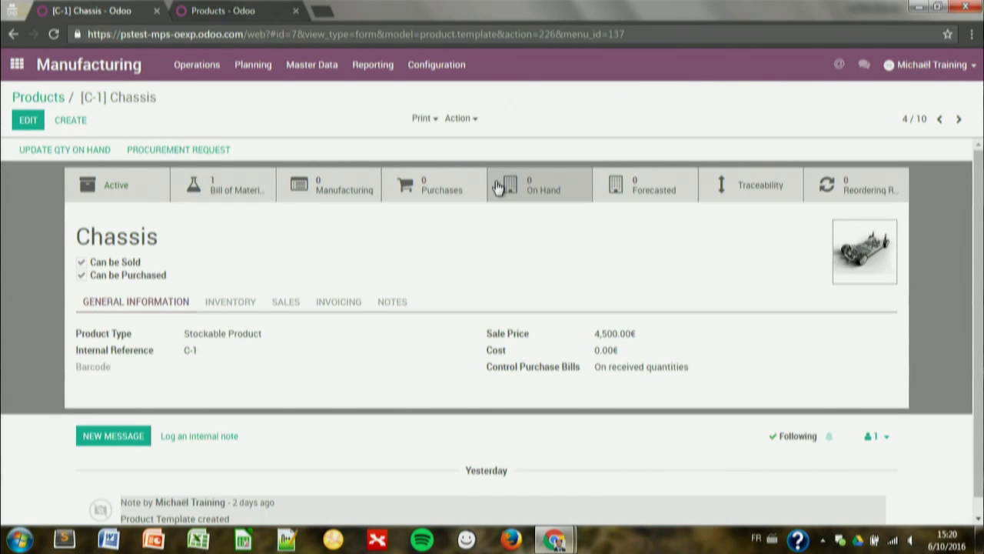
pyautogui.click(297, 301)
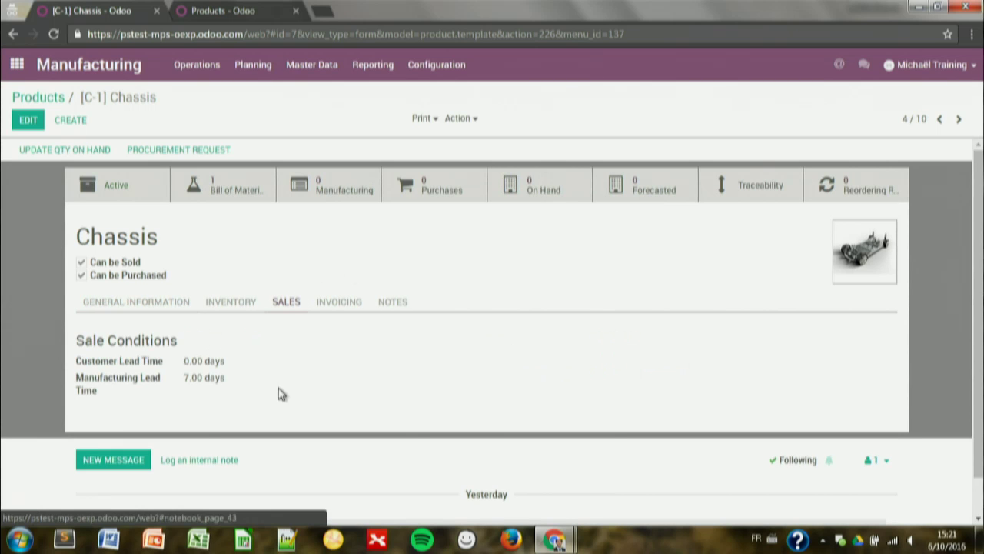
pyautogui.moveTo(226, 376); pyautogui.dragTo(185, 382)
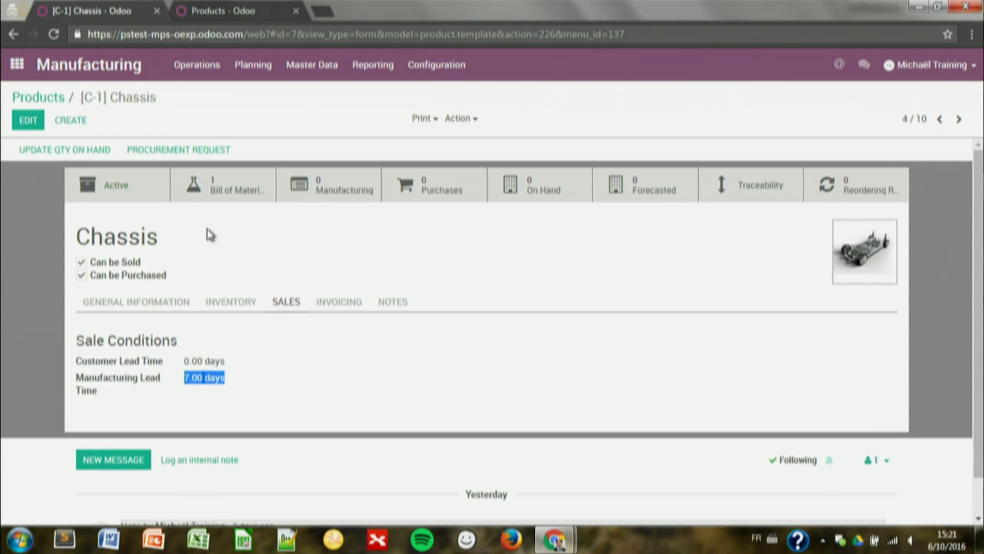
pyautogui.click(218, 196)
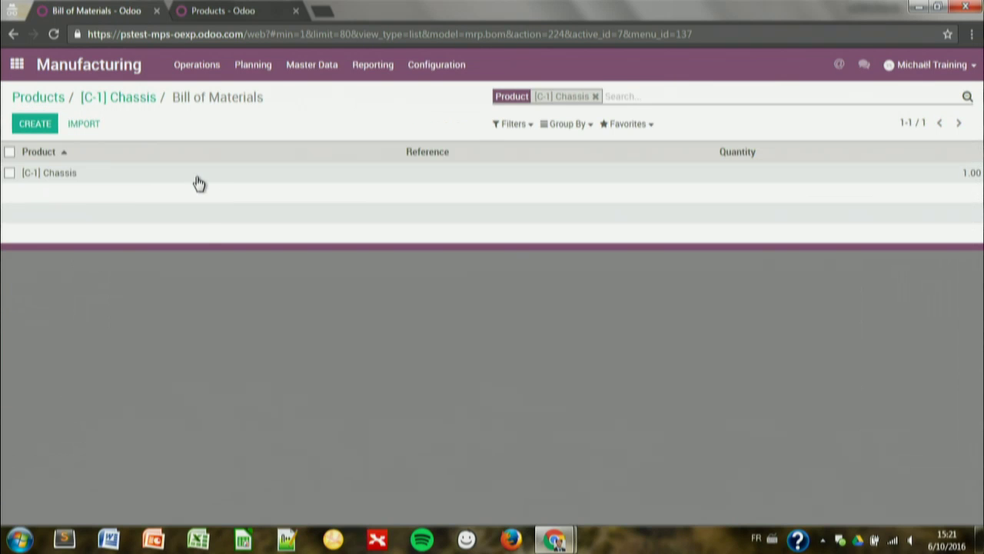
# Inspect the Chassis bill of materials, then return to the product catalogue
pyautogui.click(196, 177)
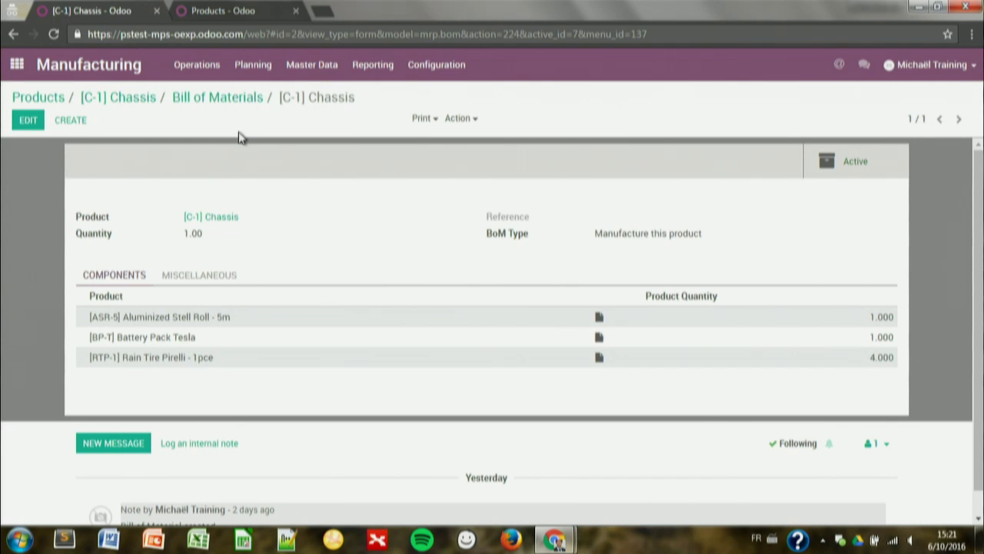
pyautogui.click(234, 100)
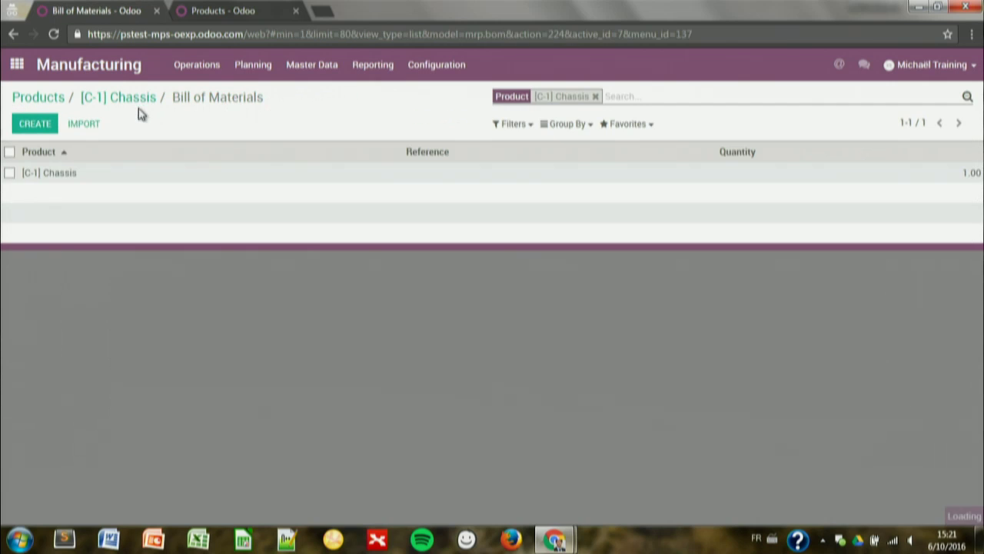
pyautogui.click(136, 101)
pyautogui.click(58, 100)
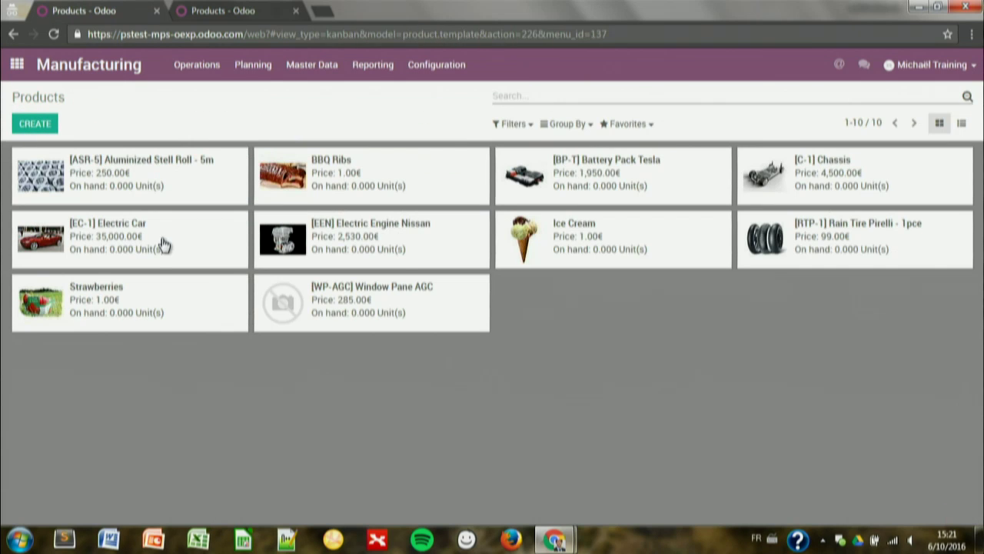
# Review the Electric Car bill of materials and components, then return to Products
pyautogui.click(165, 246)
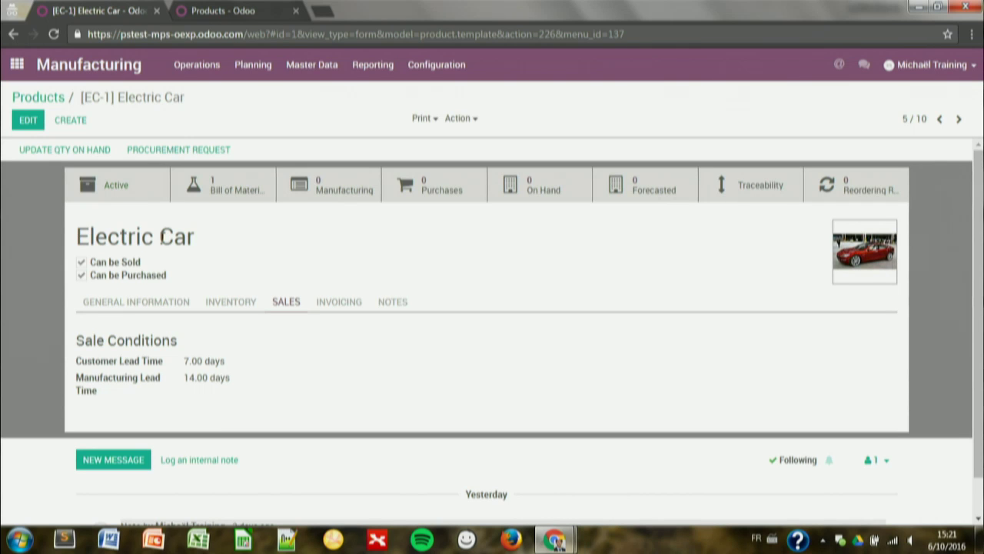
pyautogui.click(220, 189)
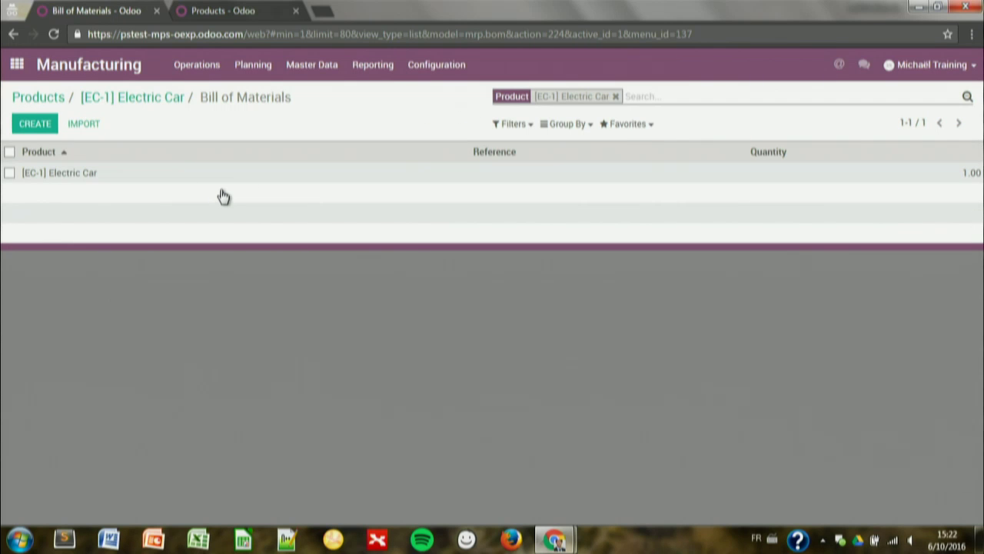
pyautogui.click(163, 176)
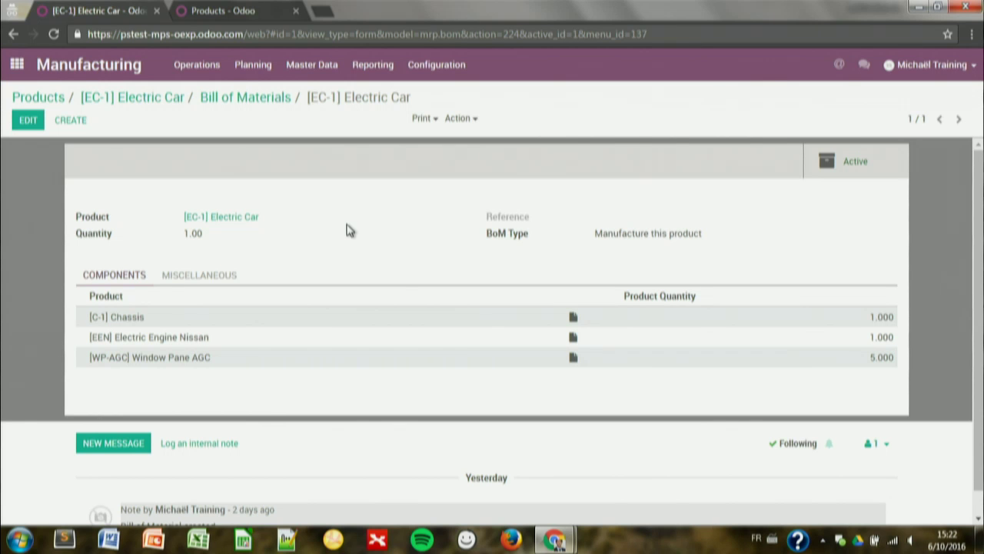
pyautogui.click(257, 98)
pyautogui.click(169, 99)
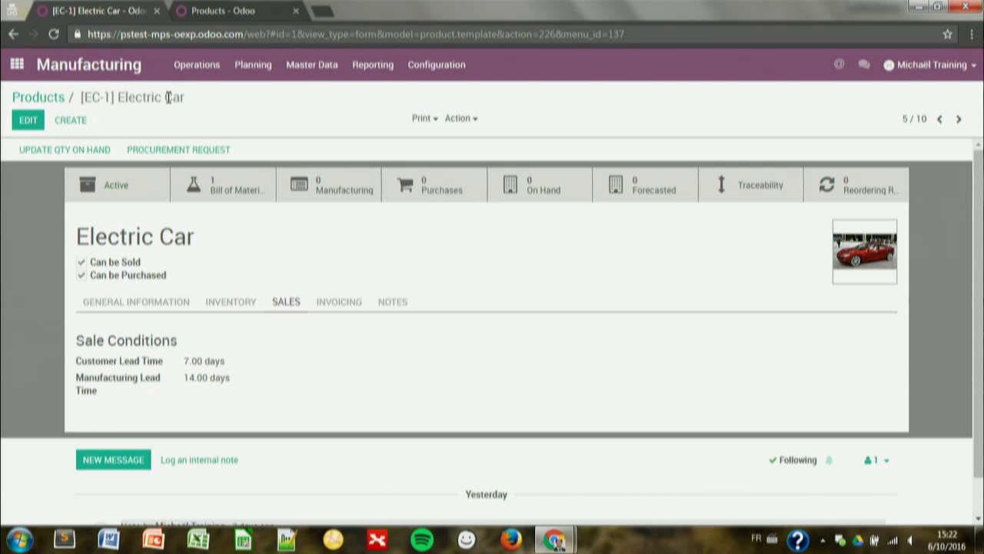
pyautogui.click(36, 98)
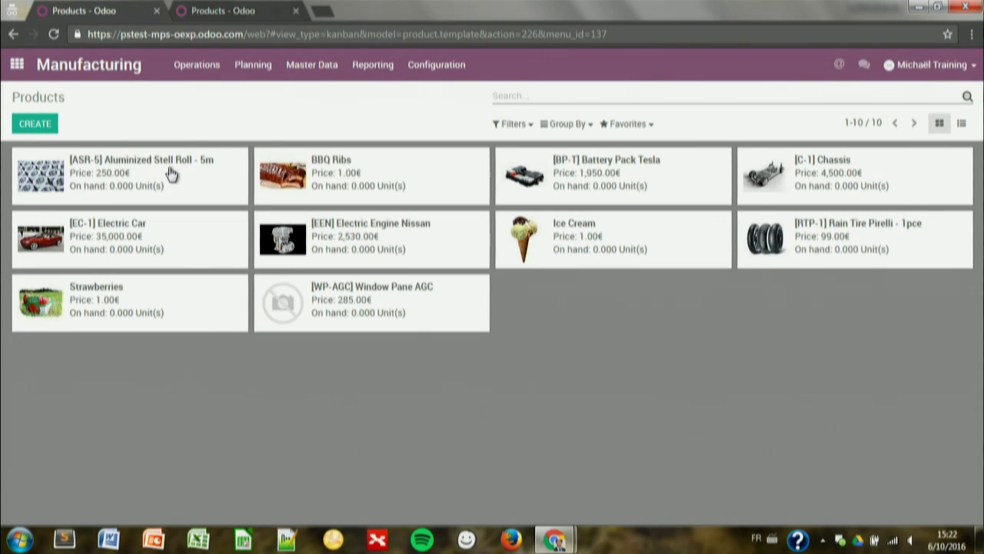
# Check Aluminized Stell Roll's Buy route and ArcelorMittal's 7-day delivery lead time
pyautogui.click(172, 170)
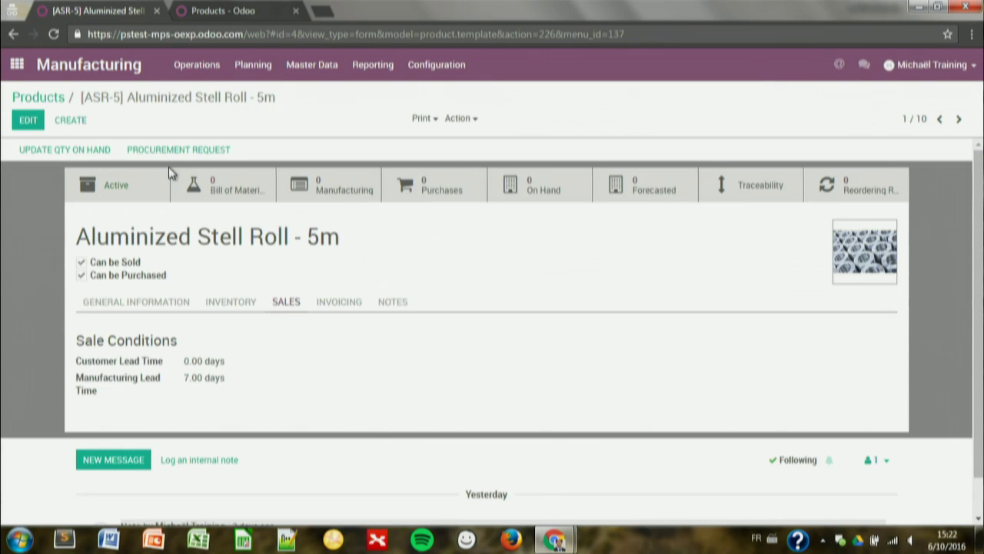
pyautogui.click(231, 302)
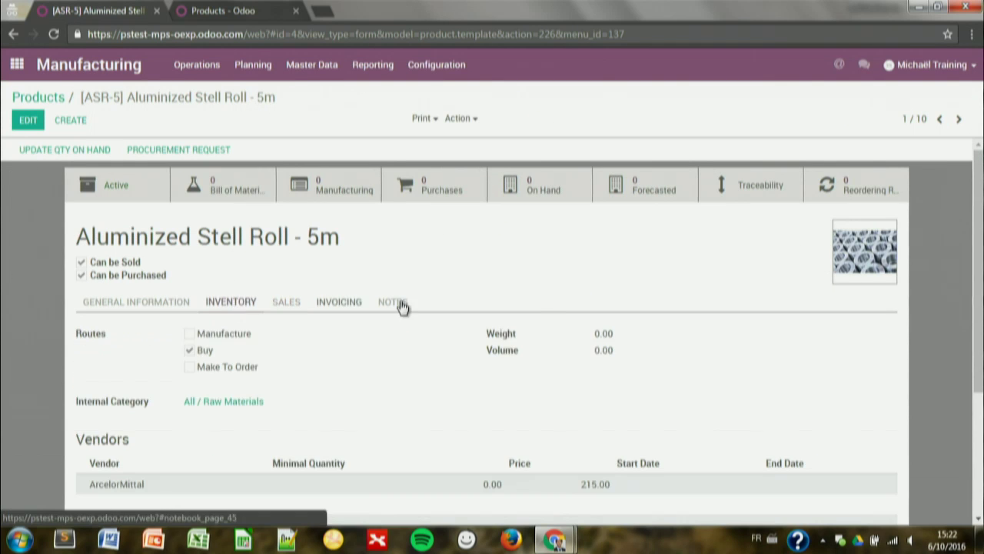
pyautogui.scroll(-3, 539, 314)
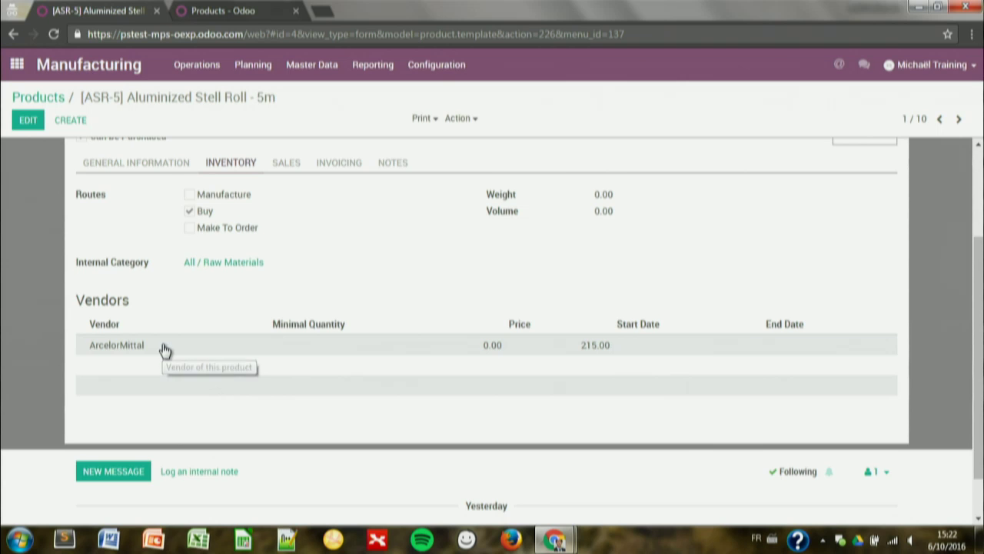
pyautogui.click(165, 350)
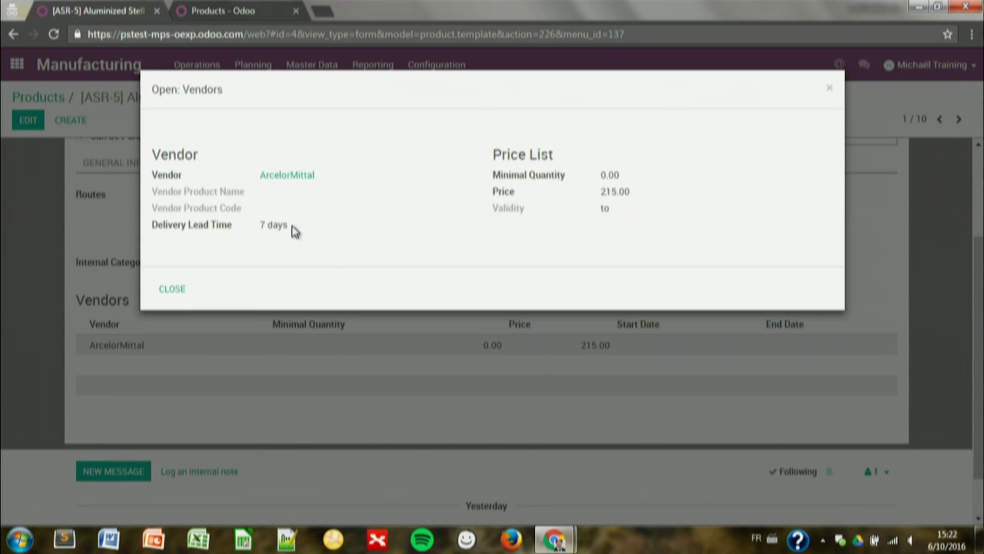
pyautogui.moveTo(291, 226); pyautogui.dragTo(261, 225)
pyautogui.click(831, 90)
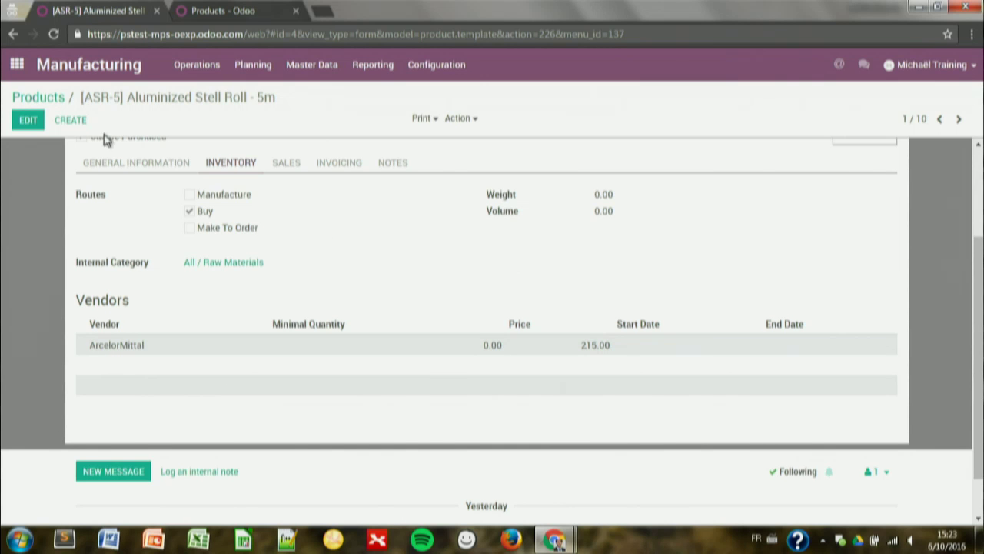
pyautogui.click(46, 98)
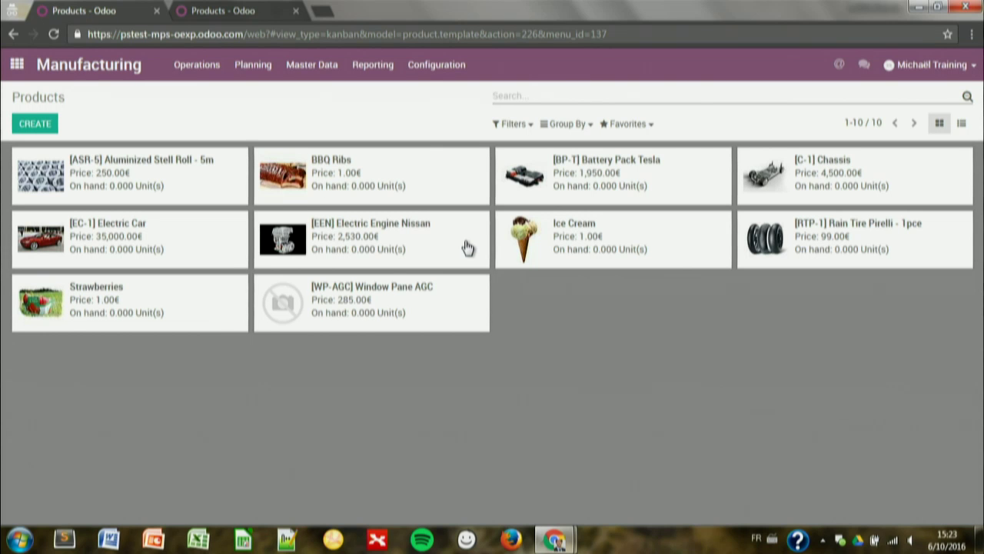
# Open the Master Production Schedule and scroll through its product rows
pyautogui.click(372, 65)
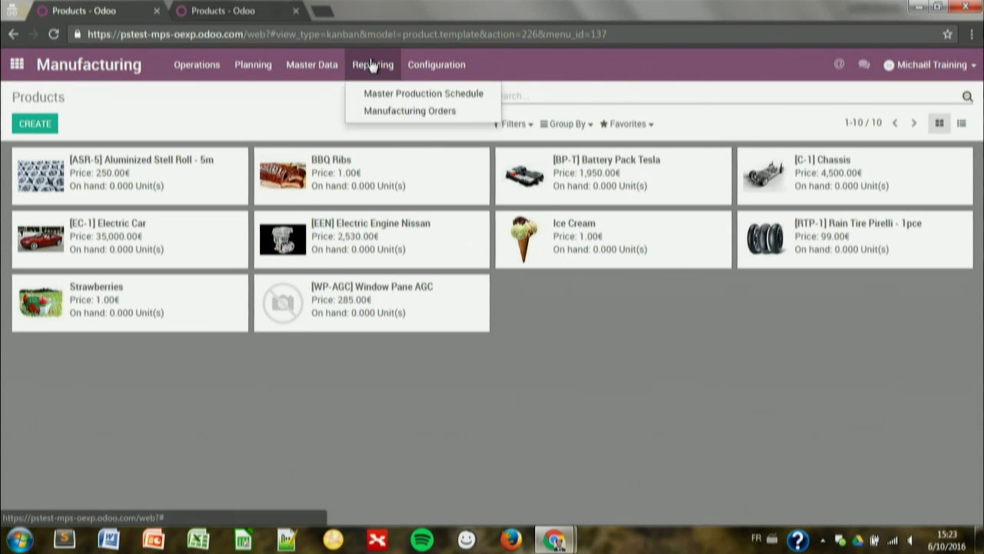
pyautogui.click(384, 96)
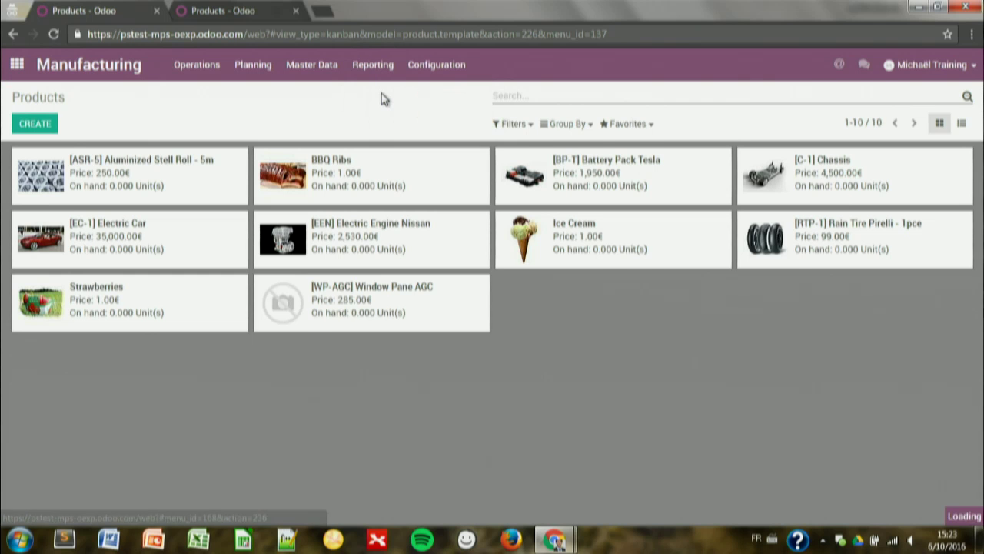
pyautogui.scroll(-4, 355, 211)
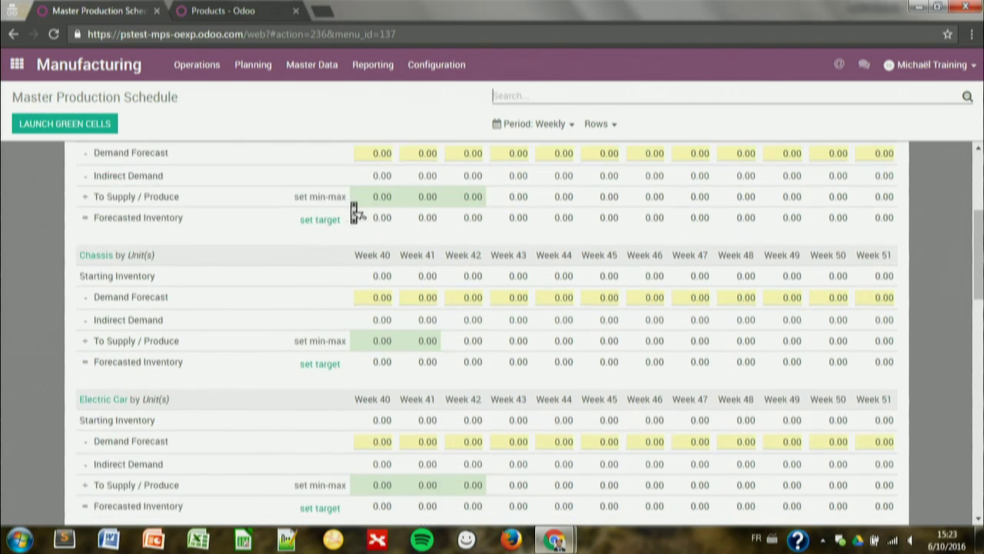
pyautogui.scroll(-8, 356, 211)
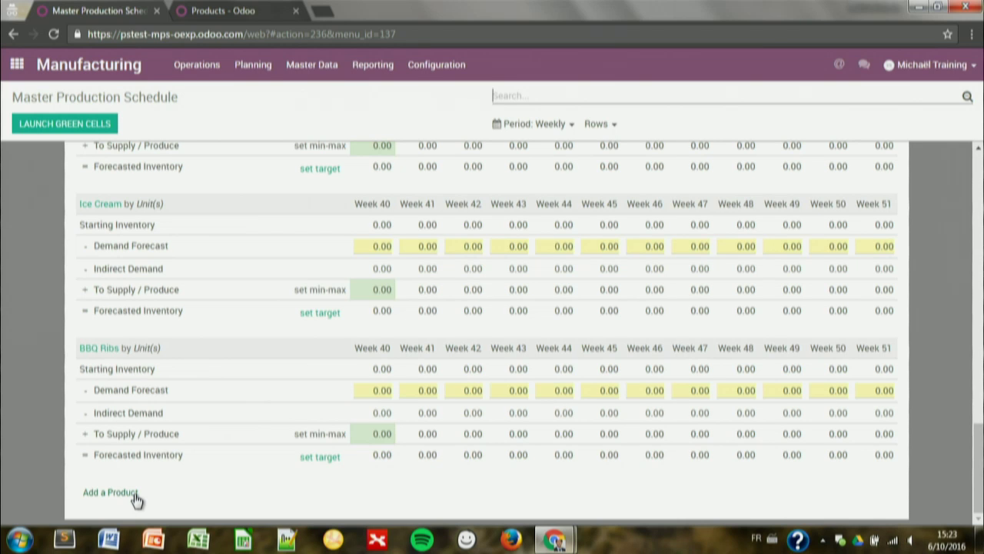
# Try adding a product to the schedule, cancel, and scroll back to the top
pyautogui.click(136, 496)
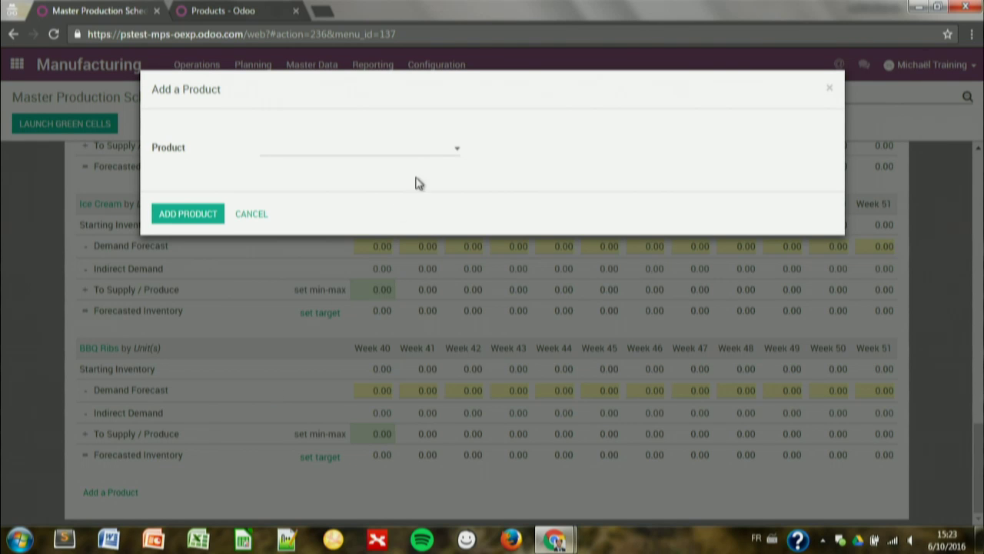
pyautogui.click(432, 154)
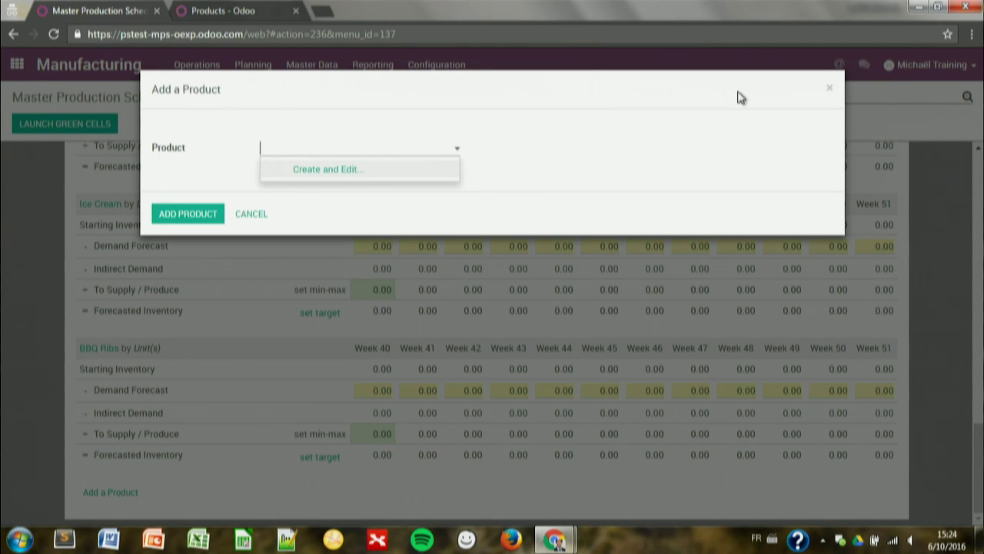
pyautogui.click(831, 91)
pyautogui.scroll(10, 489, 225)
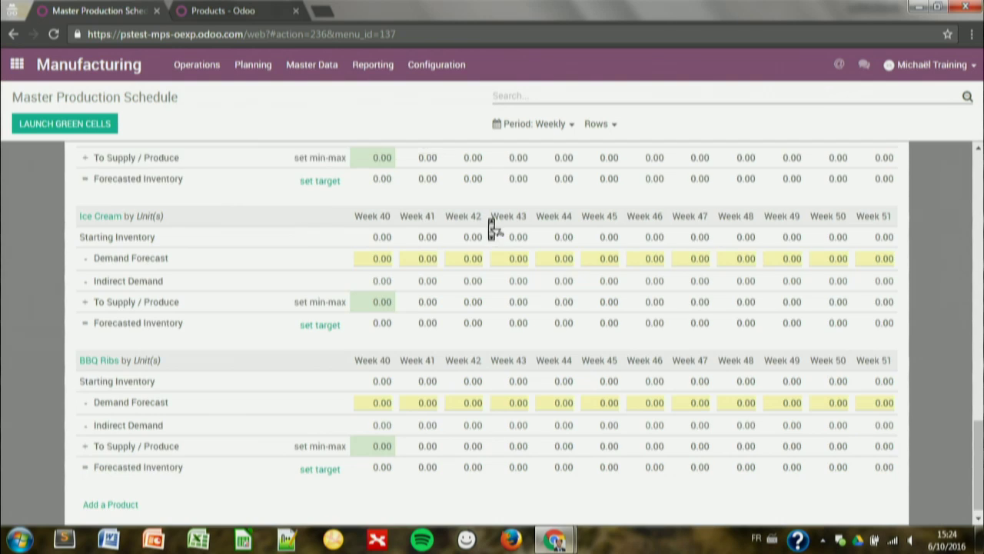
pyautogui.scroll(1, 493, 227)
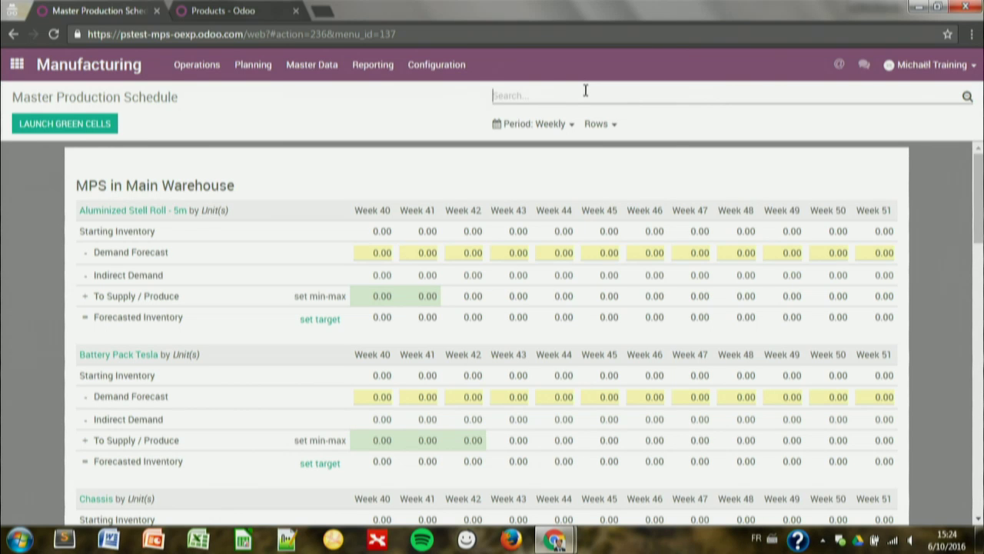
# Filter the schedule to the All / Raw Materials internal category
pyautogui.write('a')
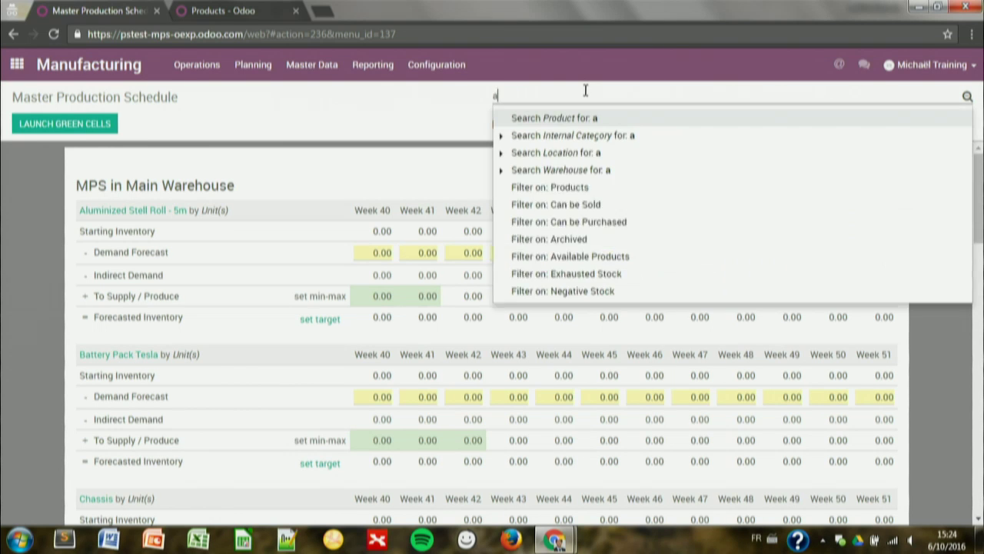
pyautogui.write('l')
pyautogui.press('BackSpace')
pyautogui.press('BackSpace')
pyautogui.write('raw')
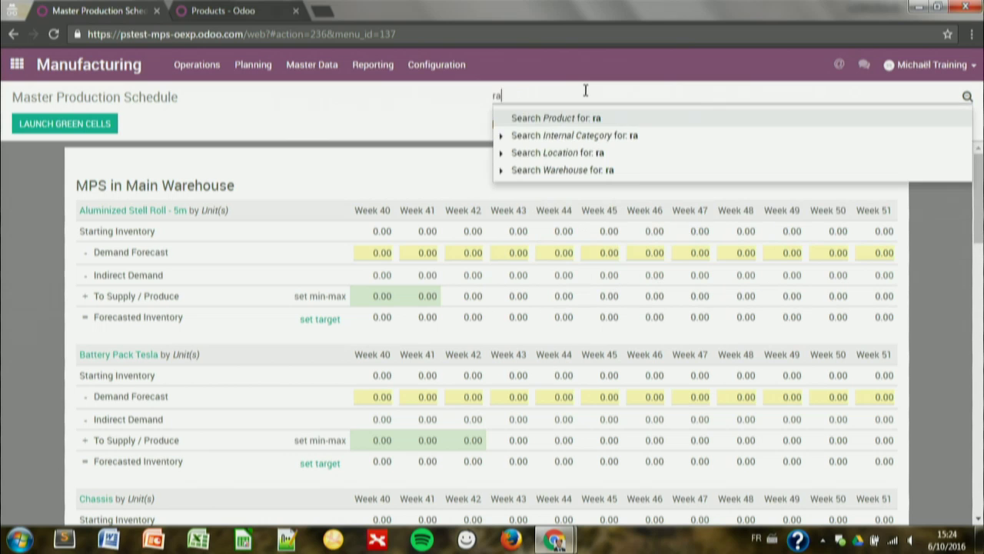
pyautogui.press('Down')
pyautogui.press('Down')
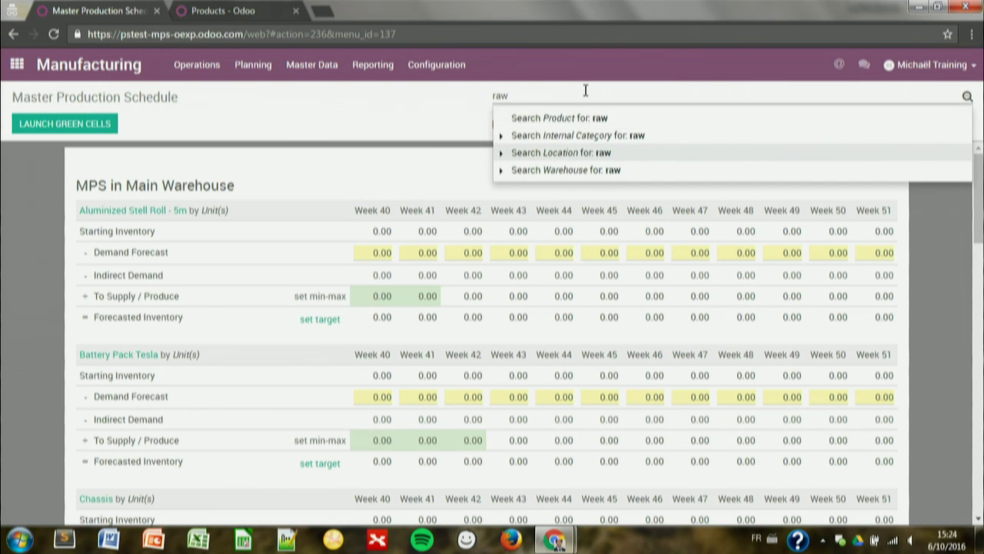
pyautogui.press('Up')
pyautogui.press('Right')
pyautogui.press('Down')
pyautogui.press('Return')
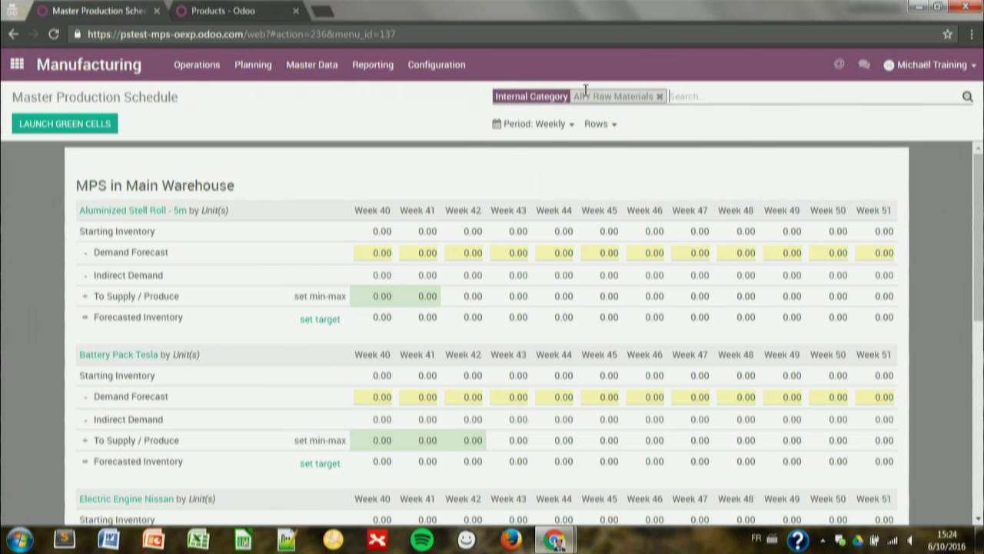
# Add All / Semi-Finished to the internal category filter
pyautogui.write('semi')
pyautogui.press('Down')
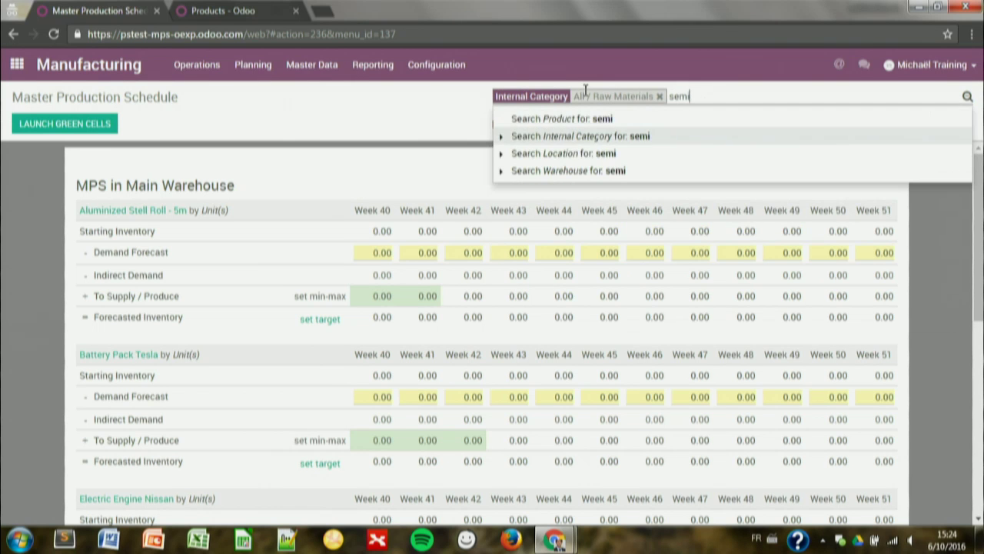
pyautogui.press('Right')
pyautogui.press('Down')
pyautogui.press('Return')
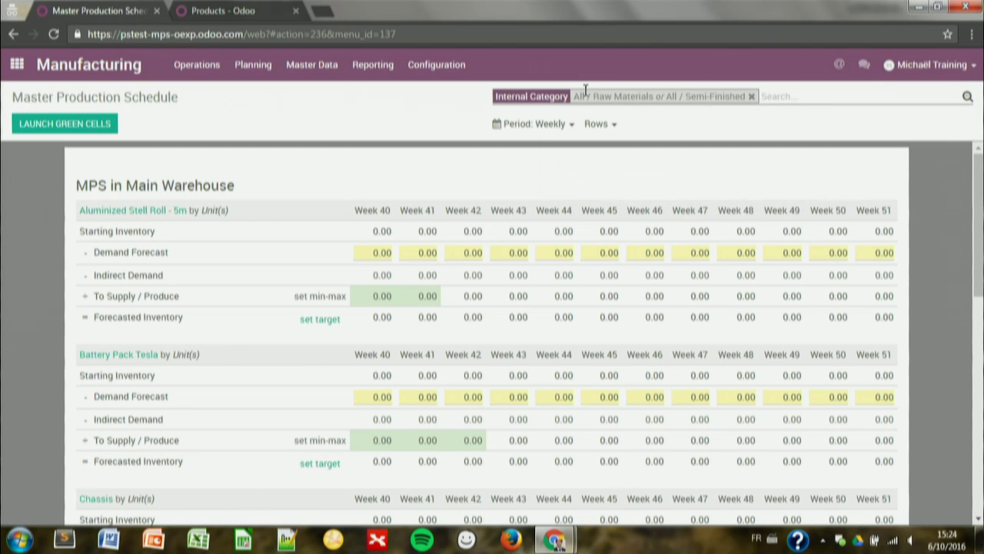
# Add All / Saleable to the internal category filter
pyautogui.write('saleable')
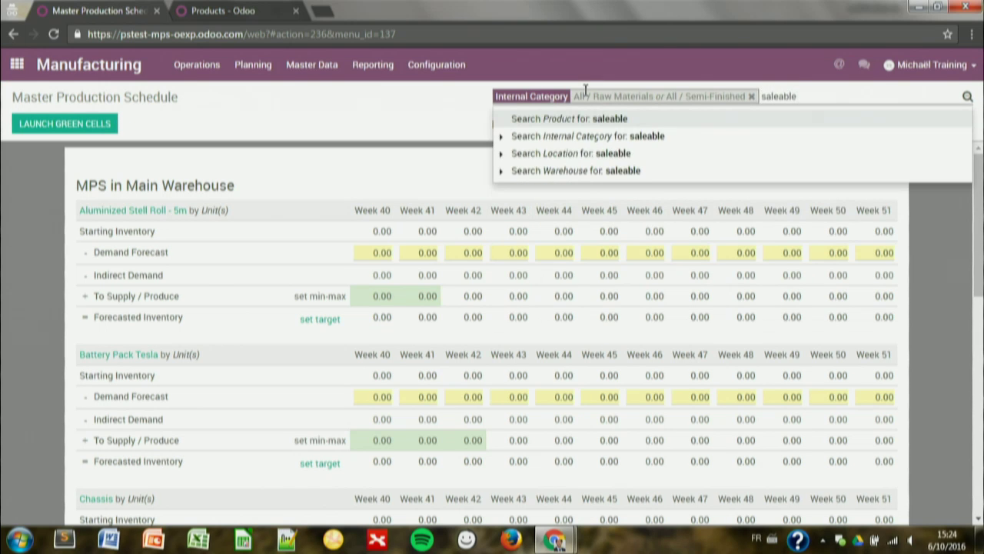
pyautogui.press('Down')
pyautogui.press('Right')
pyautogui.press('Down')
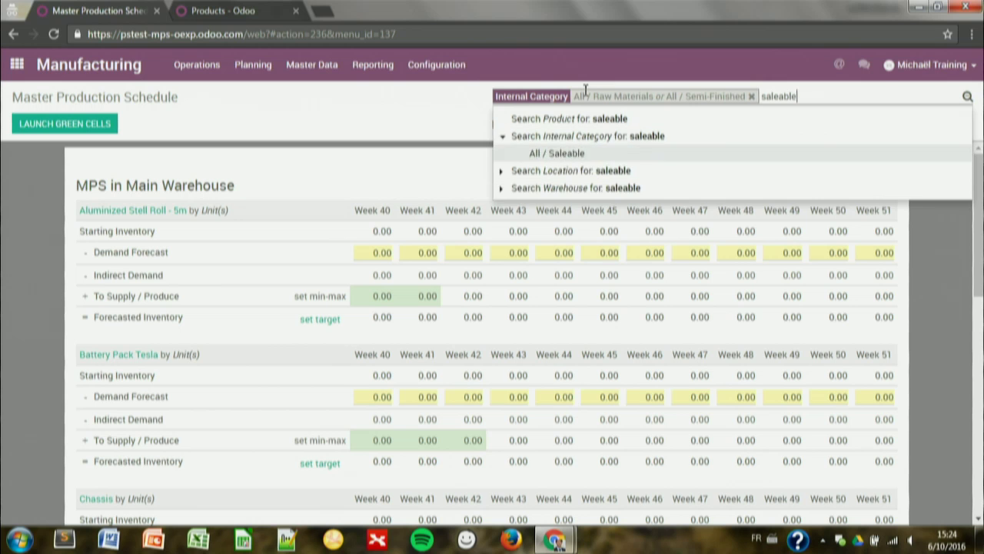
pyautogui.press('Return')
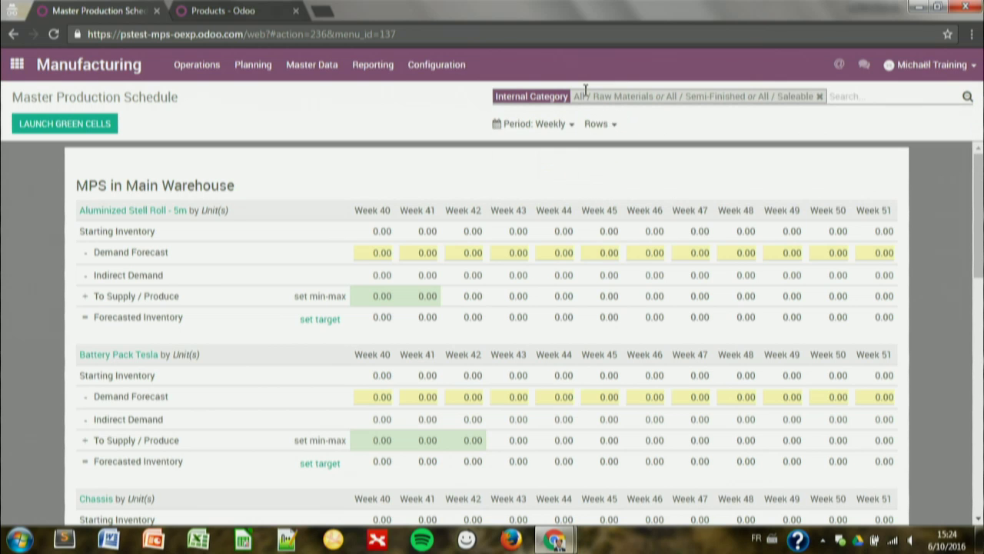
# Scroll through the filtered schedule and review the Period options
pyautogui.scroll(-1, 529, 234)
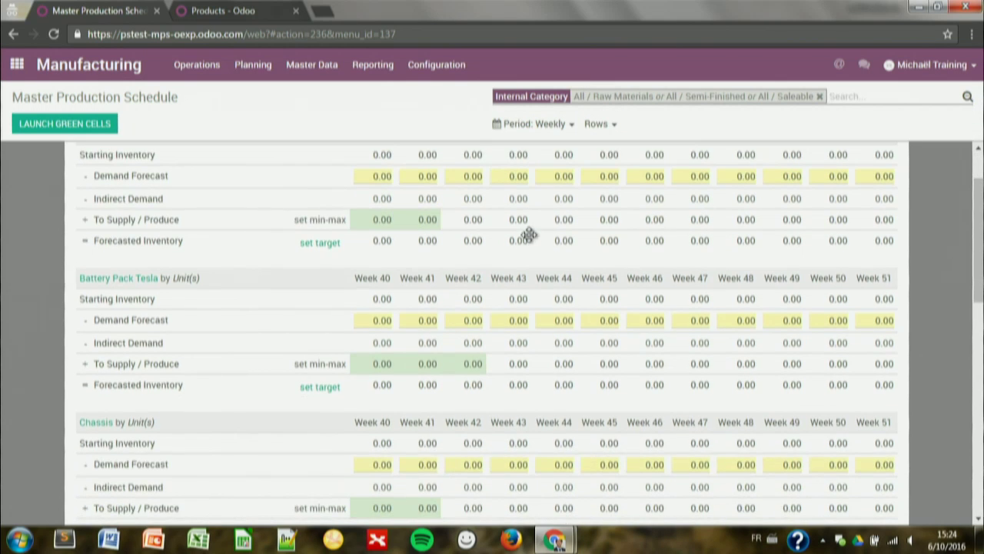
pyautogui.scroll(-5, 529, 234)
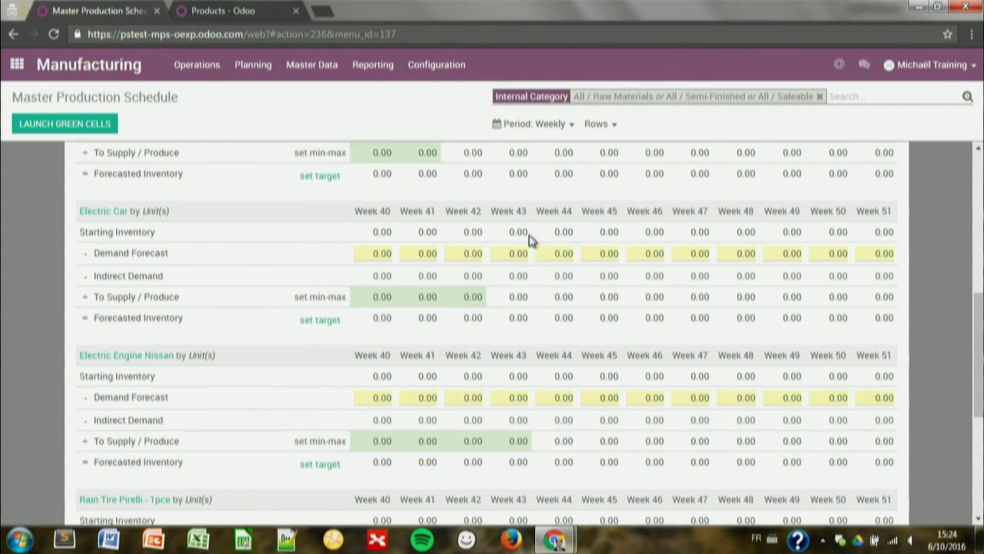
pyautogui.scroll(-4, 529, 240)
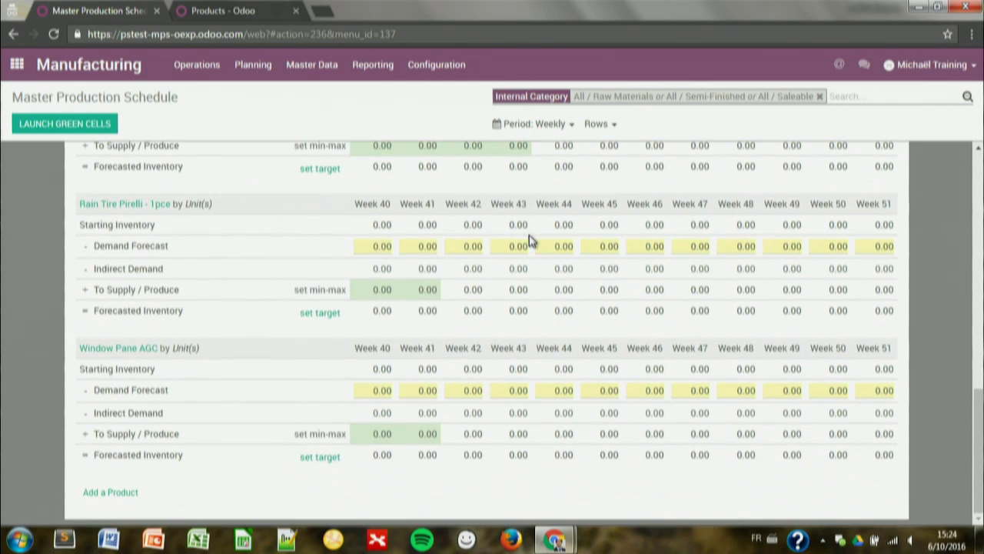
pyautogui.scroll(10, 529, 239)
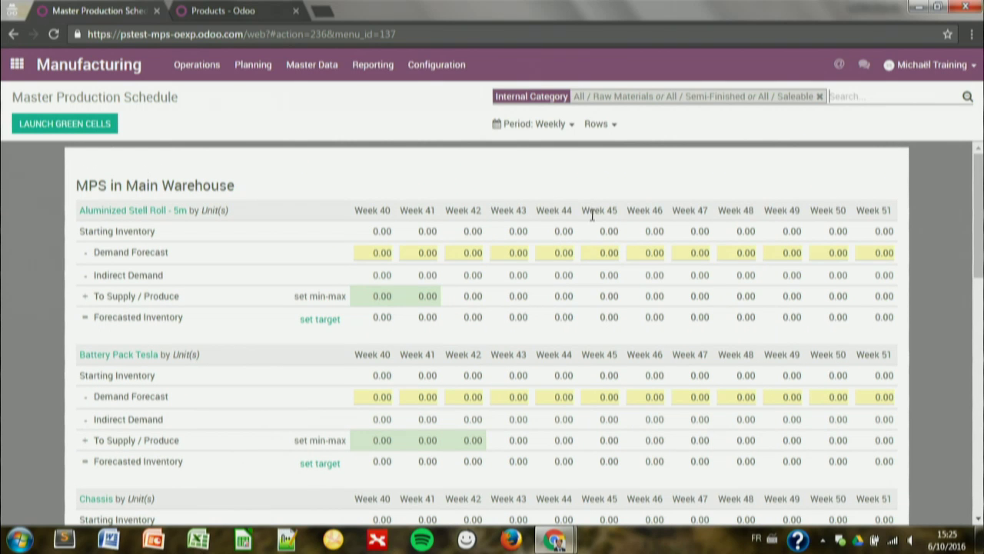
pyautogui.click(551, 127)
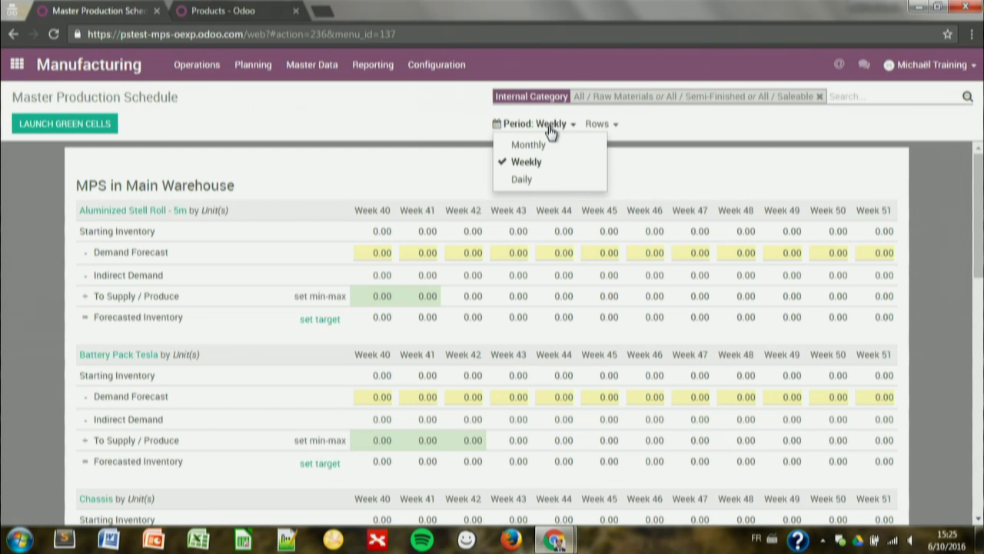
# Hide the Starting Inventory, Demand Forecast, Indirect Demand and Forecast Inventory rows
pyautogui.click(688, 158)
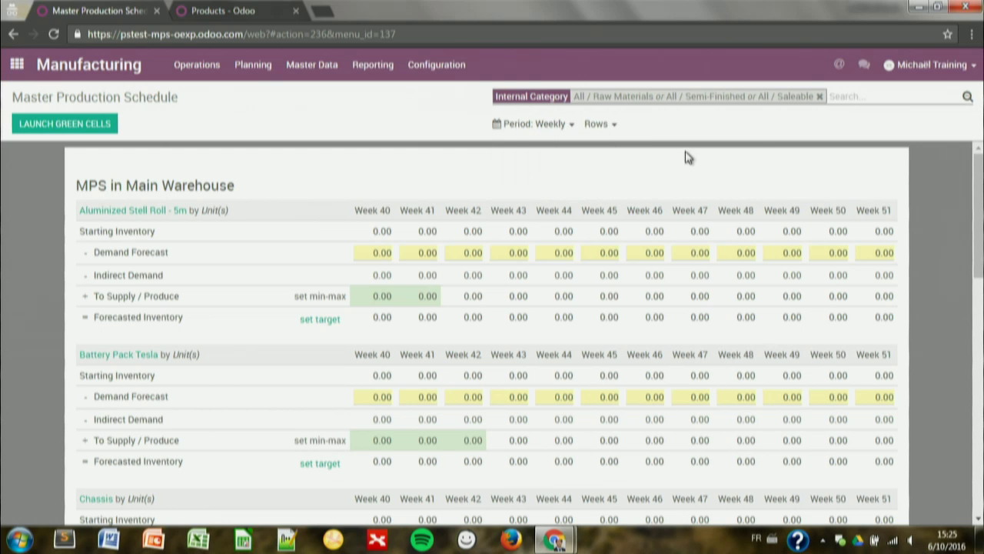
pyautogui.click(600, 127)
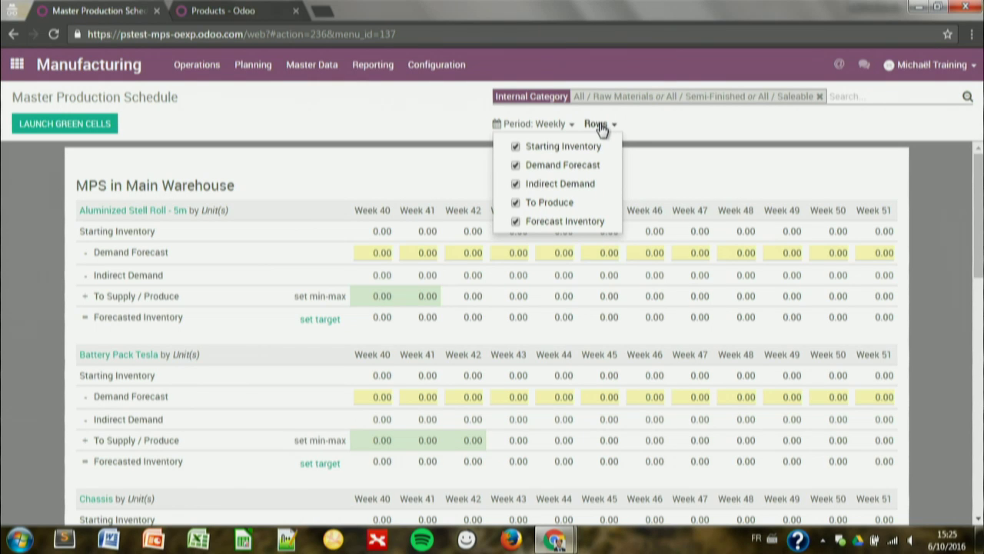
pyautogui.click(516, 146)
pyautogui.click(516, 165)
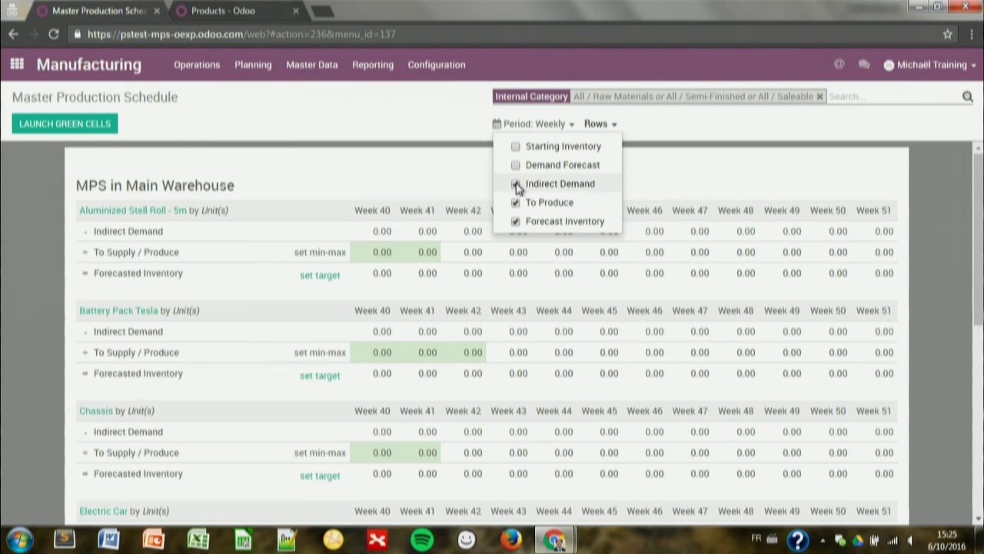
pyautogui.click(516, 184)
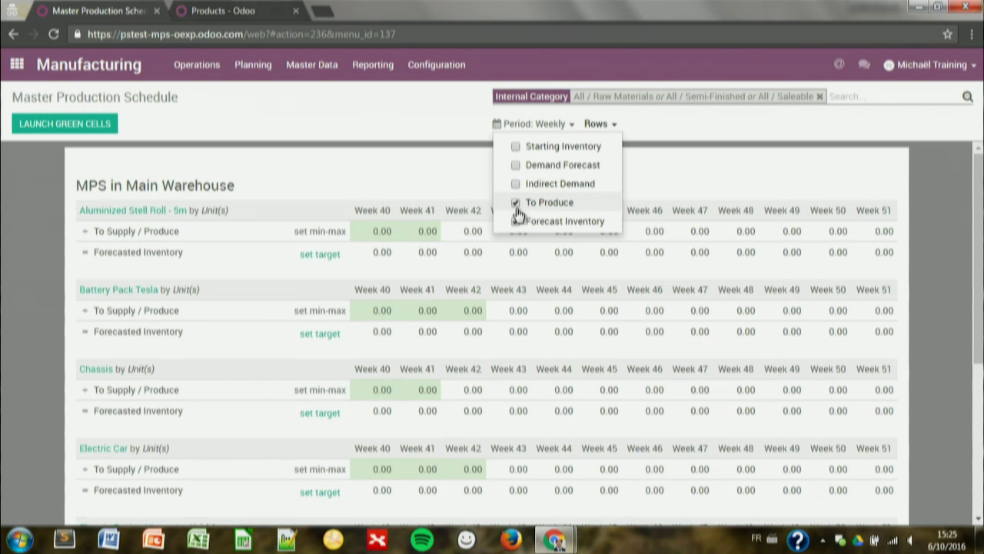
pyautogui.click(516, 221)
pyautogui.click(650, 171)
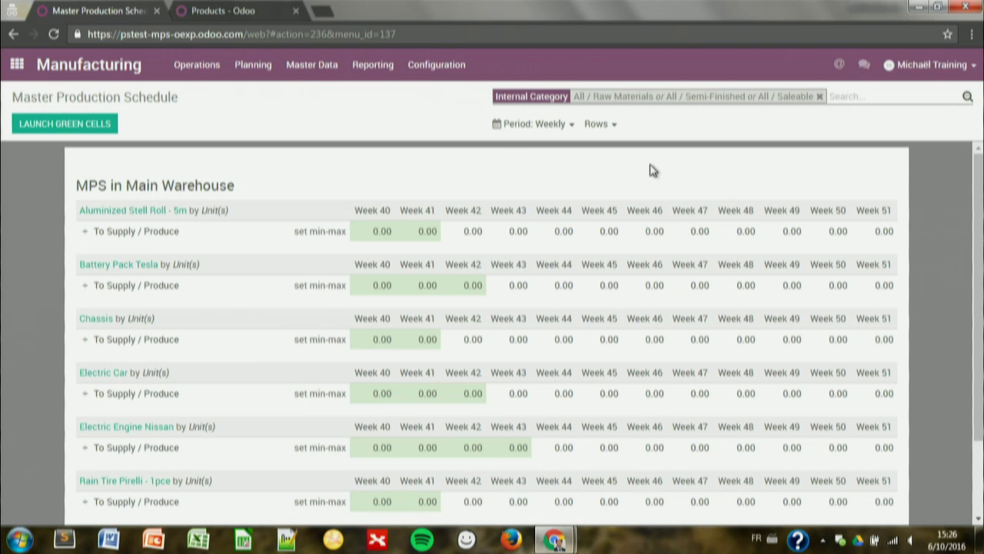
# Hide the To Supply / Produce rows and bring back Demand Forecast
pyautogui.click(602, 127)
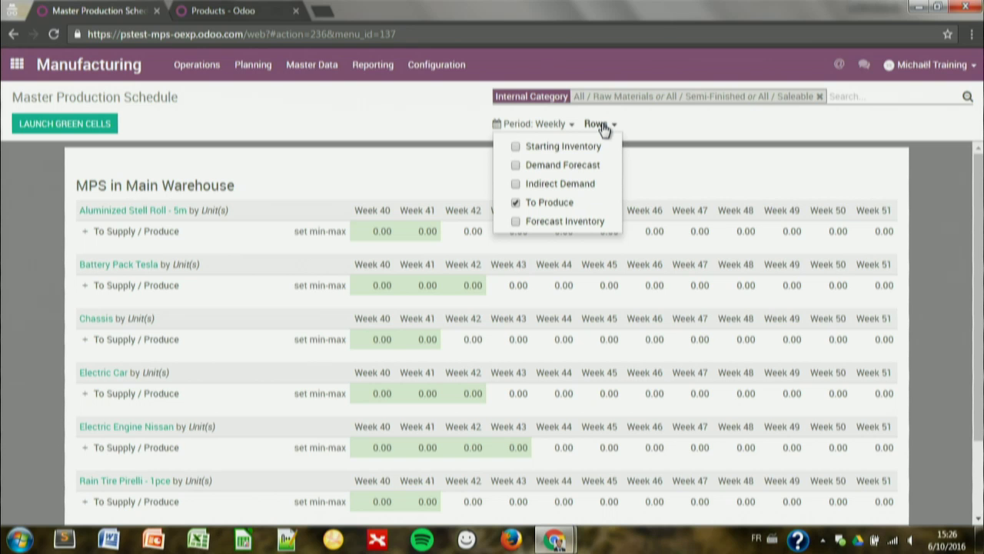
pyautogui.click(516, 204)
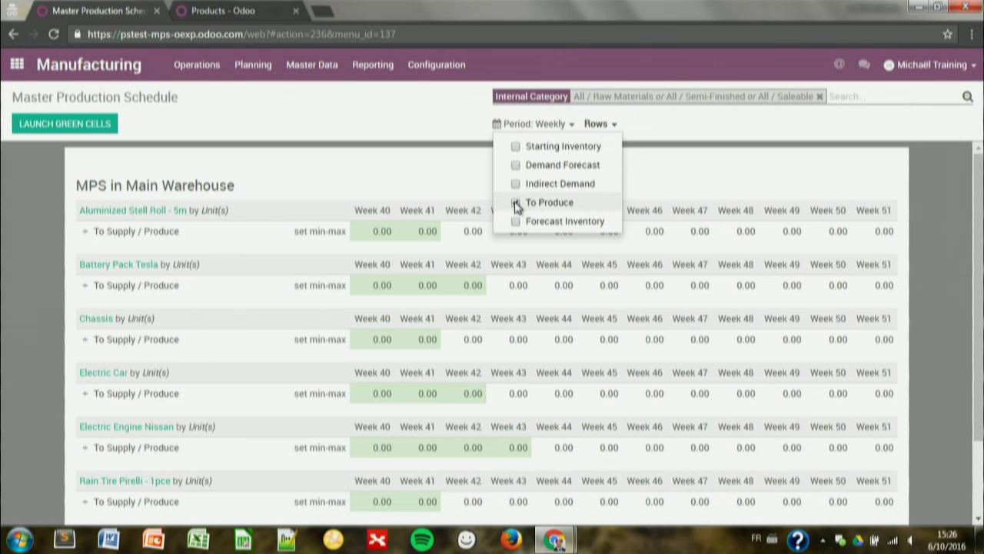
pyautogui.click(517, 165)
pyautogui.click(428, 184)
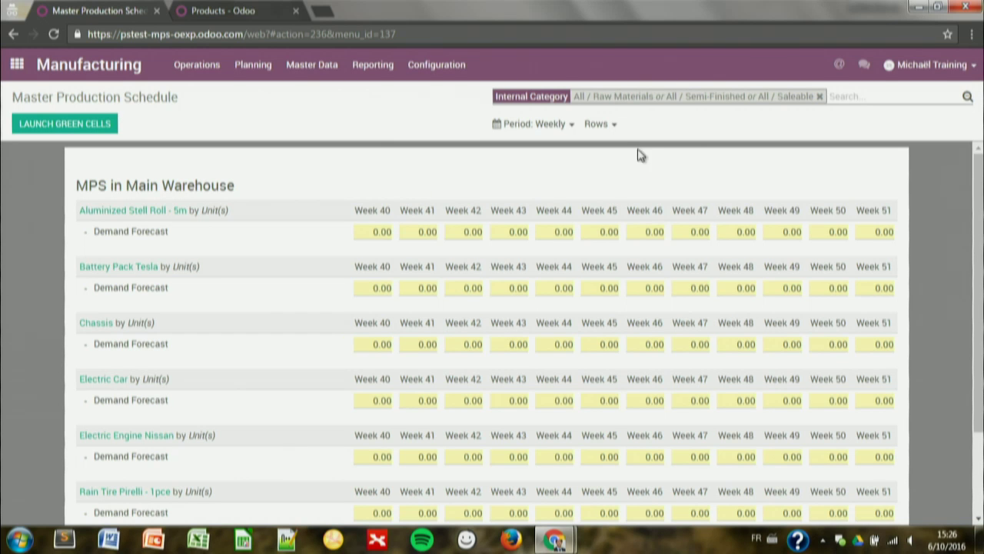
# Show the Starting Inventory, Indirect Demand, To Produce and Forecast Inventory rows
pyautogui.click(611, 131)
pyautogui.click(515, 146)
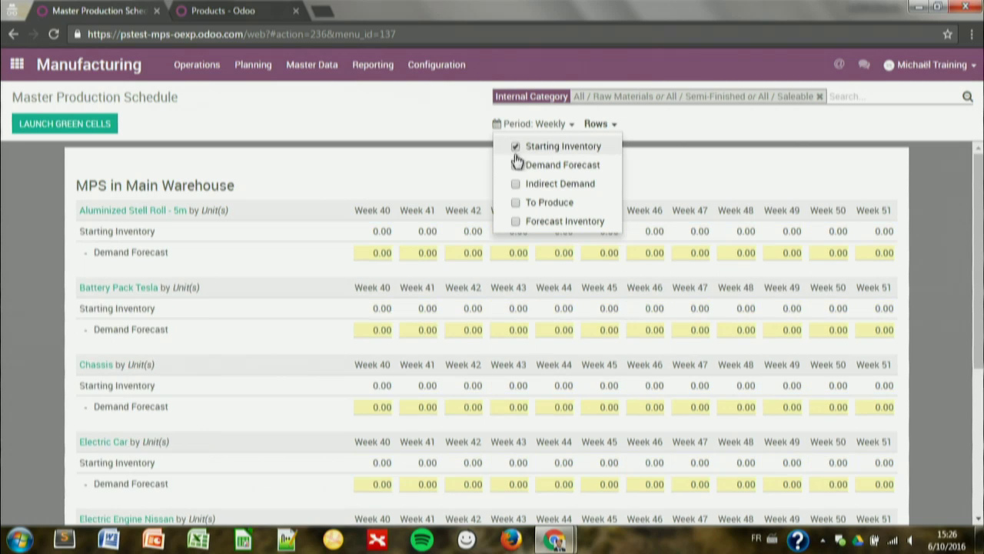
pyautogui.click(515, 184)
pyautogui.click(516, 202)
pyautogui.click(517, 221)
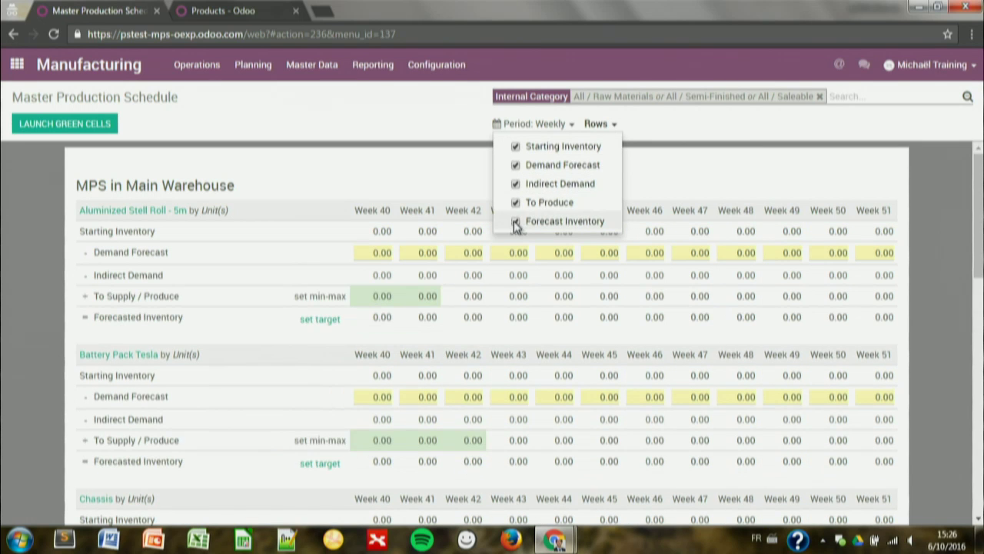
pyautogui.click(442, 173)
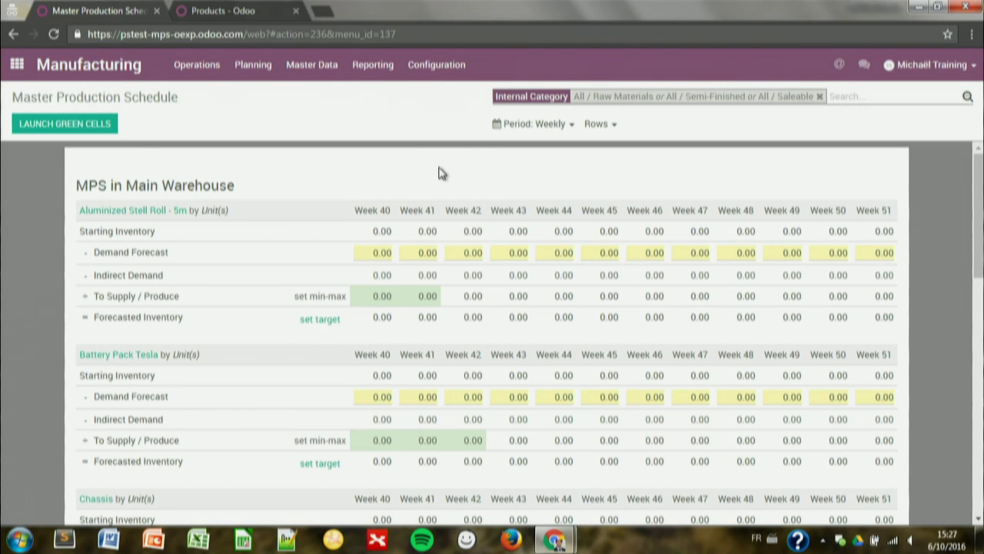
pyautogui.scroll(-3, 442, 173)
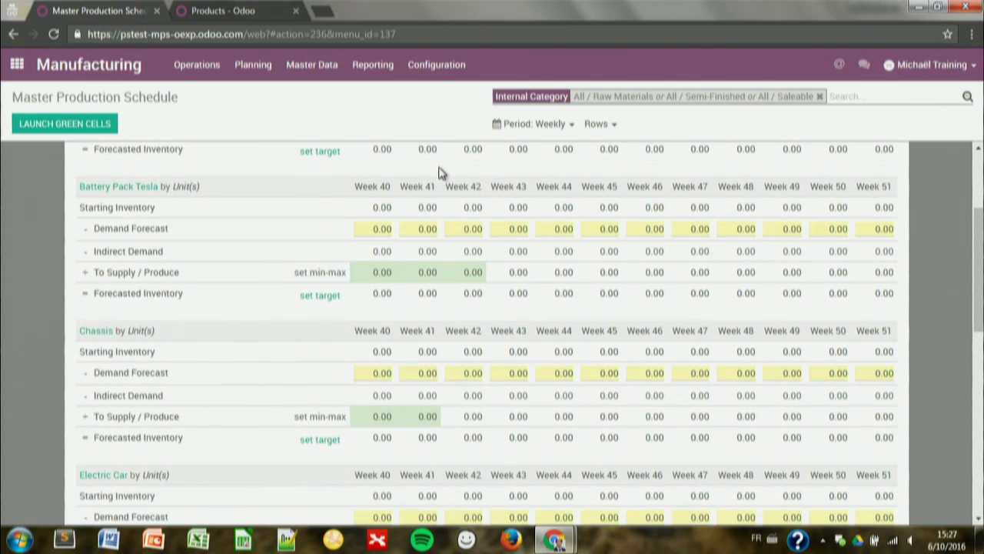
pyautogui.scroll(-1, 442, 173)
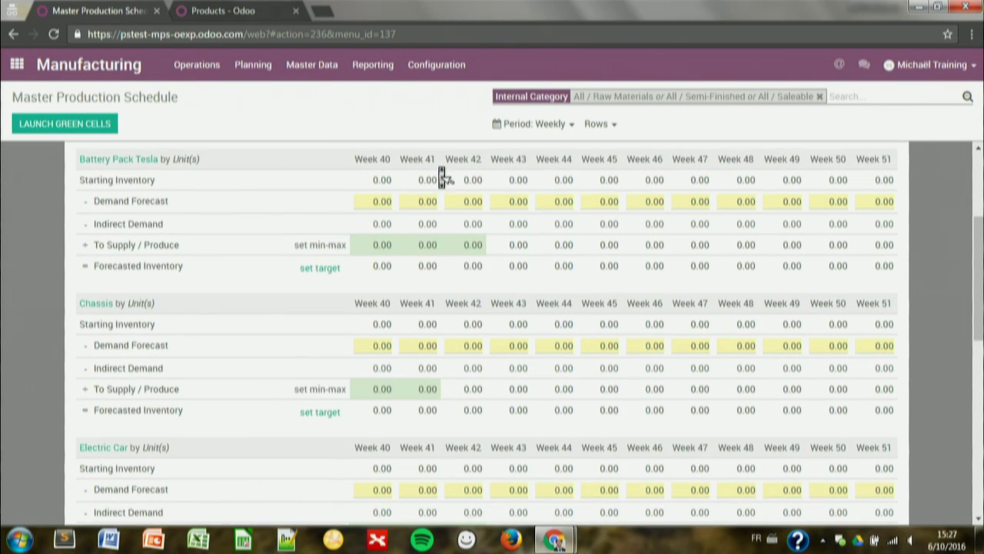
pyautogui.scroll(-2, 442, 173)
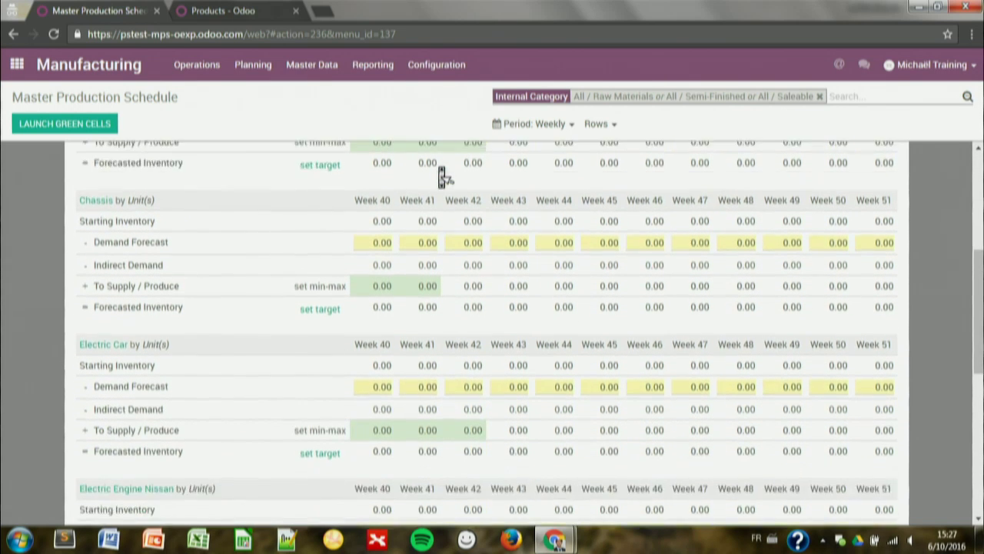
pyautogui.scroll(-2, 443, 176)
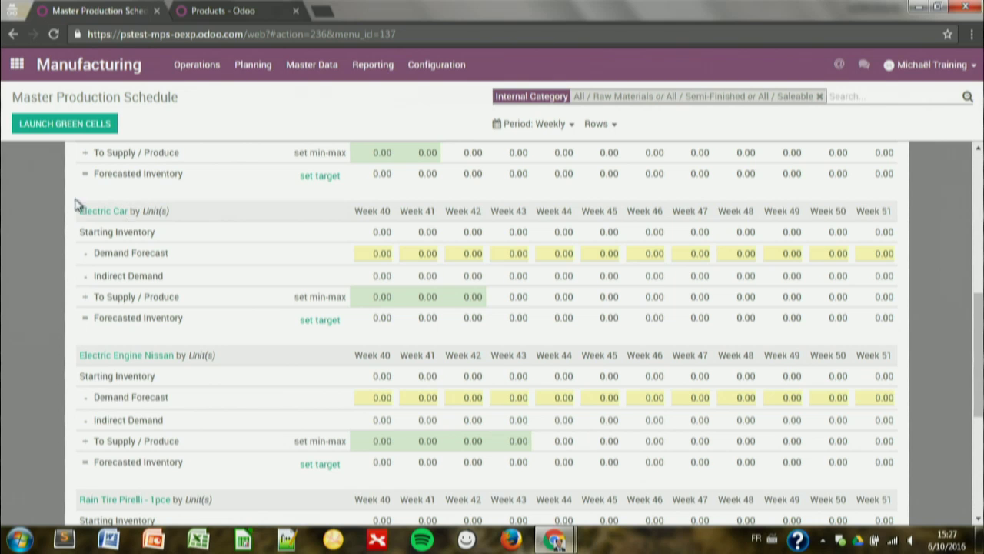
# Give Electric Car a Maximum to Supply of 50 and Forecasted Target of 10, and save
pyautogui.click(306, 300)
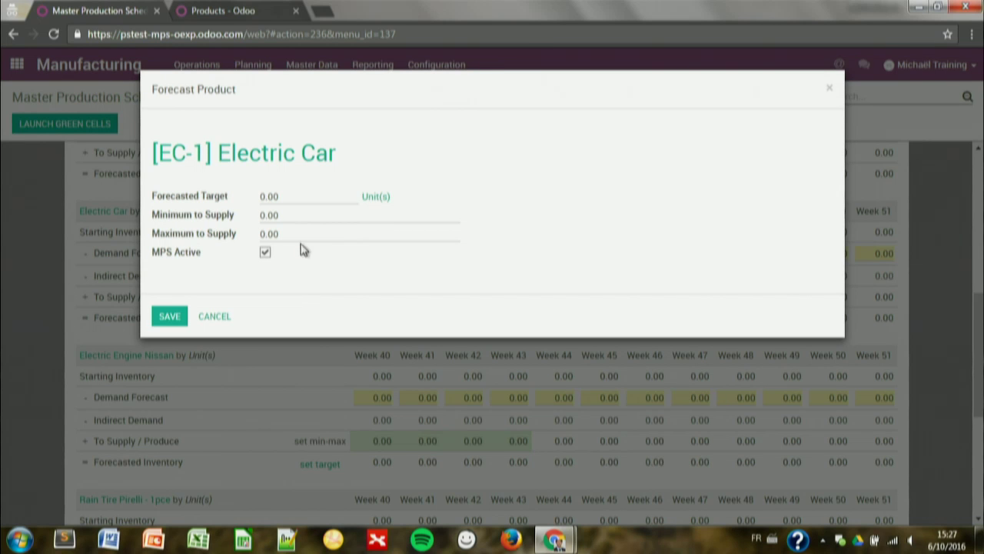
pyautogui.moveTo(285, 234); pyautogui.dragTo(238, 240)
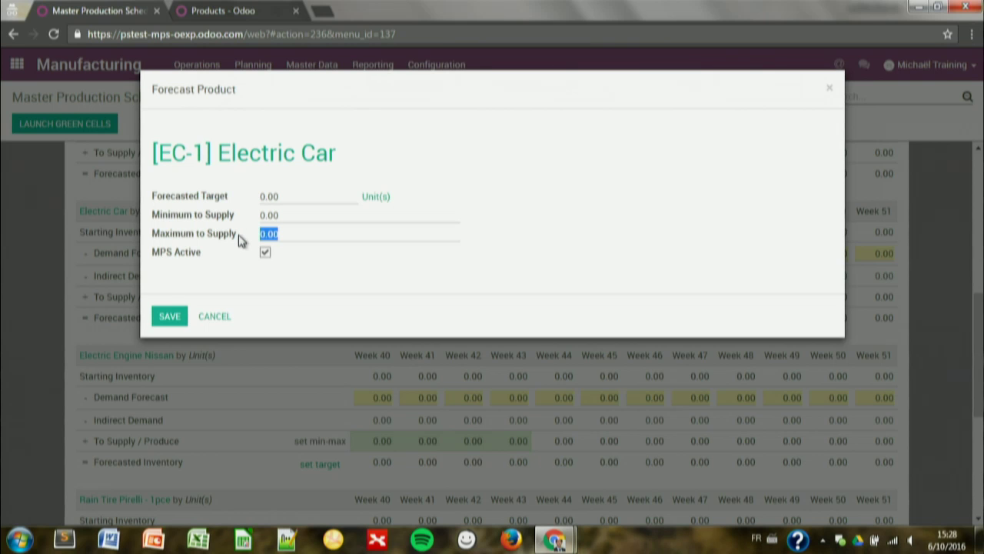
pyautogui.write('50')
pyautogui.moveTo(291, 196); pyautogui.dragTo(269, 197)
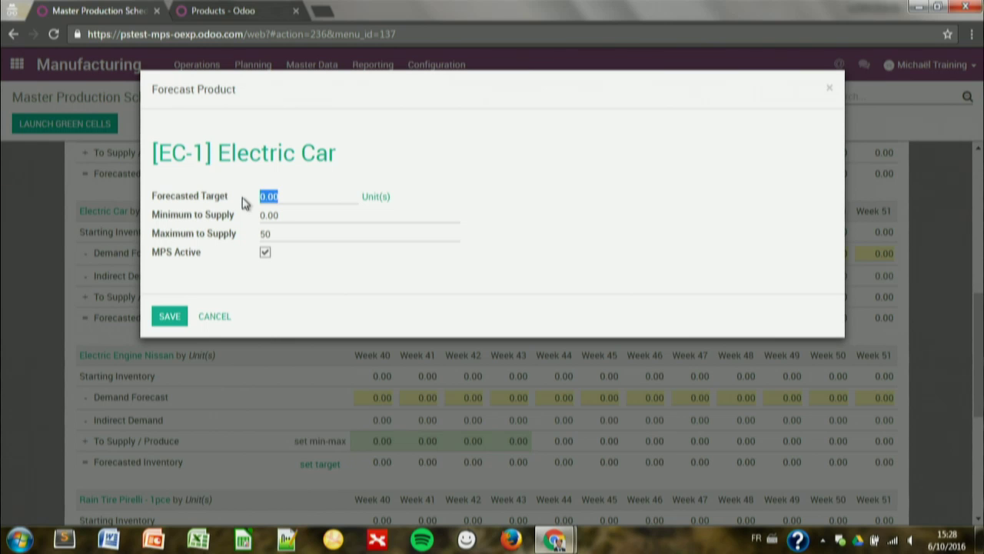
pyautogui.write('10')
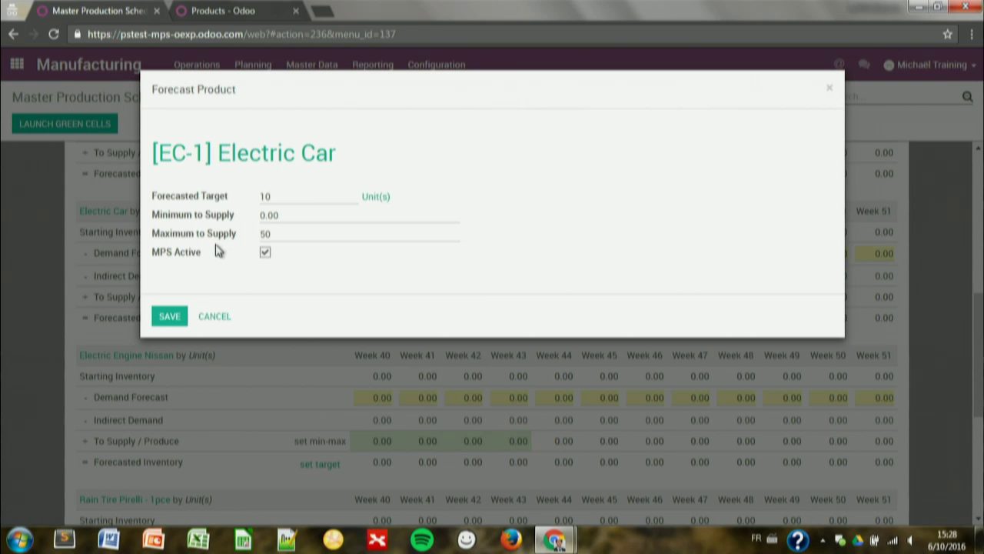
pyautogui.click(172, 316)
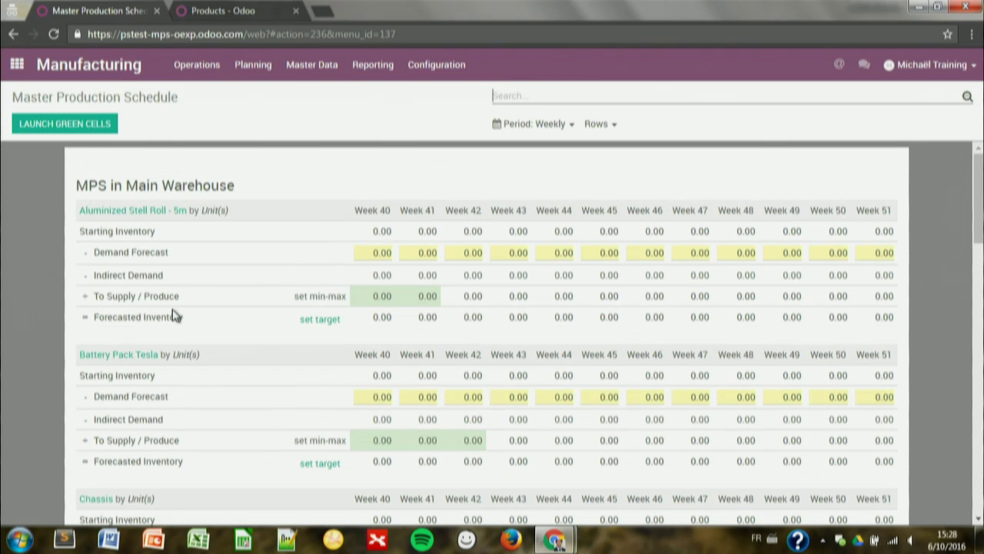
# Set the Chassis Maximum to Supply to 40 in its forecast settings and save
pyautogui.scroll(-3, 172, 315)
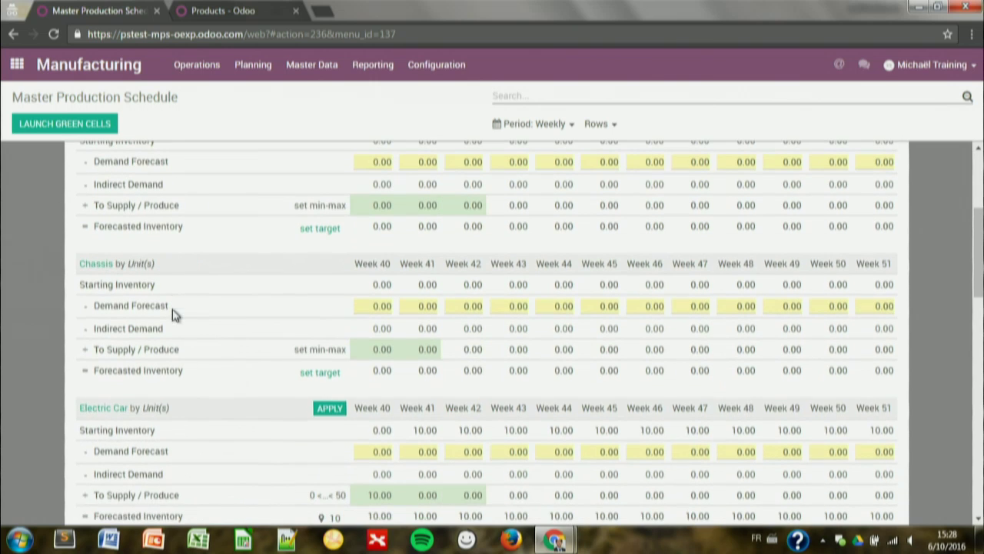
pyautogui.click(324, 349)
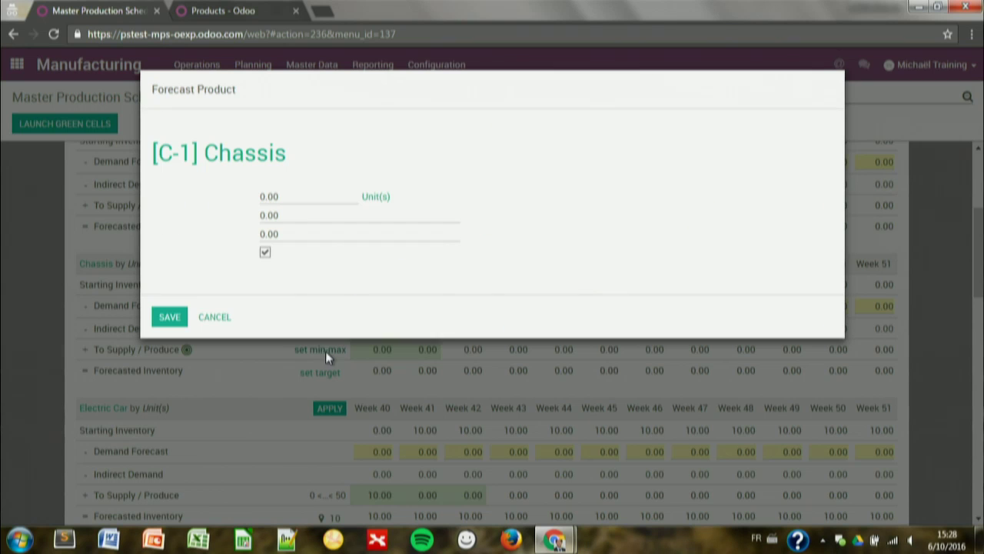
pyautogui.moveTo(286, 233); pyautogui.dragTo(254, 242)
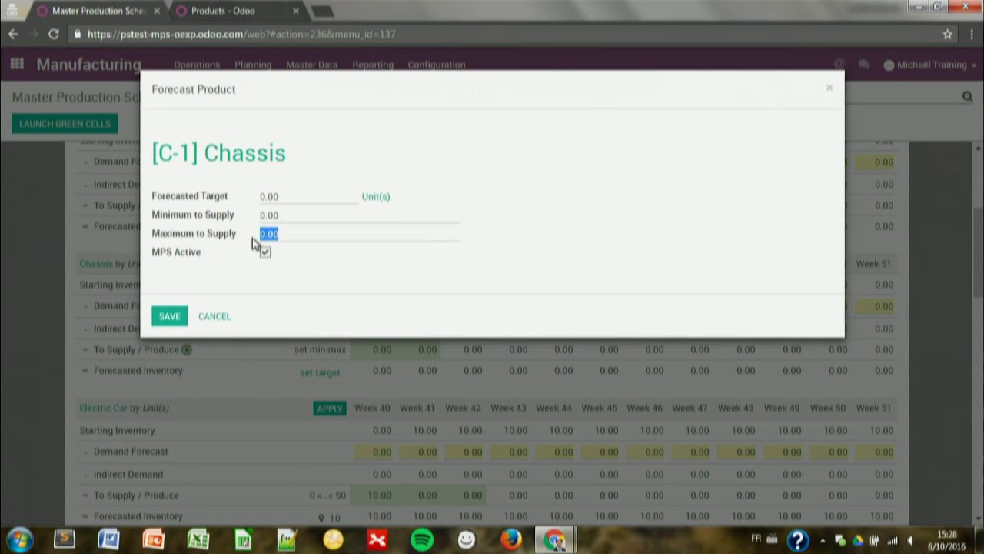
pyautogui.write('40')
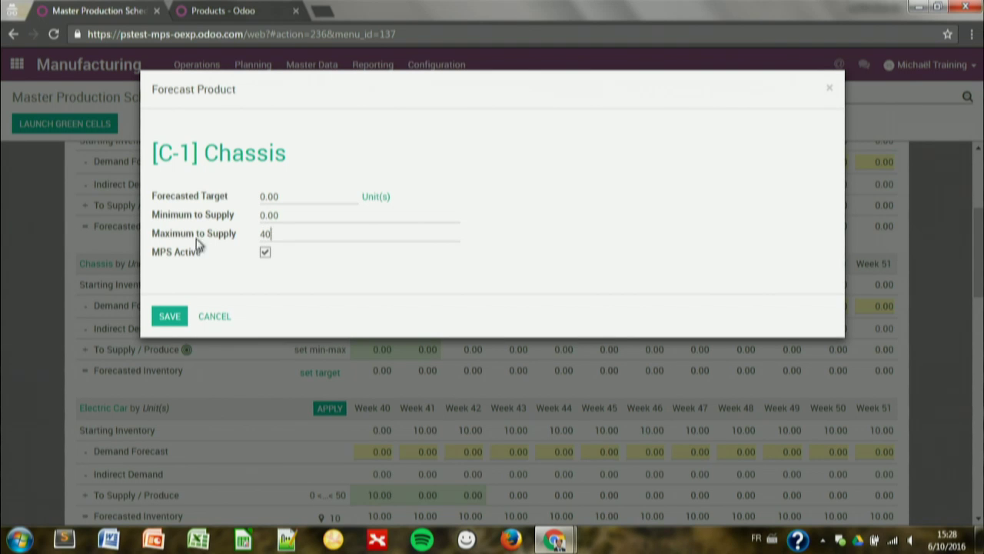
pyautogui.click(171, 315)
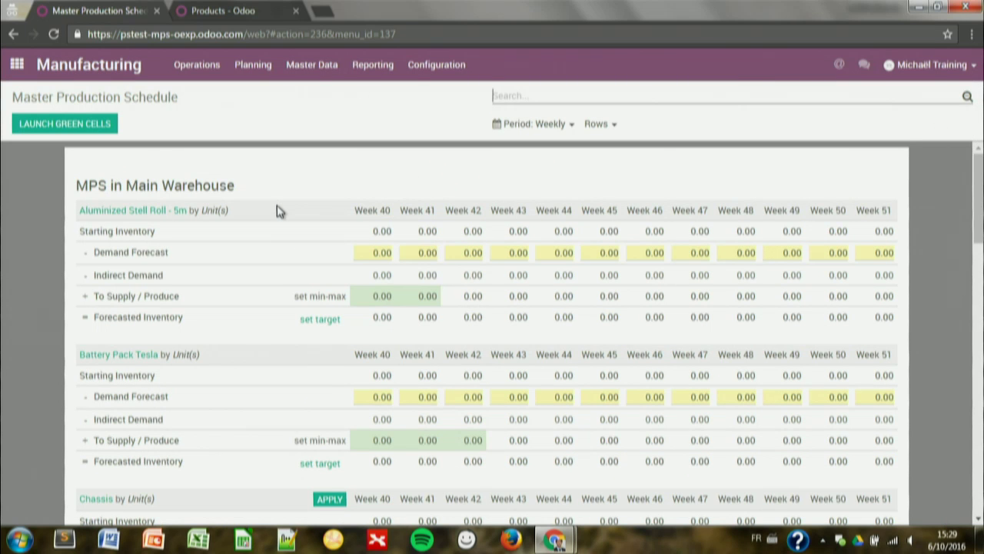
pyautogui.scroll(-5, 278, 212)
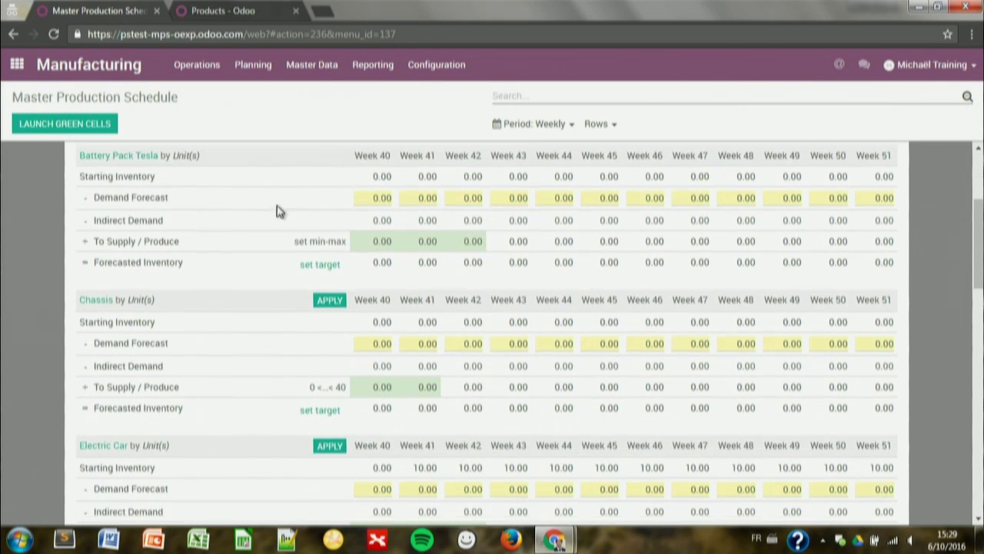
pyautogui.scroll(-1, 278, 213)
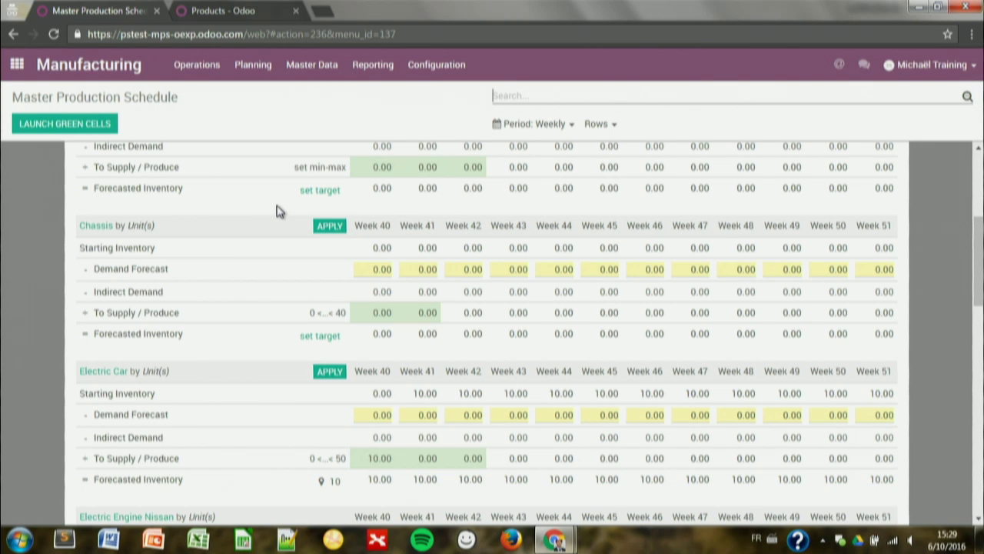
pyautogui.scroll(-3, 278, 212)
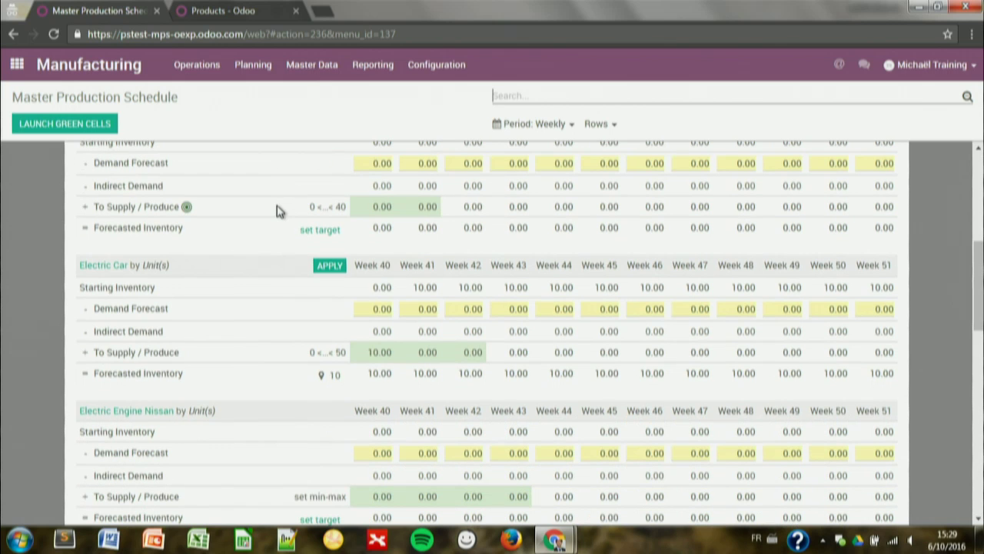
pyautogui.scroll(-2, 277, 206)
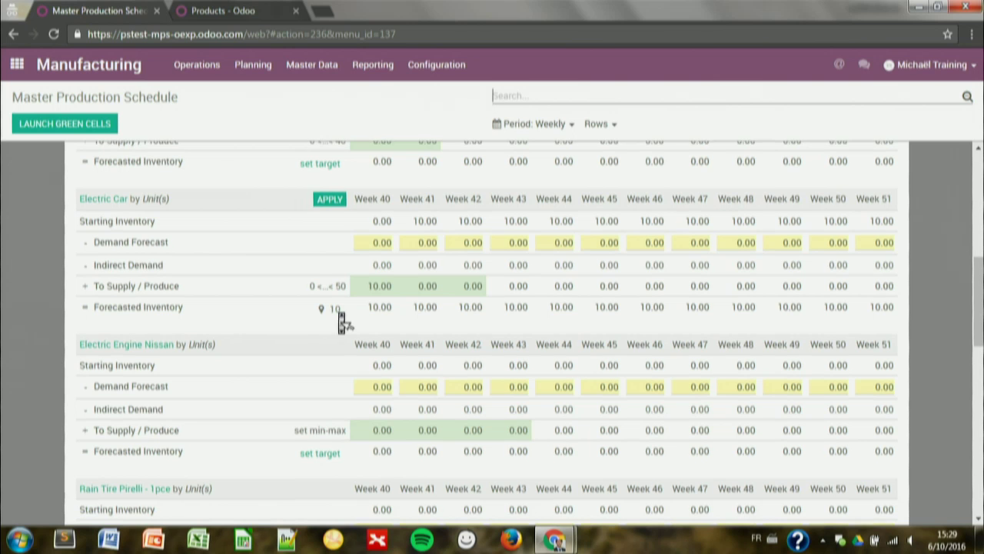
pyautogui.scroll(1, 341, 317)
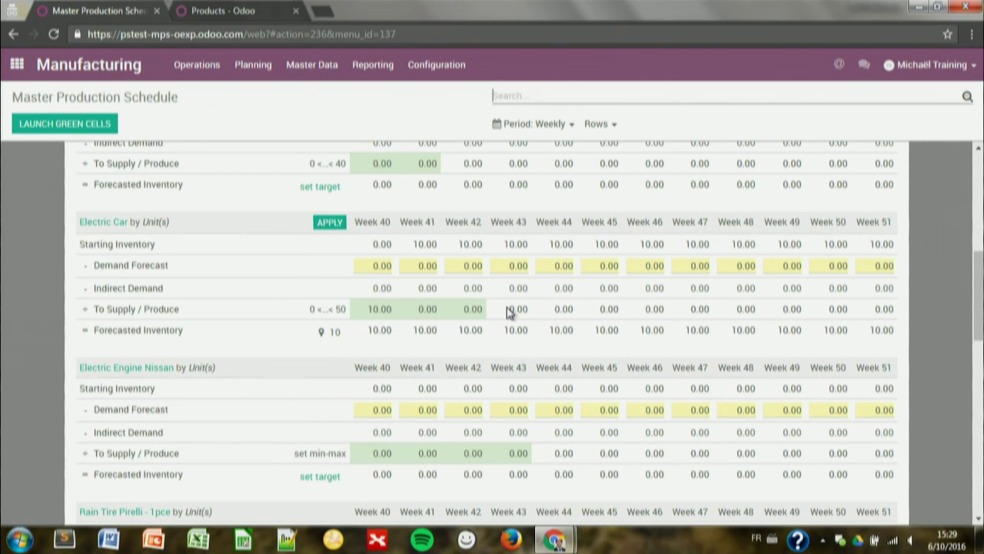
pyautogui.scroll(-3, 523, 312)
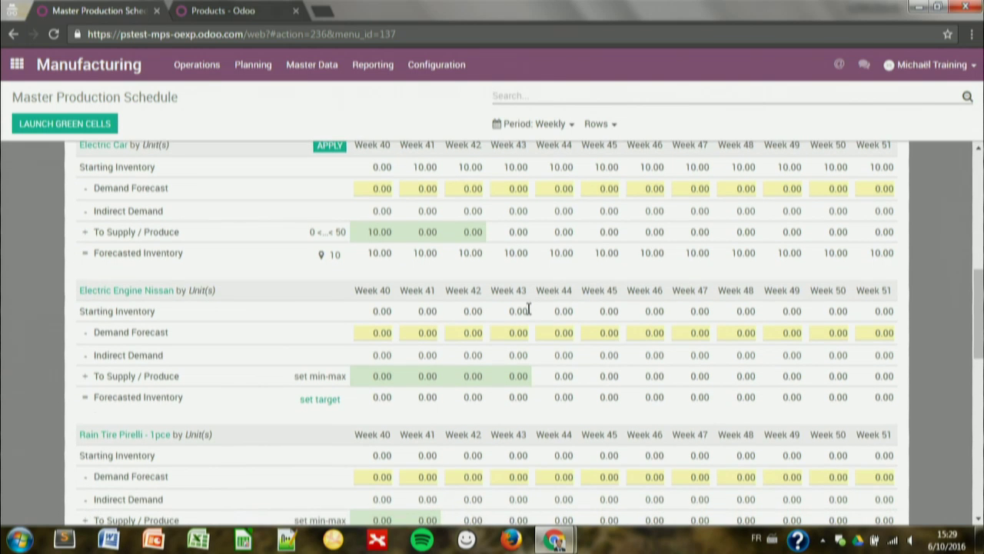
pyautogui.scroll(1, 528, 308)
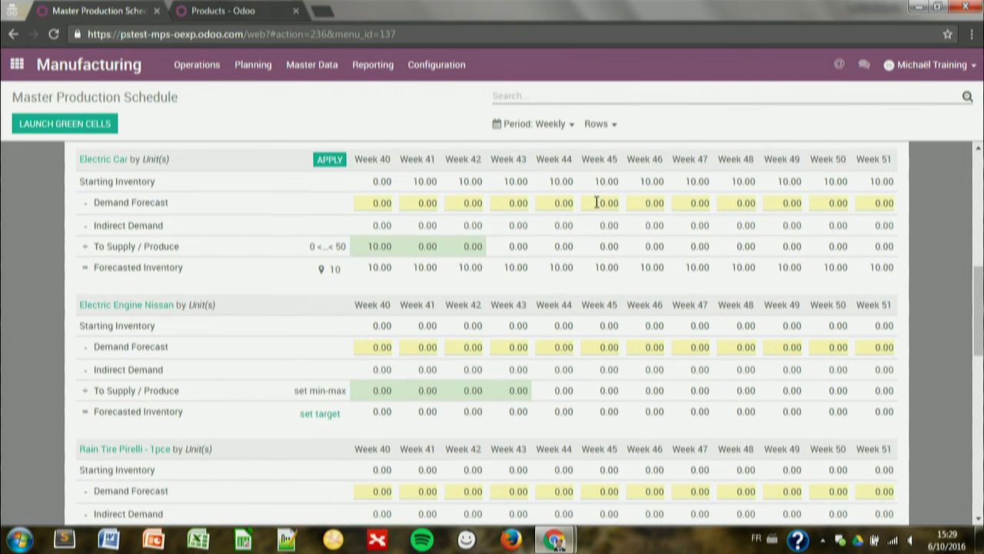
# Enter Electric Car demand forecasts of 35, 40, 70 and 35 for Weeks 45–48
pyautogui.moveTo(597, 203); pyautogui.dragTo(621, 203)
pyautogui.write('35')
pyautogui.click(659, 203)
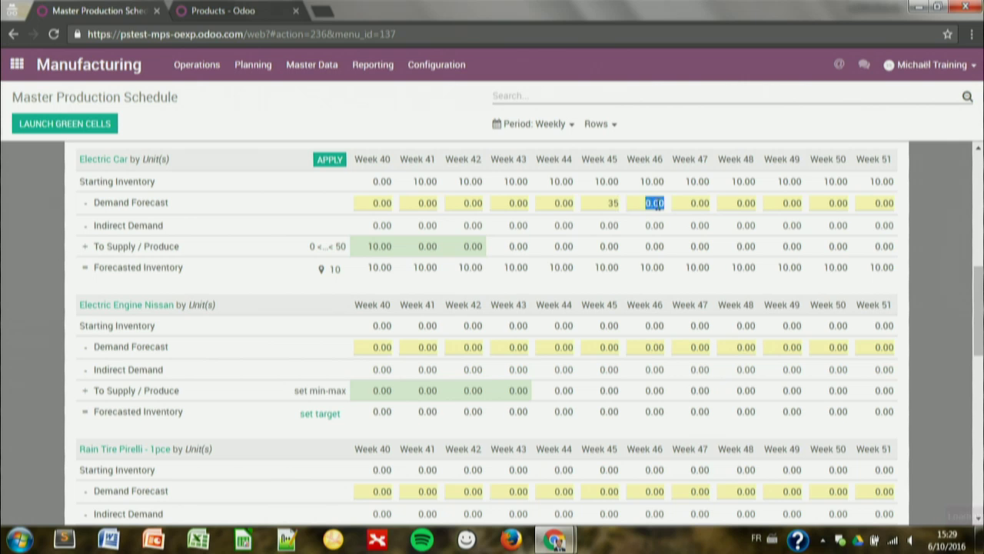
pyautogui.doubleClick(659, 203)
pyautogui.write('40')
pyautogui.click(688, 203)
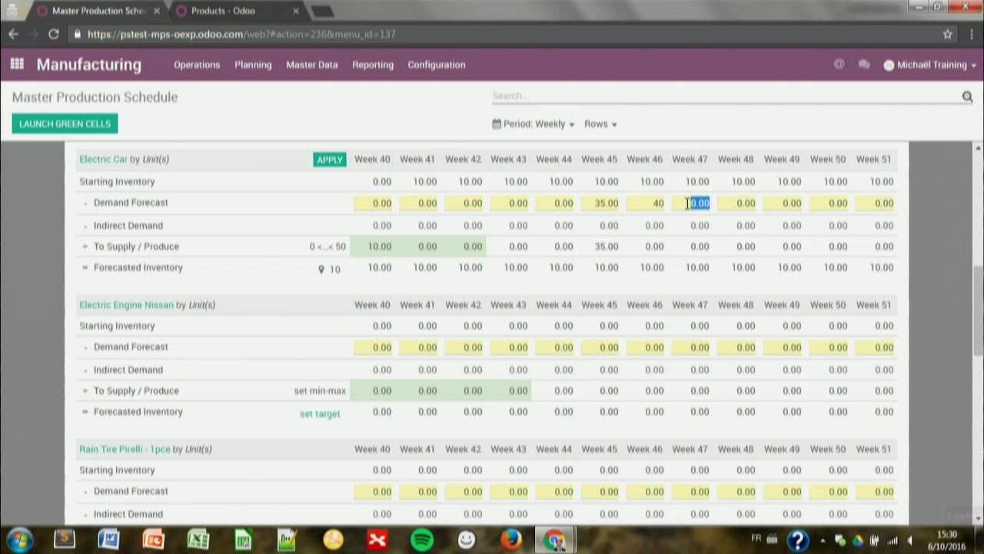
pyautogui.click(688, 203)
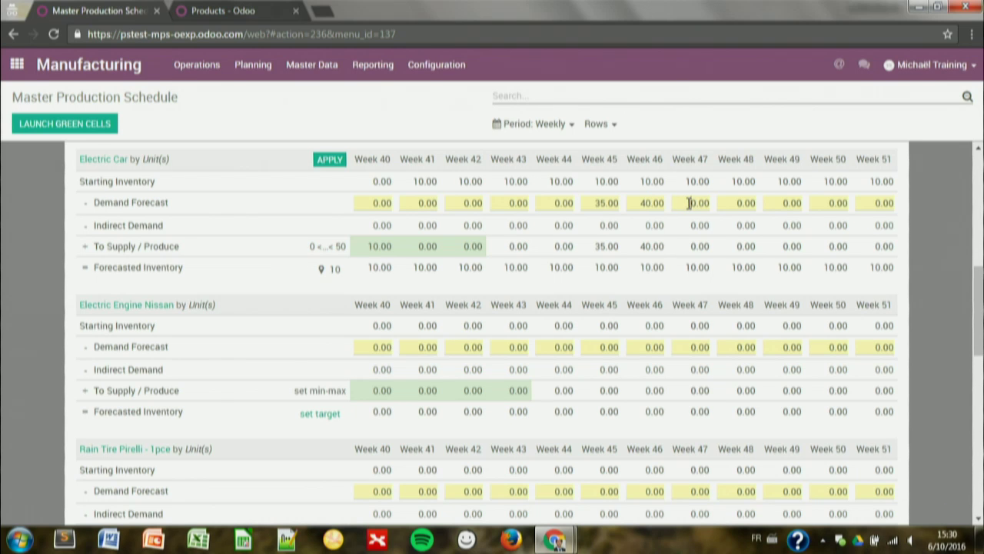
pyautogui.doubleClick(688, 203)
pyautogui.write('70')
pyautogui.click(739, 203)
pyautogui.doubleClick(739, 203)
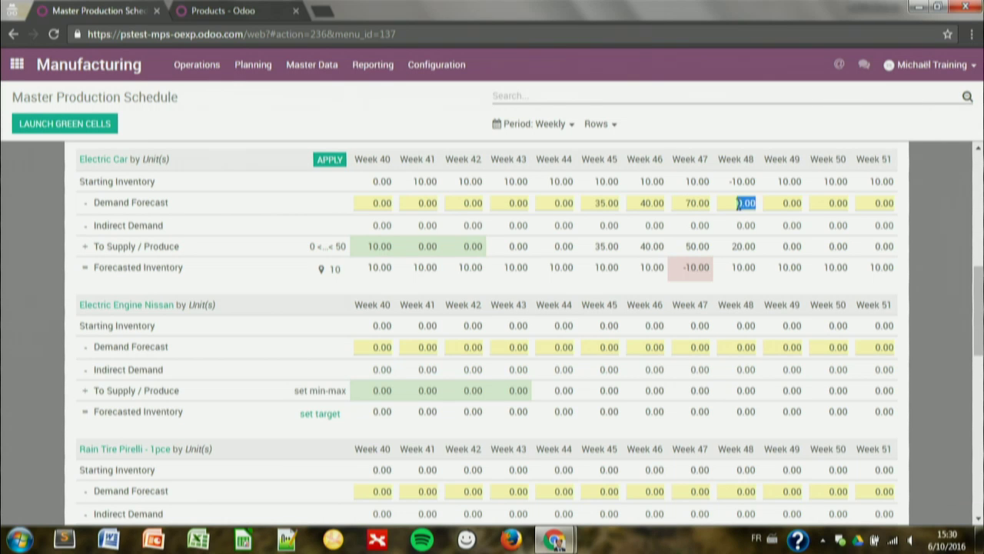
pyautogui.write('35')
pyautogui.click(747, 241)
# Apply the Electric Car plan, then apply the Chassis plan to its components
pyautogui.click(333, 163)
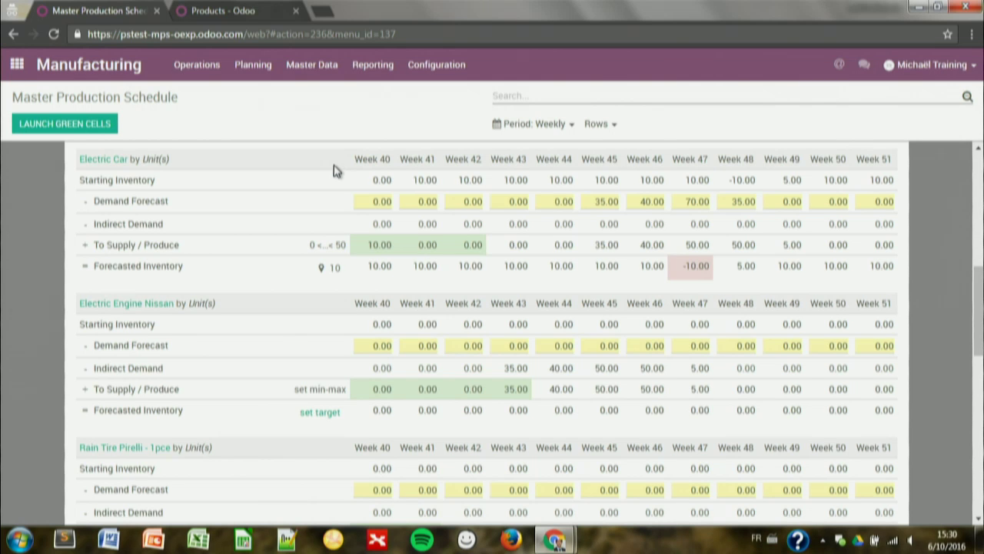
pyautogui.scroll(2, 334, 165)
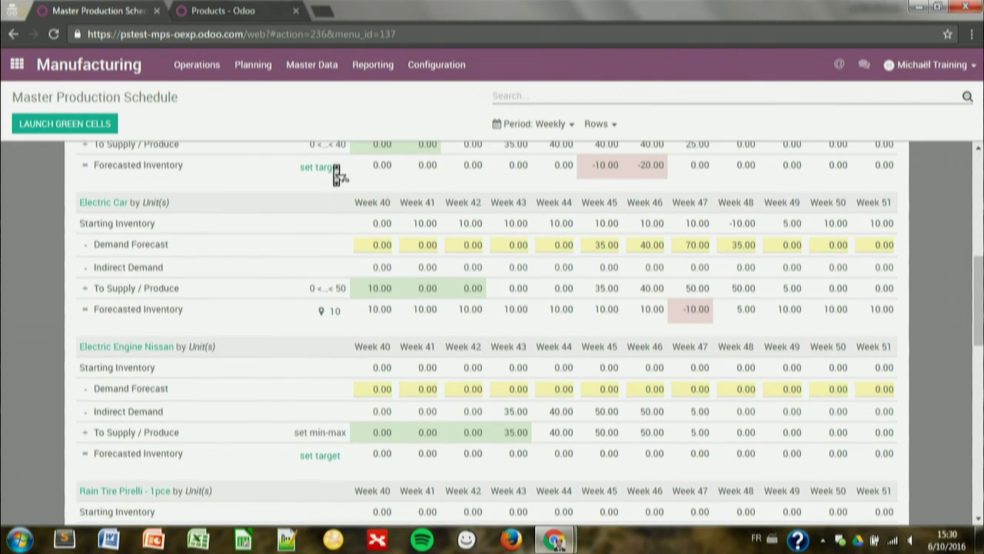
pyautogui.scroll(5, 336, 176)
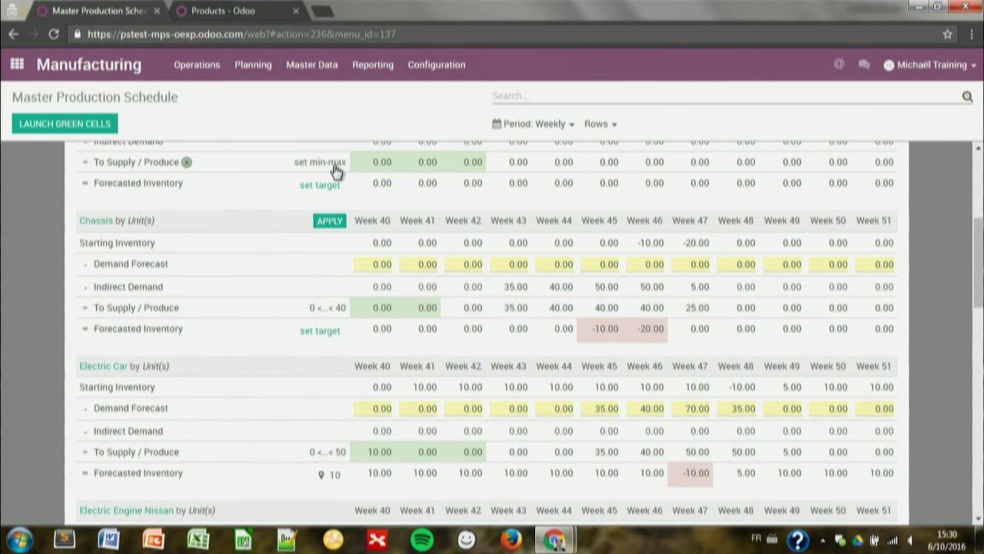
pyautogui.click(330, 222)
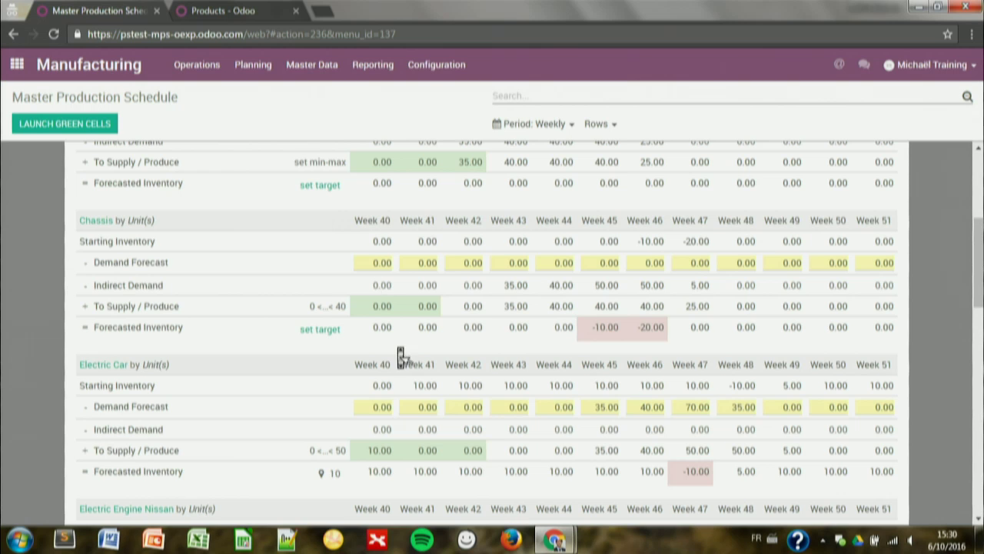
pyautogui.scroll(3, 400, 352)
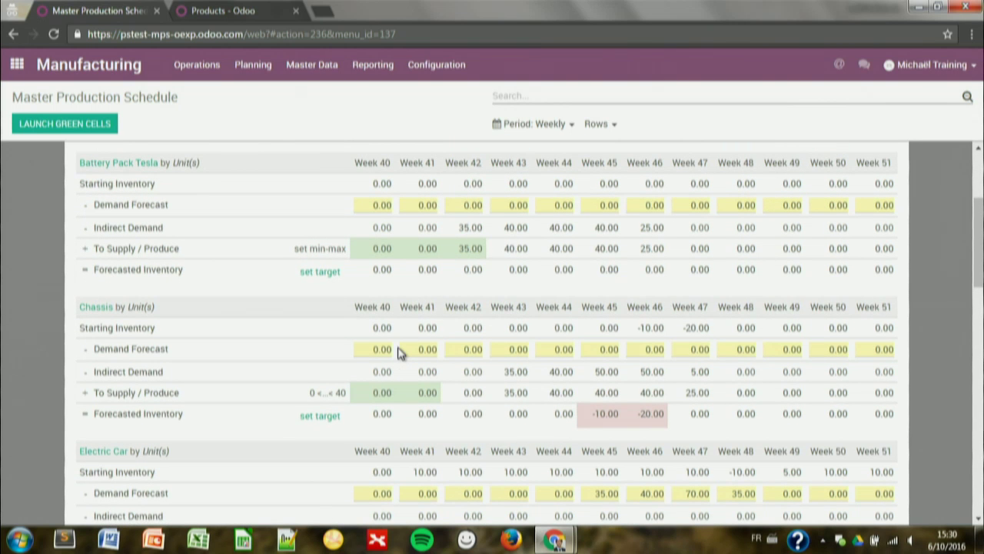
pyautogui.scroll(5, 400, 352)
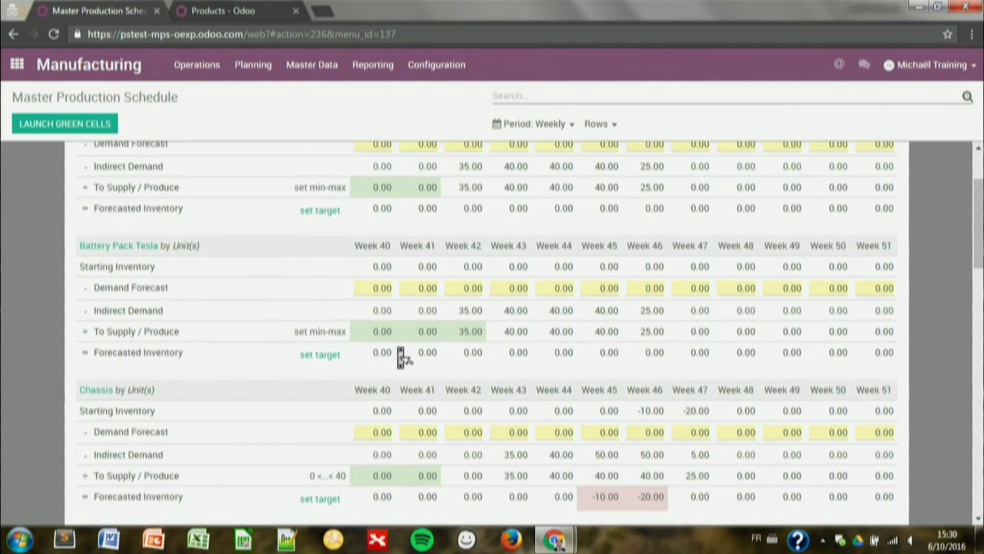
pyautogui.scroll(-5, 400, 357)
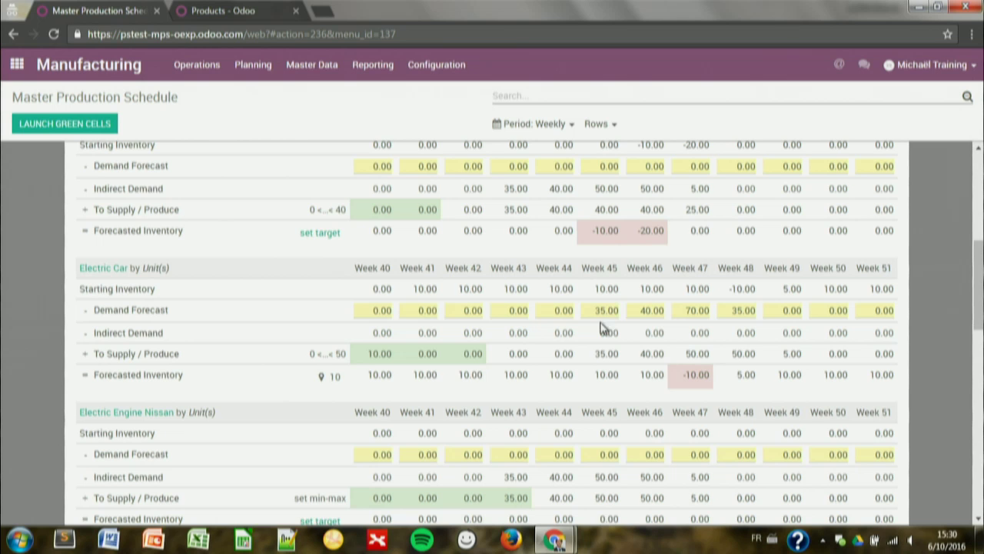
pyautogui.scroll(1, 597, 337)
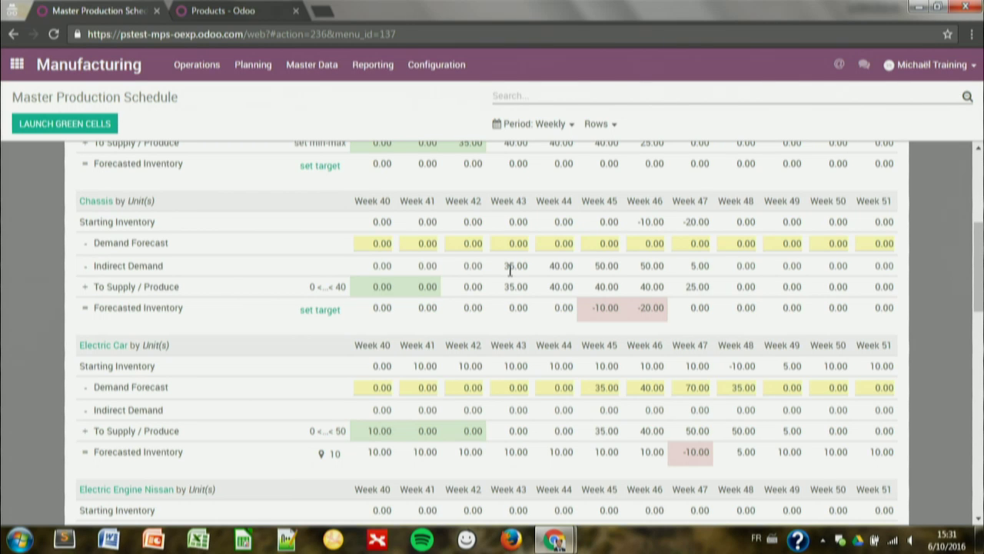
pyautogui.scroll(-3, 509, 270)
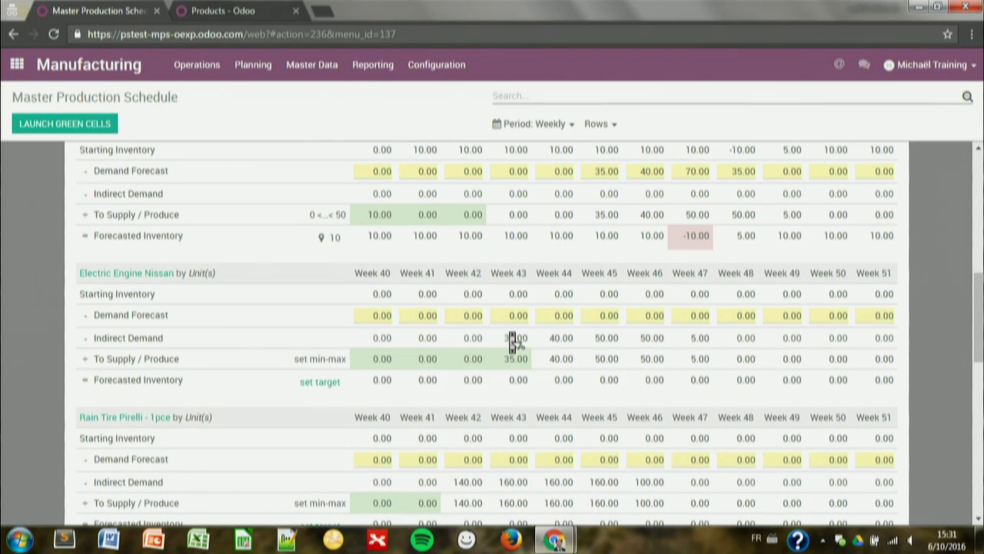
pyautogui.scroll(-1, 510, 335)
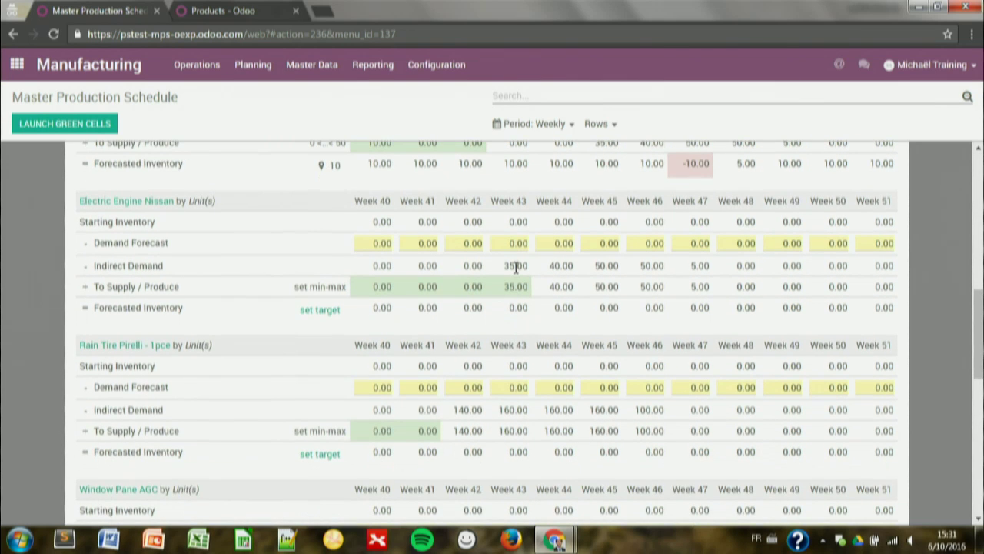
pyautogui.scroll(-1, 516, 267)
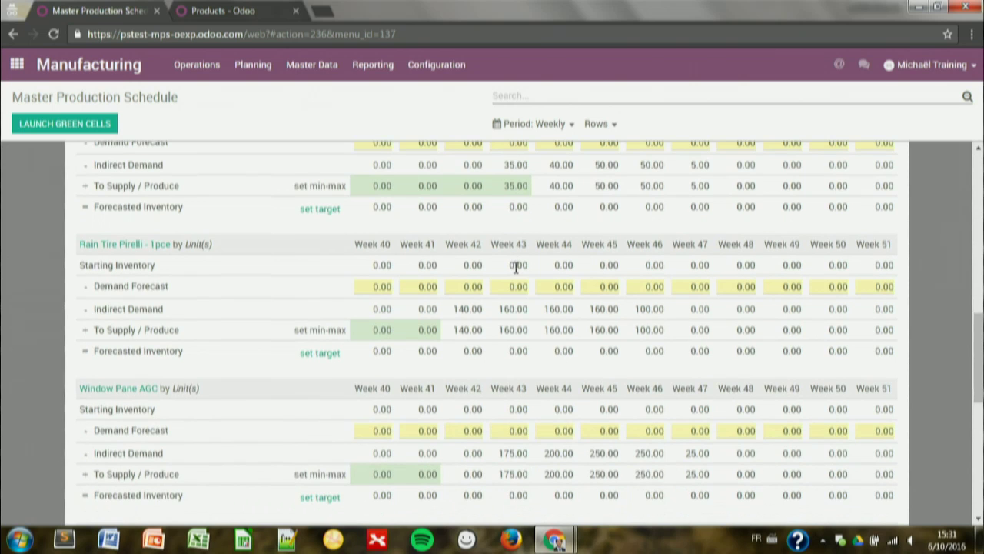
pyautogui.scroll(-1, 516, 267)
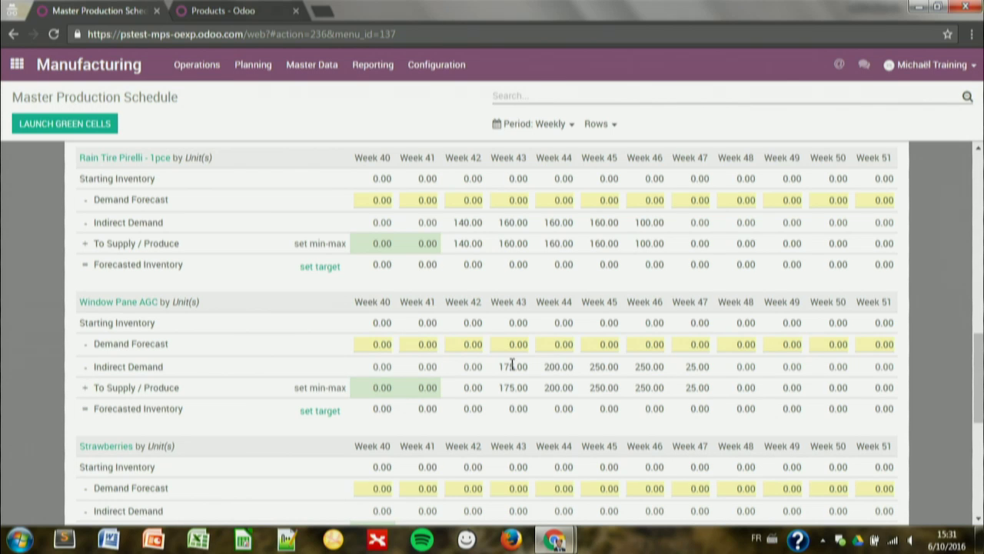
pyautogui.scroll(3, 512, 365)
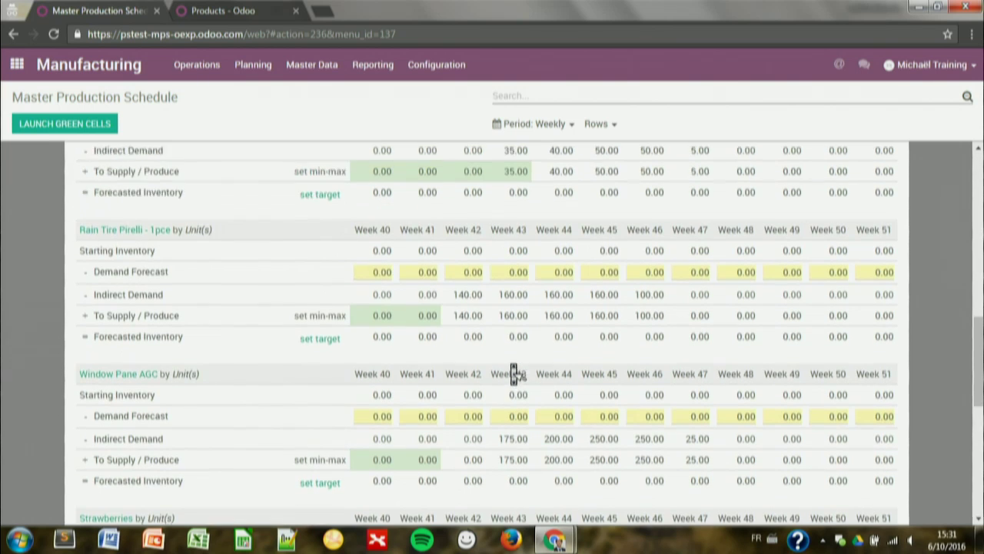
pyautogui.scroll(3, 512, 364)
pyautogui.scroll(2, 513, 364)
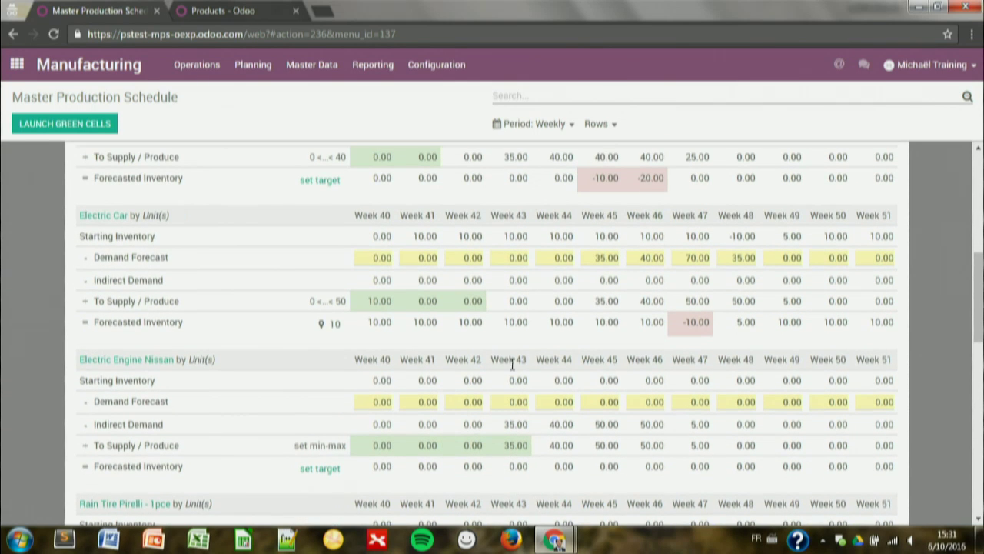
pyautogui.scroll(3, 512, 365)
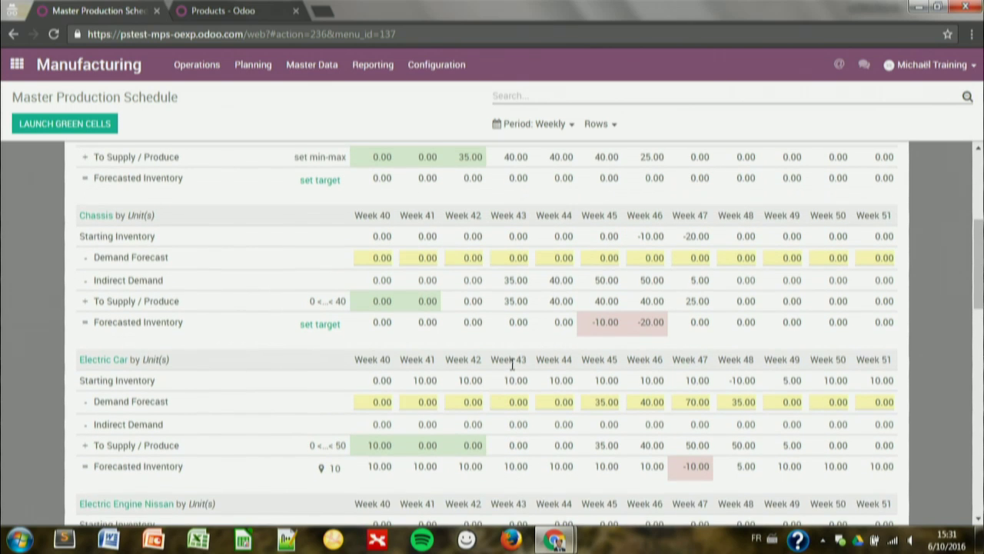
pyautogui.scroll(1, 512, 364)
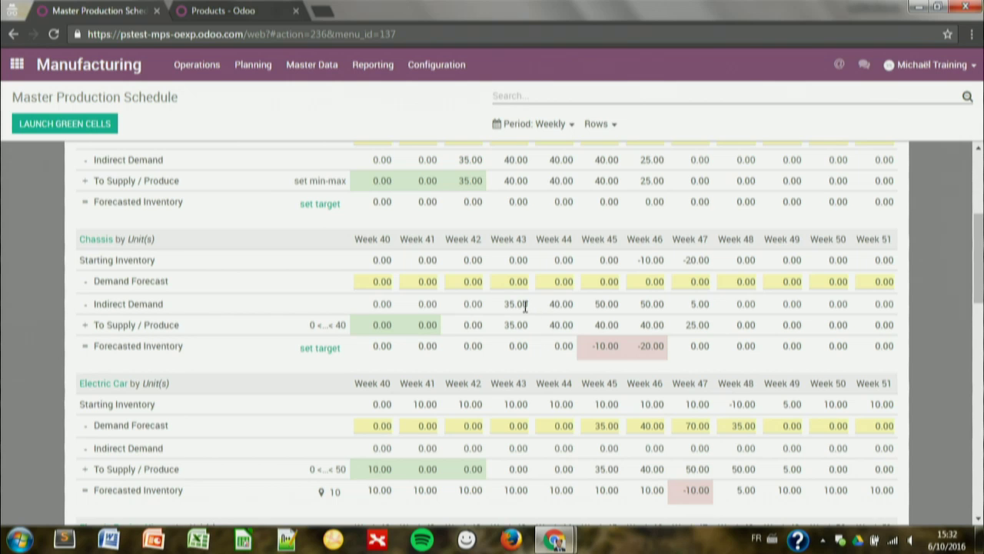
pyautogui.scroll(1, 527, 309)
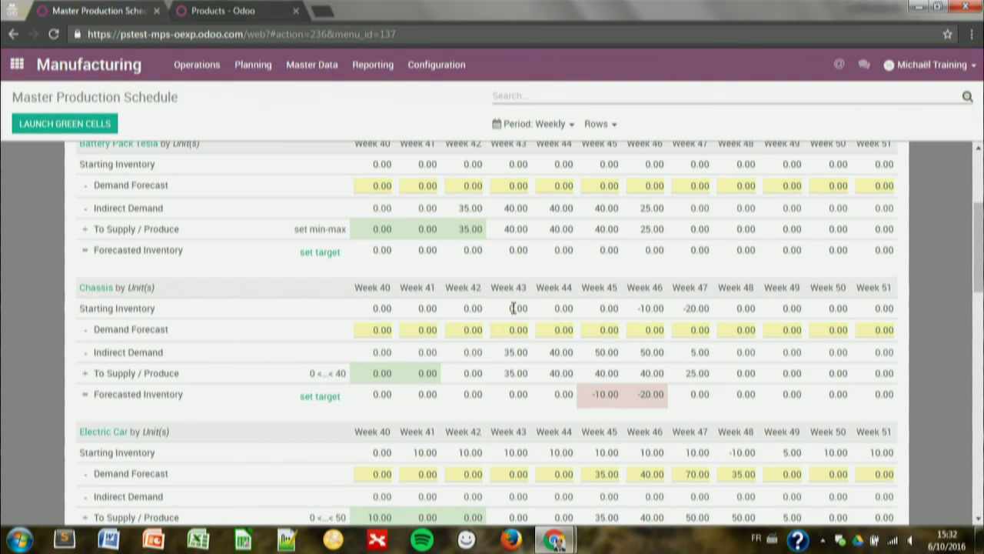
pyautogui.scroll(1, 514, 308)
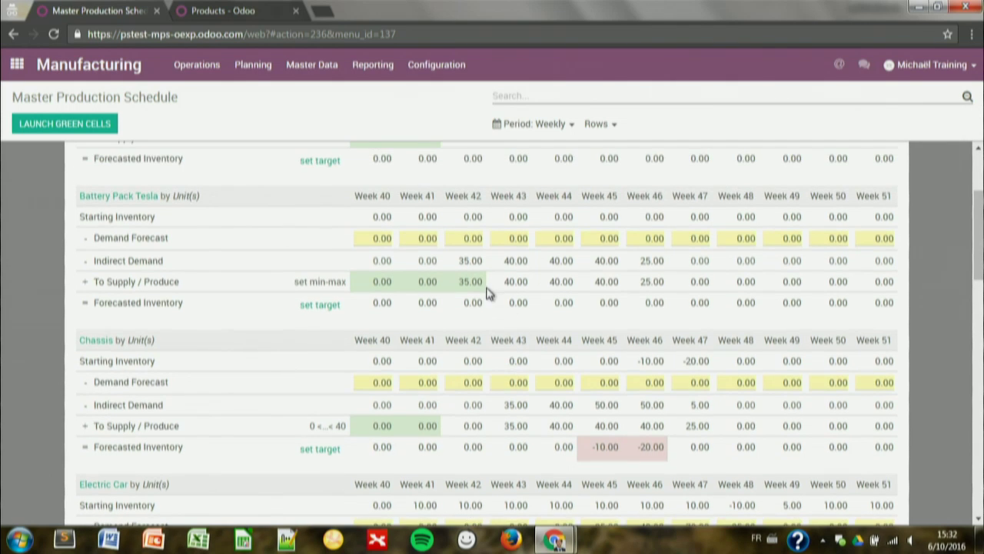
pyautogui.scroll(3, 486, 293)
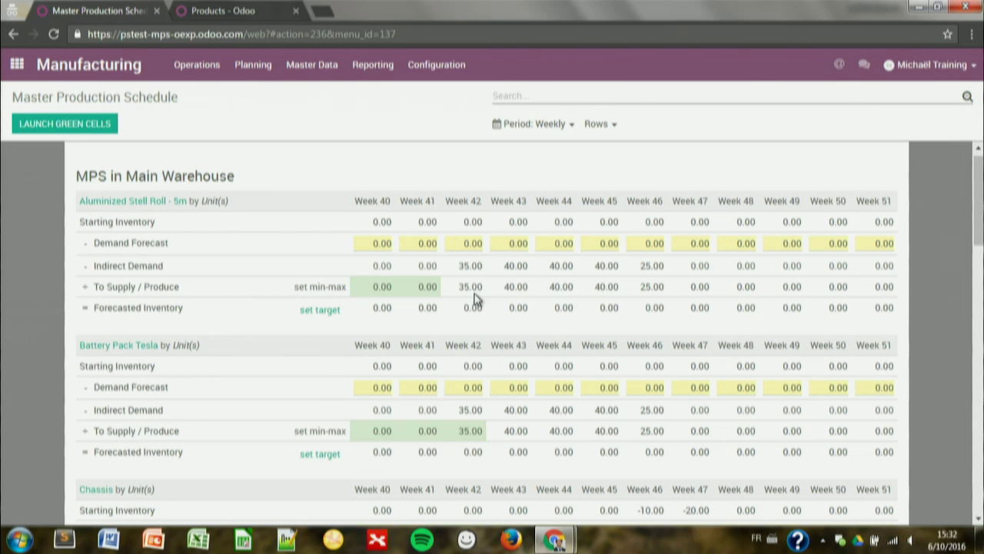
pyautogui.scroll(-1, 475, 295)
pyautogui.scroll(-3, 475, 294)
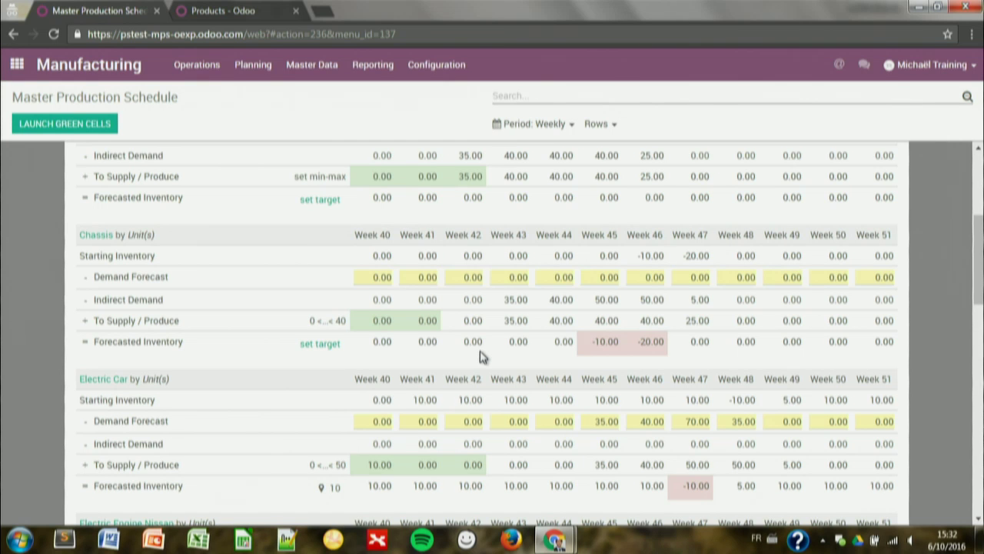
pyautogui.scroll(-1, 480, 355)
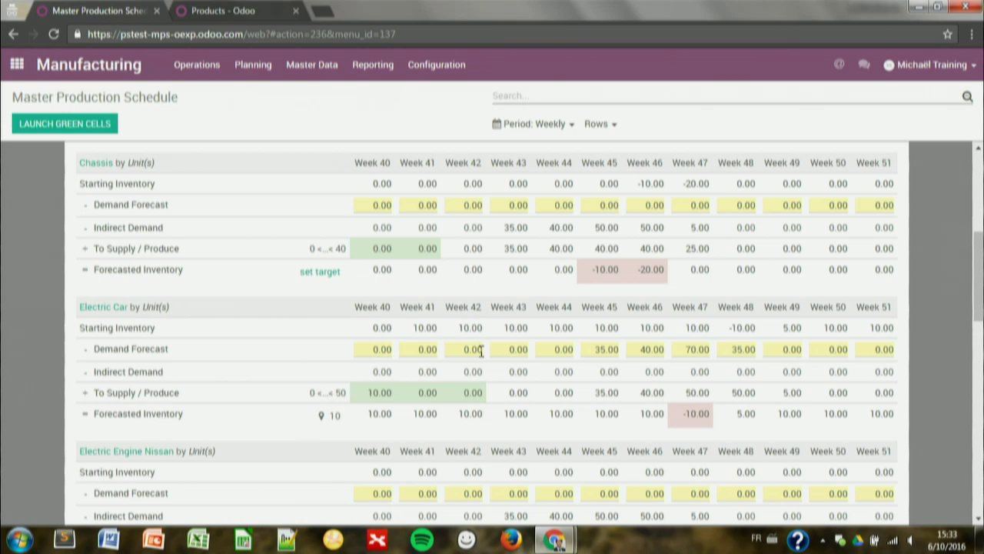
pyautogui.scroll(-1, 481, 354)
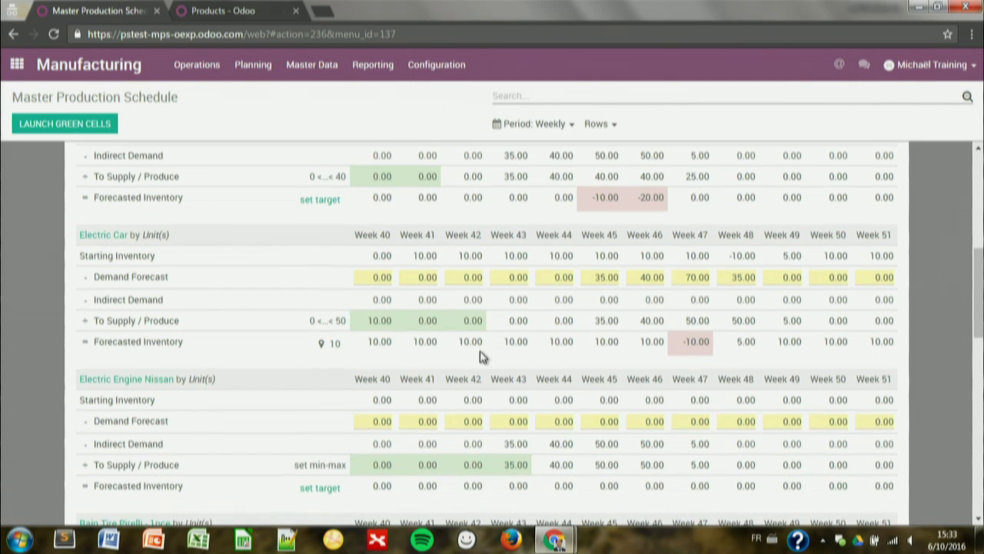
pyautogui.scroll(1, 483, 360)
pyautogui.scroll(1, 482, 357)
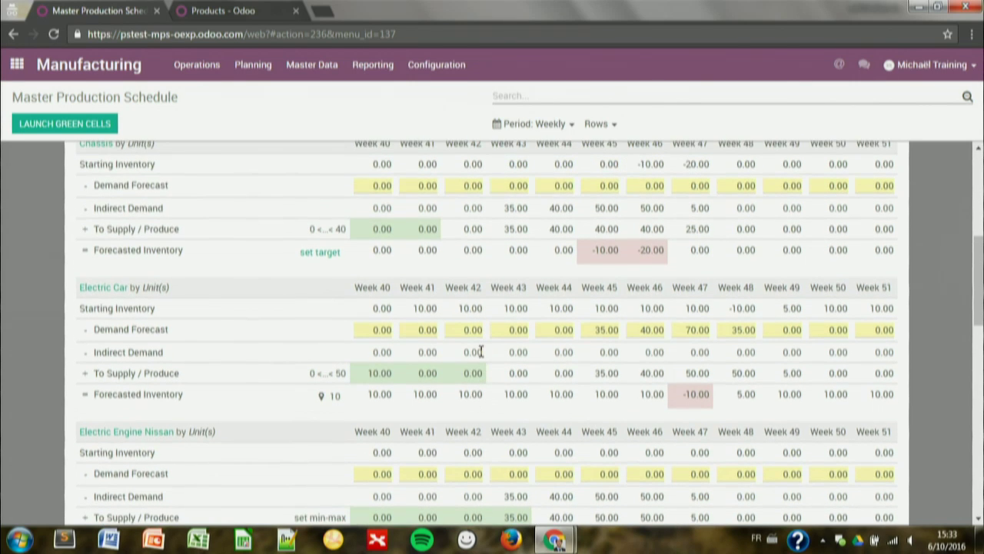
pyautogui.scroll(1, 481, 352)
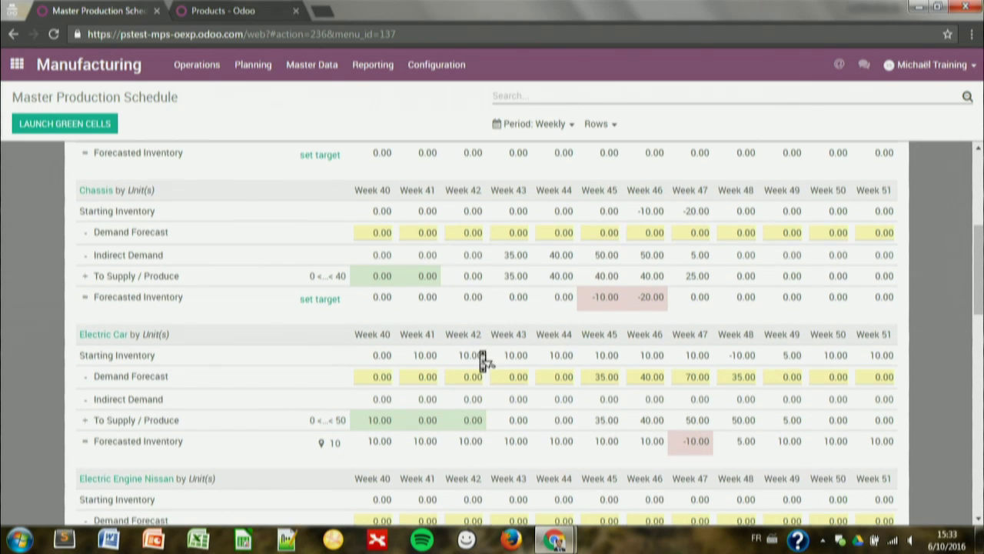
pyautogui.scroll(1, 481, 353)
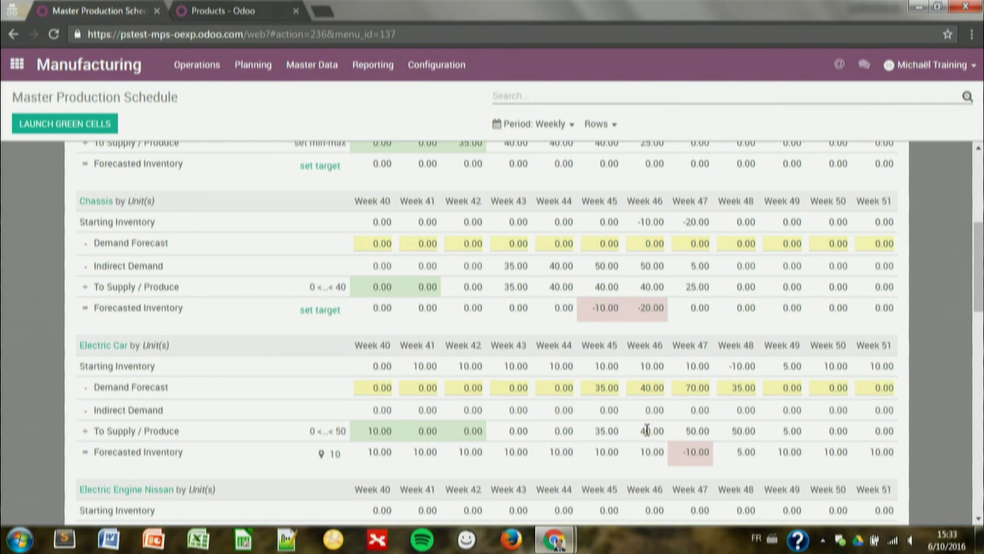
# Plan Electric Car at 60 in Week 47 and 50 in Week 46, then apply Electric Car and Chassis
pyautogui.click(698, 431)
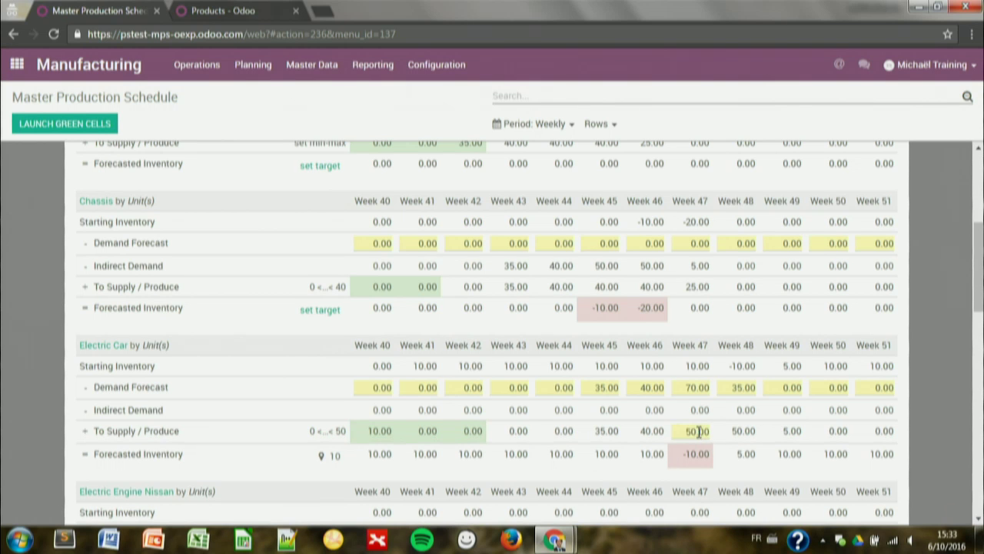
pyautogui.doubleClick(697, 431)
pyautogui.write('60')
pyautogui.click(927, 431)
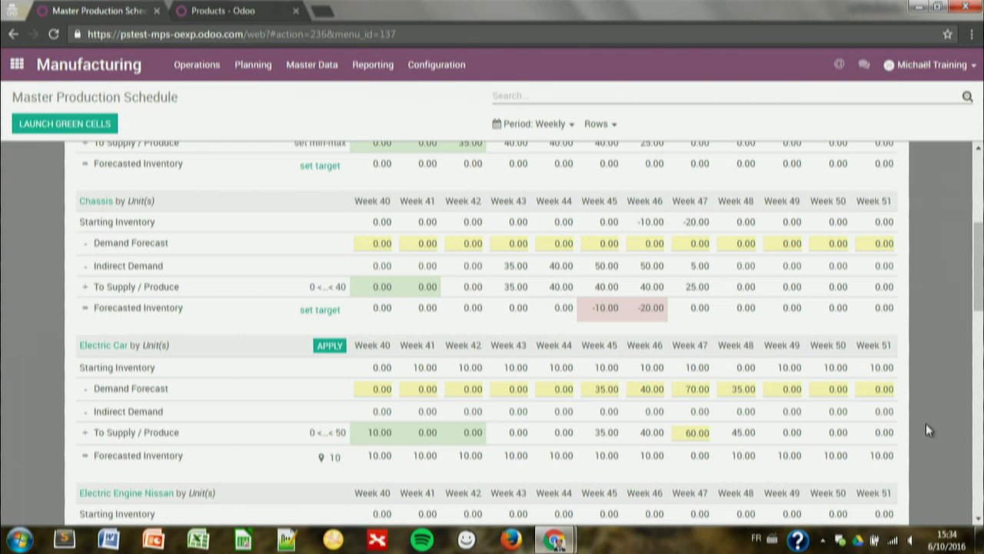
pyautogui.doubleClick(646, 433)
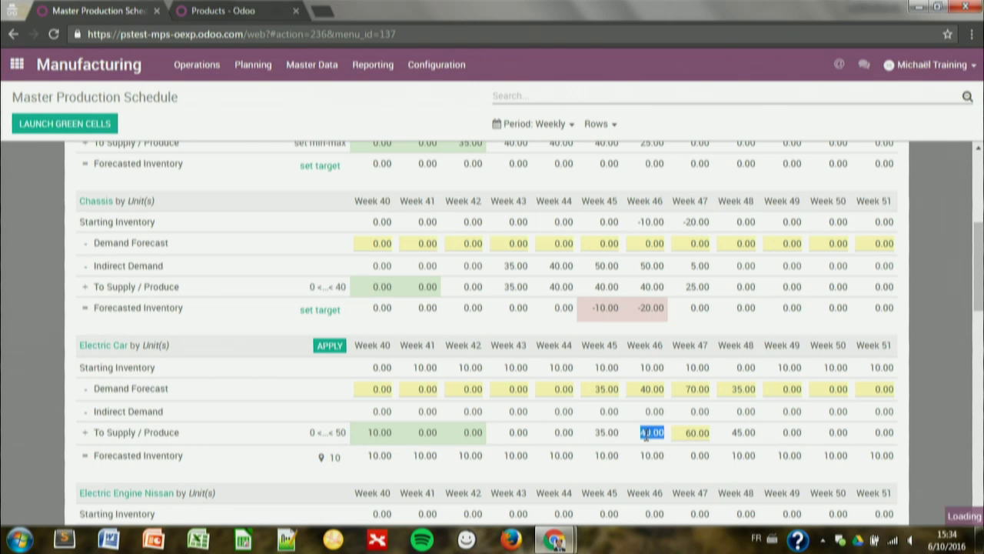
pyautogui.doubleClick(646, 433)
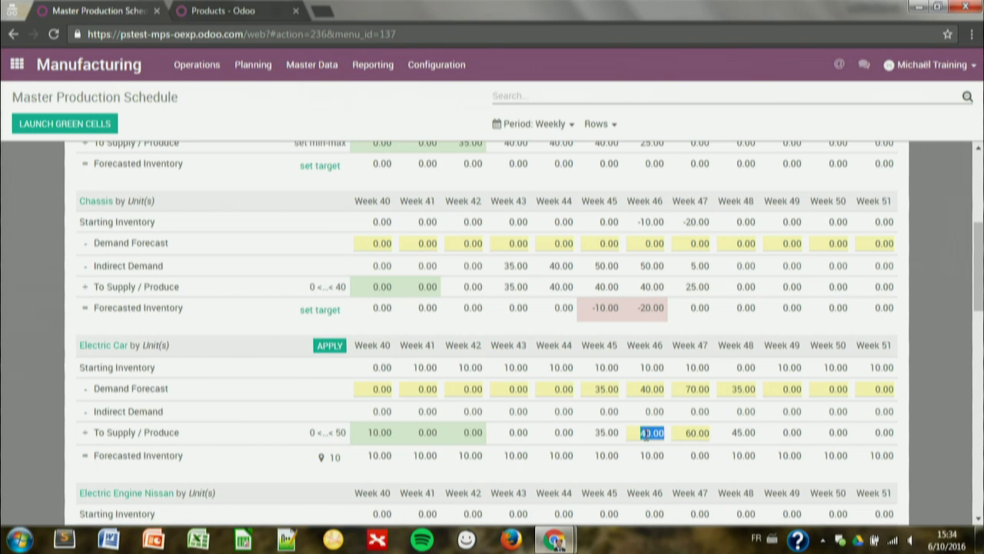
pyautogui.write('50')
pyautogui.click(928, 386)
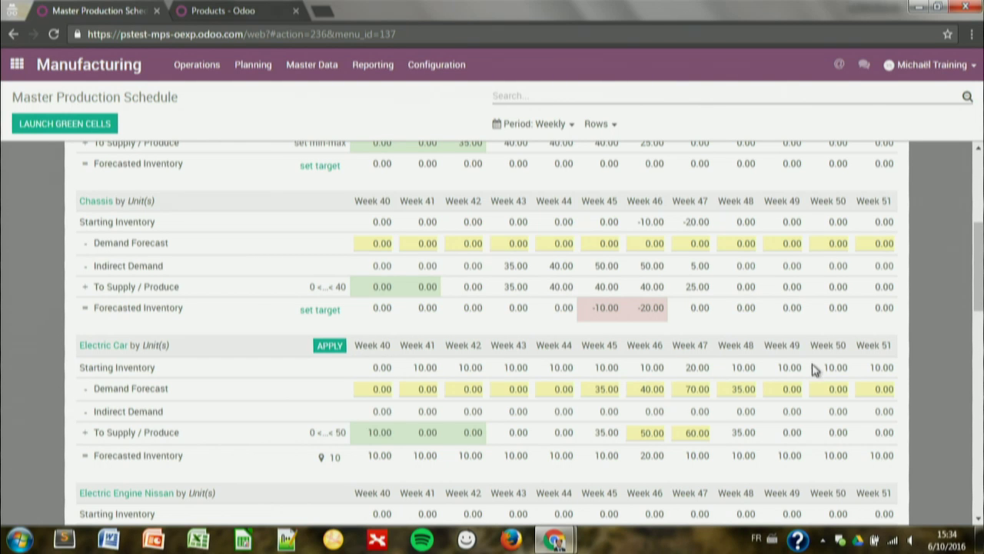
pyautogui.click(326, 347)
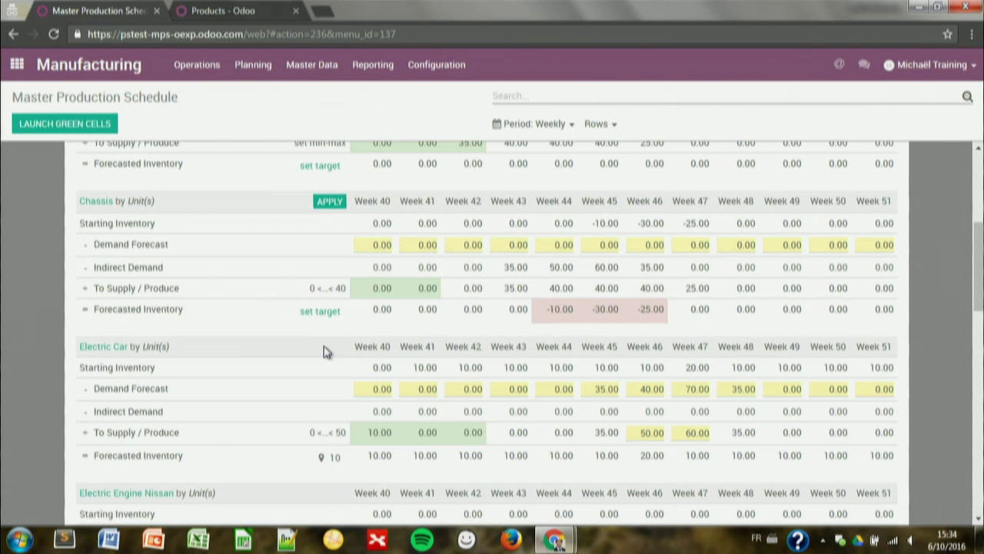
pyautogui.click(329, 205)
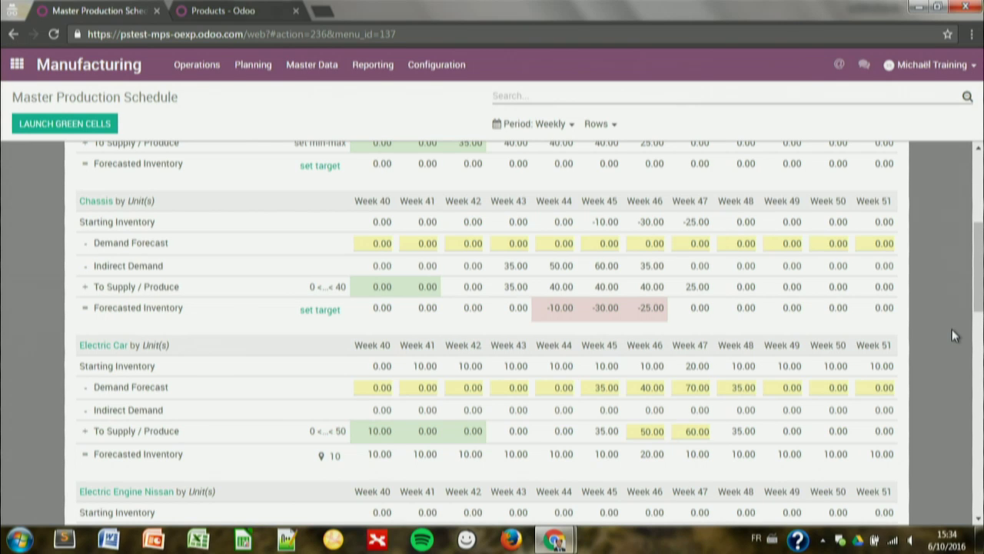
pyautogui.scroll(2, 952, 332)
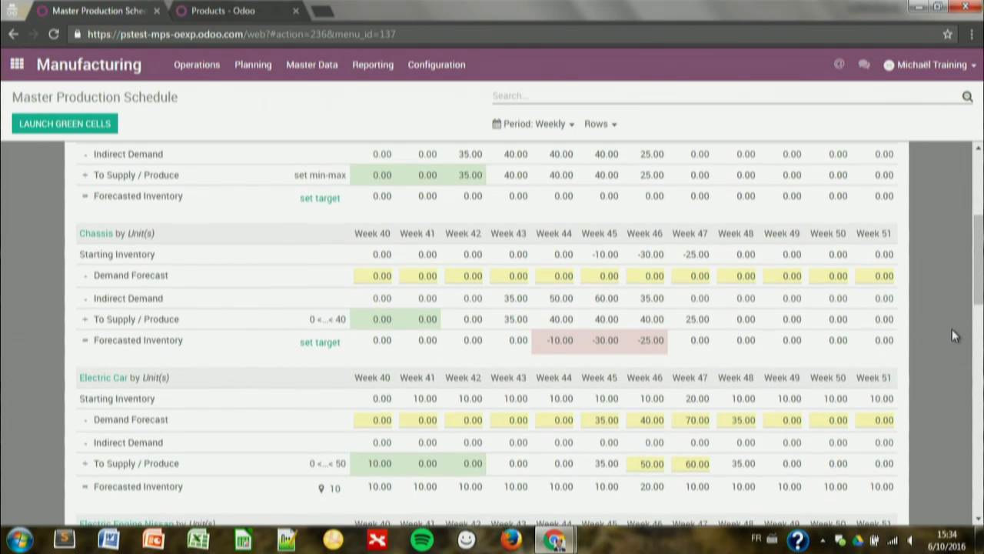
pyautogui.scroll(4, 952, 329)
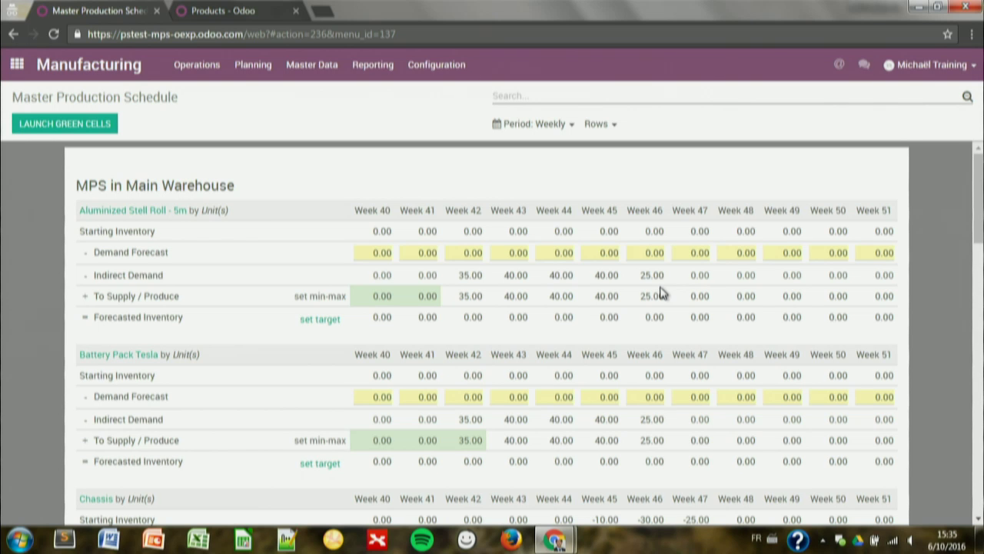
pyautogui.scroll(-1, 554, 281)
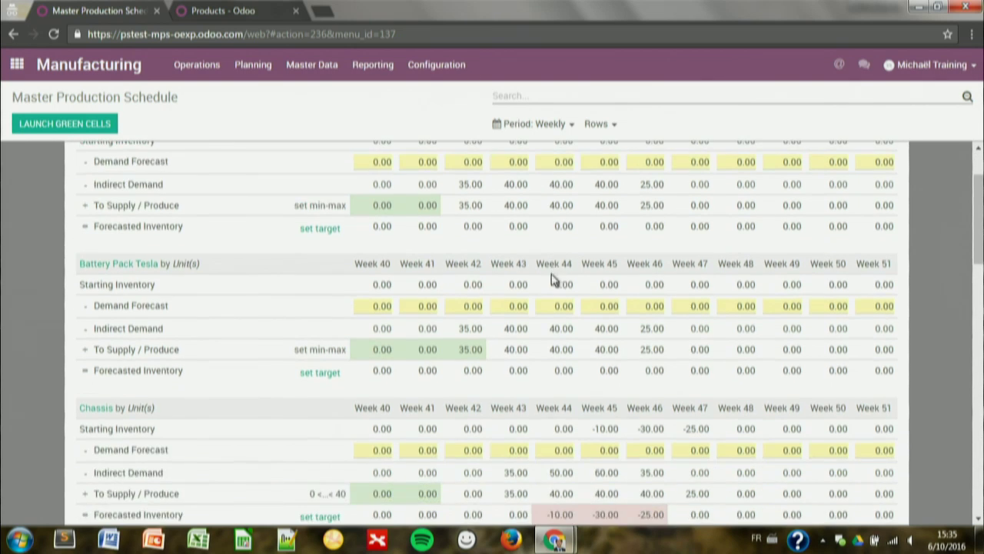
pyautogui.scroll(-1, 531, 282)
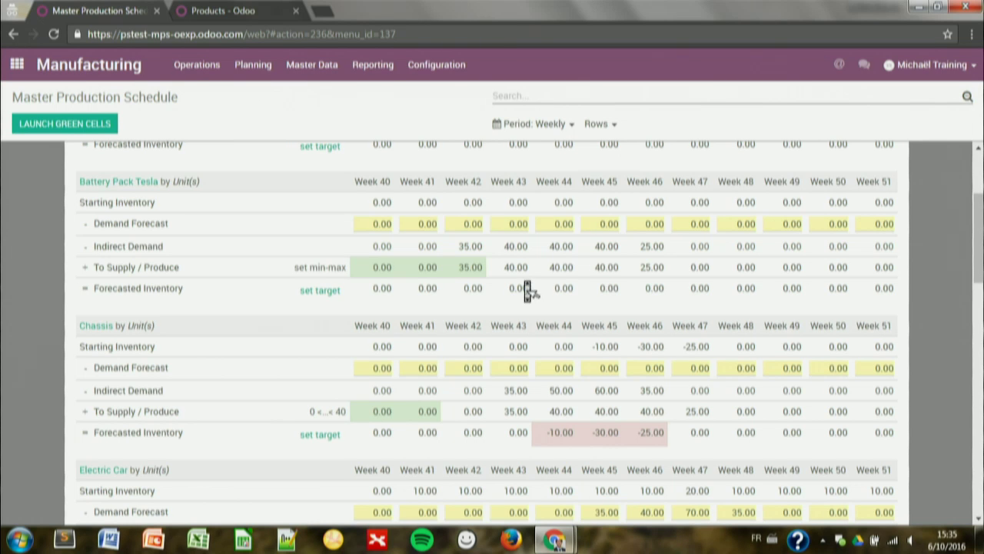
pyautogui.scroll(-2, 528, 290)
pyautogui.scroll(-5, 527, 290)
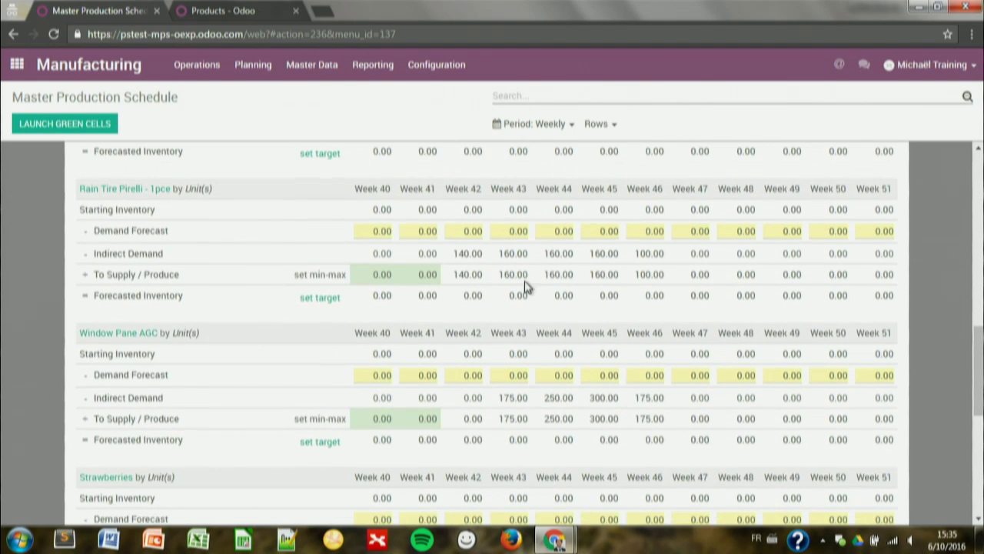
pyautogui.scroll(-4, 528, 288)
pyautogui.scroll(-1, 527, 290)
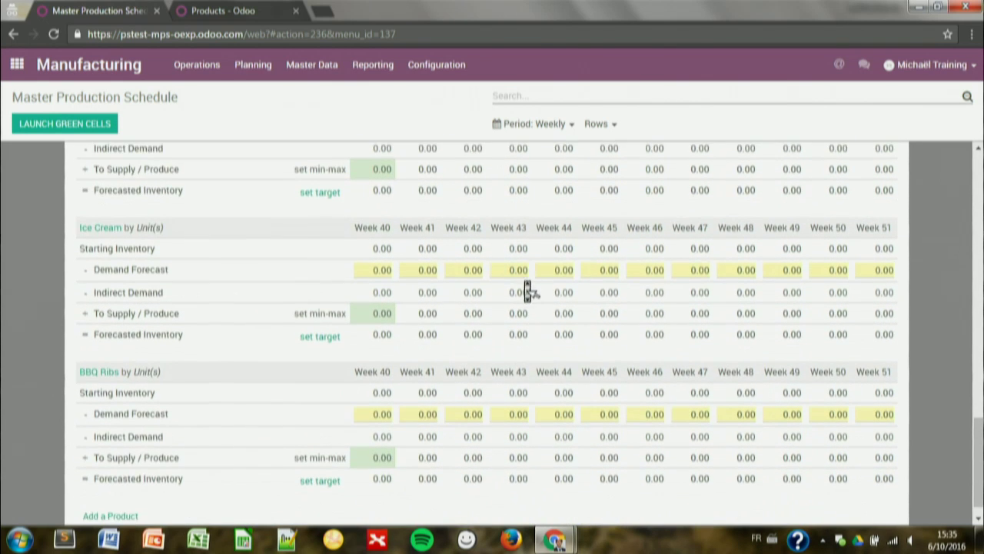
pyautogui.scroll(8, 527, 289)
pyautogui.scroll(6, 528, 286)
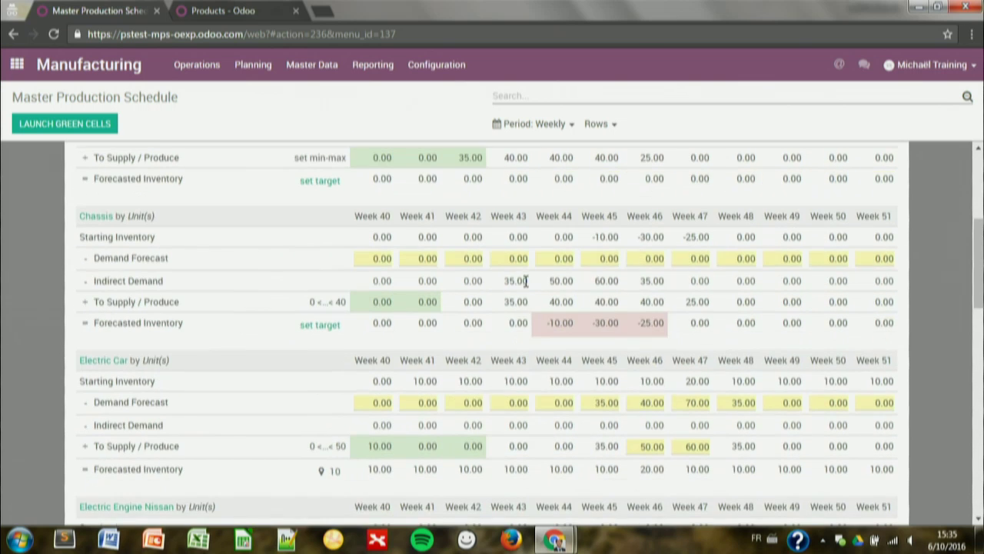
pyautogui.scroll(2, 525, 281)
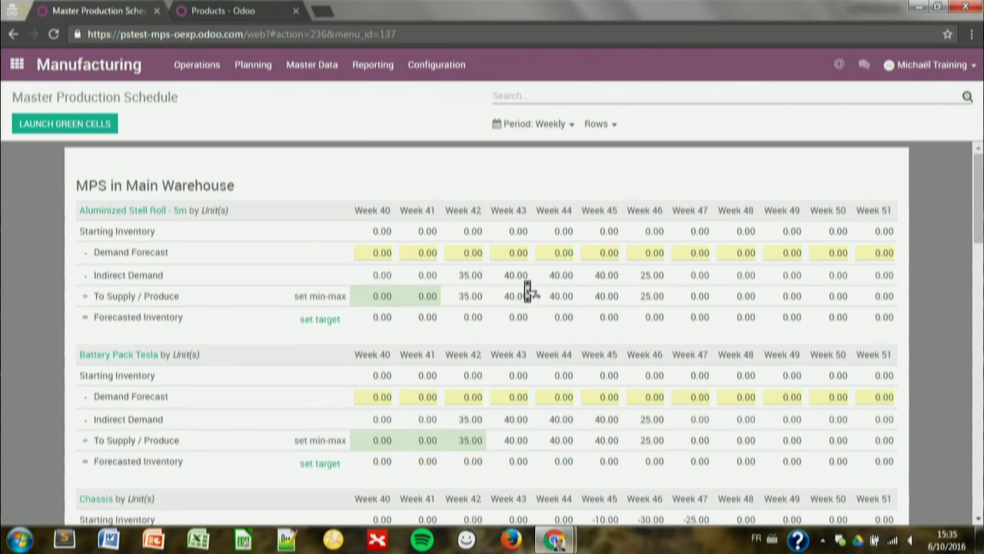
pyautogui.scroll(-4, 525, 283)
pyautogui.scroll(-4, 526, 286)
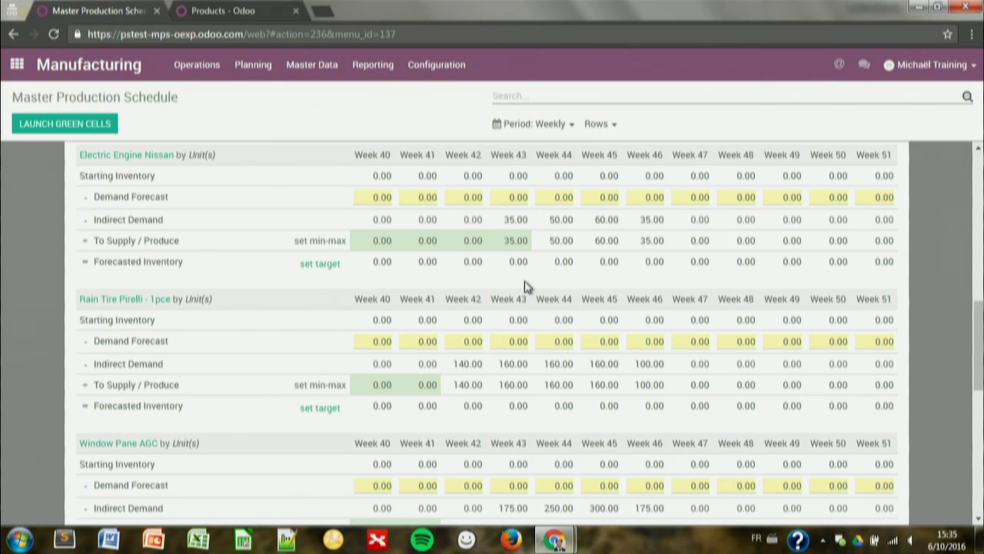
pyautogui.scroll(5, 525, 287)
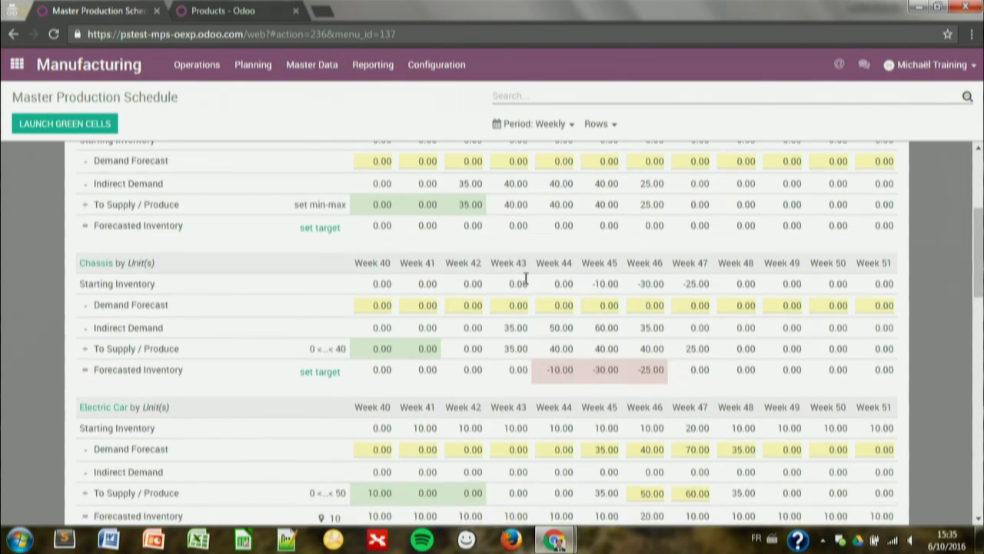
pyautogui.scroll(4, 526, 279)
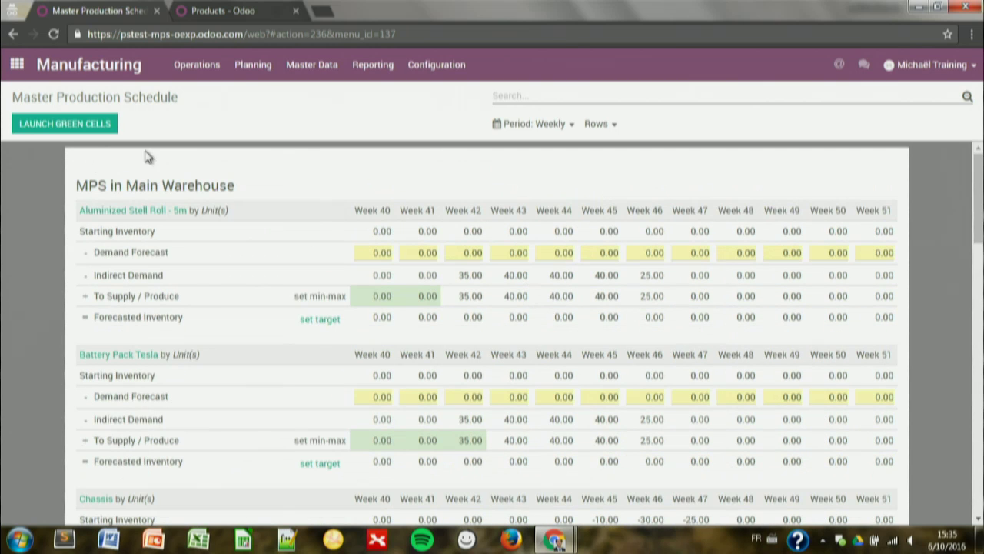
# Launch the green supply cells and scroll through the schedule to check the results
pyautogui.click(97, 127)
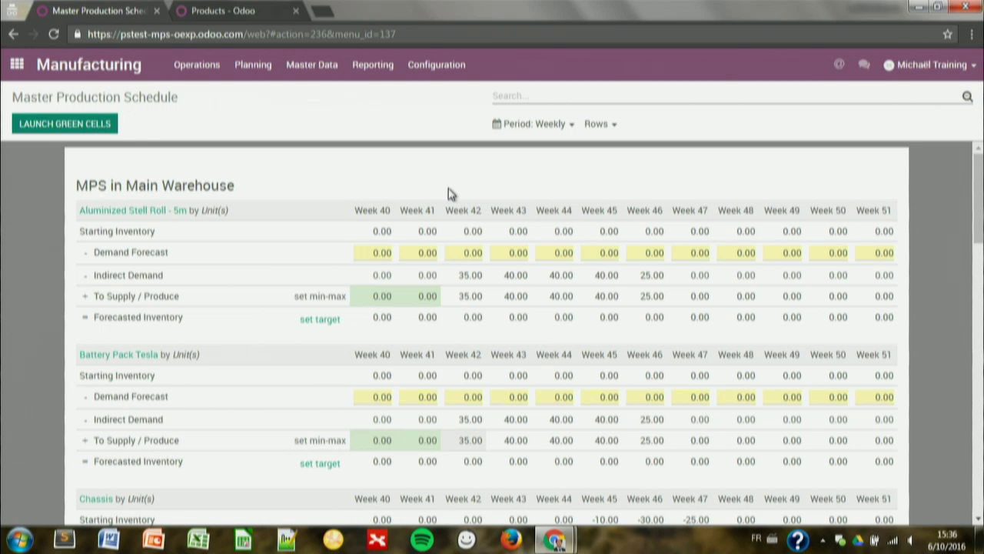
pyautogui.scroll(-2, 450, 192)
pyautogui.scroll(-1, 450, 192)
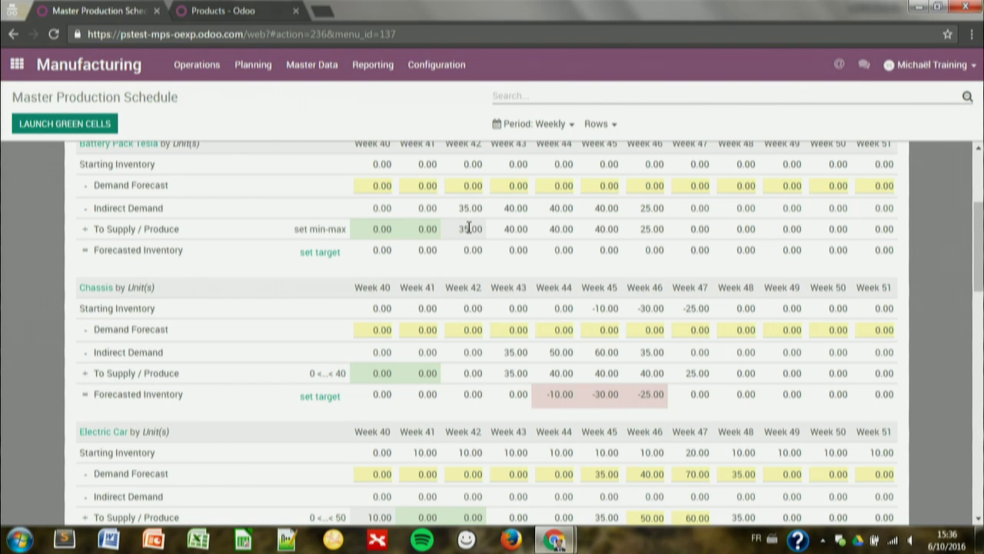
pyautogui.scroll(-3, 469, 228)
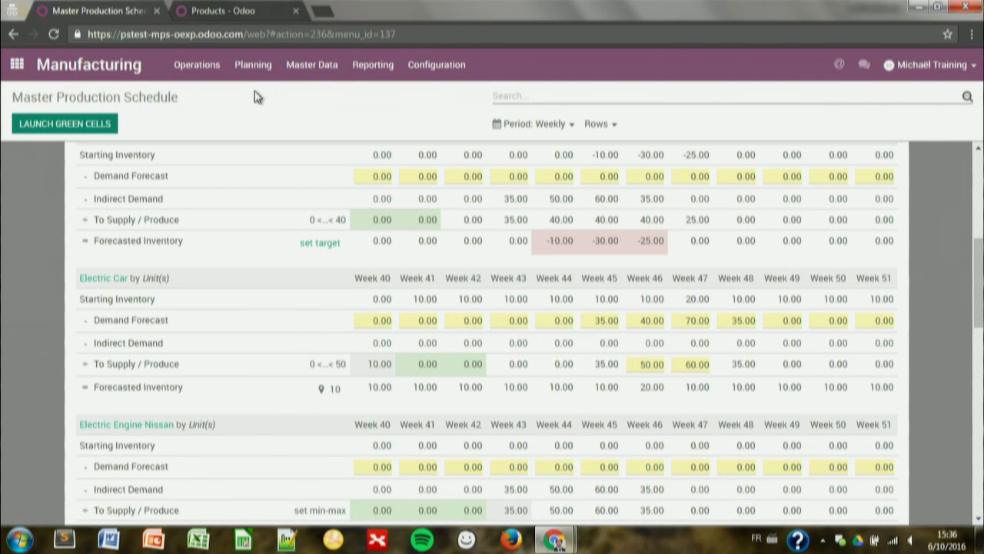
pyautogui.click(17, 63)
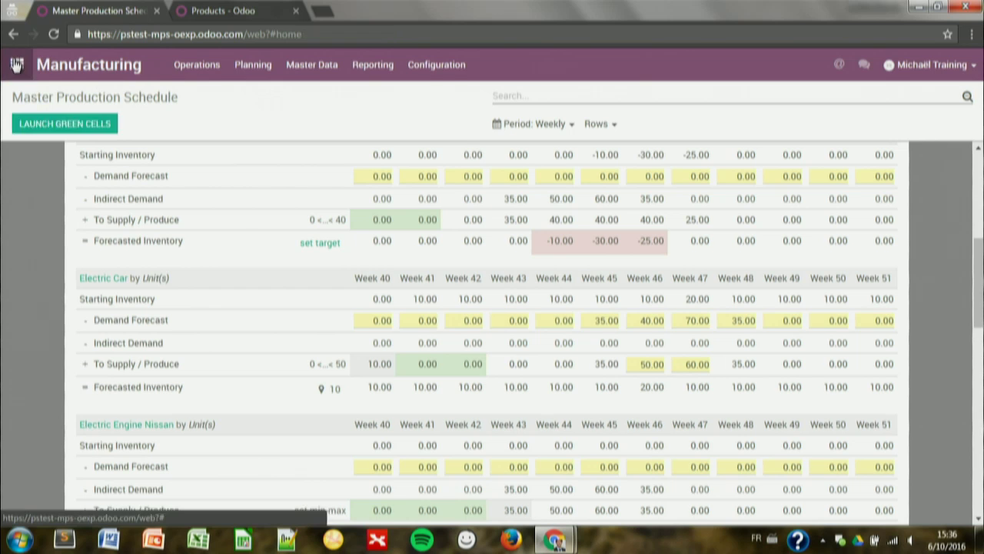
# Review RFQs PO00001 (Tesla Motors - Gigafactory) and PO00002 (Nissan) in Purchases
pyautogui.click(356, 227)
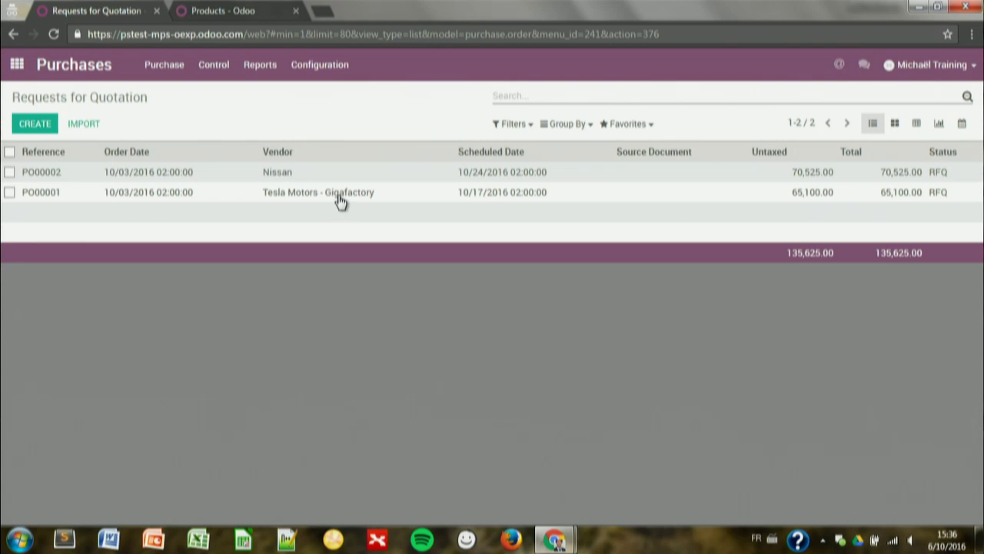
pyautogui.click(339, 195)
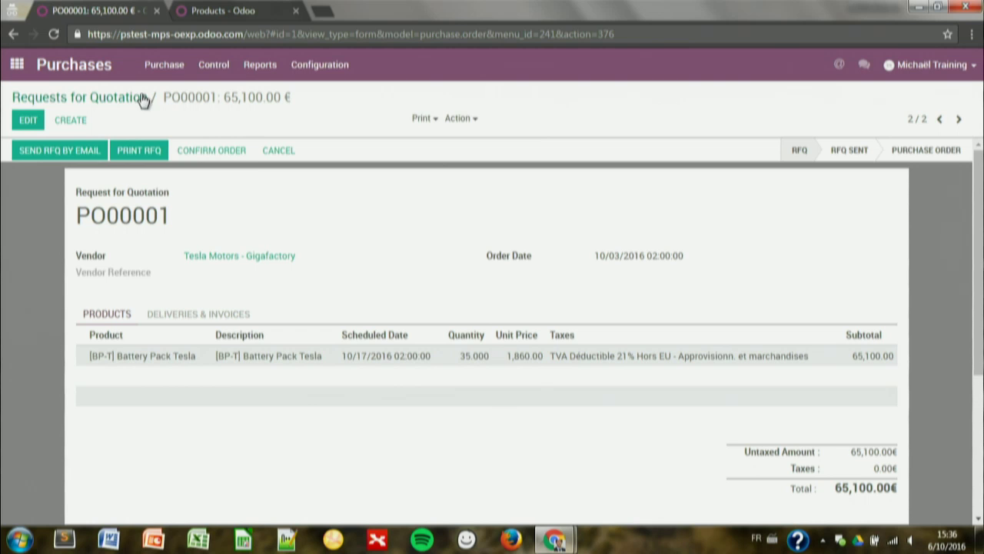
pyautogui.click(134, 98)
pyautogui.click(366, 176)
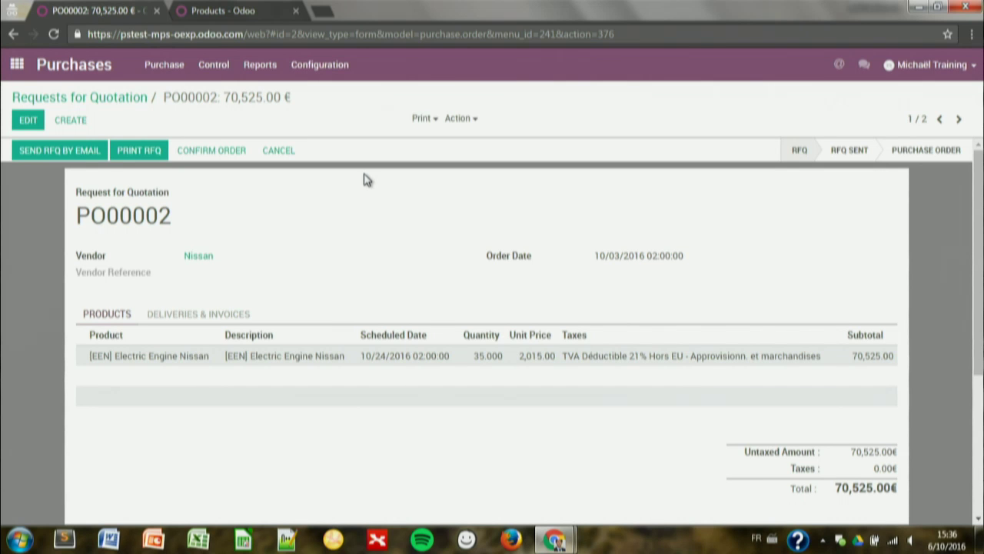
pyautogui.click(125, 98)
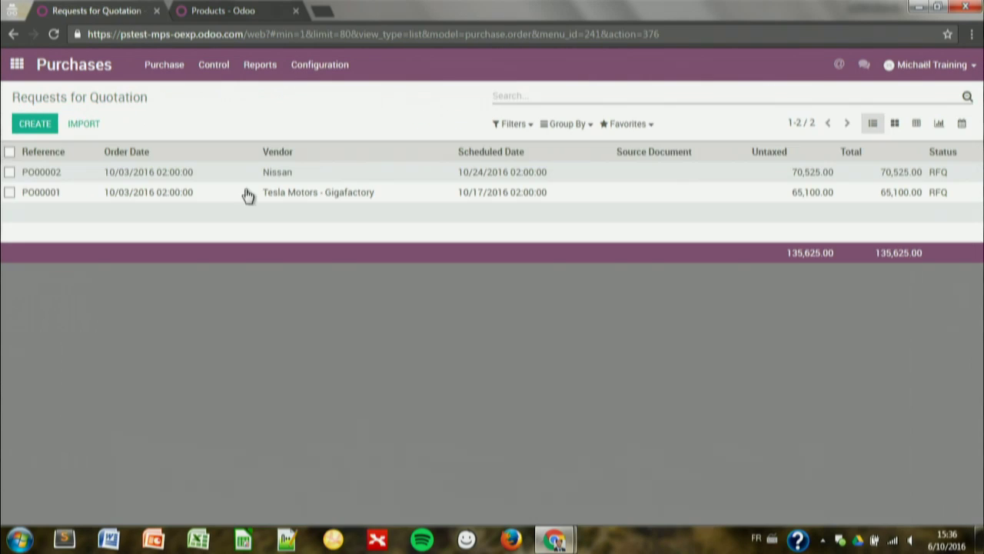
pyautogui.click(216, 196)
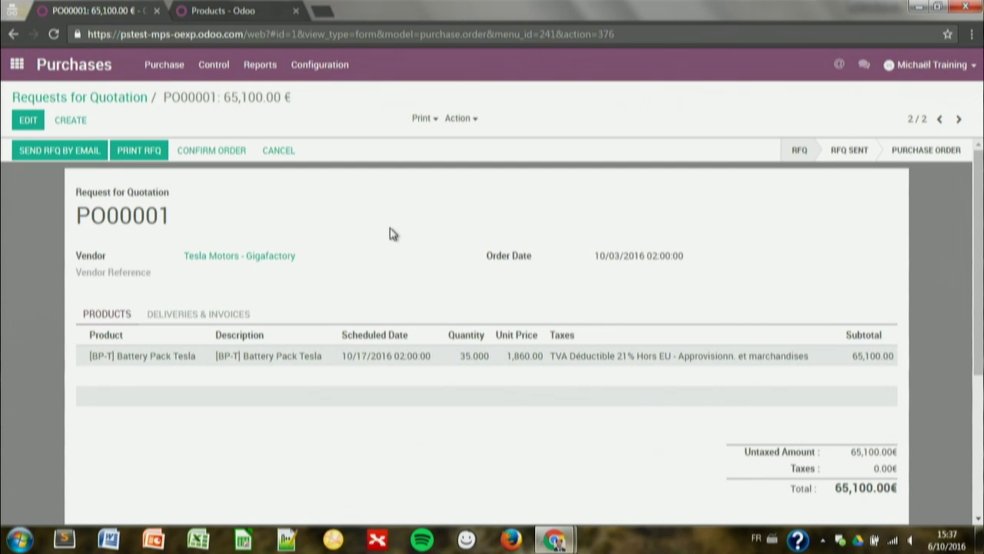
pyautogui.click(121, 97)
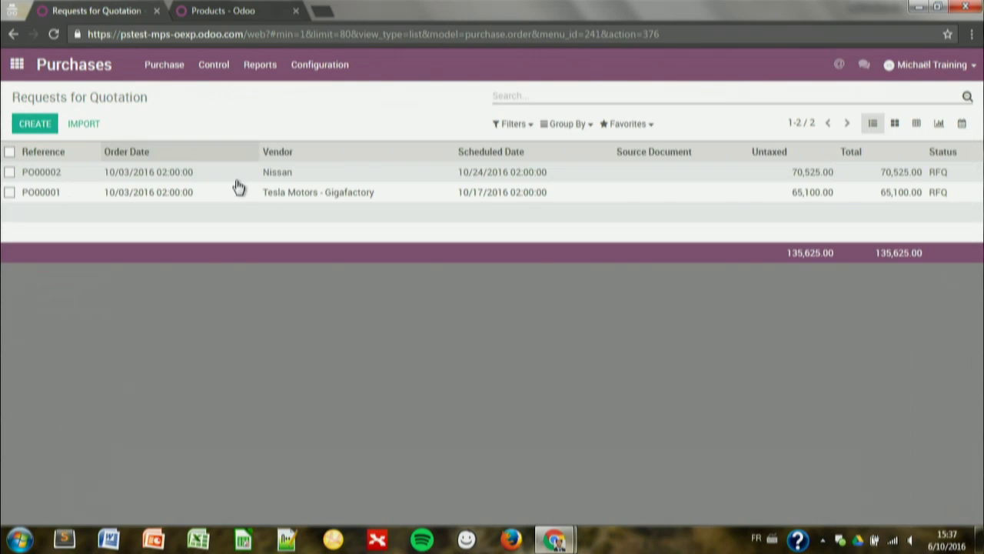
pyautogui.click(250, 180)
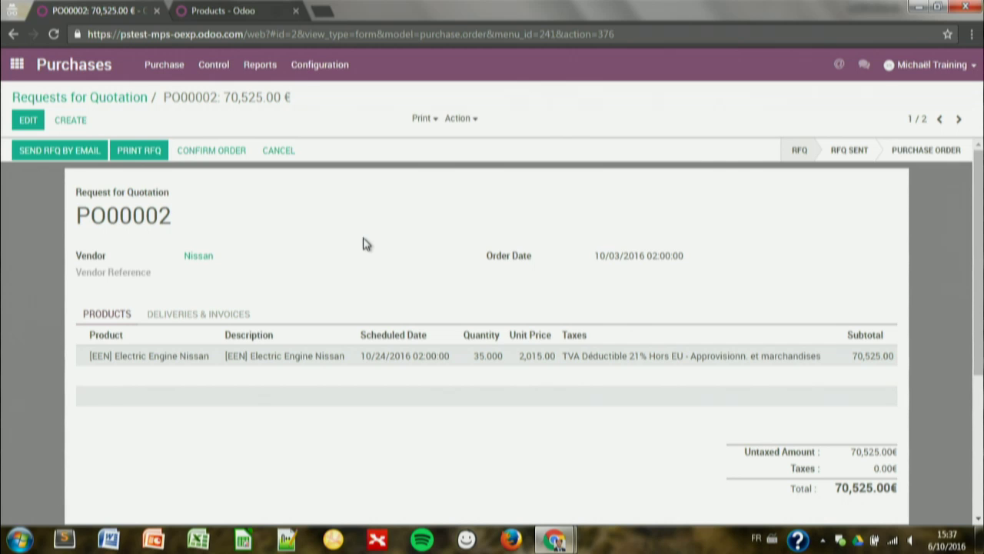
pyautogui.click(136, 98)
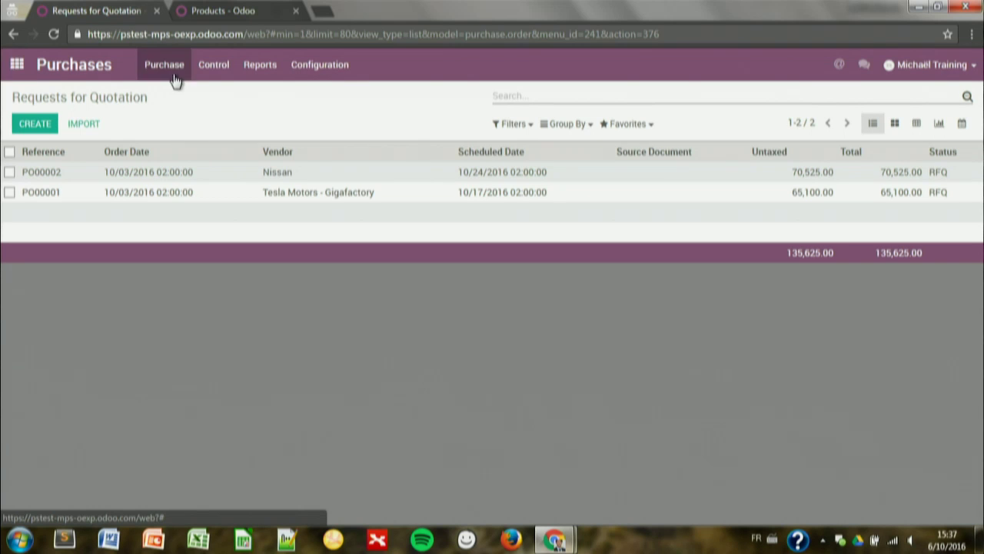
# Open the Master Production Schedule from the Manufacturing app
pyautogui.click(16, 66)
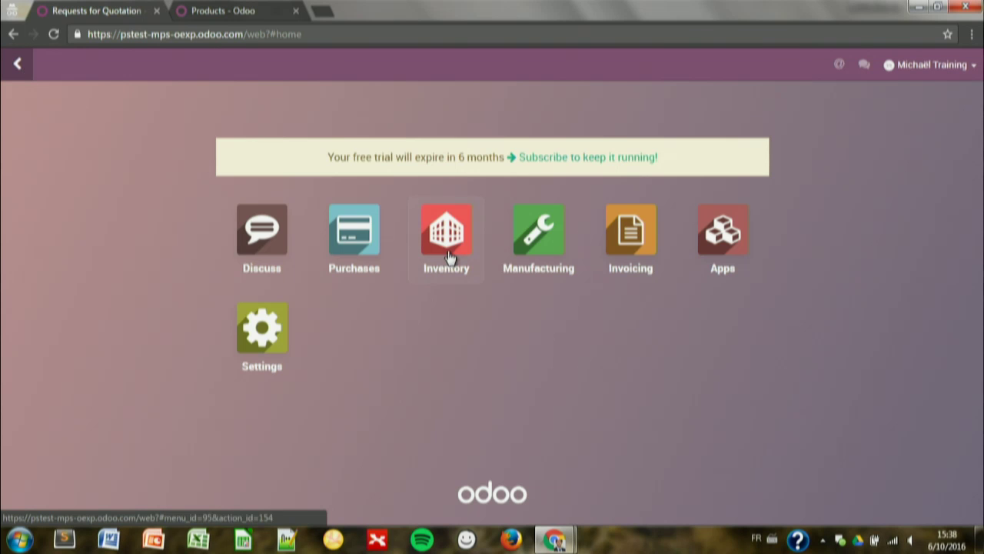
pyautogui.click(557, 228)
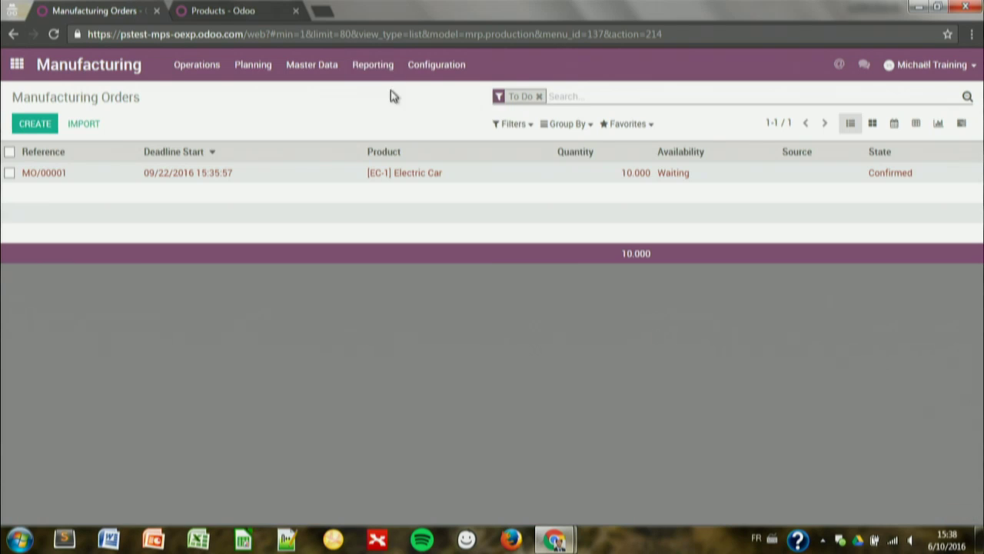
pyautogui.click(373, 65)
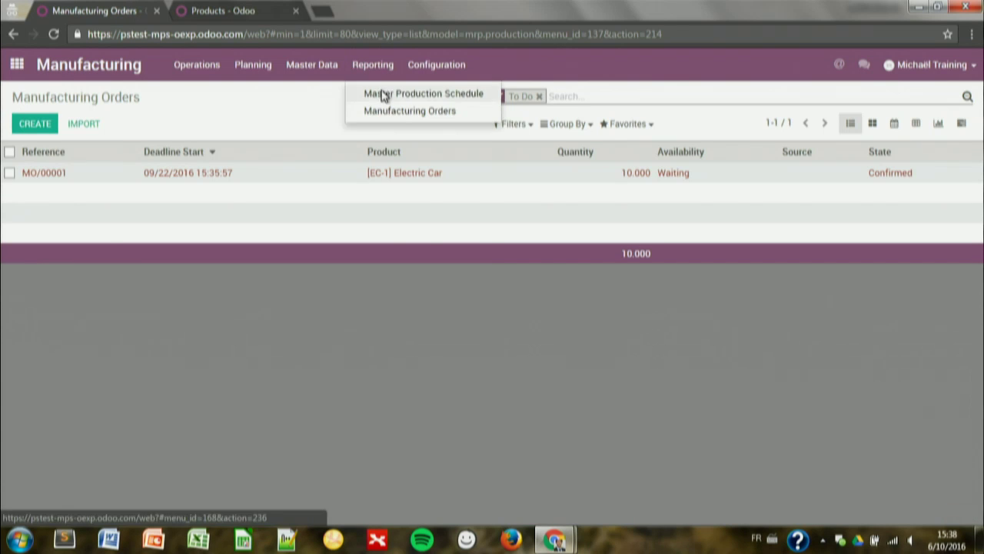
pyautogui.click(382, 93)
# Filter the schedule to the All / Food product category
pyautogui.write('food')
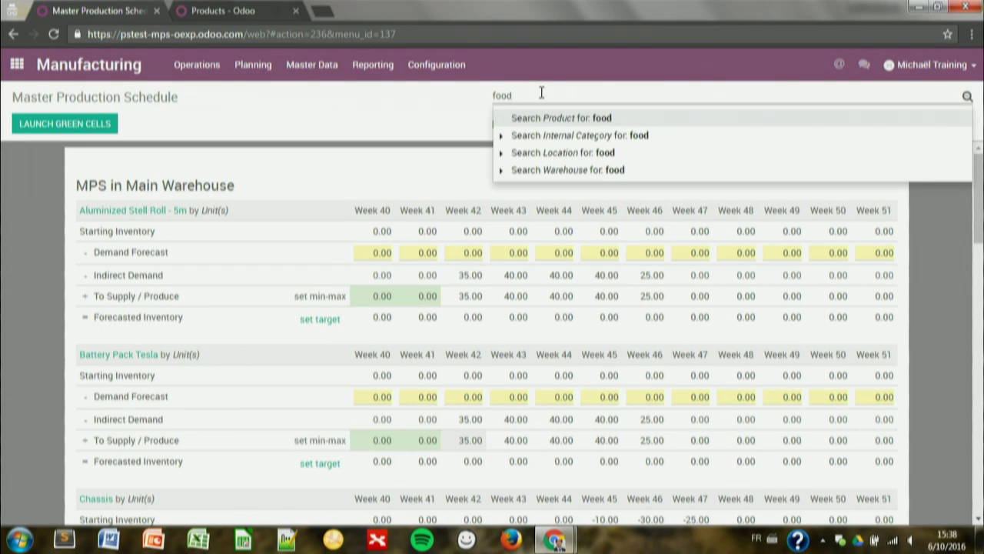
pyautogui.press('Down')
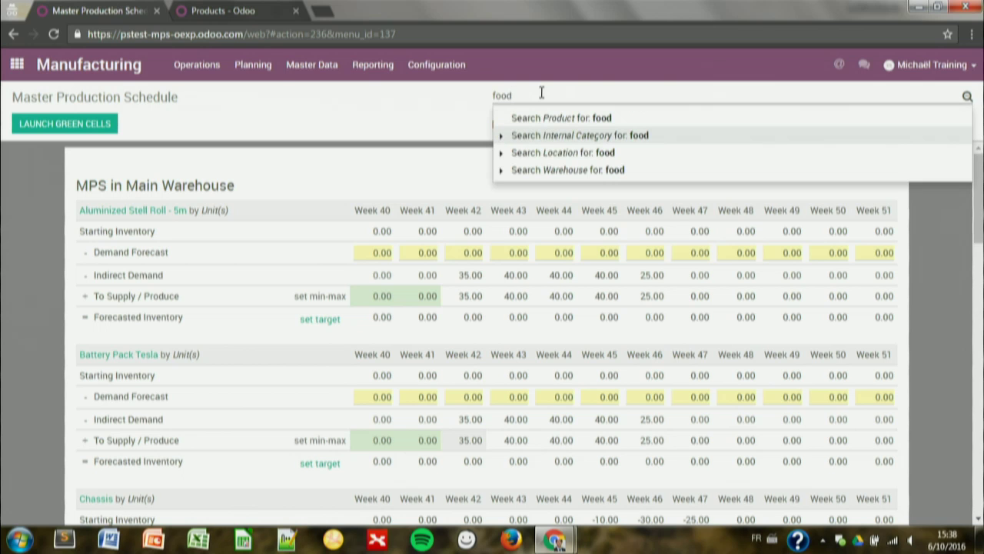
pyautogui.press('Right')
pyautogui.press('Down')
pyautogui.press('Return')
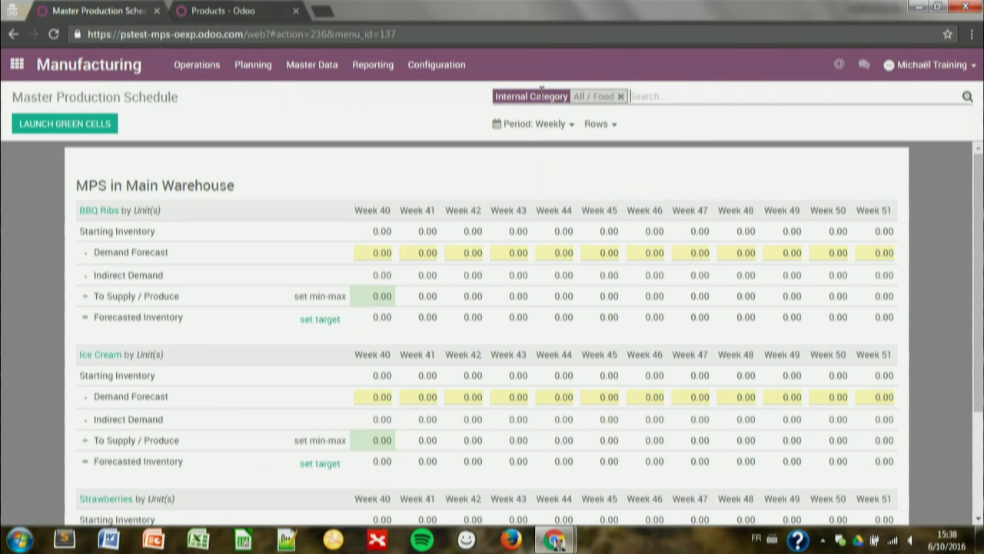
pyautogui.scroll(-1, 467, 224)
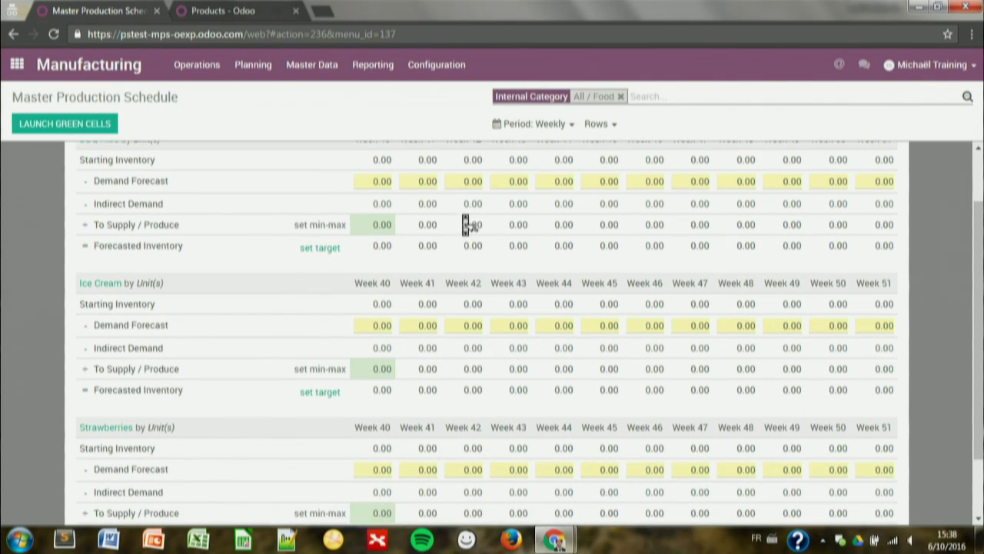
pyautogui.scroll(1, 465, 219)
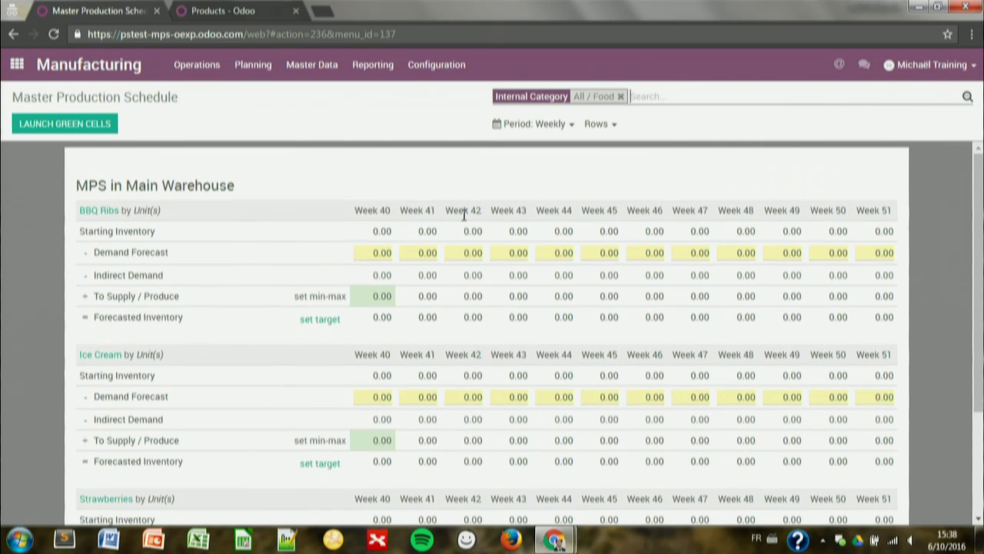
pyautogui.scroll(-2, 464, 216)
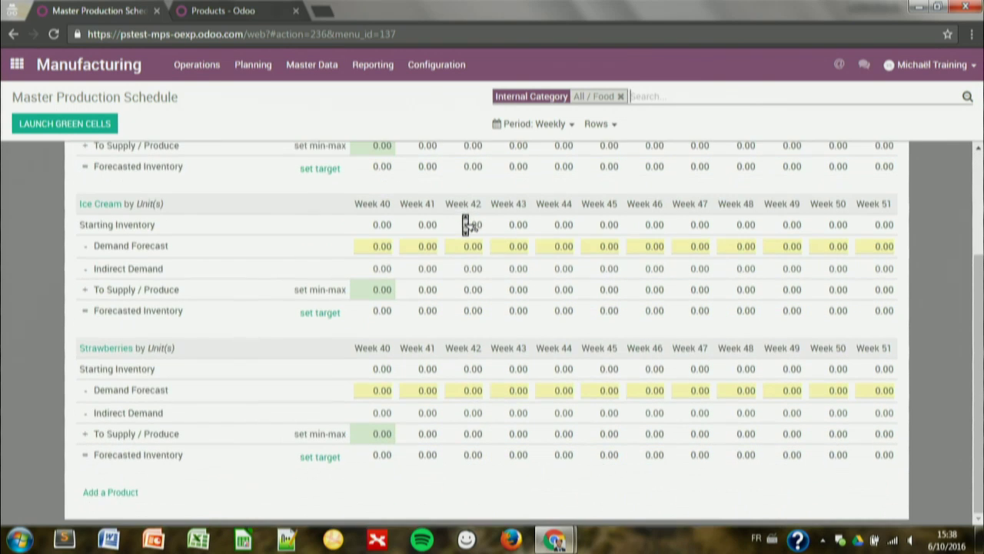
pyautogui.scroll(2, 465, 222)
pyautogui.scroll(-1, 466, 214)
pyautogui.scroll(1, 463, 215)
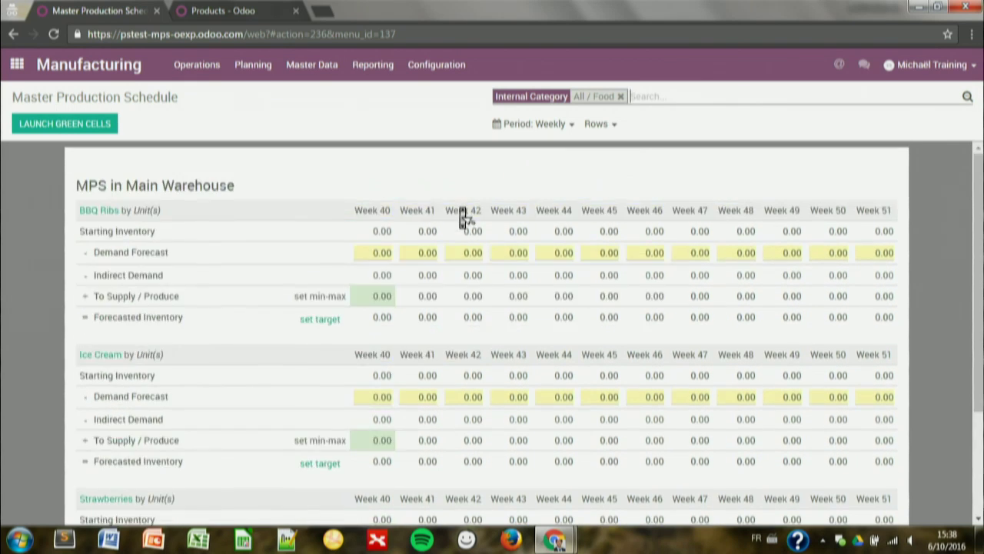
# Switch the schedule period from Weekly to Daily
pyautogui.click(534, 125)
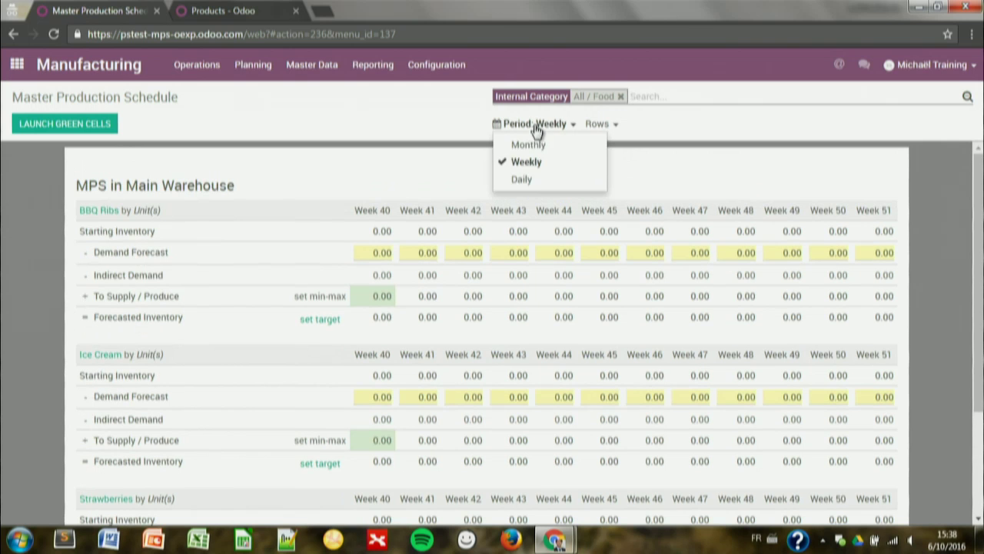
pyautogui.click(534, 180)
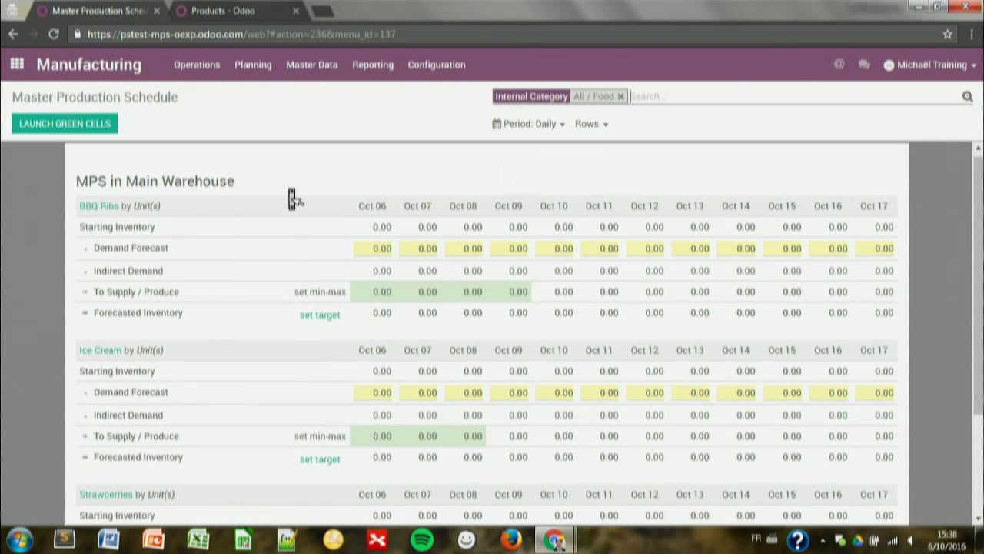
pyautogui.scroll(-1, 291, 194)
pyautogui.scroll(-1, 290, 194)
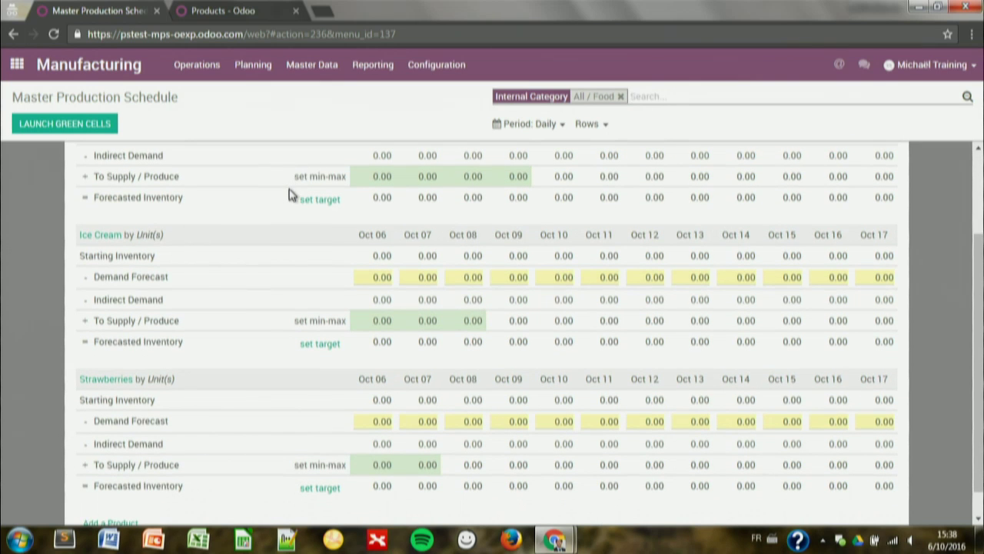
pyautogui.scroll(3, 291, 193)
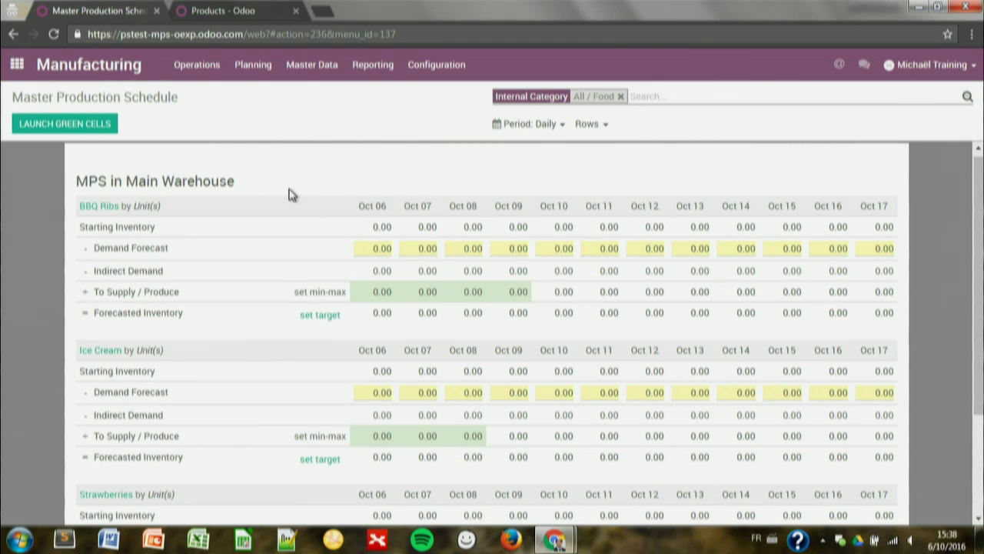
pyautogui.scroll(-3, 291, 194)
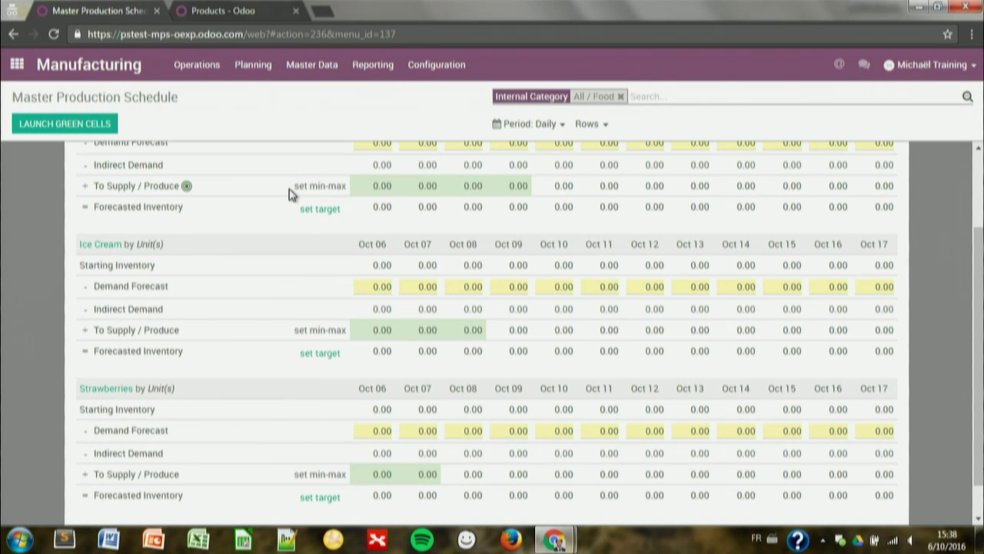
pyautogui.scroll(-2, 291, 194)
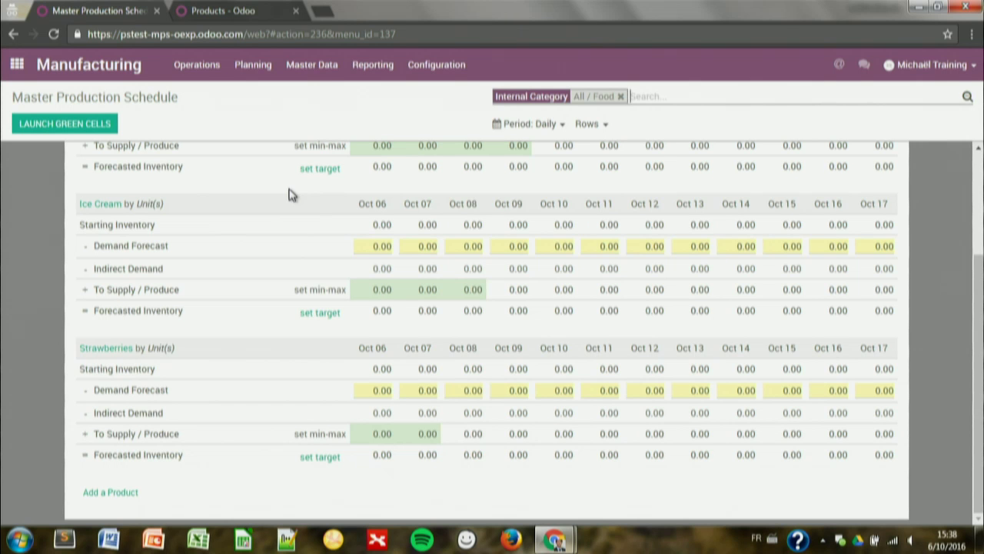
pyautogui.scroll(1, 419, 334)
pyautogui.scroll(2, 419, 334)
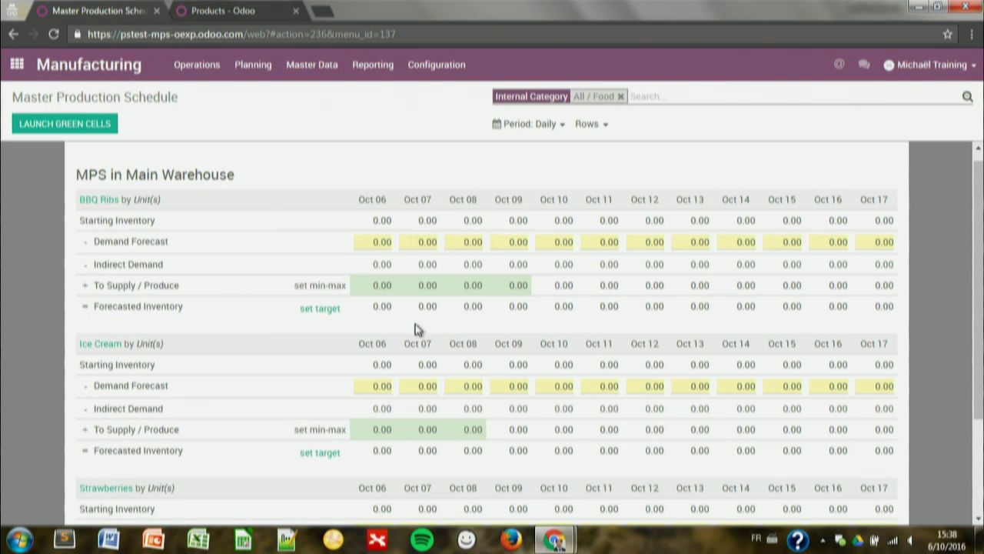
# Enter BBQ Ribs demand forecasts of 50, 40, 10 and 10 for Oct 08–11
pyautogui.click(466, 239)
pyautogui.write('50')
pyautogui.click(529, 244)
pyautogui.write('40')
pyautogui.click(564, 241)
pyautogui.write('10')
pyautogui.click(603, 241)
pyautogui.write('10')
pyautogui.click(913, 241)
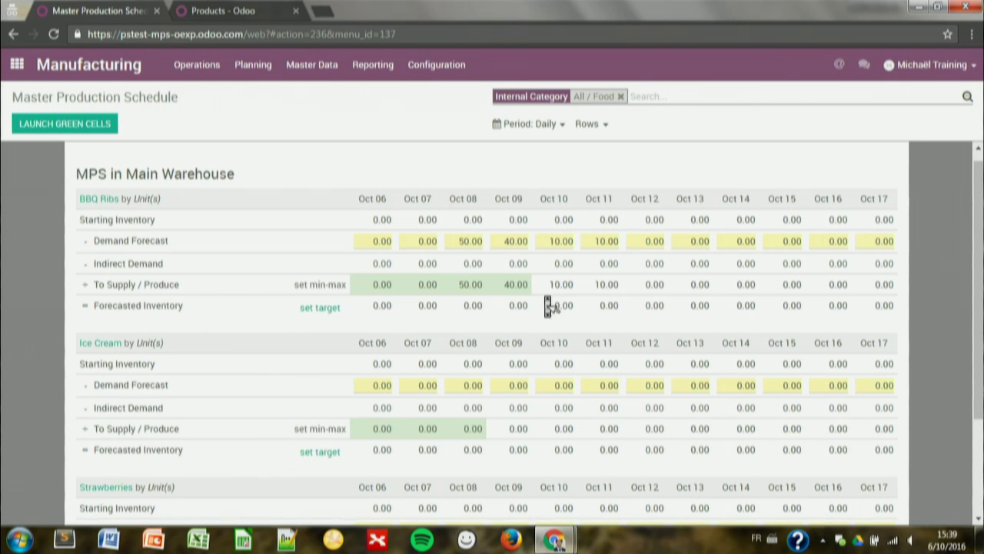
# Enter Ice Cream demand forecasts of 100, 70, 20 and 20 for Oct 08–11
pyautogui.scroll(-1, 546, 305)
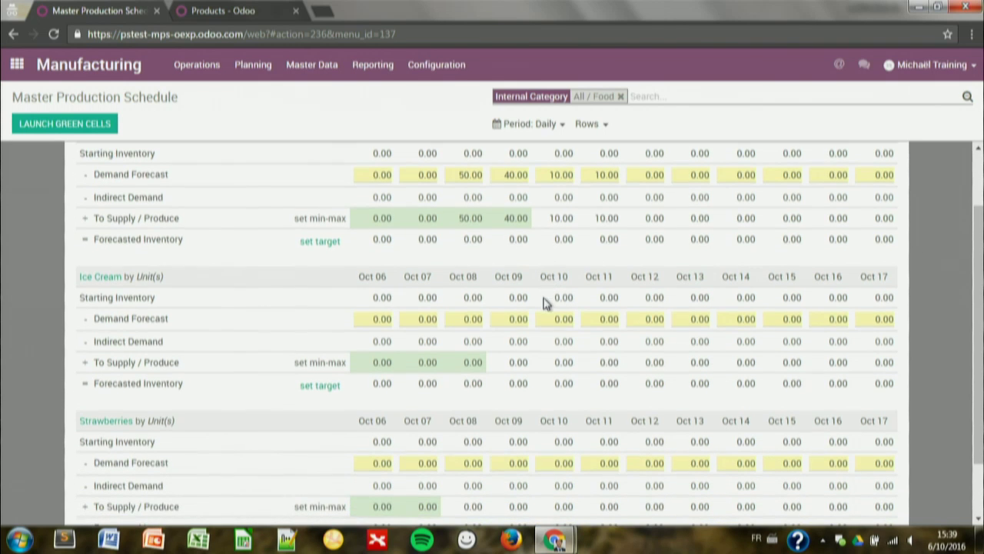
pyautogui.click(473, 323)
pyautogui.write('10')
pyautogui.click(508, 318)
pyautogui.click(508, 318)
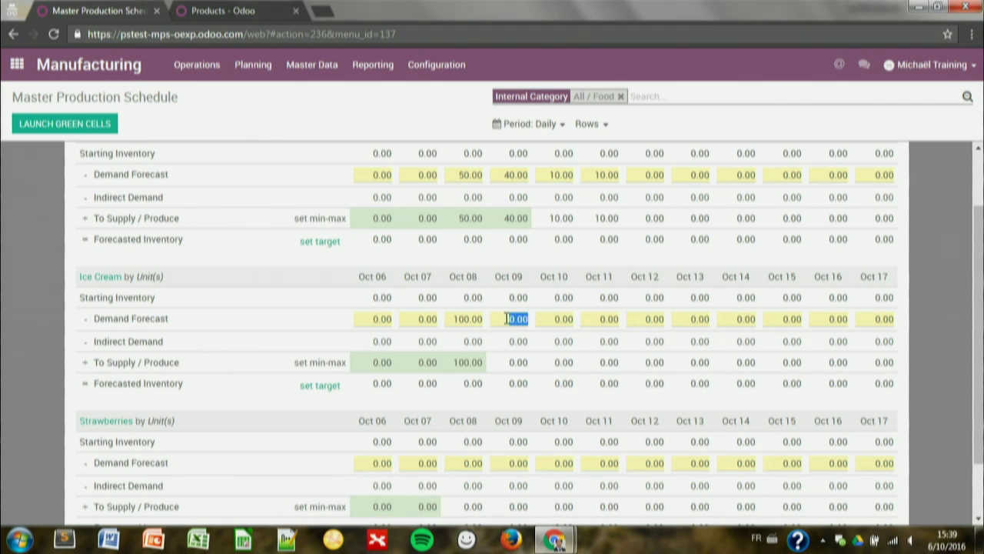
pyautogui.write('70')
pyautogui.click(564, 320)
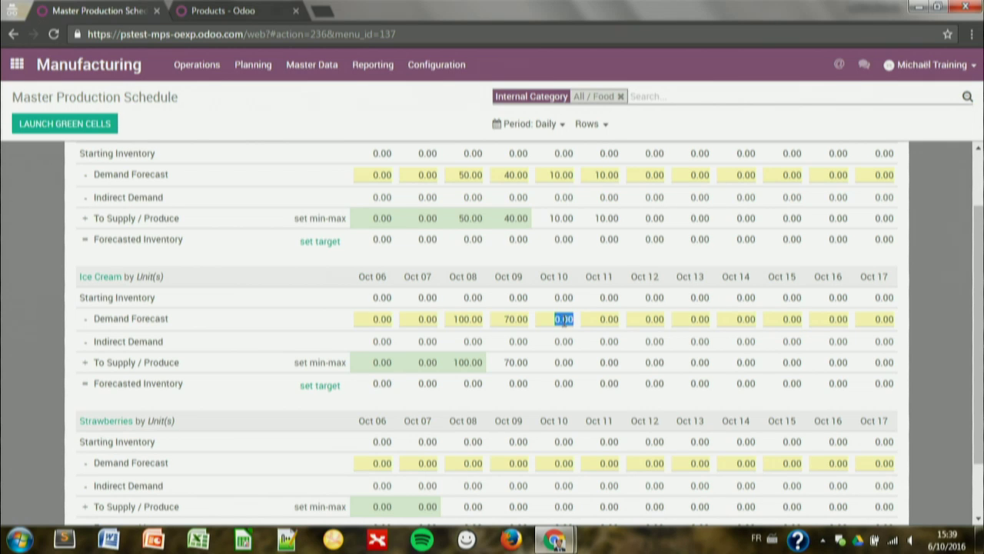
pyautogui.write('20')
pyautogui.click(608, 320)
pyautogui.click(607, 319)
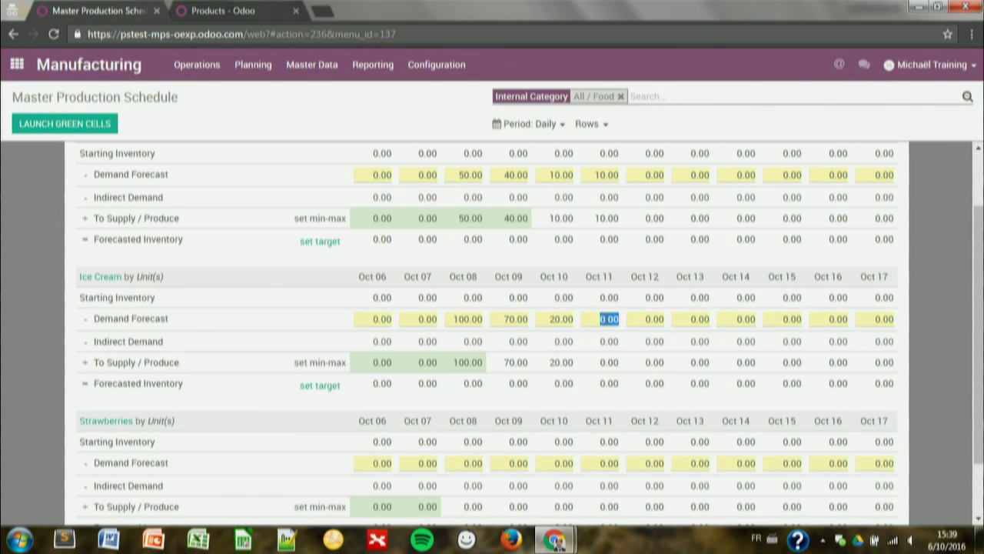
pyautogui.write('20')
pyautogui.click(699, 275)
# Enter Strawberries demand forecasts of 100, 90, 15 and 15 for Oct 08–11
pyautogui.scroll(-1, 698, 276)
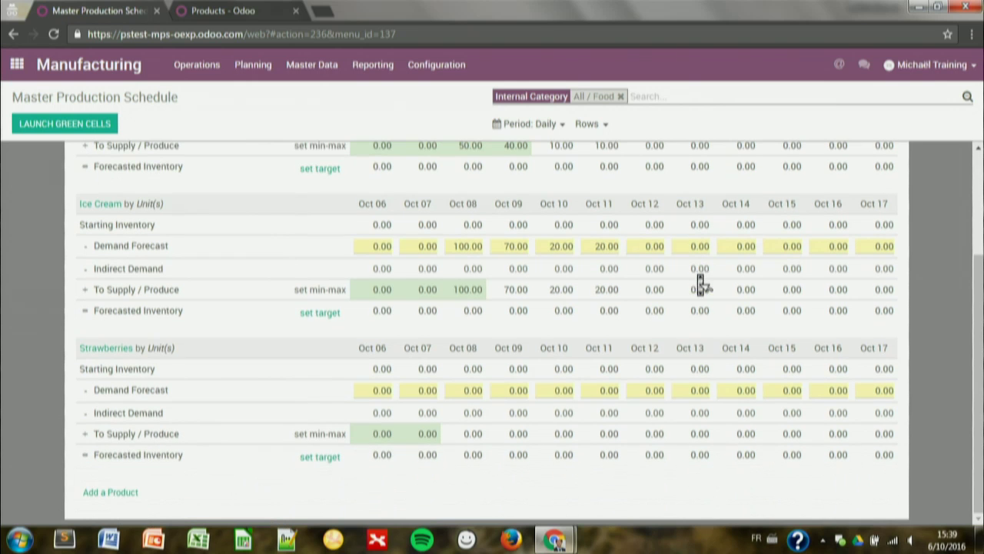
pyautogui.click(474, 390)
pyautogui.write('100')
pyautogui.click(509, 390)
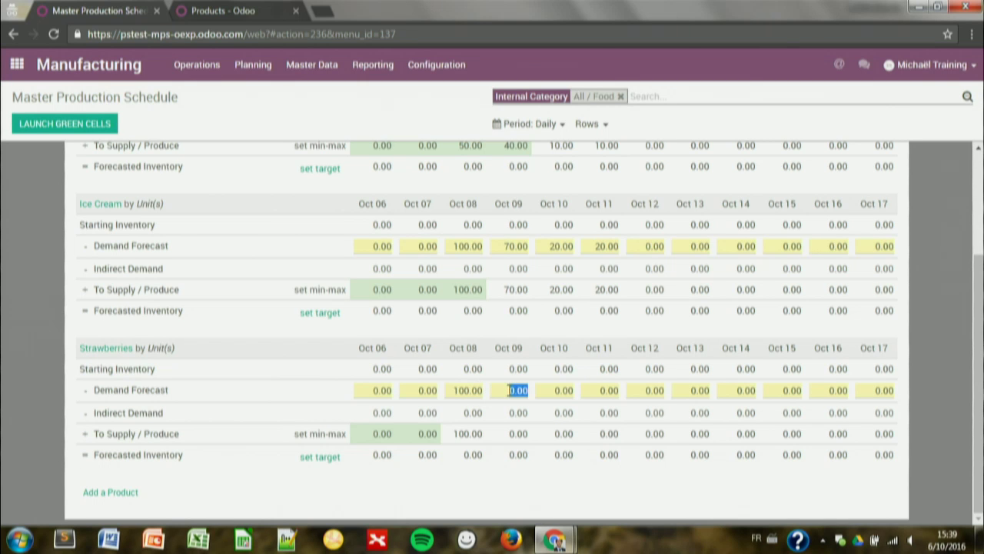
pyautogui.write('90')
pyautogui.press('Return')
pyautogui.click(558, 390)
pyautogui.write('15')
pyautogui.click(611, 390)
pyautogui.click(610, 390)
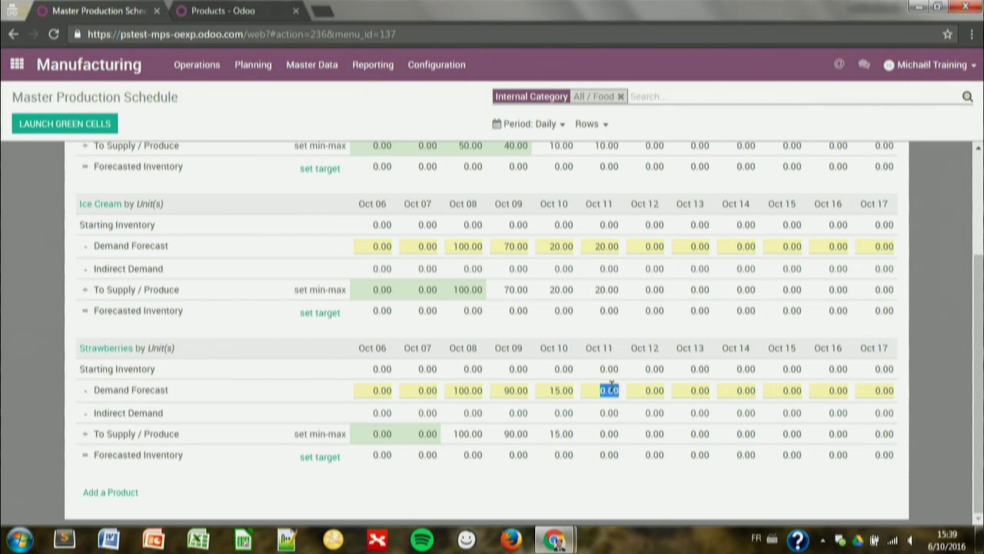
pyautogui.write('15')
pyautogui.click(935, 366)
pyautogui.scroll(1, 933, 367)
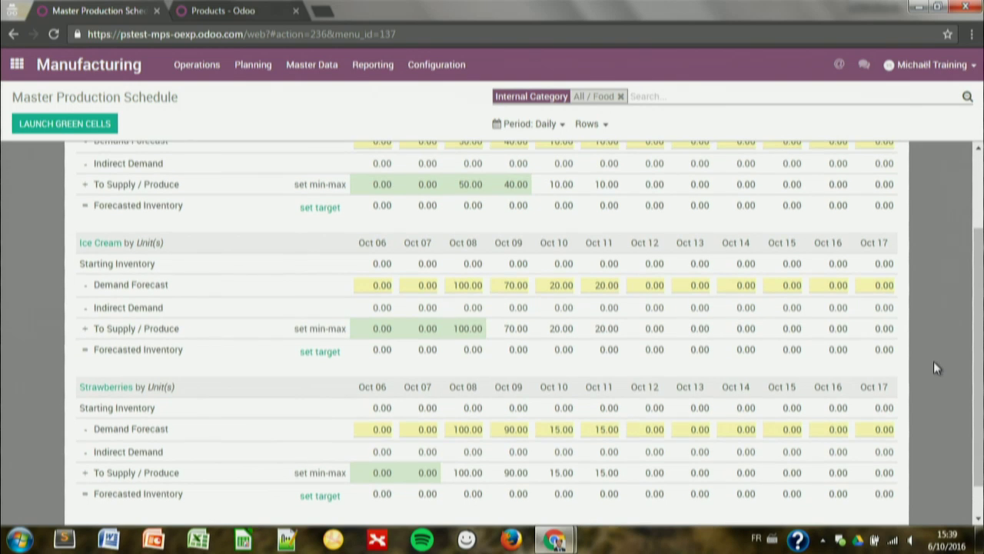
pyautogui.scroll(2, 937, 370)
# Launch replenishment for the Food products' green To Supply cells
pyautogui.scroll(-1, 935, 368)
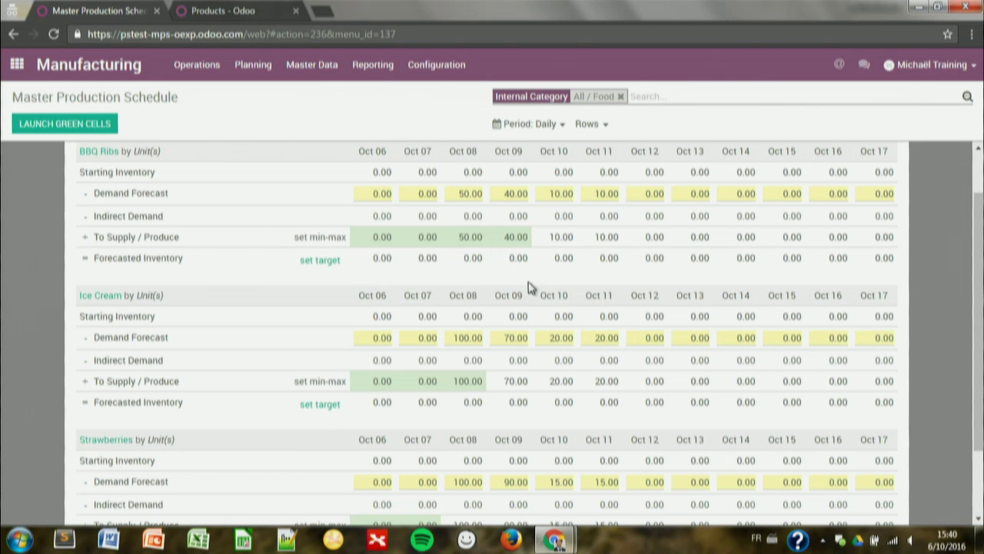
pyautogui.scroll(-3, 466, 260)
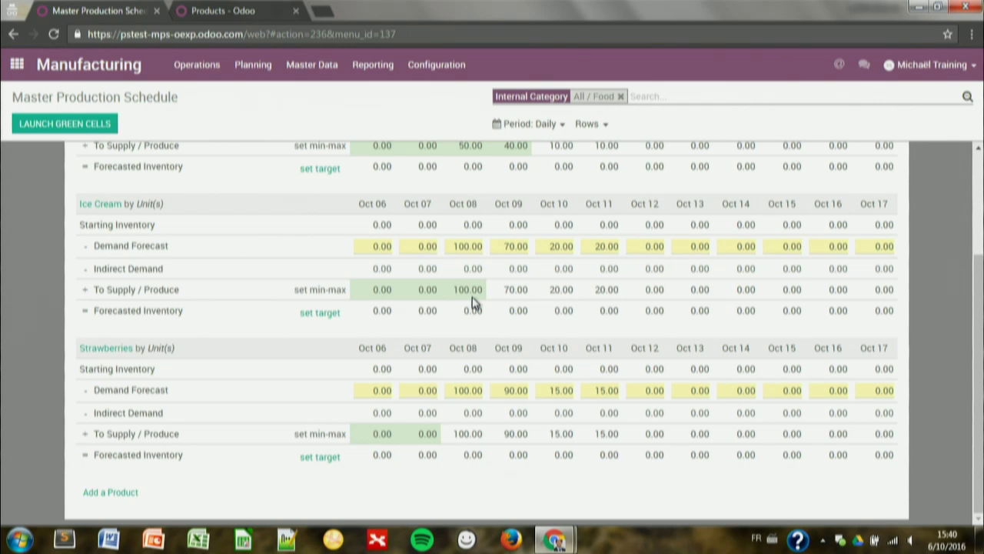
pyautogui.scroll(5, 473, 303)
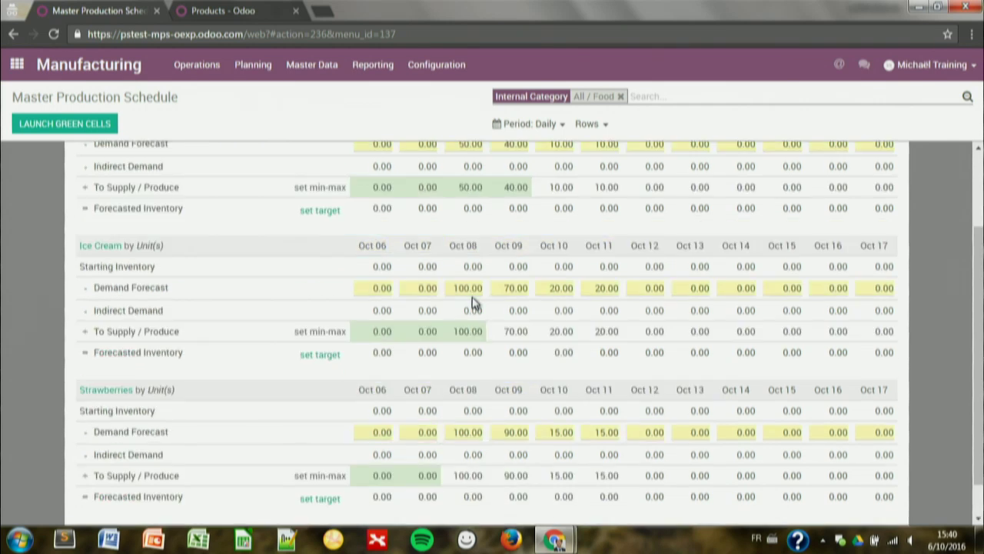
pyautogui.click(96, 132)
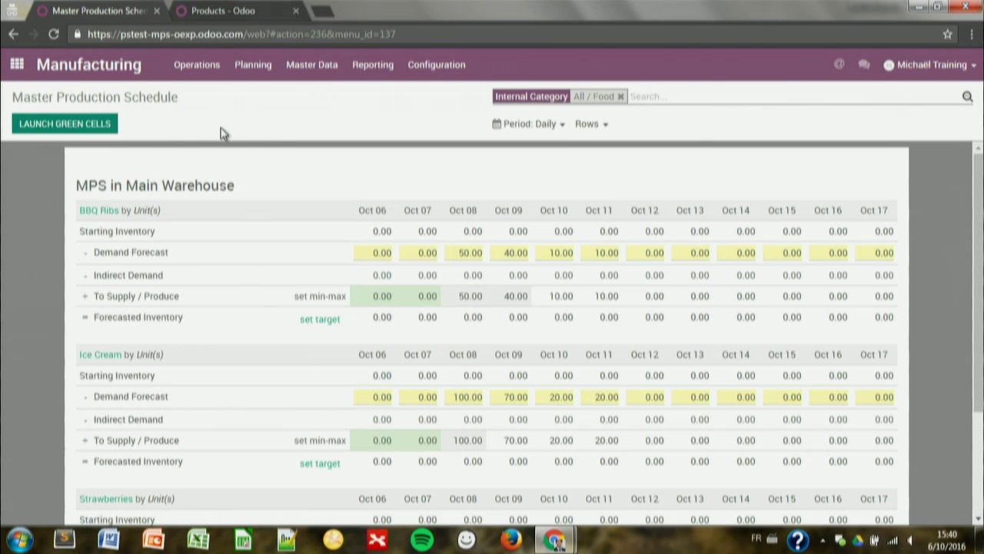
# Highlight the launched BBQ Ribs supply quantities 50.00 and 40.00, now grey
pyautogui.scroll(-2, 212, 258)
pyautogui.scroll(-1, 212, 255)
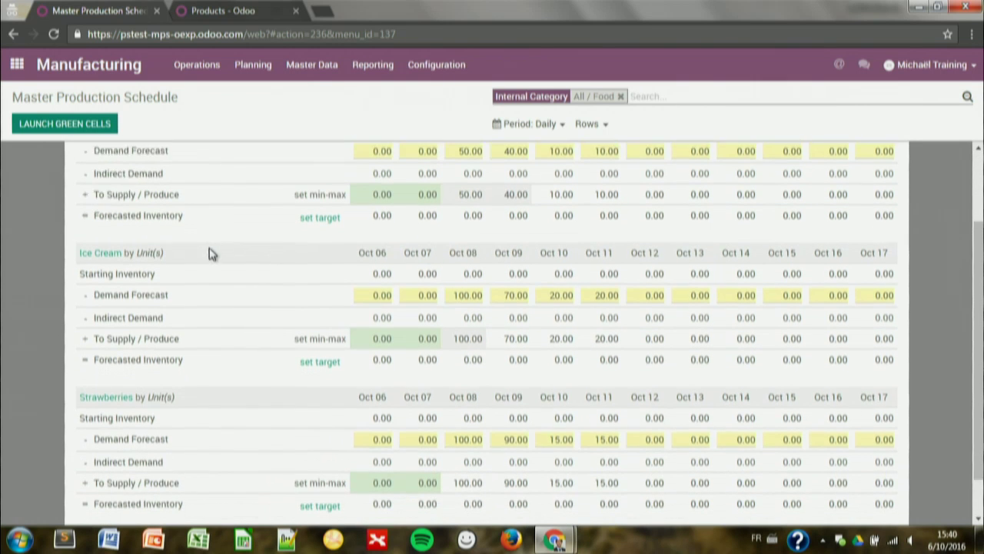
pyautogui.click(484, 185)
pyautogui.moveTo(486, 184); pyautogui.dragTo(538, 199)
pyautogui.scroll(-1, 538, 198)
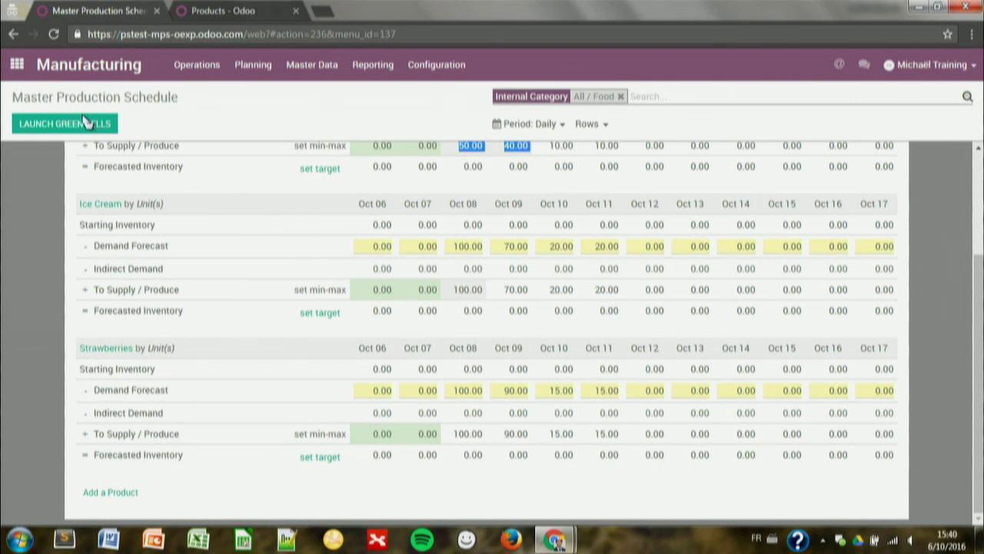
pyautogui.click(17, 64)
# Open Intermarché RFQ PO00003 showing Ice Cream 100 and BBQ Ribs 90 for 2,843.50 €
pyautogui.click(356, 234)
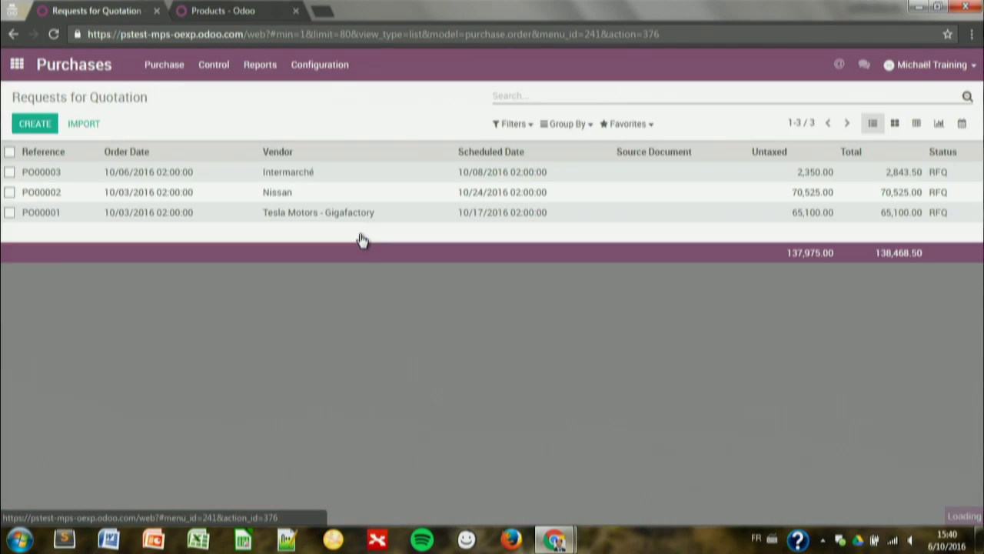
pyautogui.click(327, 173)
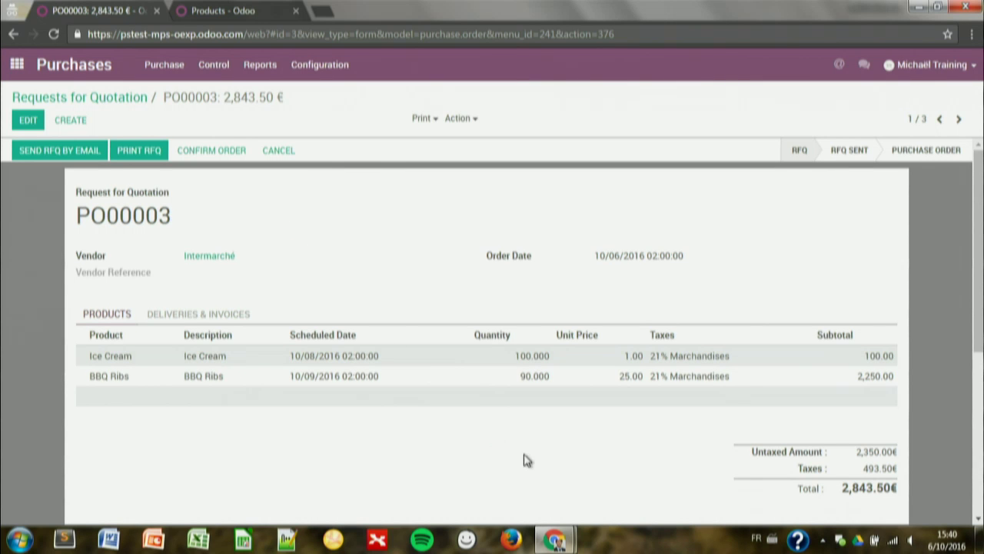
pyautogui.moveTo(555, 538)
pyautogui.click(477, 416)
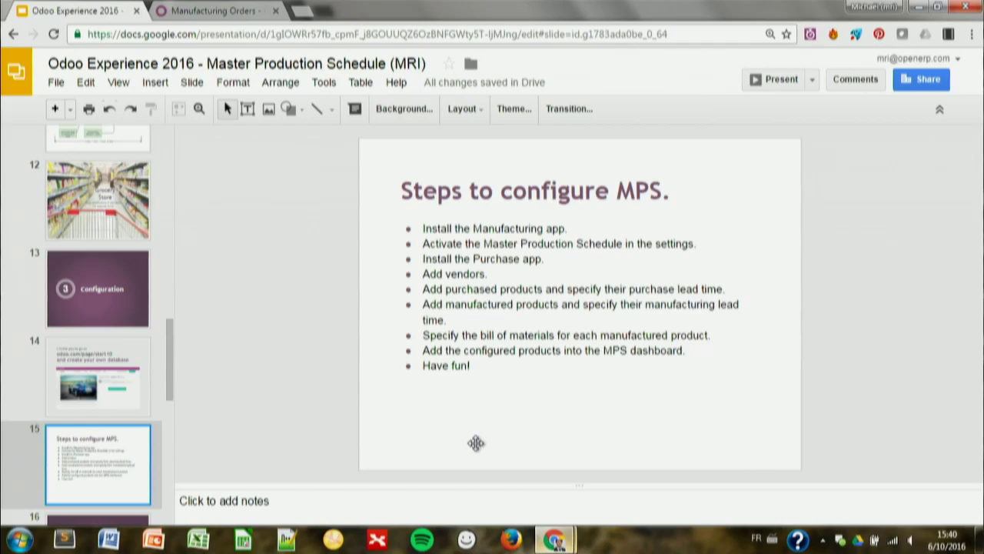
# Present the deck full screen from the Conclusion slide and advance to 'A great collaboration tool.'
pyautogui.scroll(-3, 89, 395)
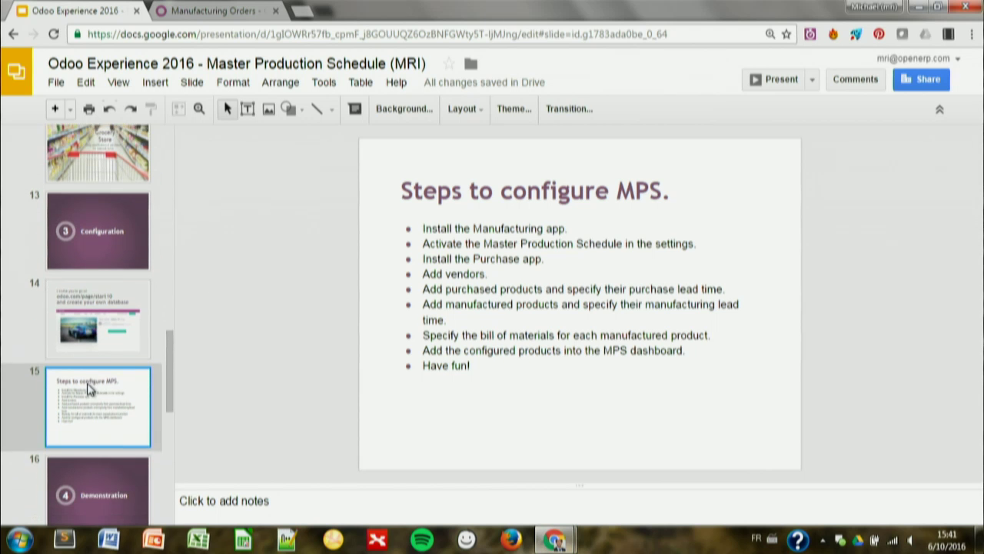
pyautogui.click(107, 464)
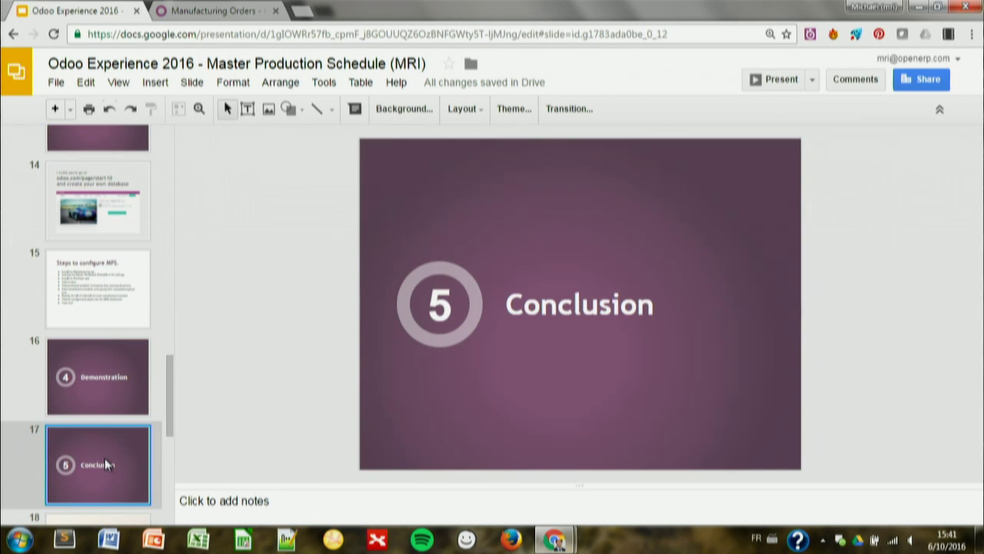
pyautogui.click(771, 81)
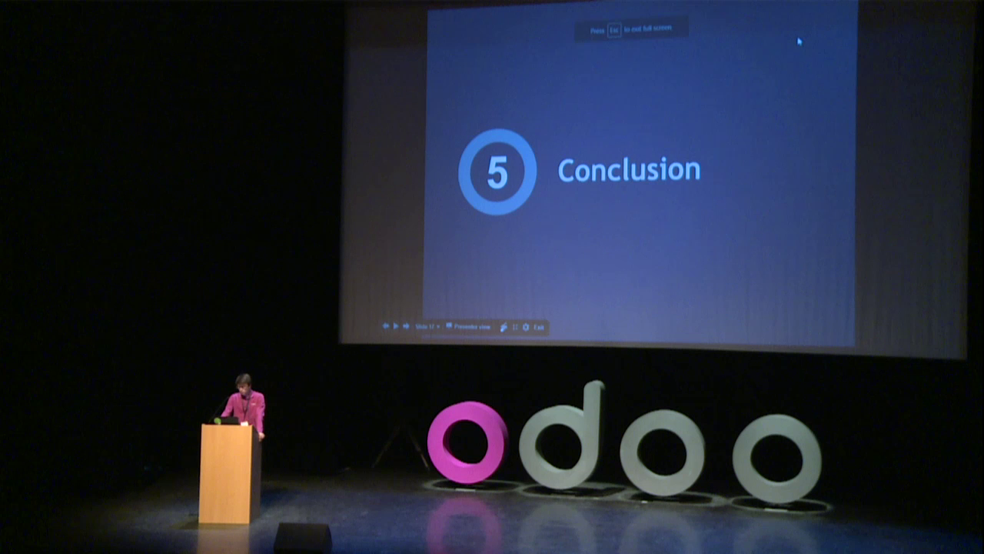
pyautogui.press('Right')
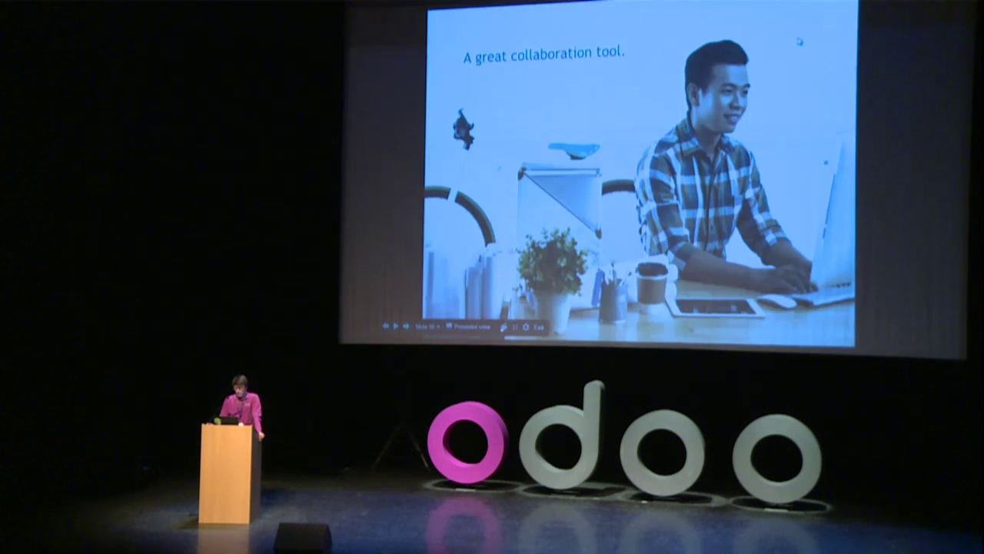
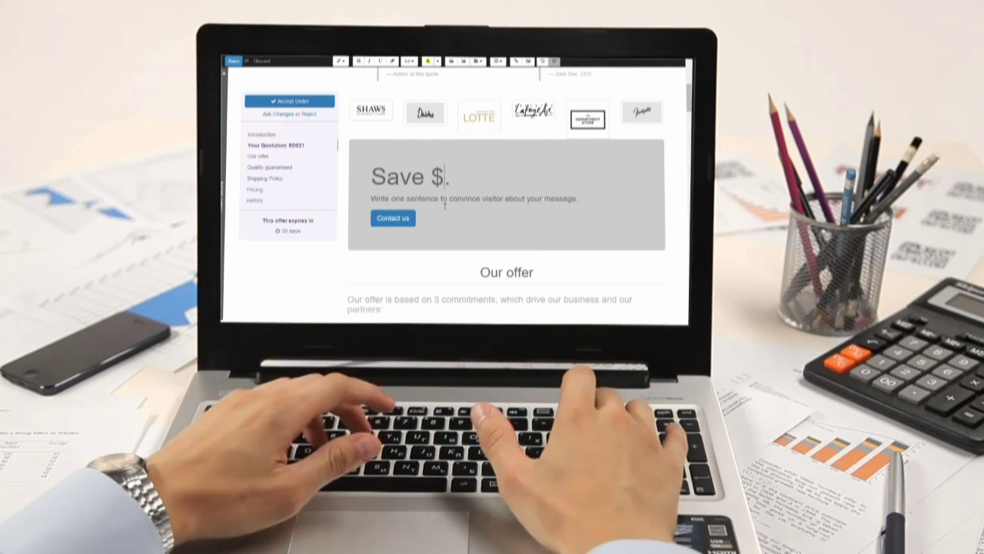
# Type 've *500!' into the grey banner heading to form the savings headline
pyautogui.write('500!')
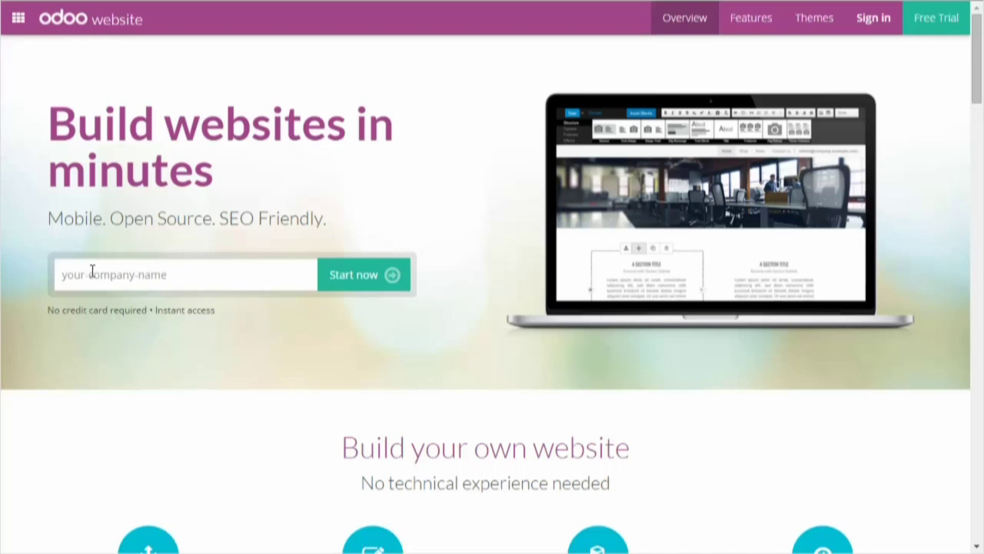
# Start entering 'mercury inc' as the company name in the trial signup field
pyautogui.click(90, 272)
pyautogui.write('mercury inc')
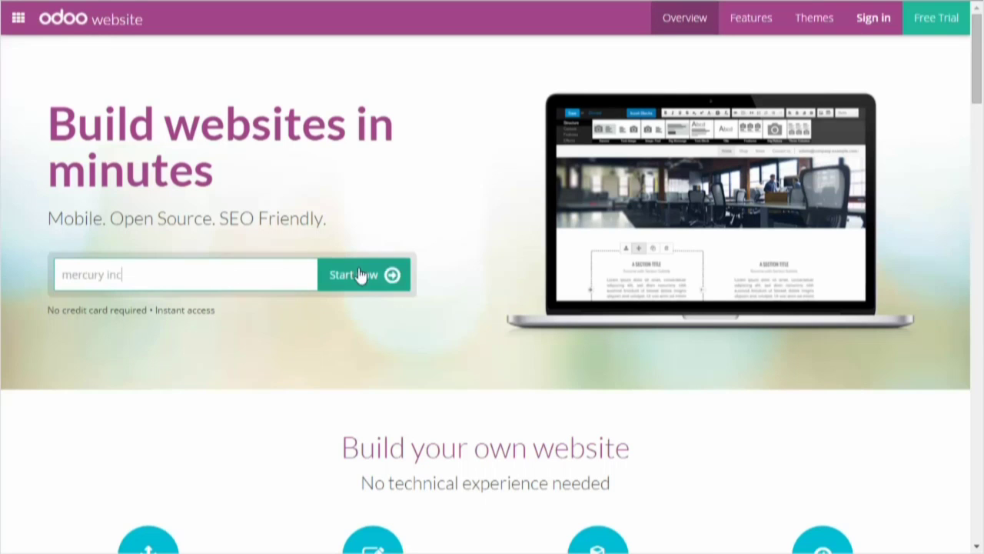
# Add a features block below the boot, rename two headings 'Quality' and 'Legacy', and save
pyautogui.click(362, 275)
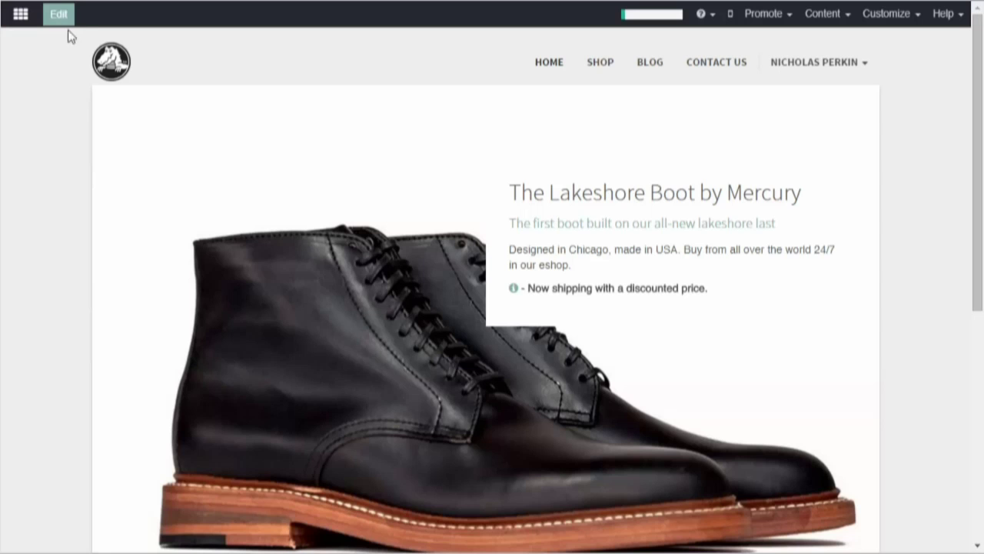
pyautogui.click(61, 16)
pyautogui.scroll(-5, 57, 399)
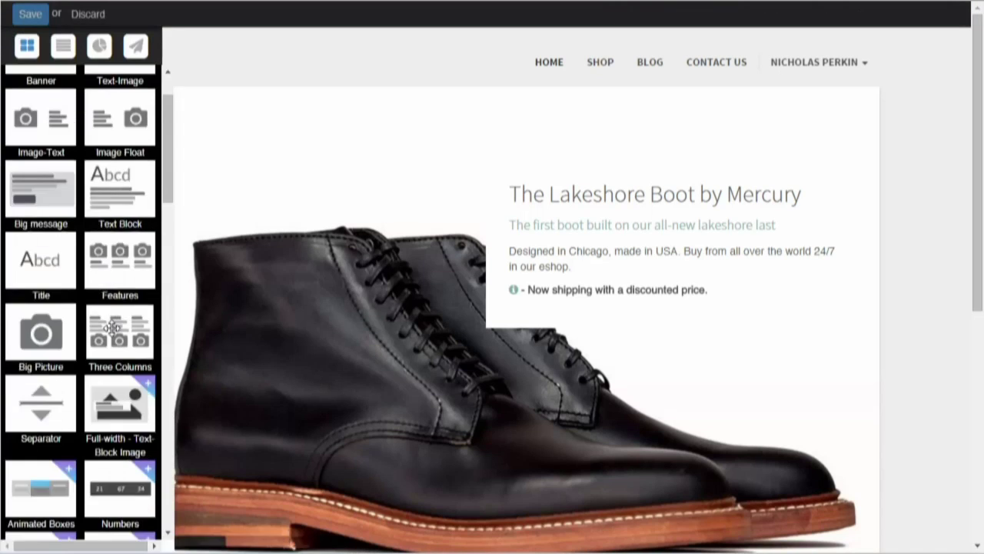
pyautogui.moveTo(58, 398); pyautogui.dragTo(347, 402)
pyautogui.tripleClick(336, 363)
pyautogui.write('Quality')
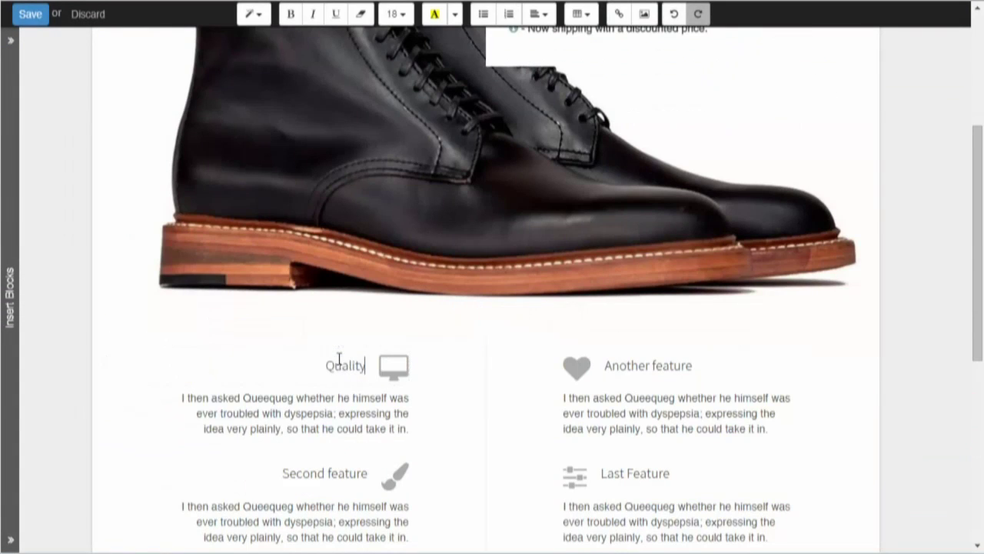
pyautogui.tripleClick(663, 363)
pyautogui.write('Legacy')
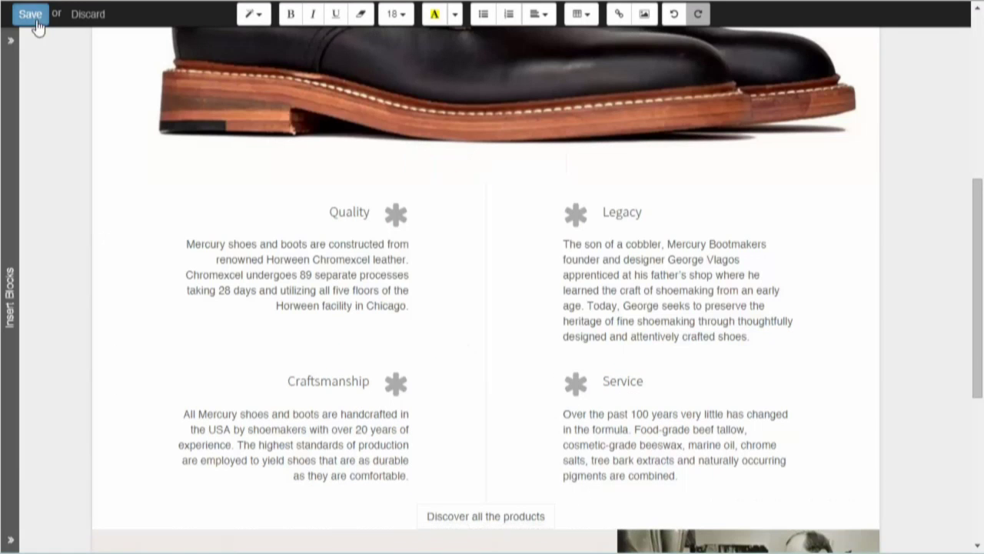
pyautogui.click(31, 14)
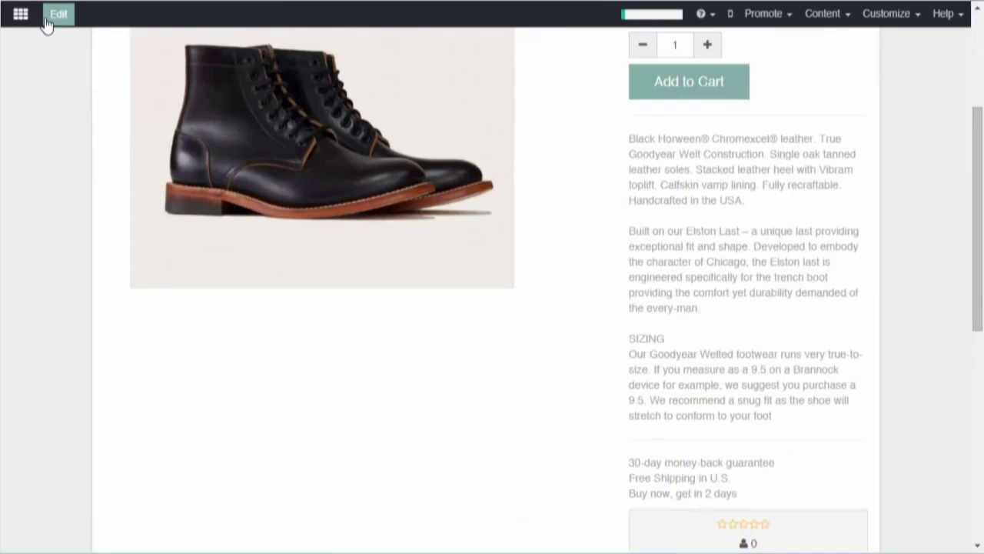
# Insert an image-and-text section with the jeans-and-boots photo and paste the boot description
pyautogui.click(48, 21)
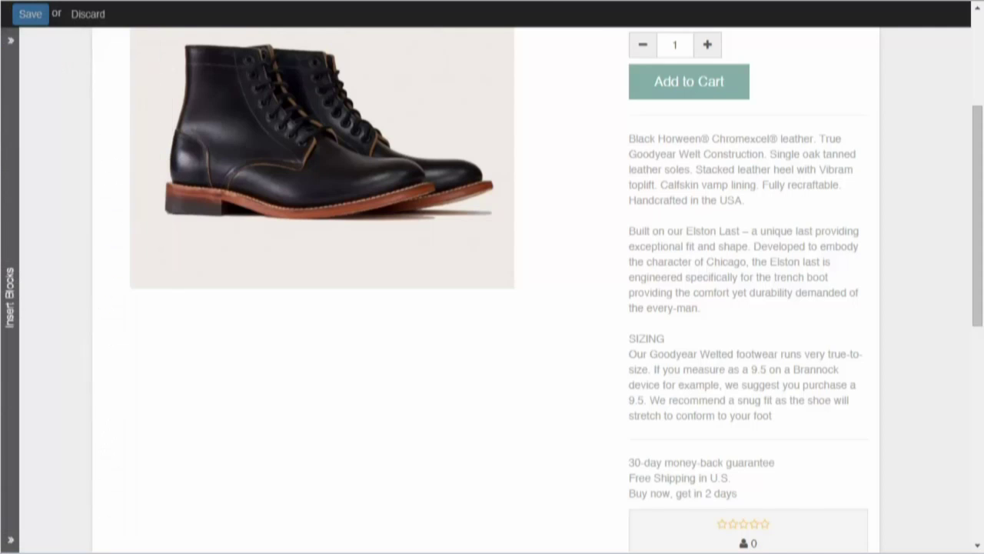
pyautogui.scroll(3, 97, 93)
pyautogui.moveTo(44, 204); pyautogui.dragTo(433, 323)
pyautogui.doubleClick(278, 372)
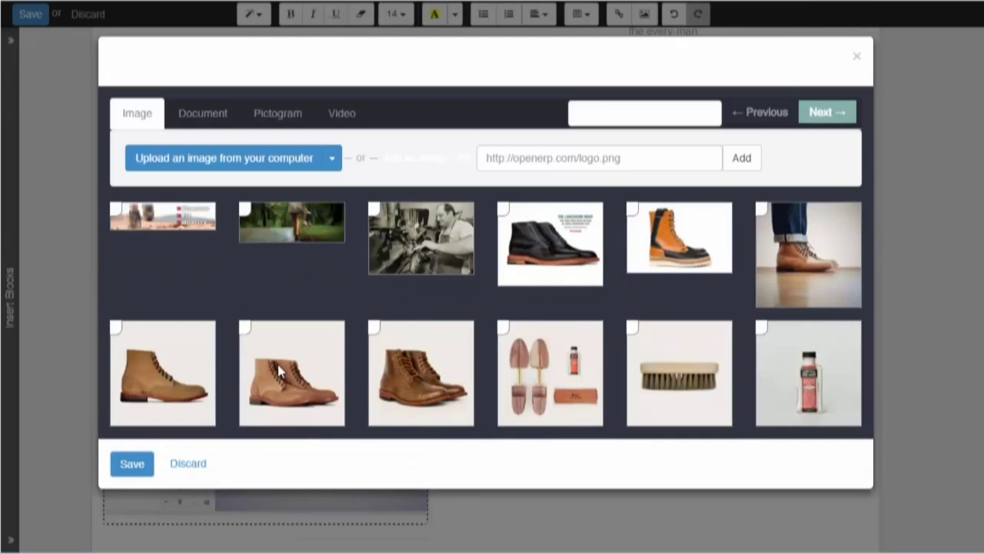
pyautogui.click(826, 114)
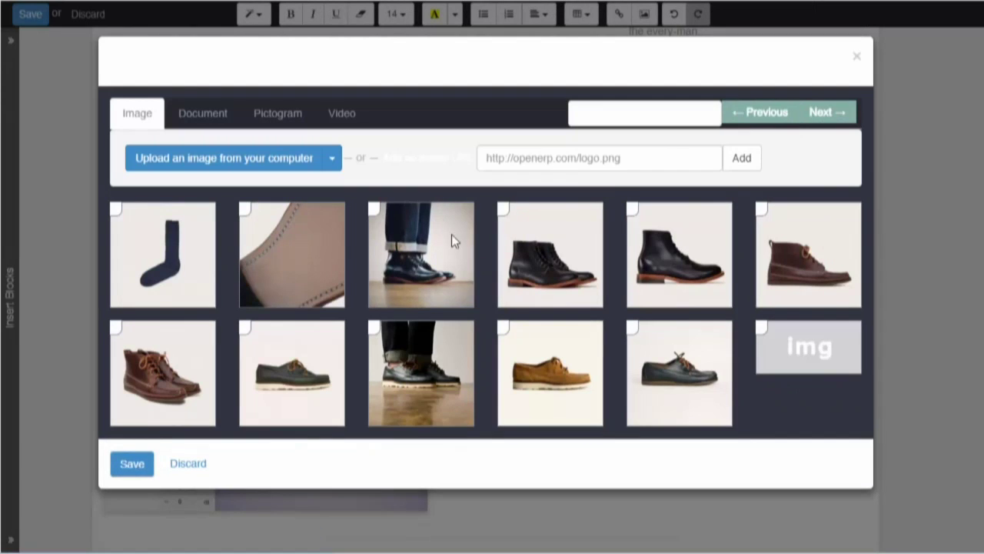
pyautogui.click(451, 235)
pyautogui.click(132, 465)
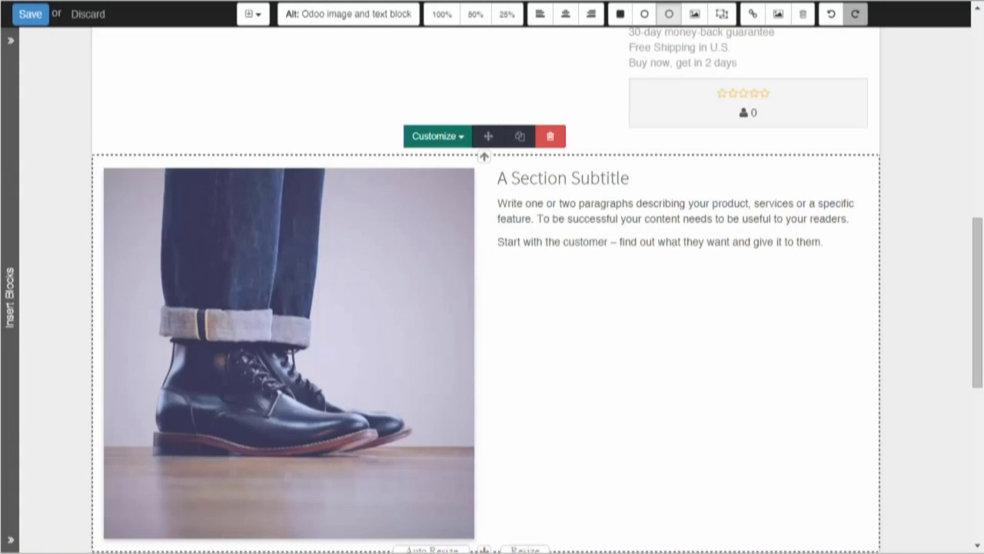
pyautogui.tripleClick(657, 219)
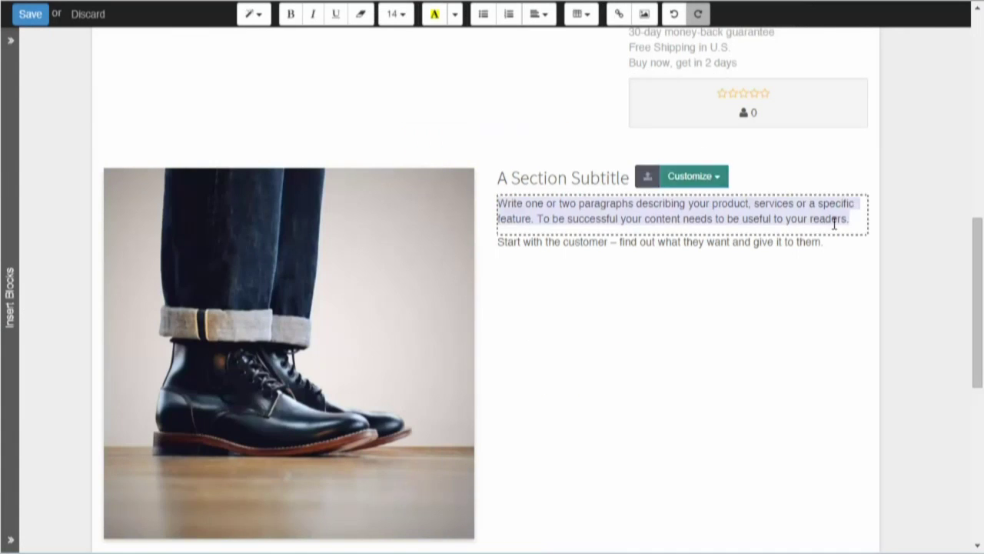
pyautogui.write('Crafted of durable Brown Waxed Flesh leather, this Rough-Out Trench Boot evokes the resiliency of the stalwart boots worn by American servicemen in World War II. Designed with the rough side of the leather on the exterior, the rough-out is carefully hand waxed in-house at the Horween Leather Tannery in Chicago to create a durable waterproof surface. The interior of the boot retains the exceptionally smooth unlined Chromexcel leather surface. Whether worn in the fields or the streets, the natural rugged beauty of the rough leather is revealed over time as the wax breaks down, creating a profile unique to its owner.')
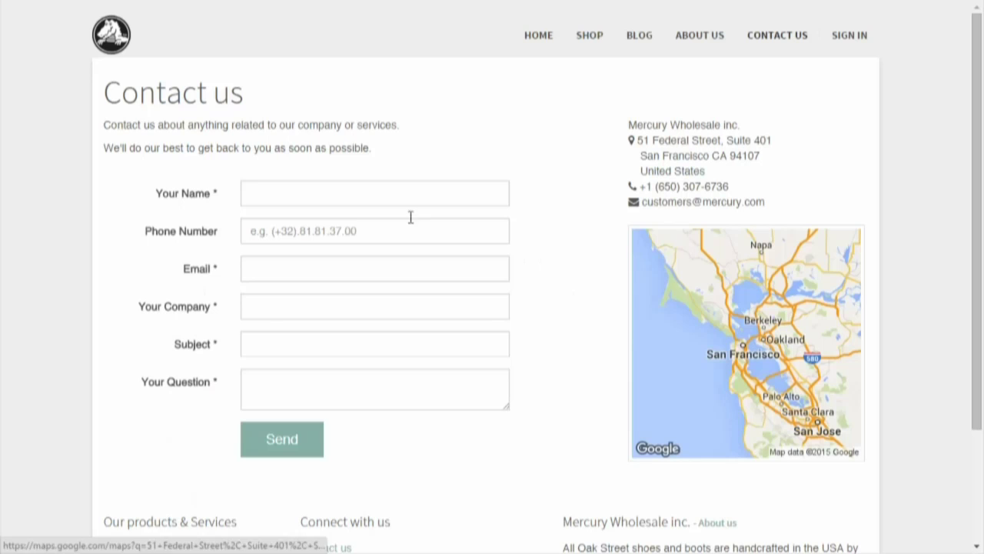
# Finish the visitor's name, enter their phone number, and submit the Contact us form
pyautogui.write('th')
pyautogui.click(358, 229)
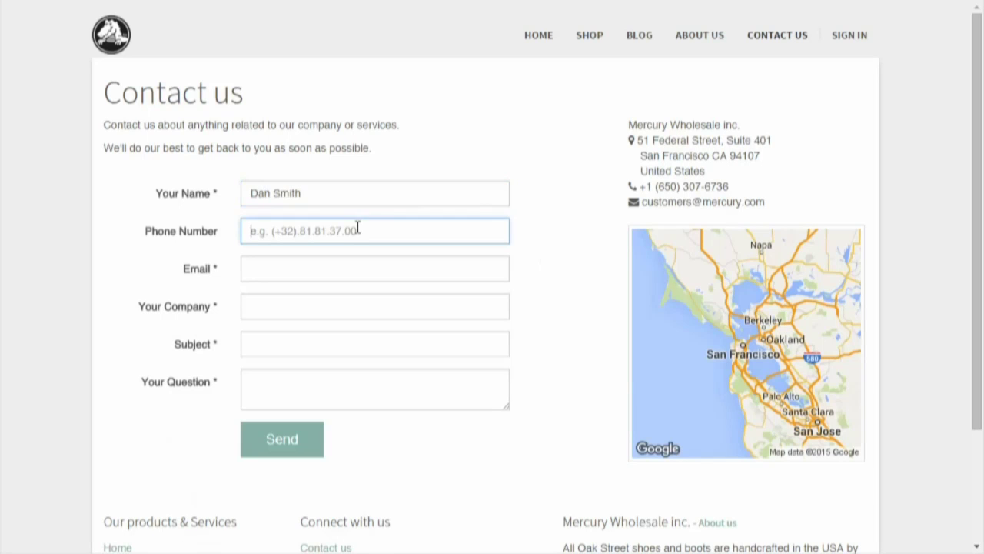
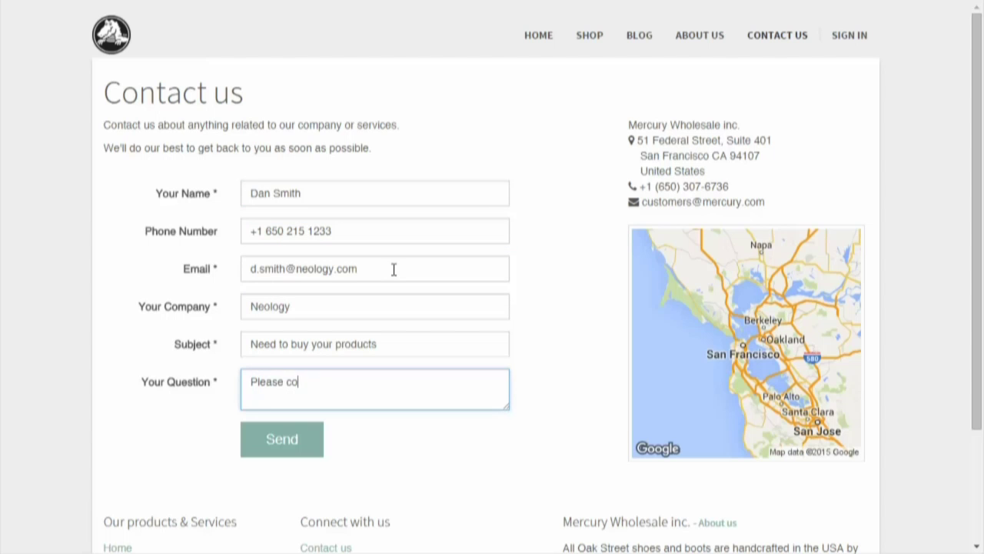
pyautogui.click(297, 452)
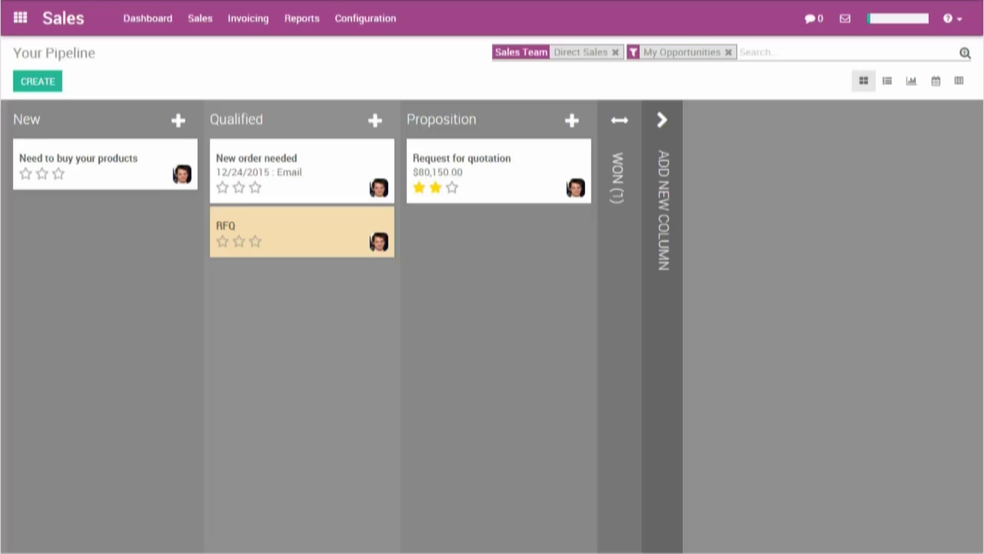
pyautogui.moveTo(100, 164)
pyautogui.mouseDown()
pyautogui.moveTo(91, 154)
pyautogui.moveTo(106, 163)
pyautogui.mouseUp()
# Create a quotation from the 'Need to buy your products' opportunity using the 'New product line offer' template
pyautogui.click(125, 177)
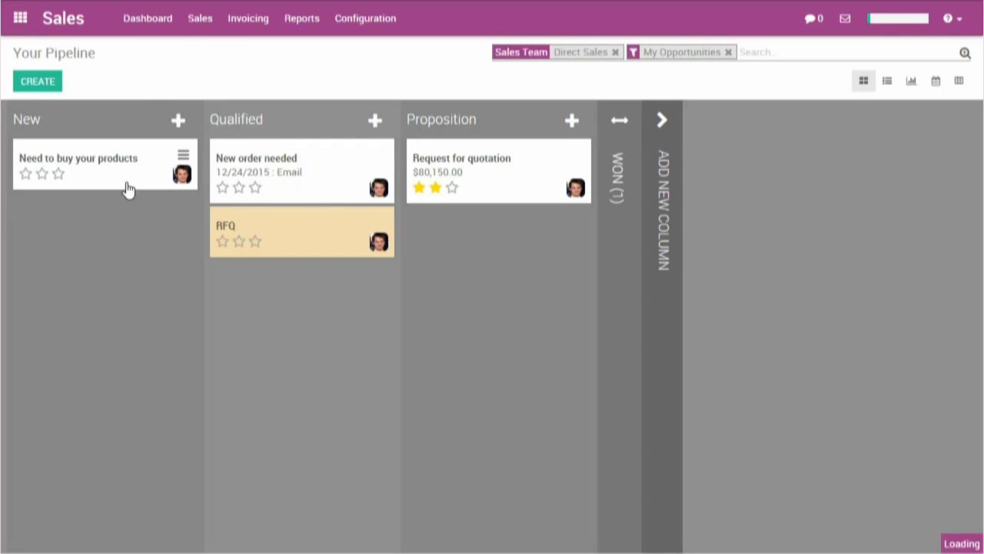
pyautogui.click(202, 111)
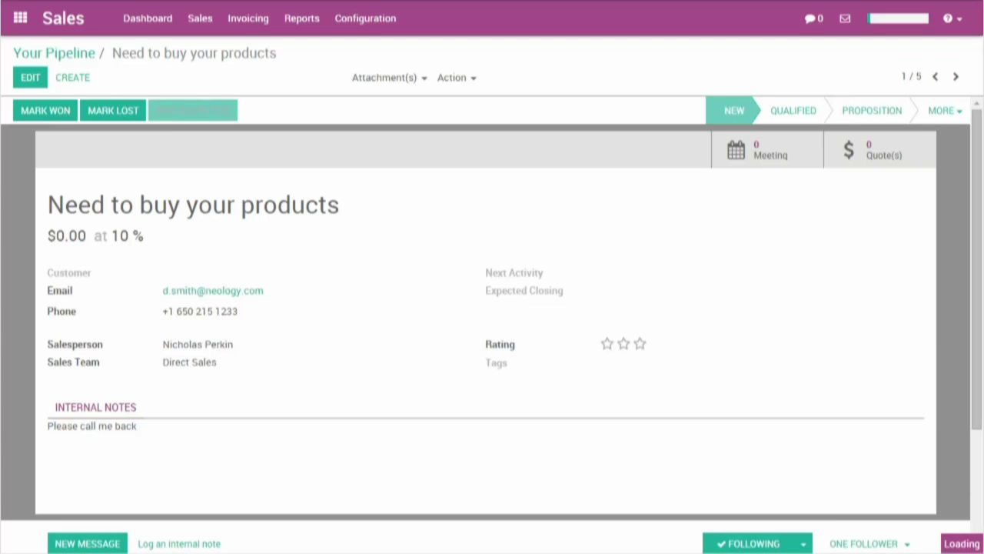
pyautogui.click(225, 275)
pyautogui.click(221, 312)
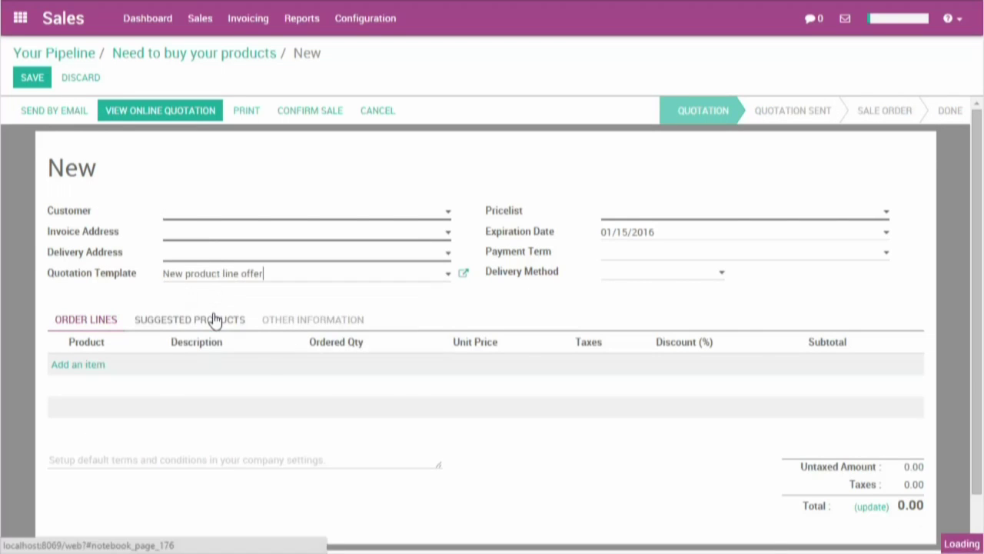
pyautogui.scroll(-3, 237, 316)
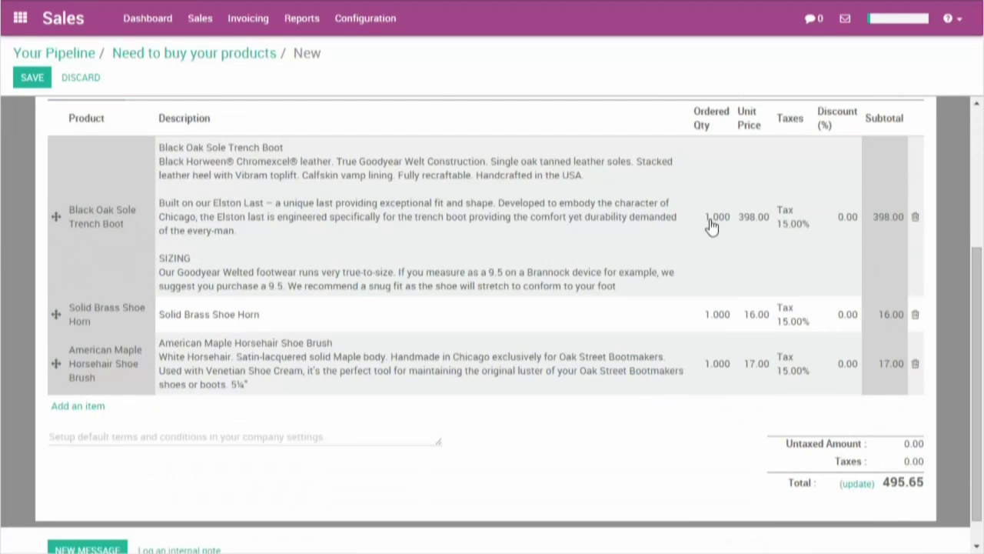
pyautogui.moveTo(706, 217); pyautogui.dragTo(691, 215)
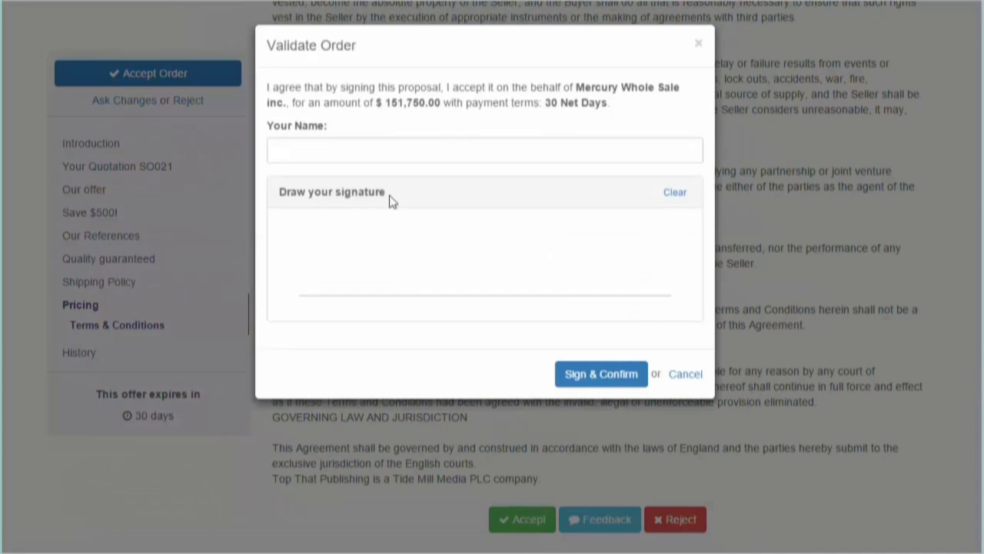
# Enter the signer's name and draw the customer's signature on the online quotation
pyautogui.click(400, 153)
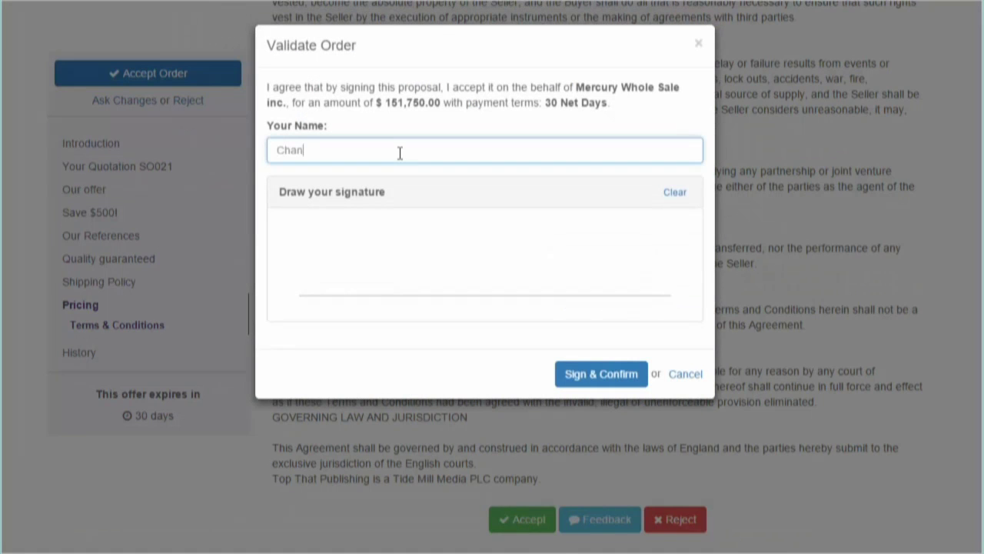
pyautogui.moveTo(403, 240)
pyautogui.mouseDown()
pyautogui.moveTo(485, 279)
pyautogui.moveTo(547, 283)
pyautogui.mouseUp()
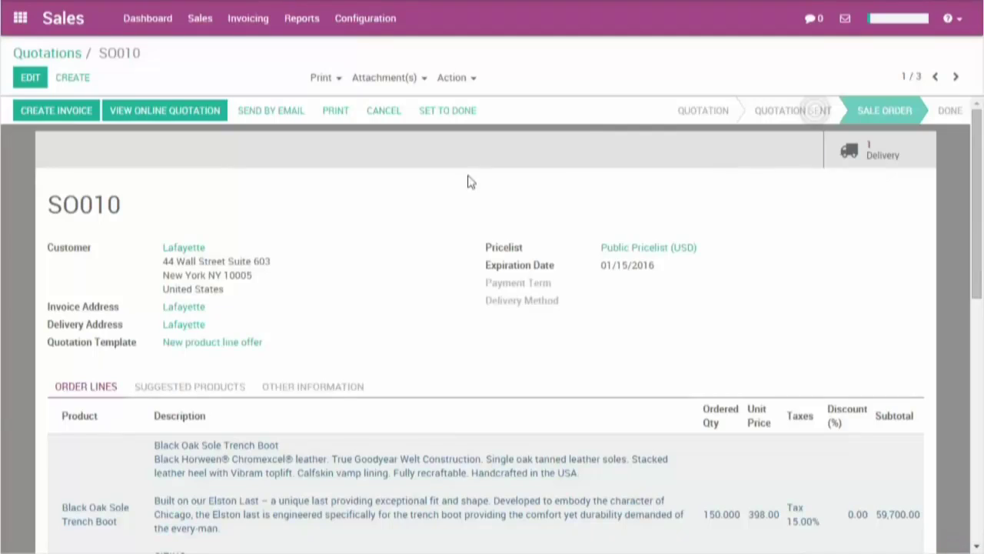
# Create and open an invoice for SO010's invoiceable lines
pyautogui.click(72, 117)
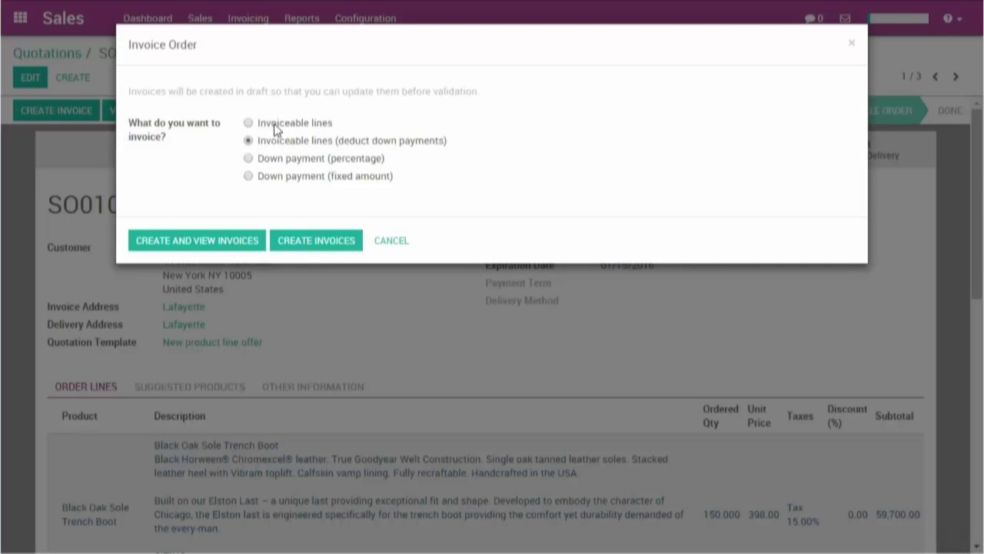
pyautogui.click(274, 125)
pyautogui.click(220, 239)
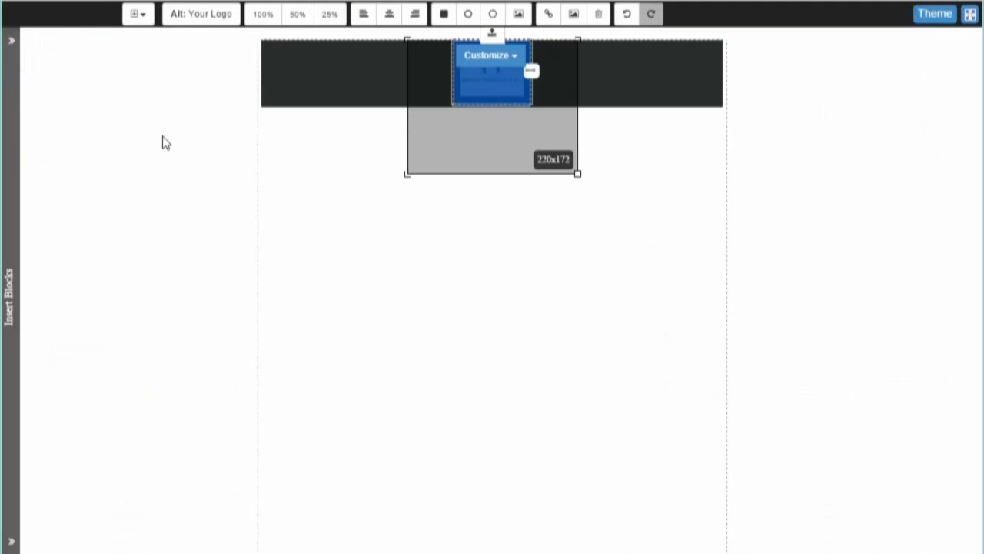
pyautogui.click(9, 233)
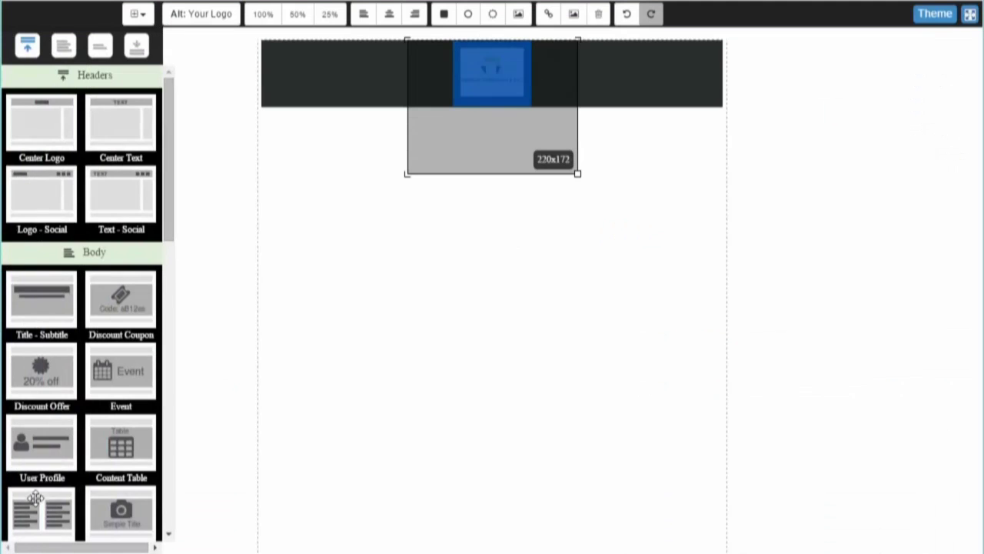
# Place a letter text block under the logo header and add blank lines around its text
pyautogui.scroll(-3, 115, 464)
pyautogui.moveTo(41, 505); pyautogui.dragTo(416, 115)
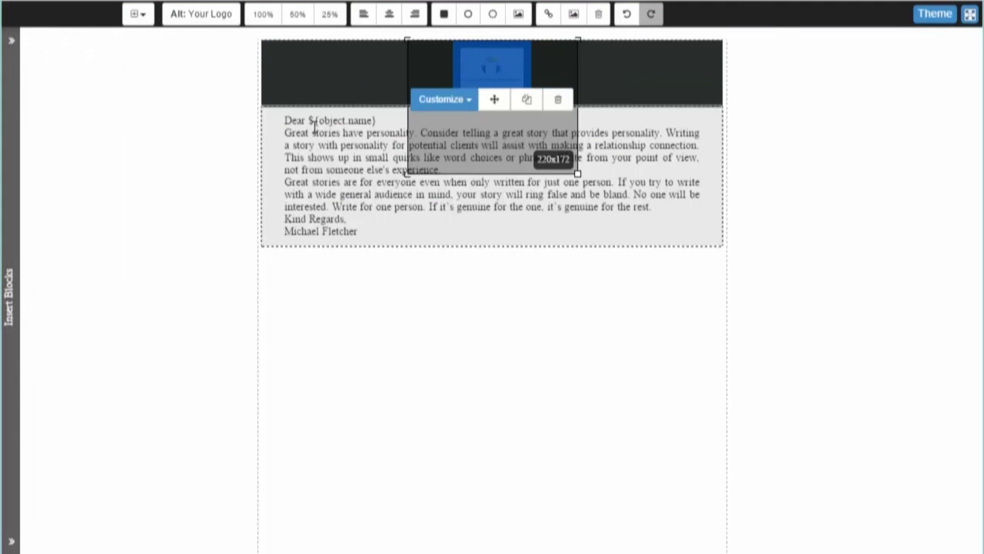
pyautogui.press('Return')
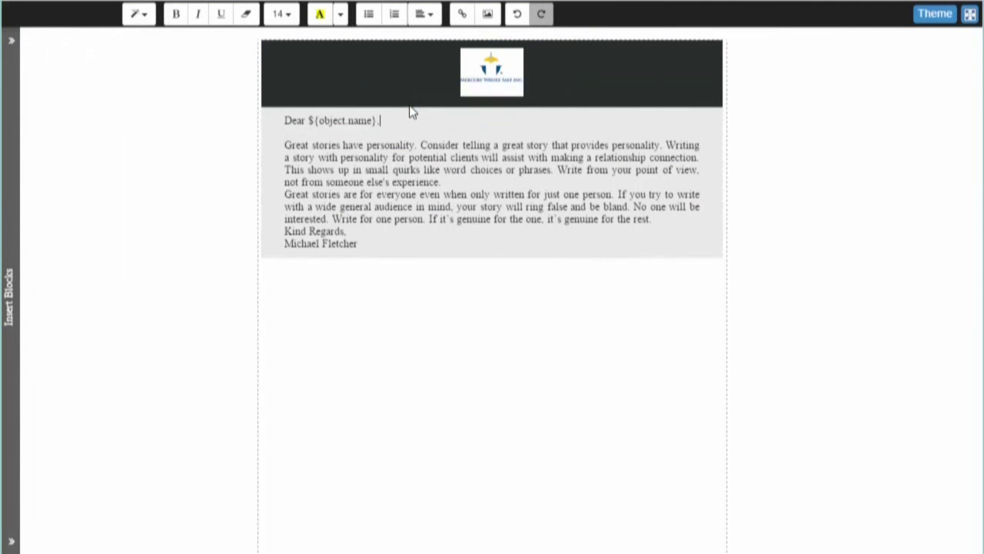
pyautogui.press('Return')
# Add the 20% off Discount Offer block and a footer, then exit full-screen editing
pyautogui.click(9, 297)
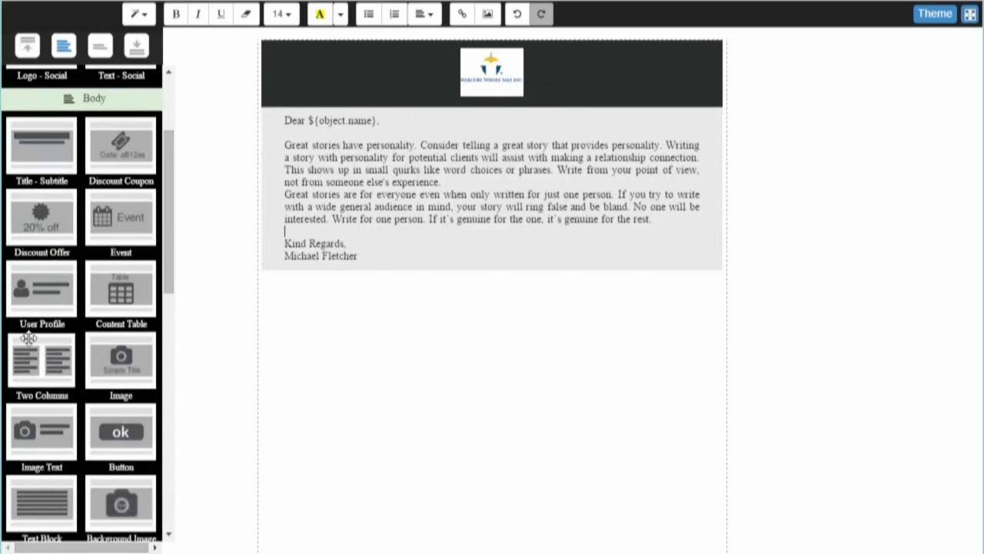
pyautogui.scroll(-2, 48, 139)
pyautogui.moveTo(48, 140); pyautogui.dragTo(103, 295)
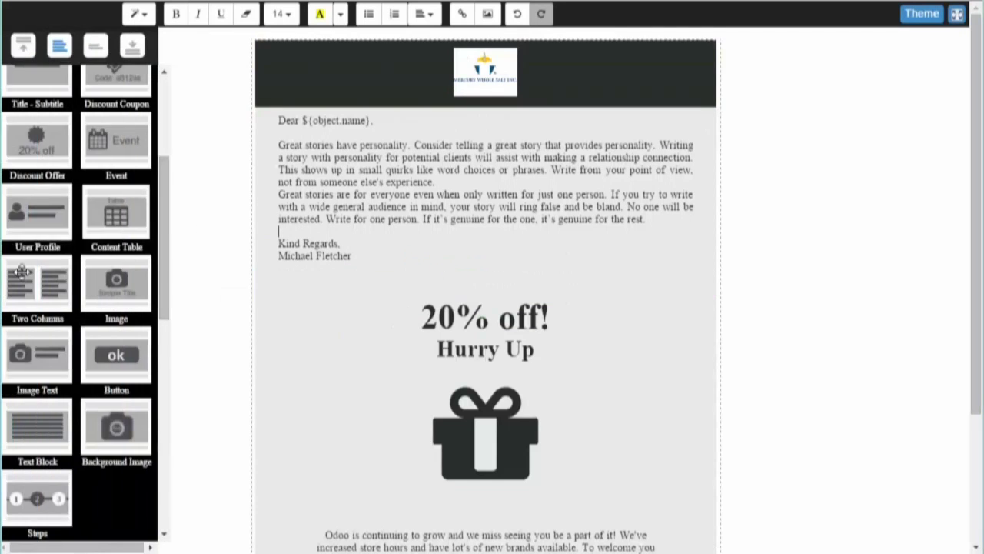
pyautogui.scroll(-5, 77, 423)
pyautogui.moveTo(77, 422); pyautogui.dragTo(631, 459)
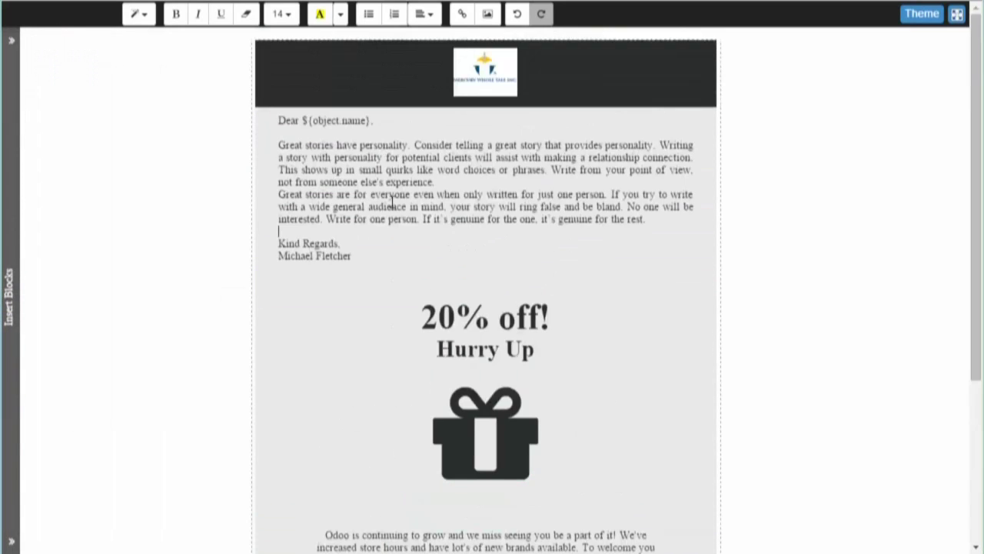
pyautogui.scroll(-3, 106, 96)
pyautogui.scroll(3, 106, 96)
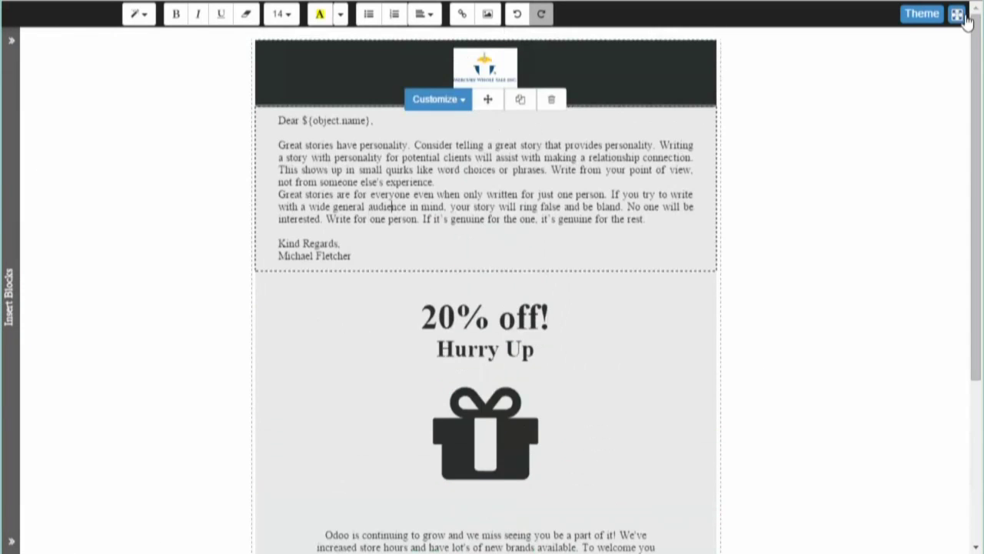
pyautogui.click(964, 19)
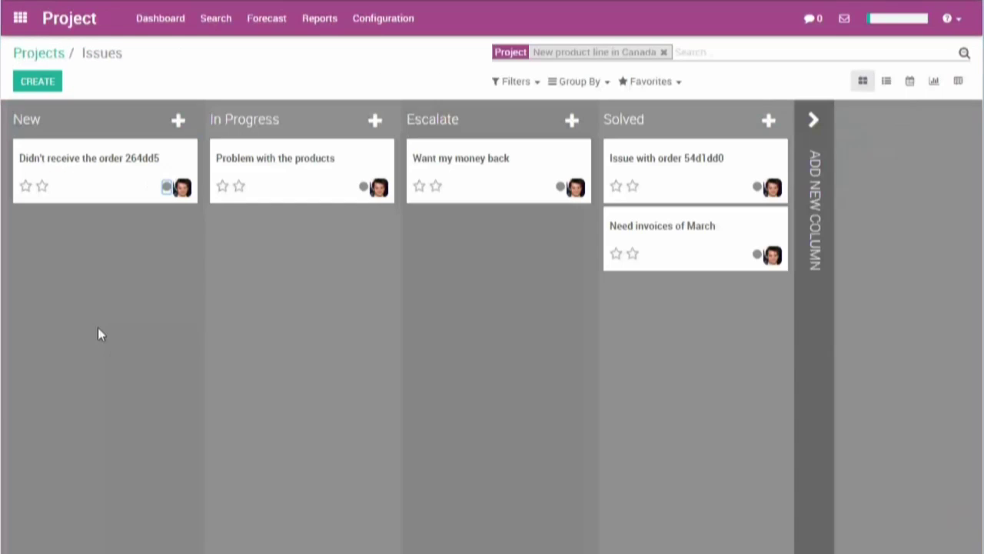
# Star 'Didn't receive the order 264dd5' as high priority and drag it into In Progress
pyautogui.click(42, 189)
pyautogui.moveTo(114, 191); pyautogui.dragTo(211, 334)
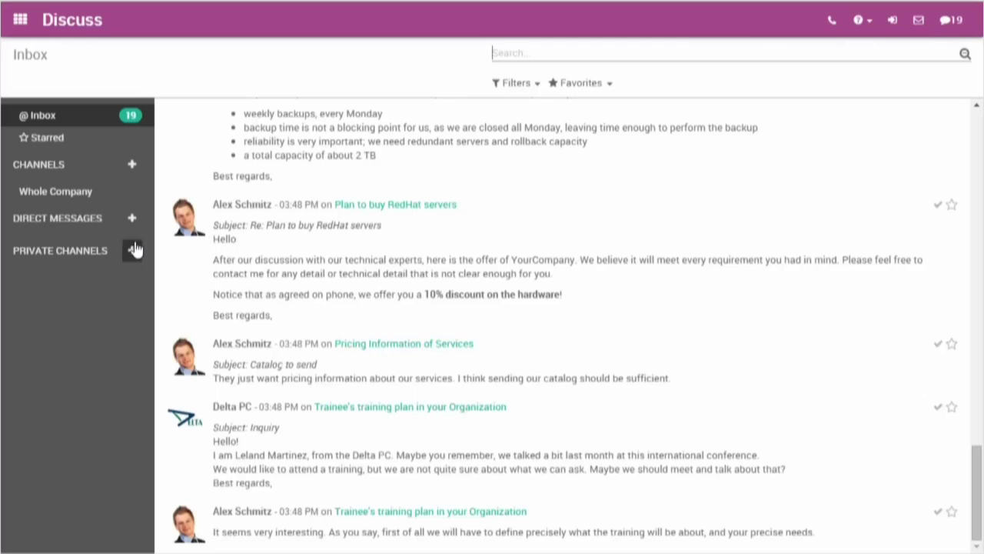
# Start a direct message with the suggested colleague and type 'Hi'
pyautogui.click(131, 219)
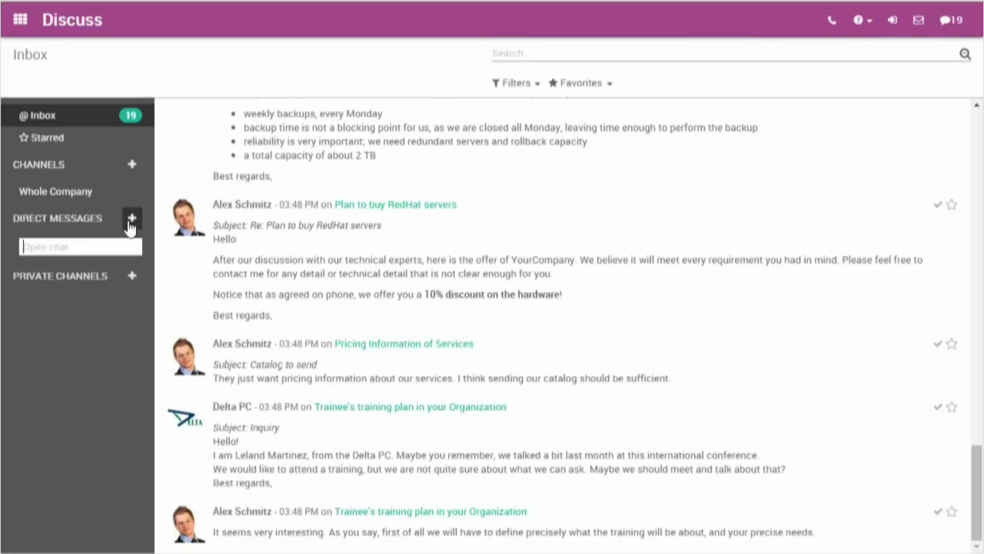
pyautogui.write('nina')
pyautogui.click(92, 267)
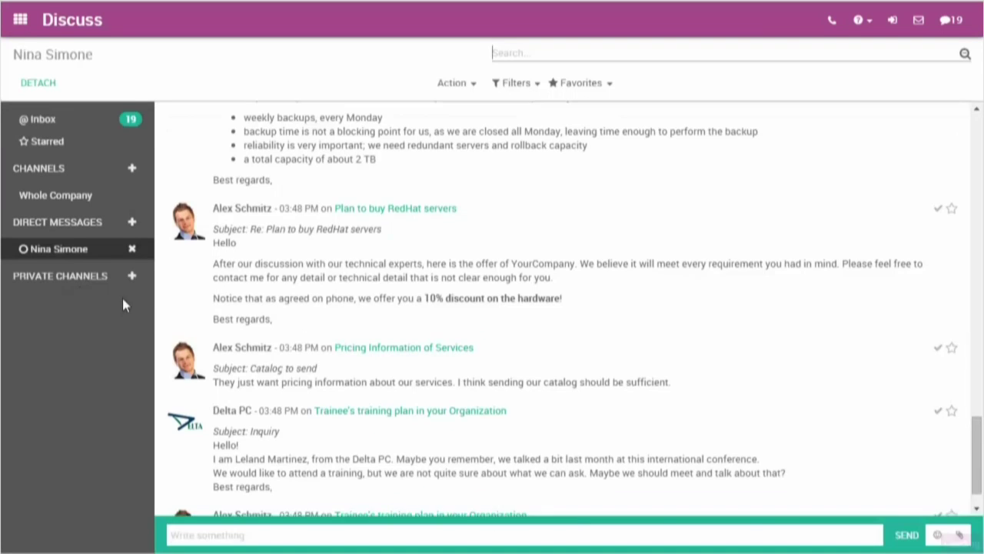
pyautogui.write('Hi')
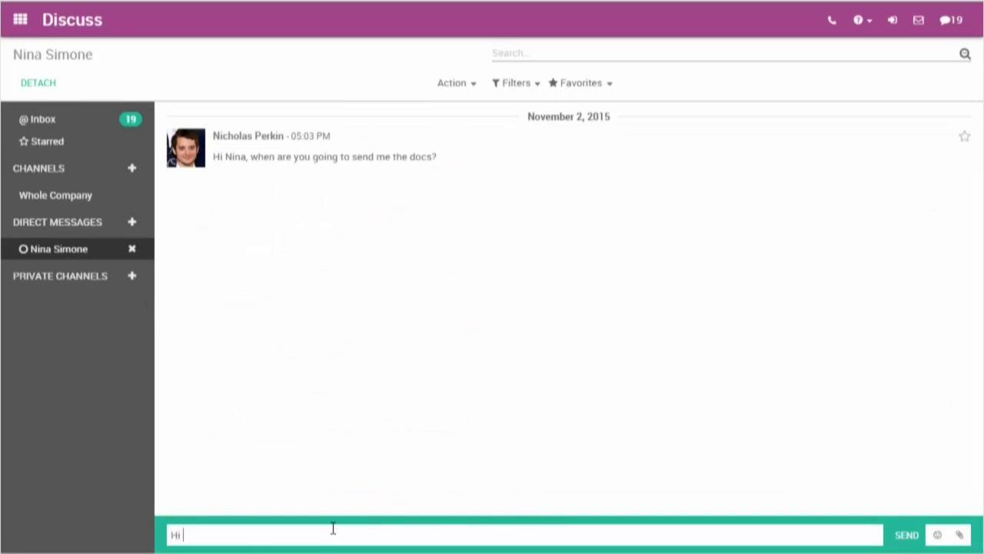
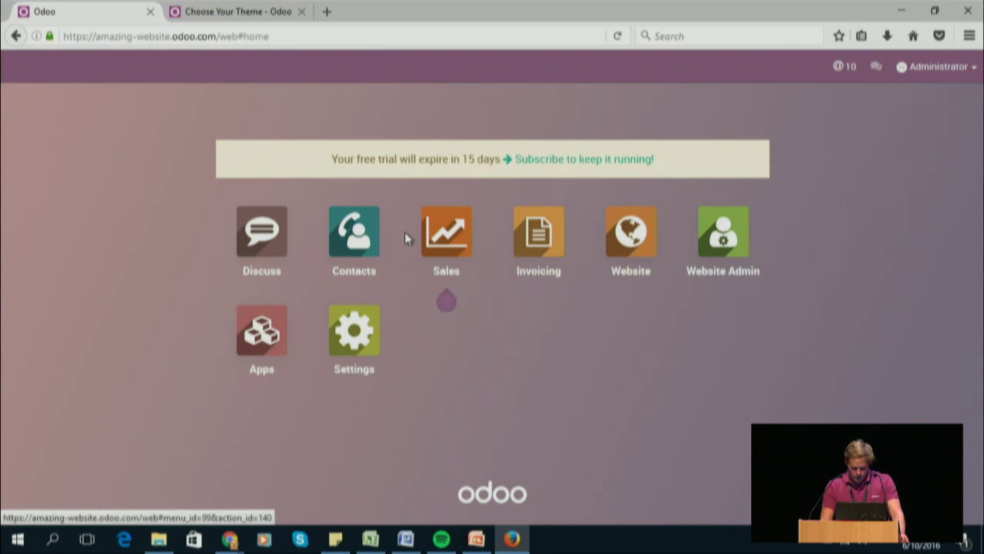
# Browse the installable apps list, then close it to return to the theme gallery
pyautogui.click(270, 329)
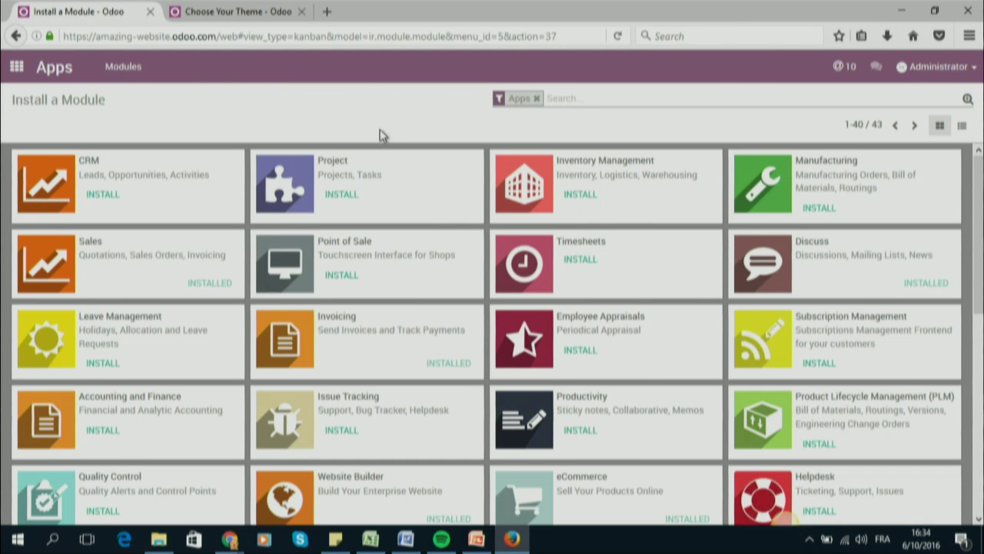
pyautogui.scroll(-1, 406, 489)
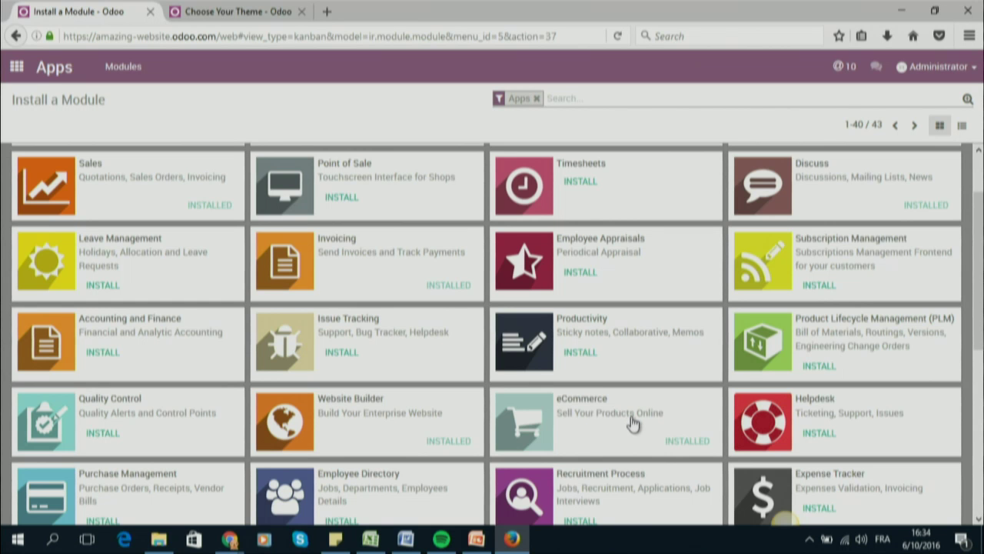
pyautogui.scroll(-1, 631, 424)
pyautogui.scroll(1, 631, 424)
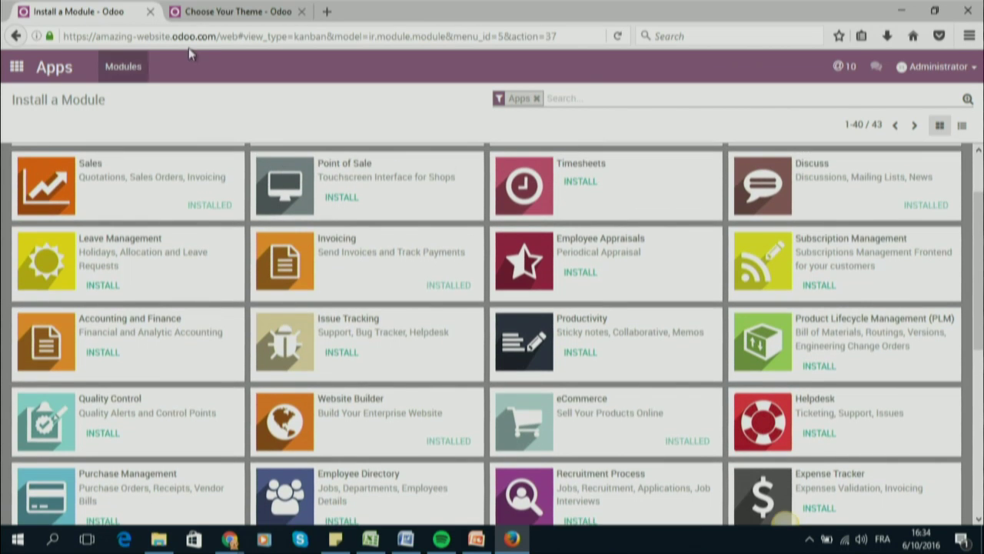
pyautogui.click(150, 12)
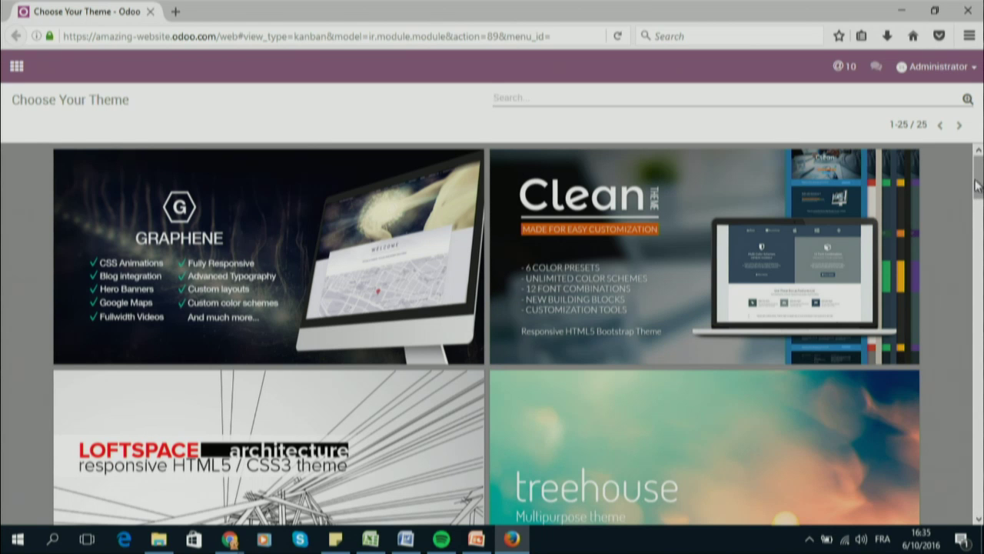
# Look through the 25 website themes and install the Graphene theme
pyautogui.moveTo(319, 321)
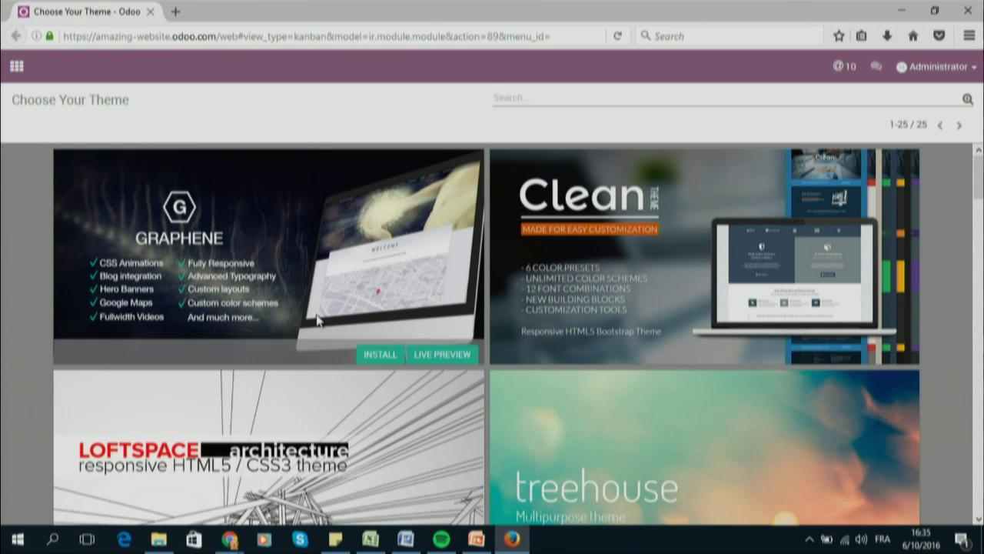
pyautogui.scroll(-2, 430, 301)
pyautogui.scroll(2, 431, 301)
pyautogui.moveTo(905, 268)
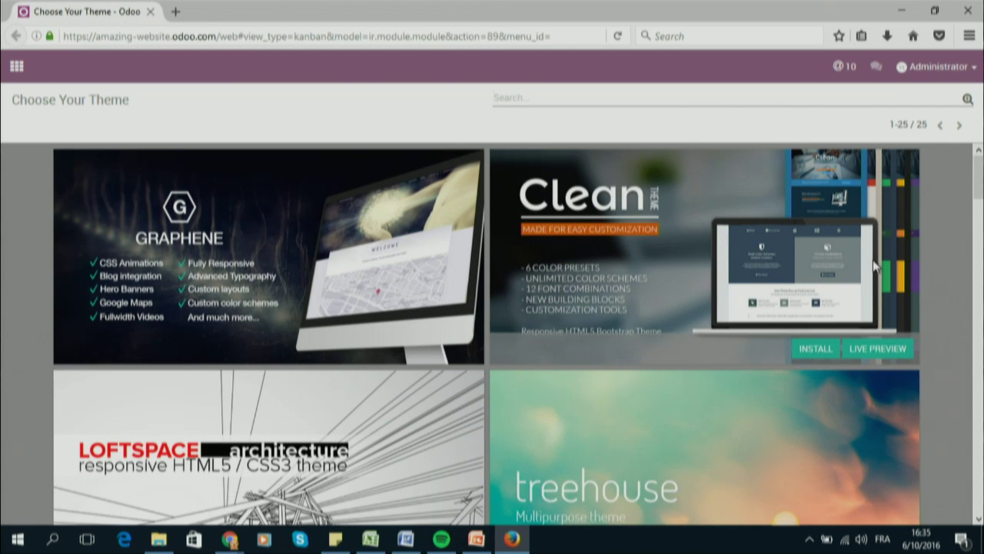
pyautogui.scroll(-8, 796, 290)
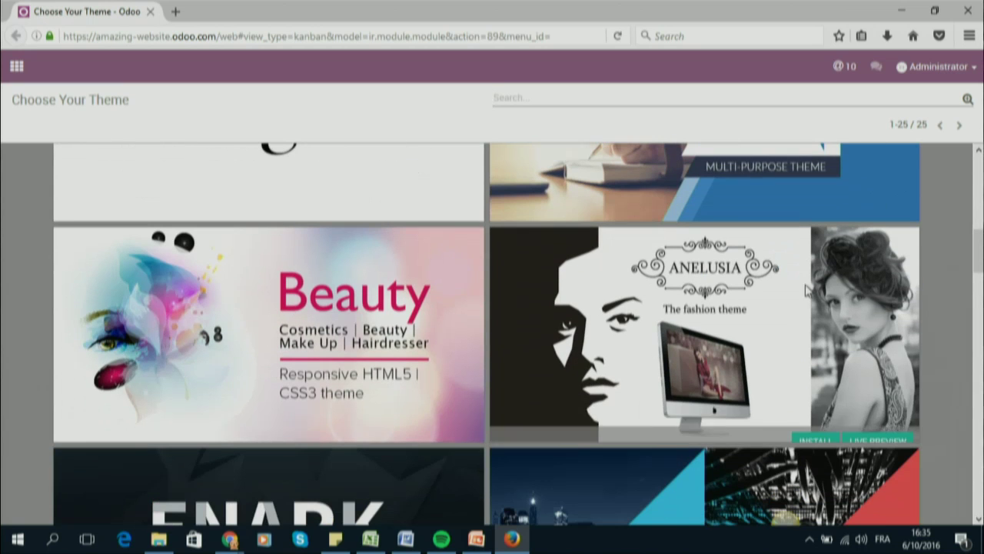
pyautogui.moveTo(241, 229)
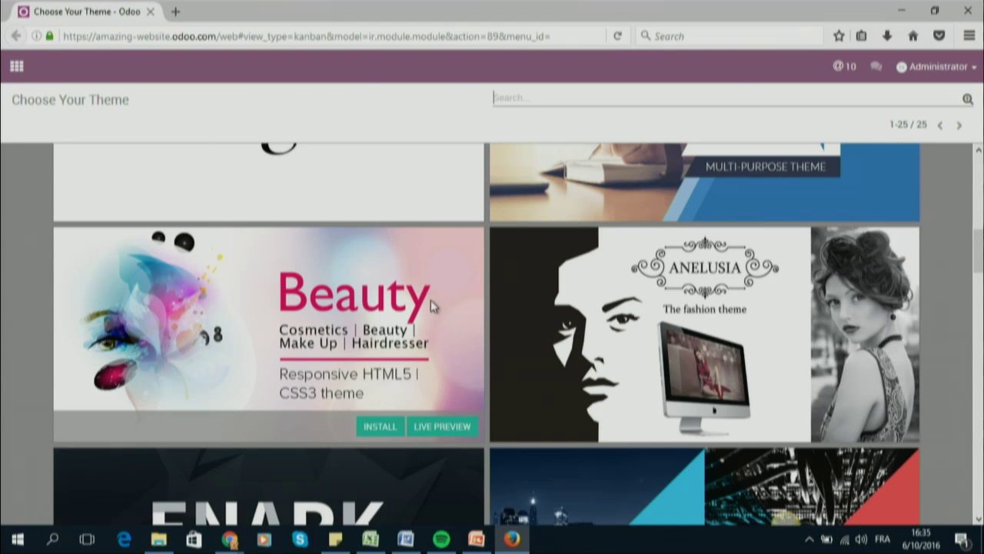
pyautogui.scroll(-6, 460, 309)
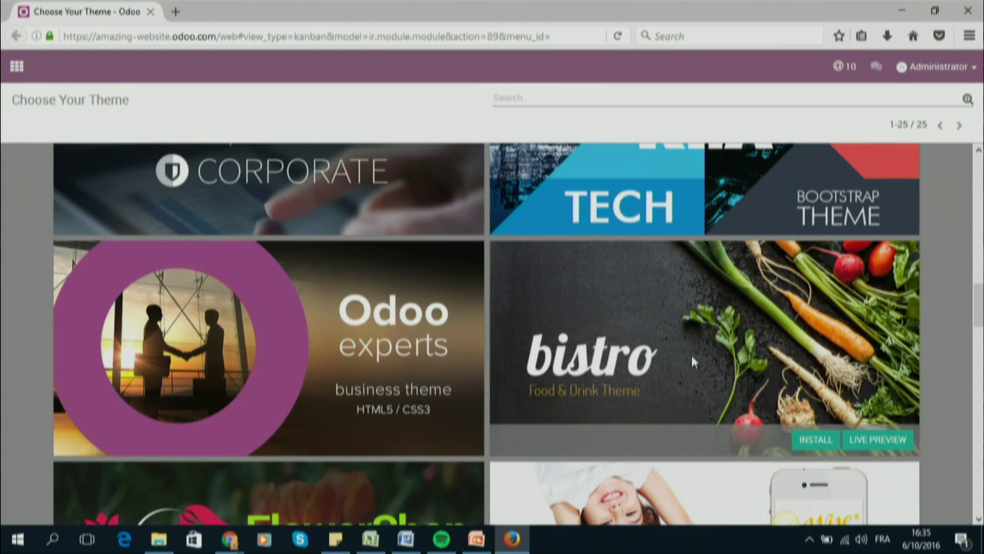
pyautogui.scroll(-4, 691, 361)
pyautogui.scroll(4, 691, 361)
pyautogui.scroll(-4, 691, 361)
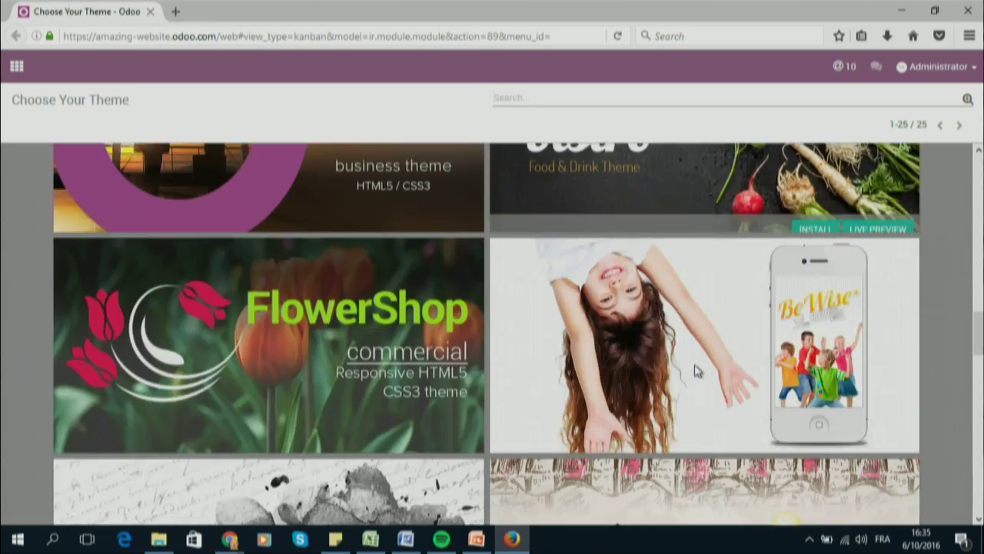
pyautogui.scroll(-8, 695, 370)
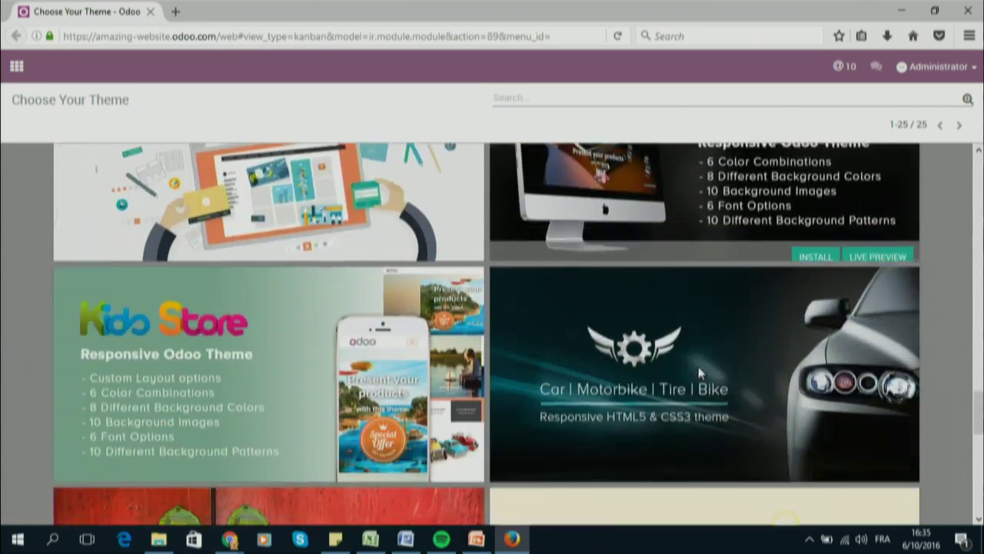
pyautogui.scroll(20, 699, 372)
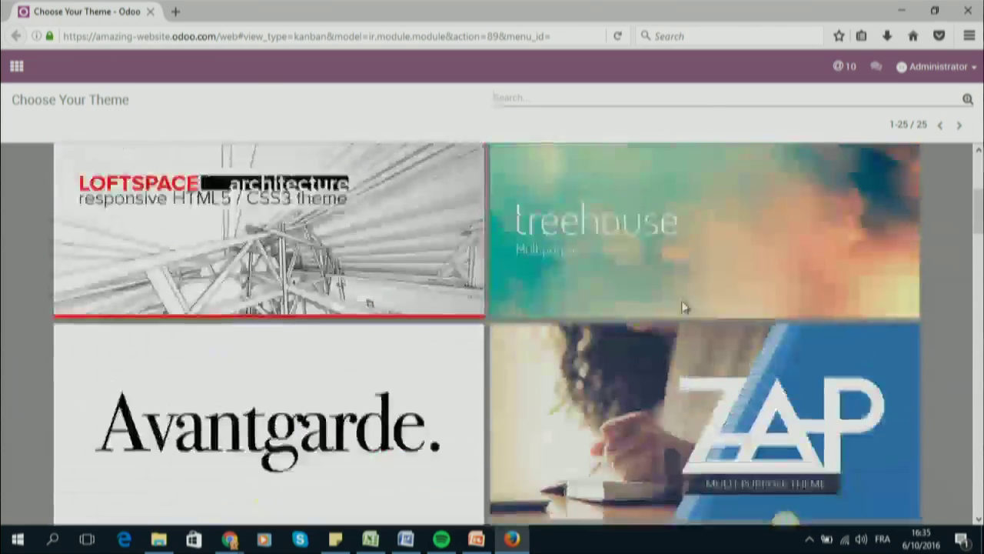
pyautogui.scroll(3, 685, 308)
pyautogui.moveTo(330, 283)
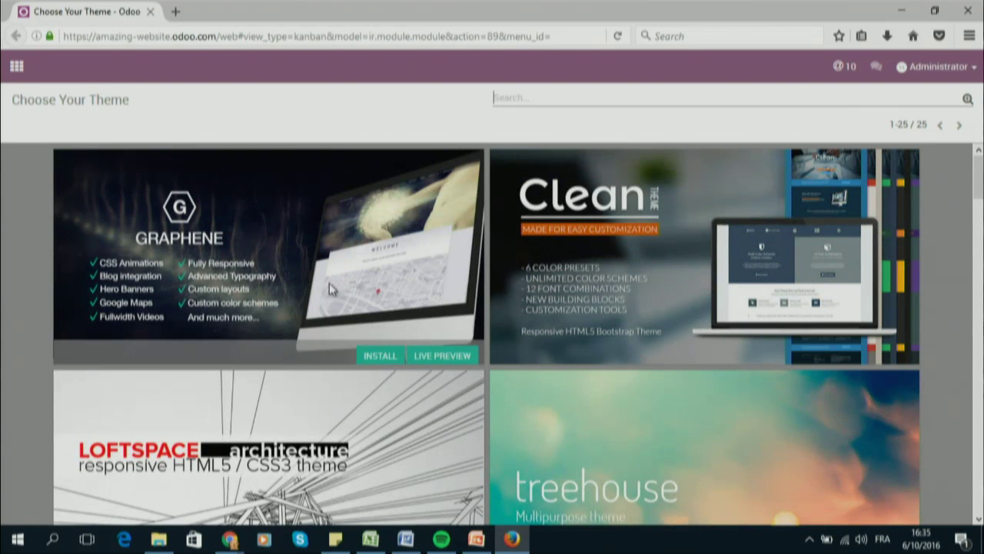
pyautogui.click(382, 350)
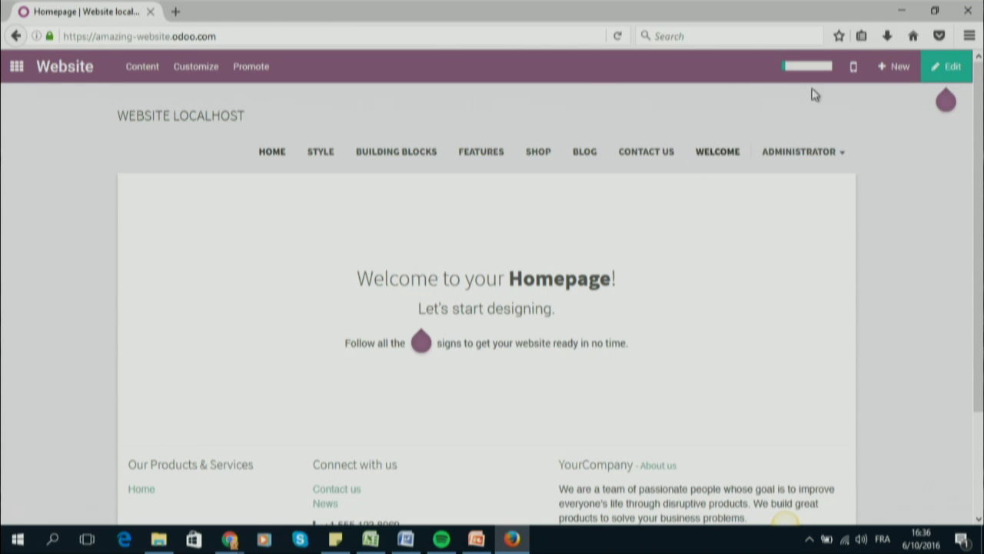
# Start editing the homepage and add a Cover section above the footer
pyautogui.moveTo(948, 94)
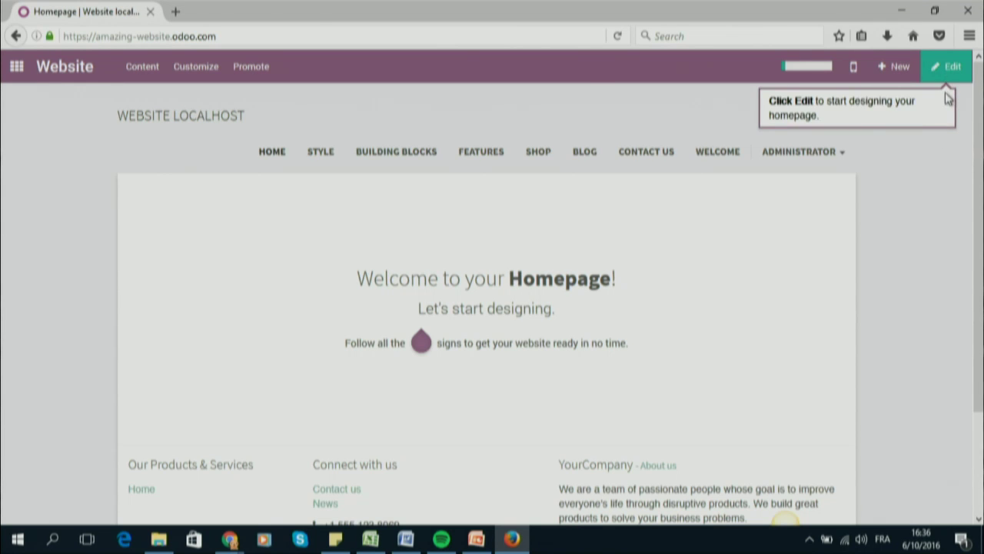
pyautogui.click(946, 70)
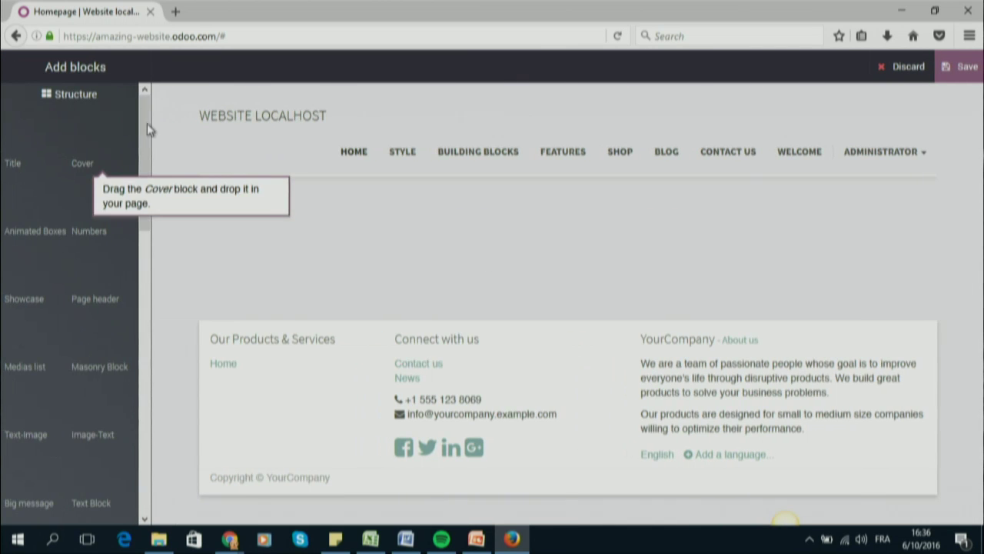
pyautogui.moveTo(102, 132)
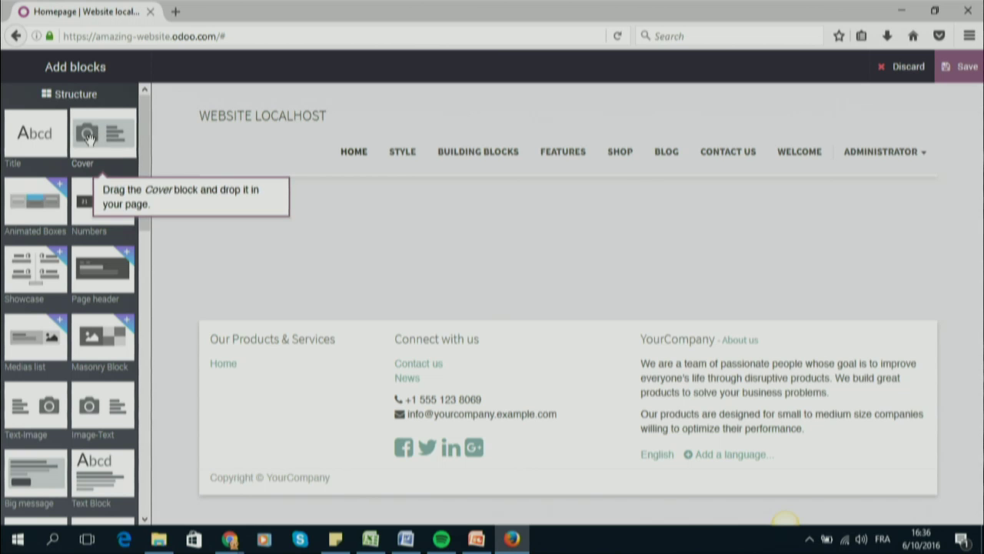
pyautogui.moveTo(89, 135); pyautogui.dragTo(460, 316)
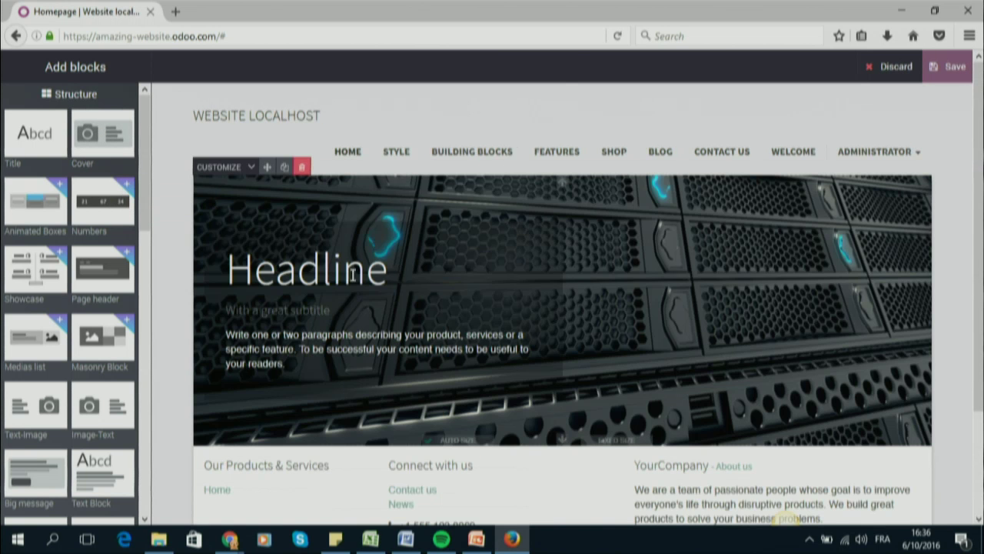
# Change the cover headline to 'Awesome Website' and widen its column to fit one line
pyautogui.doubleClick(386, 267)
pyautogui.write('A')
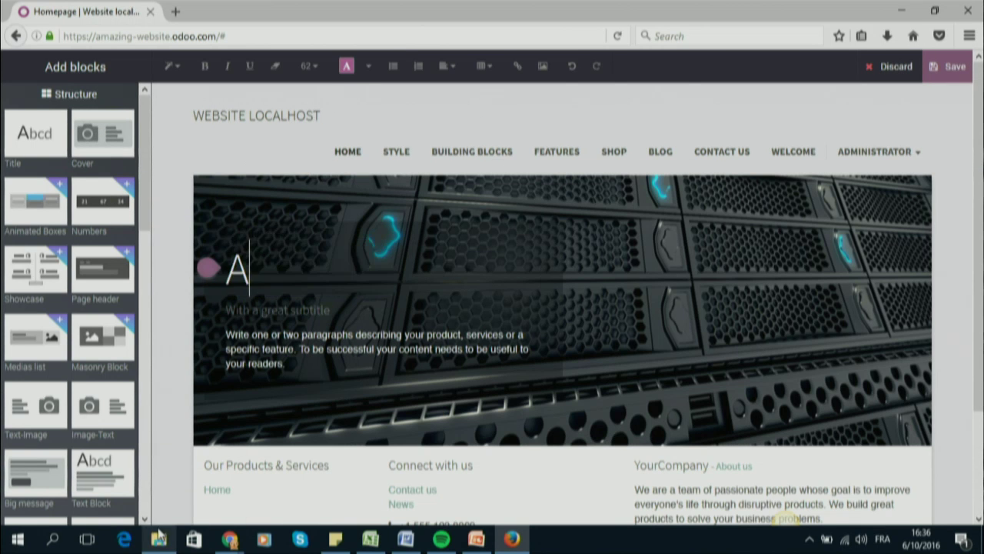
pyautogui.press('BackSpace')
pyautogui.write('Aweso')
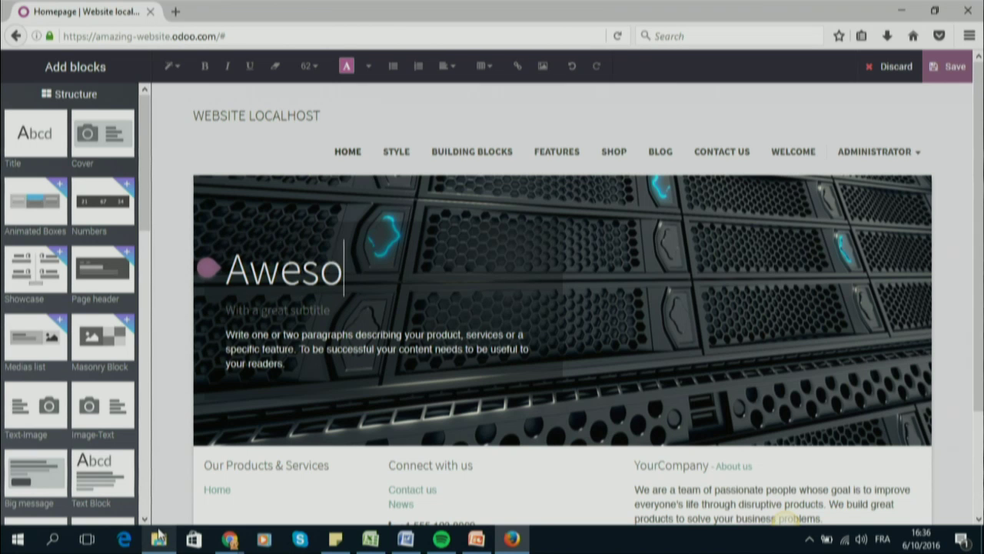
pyautogui.write('me Websi')
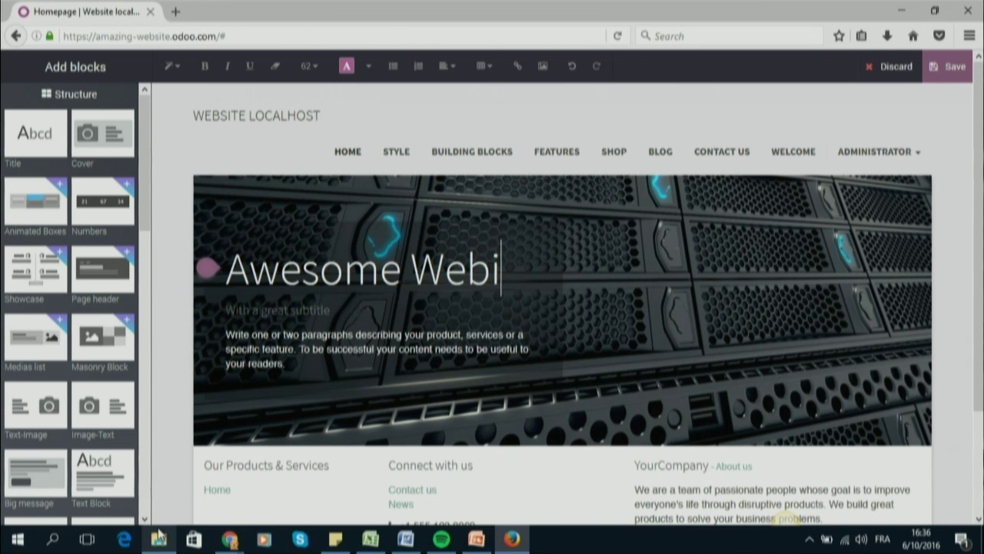
pyautogui.press('BackSpace')
pyautogui.write('site')
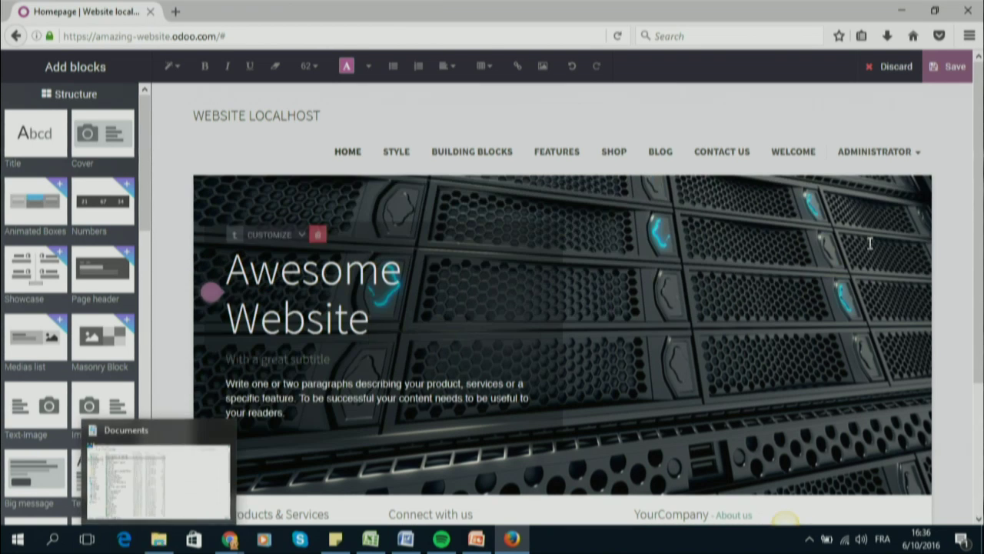
pyautogui.scroll(-2, 523, 354)
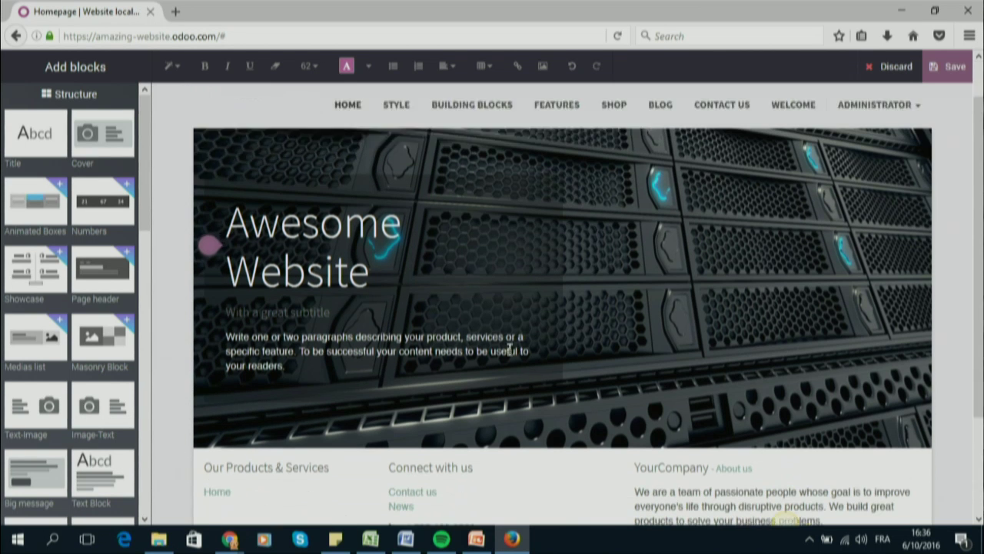
pyautogui.scroll(-1, 509, 348)
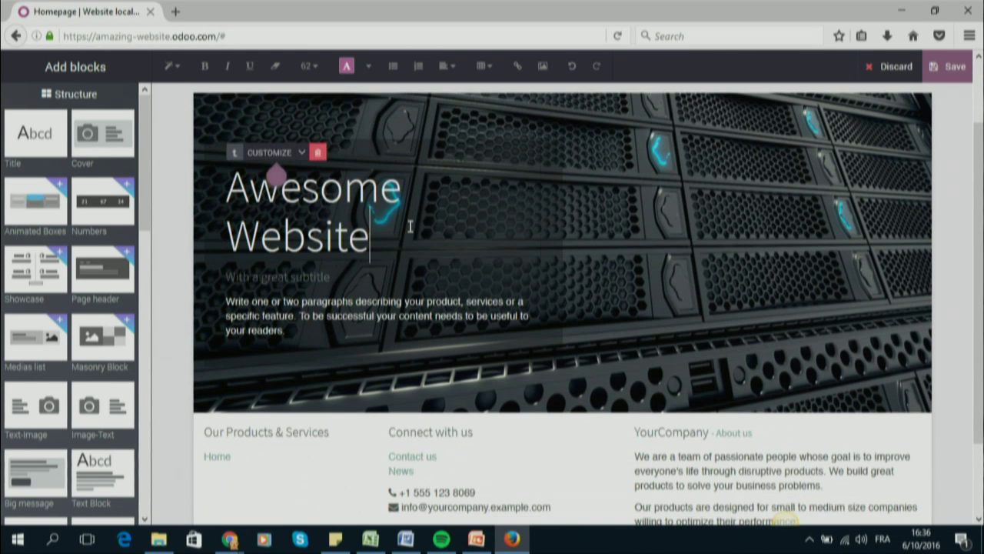
pyautogui.click(483, 241)
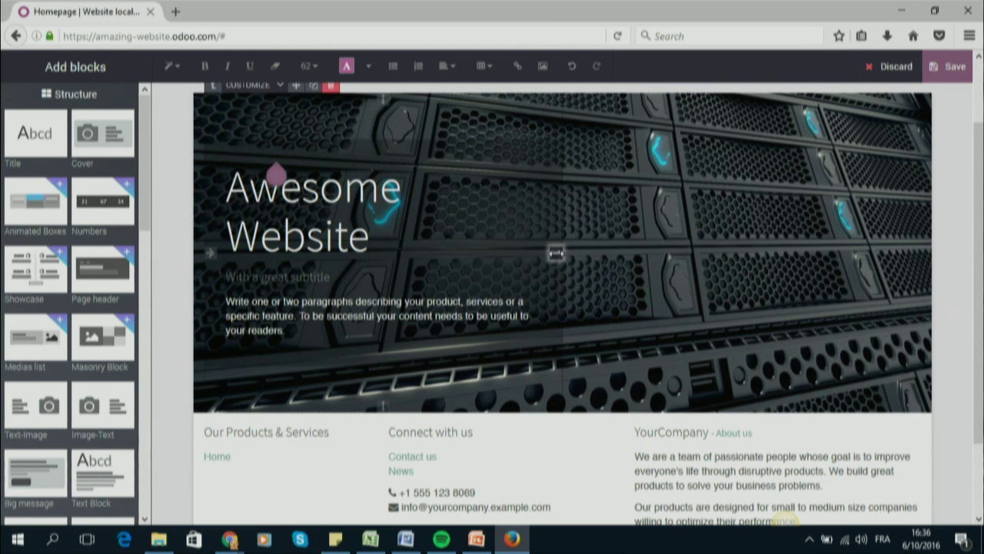
pyautogui.moveTo(556, 252); pyautogui.dragTo(615, 231)
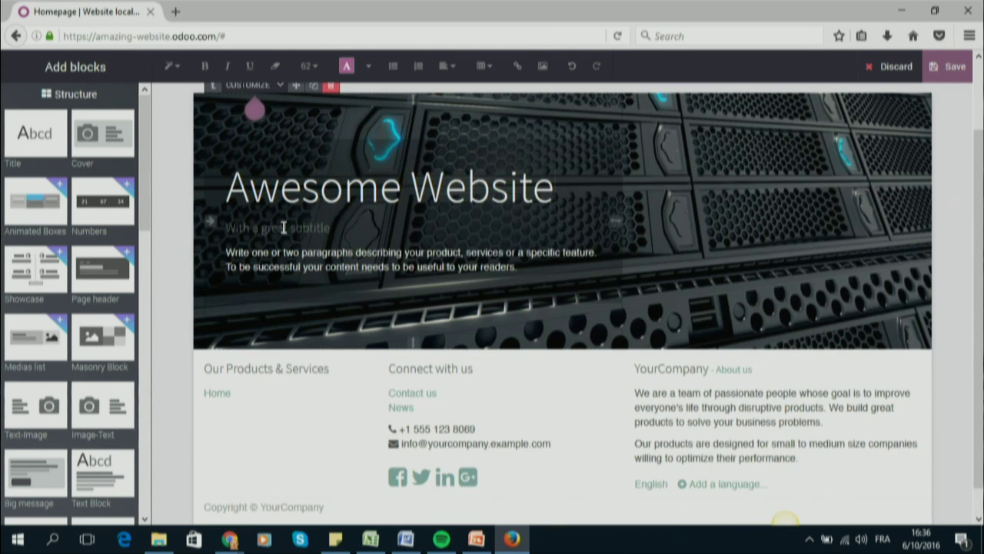
pyautogui.scroll(2, 981, 435)
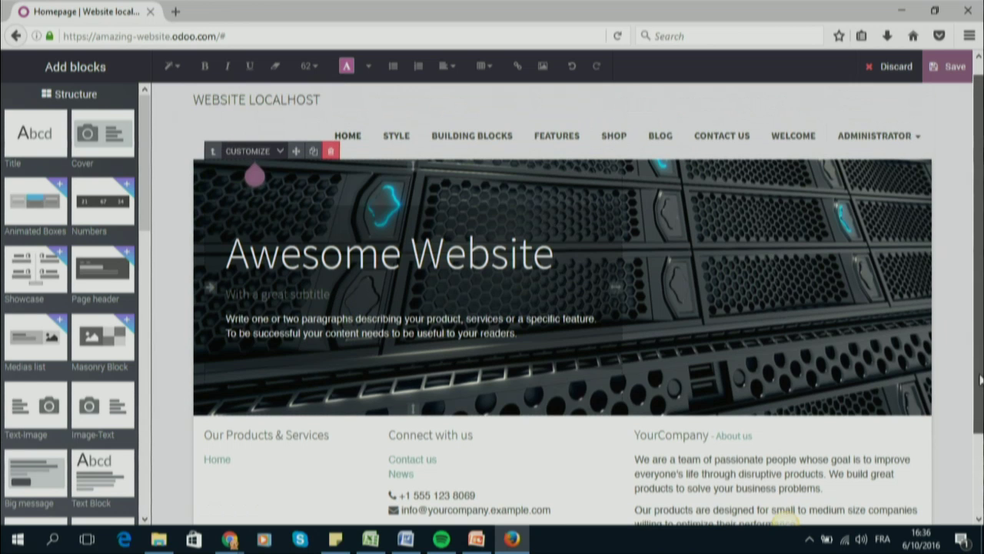
# Set the cover's background to the abstract blue-green image
pyautogui.click(266, 154)
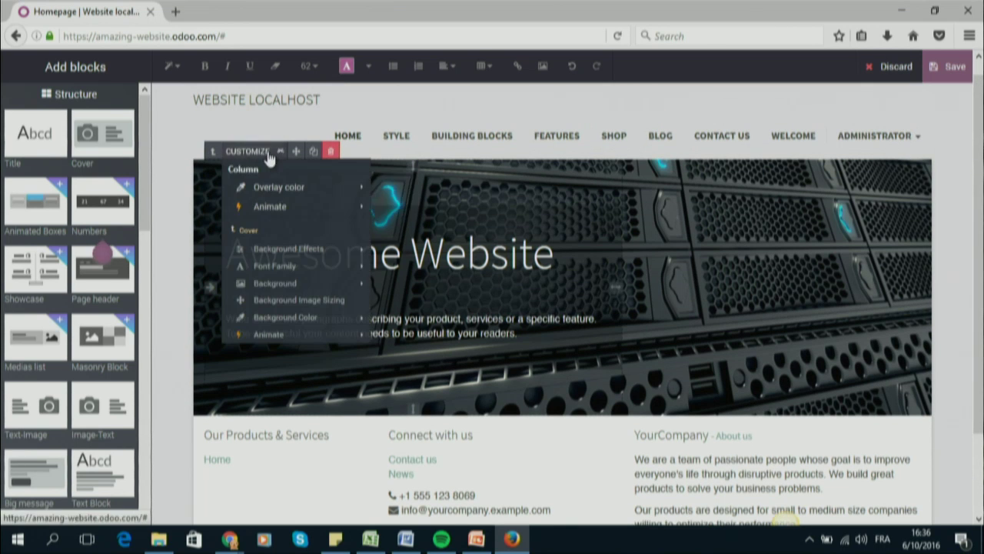
pyautogui.moveTo(330, 283)
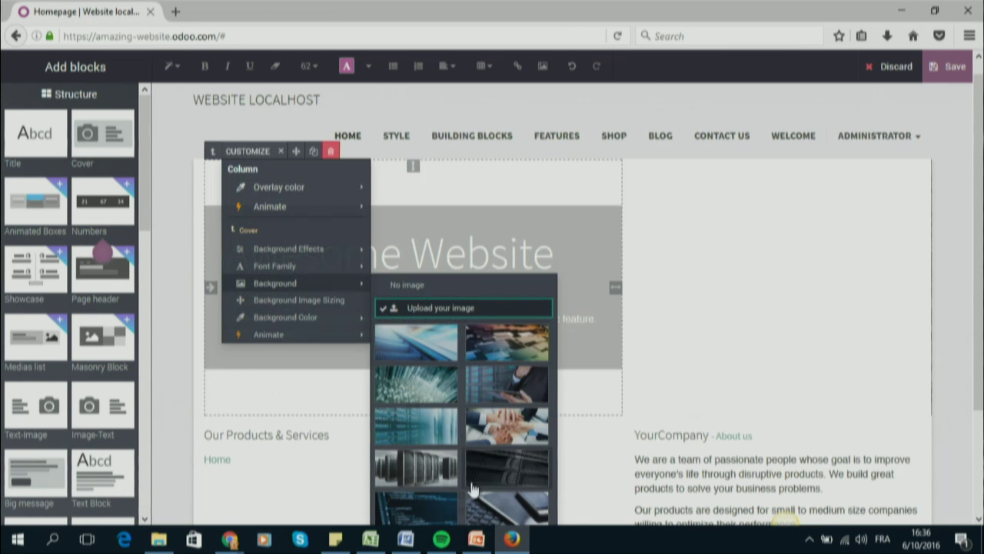
pyautogui.scroll(1, 500, 362)
pyautogui.click(537, 359)
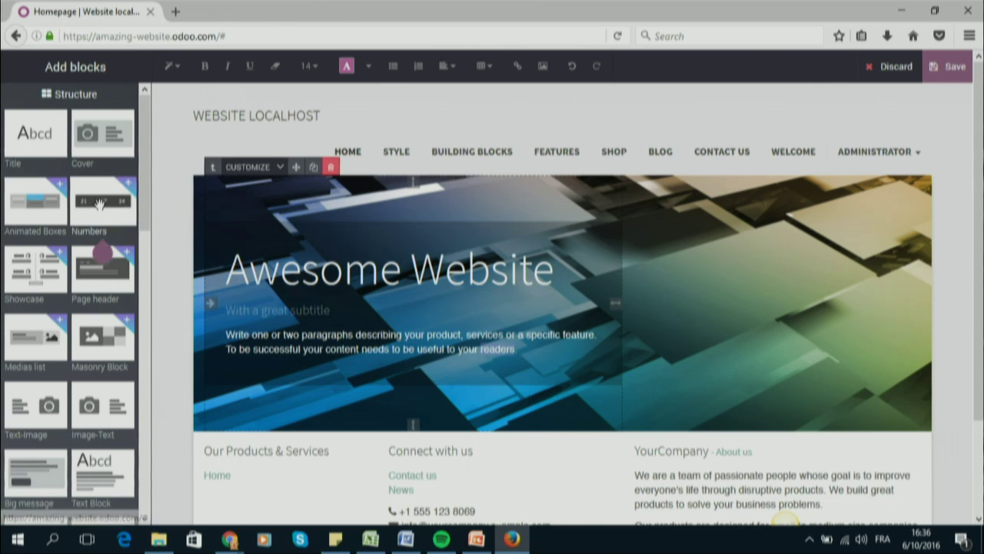
# Add a Numbers block (12, 45, 8, 37) below the cover
pyautogui.moveTo(100, 203); pyautogui.dragTo(519, 436)
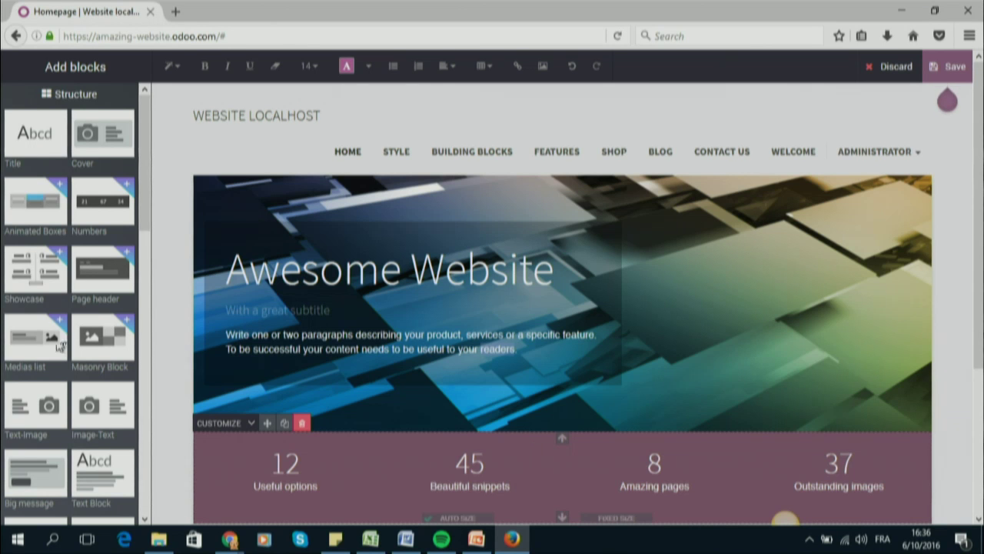
pyautogui.moveTo(140, 169)
pyautogui.mouseDown()
pyautogui.moveTo(147, 193)
pyautogui.moveTo(150, 174)
pyautogui.mouseUp()
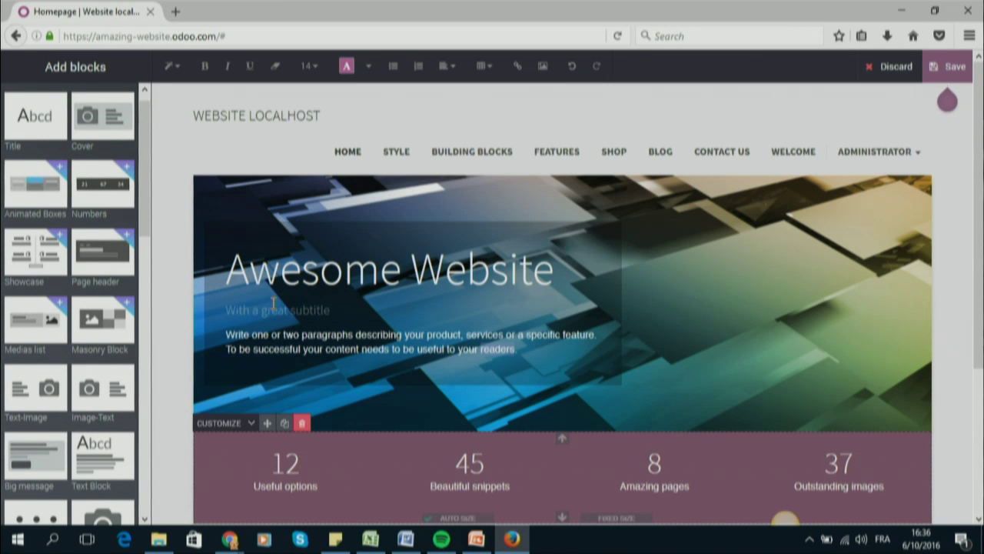
pyautogui.scroll(-2, 273, 304)
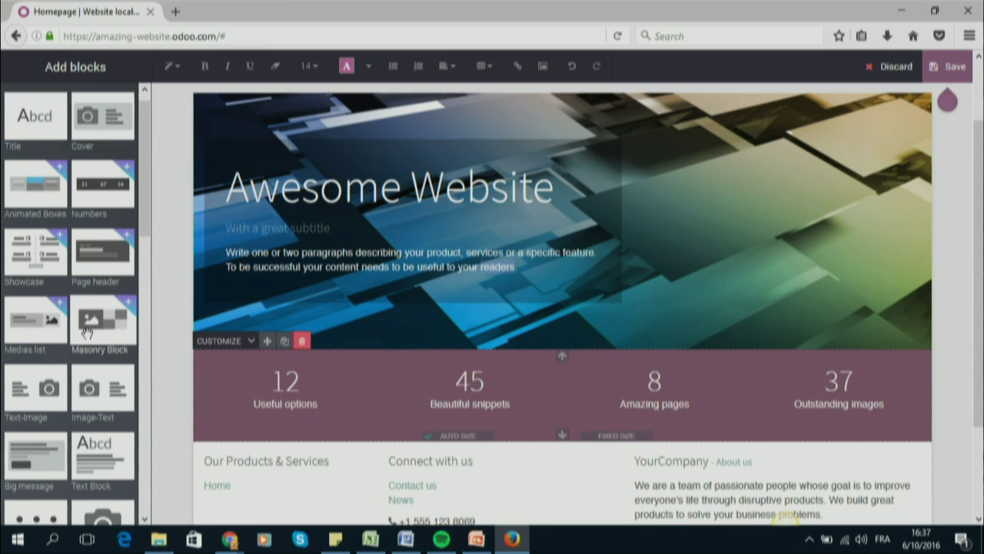
pyautogui.scroll(-3, 87, 331)
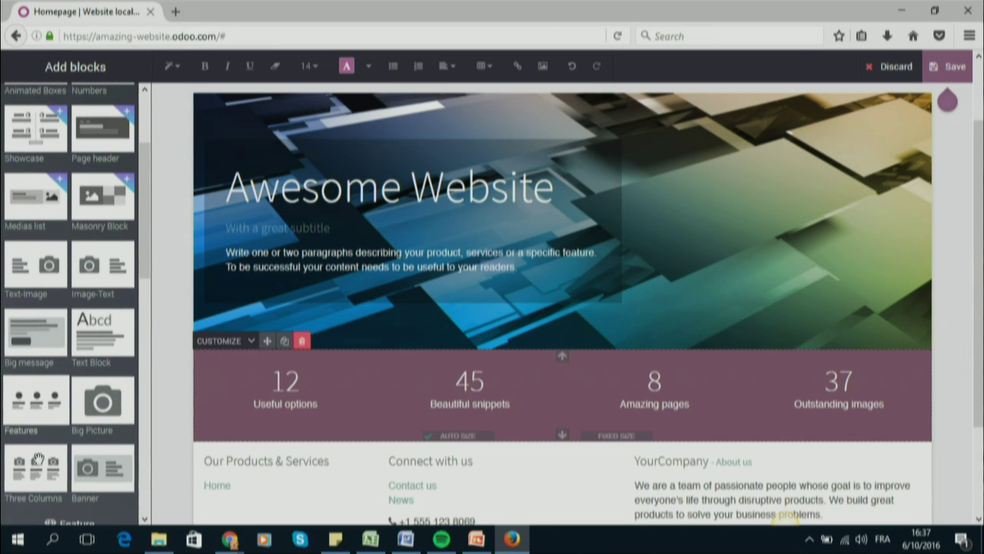
# Add a Three Columns section below the numbers and delete the Feature Three column
pyautogui.moveTo(37, 460); pyautogui.dragTo(561, 461)
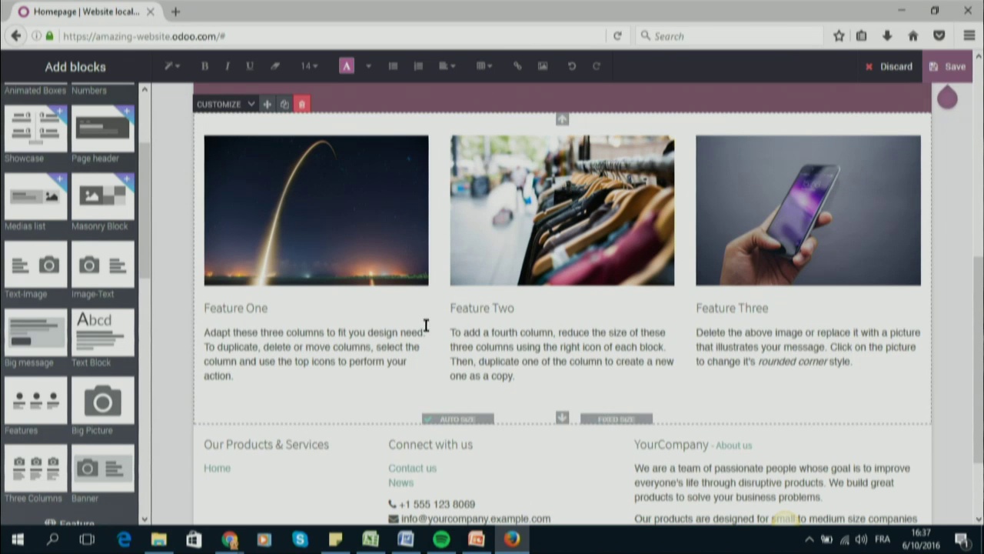
pyautogui.tripleClick(754, 308)
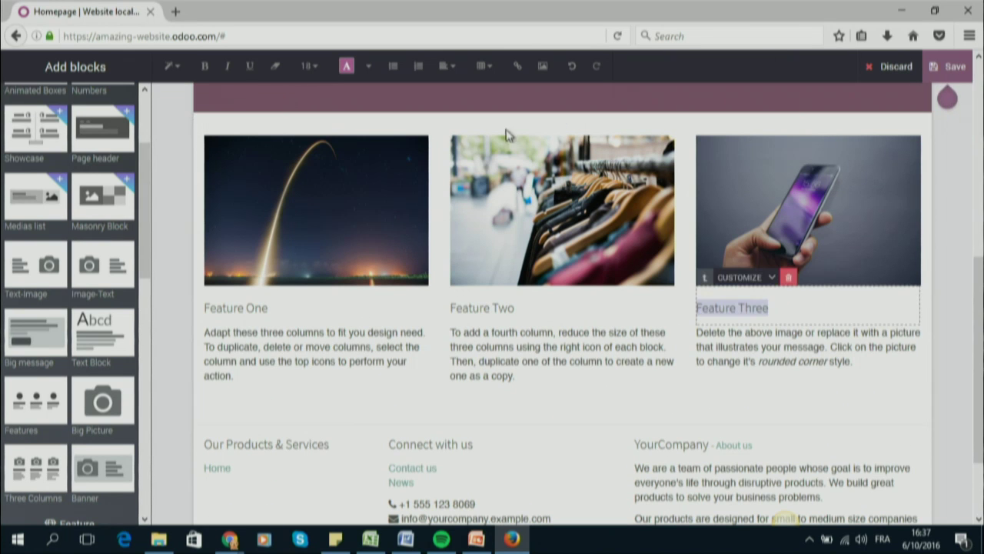
pyautogui.click(742, 182)
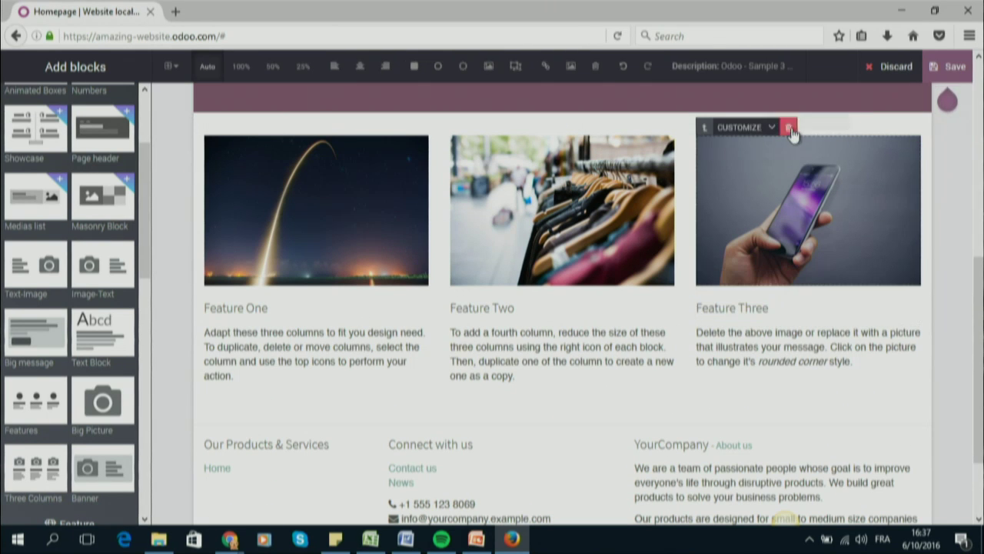
pyautogui.click(789, 128)
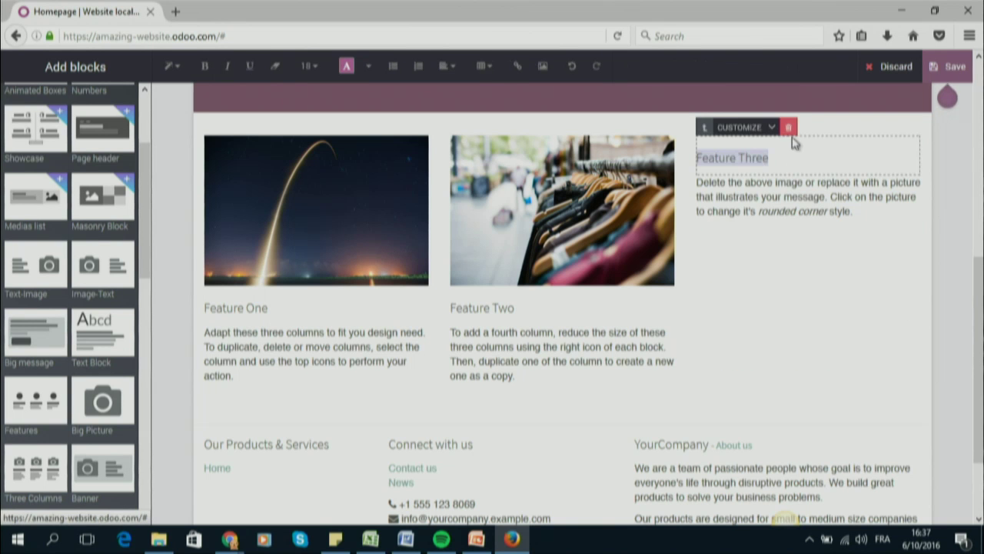
pyautogui.click(703, 128)
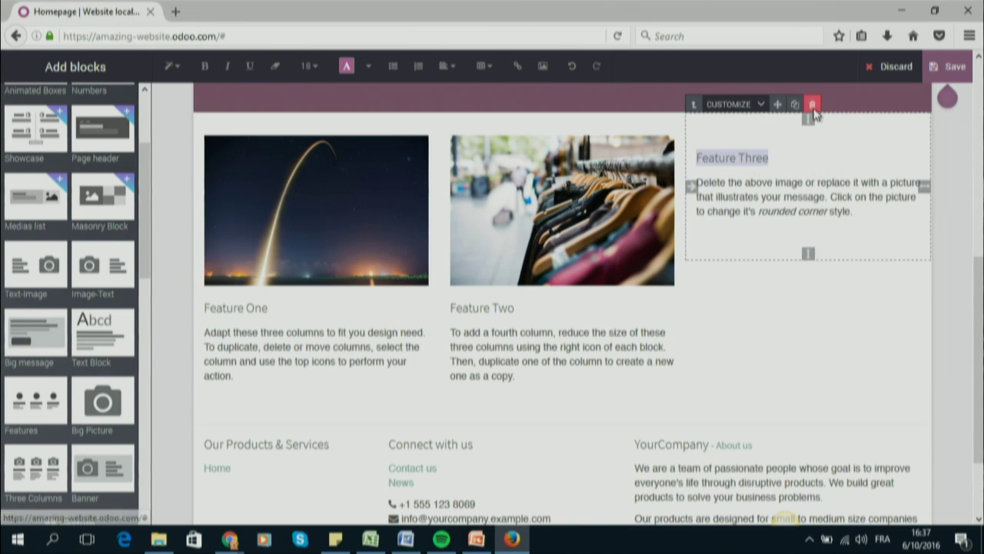
pyautogui.click(812, 106)
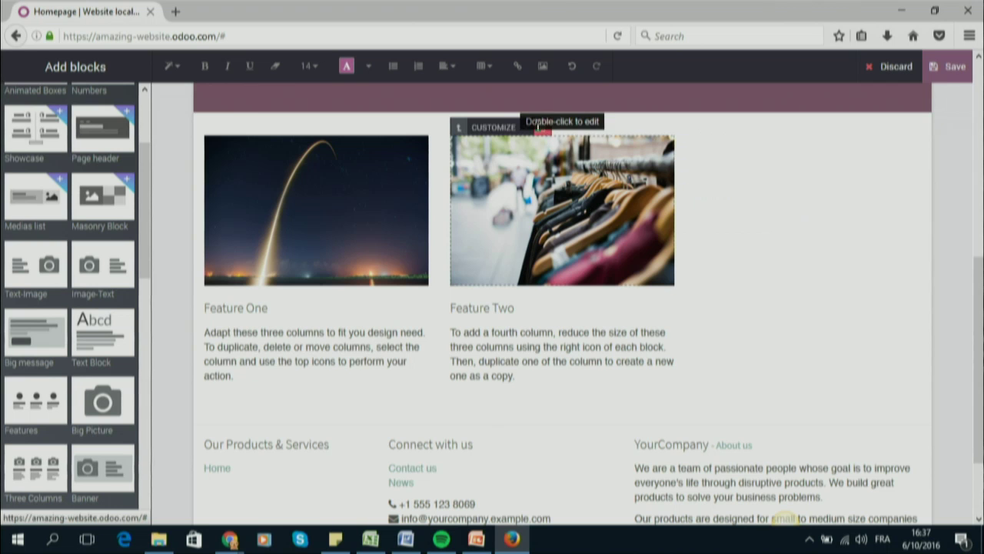
# Resize and offset the Feature Two and Feature One columns
pyautogui.click(680, 223)
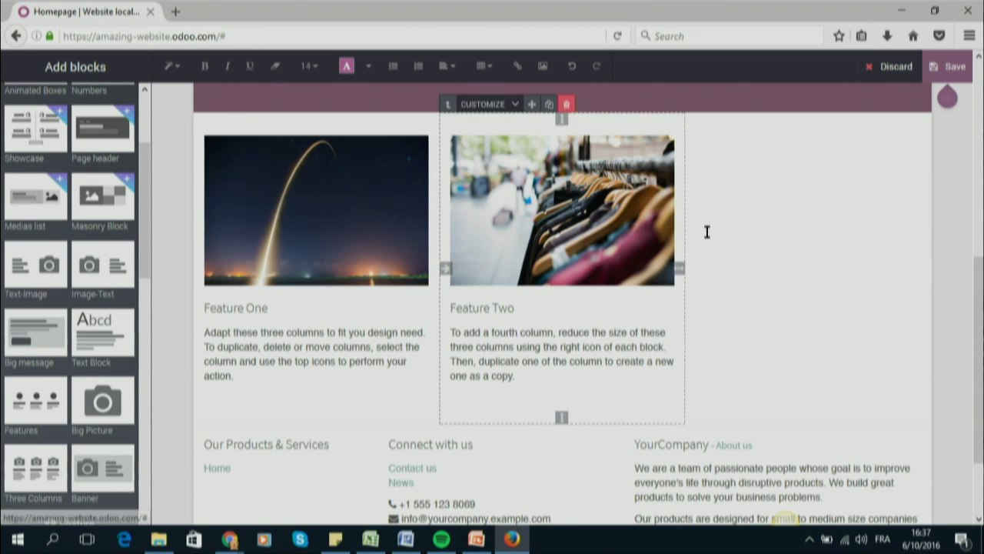
pyautogui.moveTo(680, 268); pyautogui.dragTo(802, 268)
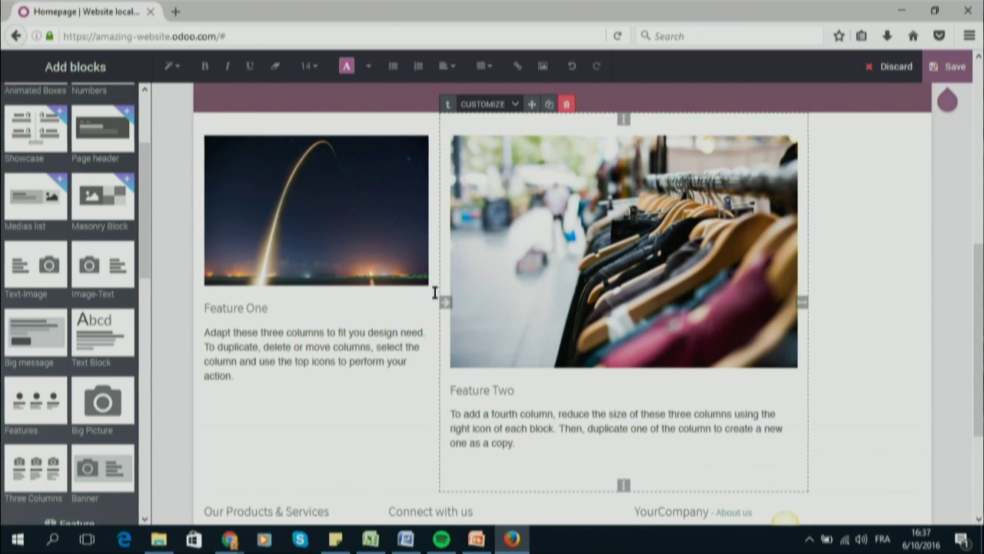
pyautogui.moveTo(446, 303); pyautogui.dragTo(594, 291)
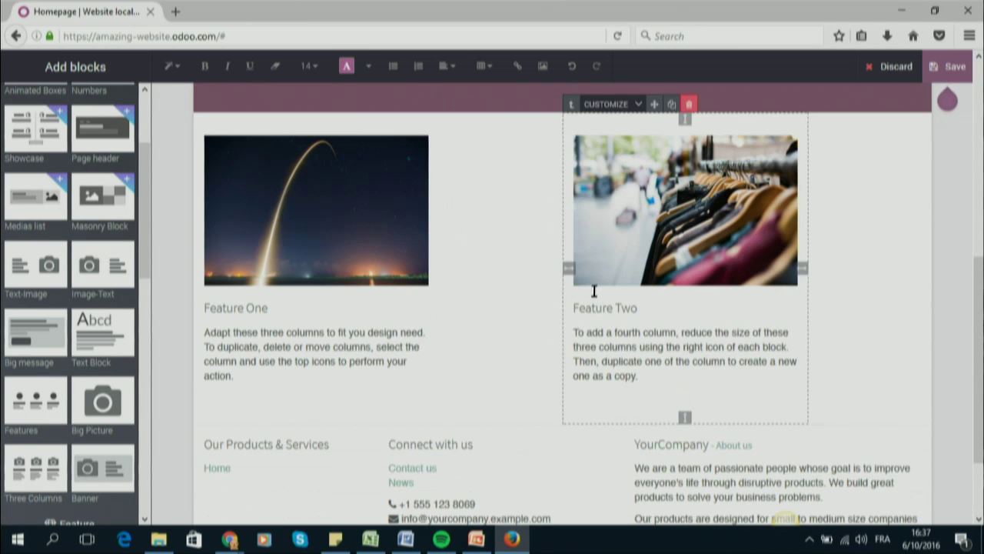
pyautogui.click(344, 239)
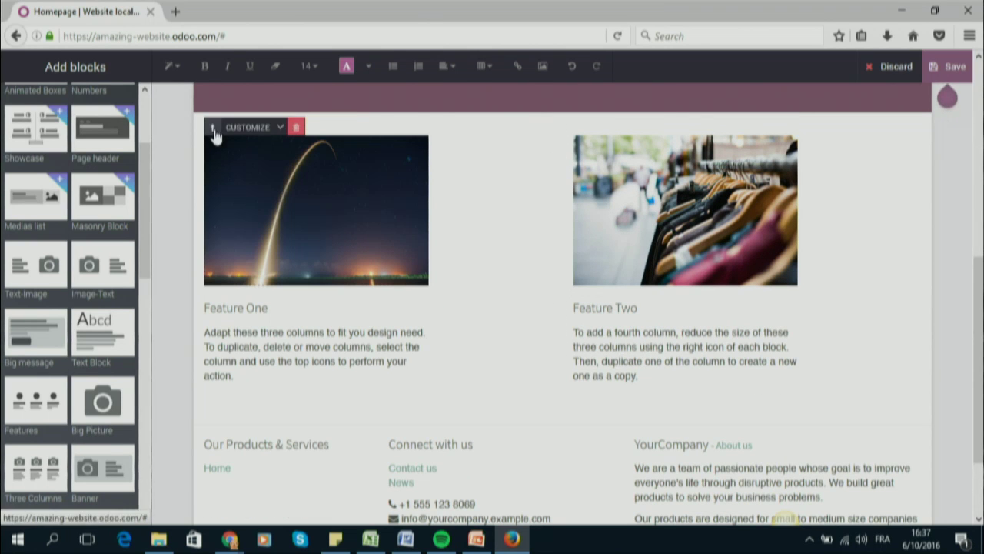
pyautogui.click(409, 244)
pyautogui.moveTo(431, 266); pyautogui.dragTo(475, 266)
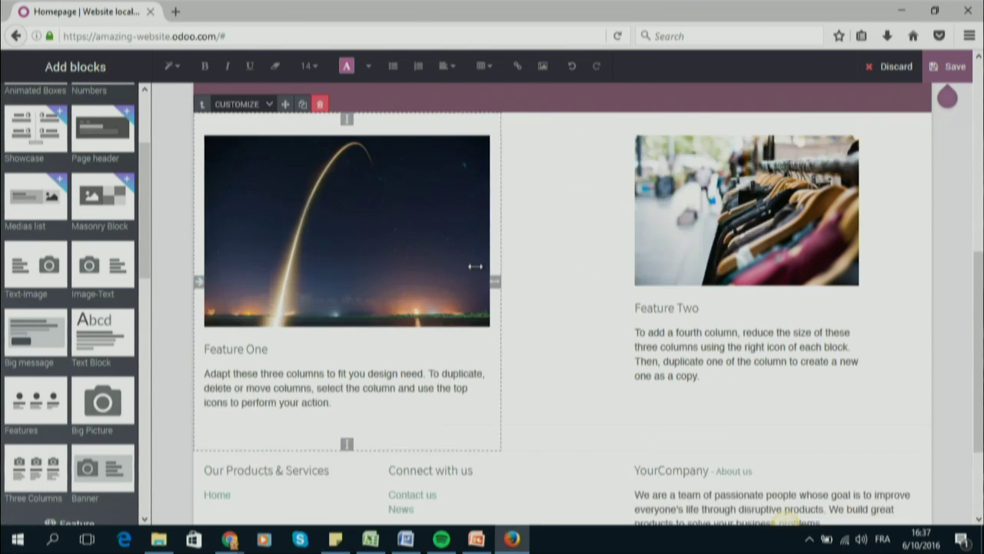
pyautogui.moveTo(198, 282); pyautogui.dragTo(247, 279)
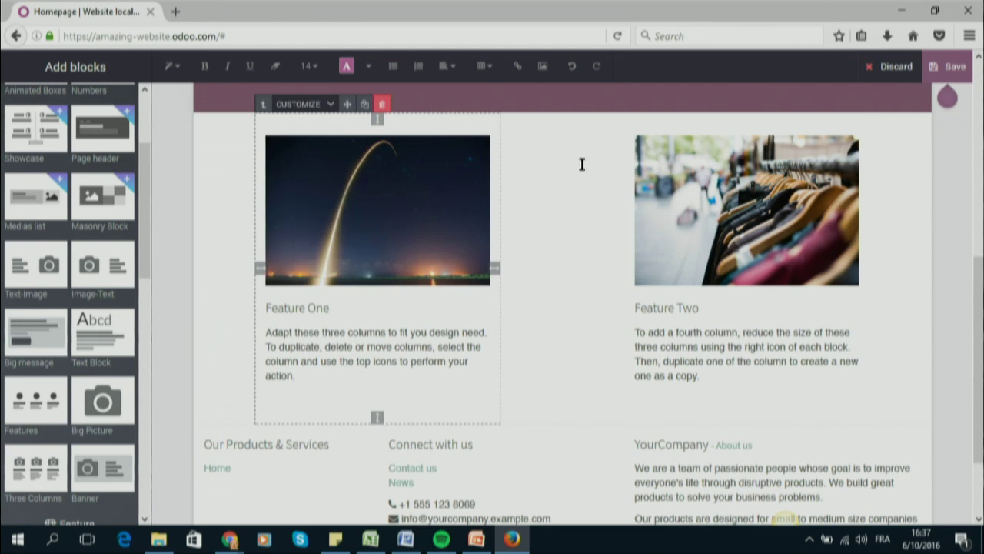
# Give the features section a Fade In animation
pyautogui.click(542, 173)
pyautogui.scroll(2, 615, 281)
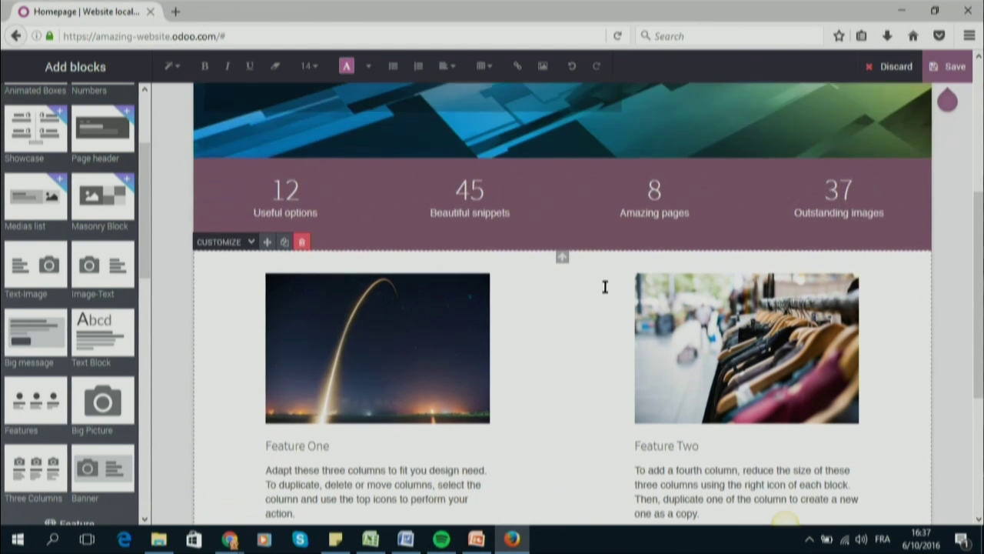
pyautogui.scroll(-2, 604, 285)
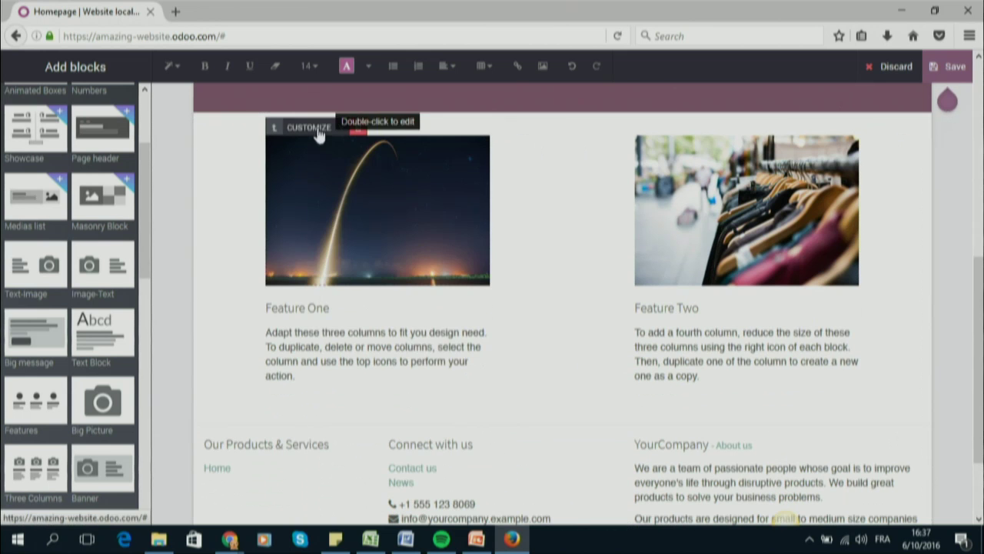
pyautogui.click(312, 127)
pyautogui.moveTo(361, 313)
pyautogui.moveTo(442, 331)
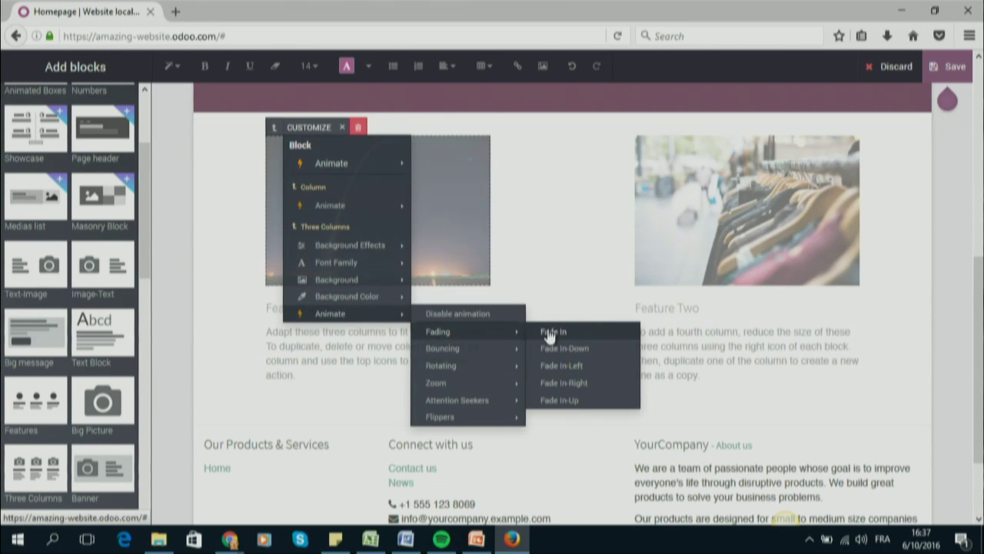
pyautogui.click(551, 329)
# Add a Parallax section below the feature columns
pyautogui.scroll(-10, 33, 385)
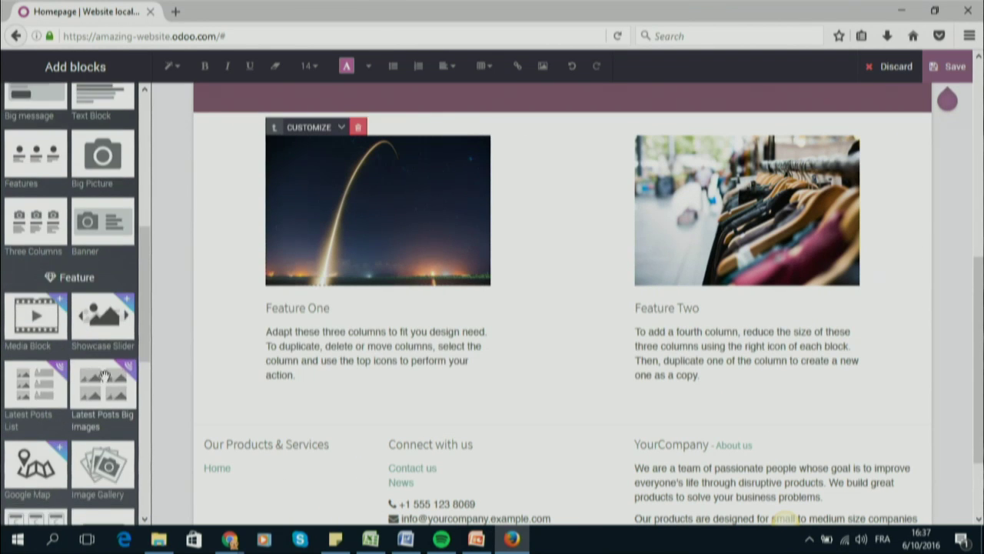
pyautogui.scroll(-5, 61, 392)
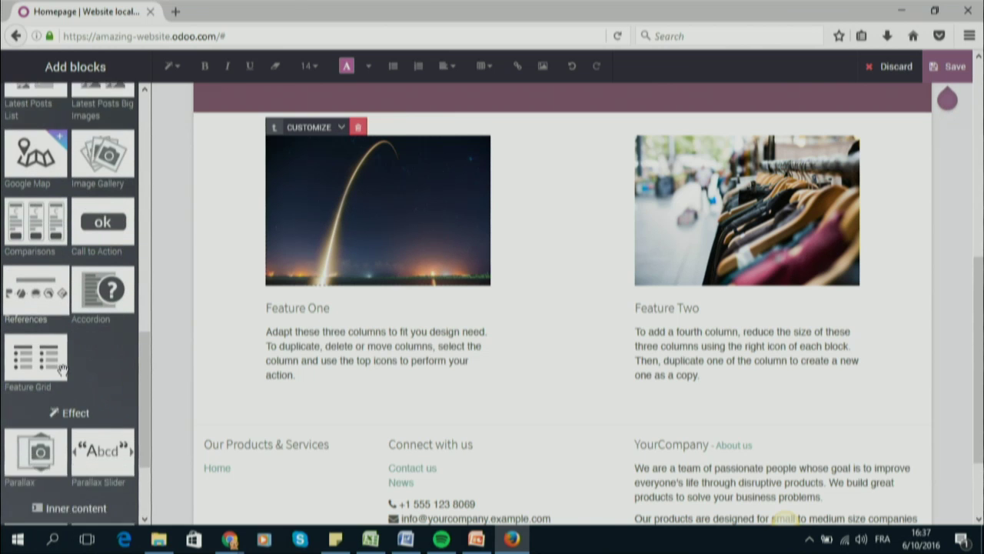
pyautogui.moveTo(36, 354); pyautogui.dragTo(528, 404)
pyautogui.scroll(-5, 571, 358)
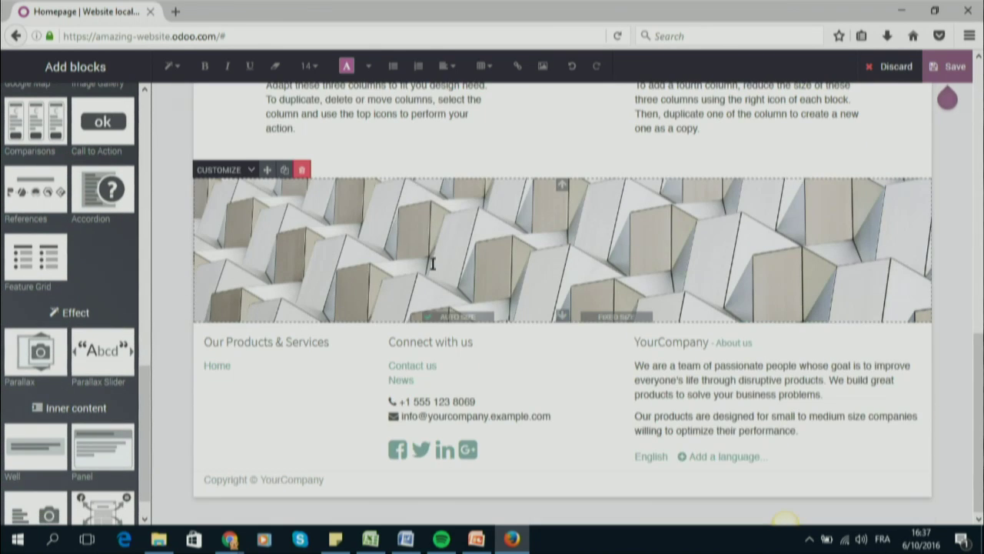
# Set the parallax background to the server-room image
pyautogui.click(243, 173)
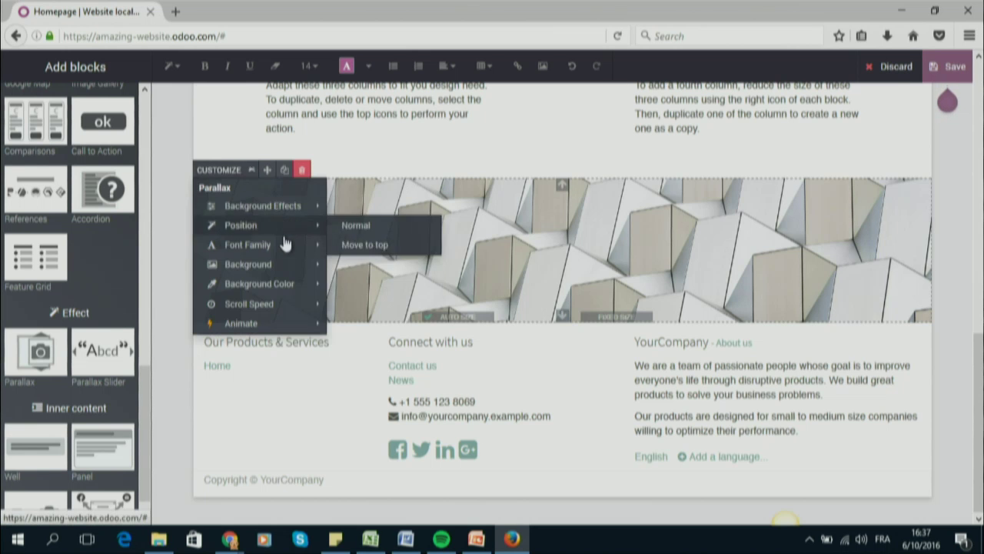
pyautogui.moveTo(297, 287)
pyautogui.moveTo(308, 265)
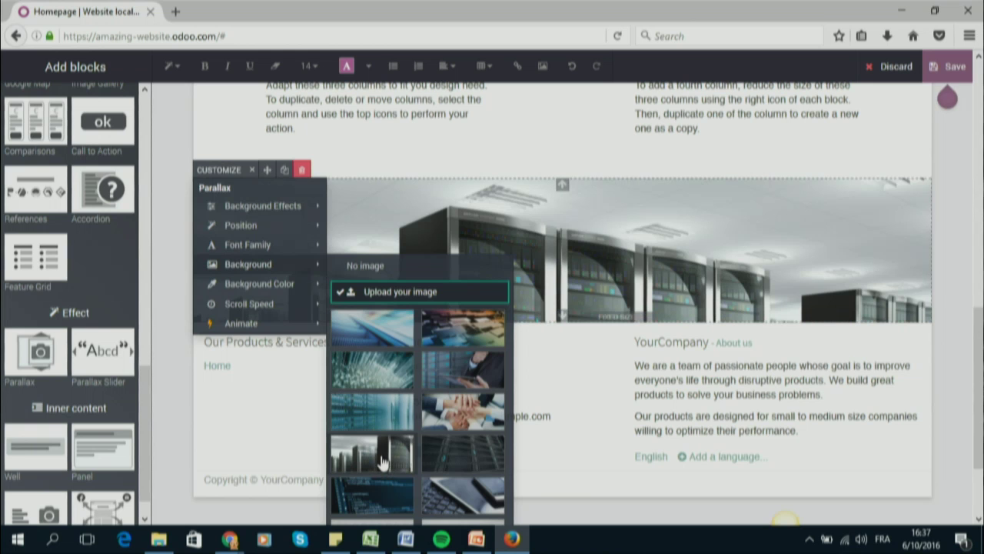
pyautogui.click(383, 462)
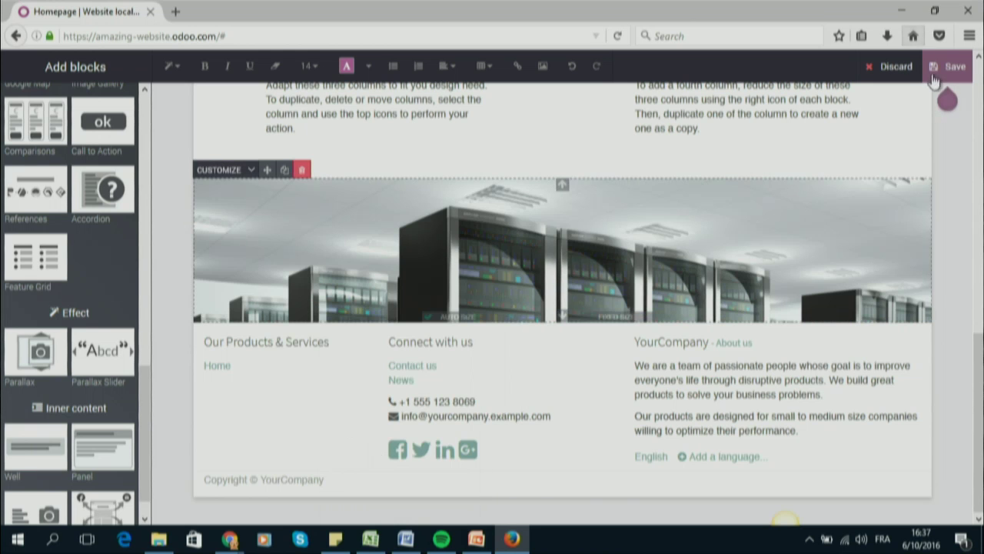
pyautogui.scroll(3, 569, 300)
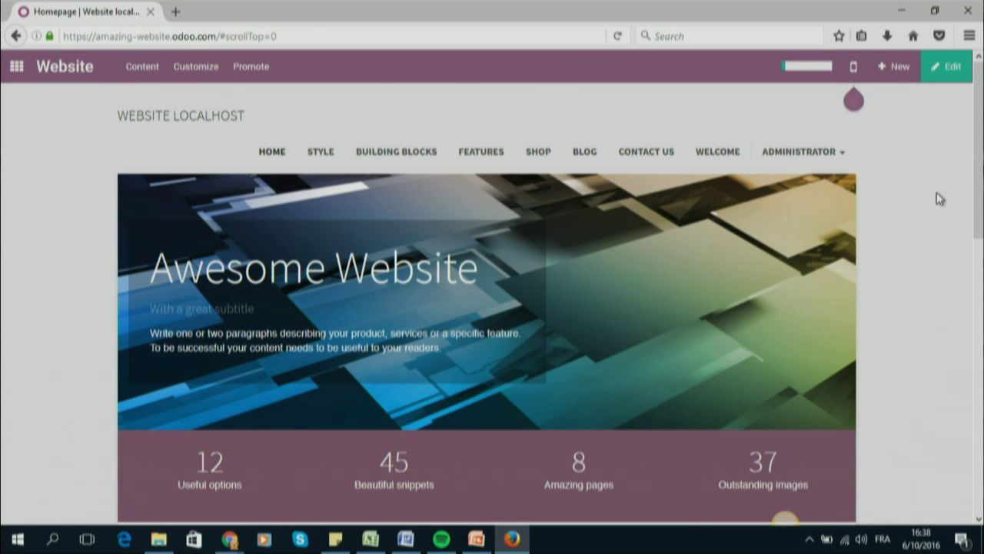
pyautogui.scroll(-2, 937, 198)
pyautogui.scroll(2, 937, 199)
pyautogui.scroll(-10, 938, 200)
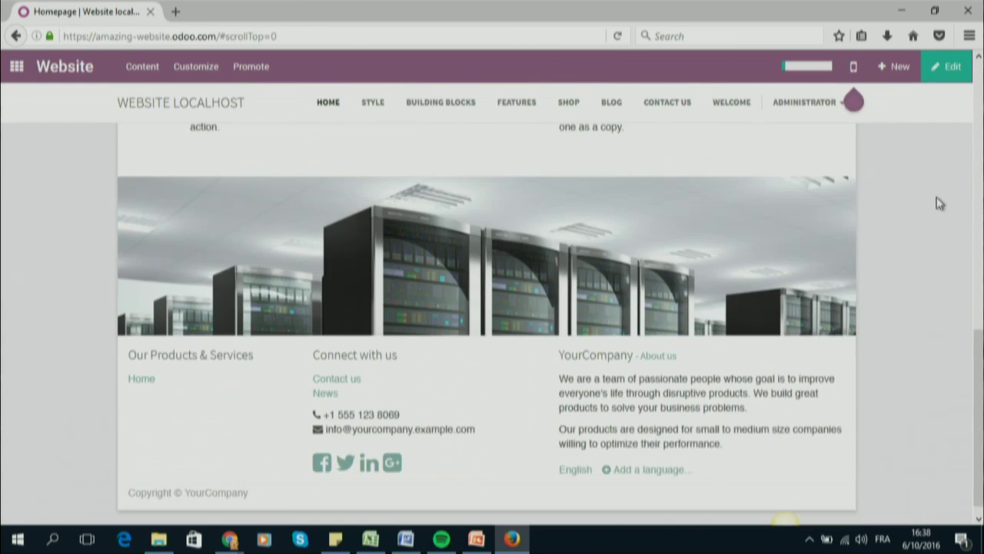
pyautogui.scroll(10, 940, 203)
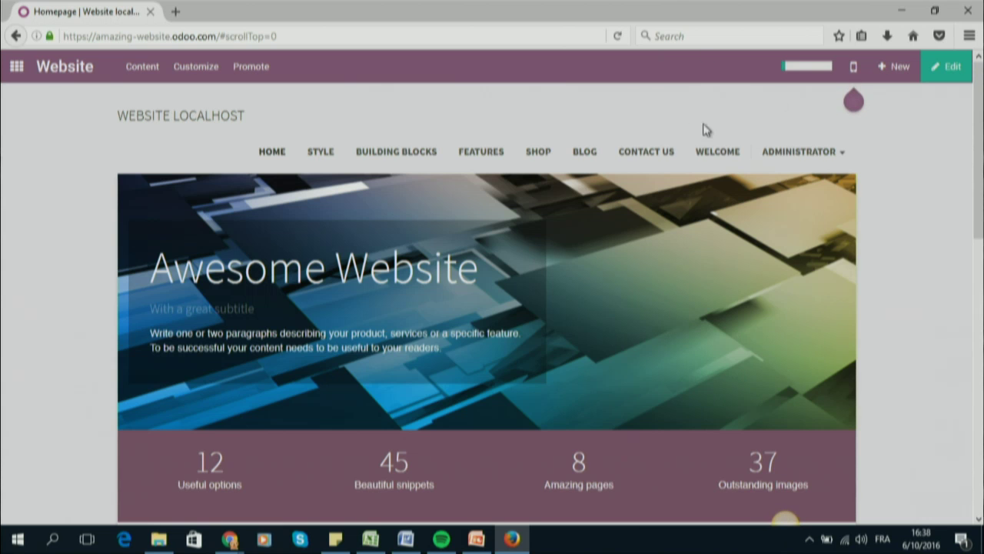
pyautogui.click(854, 69)
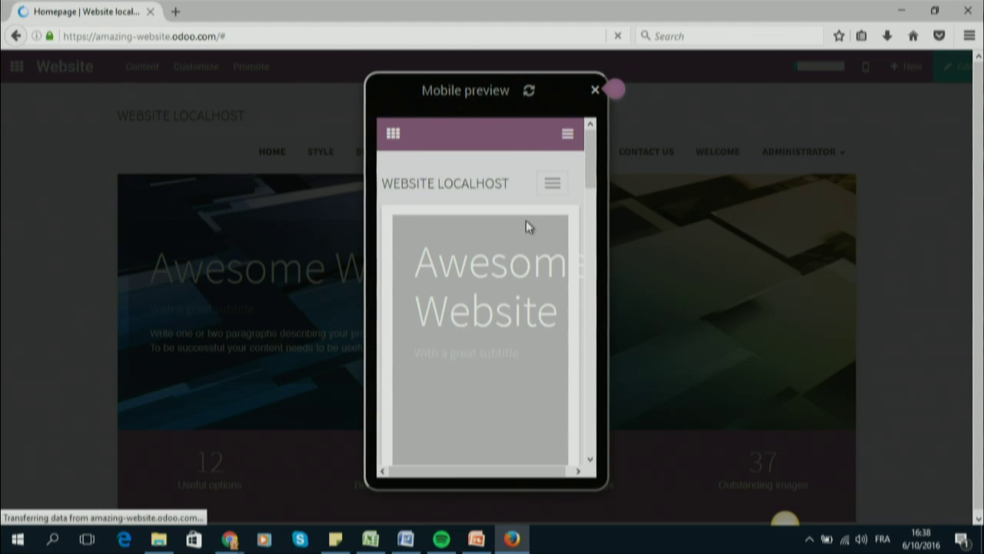
pyautogui.scroll(-3, 526, 227)
pyautogui.scroll(-5, 527, 226)
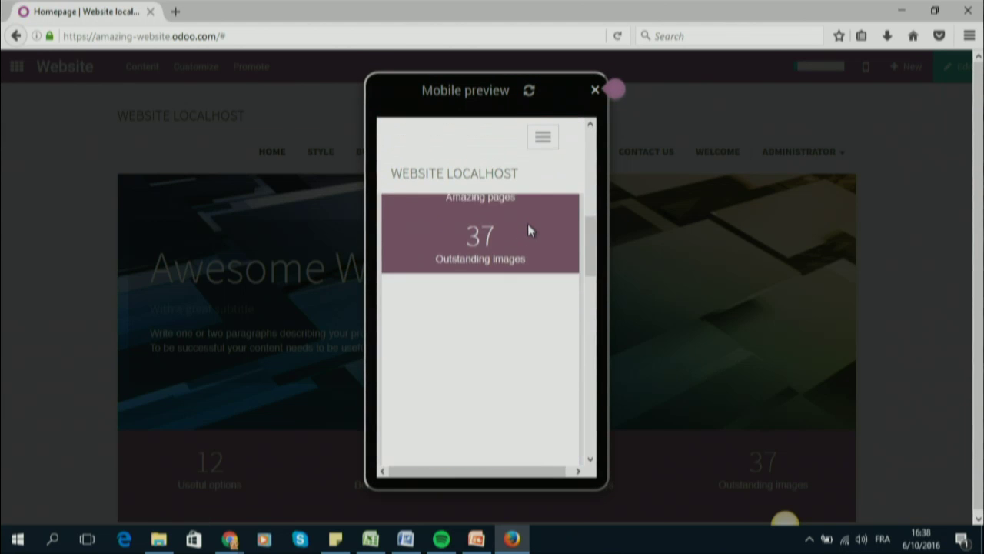
pyautogui.scroll(-8, 527, 223)
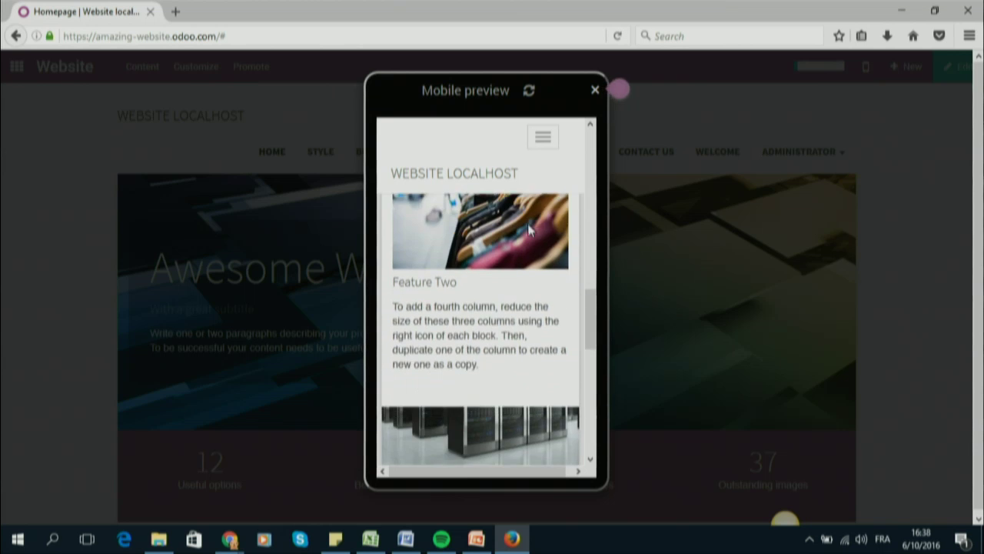
pyautogui.scroll(-4, 529, 230)
pyautogui.scroll(3, 530, 233)
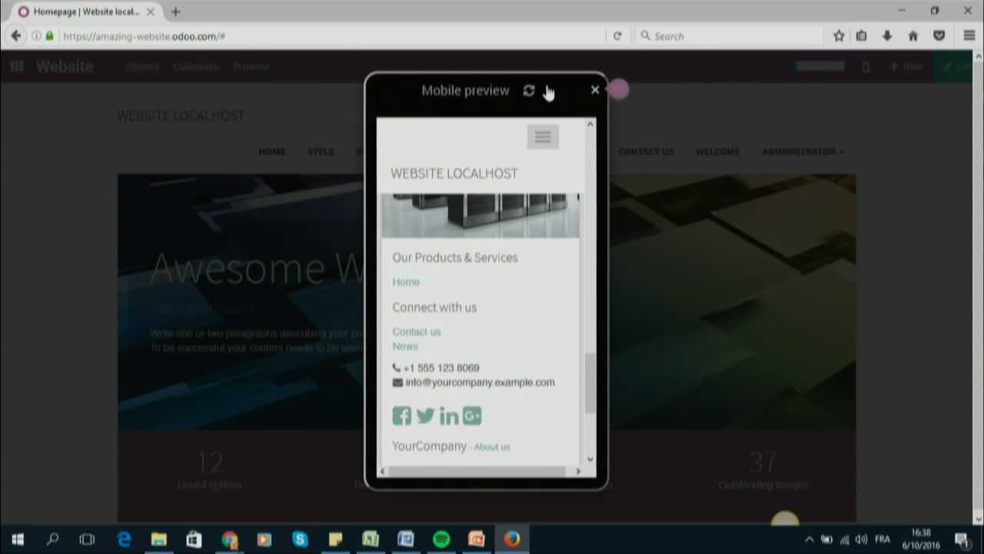
pyautogui.click(530, 92)
pyautogui.scroll(6, 542, 254)
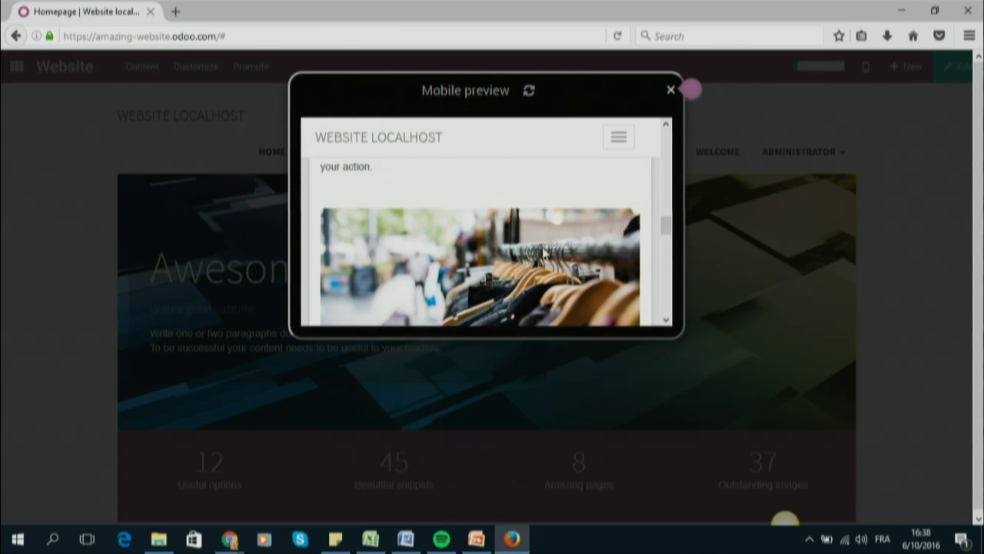
pyautogui.scroll(8, 542, 253)
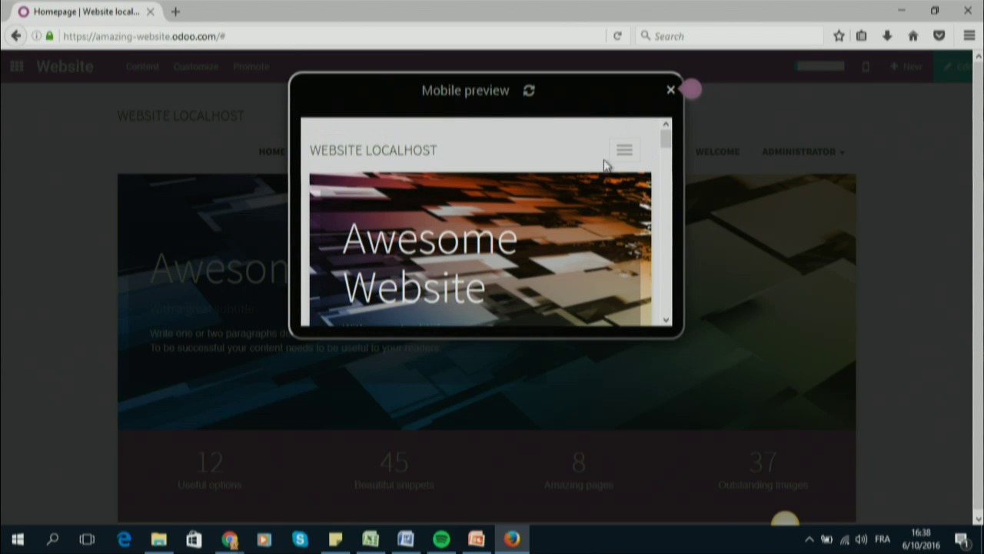
pyautogui.click(669, 92)
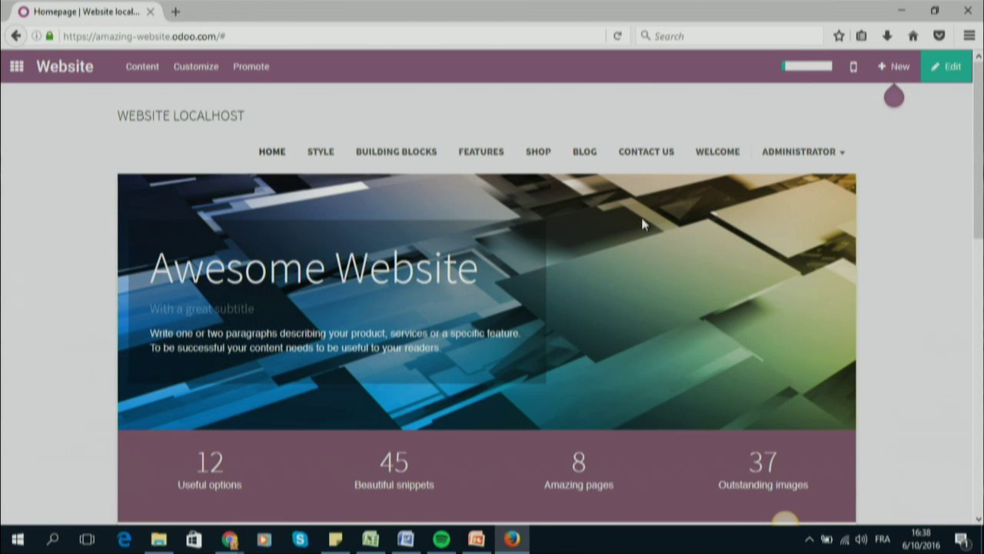
pyautogui.moveTo(901, 129)
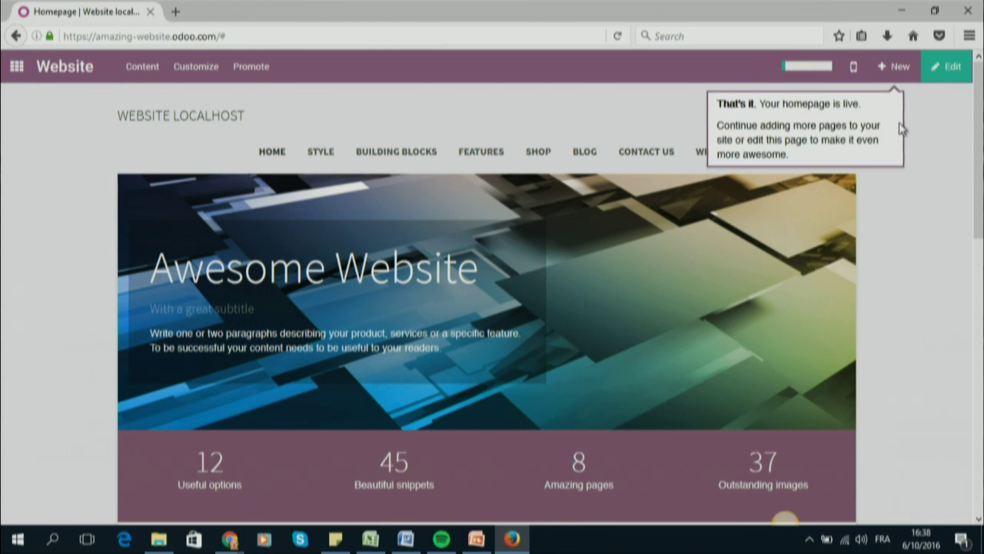
# Create a new product named 'Amazing Phone' and open its shop page
pyautogui.click(896, 66)
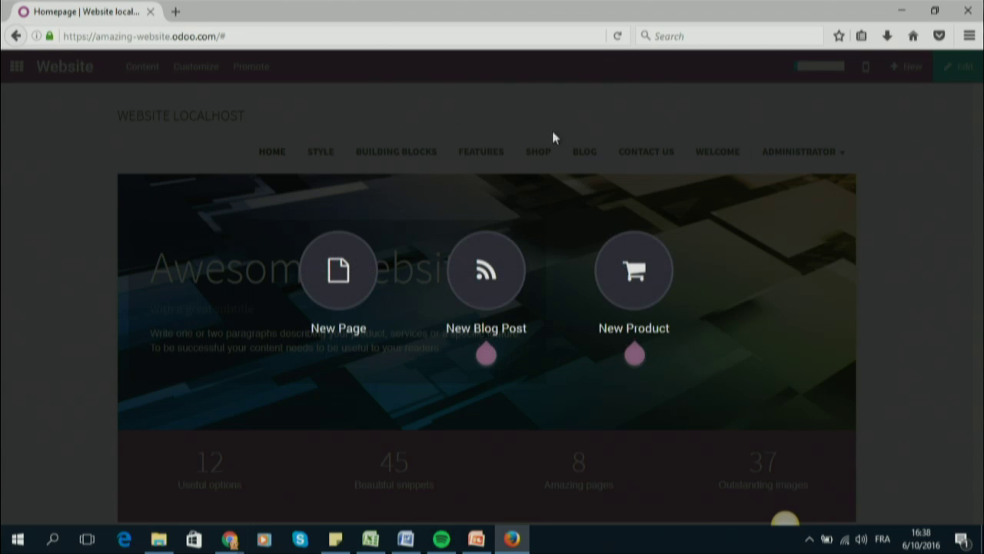
pyautogui.click(635, 280)
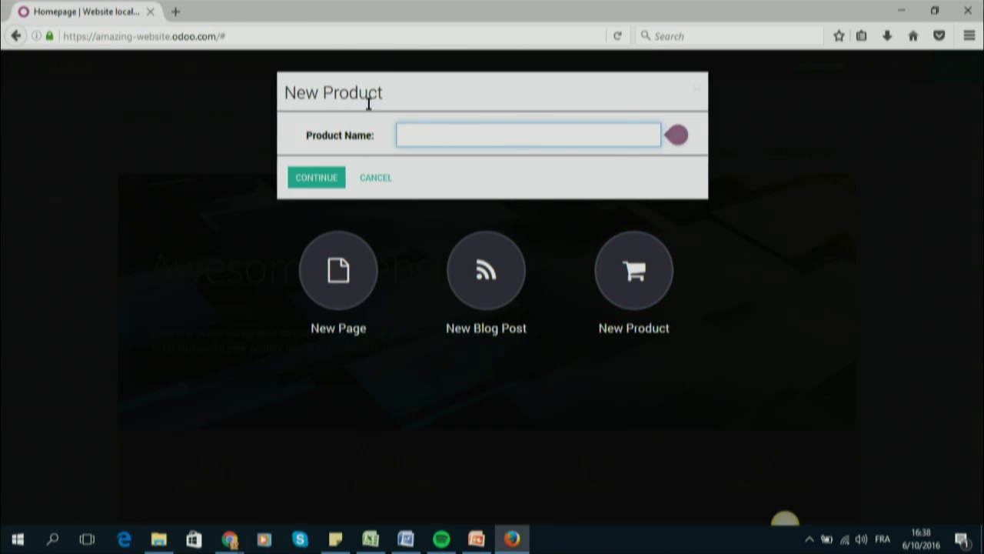
pyautogui.moveTo(336, 538)
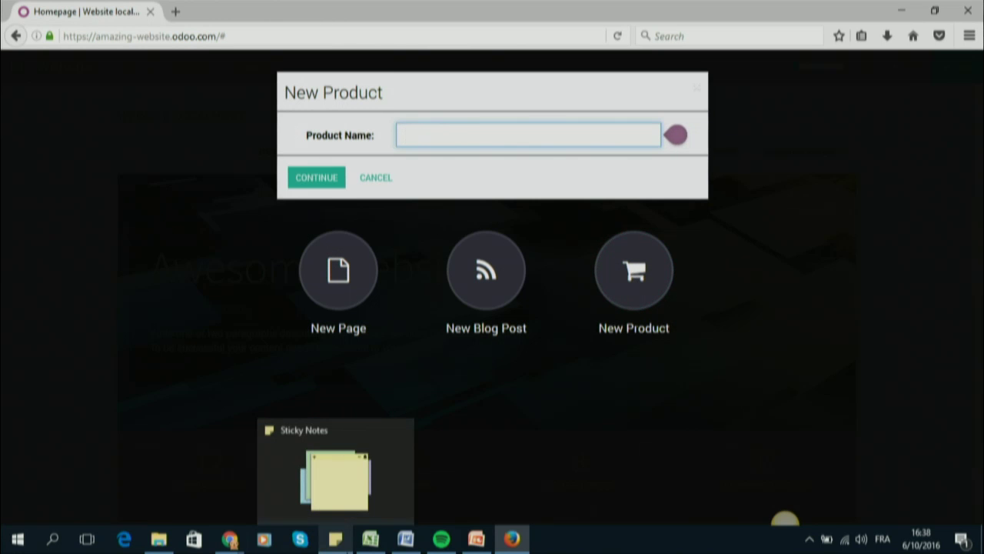
pyautogui.write('Amazing Phone')
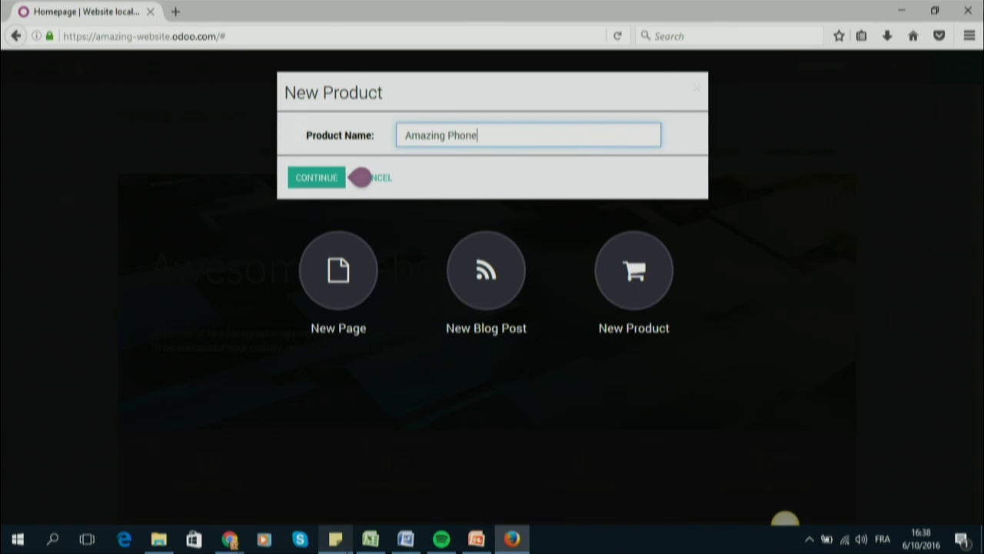
pyautogui.click(316, 178)
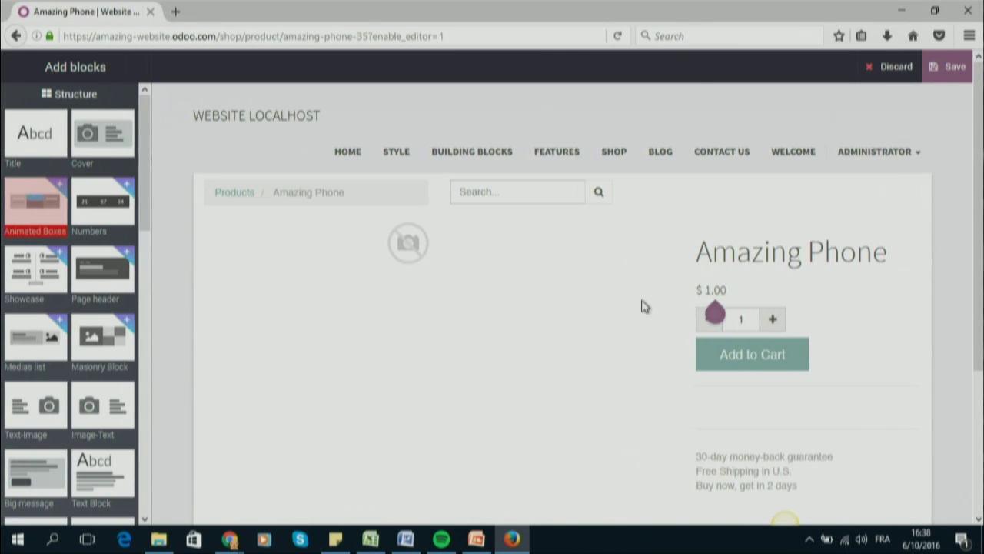
# Set the price to 35.00 and use the businessman-with-tablet photo as product image
pyautogui.click(717, 291)
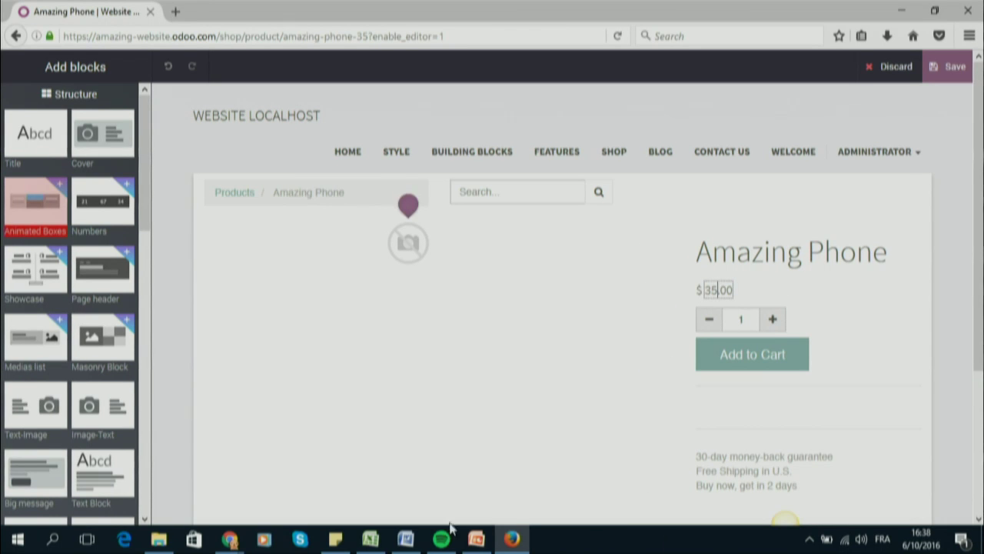
pyautogui.click(407, 243)
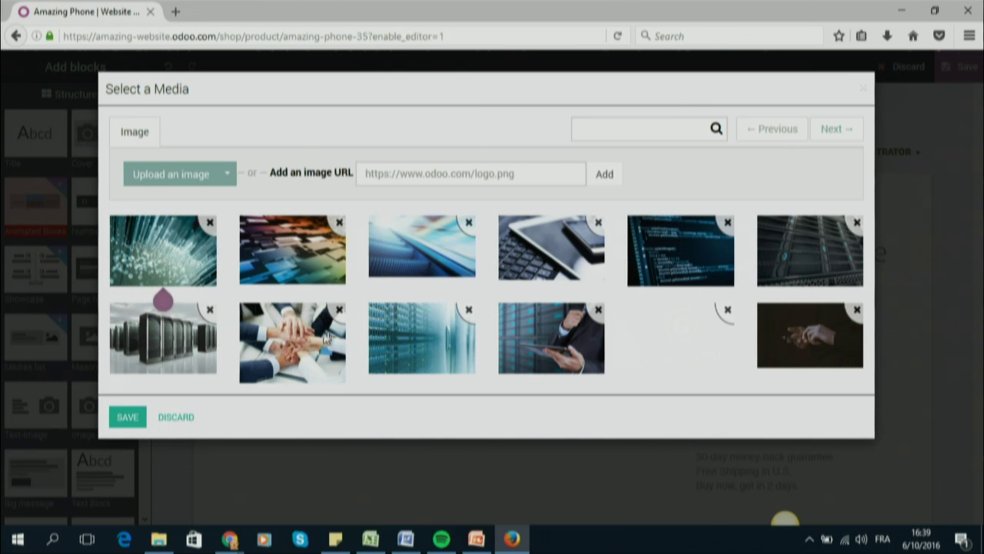
pyautogui.doubleClick(569, 346)
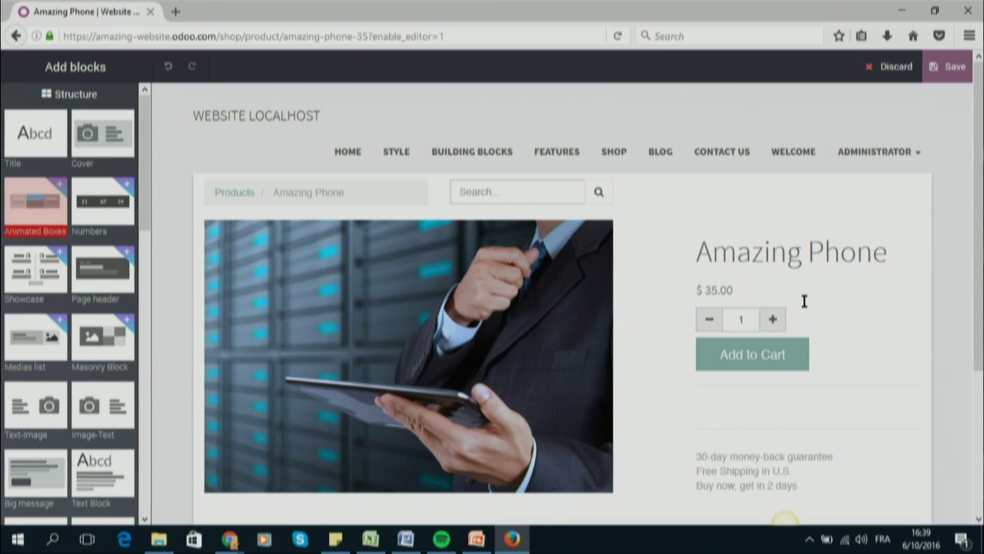
pyautogui.scroll(-5, 892, 328)
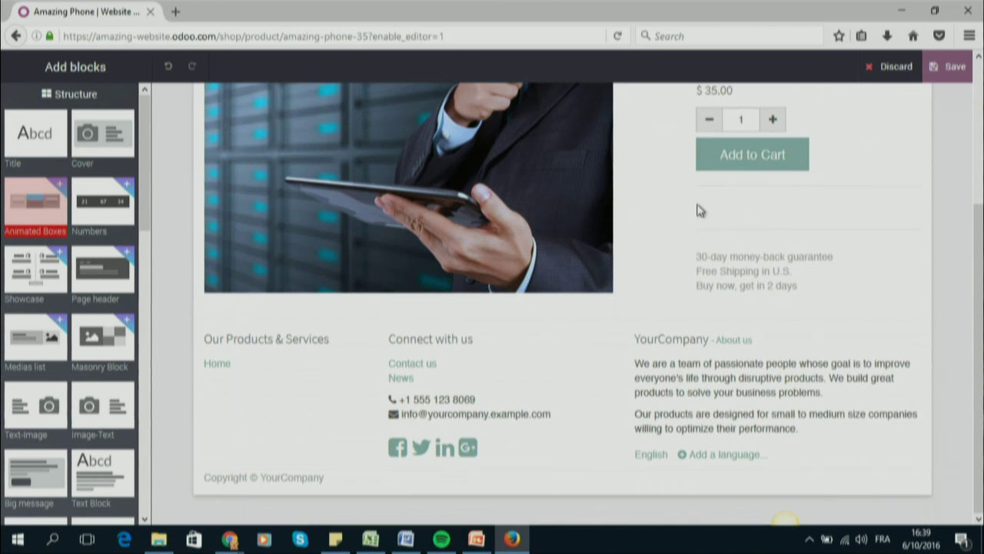
# Add the note 'It is delivered with the charger.' below Add to Cart
pyautogui.click(699, 210)
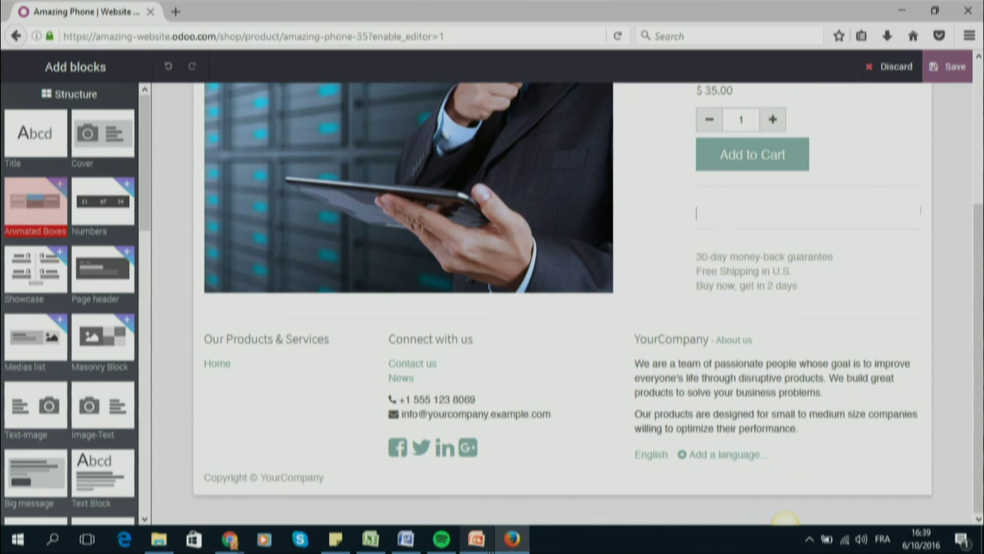
pyautogui.write('It is delivered with the charger')
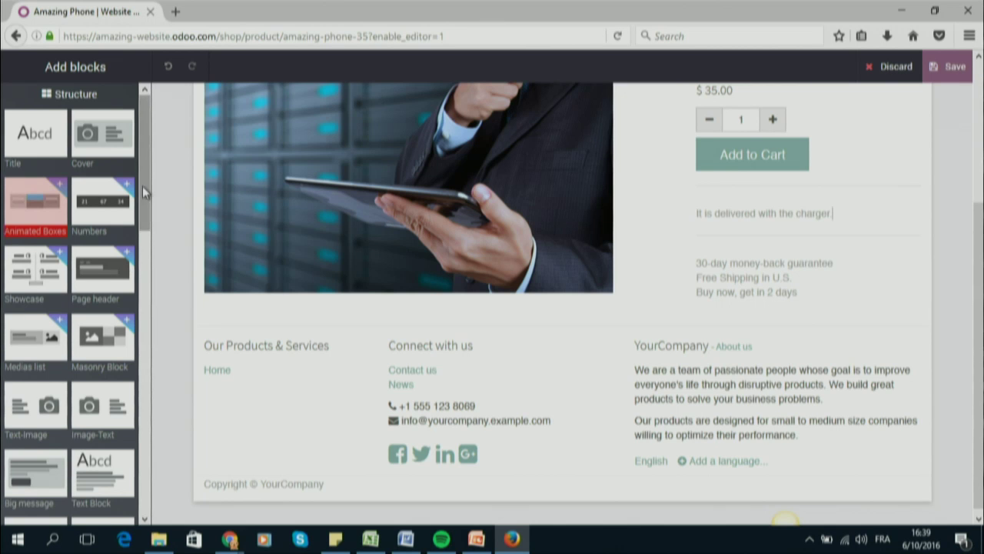
pyautogui.moveTo(144, 192); pyautogui.dragTo(143, 256)
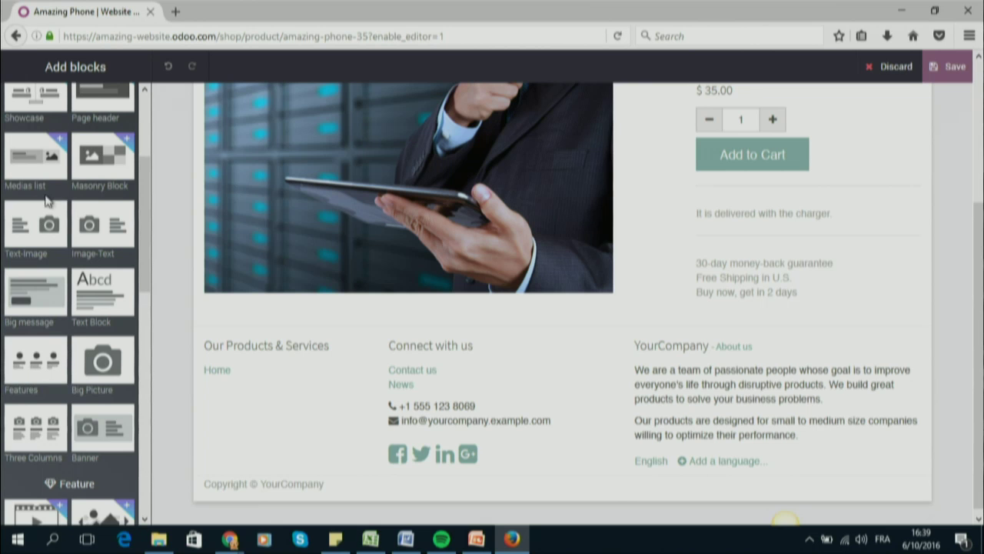
# Add a features block below the phone photo and rename its first heading 'Nice display'
pyautogui.scroll(2, 46, 202)
pyautogui.moveTo(35, 107); pyautogui.dragTo(517, 346)
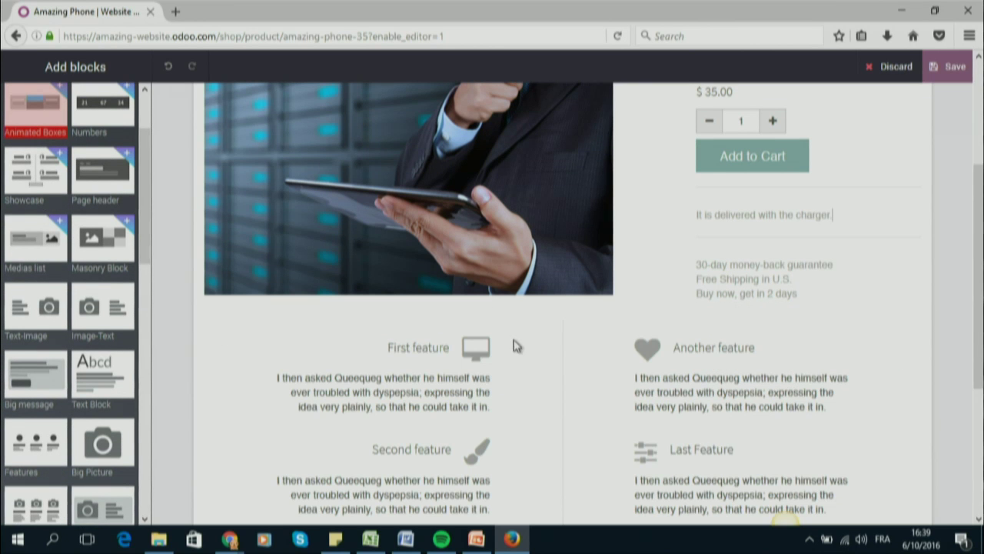
pyautogui.tripleClick(435, 346)
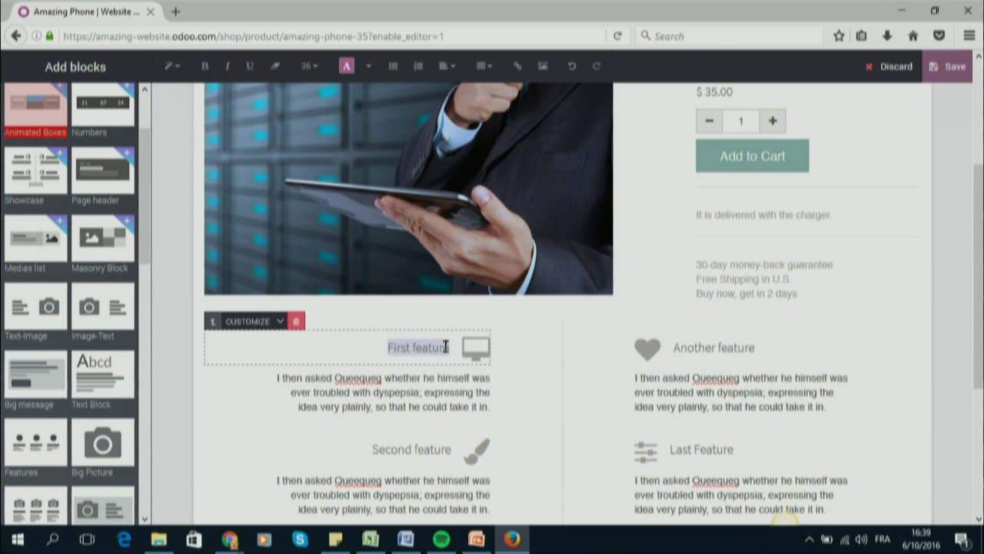
pyautogui.click(381, 347)
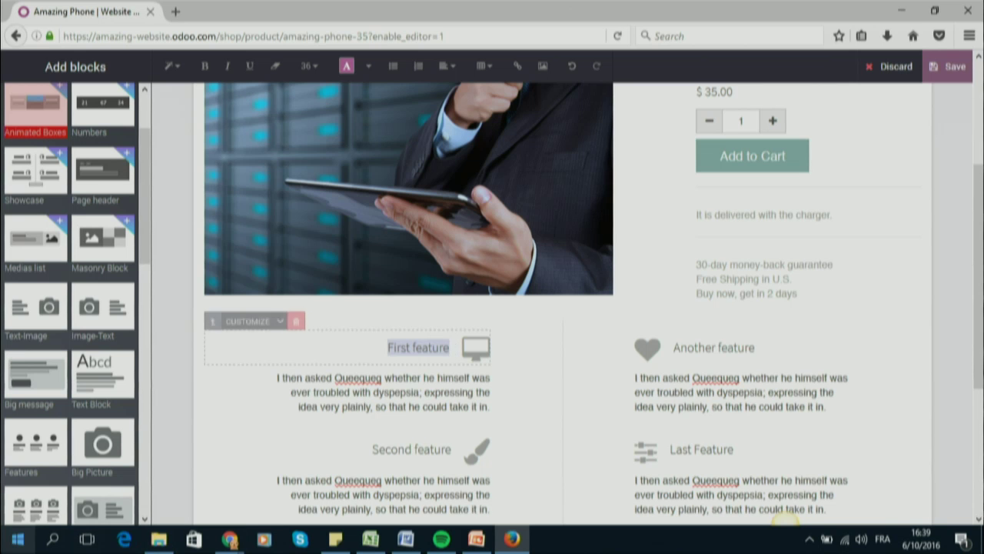
pyautogui.write('Nice display')
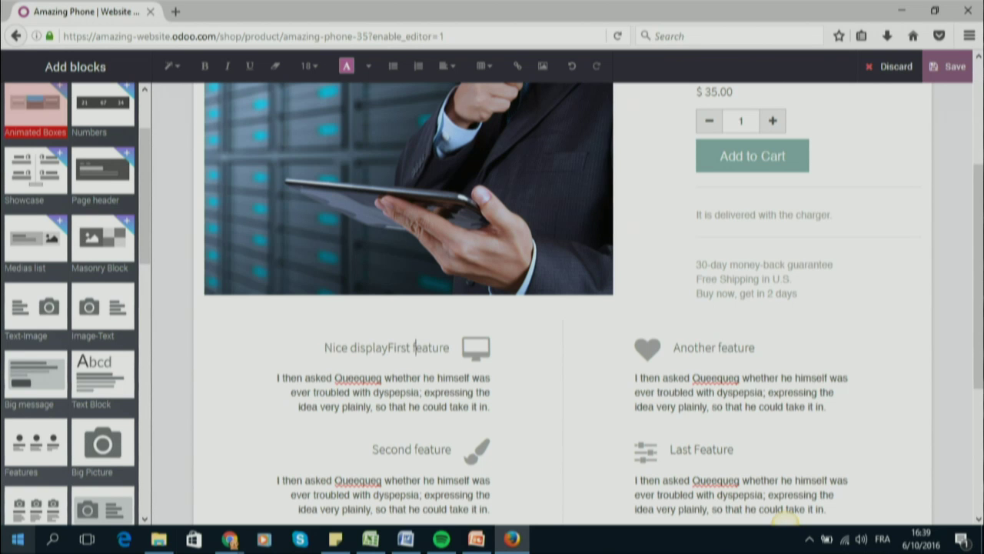
pyautogui.press('BackSpace')
pyautogui.press('BackSpace')
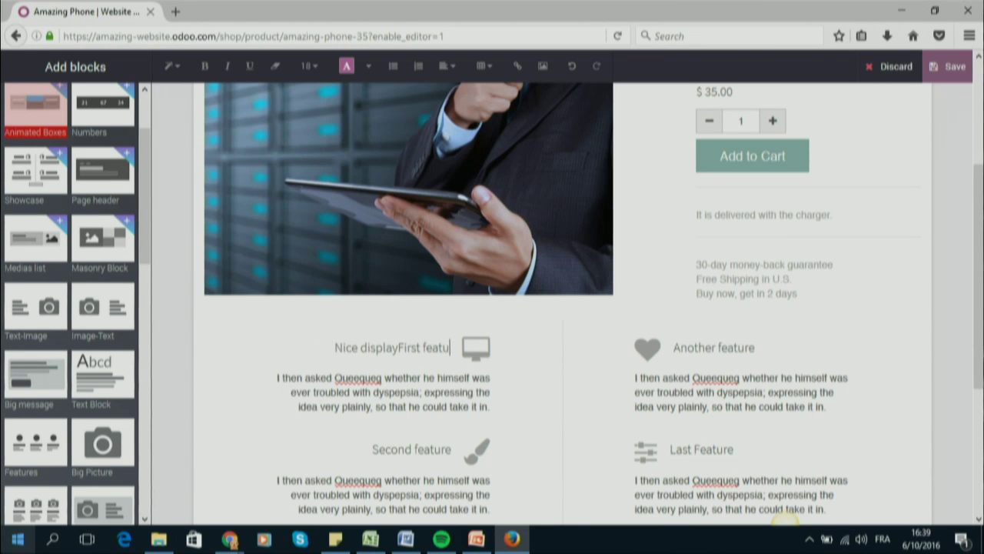
pyautogui.press('BackSpace')
pyautogui.press('BackSpace')
pyautogui.press('BackSpace')
pyautogui.press('BackSpace')
pyautogui.press('BackSpace')
pyautogui.press('BackSpace')
pyautogui.press('BackSpace')
pyautogui.press('BackSpace')
pyautogui.press('BackSpace')
pyautogui.press('BackSpace')
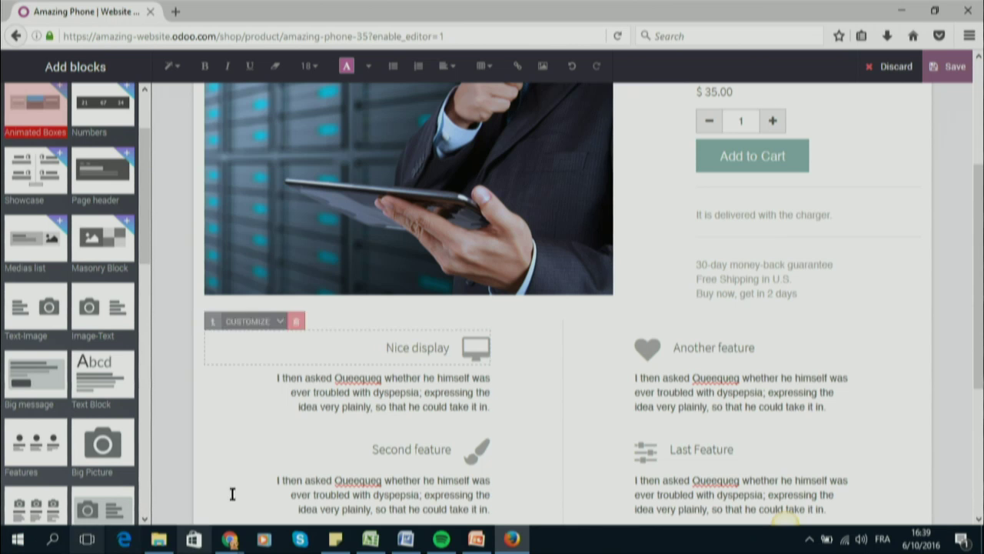
pyautogui.scroll(-4, 730, 315)
pyautogui.scroll(2, 516, 272)
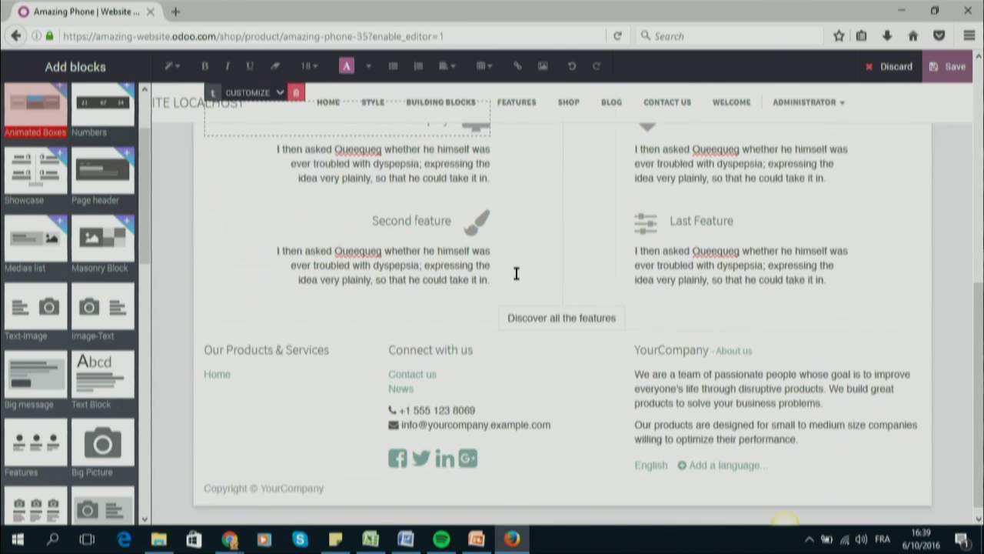
pyautogui.scroll(-5, 131, 271)
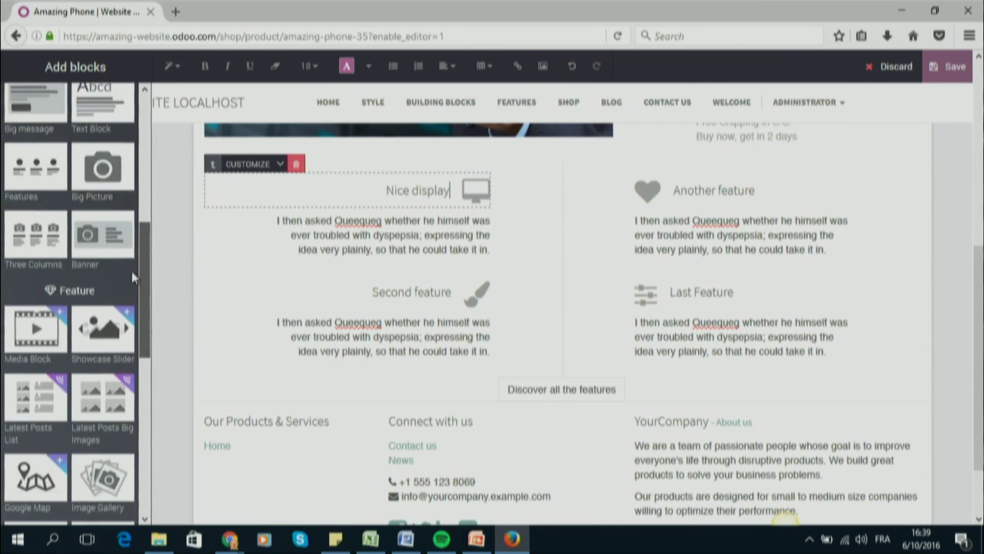
pyautogui.moveTo(110, 361); pyautogui.dragTo(608, 392)
pyautogui.scroll(-4, 272, 364)
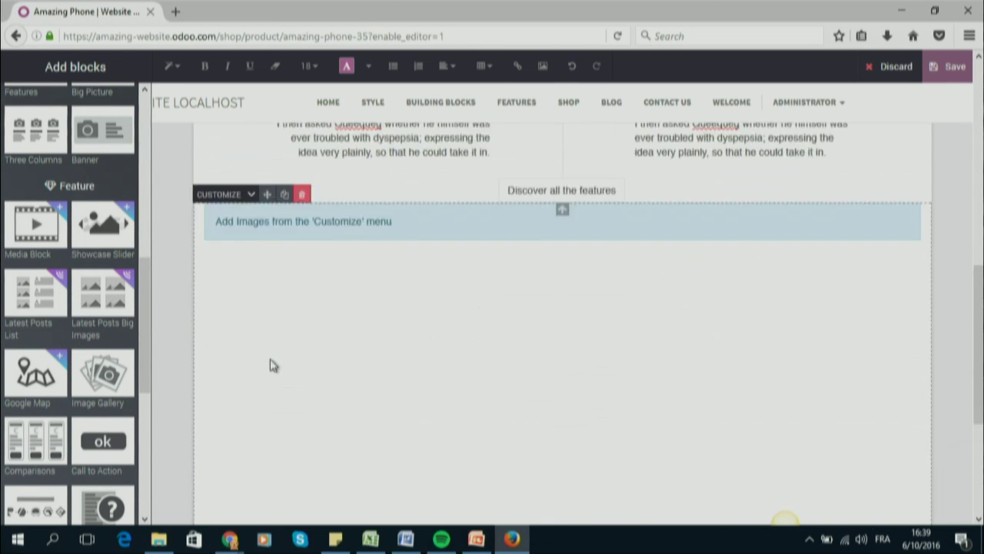
pyautogui.scroll(2, 223, 235)
pyautogui.click(222, 234)
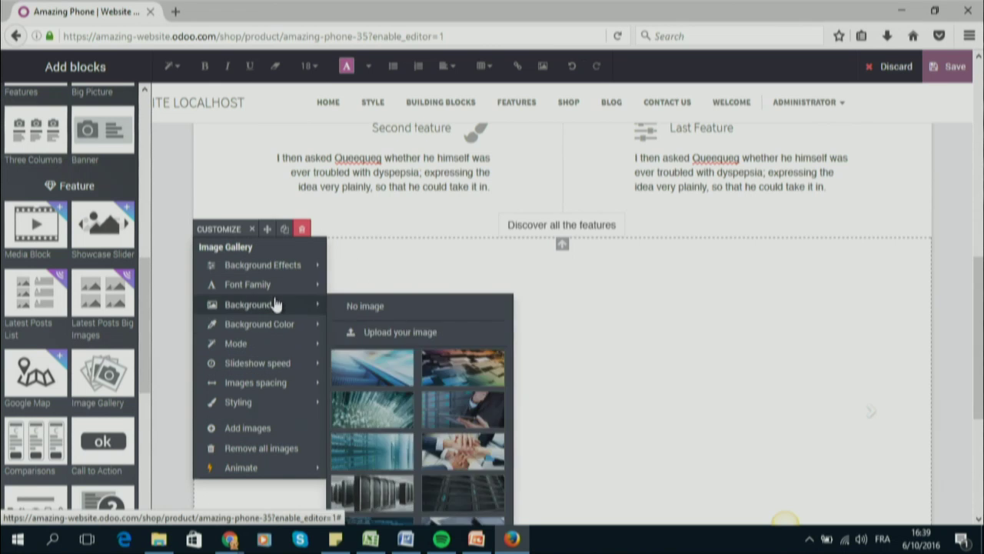
pyautogui.click(303, 233)
pyautogui.scroll(15, 527, 266)
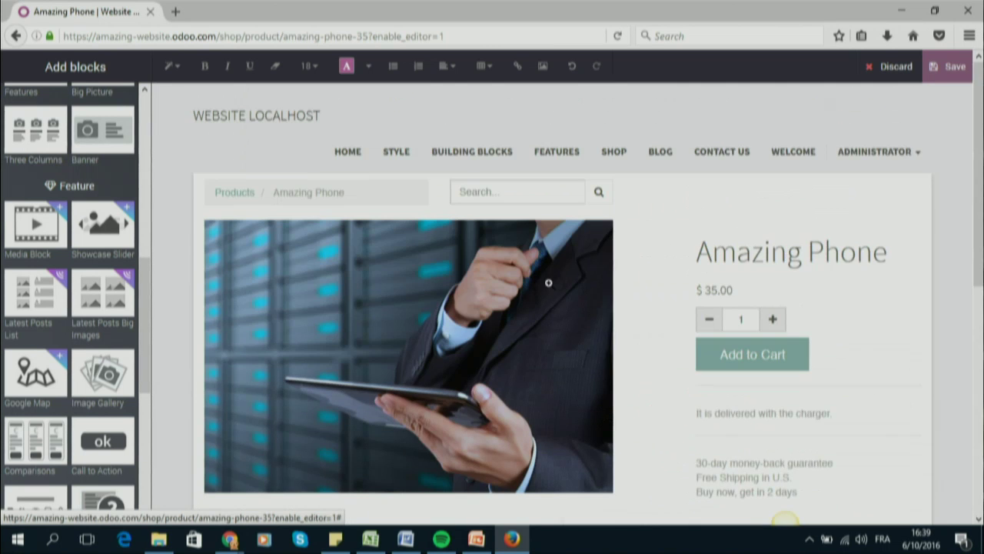
pyautogui.scroll(-3, 602, 358)
pyautogui.scroll(3, 492, 236)
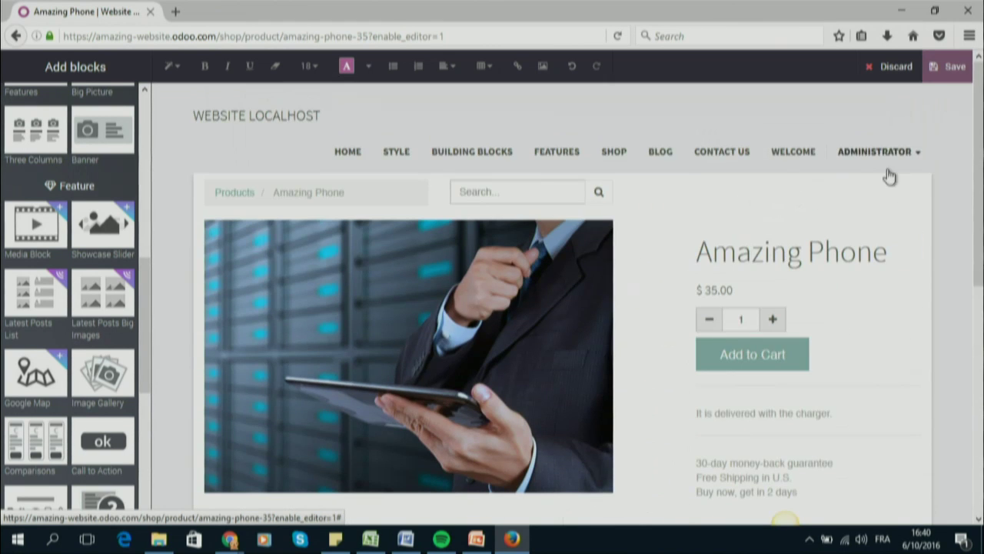
# Save and publish the Amazing Phone page, then return to the products list
pyautogui.click(948, 80)
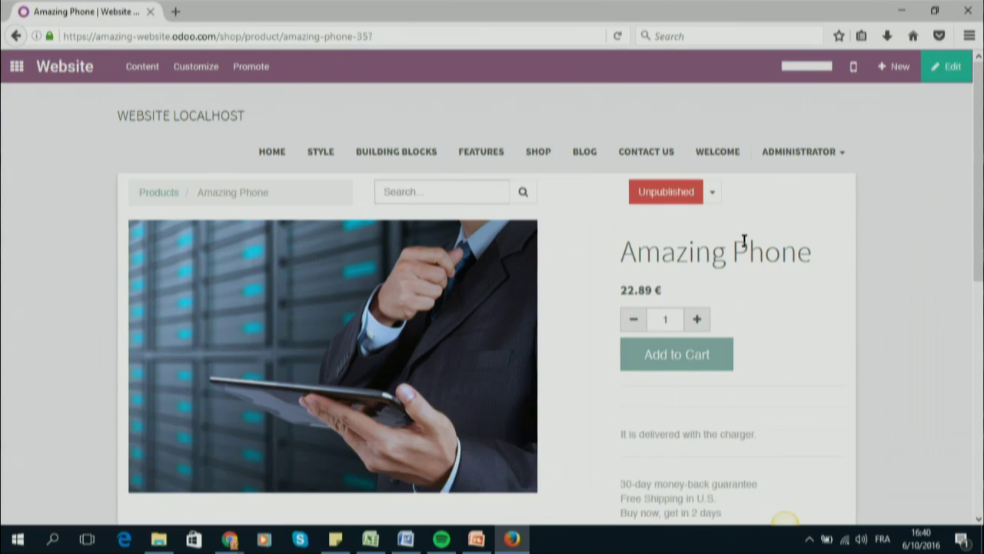
pyautogui.click(669, 194)
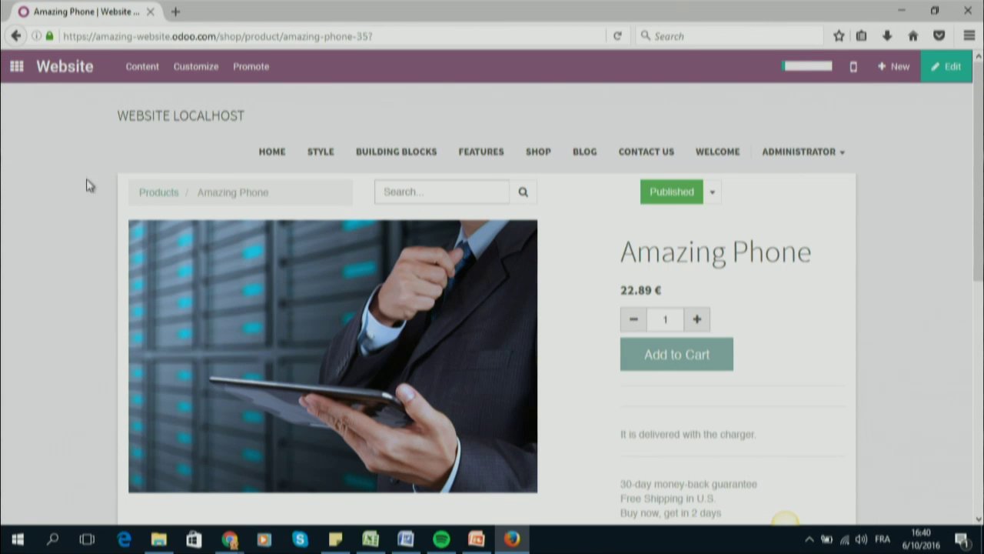
pyautogui.click(165, 200)
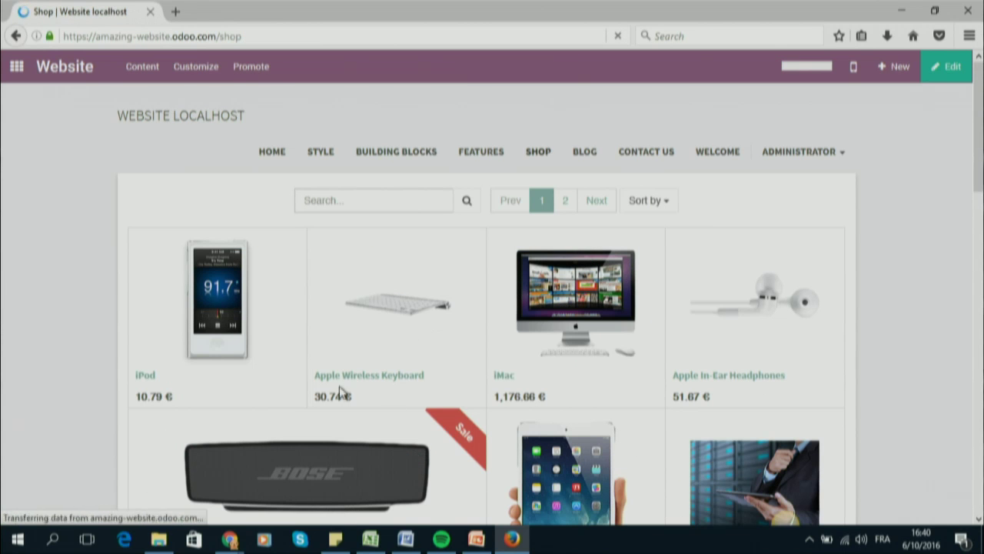
# Turn on the shop's Product Categories option so Laptops, Computers and Devices list beside the grid
pyautogui.scroll(-2, 653, 226)
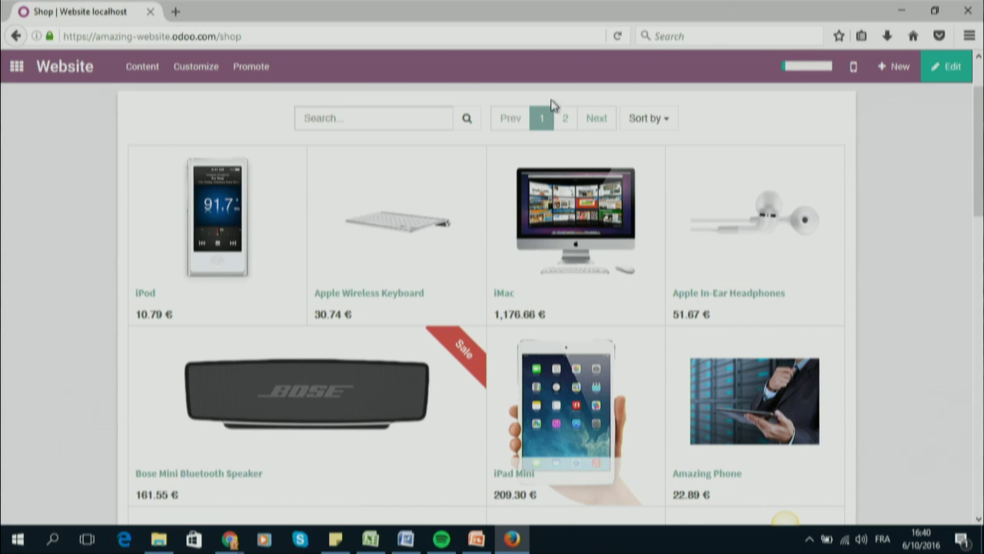
pyautogui.click(244, 66)
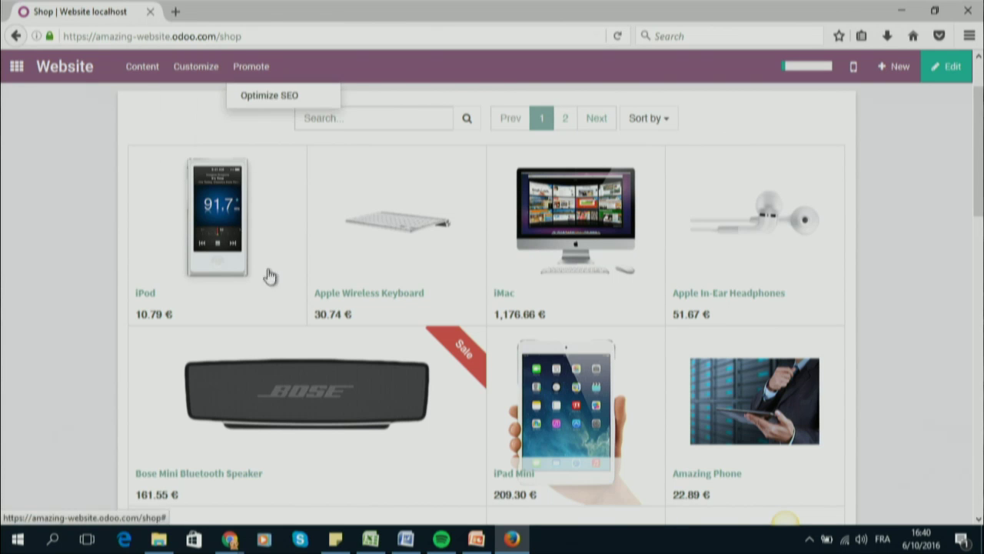
pyautogui.click(196, 66)
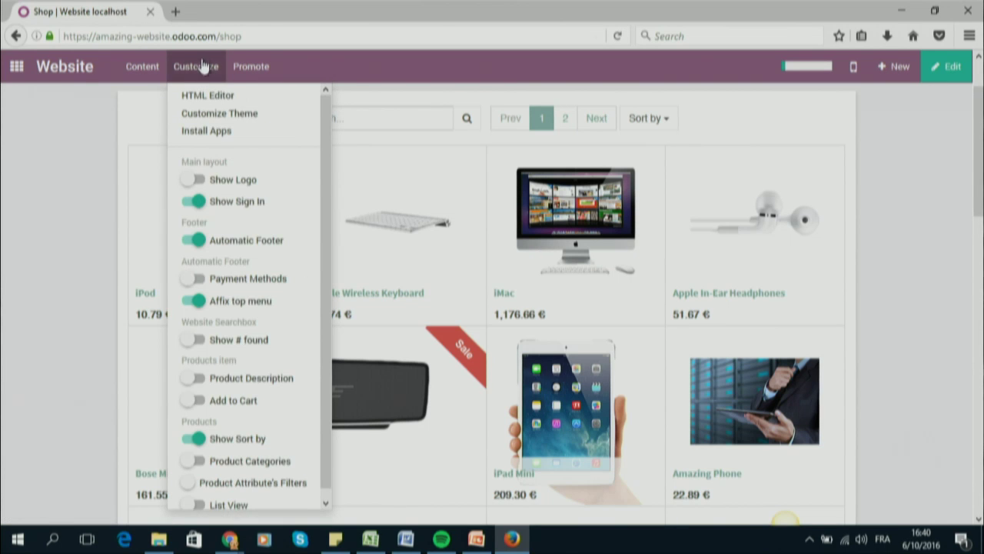
pyautogui.scroll(-1, 270, 229)
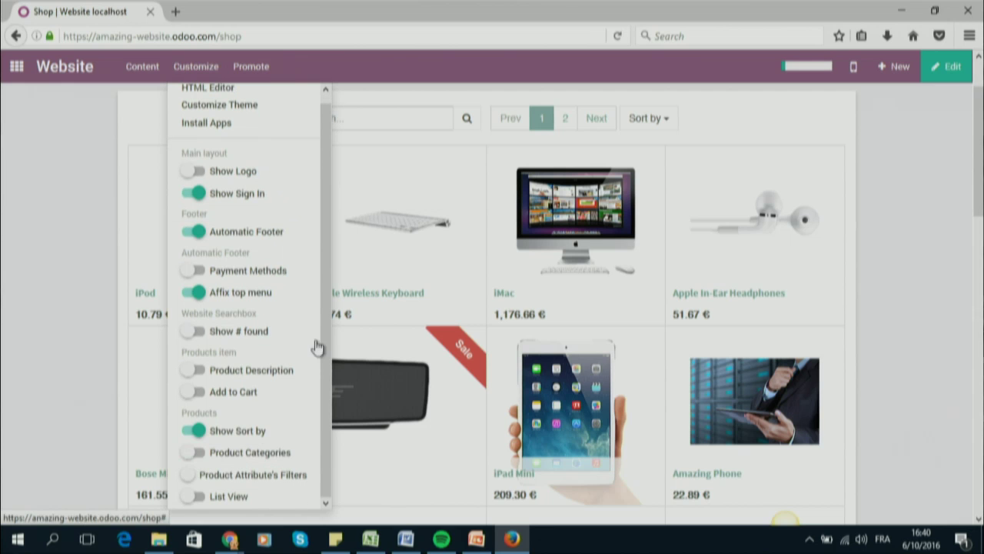
pyautogui.click(194, 452)
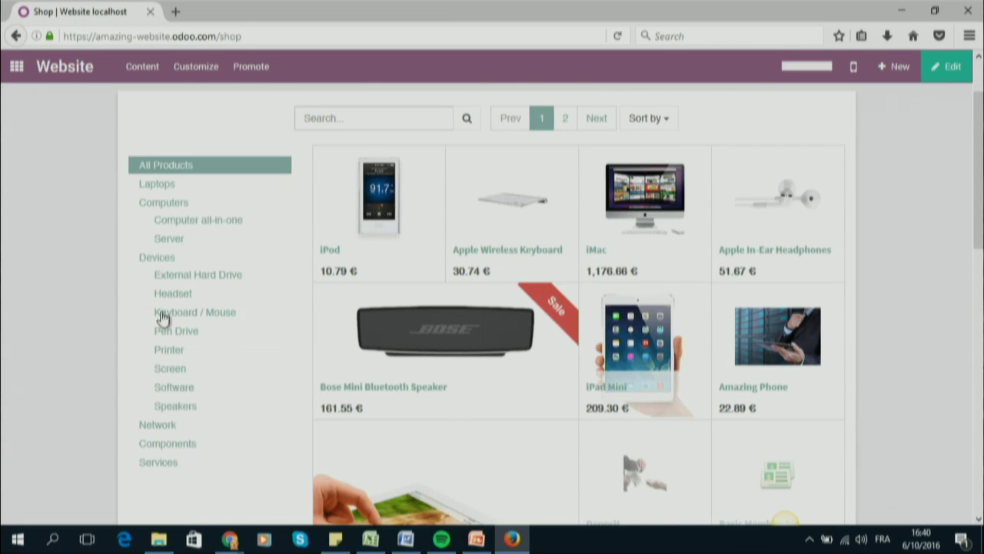
pyautogui.scroll(-3, 187, 253)
pyautogui.scroll(3, 190, 254)
# Create a new blog post titled 'My awesome products'
pyautogui.click(884, 67)
pyautogui.moveTo(485, 372)
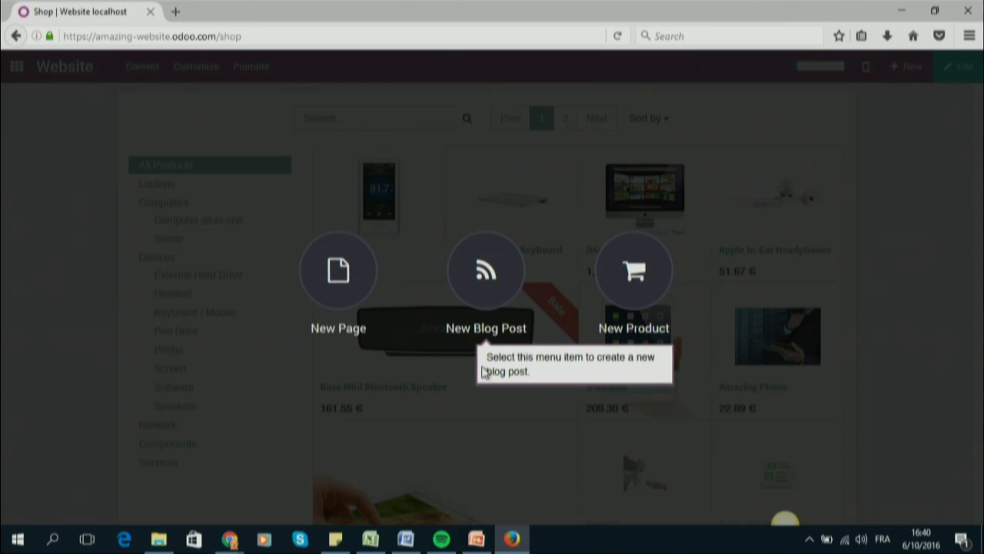
pyautogui.click(499, 284)
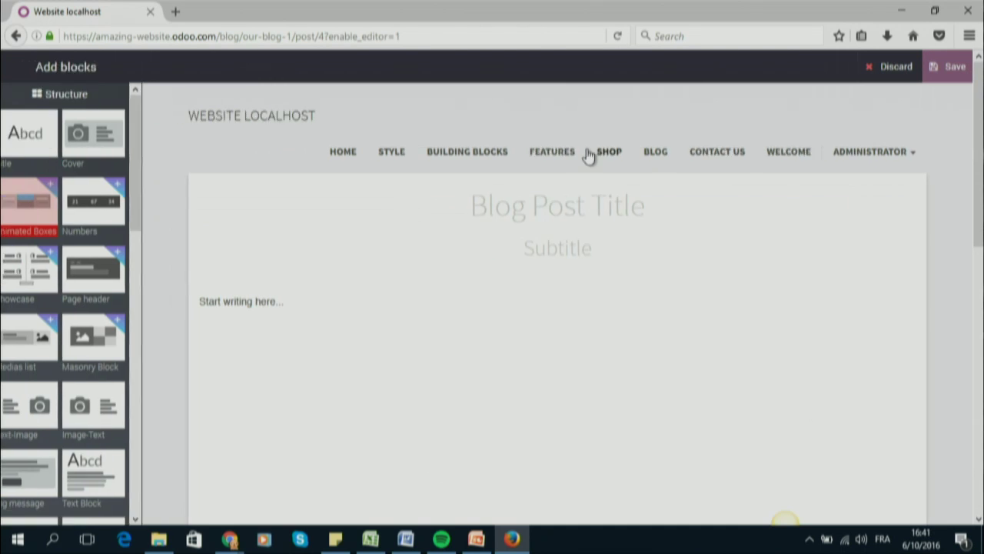
pyautogui.click(540, 205)
pyautogui.moveTo(512, 538)
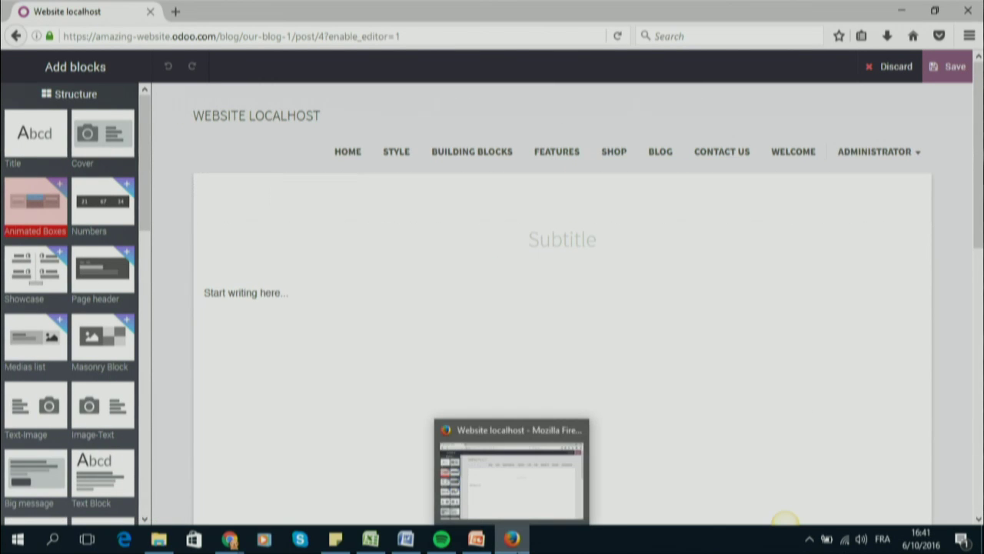
pyautogui.write('My awe')
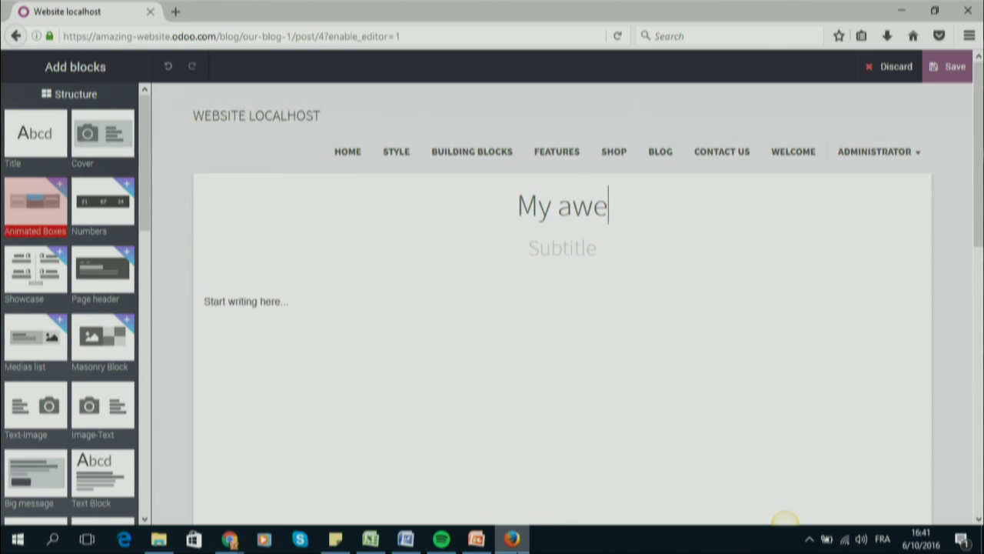
pyautogui.write('some produ')
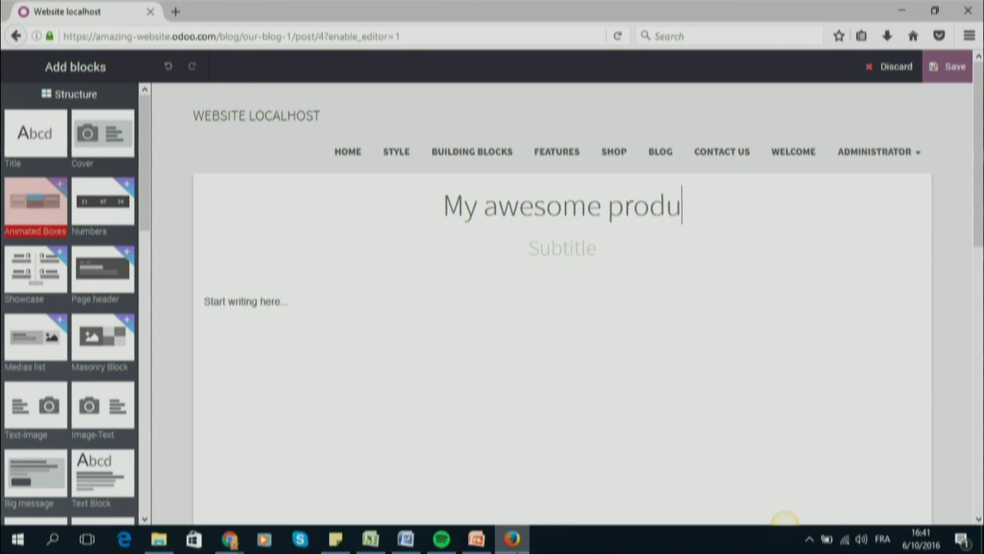
pyautogui.write('cts')
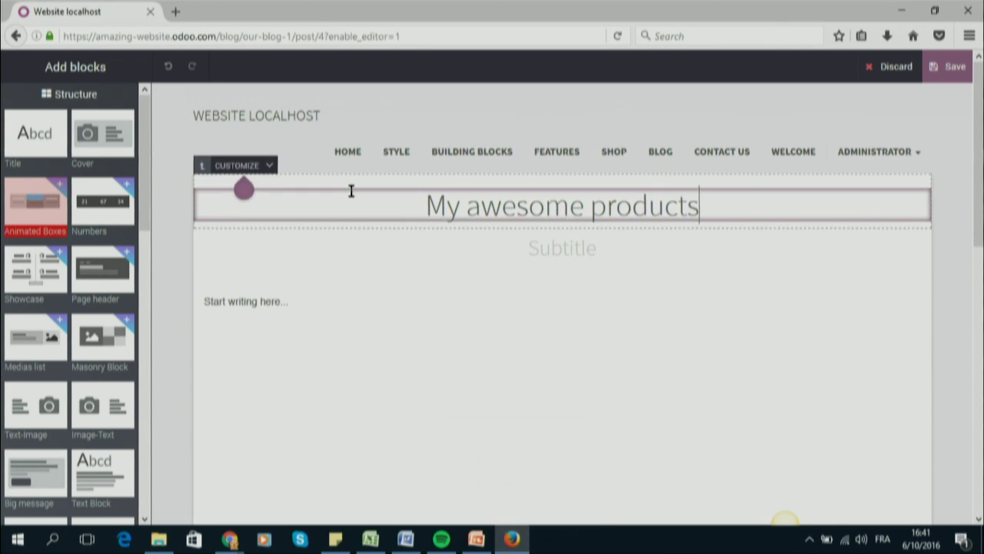
pyautogui.click(226, 167)
pyautogui.moveTo(263, 202)
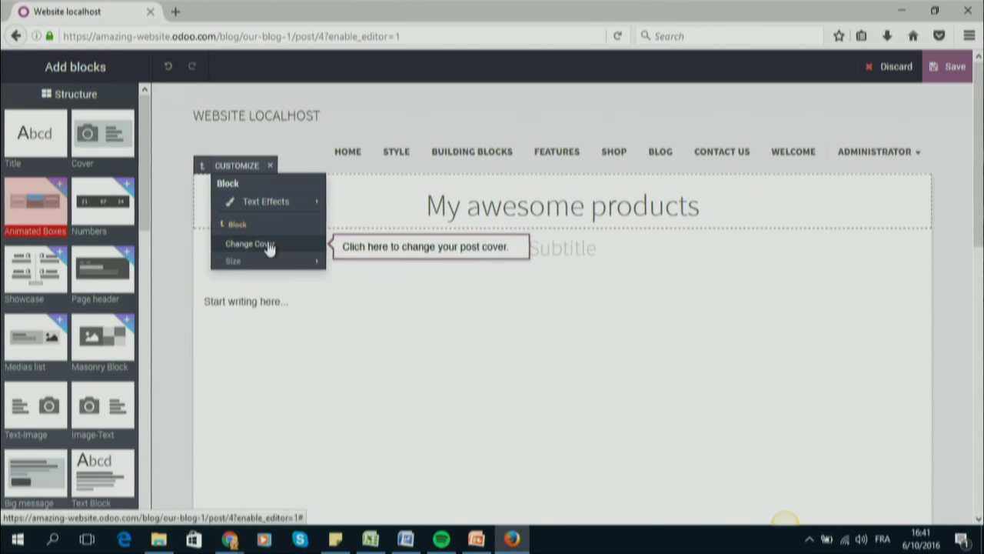
# Set the post cover to the dark photo of hands holding a phone
pyautogui.click(274, 244)
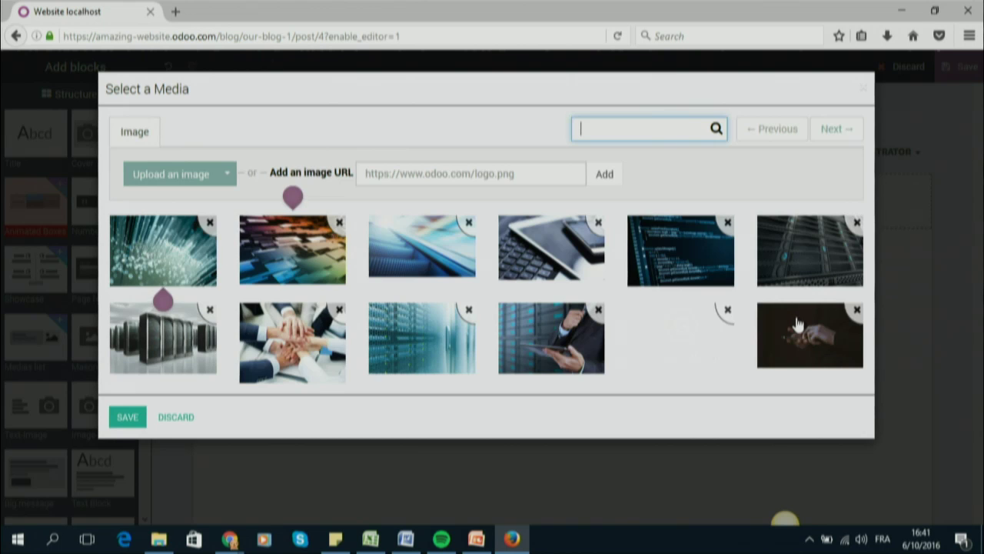
pyautogui.click(797, 325)
pyautogui.scroll(-3, 631, 269)
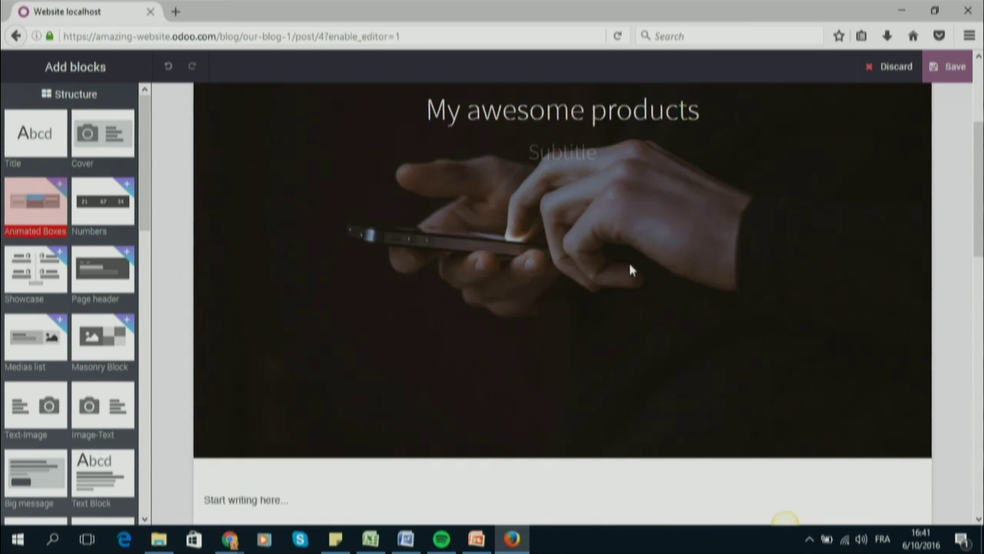
pyautogui.scroll(-3, 628, 269)
# Add a Text Block snippet to the post body
pyautogui.click(246, 285)
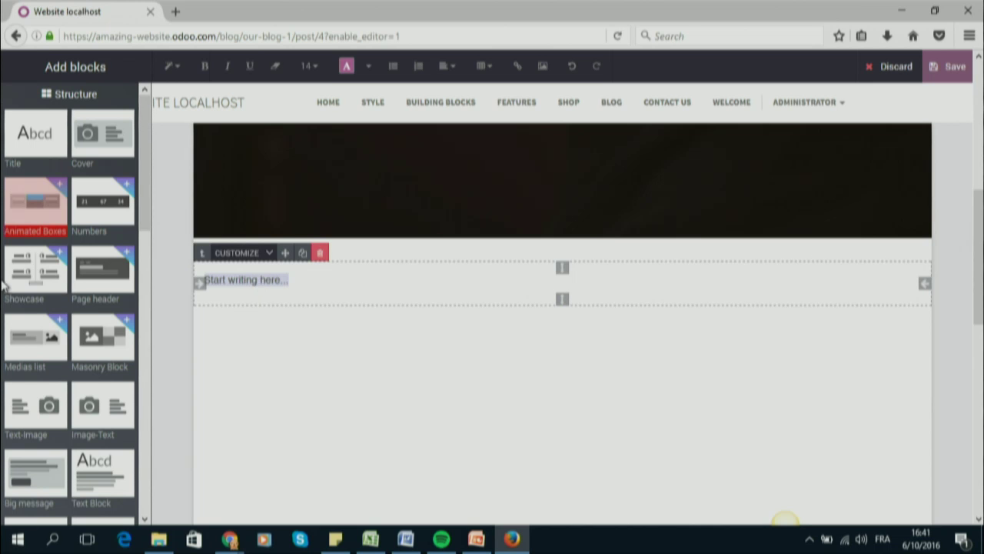
pyautogui.moveTo(103, 476); pyautogui.dragTo(496, 300)
pyautogui.scroll(5, 877, 139)
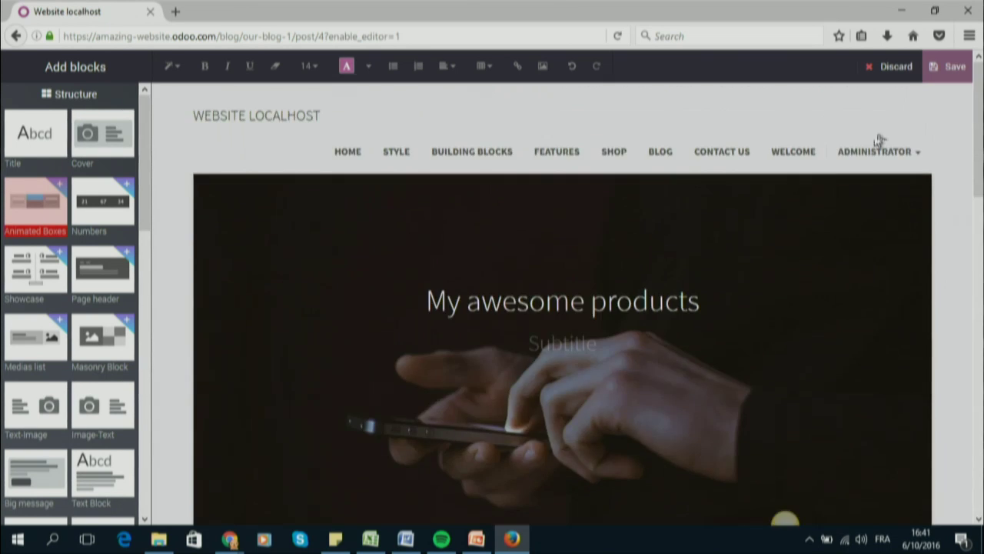
# Save the new blog post and reload its page
pyautogui.click(946, 70)
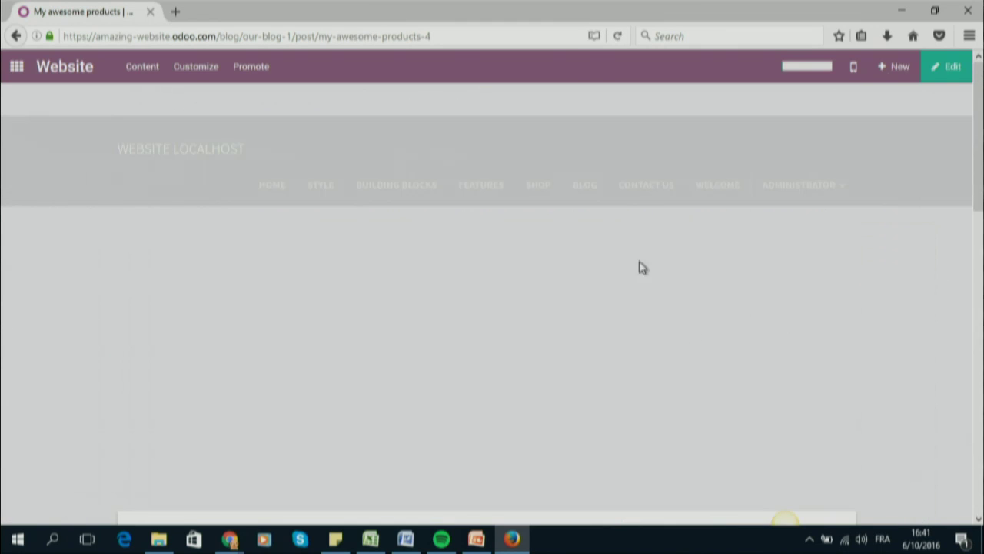
pyautogui.scroll(-1, 796, 255)
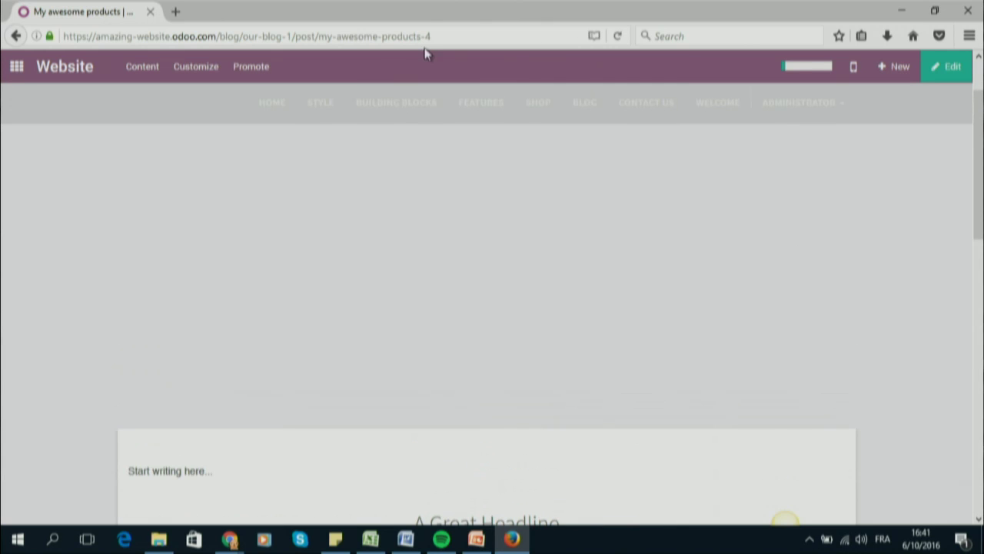
pyautogui.click(618, 37)
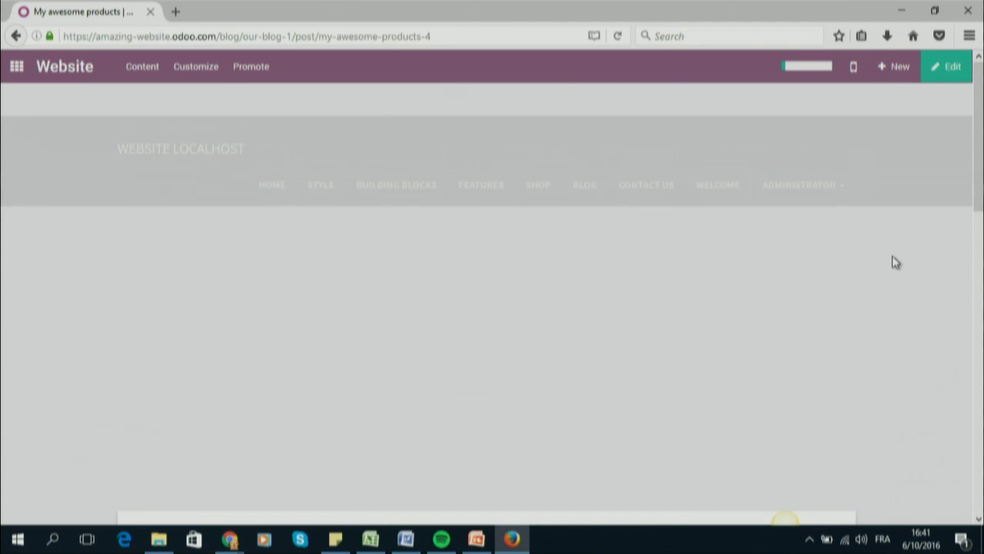
pyautogui.click(620, 36)
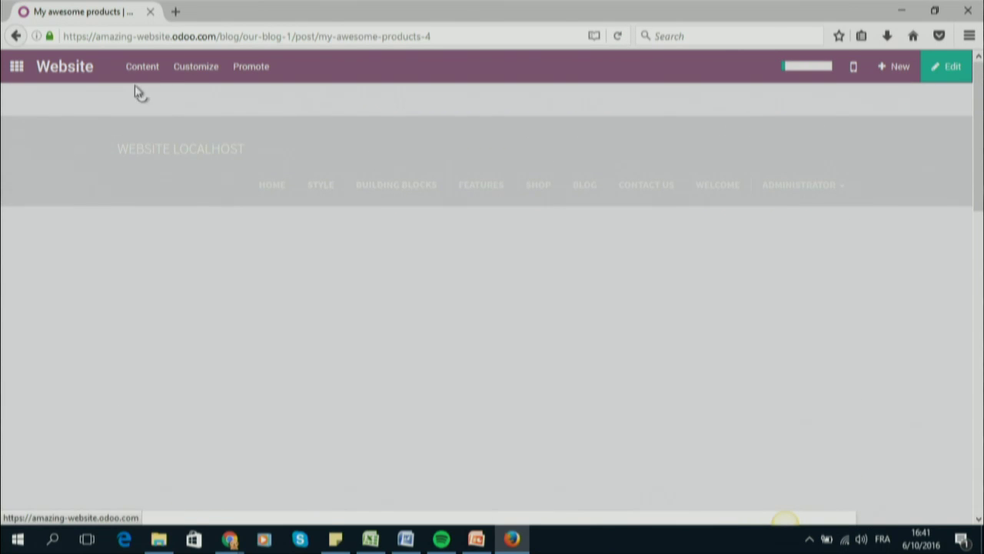
# Turn on the Breadcrumb option for blog posts in the Customize menu
pyautogui.click(203, 65)
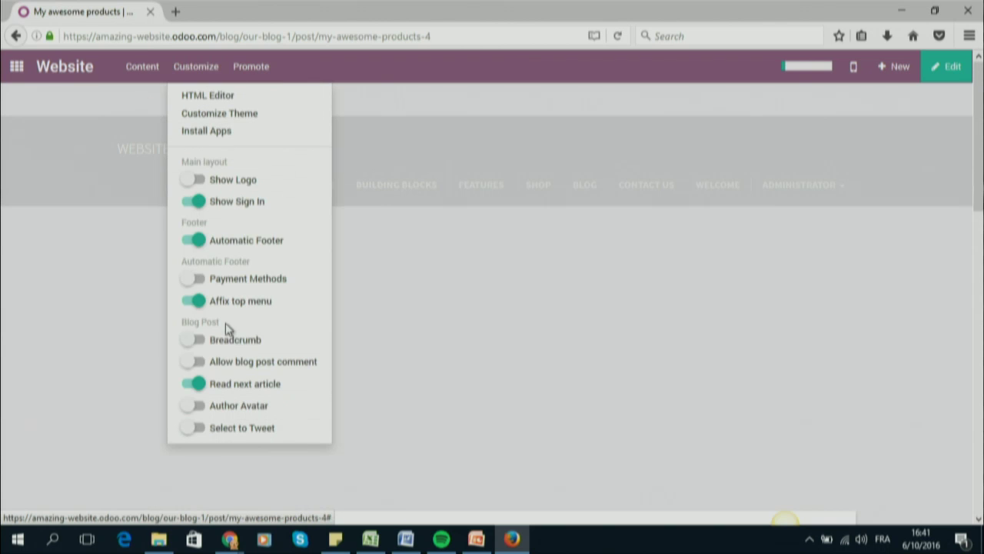
pyautogui.click(197, 343)
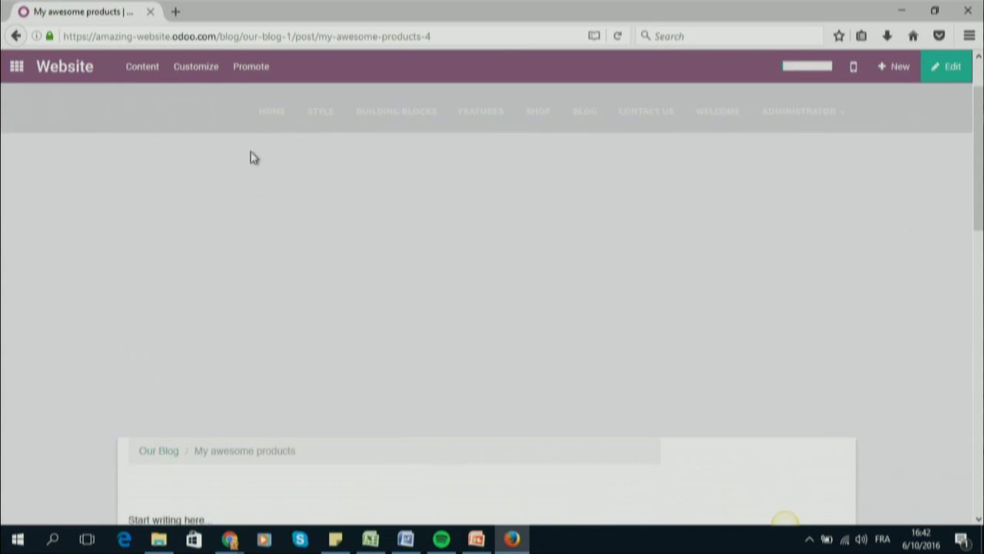
pyautogui.scroll(-3, 132, 144)
# Reload the Our Blog listing page
pyautogui.scroll(2, 185, 145)
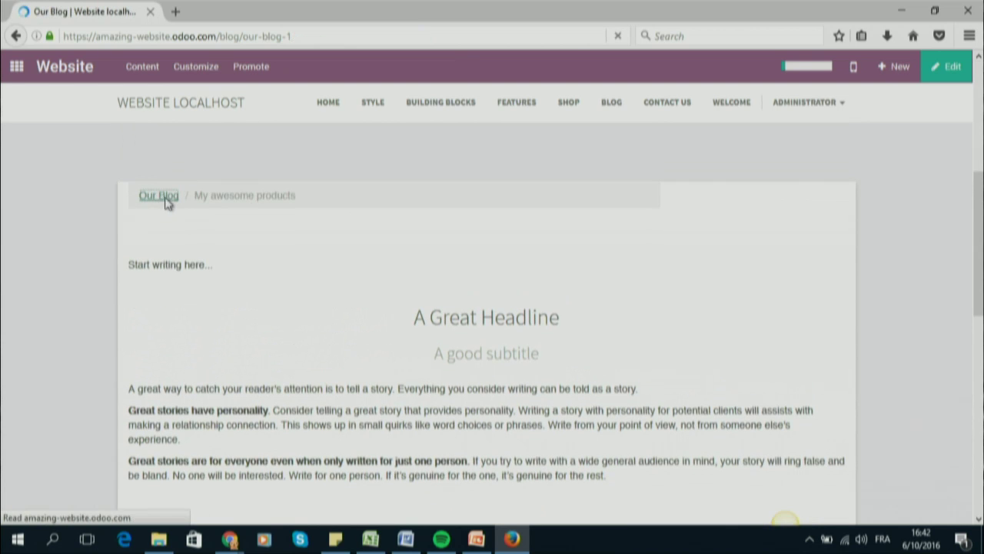
pyautogui.scroll(-3, 429, 346)
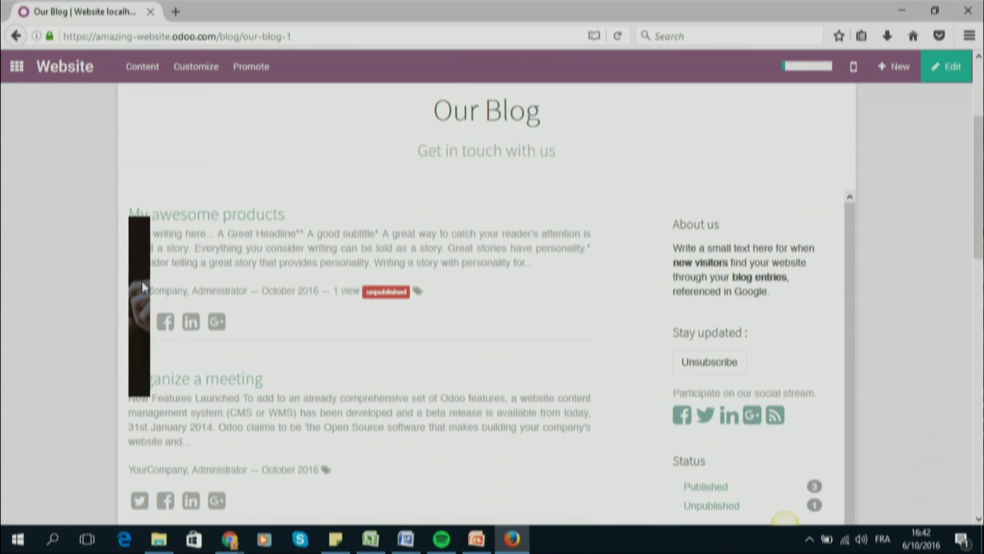
pyautogui.click(617, 36)
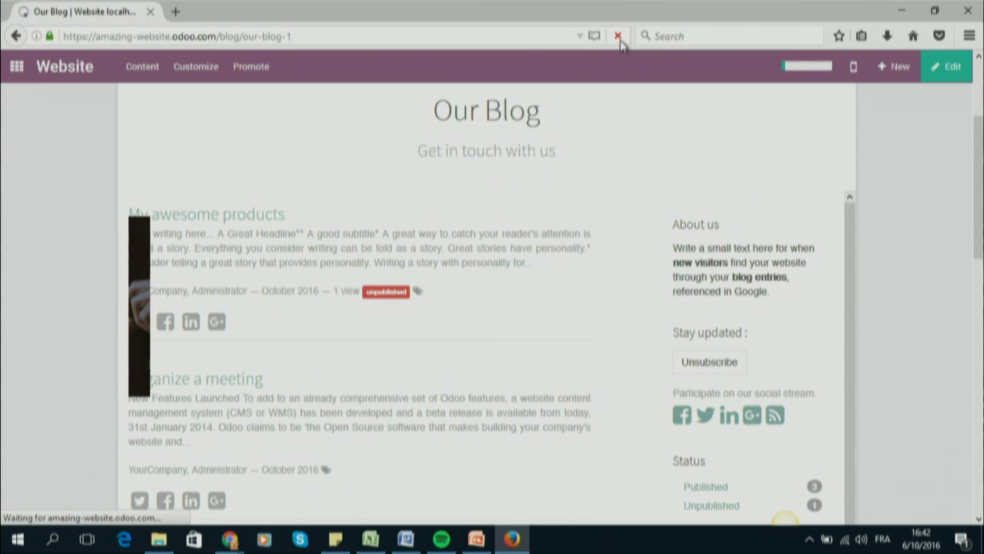
# Switch between the browser windows and open the second site's Website Admin dashboard
pyautogui.moveTo(229, 542)
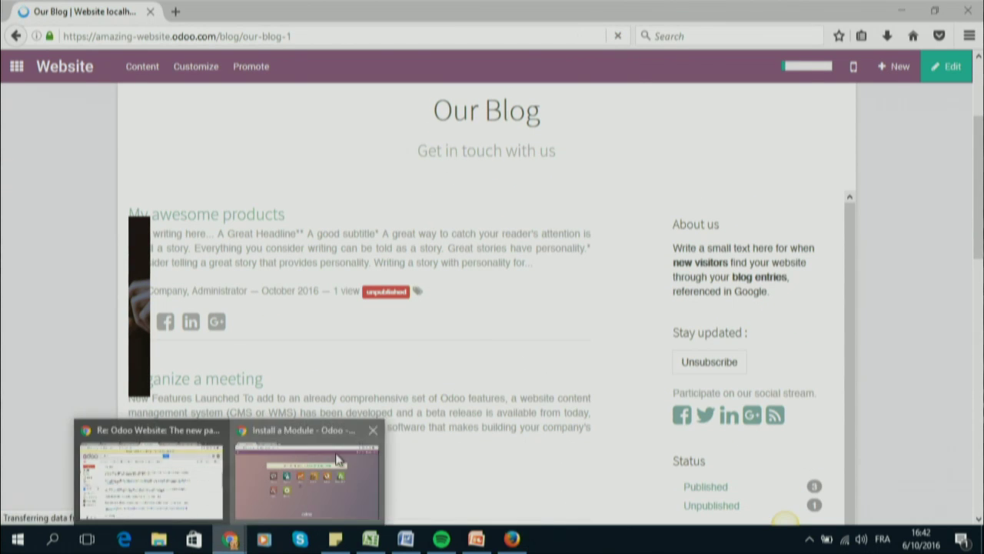
pyautogui.click(308, 469)
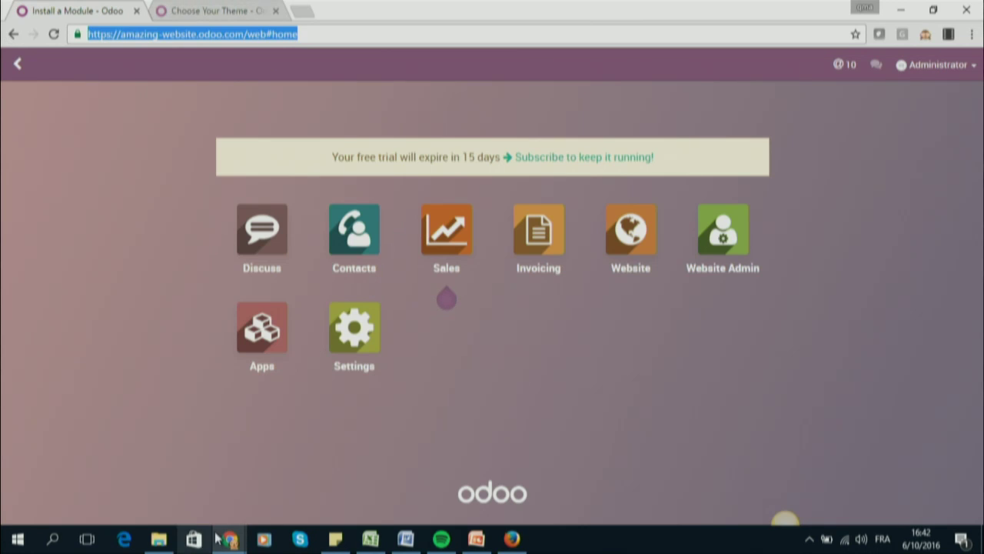
pyautogui.click(511, 538)
pyautogui.scroll(-1, 187, 253)
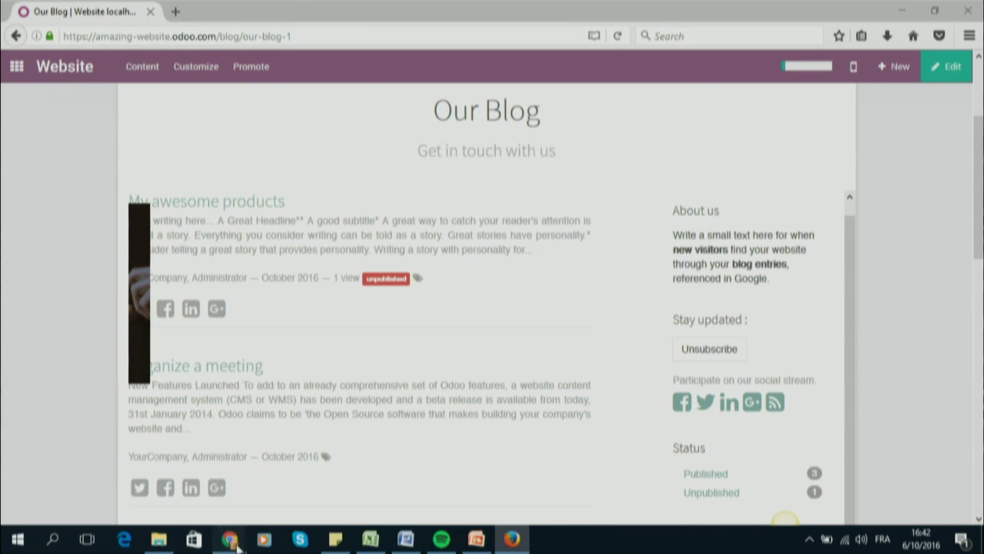
pyautogui.moveTo(231, 541)
pyautogui.click(205, 505)
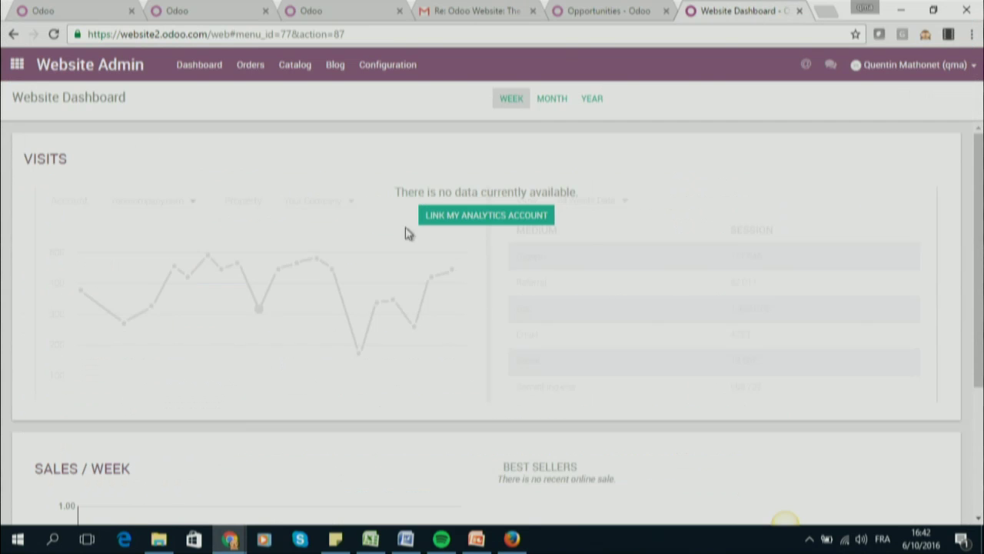
# Open the Website app from the apps menu and view the BLOG page listing My awesome products
pyautogui.click(17, 64)
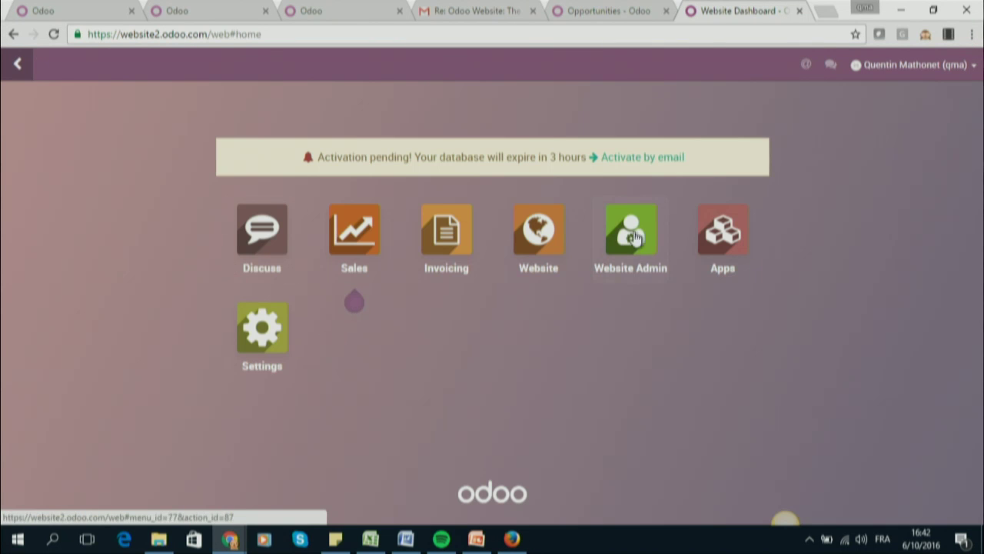
pyautogui.click(290, 233)
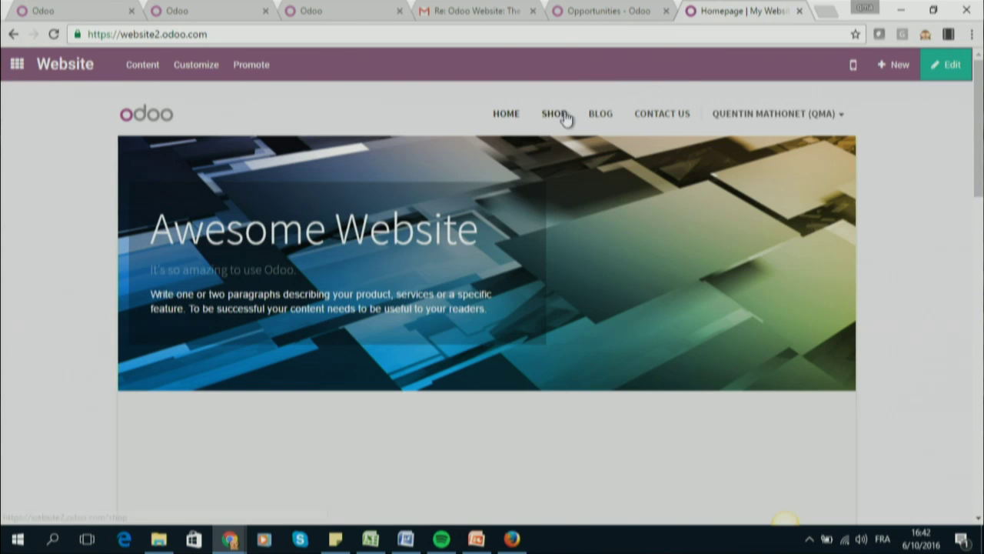
pyautogui.click(590, 113)
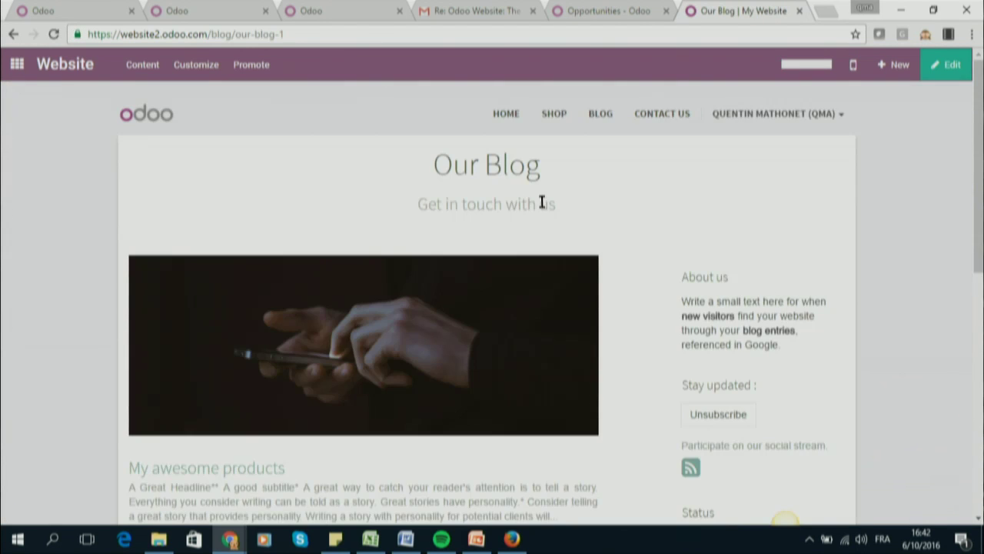
pyautogui.scroll(-3, 540, 202)
pyautogui.scroll(2, 562, 213)
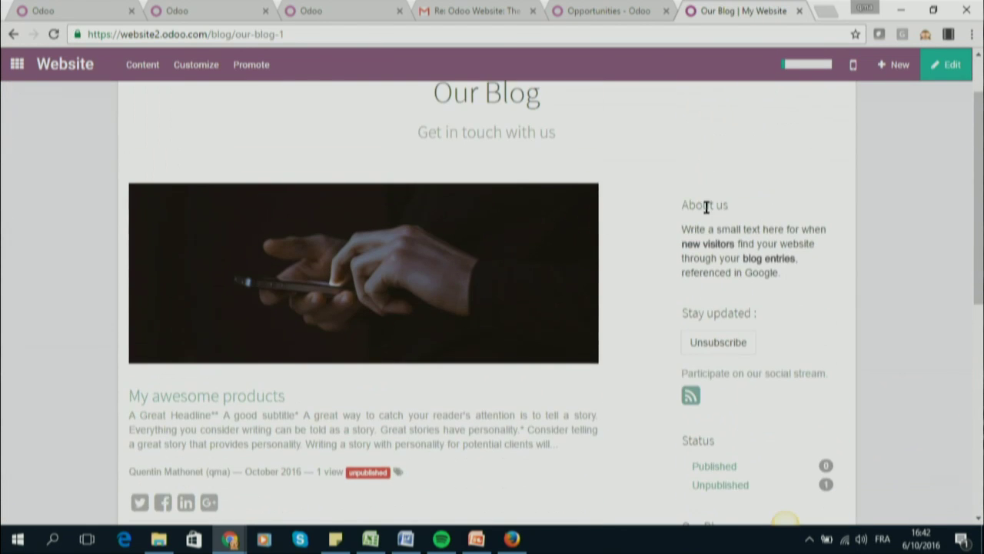
pyautogui.scroll(1, 706, 208)
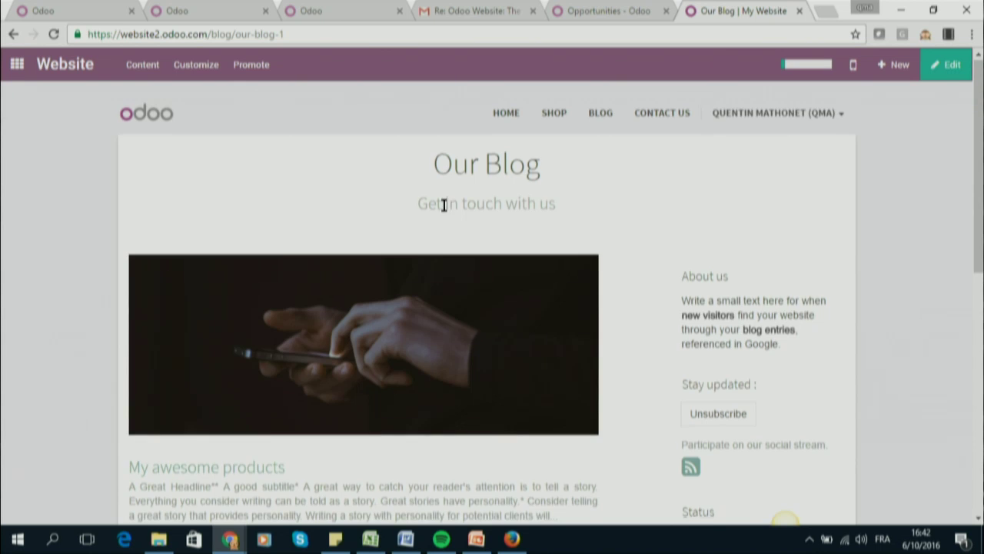
pyautogui.scroll(-3, 449, 201)
pyautogui.scroll(1, 453, 200)
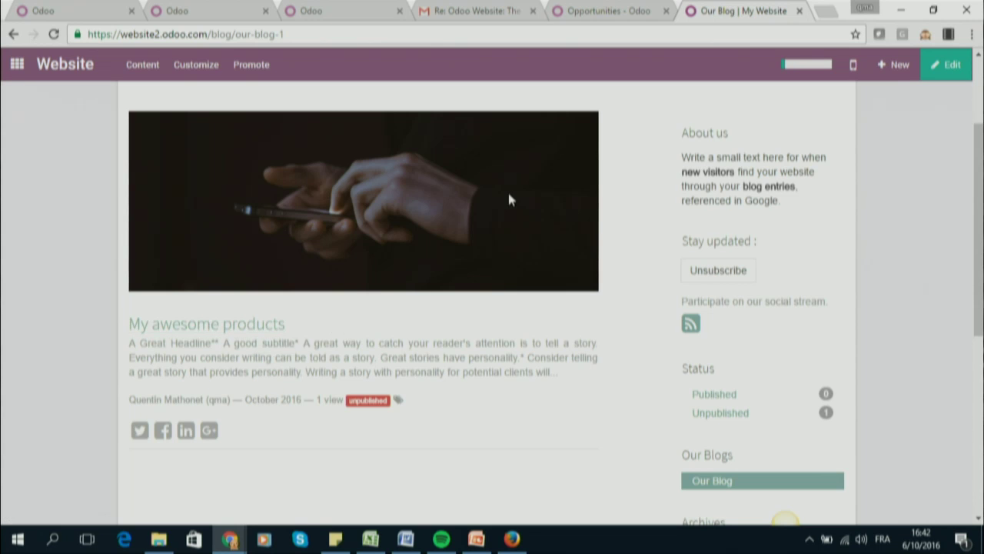
pyautogui.scroll(2, 484, 261)
pyautogui.scroll(-3, 374, 318)
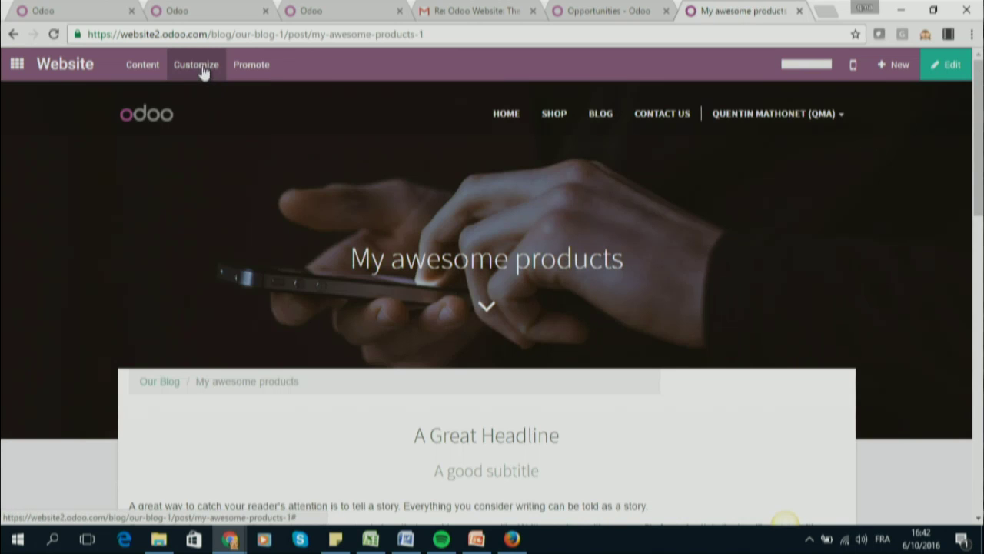
# Enable Allow blog post comment in the Customize menu
pyautogui.click(201, 66)
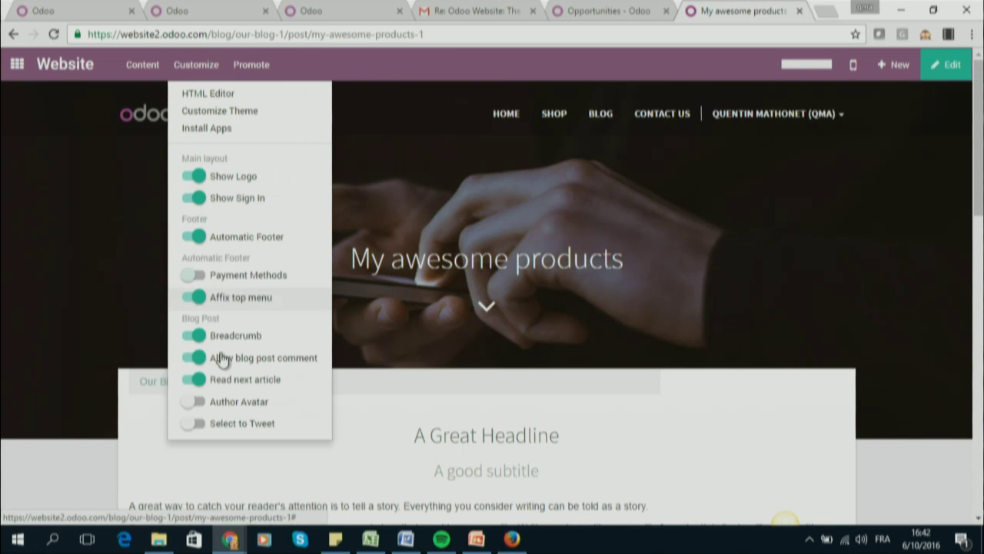
pyautogui.click(197, 358)
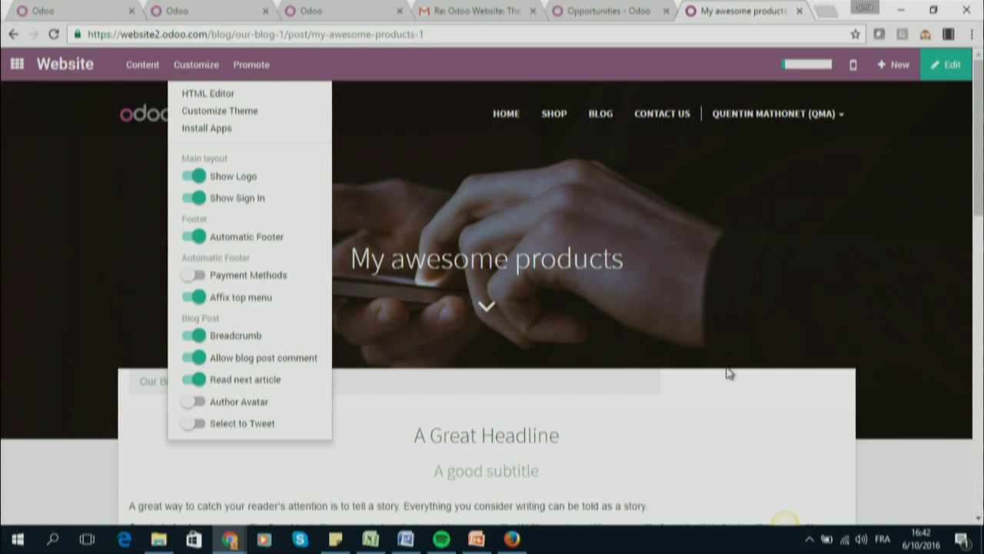
pyautogui.scroll(-5, 789, 386)
pyautogui.scroll(-10, 677, 205)
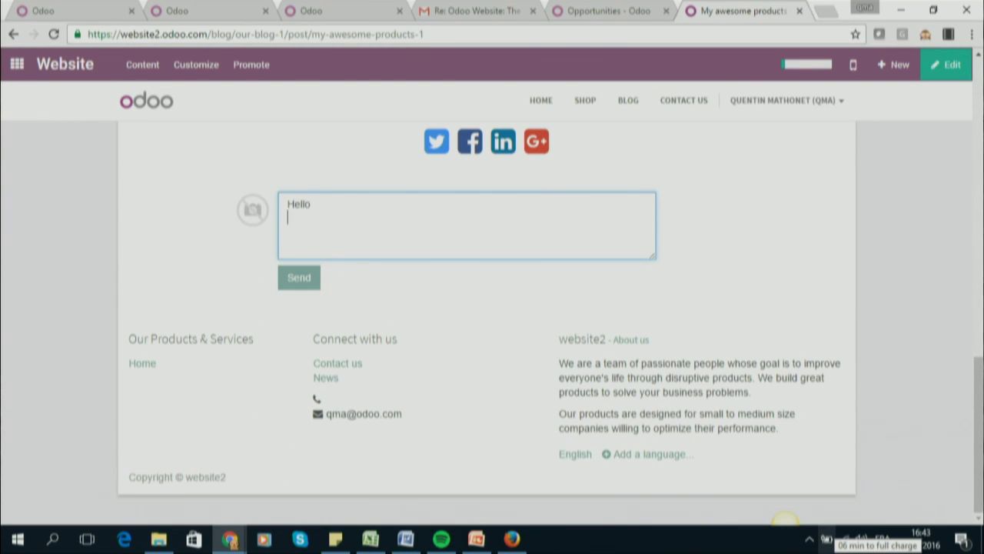
# Post a 'Hello' comment under the My awesome products post
pyautogui.press('Return')
pyautogui.click(304, 281)
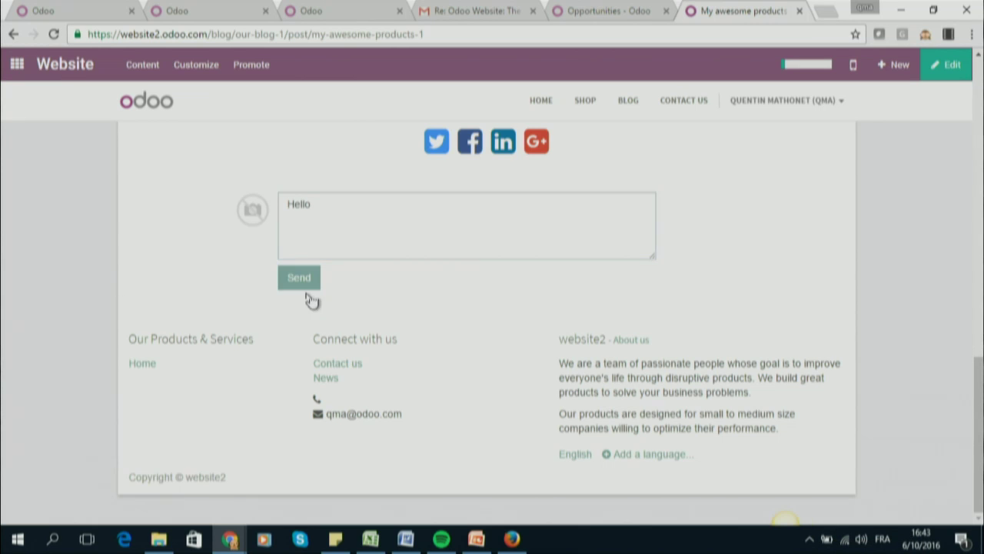
pyautogui.scroll(-1, 484, 333)
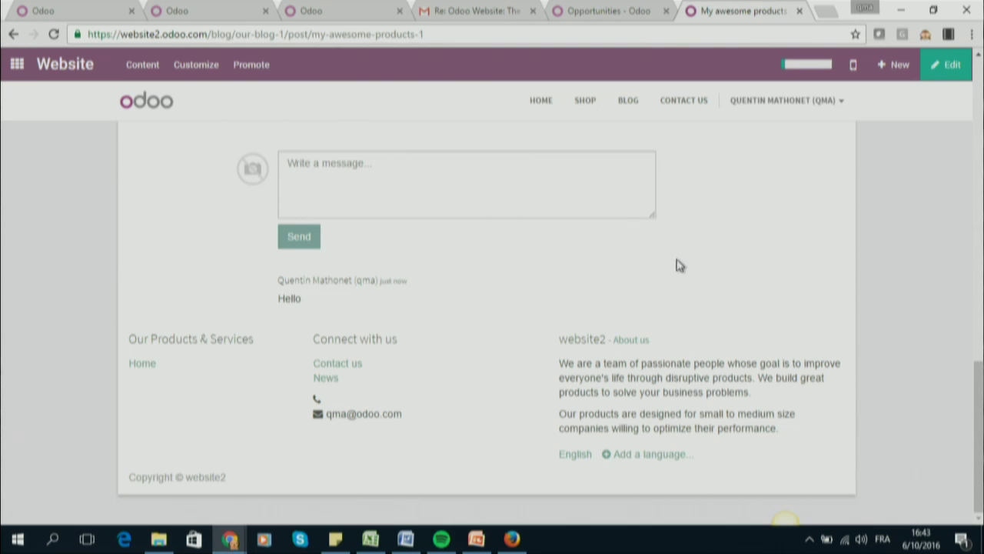
pyautogui.scroll(15, 679, 265)
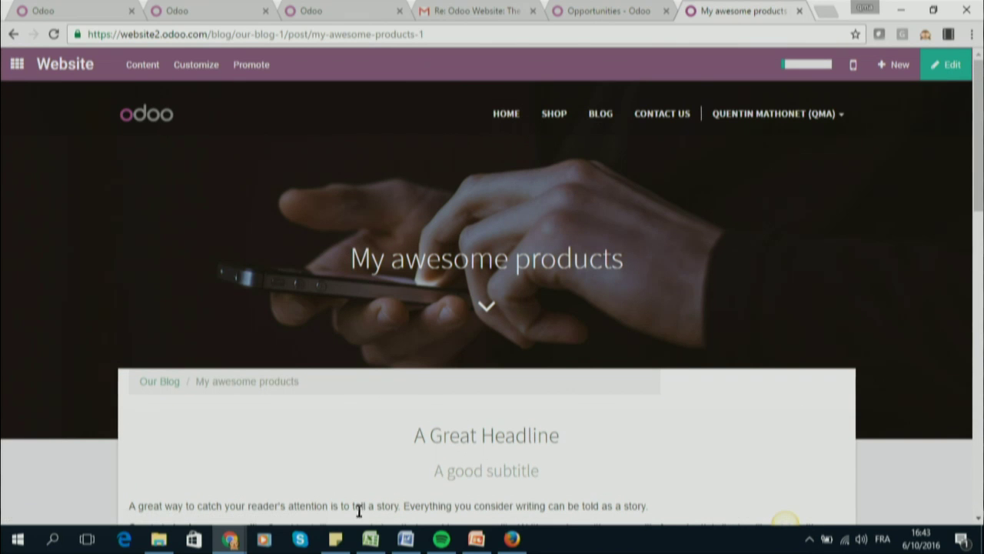
# Return to the homepage with the Awesome Website banner and scroll through it
pyautogui.click(509, 117)
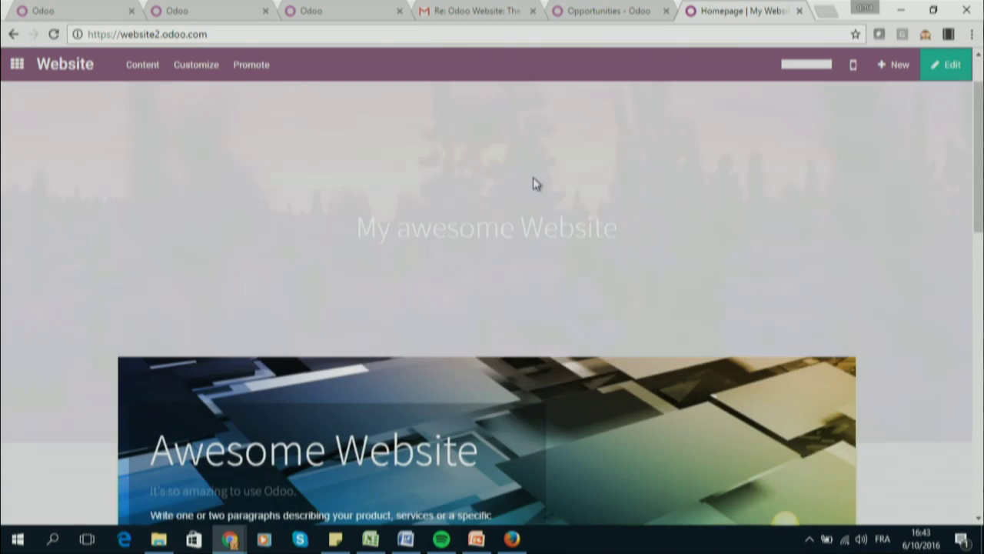
pyautogui.scroll(-5, 538, 185)
pyautogui.scroll(7, 542, 199)
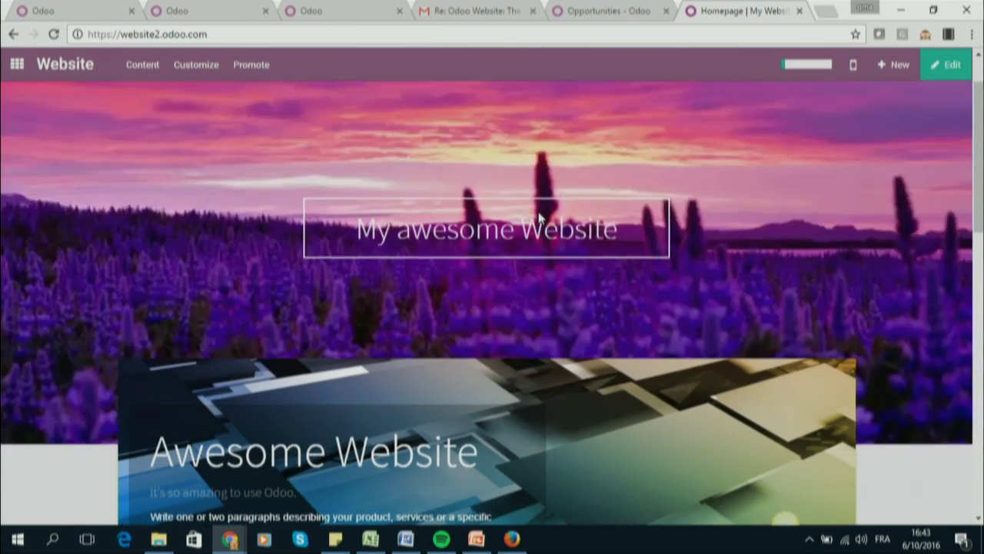
pyautogui.scroll(-3, 472, 339)
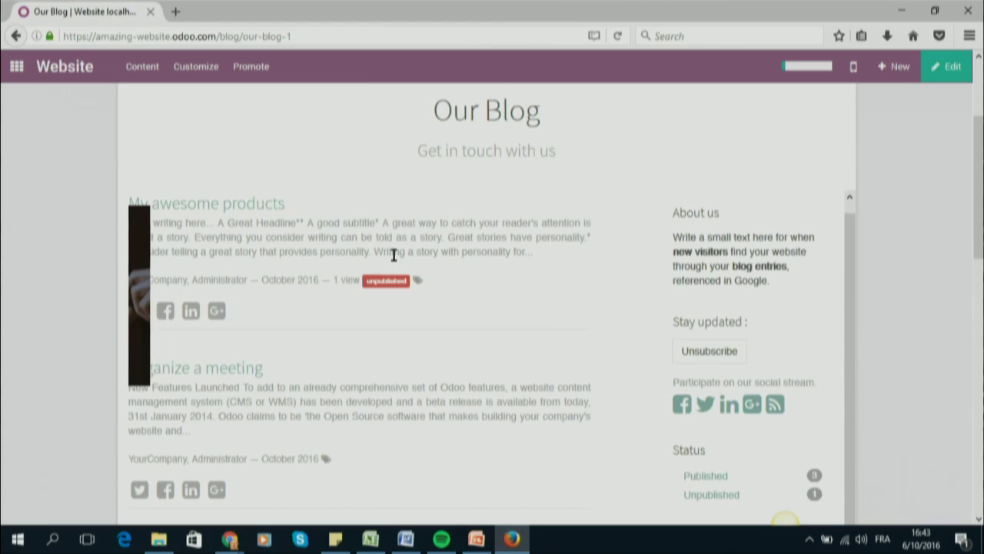
pyautogui.scroll(4, 885, 131)
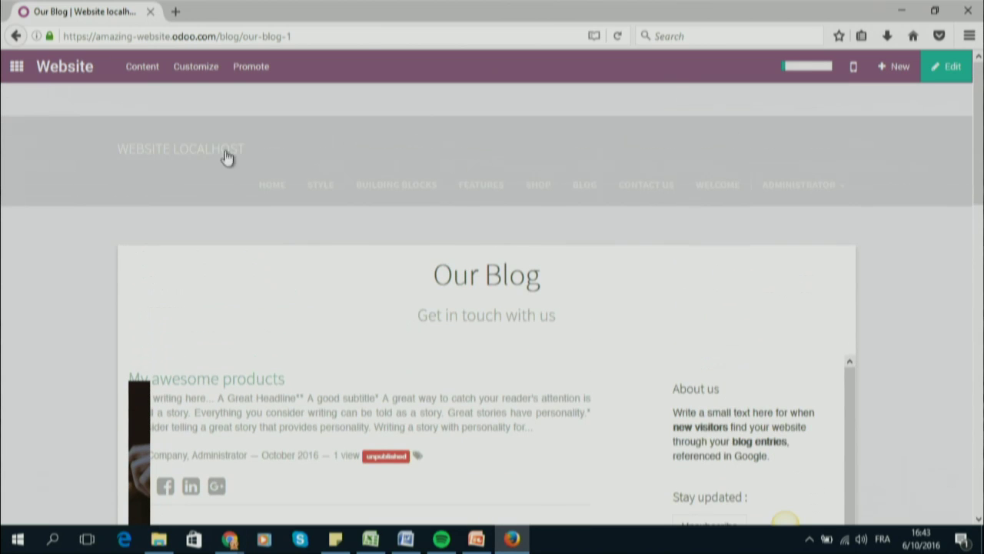
pyautogui.click(279, 187)
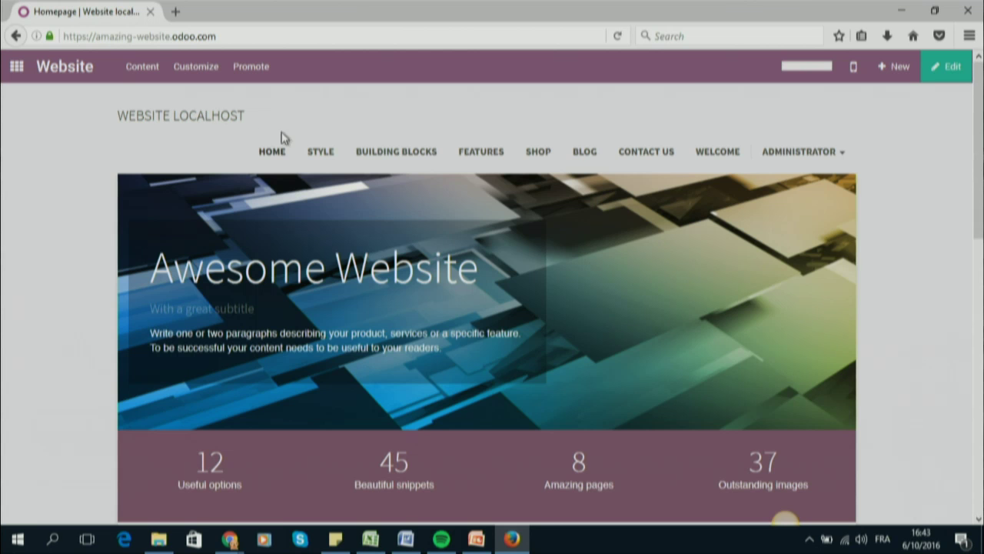
pyautogui.scroll(-10, 951, 185)
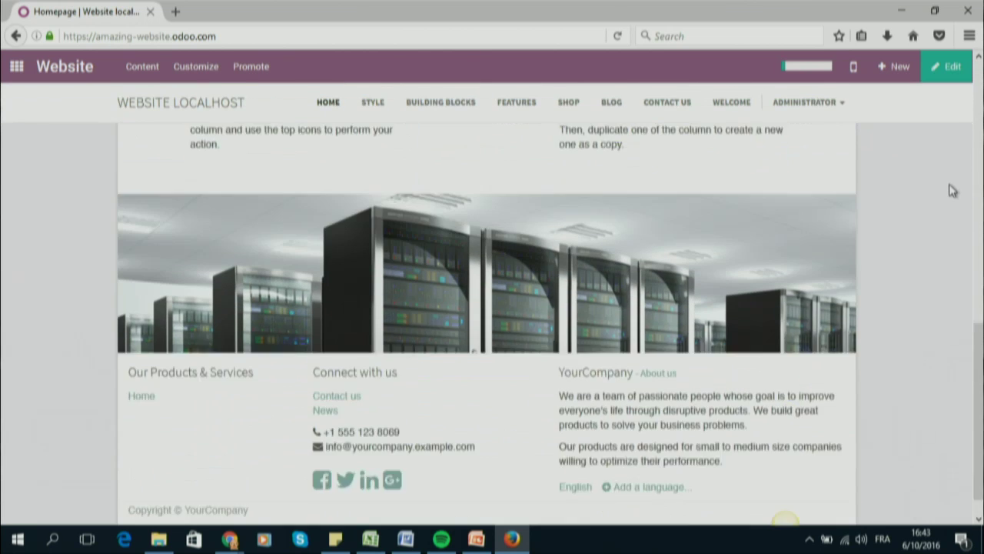
pyautogui.scroll(10, 951, 191)
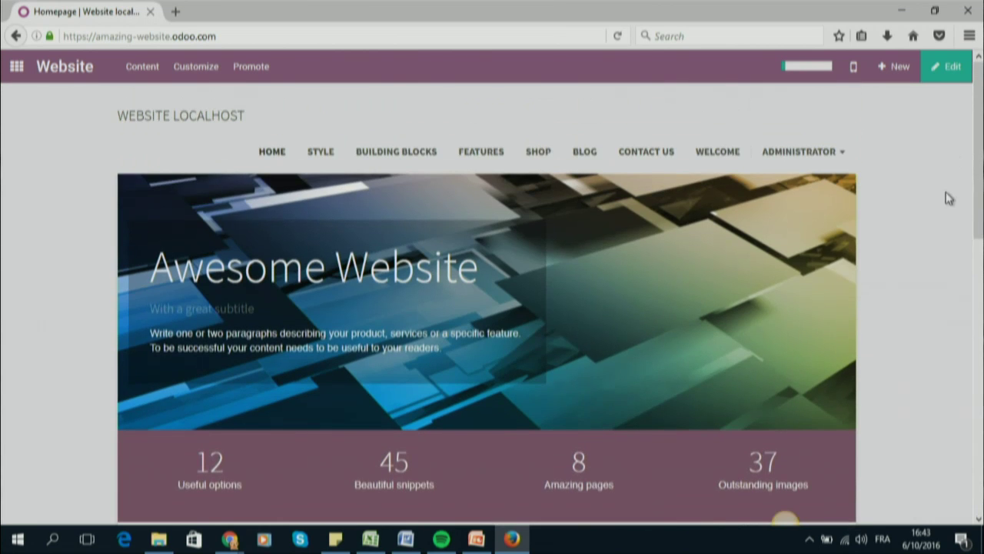
# Insert a Media Block section into the homepage in edit mode
pyautogui.click(945, 66)
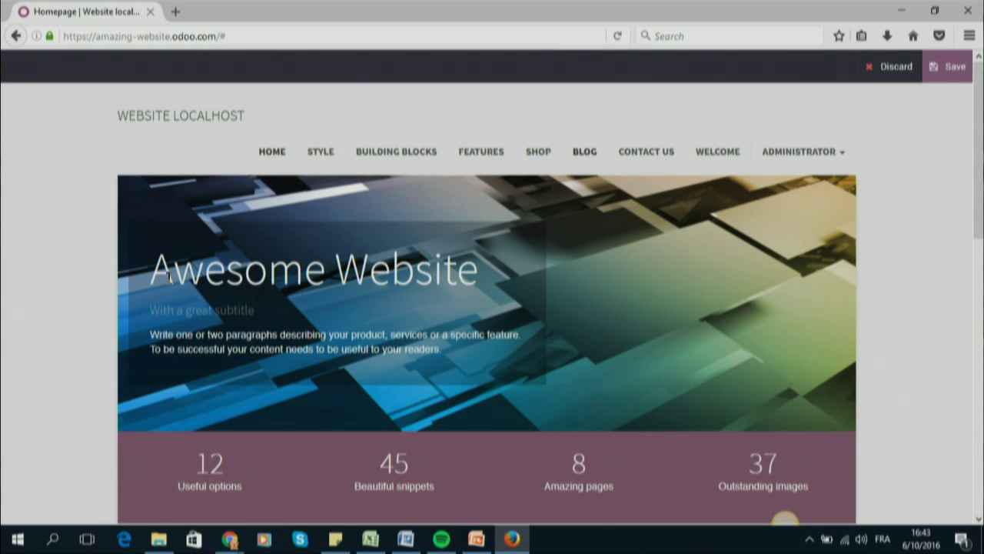
pyautogui.scroll(-5, 52, 346)
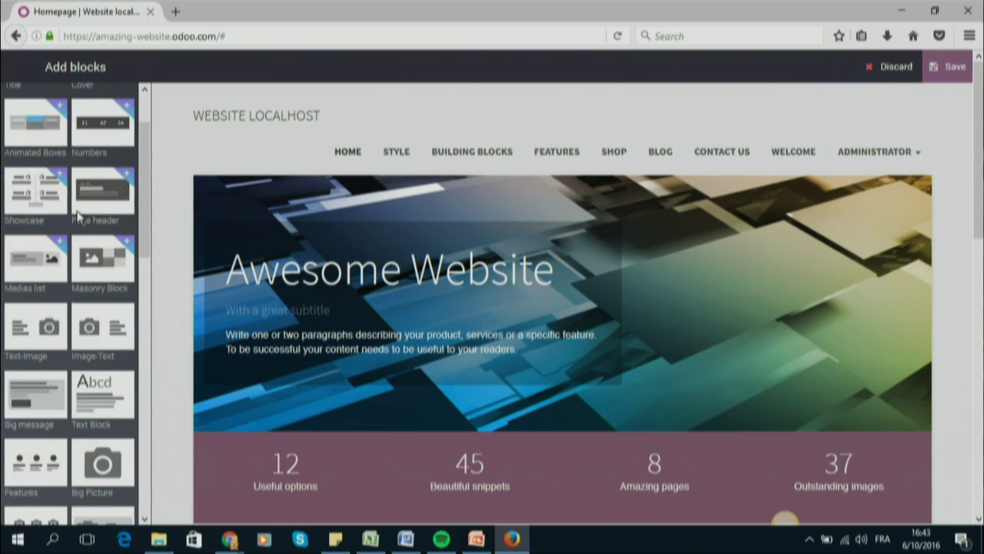
pyautogui.moveTo(36, 377); pyautogui.dragTo(547, 460)
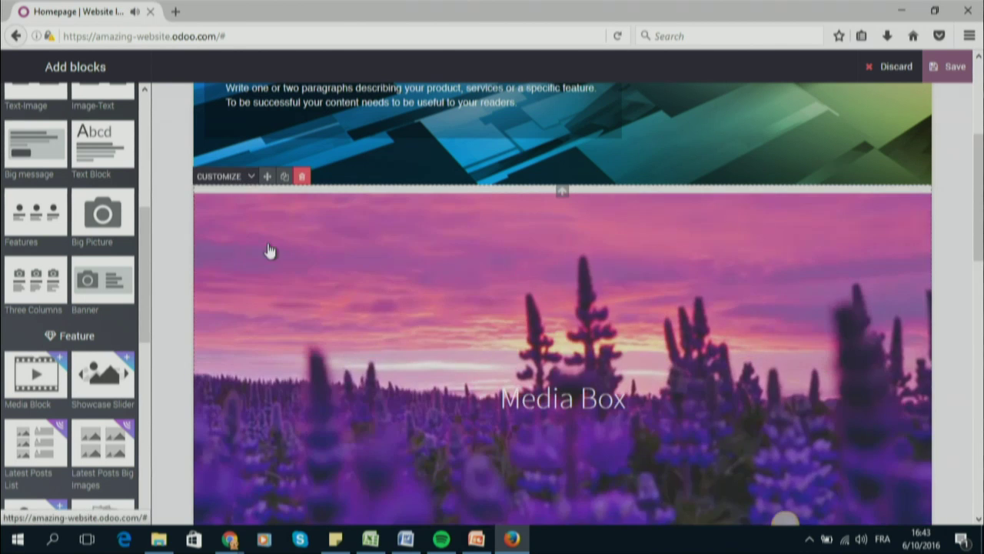
# Move the Media Box block to the top of the page and save the homepage
pyautogui.click(223, 176)
pyautogui.moveTo(258, 235)
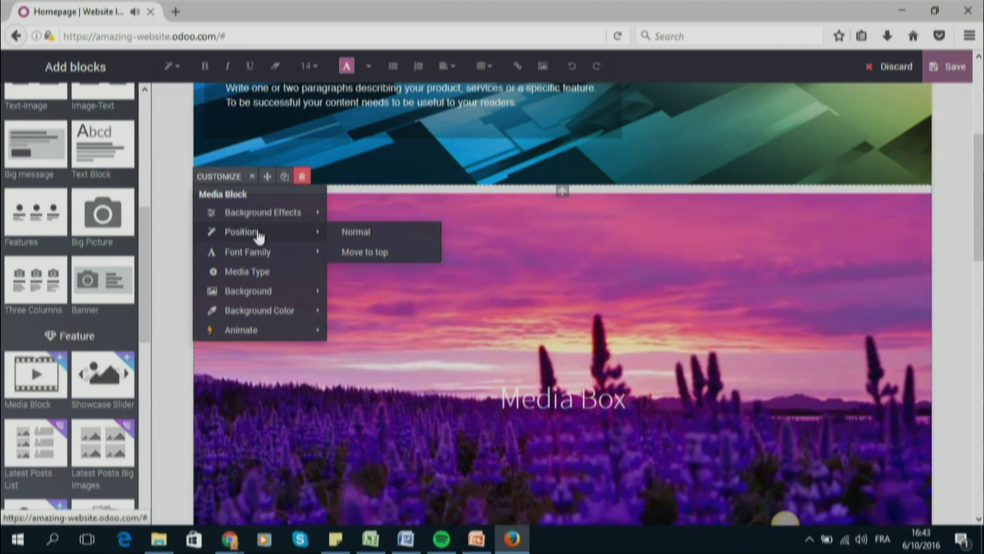
pyautogui.moveTo(262, 212)
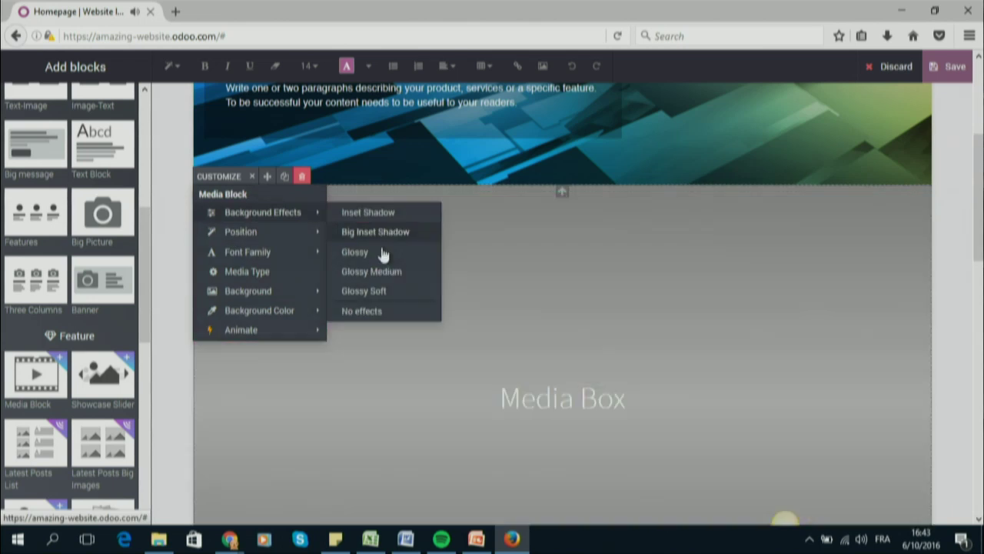
pyautogui.moveTo(325, 229)
pyautogui.click(360, 256)
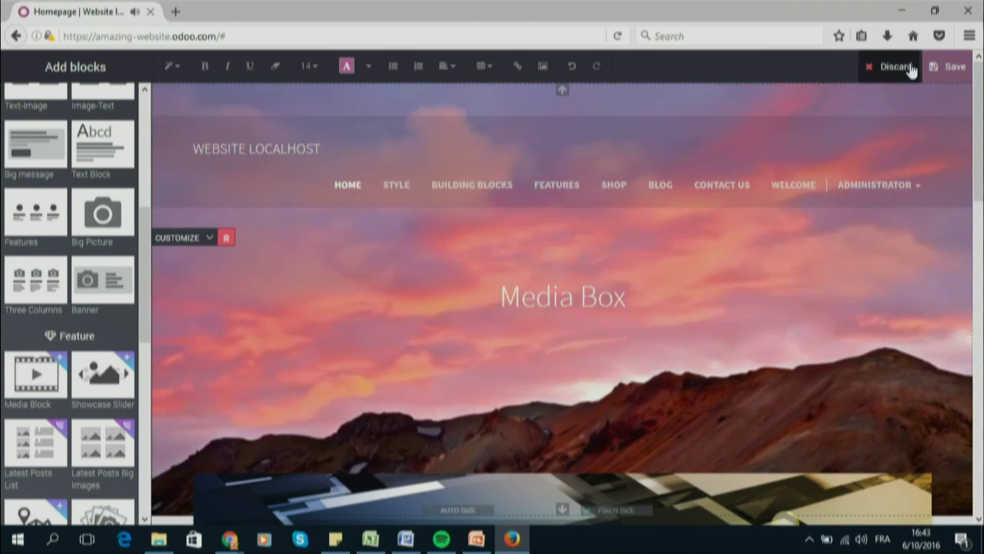
pyautogui.click(895, 67)
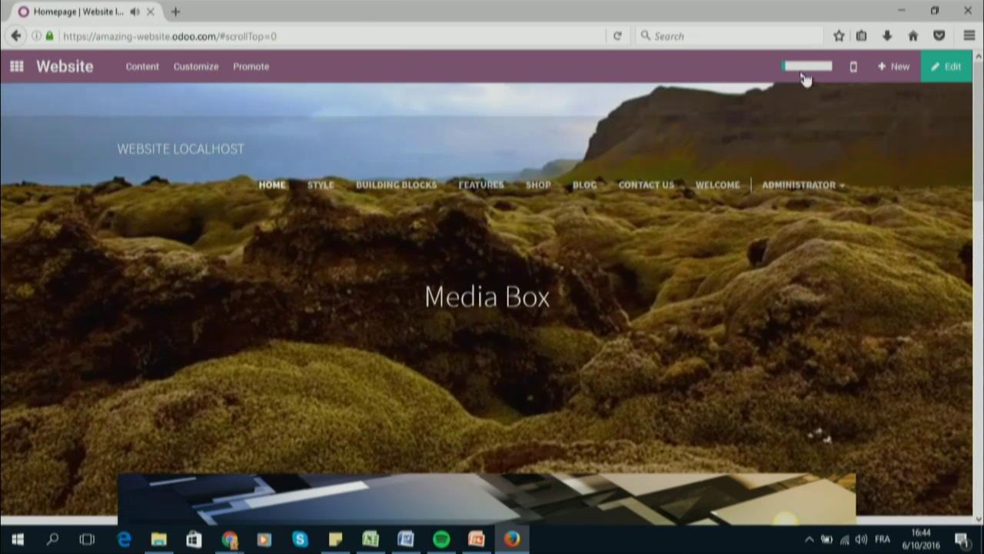
# Look through the website planner, close it, and go back to the Odoo apps home screen
pyautogui.click(802, 66)
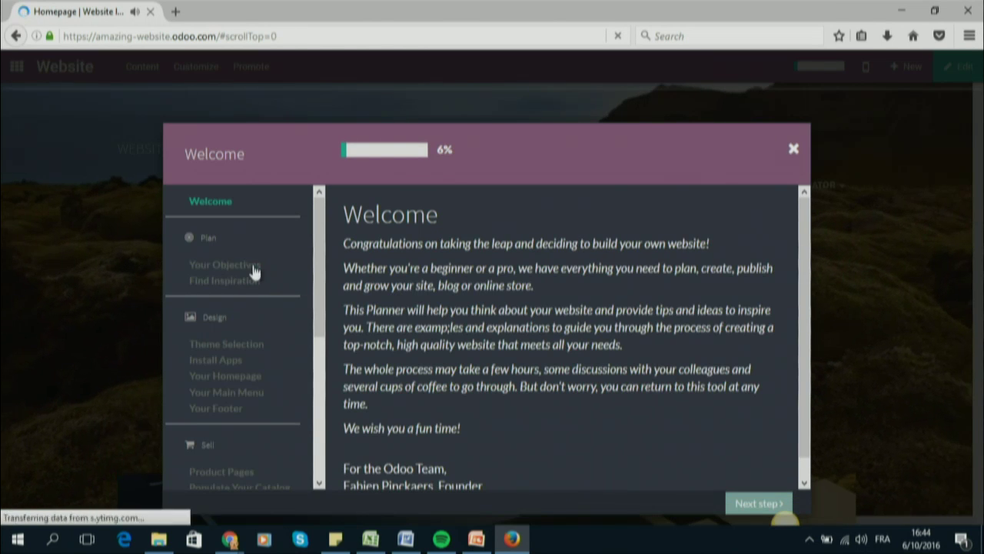
pyautogui.moveTo(229, 539)
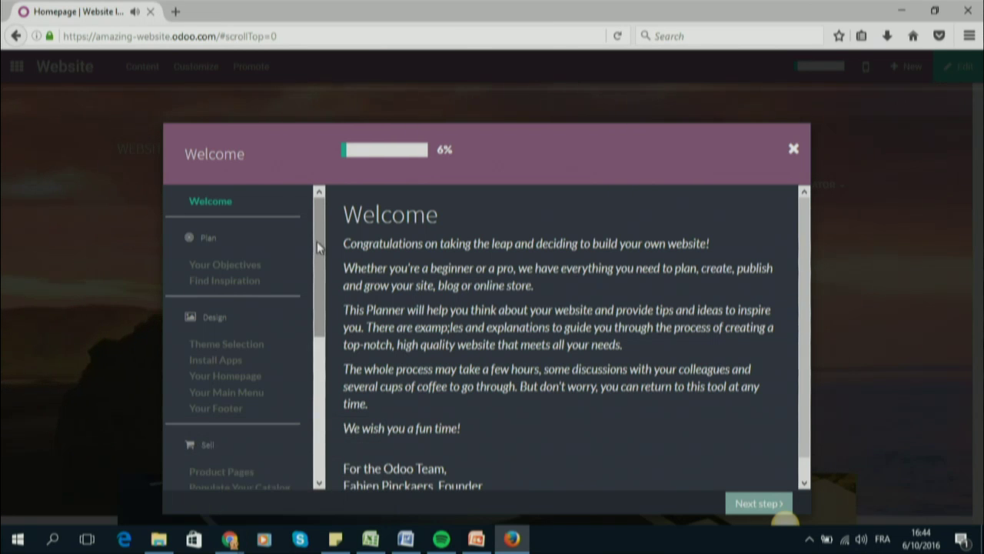
pyautogui.moveTo(320, 246)
pyautogui.mouseDown()
pyautogui.moveTo(321, 358)
pyautogui.moveTo(323, 255)
pyautogui.mouseUp()
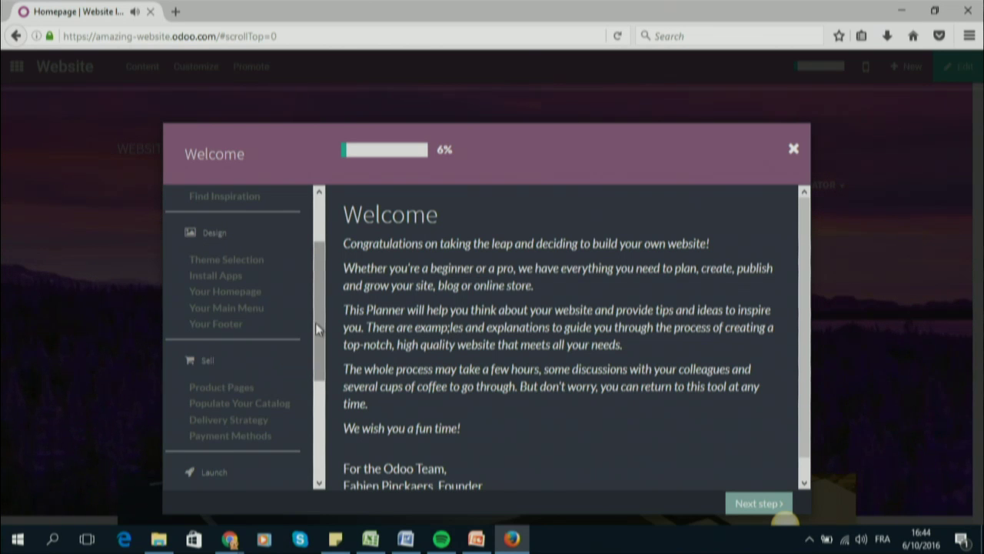
pyautogui.moveTo(318, 329); pyautogui.dragTo(318, 278)
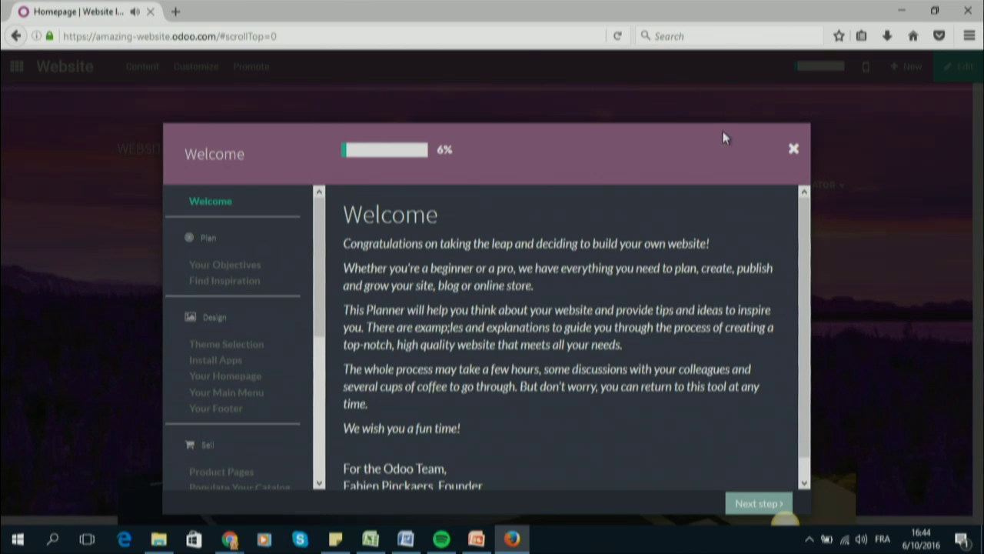
pyautogui.click(793, 149)
pyautogui.click(79, 58)
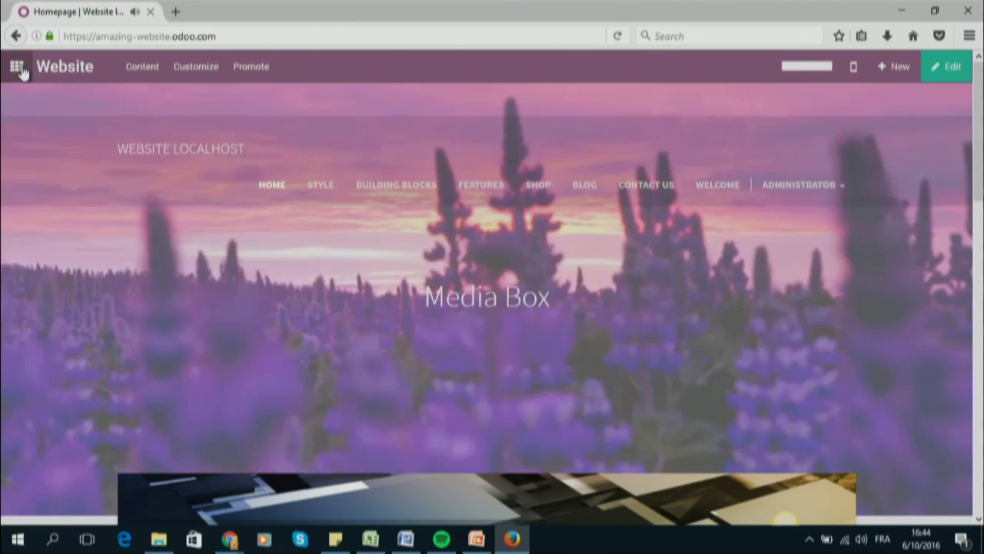
# Check the Website Admin dashboard, then return to the public homepage with the Media Box banner
pyautogui.click(17, 66)
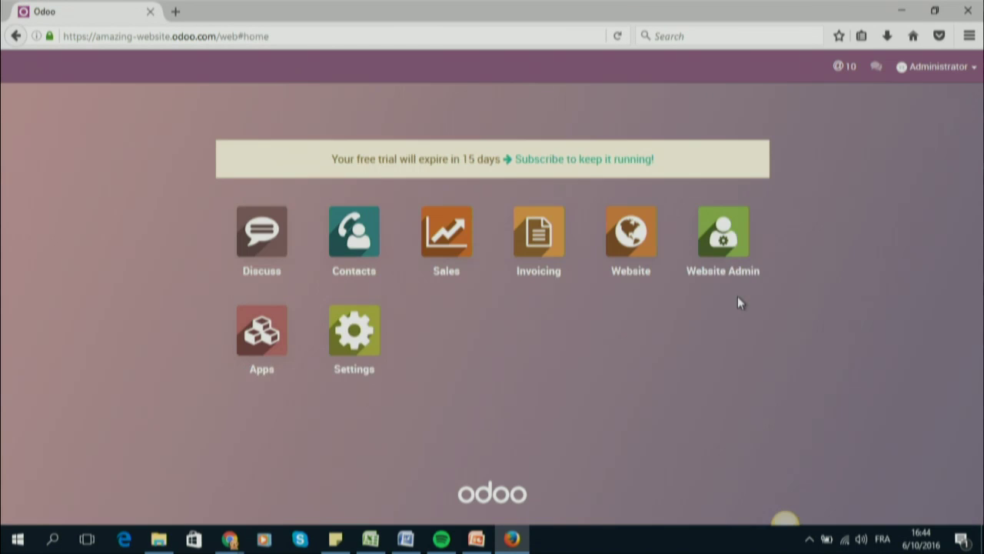
pyautogui.click(729, 240)
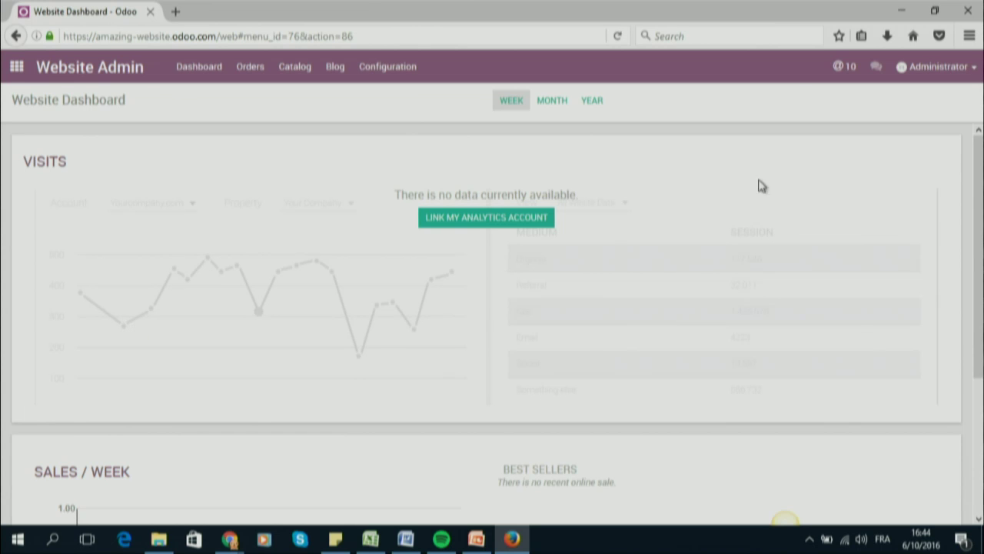
pyautogui.click(16, 66)
pyautogui.click(615, 243)
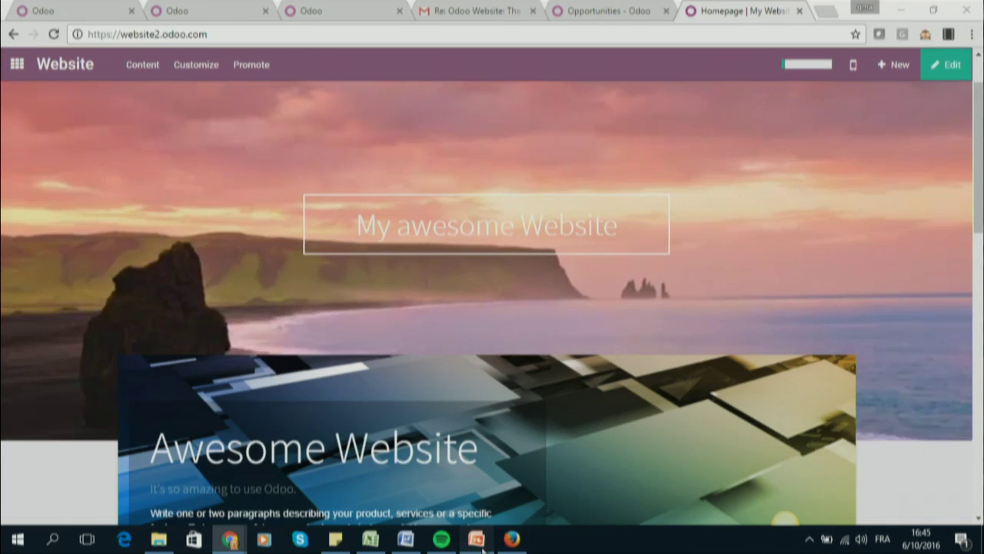
# Run the PowerPoint slideshow from the Demonstration slide through Conclusion and the quote to 'Thank you.'
pyautogui.click(477, 539)
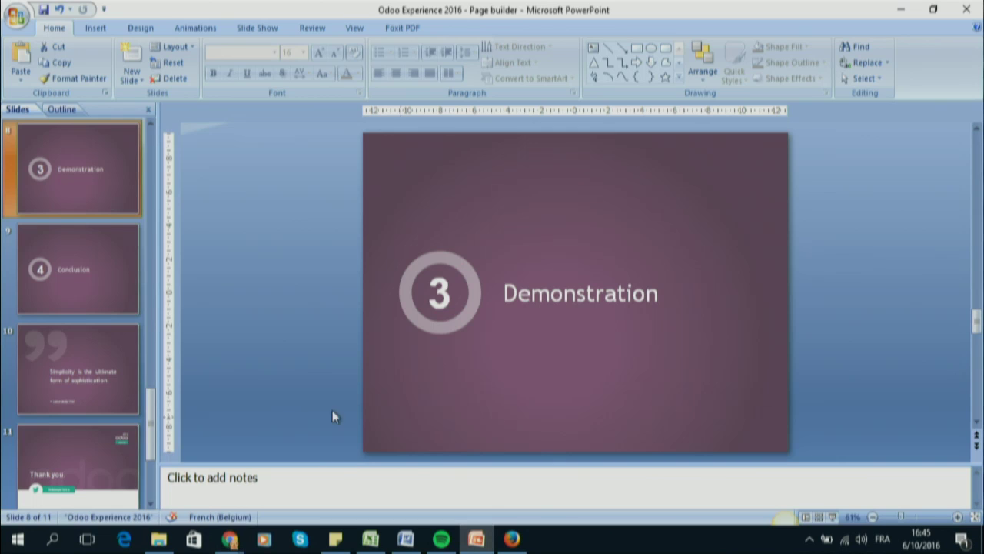
pyautogui.click(832, 517)
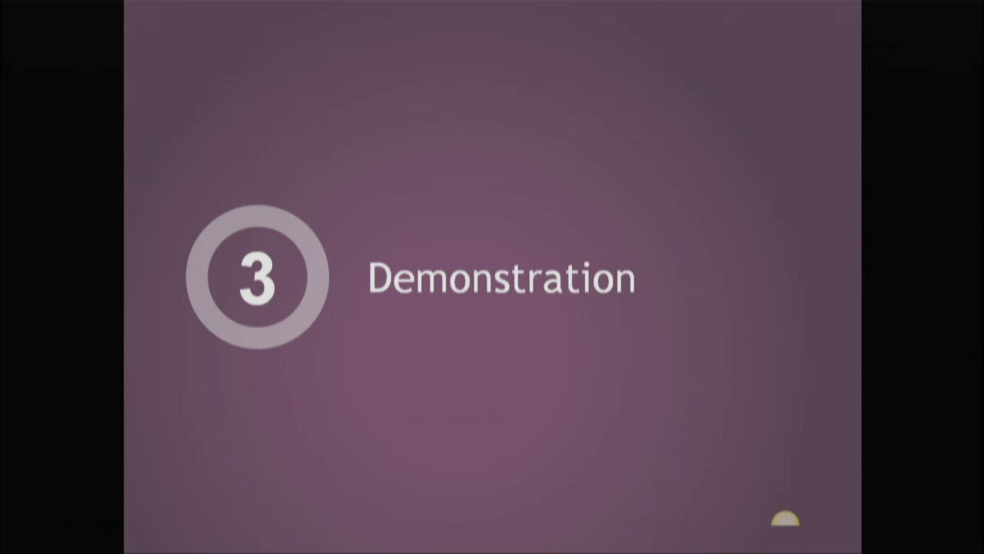
pyautogui.press('Right')
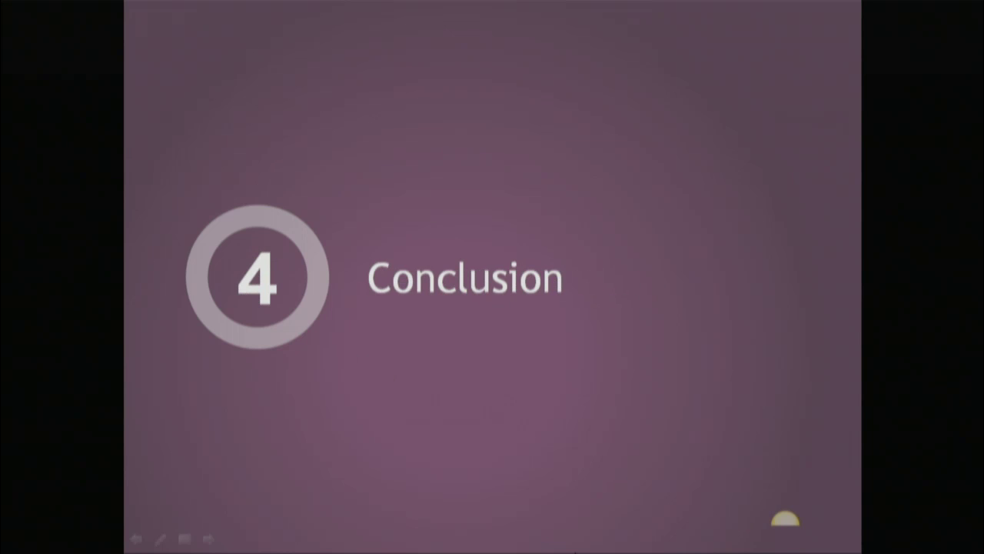
pyautogui.press('Right')
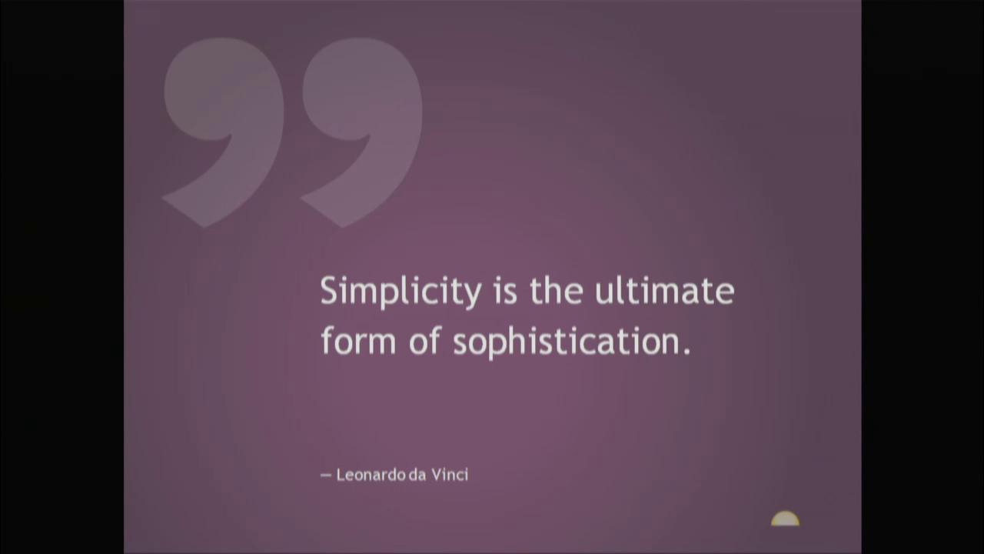
pyautogui.press('Right')
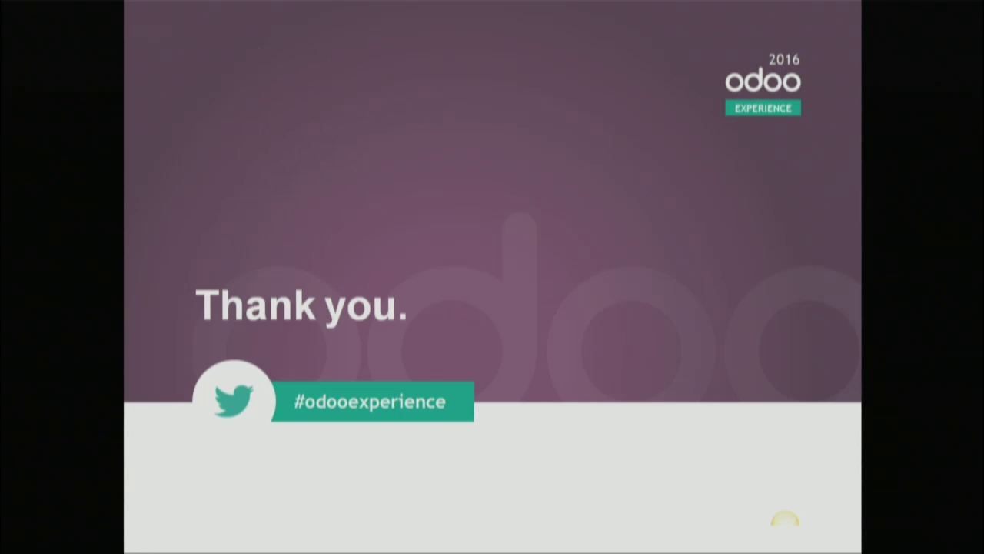
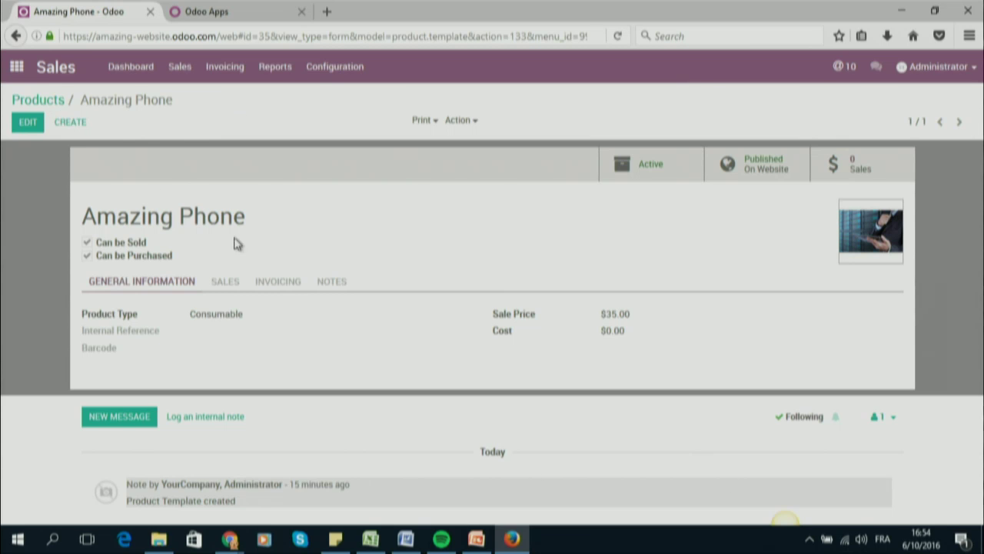
# Take a quick look at the website's online shop page
pyautogui.click(16, 66)
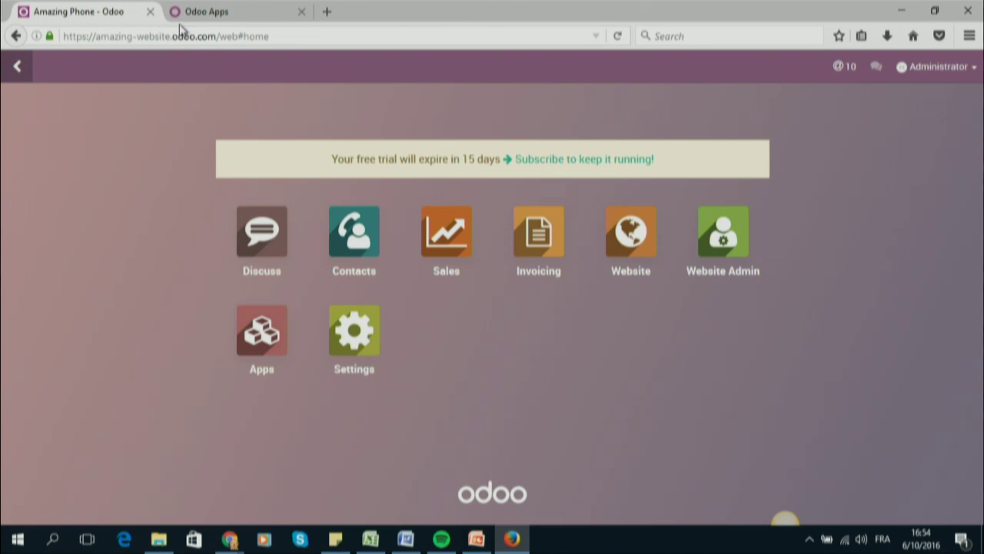
pyautogui.click(606, 274)
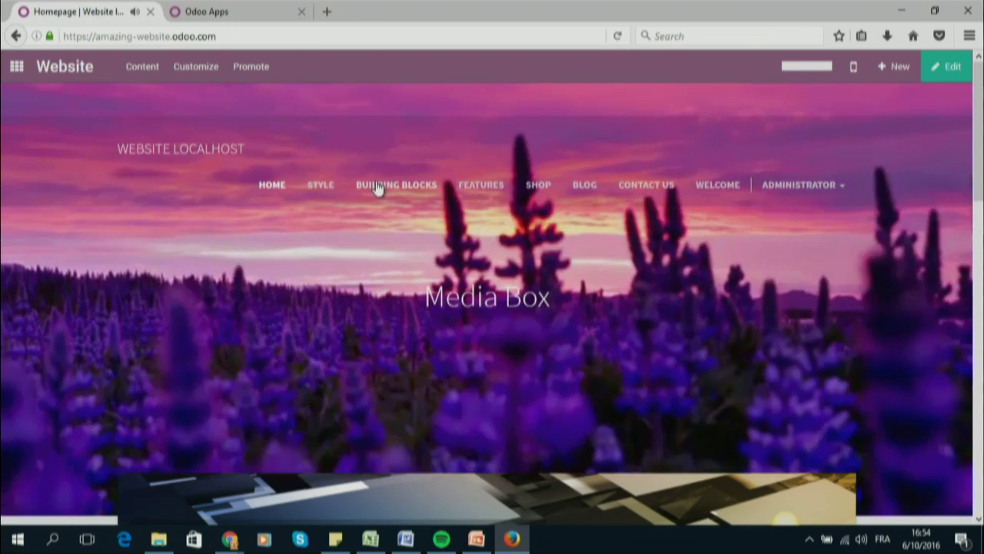
pyautogui.click(537, 188)
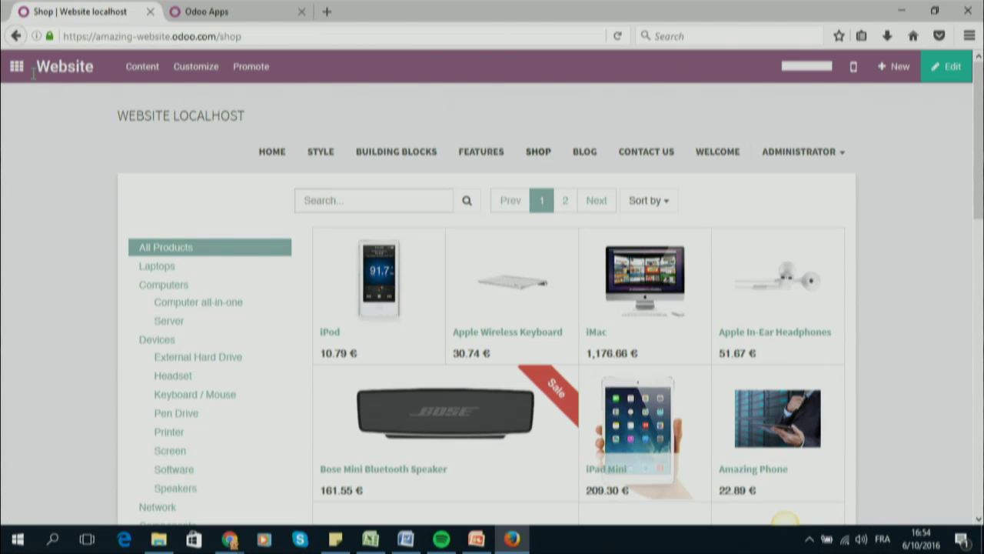
# Open the Website Admin app and show its Configuration menu
pyautogui.click(11, 70)
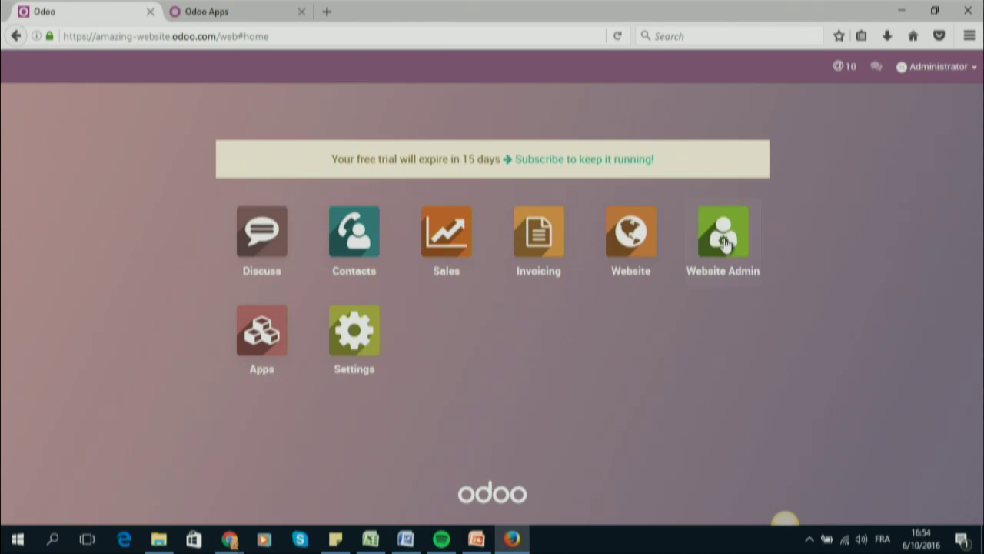
pyautogui.click(724, 243)
pyautogui.click(385, 67)
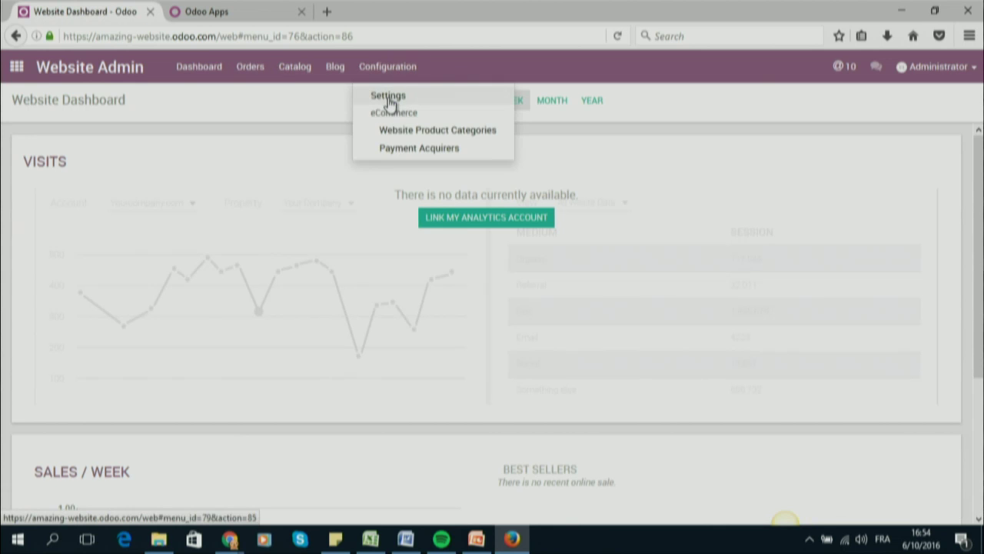
# In website settings, choose 'Several images per product' under Multi Images and apply
pyautogui.click(389, 98)
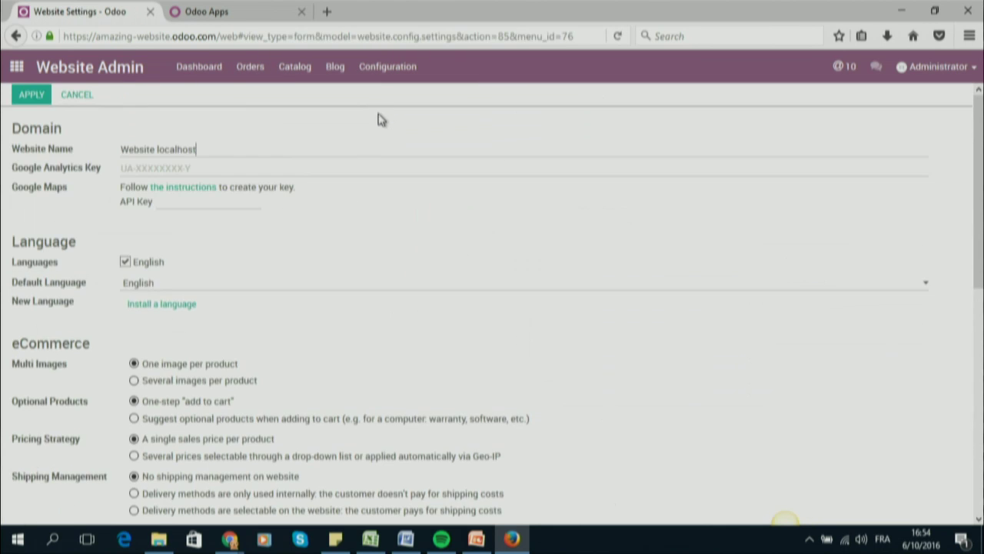
pyautogui.scroll(-3, 283, 234)
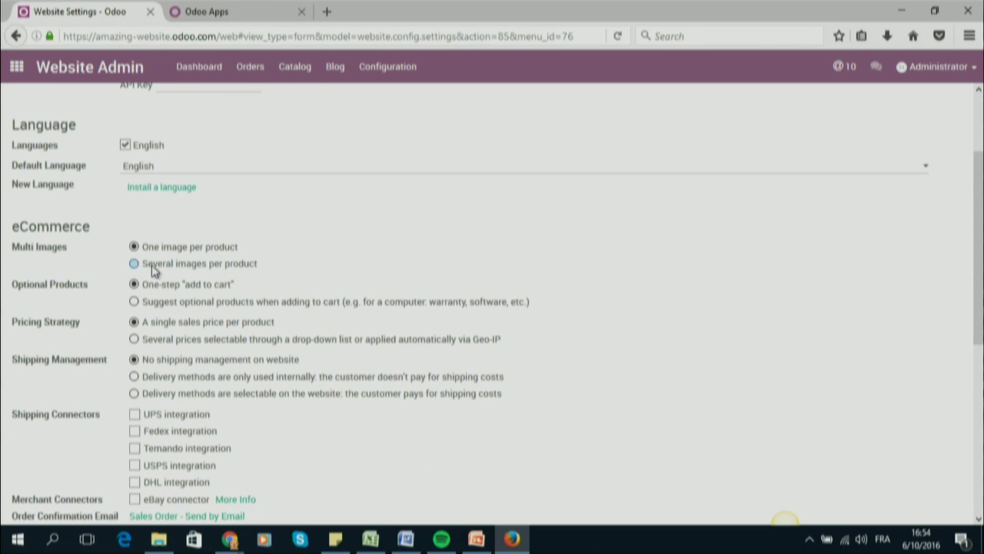
pyautogui.scroll(3, 115, 146)
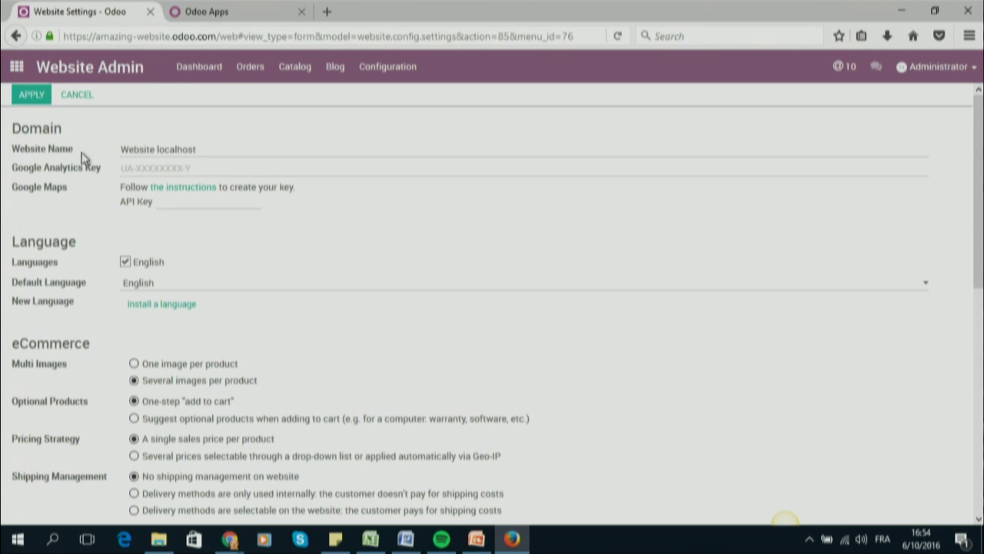
pyautogui.click(31, 93)
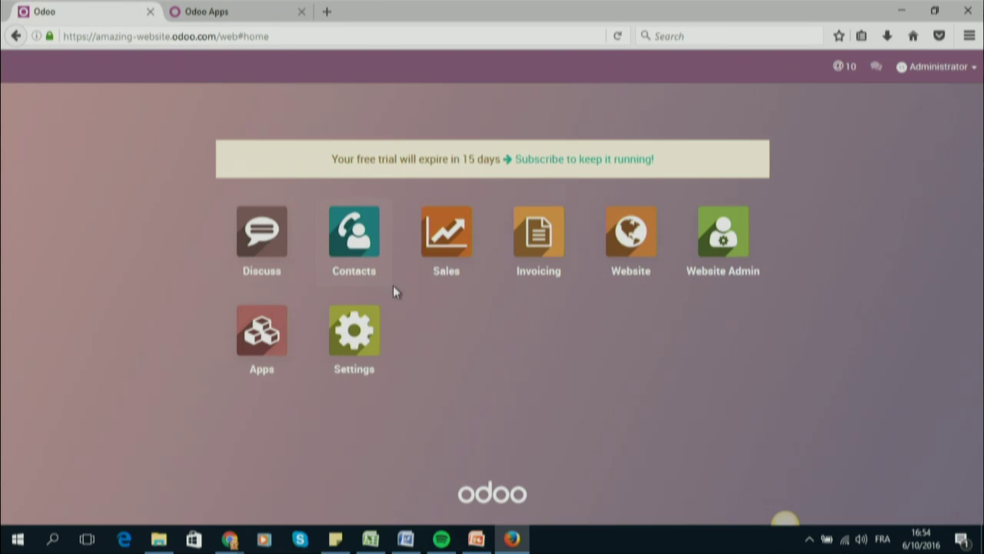
pyautogui.click(628, 248)
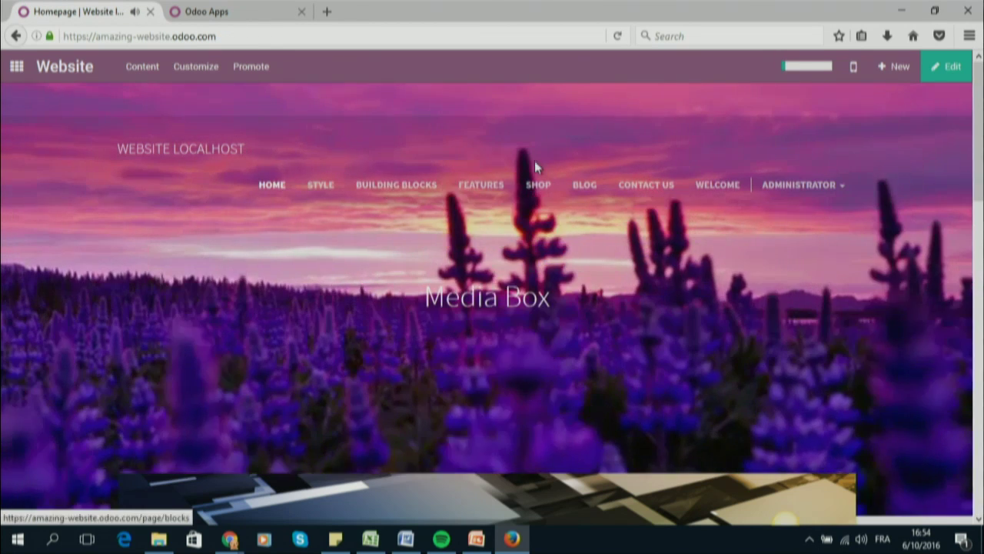
pyautogui.click(519, 190)
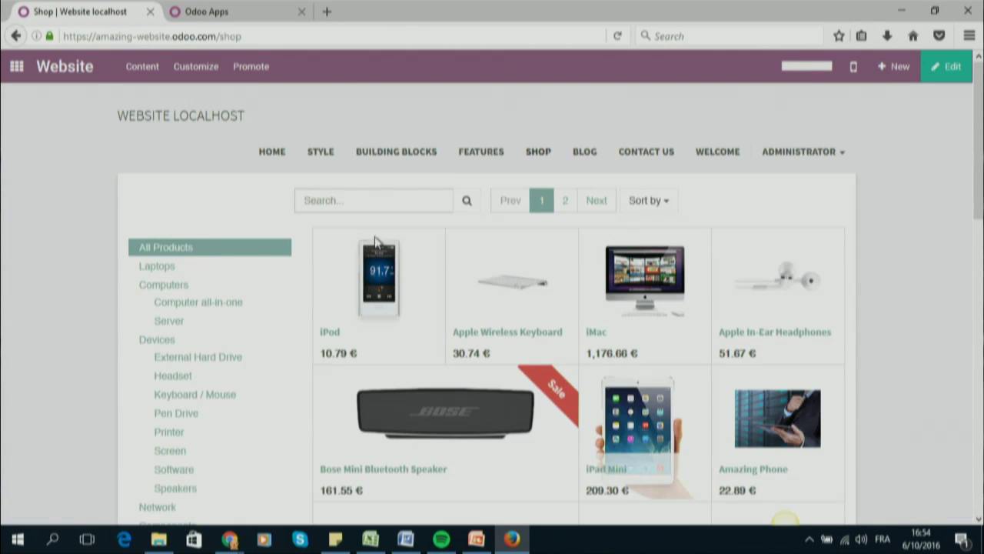
pyautogui.click(771, 402)
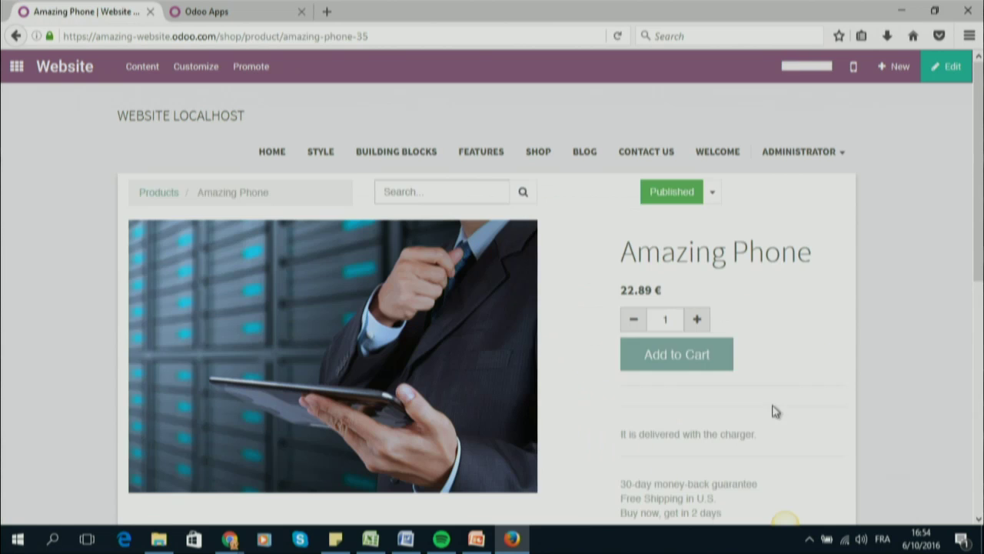
pyautogui.scroll(-3, 525, 332)
pyautogui.scroll(1, 400, 315)
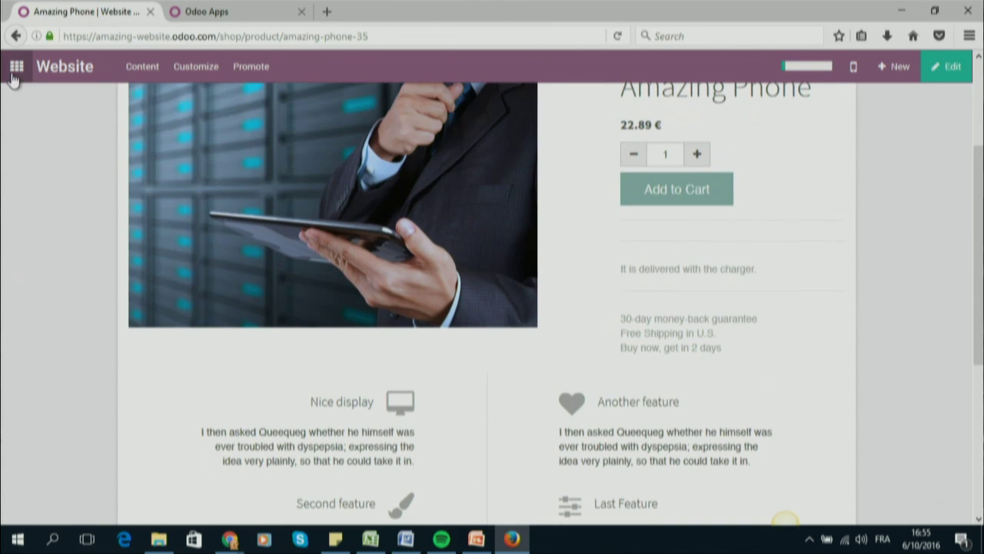
pyautogui.click(16, 68)
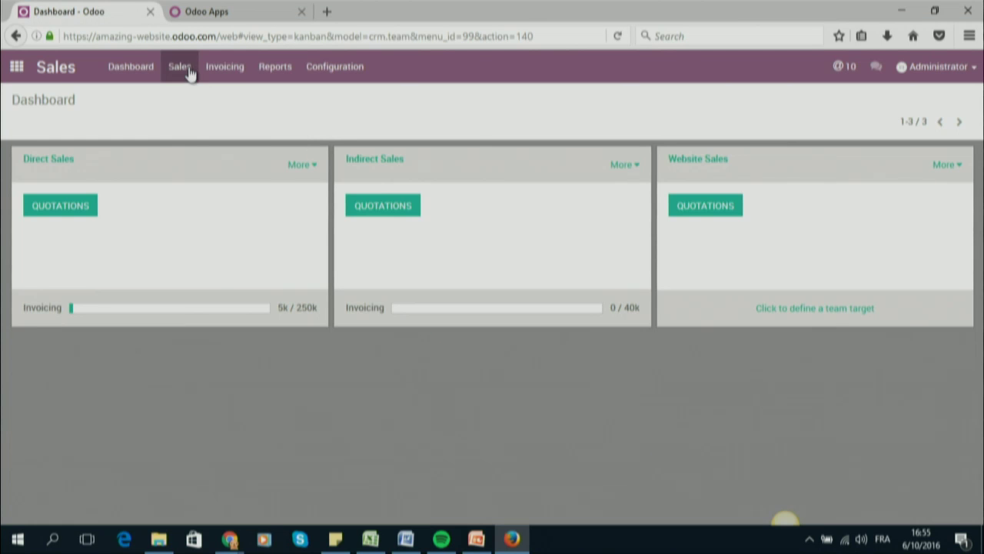
# Open the Amazing Phone product in Sales and go to its Images section
pyautogui.click(181, 68)
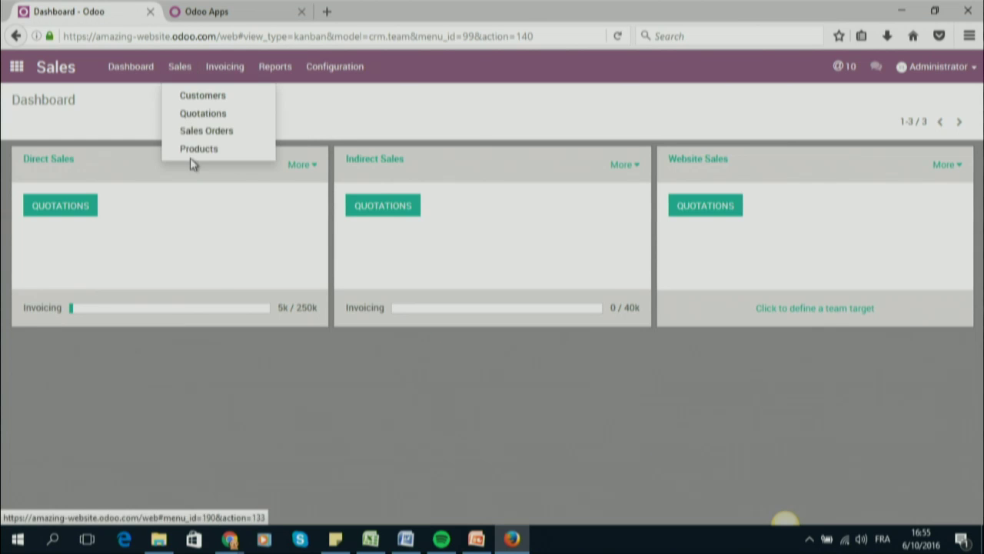
pyautogui.click(197, 150)
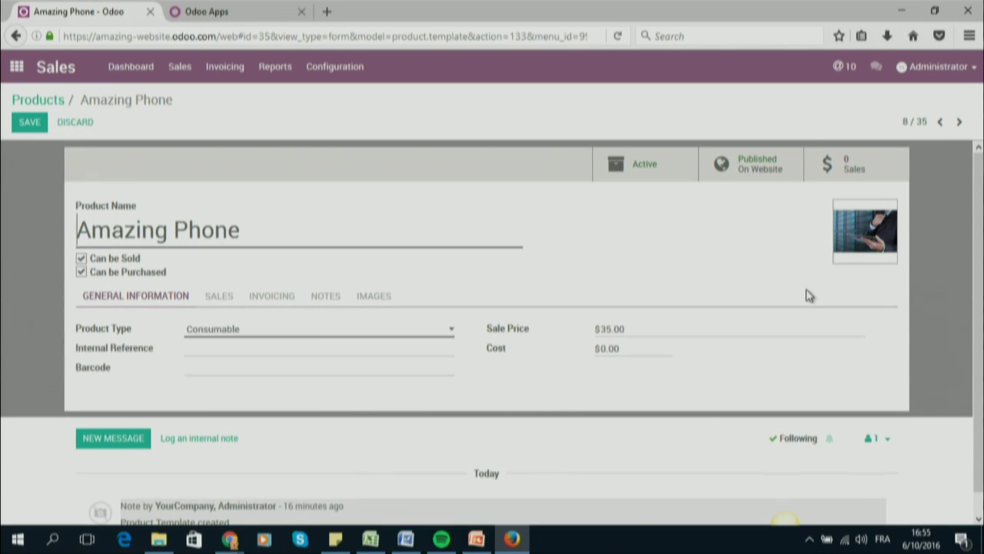
pyautogui.moveTo(847, 208)
pyautogui.click(382, 294)
# Create a new product image from the apples picture 1453 in Pictures, then save and close
pyautogui.click(117, 323)
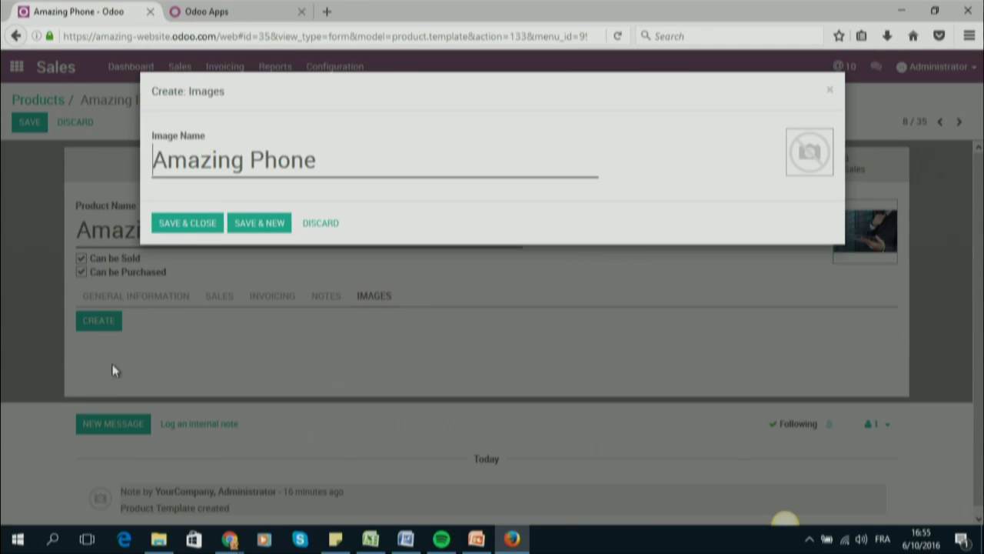
pyautogui.moveTo(805, 154)
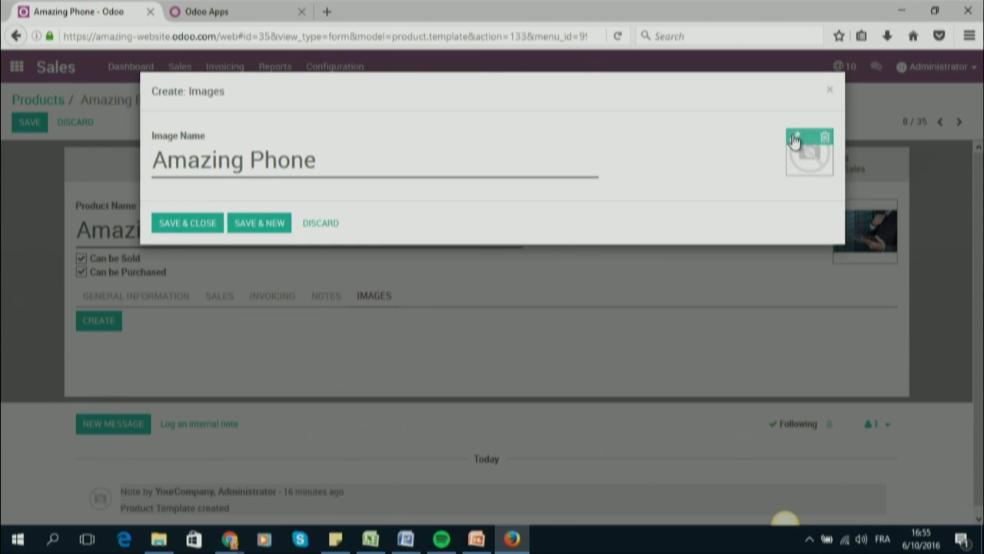
pyautogui.click(795, 137)
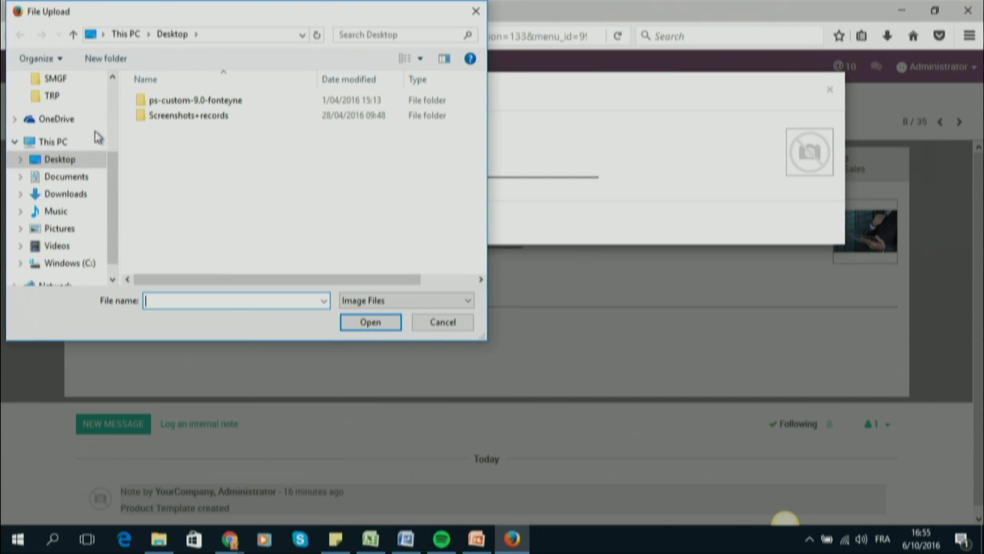
pyautogui.click(62, 231)
pyautogui.scroll(-5, 345, 188)
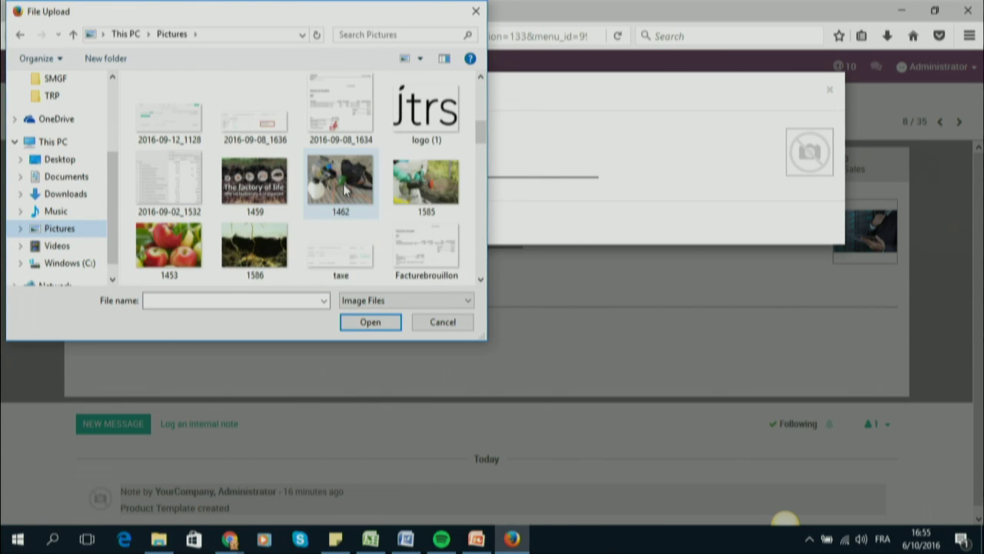
pyautogui.doubleClick(168, 163)
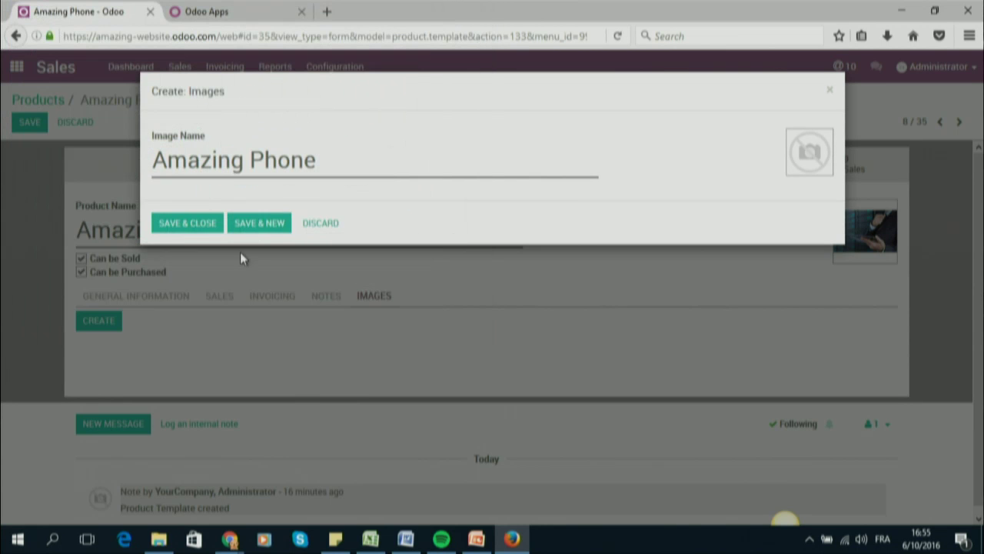
pyautogui.click(187, 223)
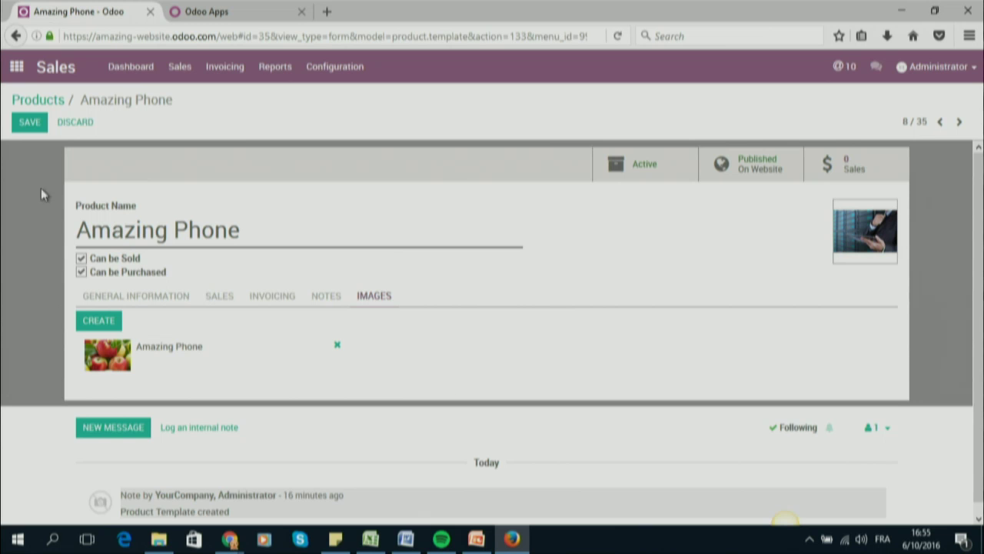
# Save the product, then open the Amazing Phone page in the website shop
pyautogui.click(29, 124)
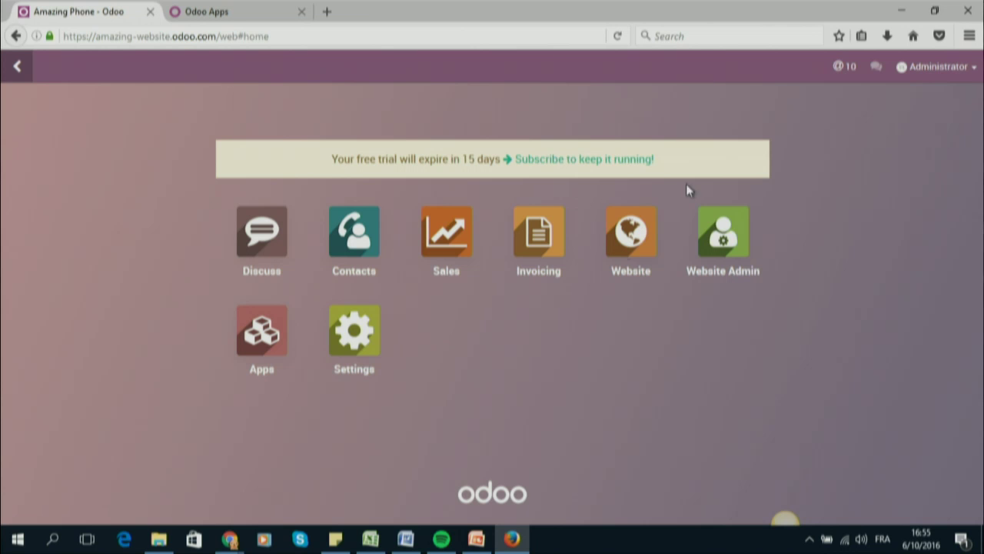
pyautogui.click(629, 244)
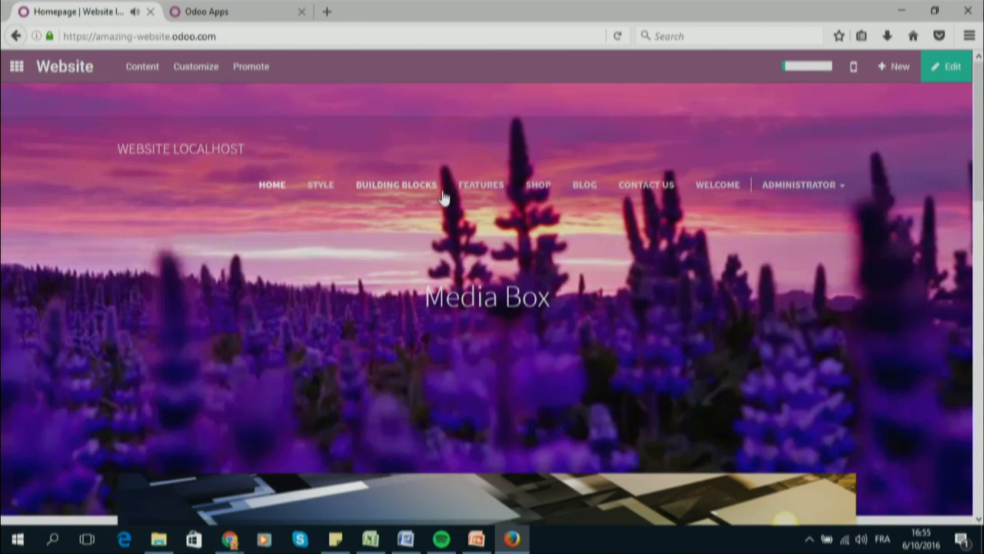
pyautogui.click(529, 190)
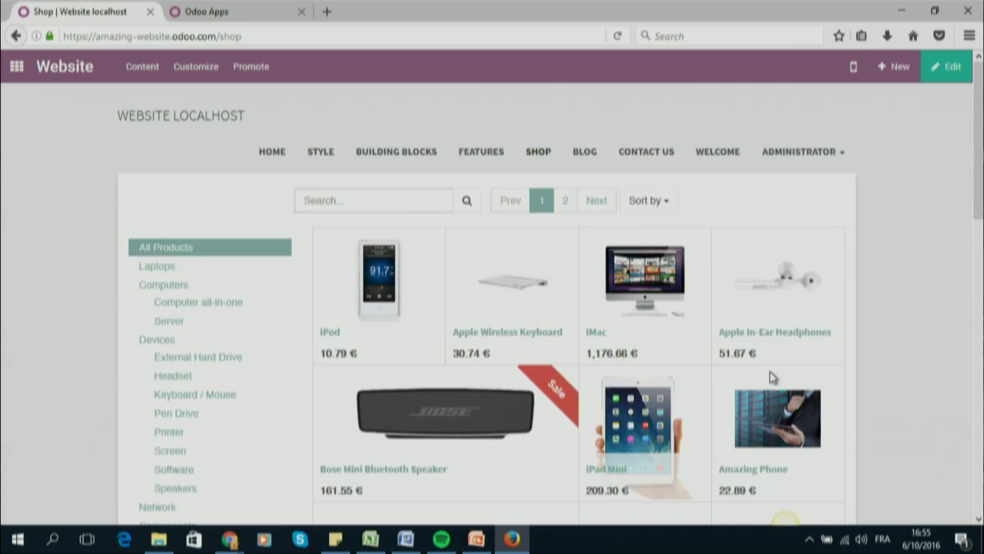
pyautogui.click(767, 419)
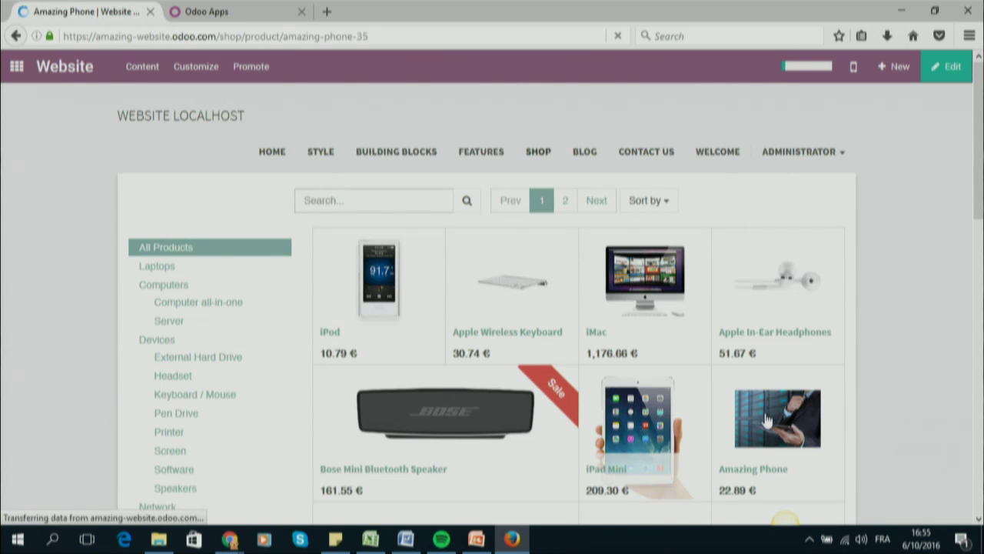
# Switch between the phone and apples photos in the product carousel
pyautogui.scroll(-3, 525, 389)
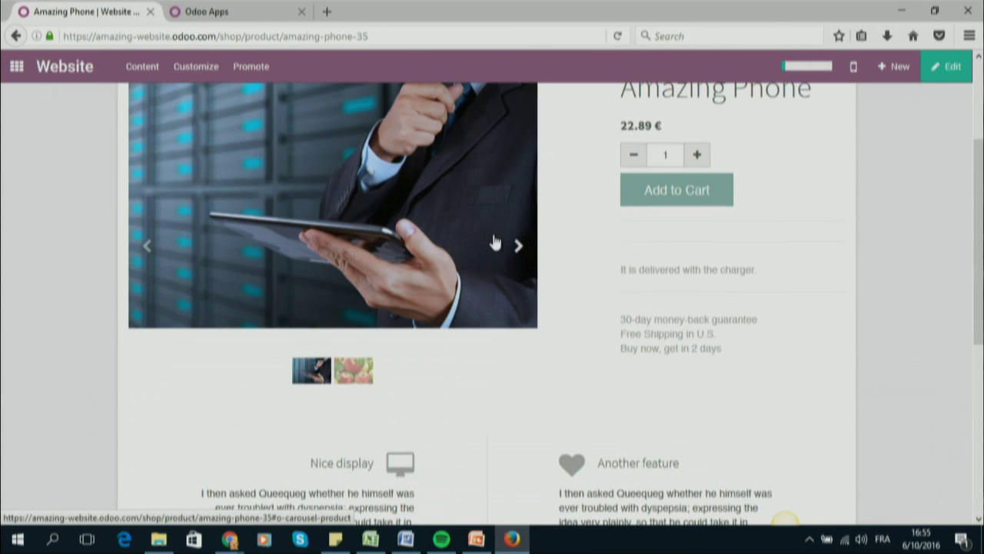
pyautogui.click(519, 249)
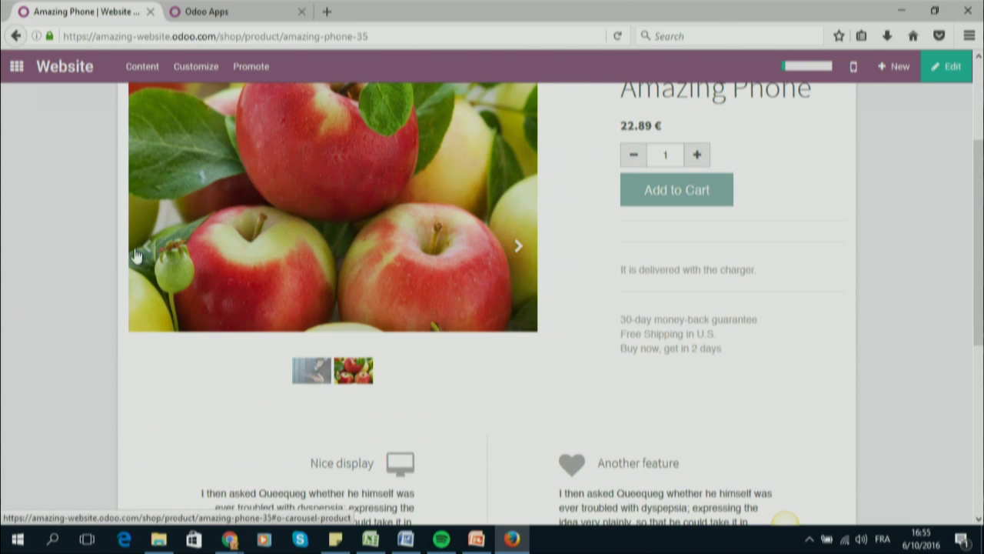
pyautogui.click(144, 249)
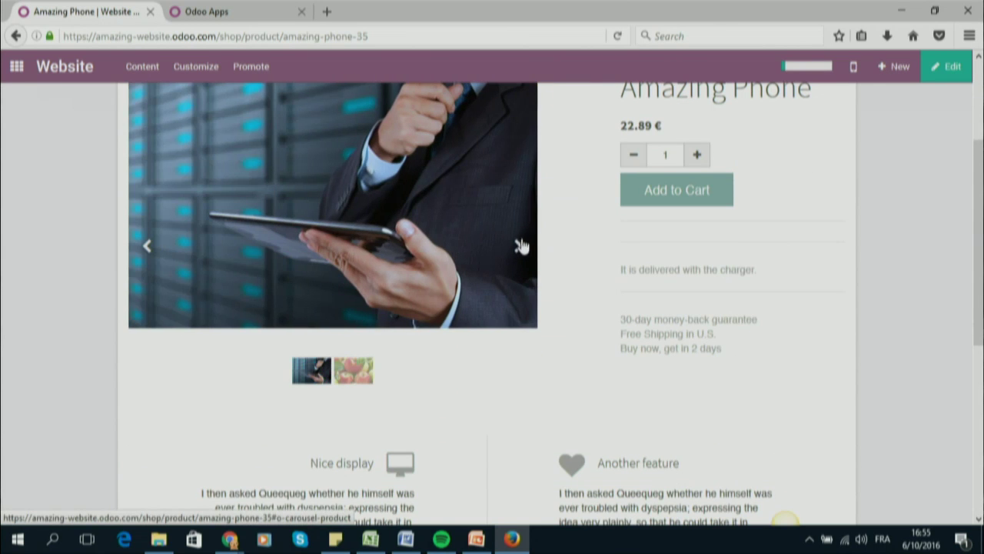
pyautogui.scroll(3, 527, 261)
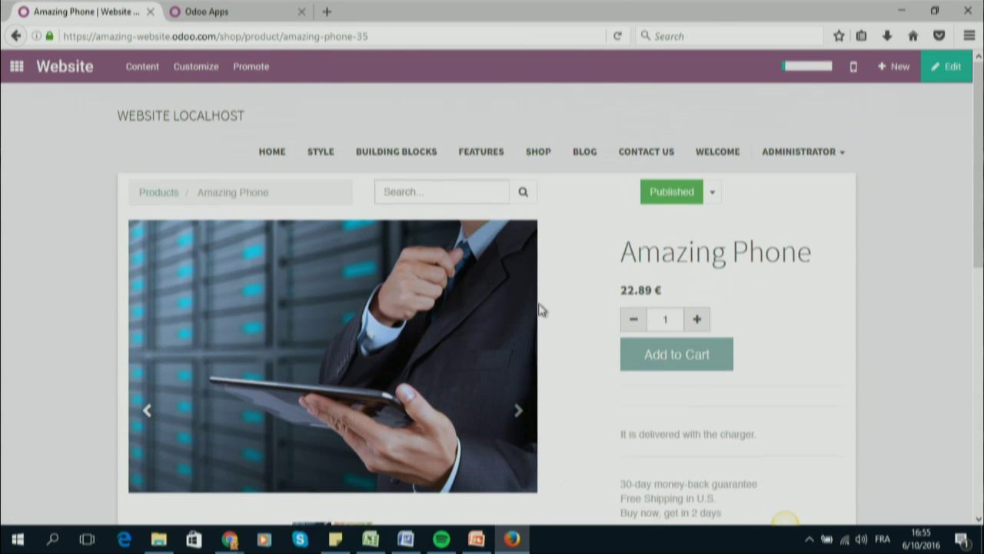
pyautogui.scroll(-3, 536, 328)
pyautogui.click(350, 372)
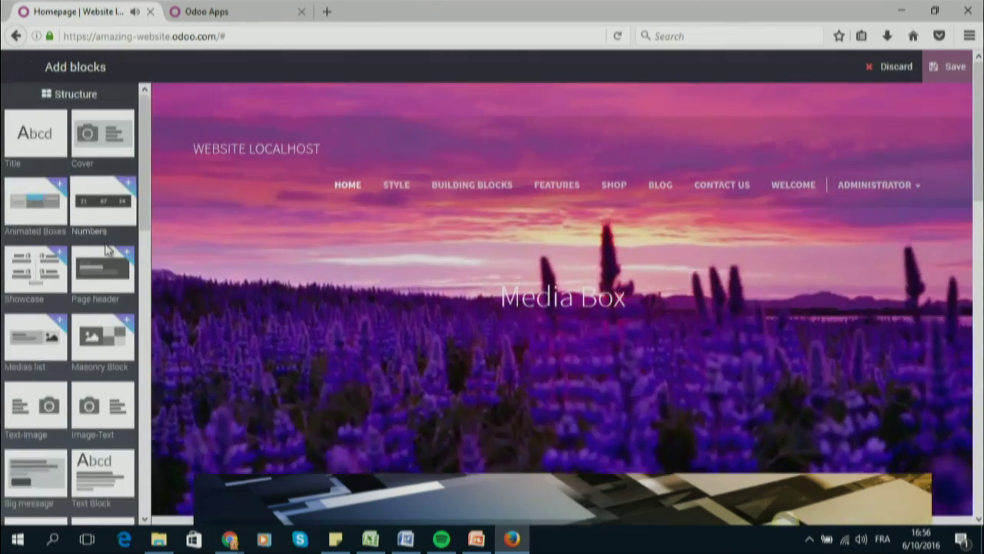
# Drag 'Latest Posts Big Images' from the Feature blocks below the numbers band and save
pyautogui.scroll(-6, 108, 248)
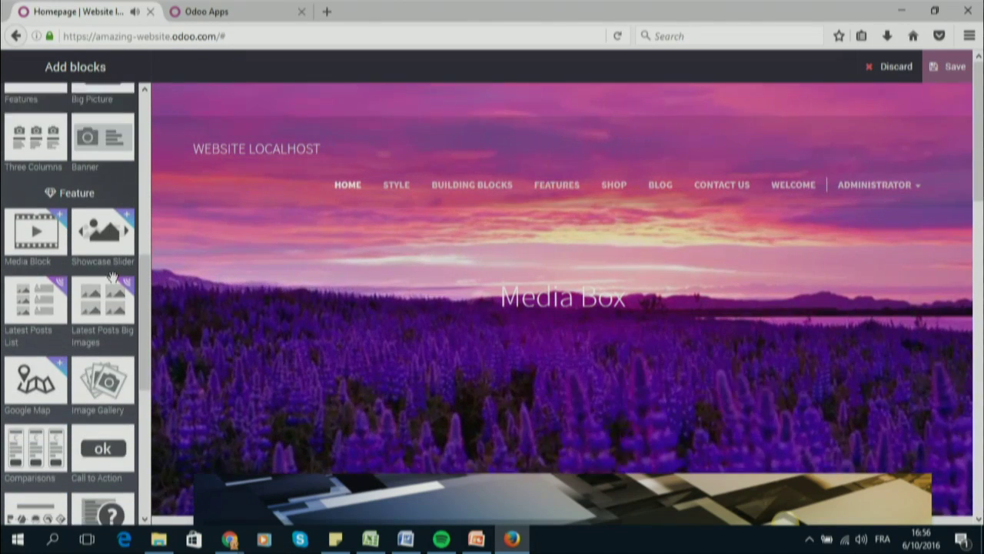
pyautogui.scroll(-2, 112, 277)
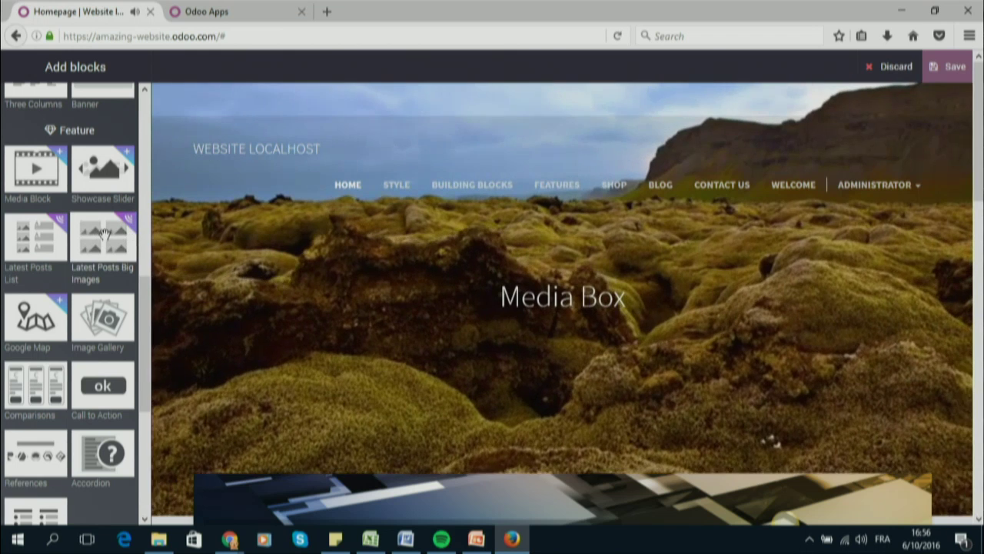
pyautogui.moveTo(103, 235); pyautogui.dragTo(573, 250)
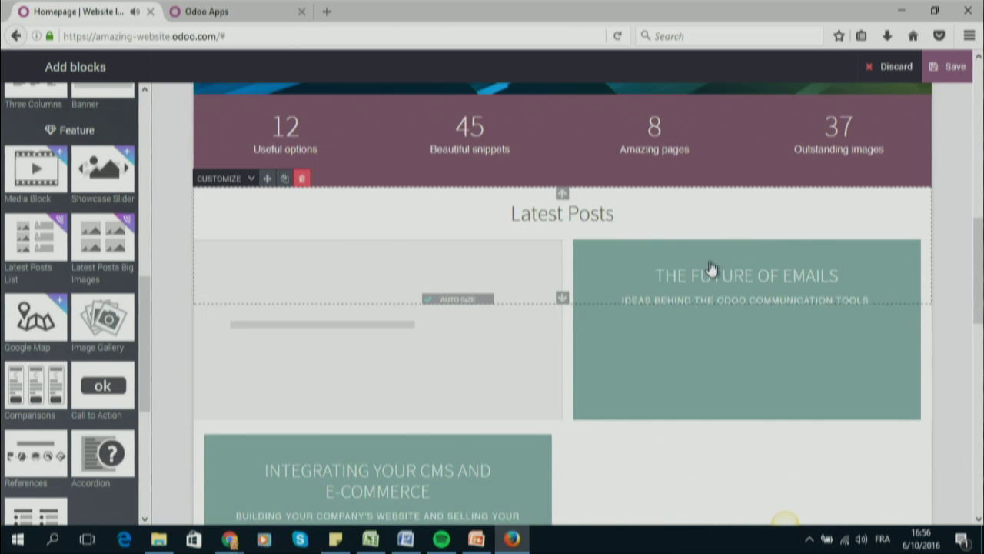
pyautogui.click(948, 66)
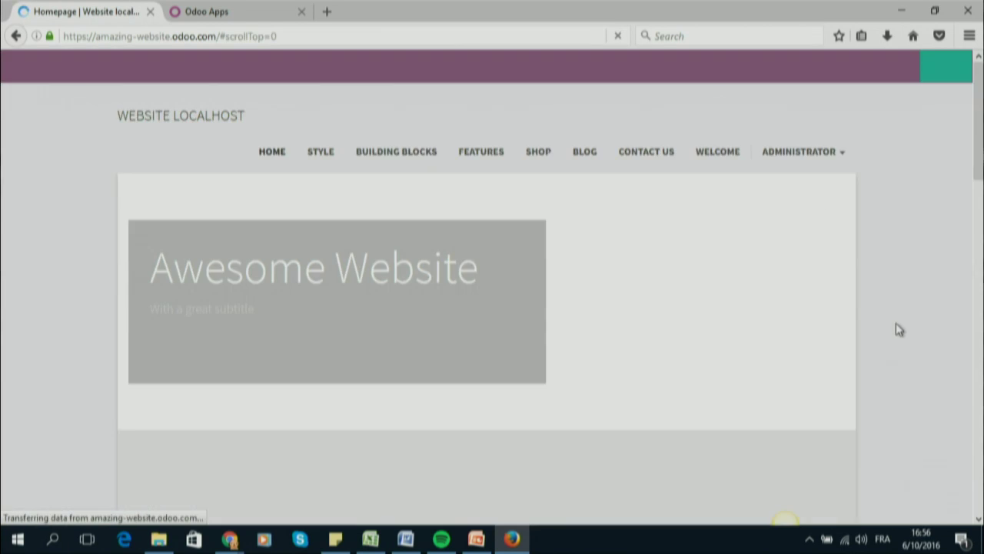
pyautogui.scroll(-10, 903, 324)
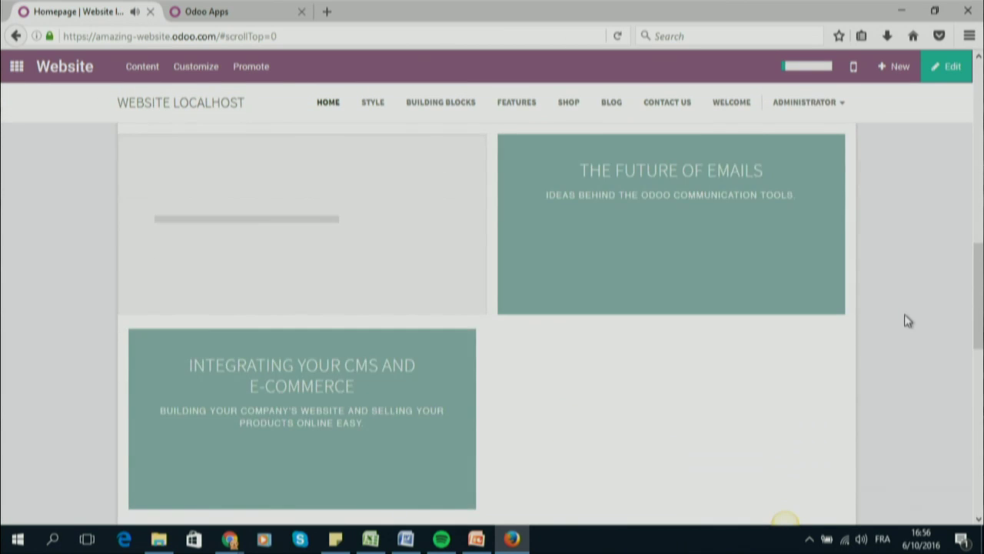
pyautogui.scroll(2, 907, 322)
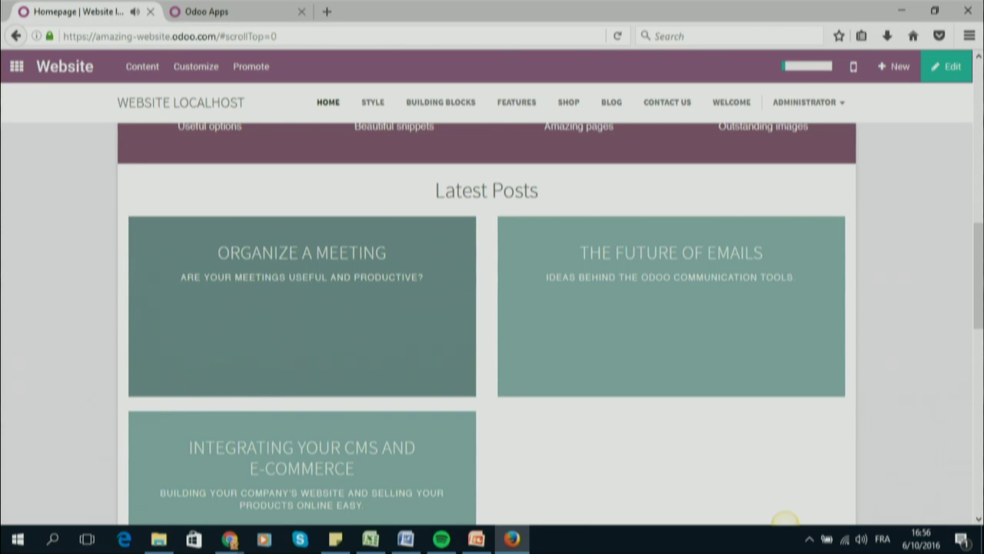
pyautogui.click(563, 112)
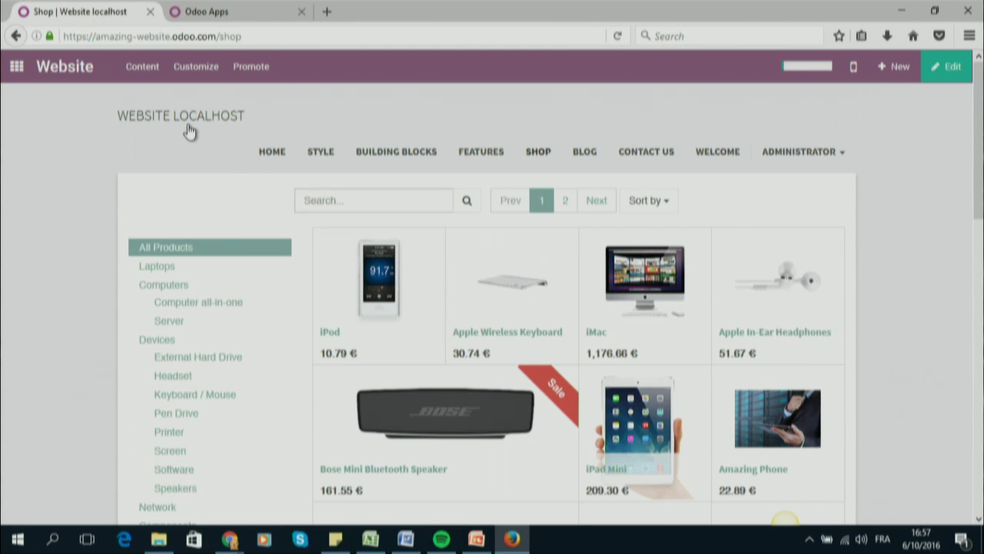
pyautogui.click(275, 158)
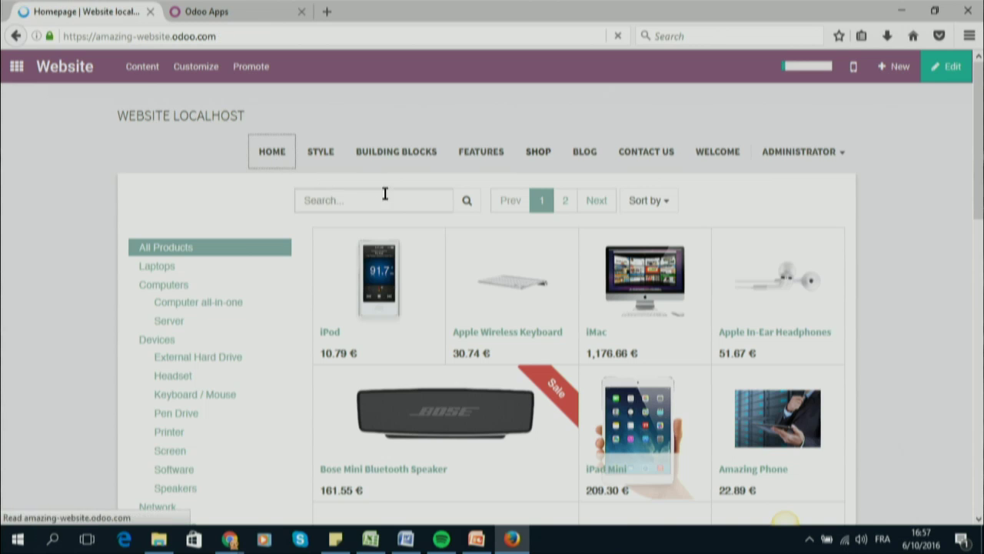
pyautogui.scroll(-5, 475, 313)
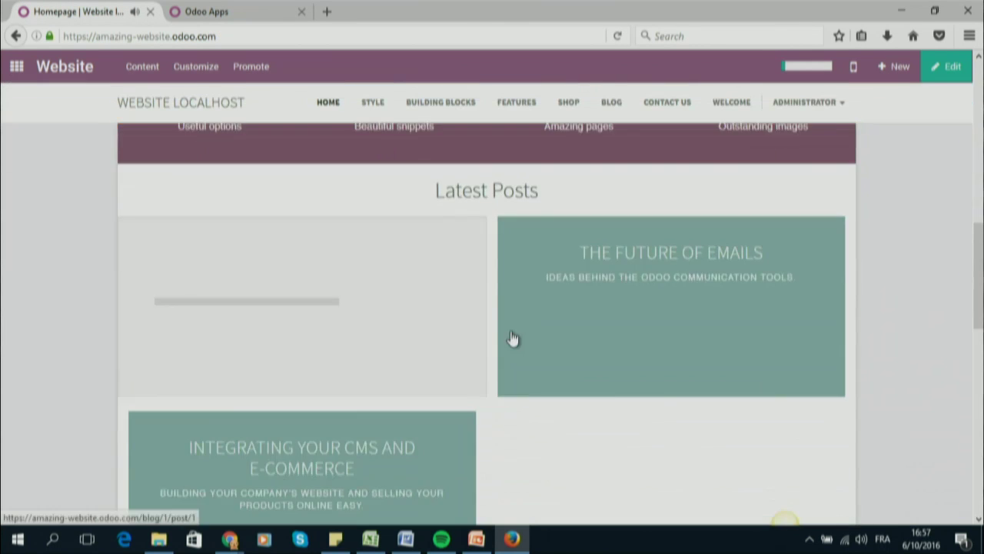
pyautogui.scroll(-3, 513, 337)
pyautogui.scroll(2, 515, 336)
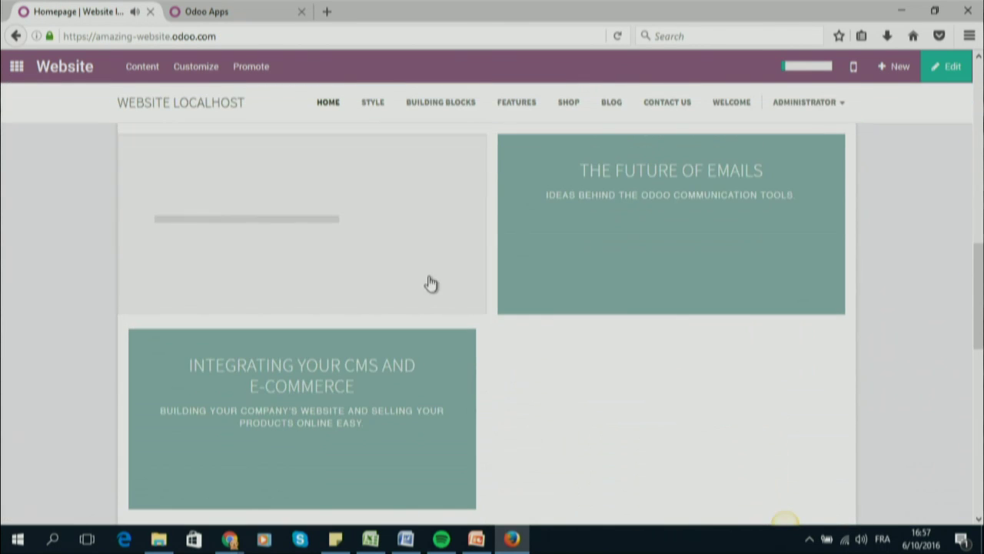
# Enter homepage edit mode, select the Latest Posts heading and view its customization options
pyautogui.click(944, 67)
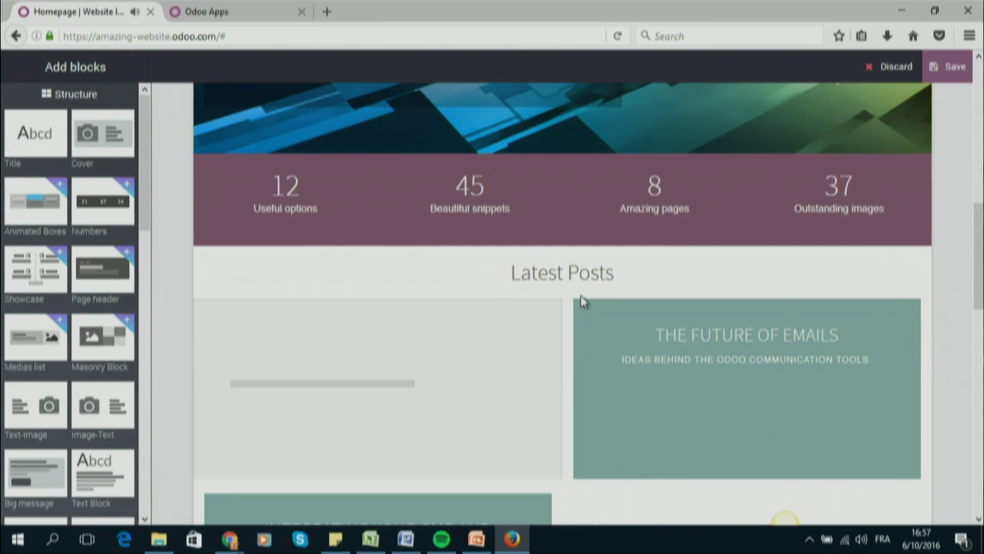
pyautogui.tripleClick(436, 279)
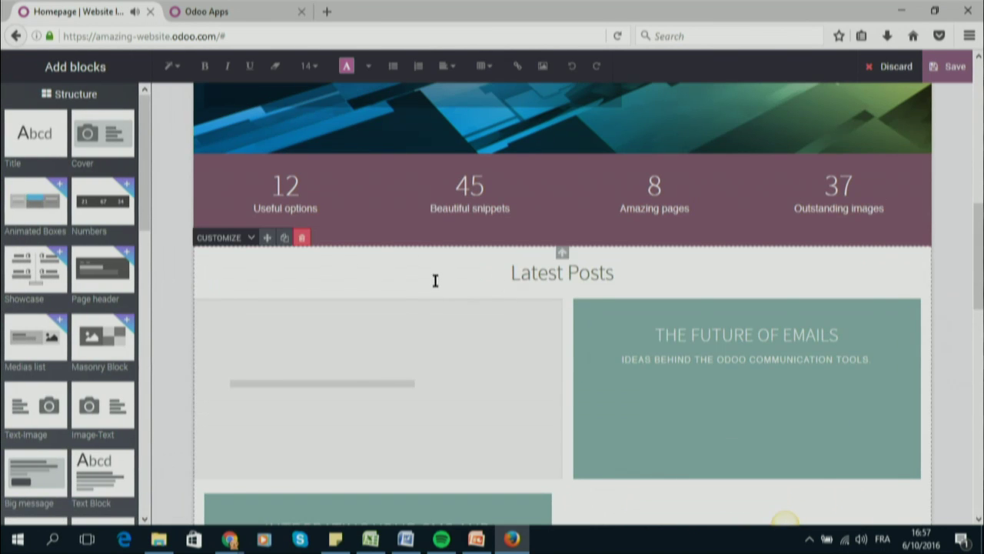
pyautogui.click(263, 239)
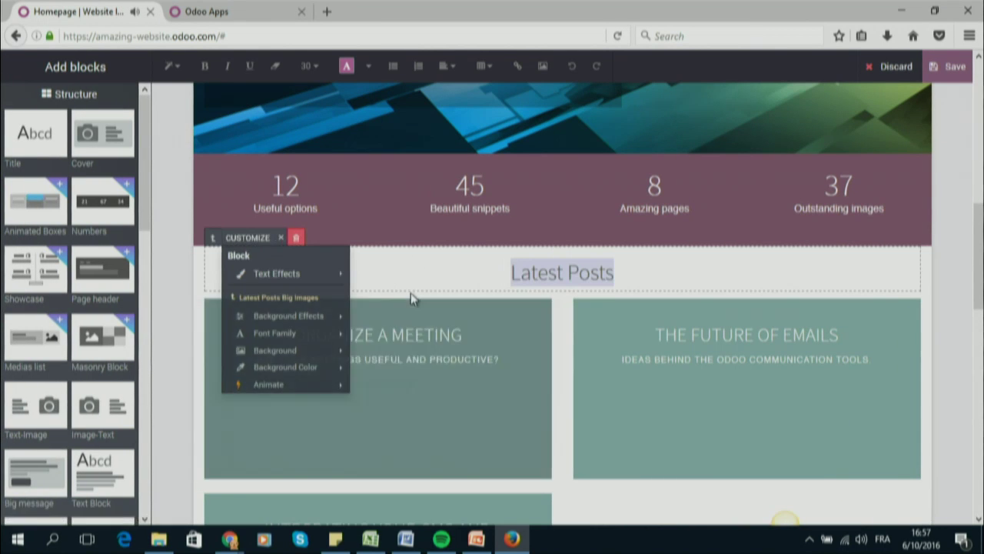
pyautogui.click(213, 237)
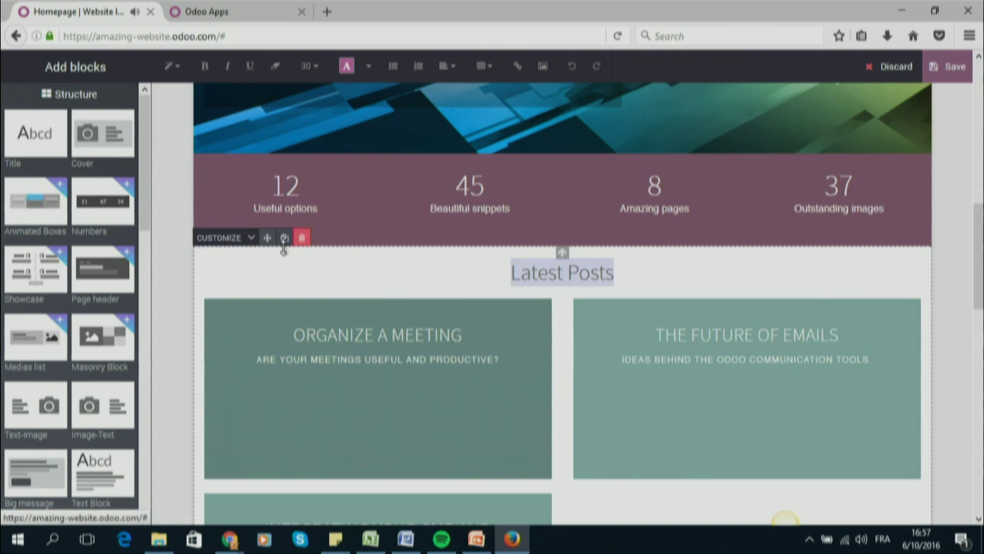
# Select the post list and review its List Style, Limit number, Options and Limit by blog settings
pyautogui.click(300, 351)
pyautogui.click(267, 286)
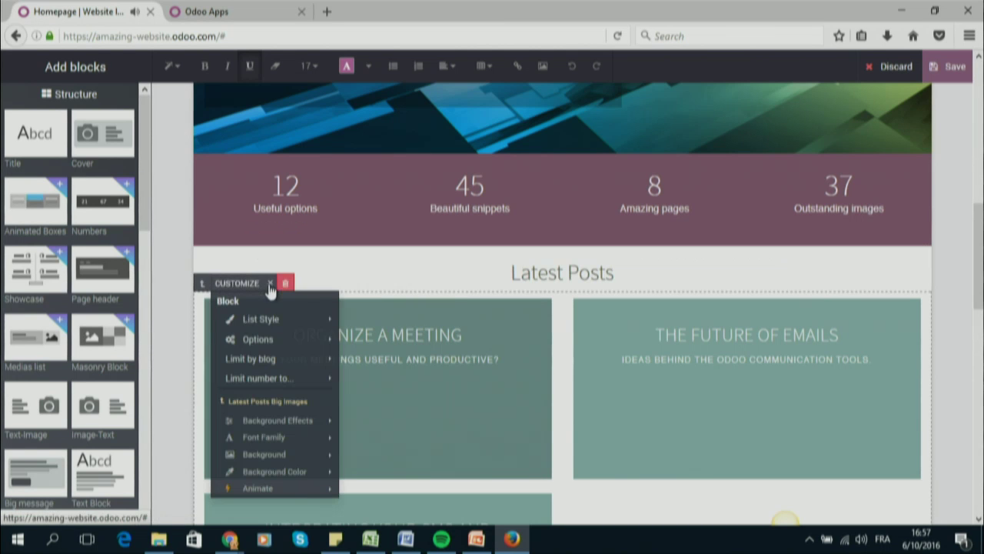
pyautogui.moveTo(277, 318)
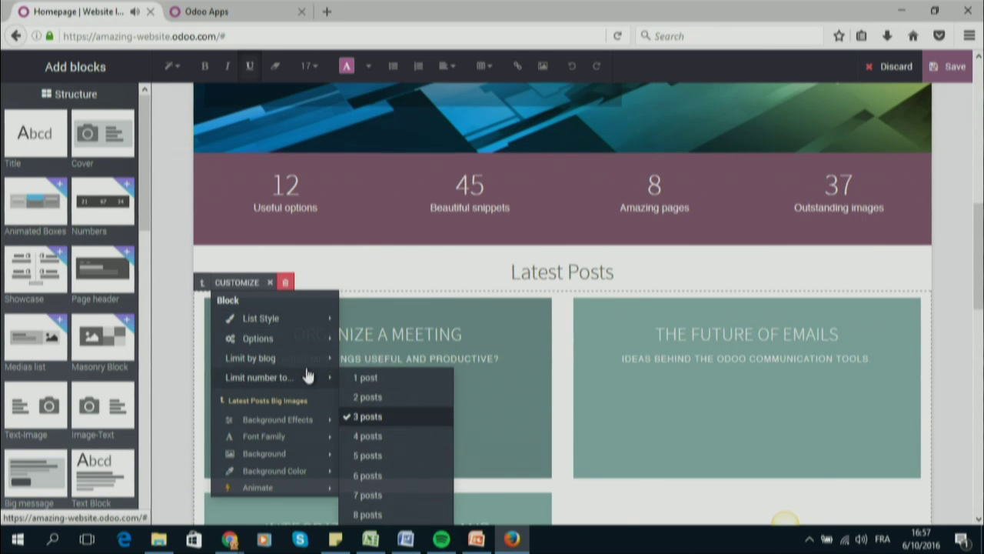
pyautogui.scroll(-2, 308, 369)
pyautogui.moveTo(296, 278)
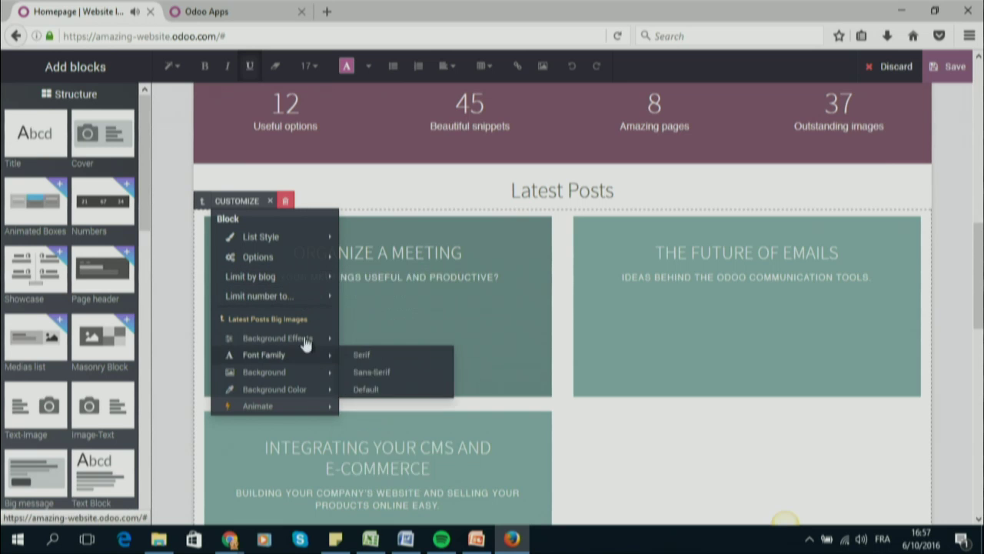
pyautogui.moveTo(314, 241)
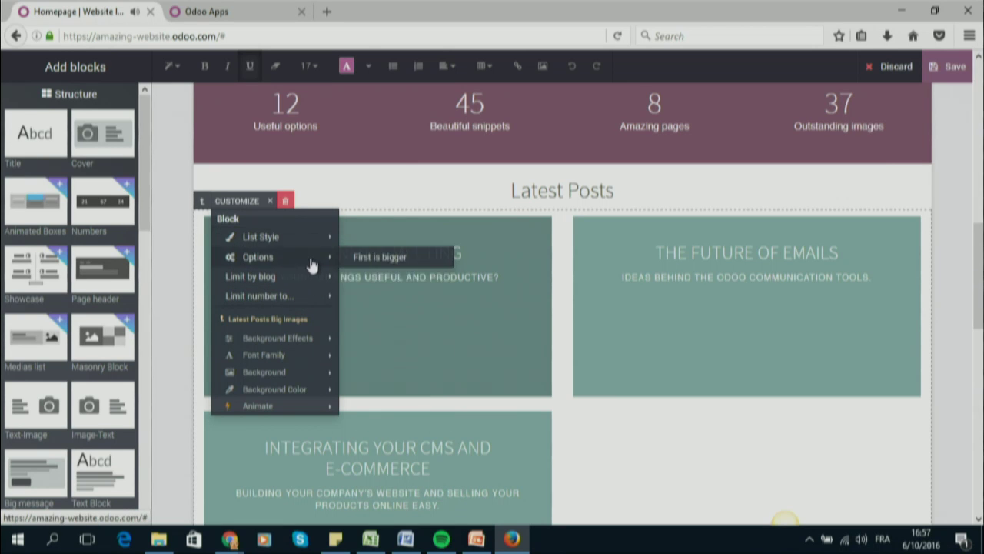
pyautogui.moveTo(292, 406)
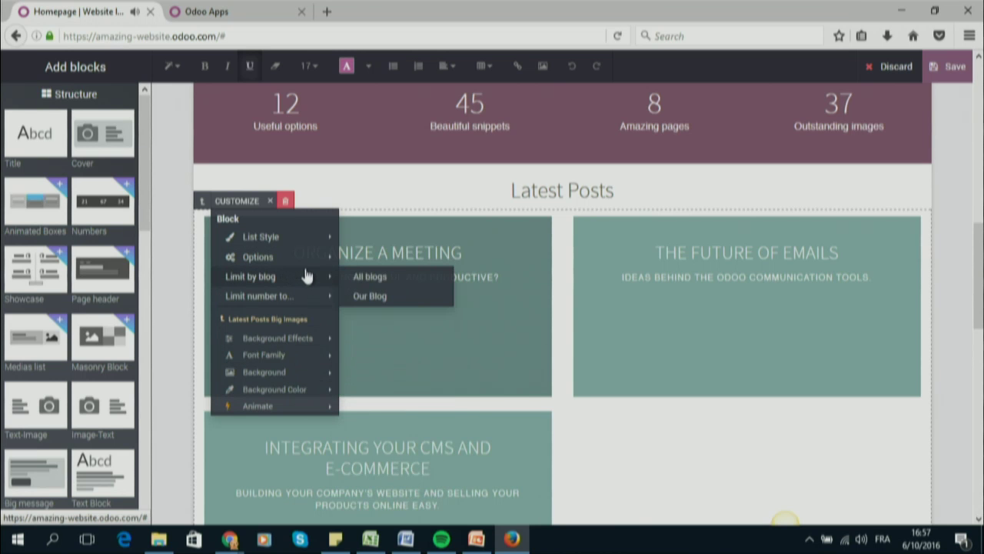
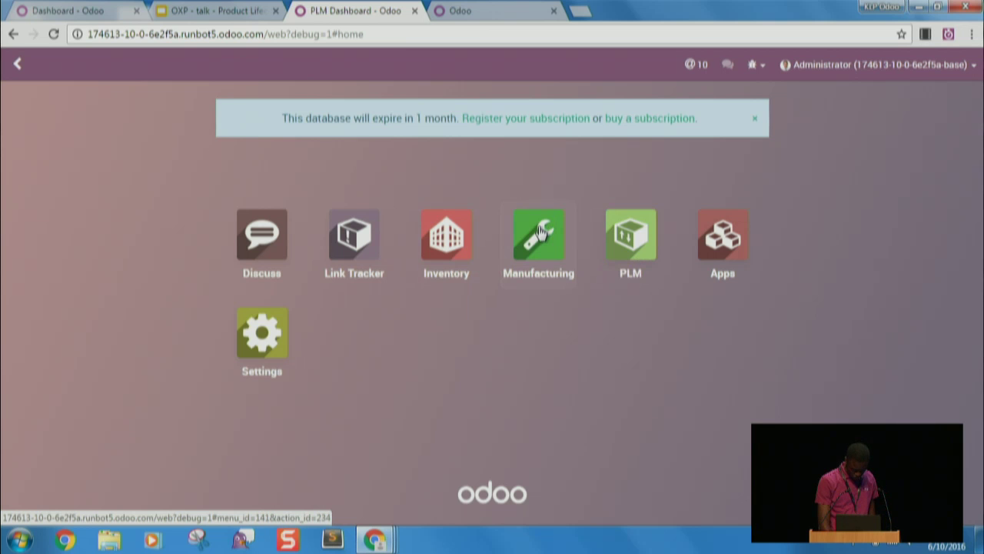
# Open the PLM app and bring up the Reporting > ECO pivot of ECOs per product and stage
pyautogui.click(620, 235)
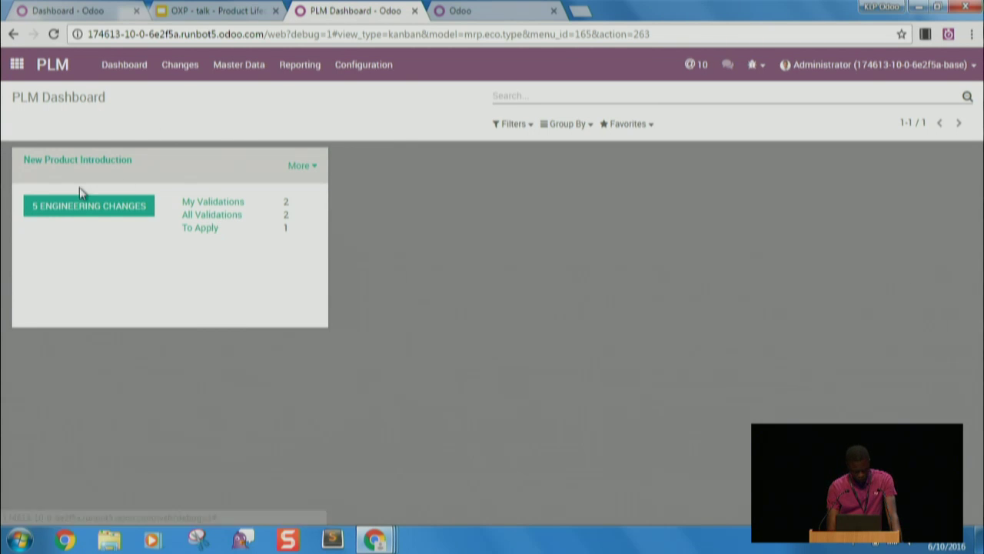
pyautogui.click(302, 166)
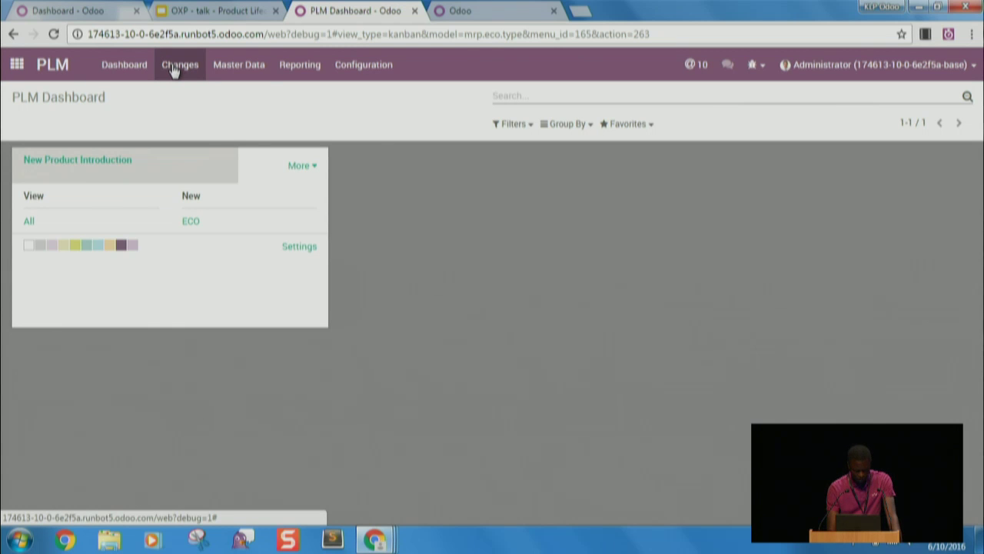
pyautogui.click(225, 69)
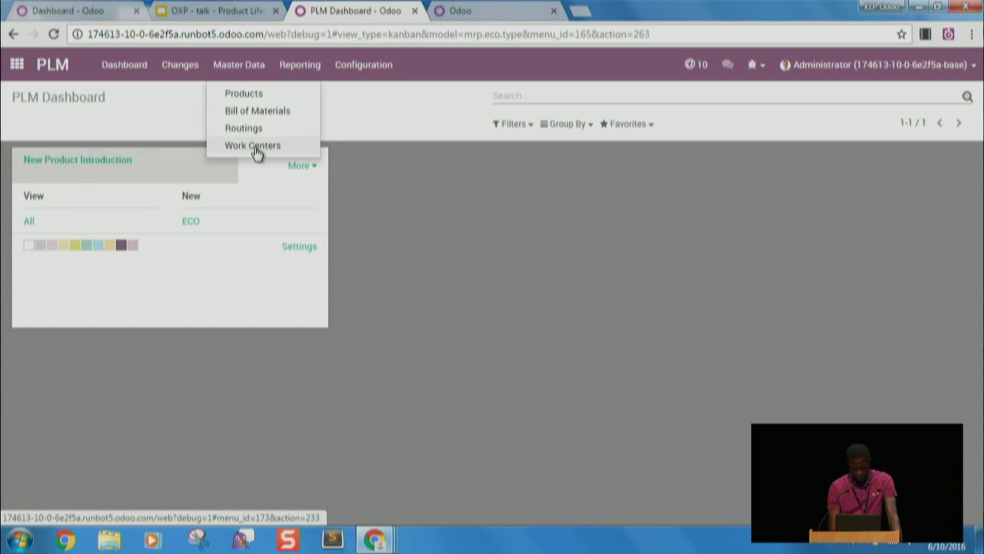
pyautogui.moveTo(305, 70)
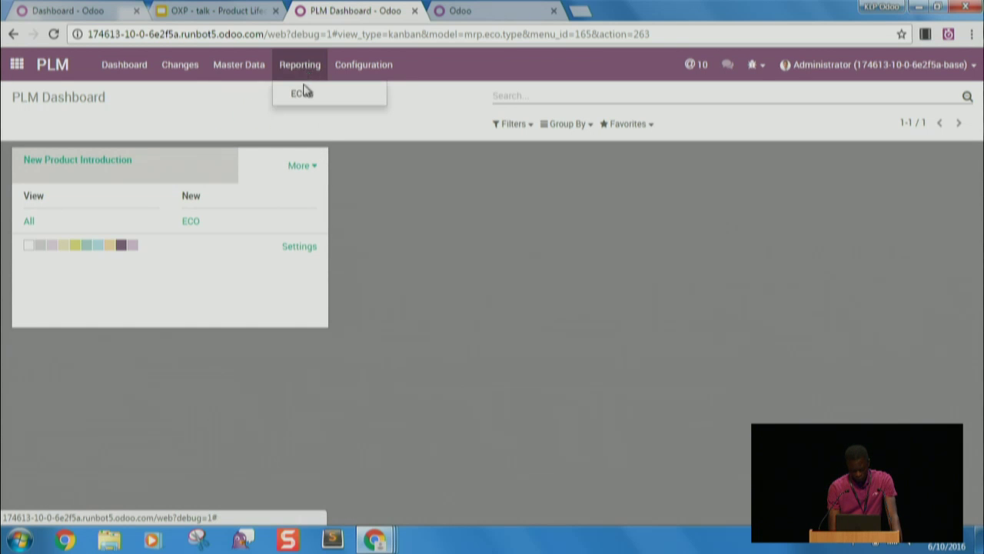
pyautogui.click(305, 96)
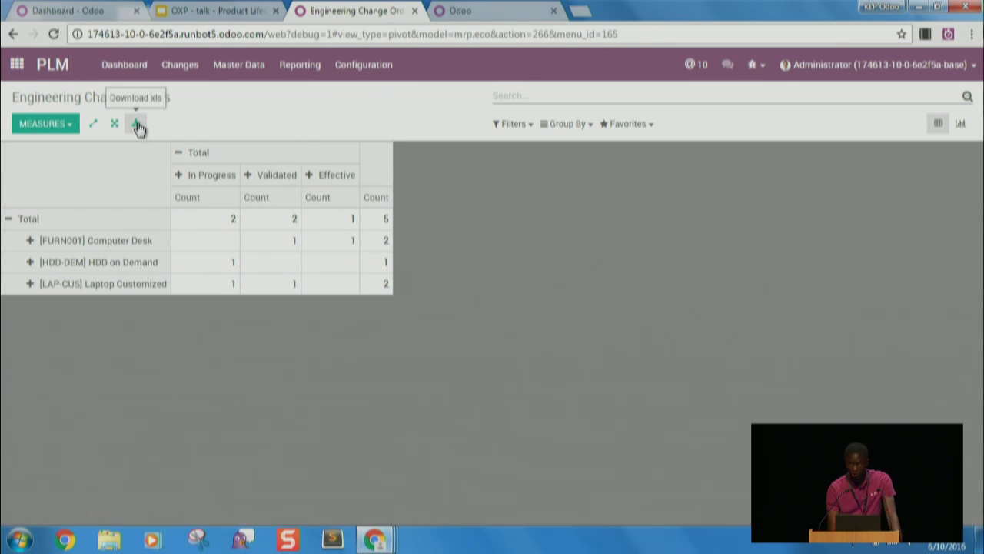
# Collapse the report's Total row, check its measures, then open the ECO Types configuration list
pyautogui.click(16, 221)
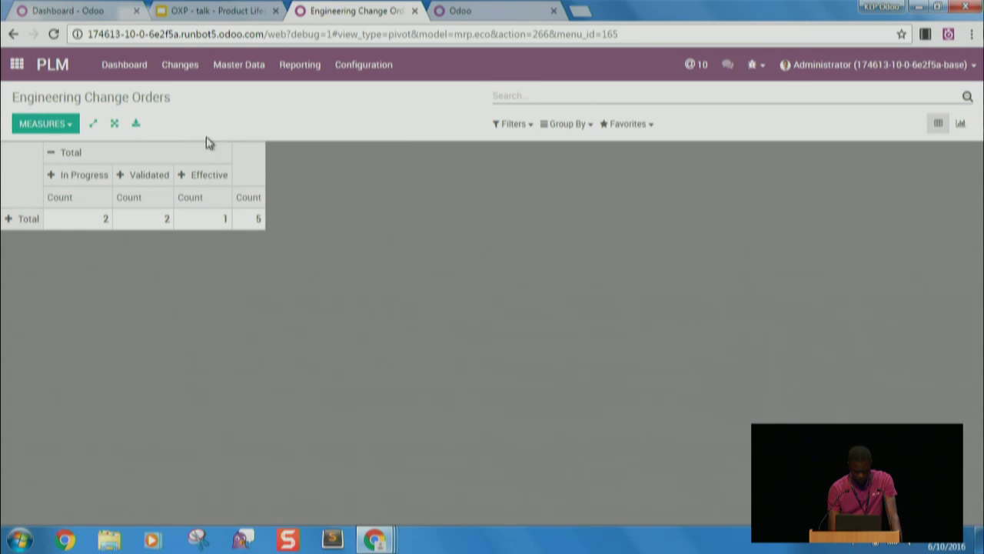
pyautogui.click(61, 125)
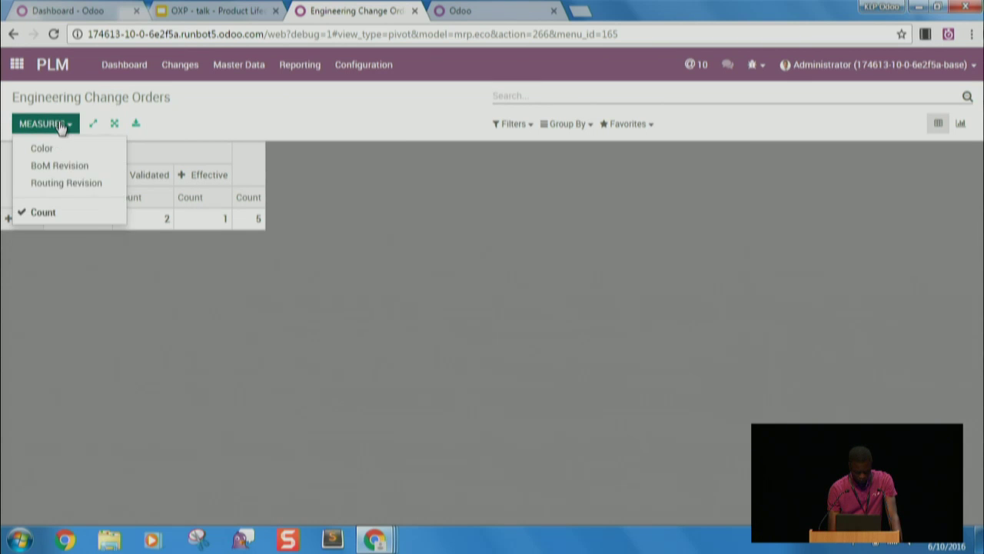
pyautogui.click(377, 64)
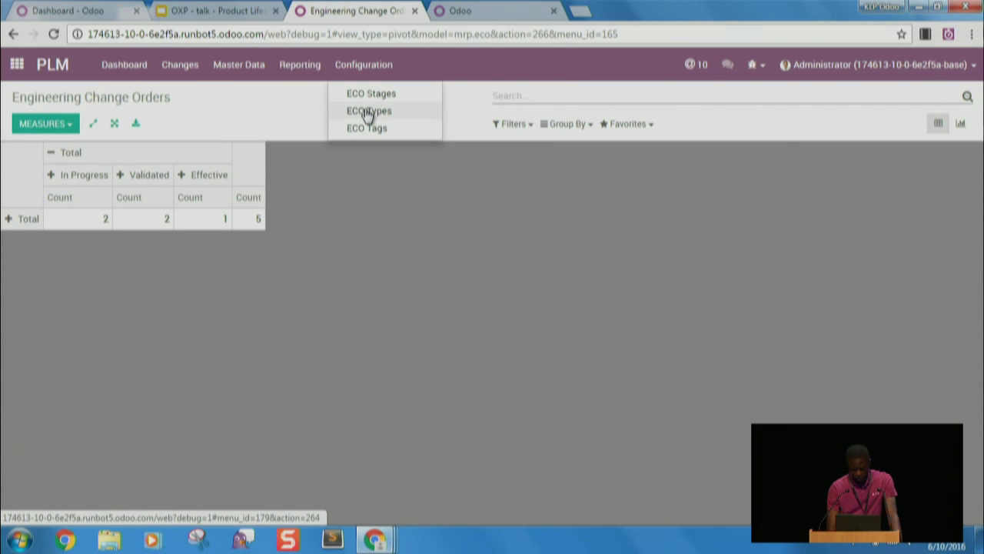
pyautogui.click(368, 113)
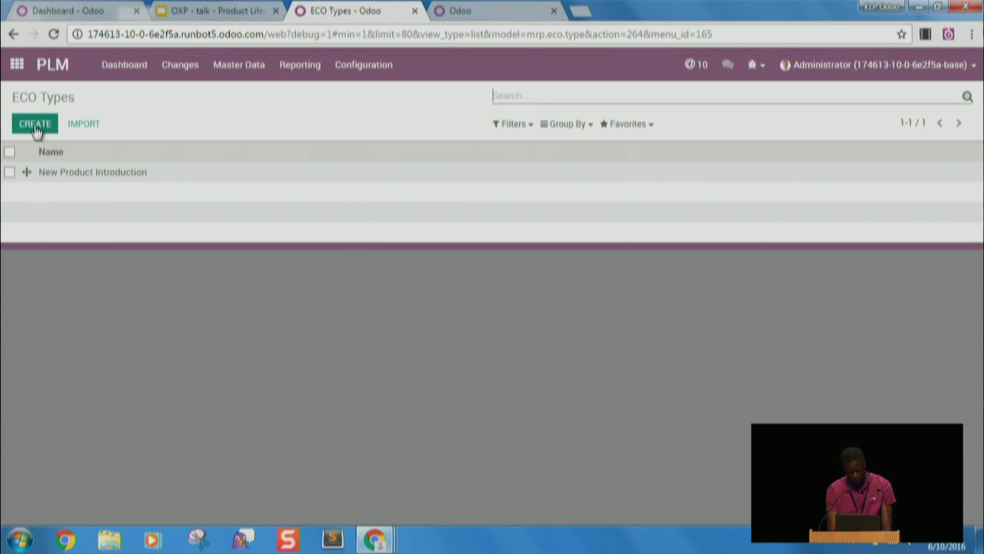
# Create an ECO type named 'Refactoring' and confirm its card on the PLM dashboard
pyautogui.click(124, 67)
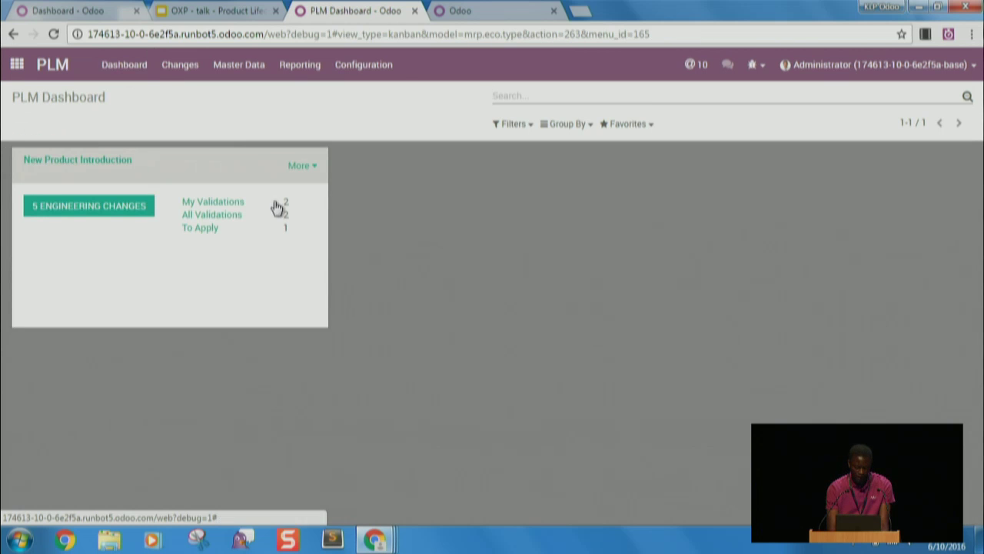
pyautogui.click(352, 66)
pyautogui.click(357, 113)
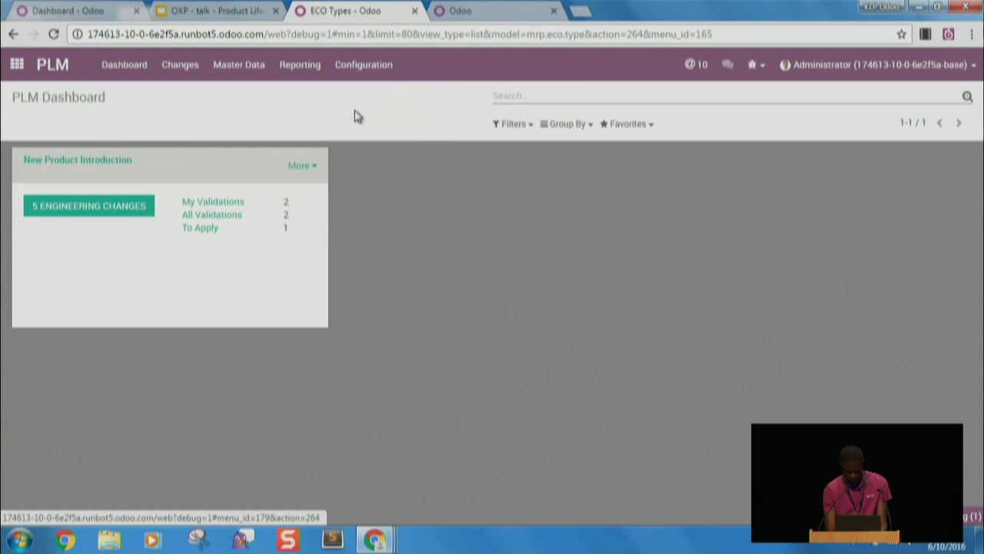
pyautogui.click(37, 125)
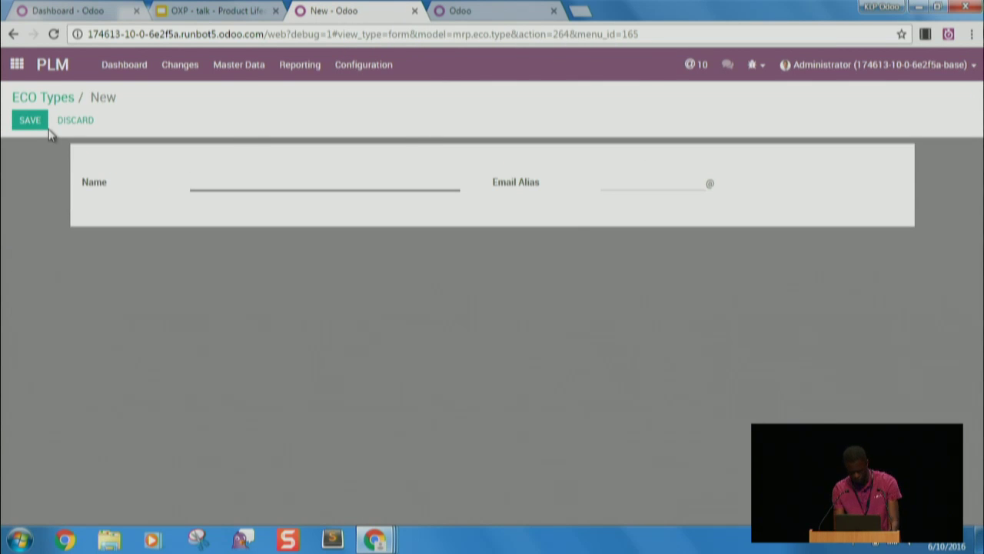
pyautogui.write('Refactoring')
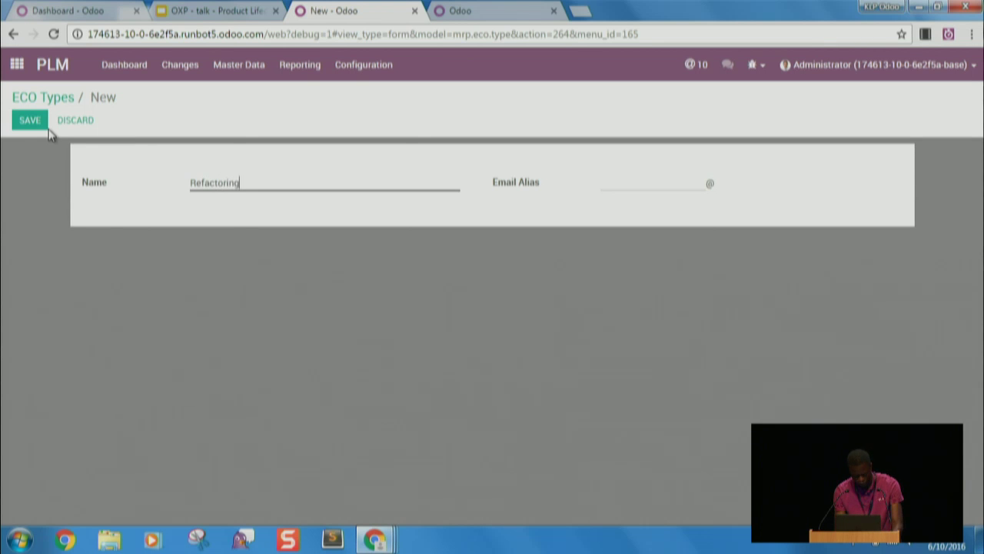
pyautogui.click(29, 120)
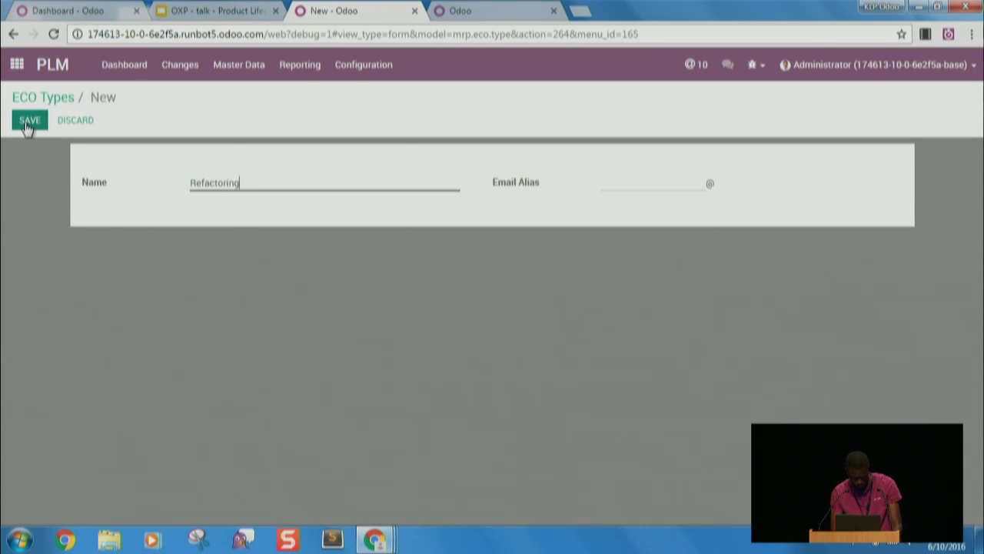
pyautogui.click(131, 68)
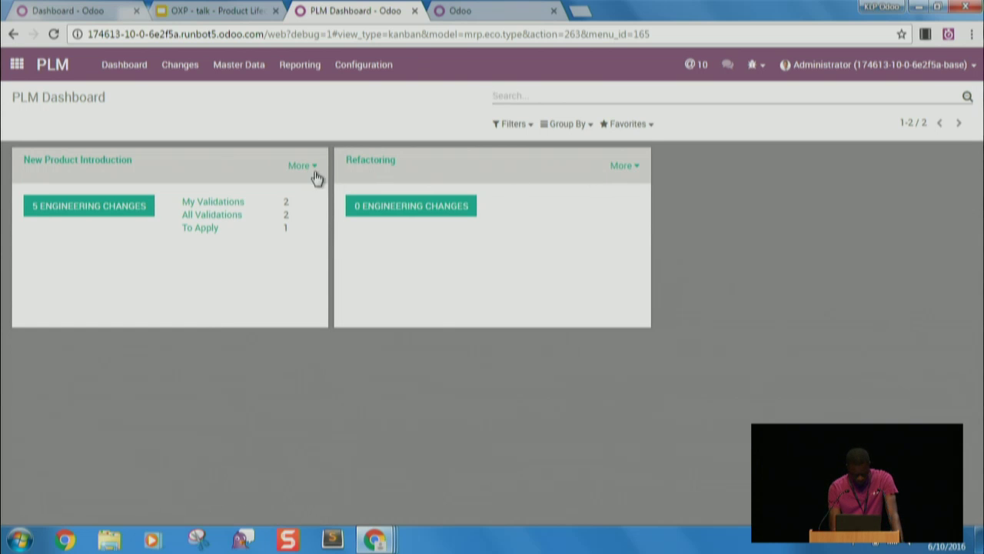
pyautogui.click(366, 69)
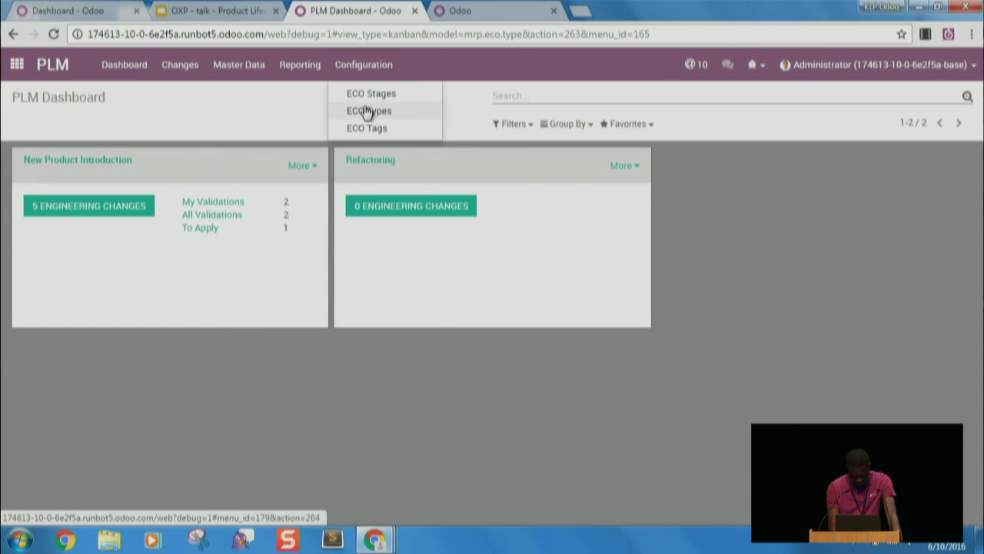
pyautogui.click(386, 98)
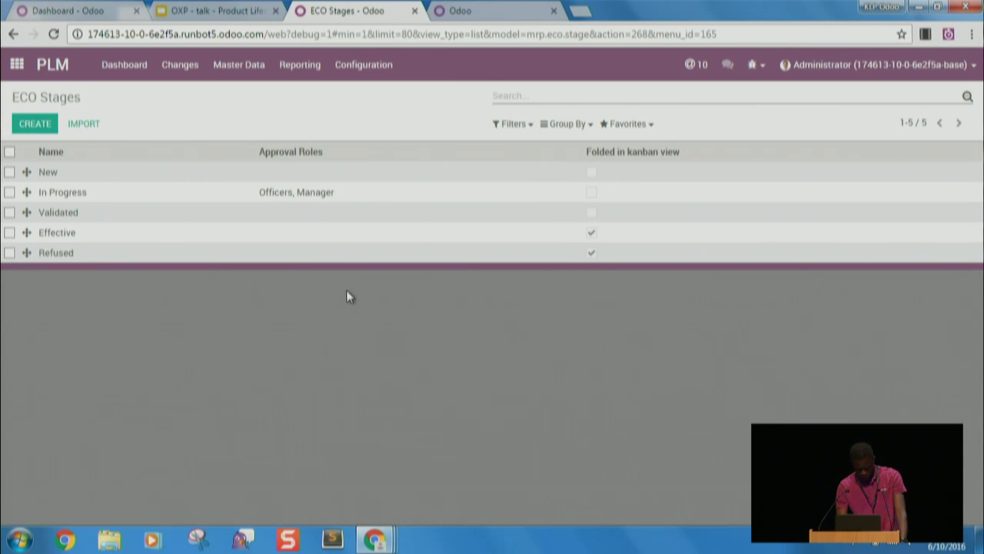
pyautogui.click(98, 177)
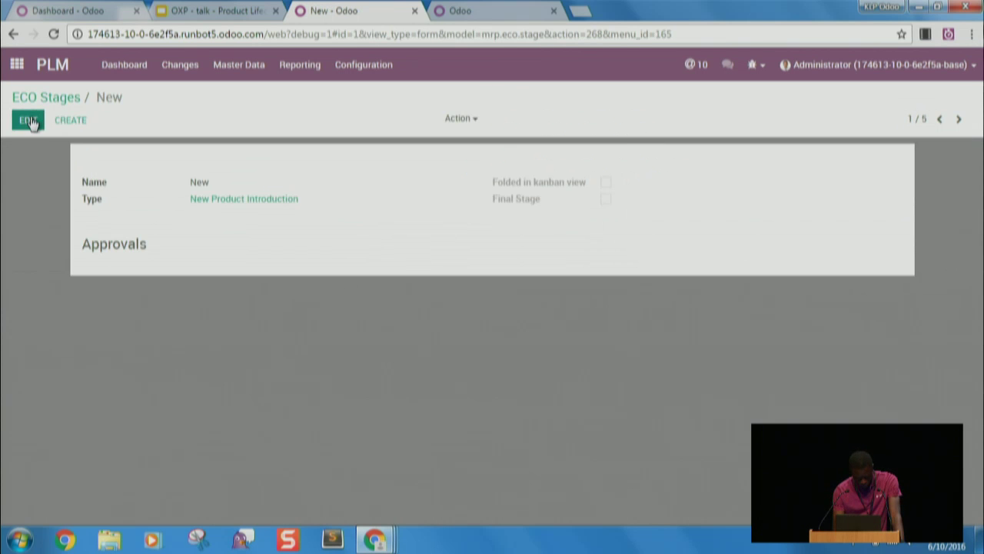
pyautogui.click(29, 121)
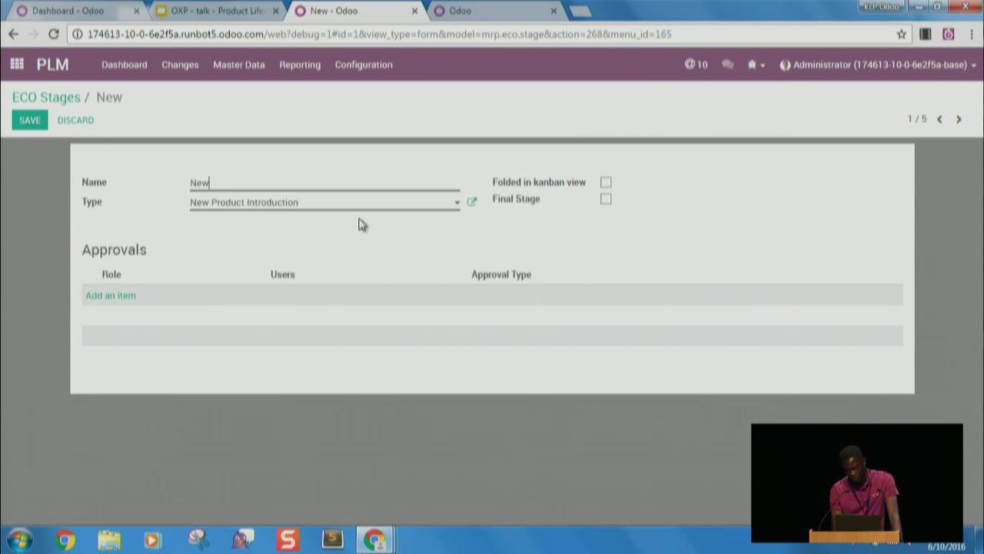
pyautogui.click(122, 67)
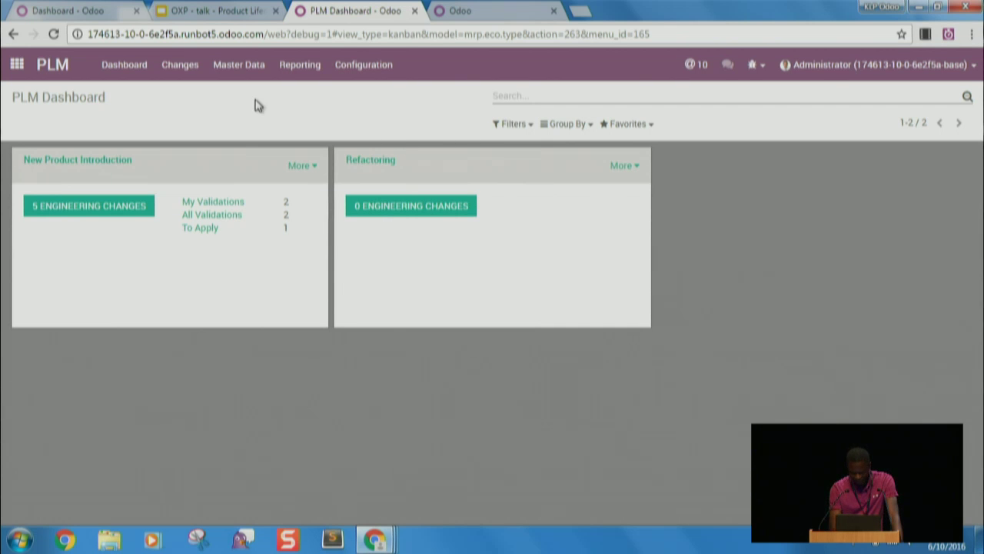
# Open the In Progress ECO stage from Configuration > Stages for editing
pyautogui.click(363, 66)
pyautogui.click(363, 66)
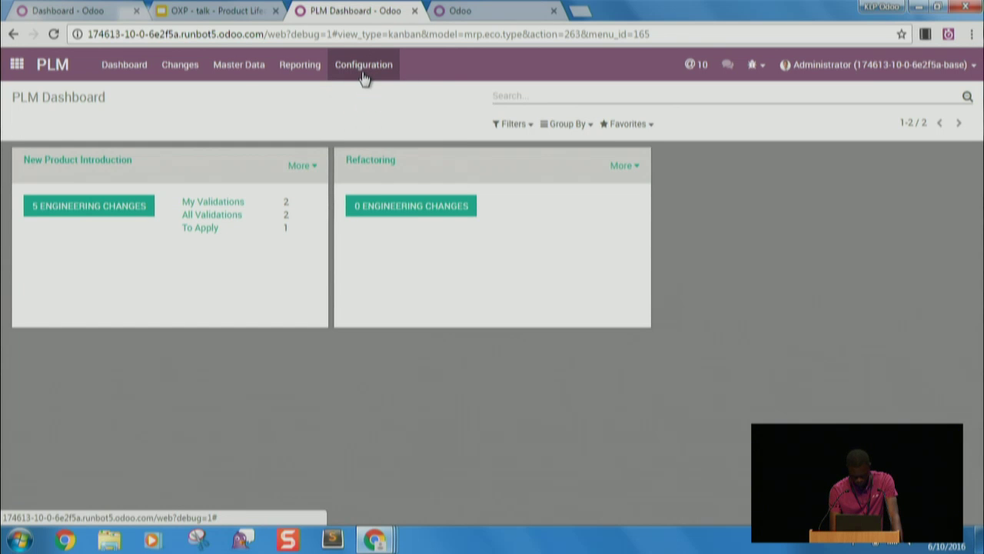
pyautogui.click(363, 67)
pyautogui.click(364, 95)
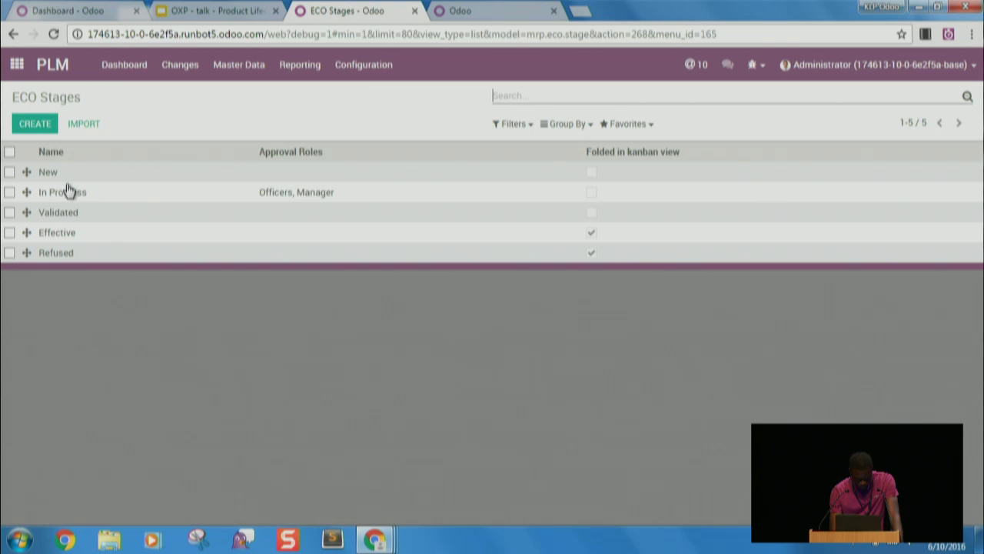
pyautogui.click(64, 193)
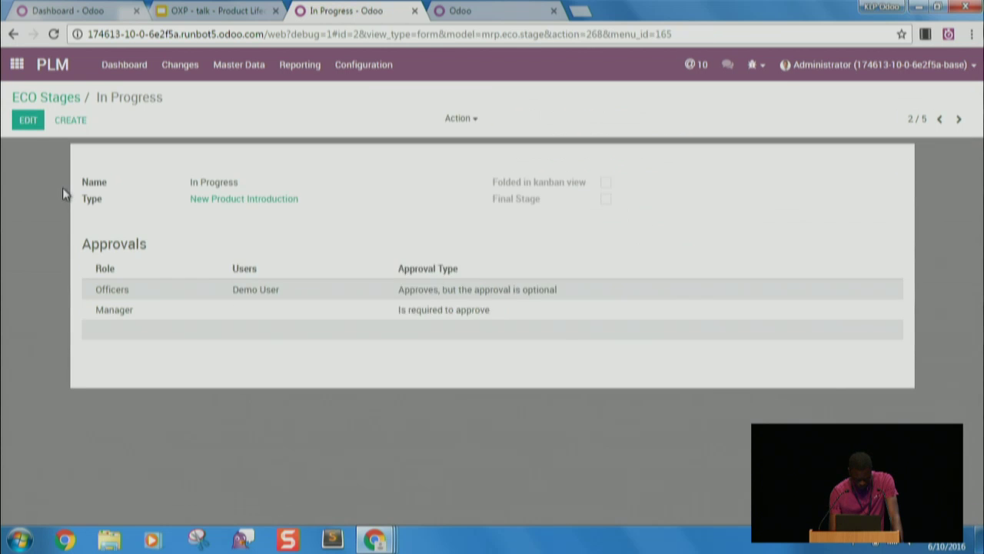
pyautogui.click(28, 120)
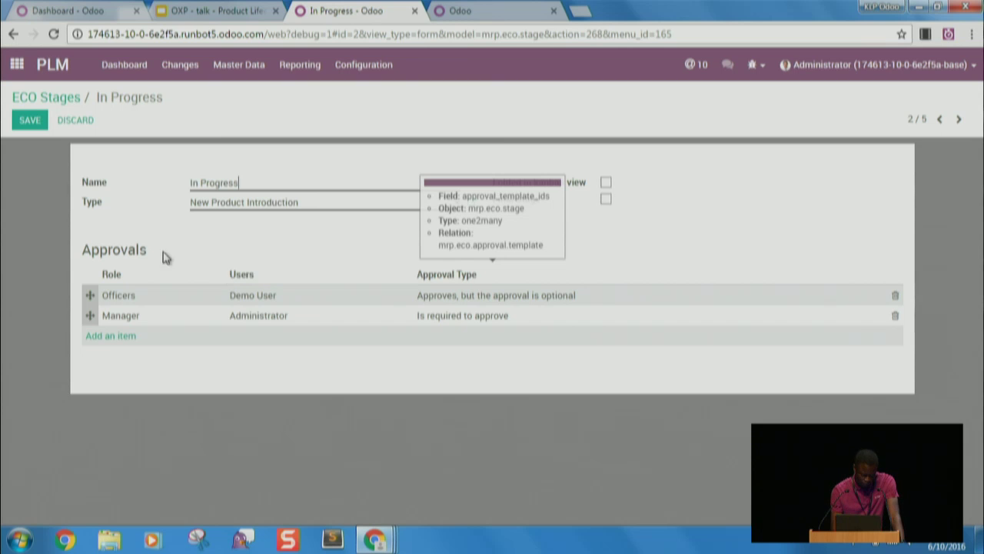
# Give In Progress an optional Officers approval and a required Manager approval by Administrator
pyautogui.click(314, 294)
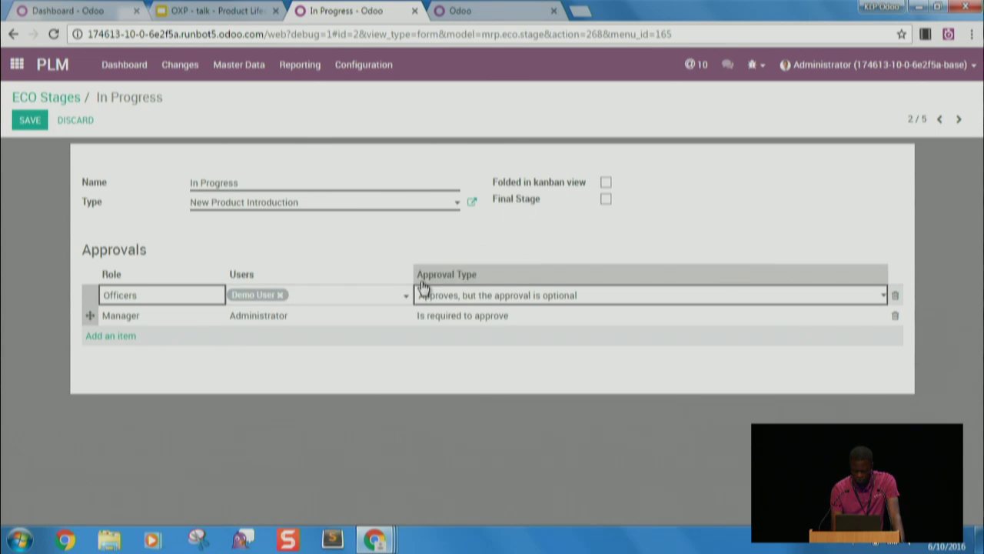
pyautogui.click(454, 306)
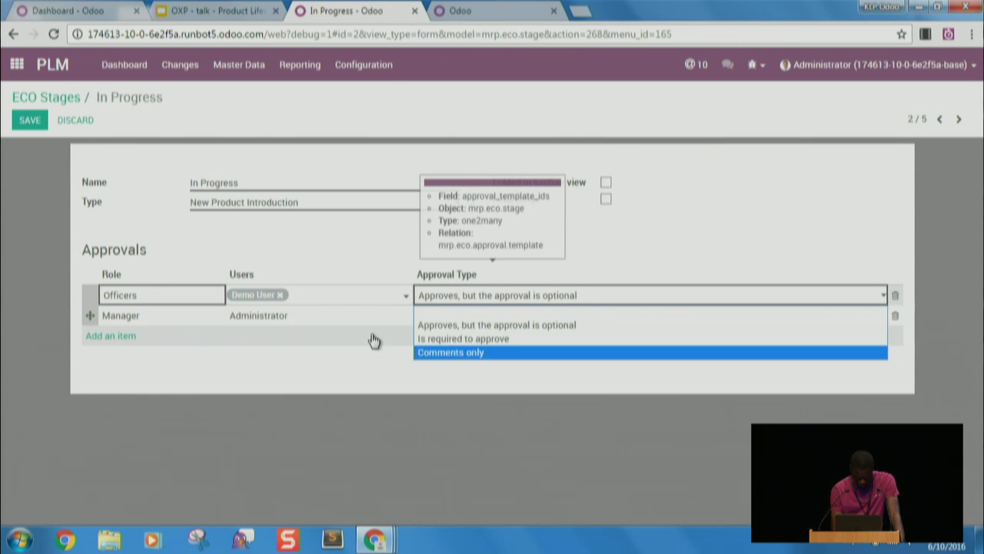
pyautogui.click(194, 323)
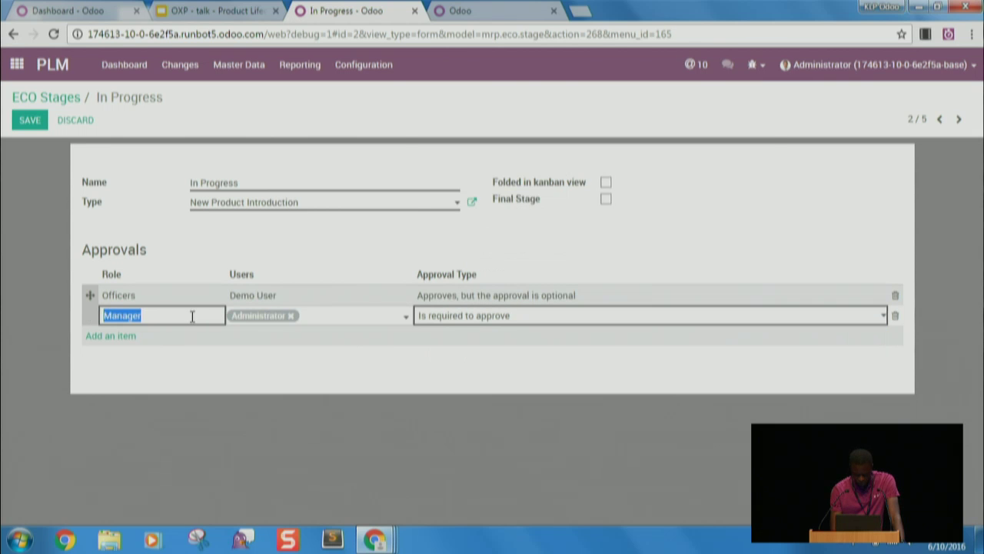
pyautogui.click(454, 321)
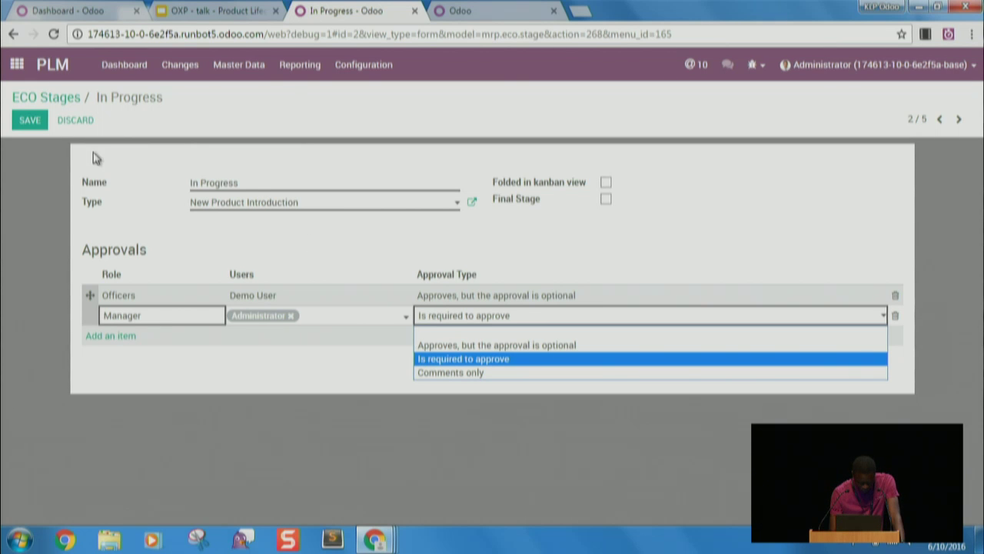
pyautogui.click(120, 66)
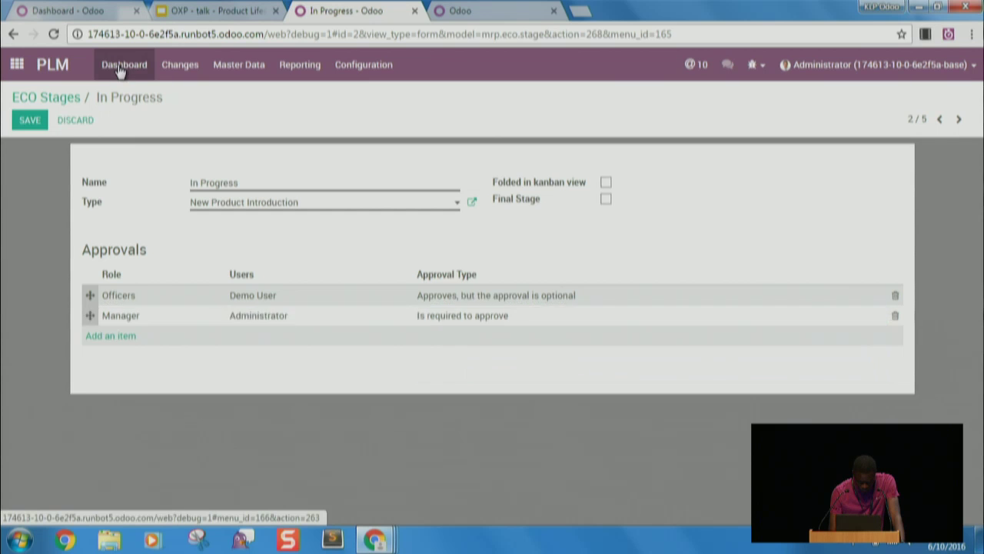
# Glance at the Bill of Materials list, then open New Product Introduction's 5 engineering changes
pyautogui.click(226, 69)
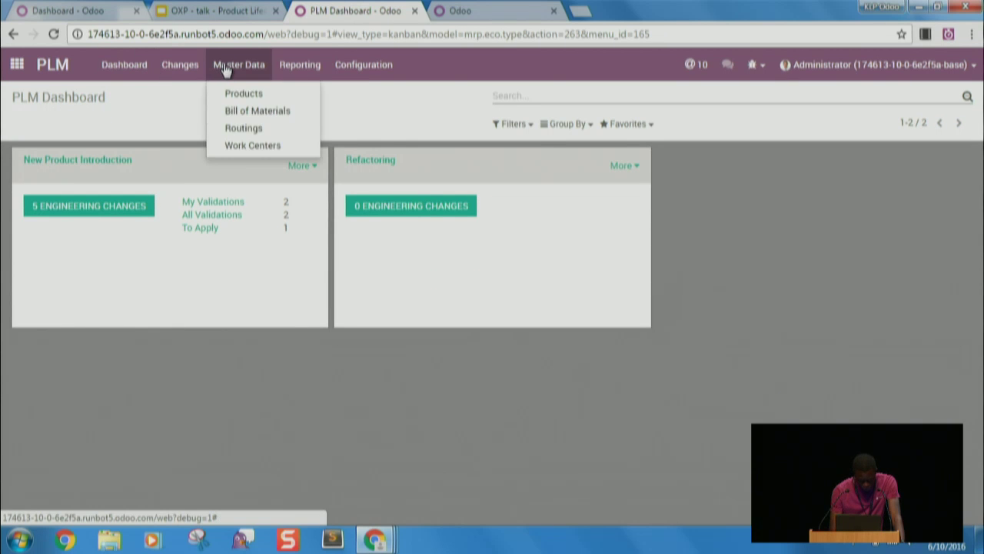
pyautogui.click(262, 114)
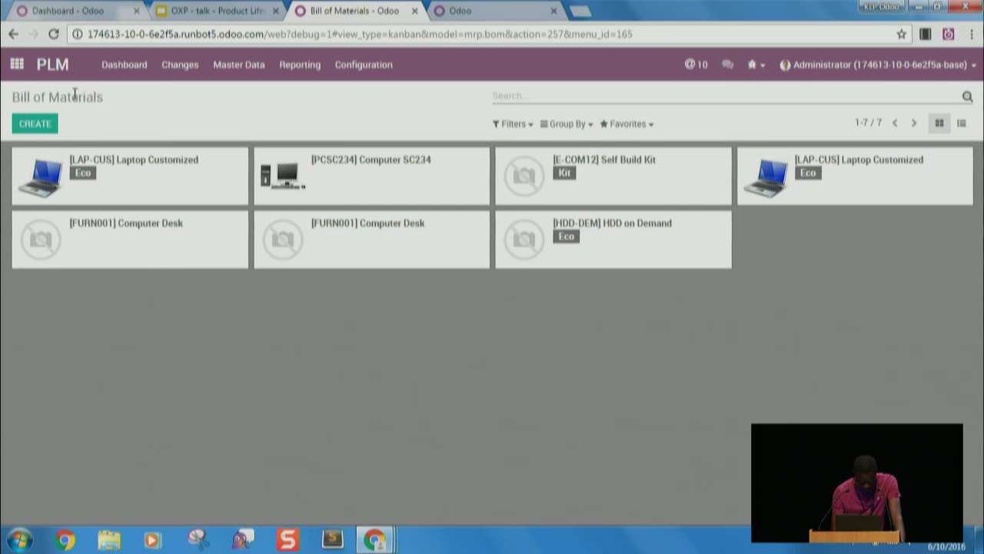
pyautogui.click(126, 66)
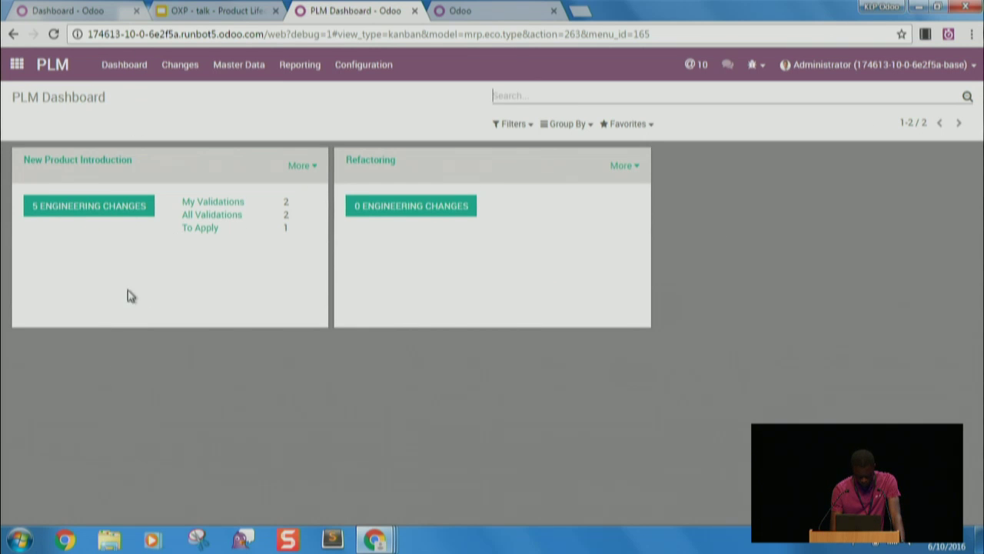
pyautogui.click(64, 207)
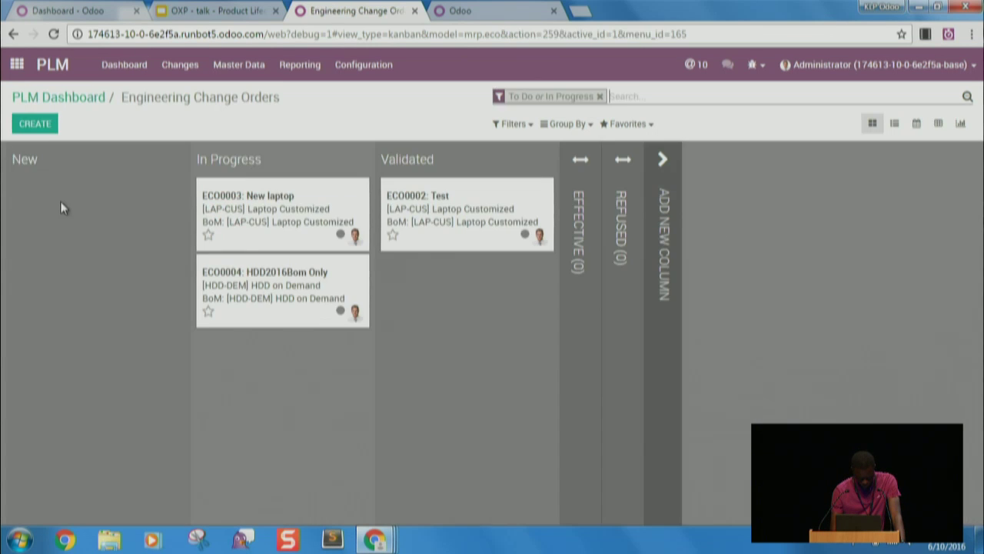
# Draft a new ECO 'New computer 2016' for [FURN001] Computer Desk, applying on Routing
pyautogui.click(35, 125)
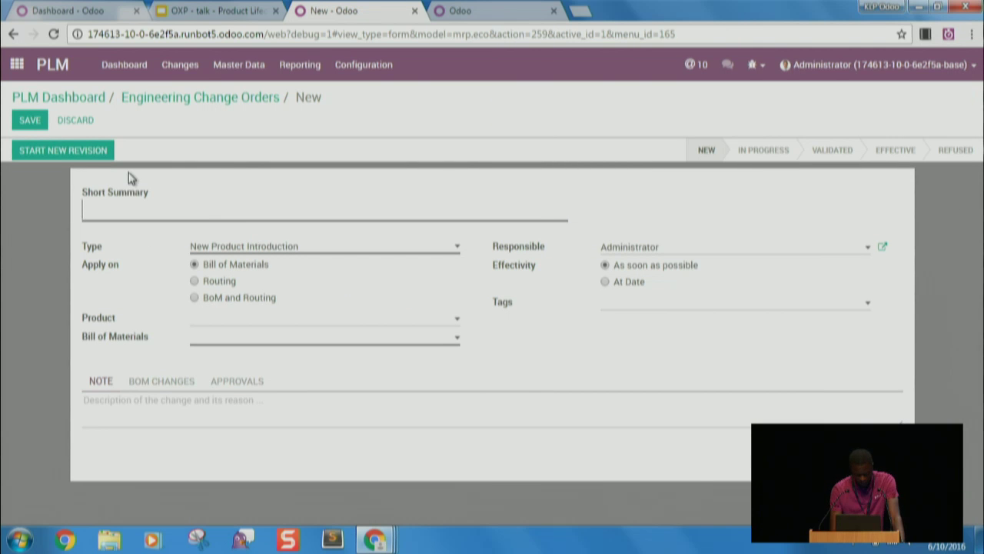
pyautogui.click(337, 317)
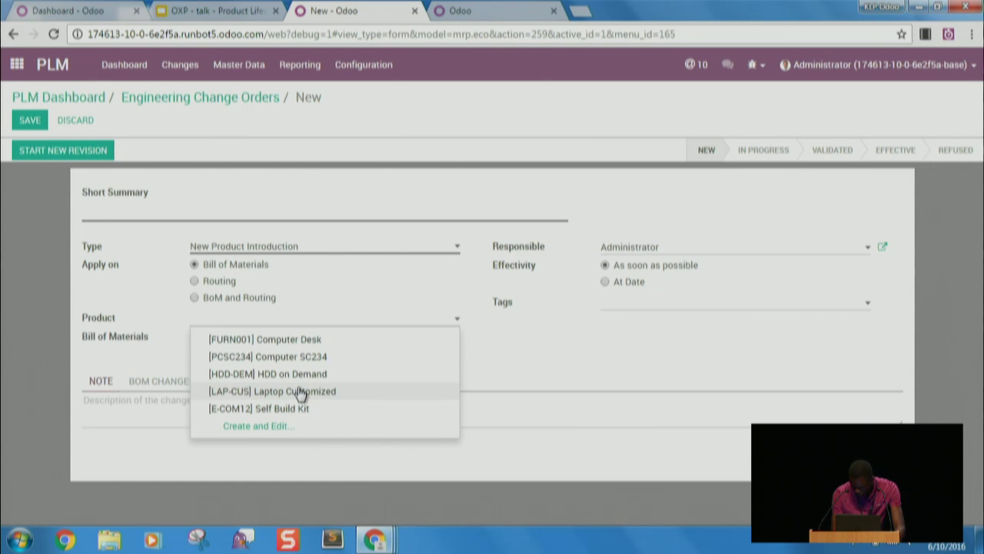
pyautogui.click(269, 343)
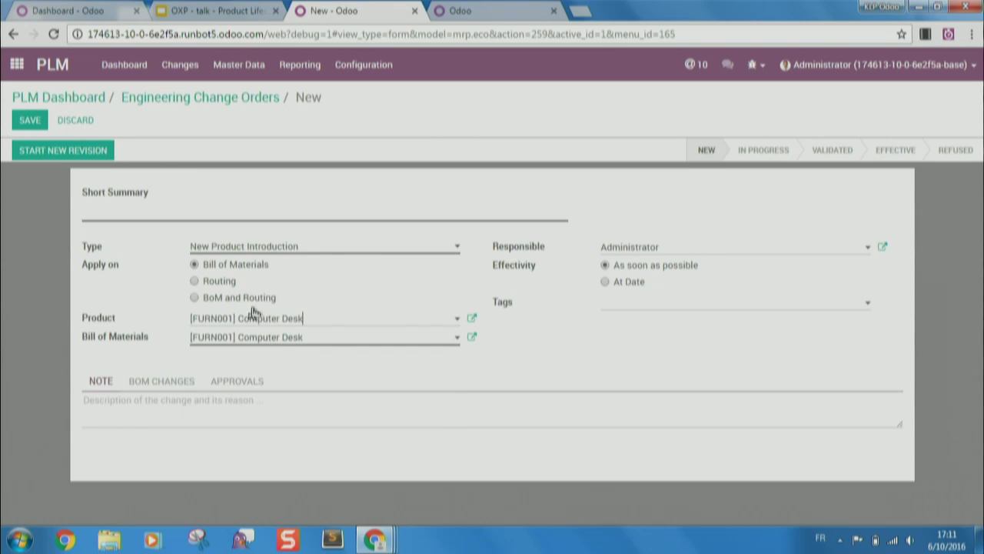
pyautogui.click(246, 209)
pyautogui.write('New compuer 2016')
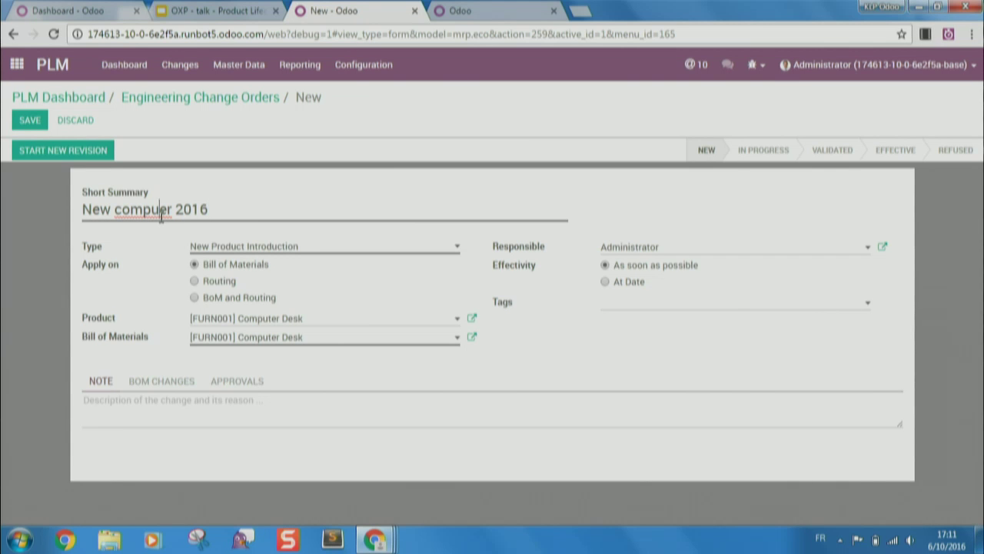
pyautogui.write('t')
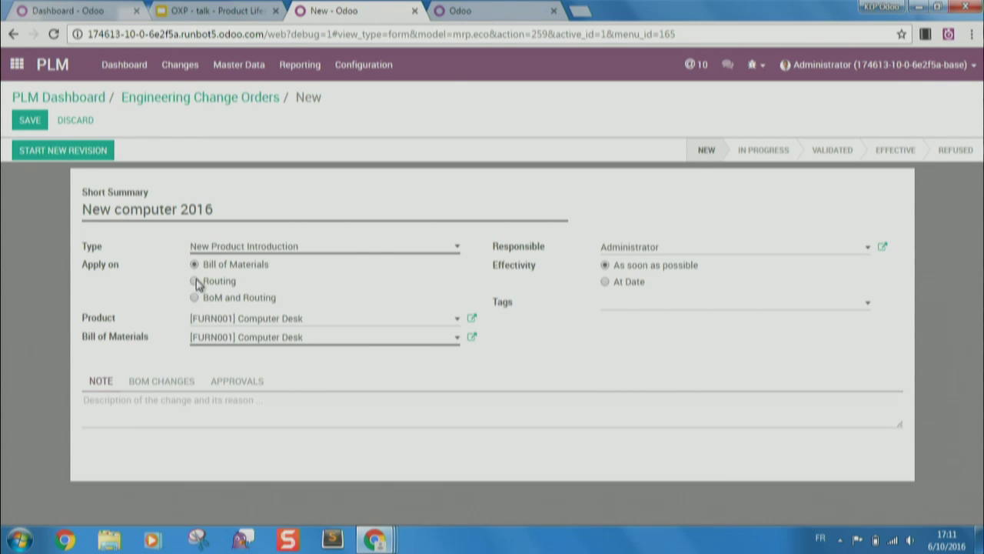
pyautogui.click(197, 283)
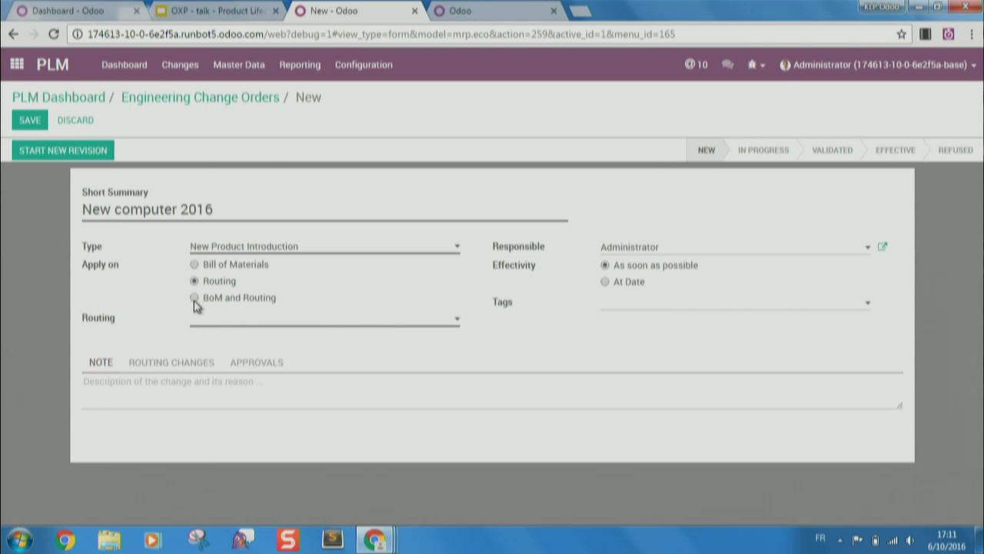
# Apply the change on BoM and Routing, keeping the [FURN001] Computer Desk bill of materials
pyautogui.click(195, 303)
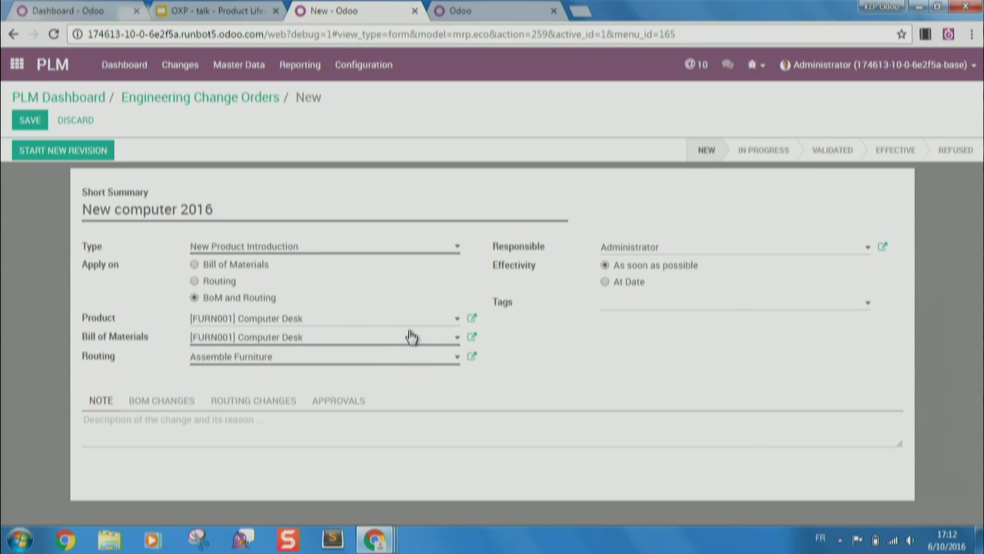
pyautogui.click(371, 341)
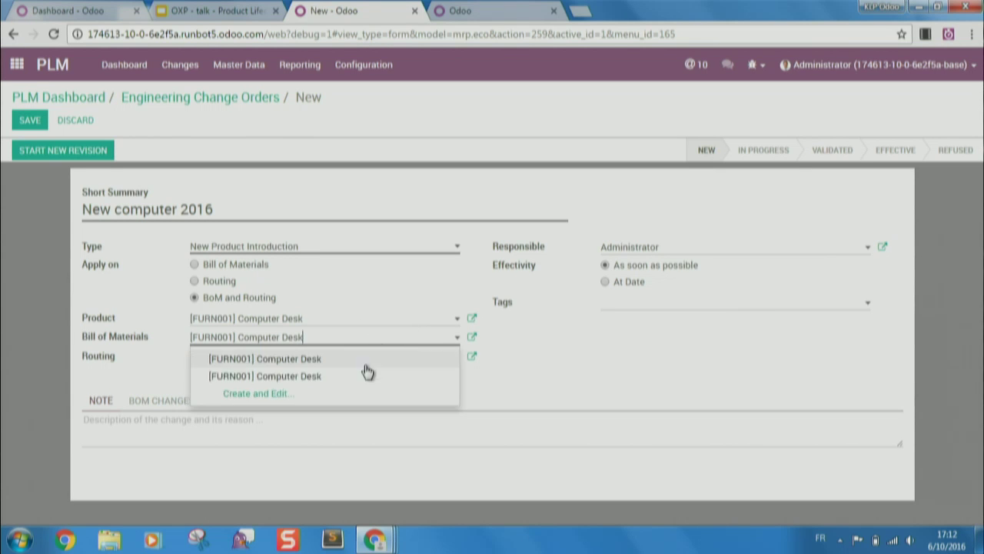
pyautogui.click(607, 342)
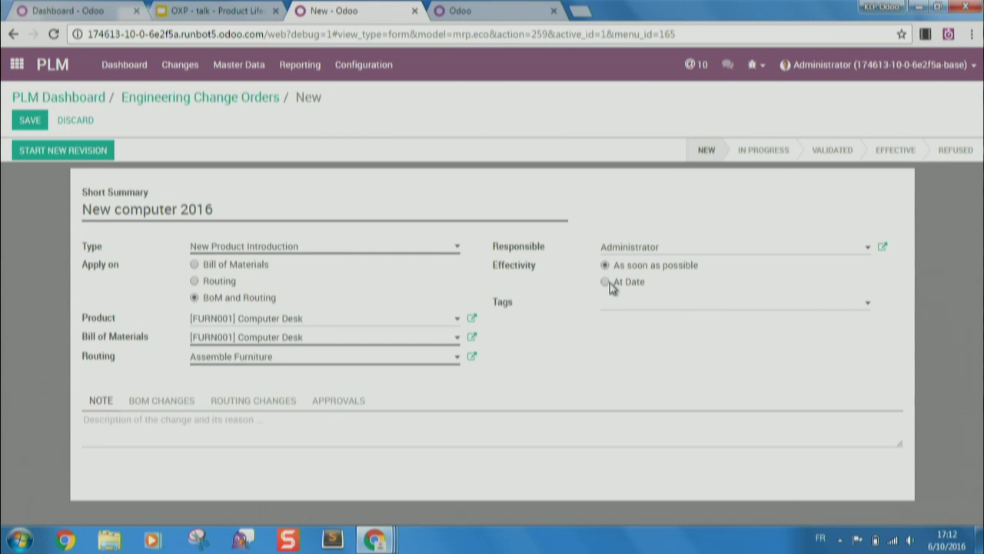
# Try an effectivity date of October 31, 2016, then revert to As soon as possible
pyautogui.click(607, 283)
pyautogui.click(635, 303)
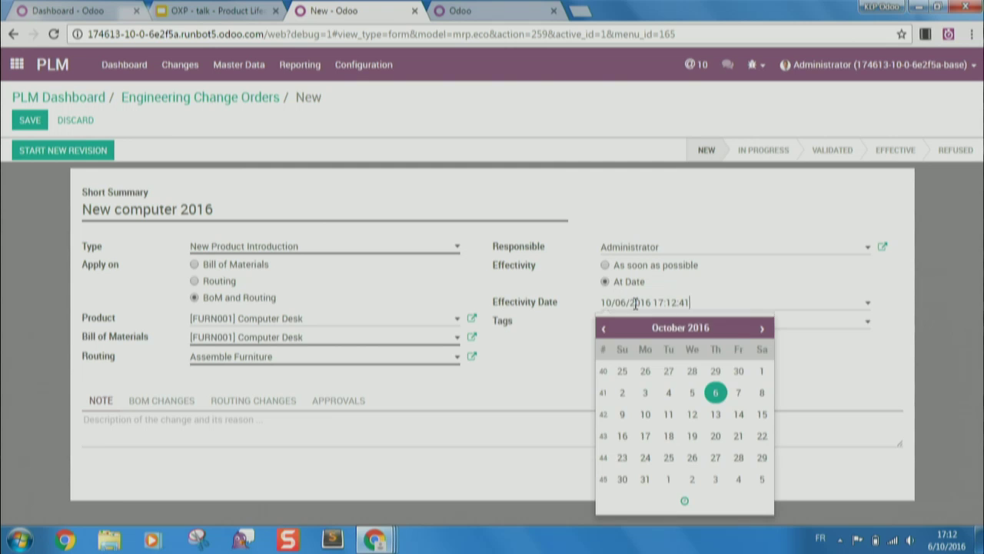
pyautogui.click(644, 480)
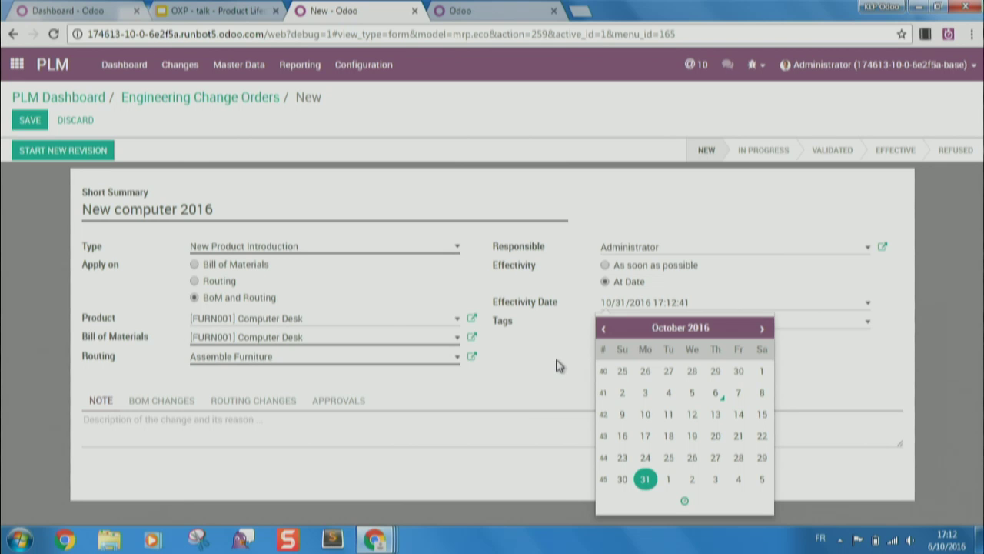
pyautogui.click(620, 329)
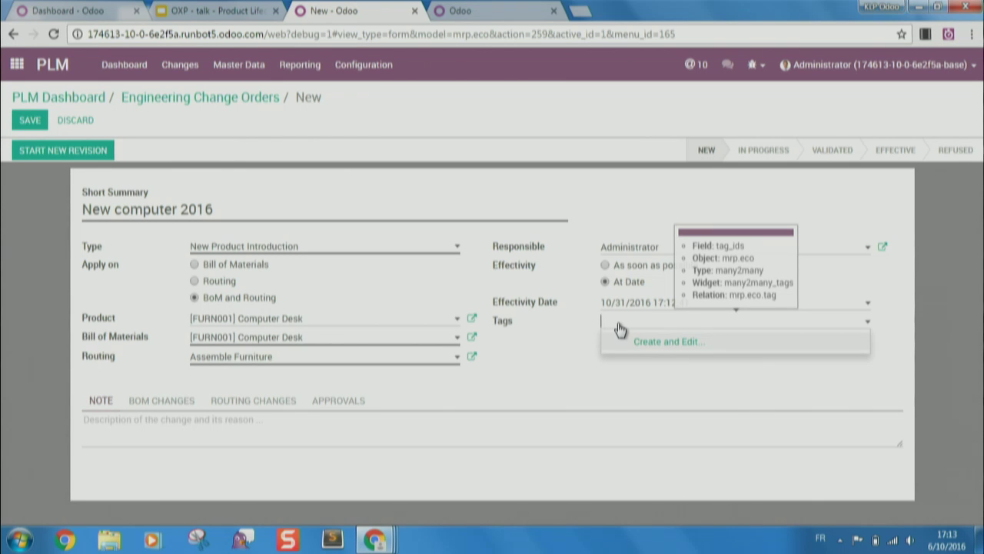
pyautogui.click(605, 265)
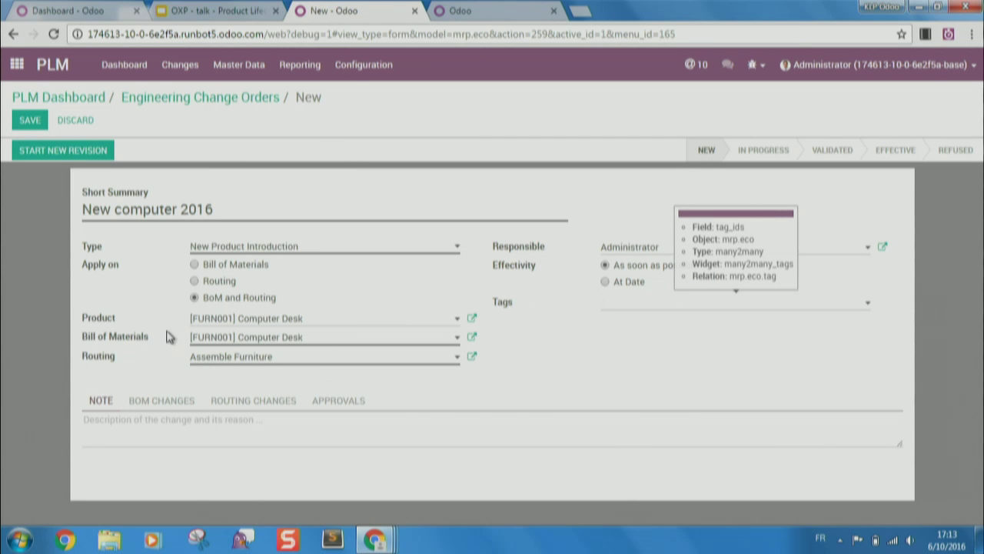
# Add the note 'Note' and save the change order as ECO0006
pyautogui.click(146, 436)
pyautogui.write('Notes')
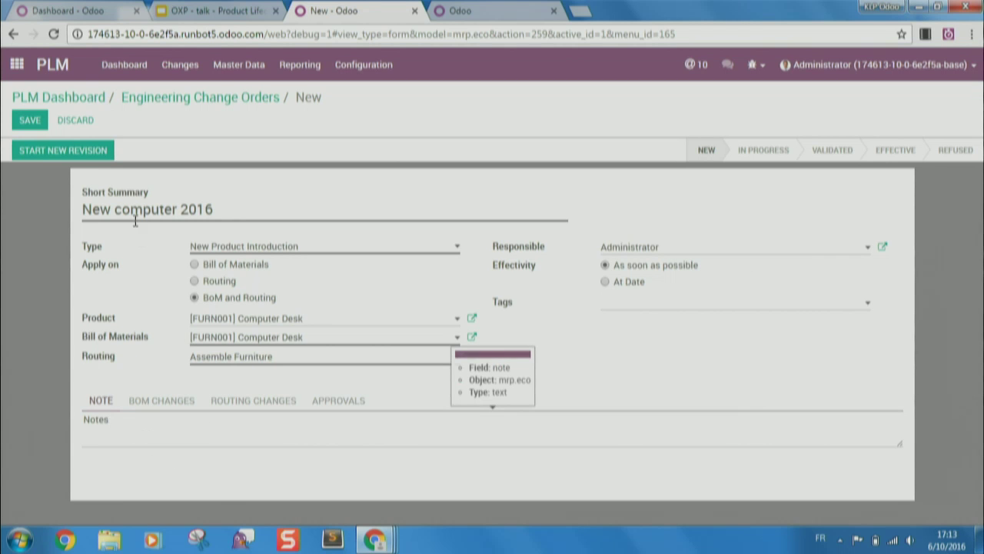
pyautogui.click(29, 119)
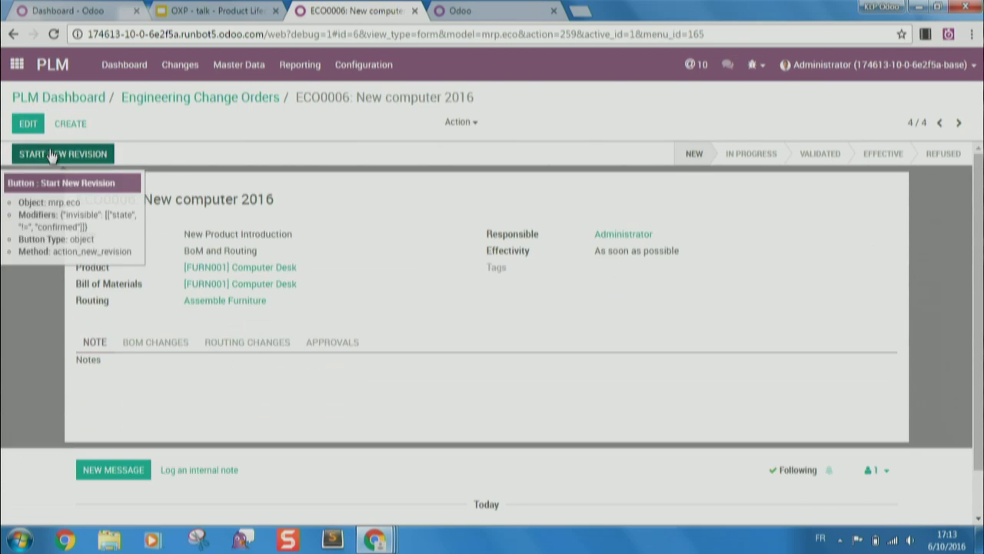
# Start a new BoM and routing revision and open the revised Computer Desk BoM for editing
pyautogui.click(48, 154)
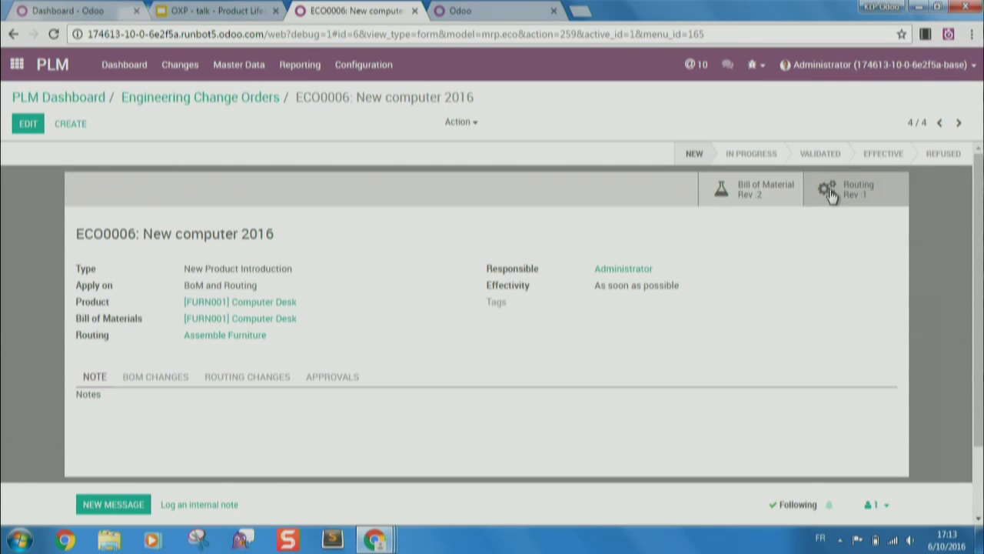
pyautogui.click(772, 192)
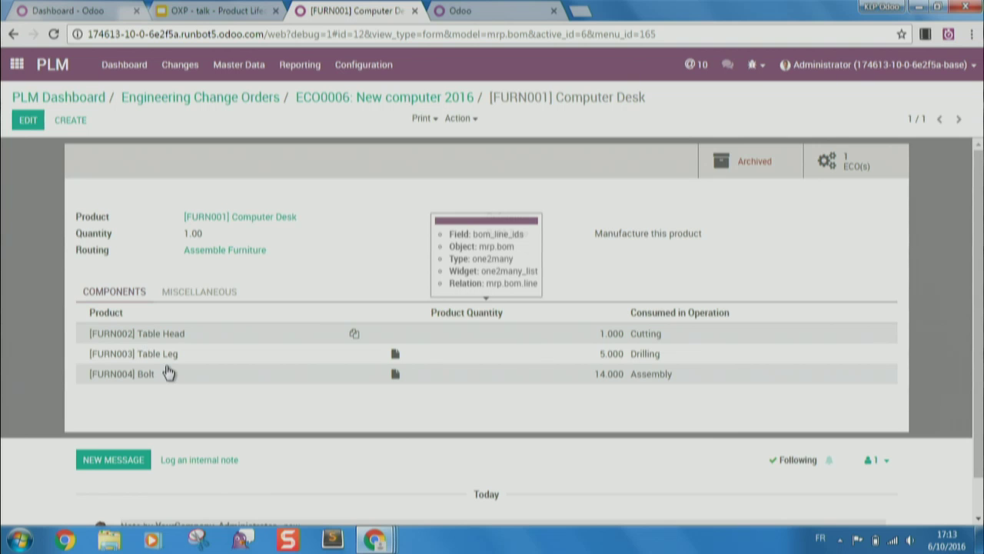
pyautogui.click(29, 123)
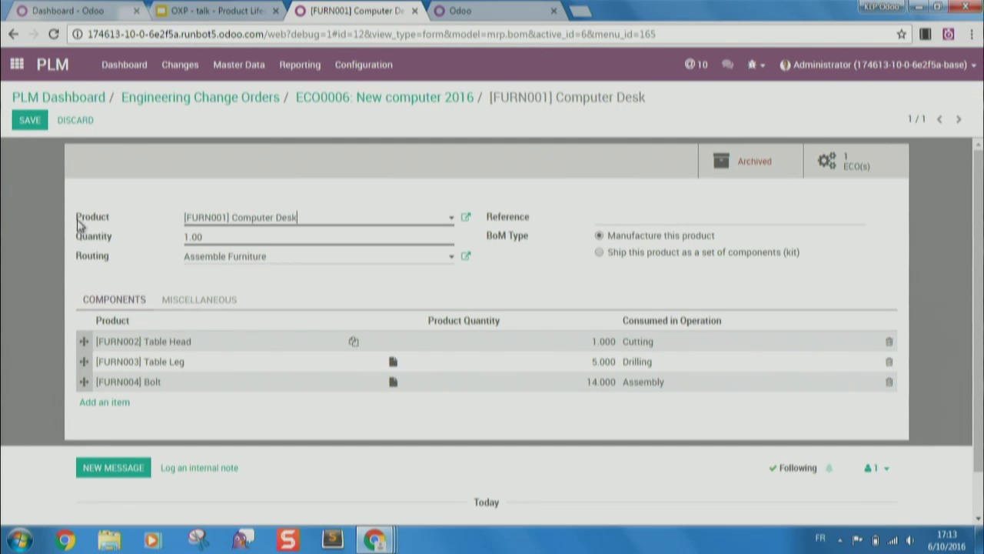
# Remove Table Head, set Table Leg quantity to 8, add [CONS_DEL02] Little server, and save
pyautogui.moveTo(77, 224)
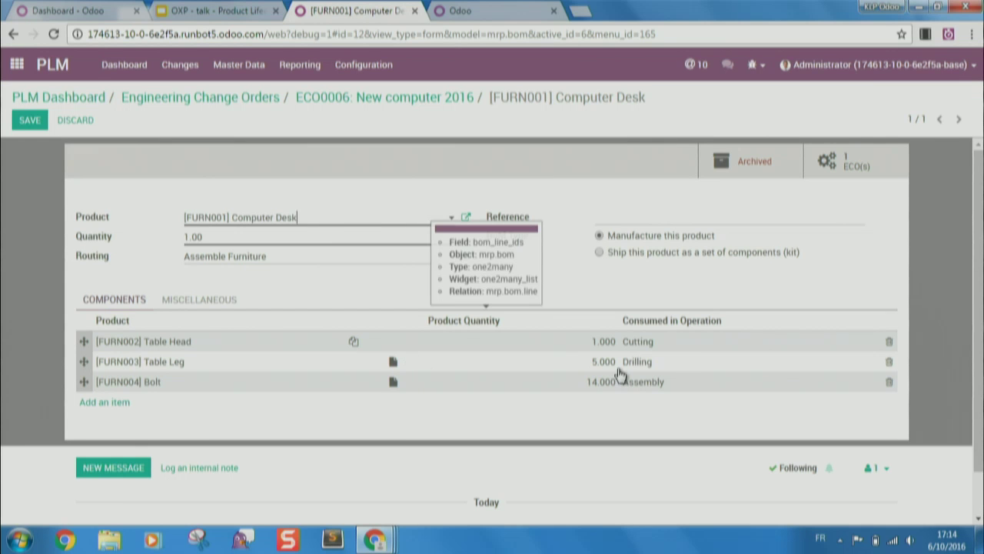
pyautogui.click(889, 342)
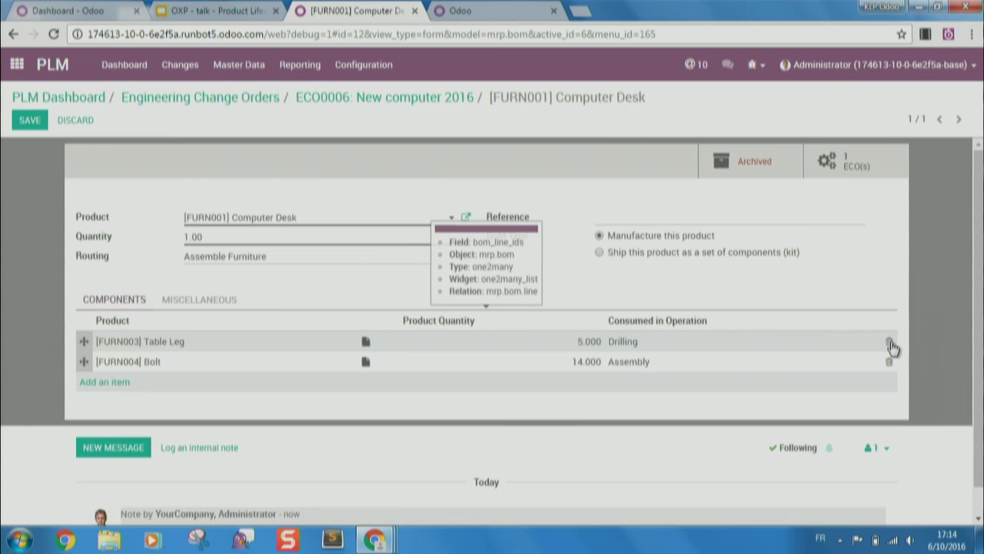
pyautogui.click(574, 342)
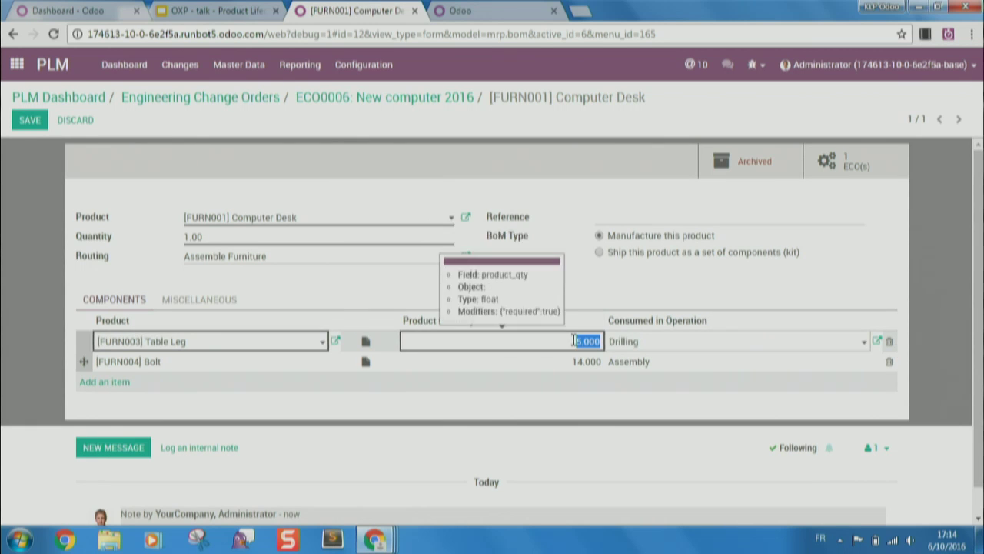
pyautogui.write('8')
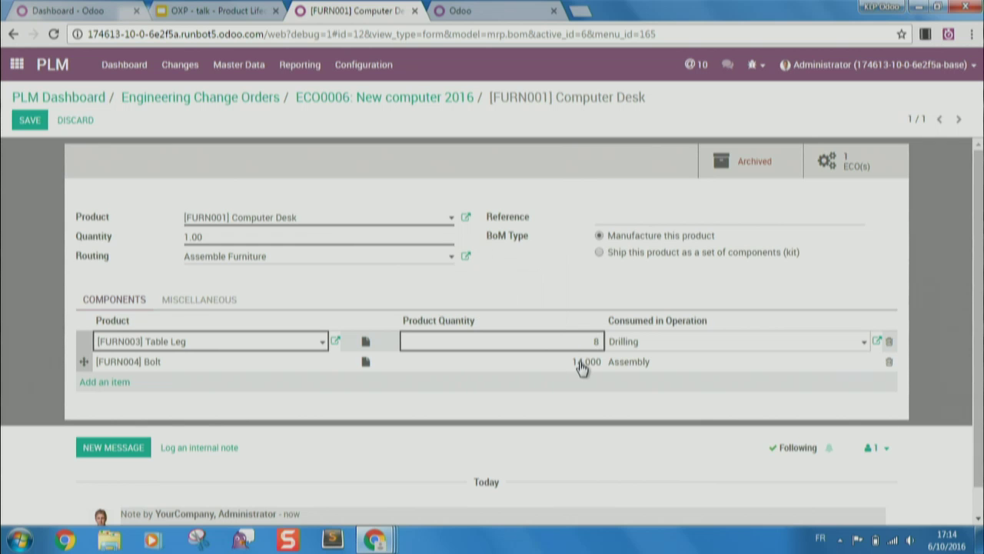
pyautogui.click(113, 390)
pyautogui.click(180, 381)
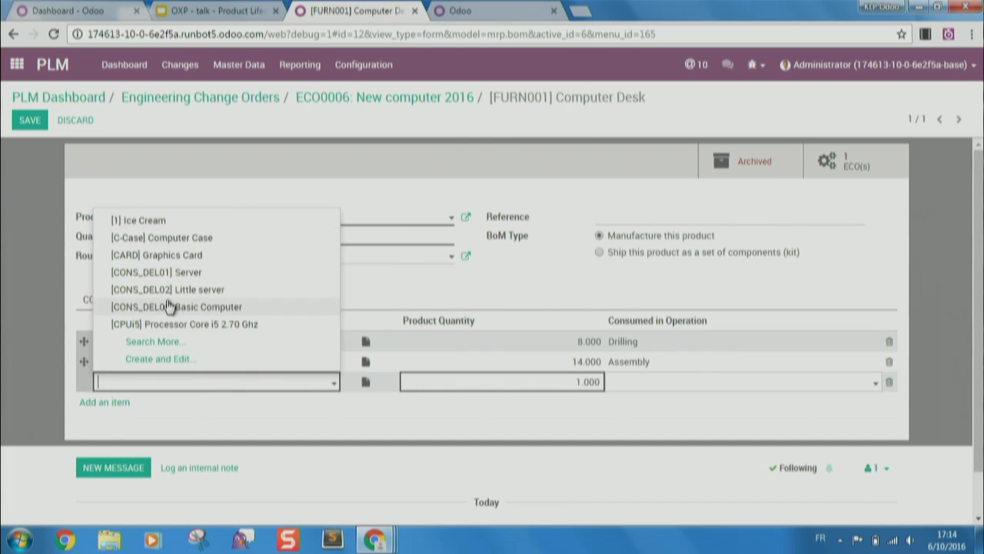
pyautogui.click(175, 289)
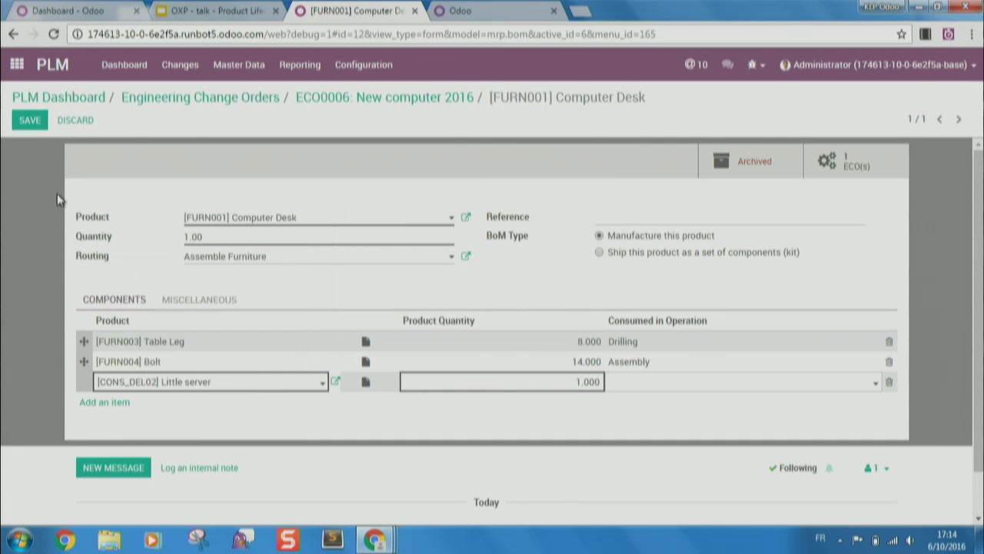
pyautogui.click(28, 125)
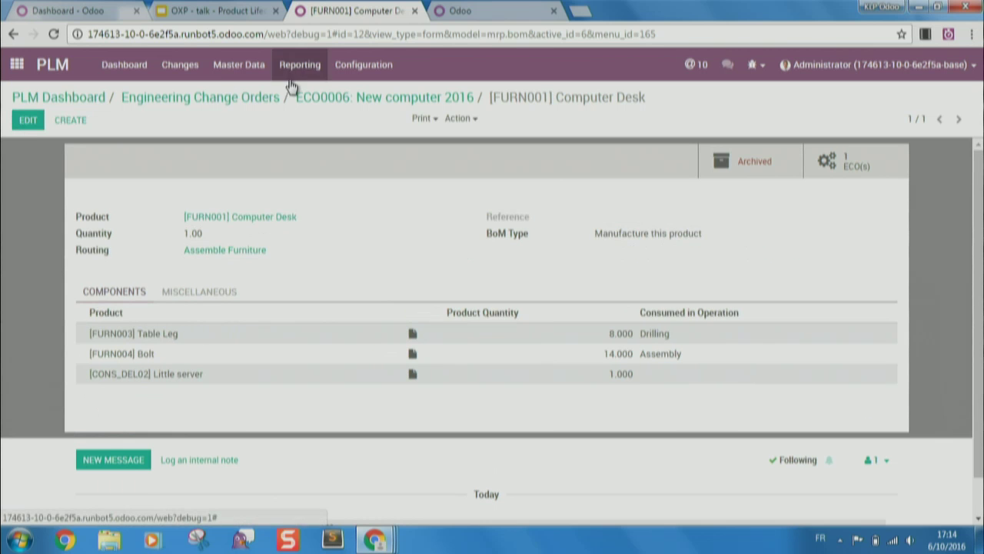
pyautogui.click(310, 103)
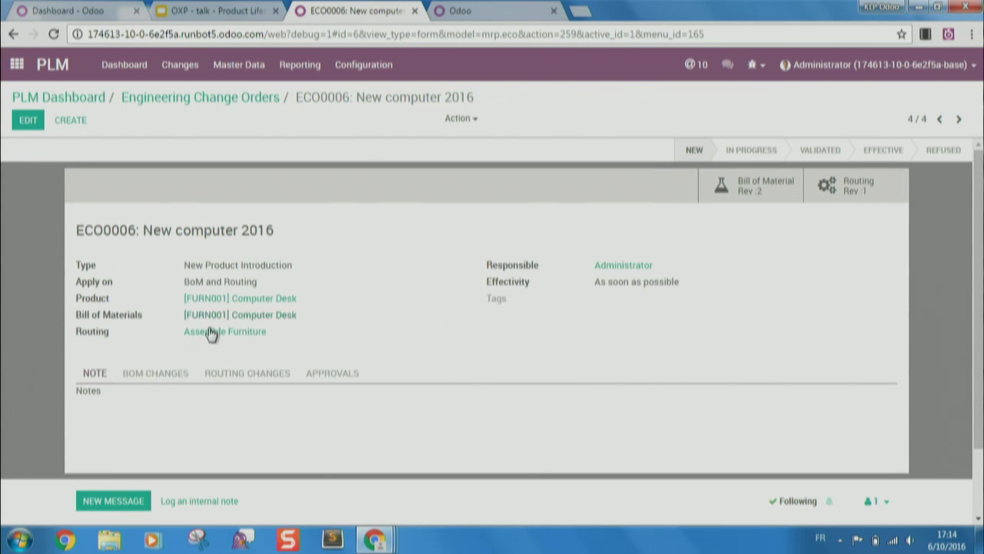
# Check the BoM changes (Table Leg +3, Little server added, Table Head removed), then open Rev 2
pyautogui.click(156, 376)
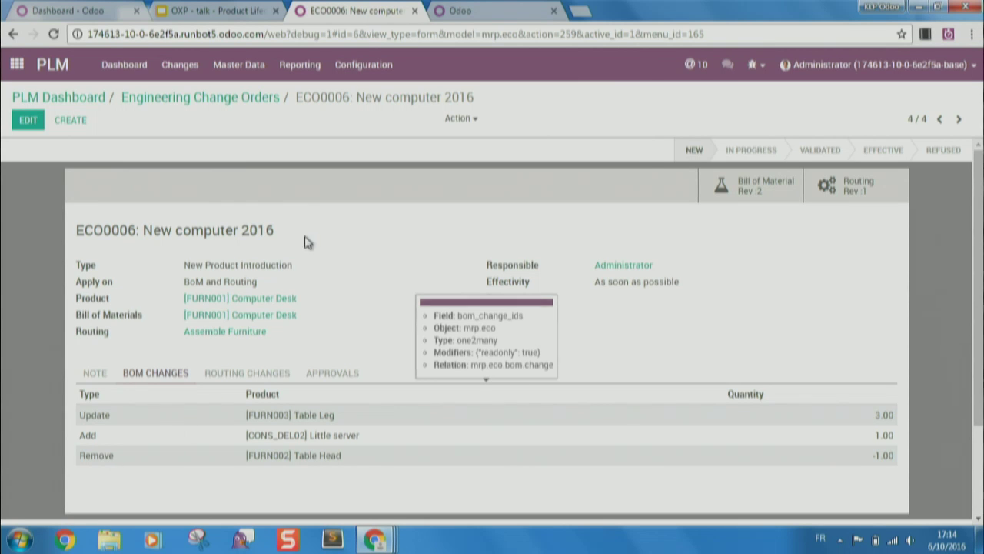
pyautogui.click(752, 196)
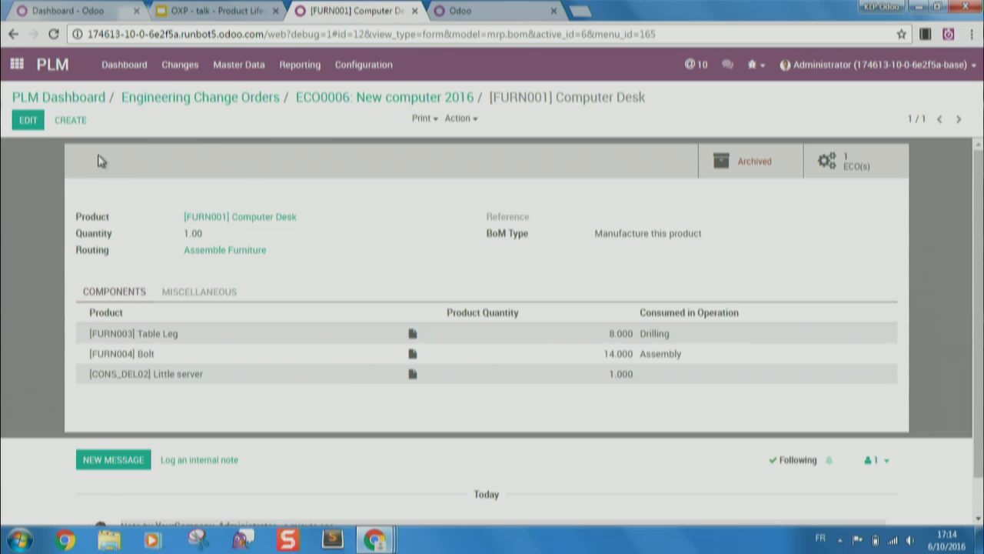
# Attach the Hardware project image to the Table Leg component as an attachment named 'Random'
pyautogui.click(28, 123)
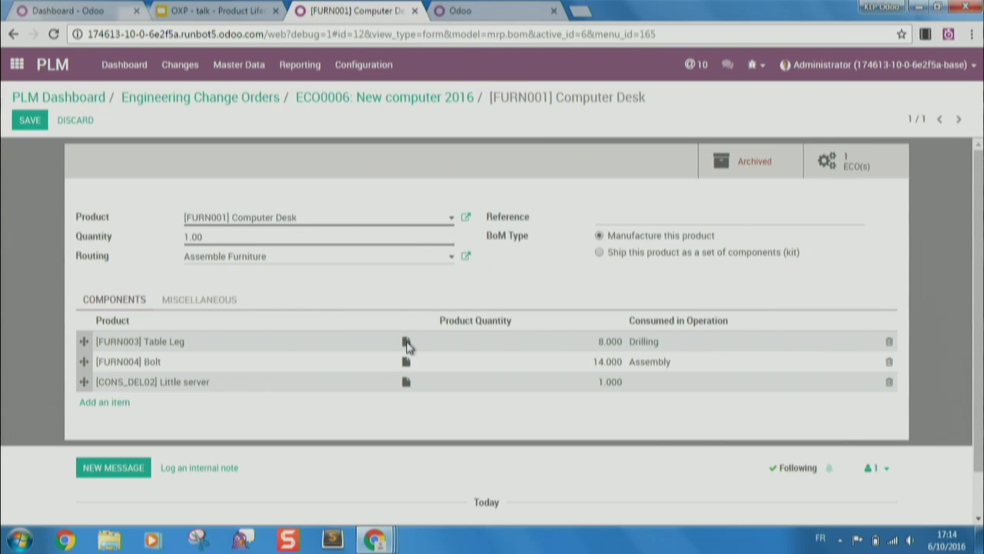
pyautogui.click(406, 343)
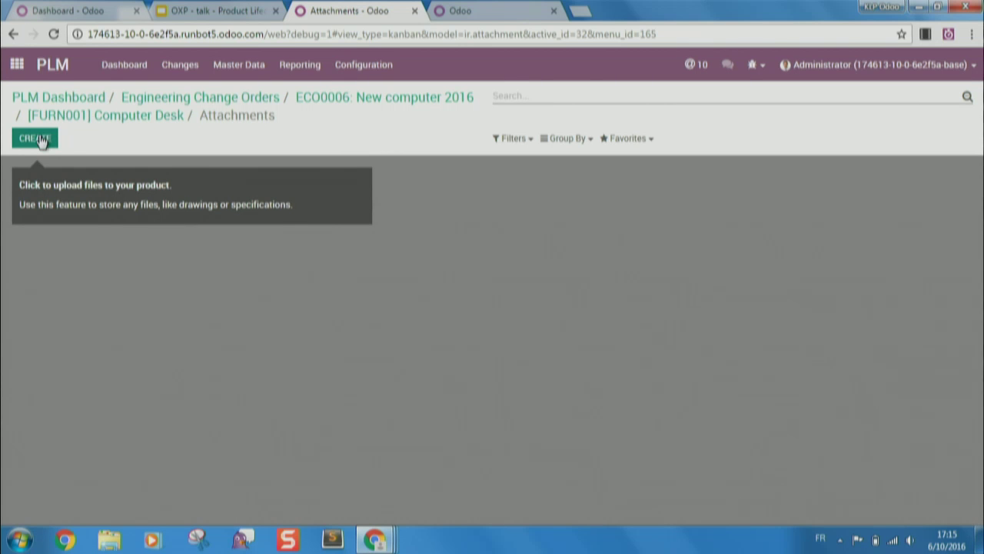
pyautogui.click(34, 138)
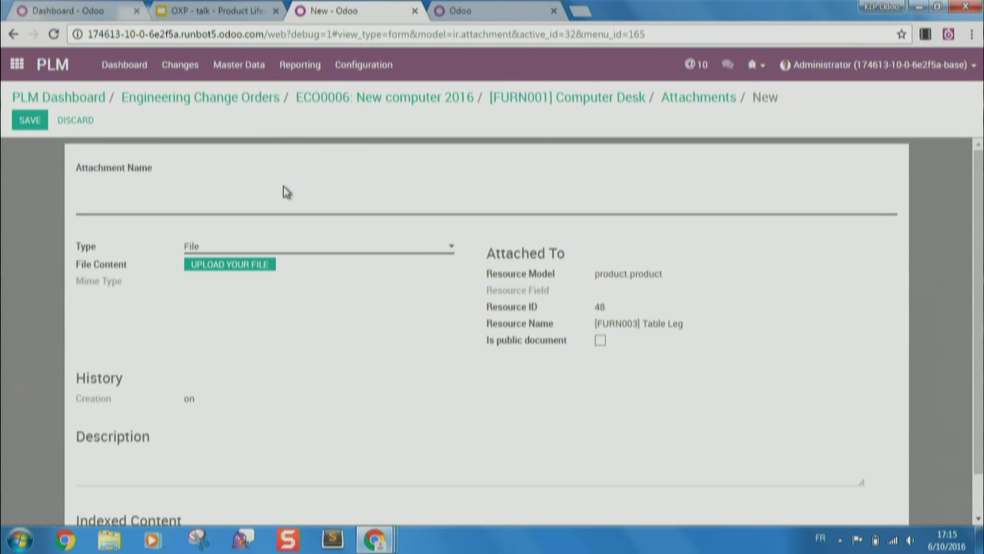
pyautogui.write('Random')
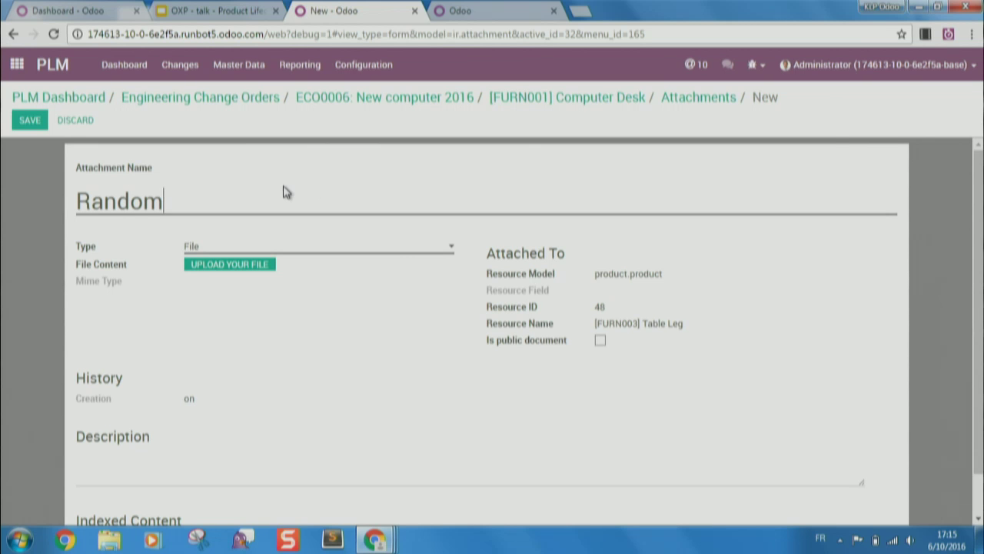
pyautogui.click(253, 263)
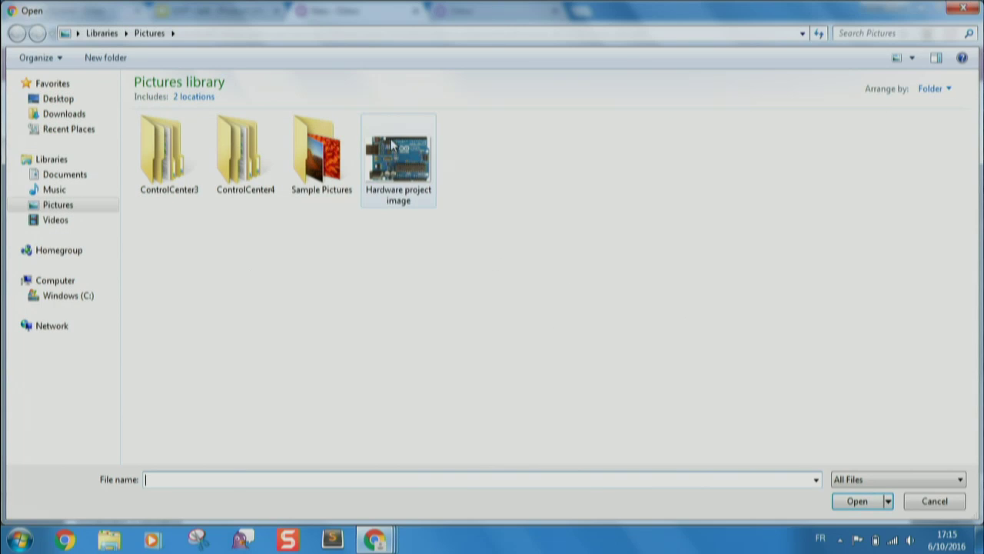
pyautogui.doubleClick(393, 146)
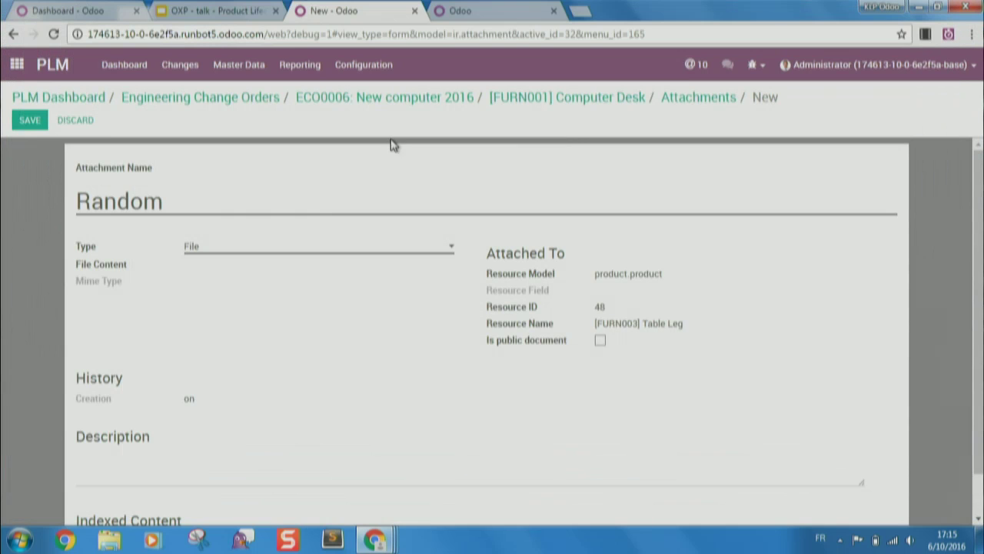
pyautogui.click(24, 122)
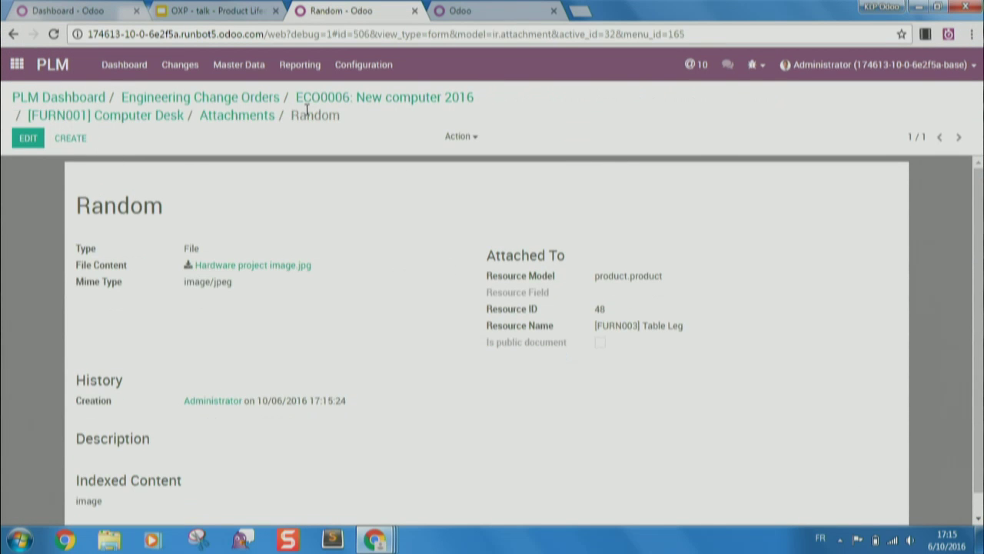
# Set the attachment's priority to Very High and return to the Engineering Change Orders board
pyautogui.click(219, 117)
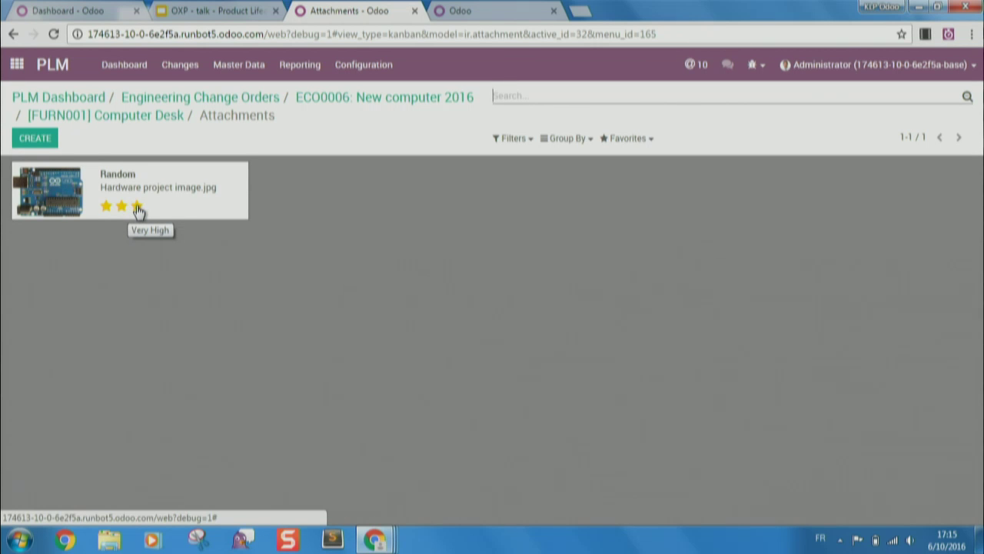
pyautogui.click(138, 208)
pyautogui.click(144, 117)
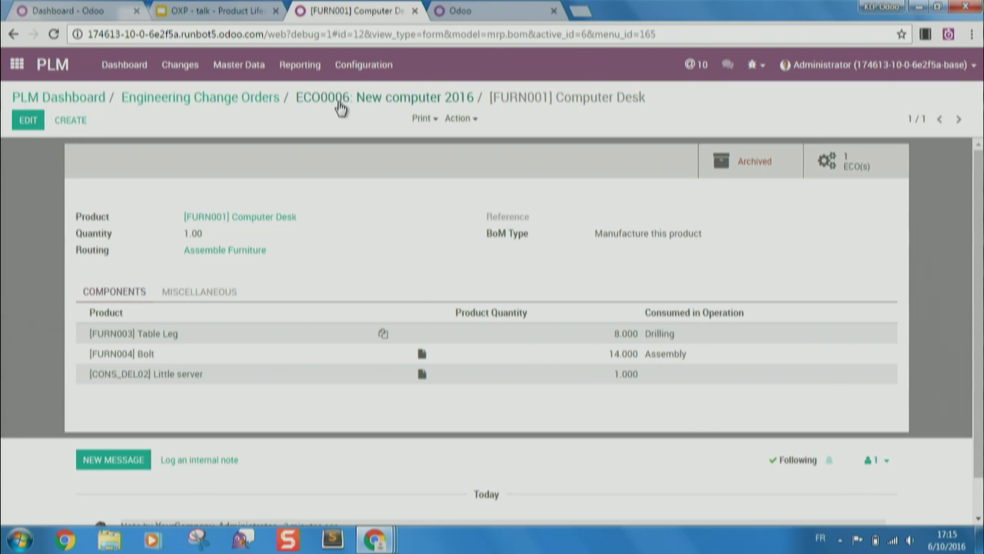
pyautogui.click(341, 98)
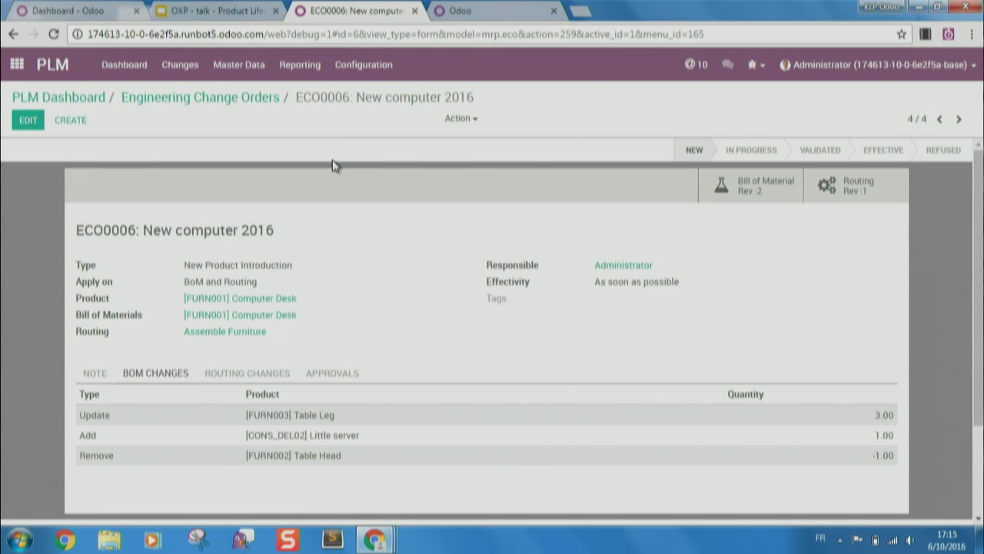
pyautogui.click(185, 105)
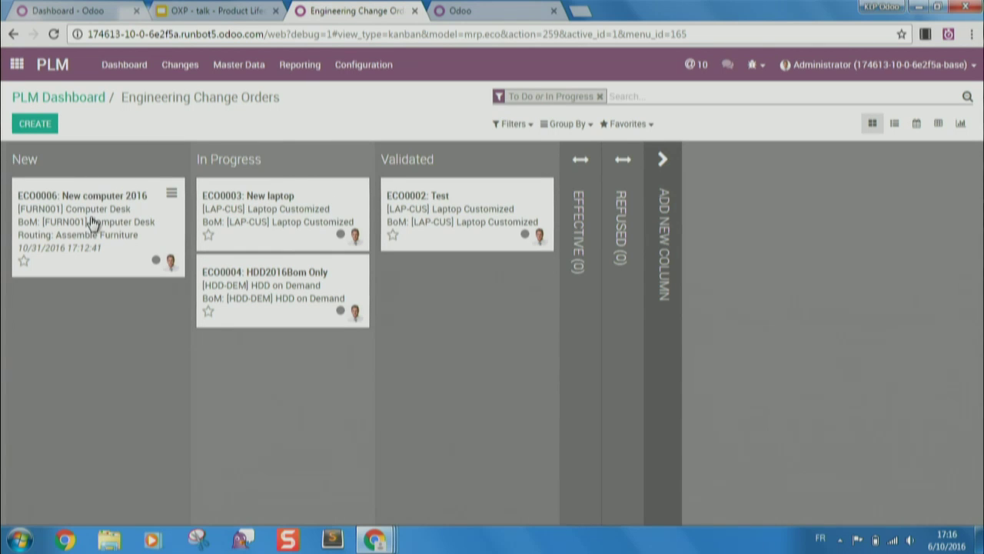
# Move ECO0006 to In Progress, approve it, and dismiss the Missing Record warning
pyautogui.moveTo(92, 220); pyautogui.dragTo(282, 219)
pyautogui.click(282, 219)
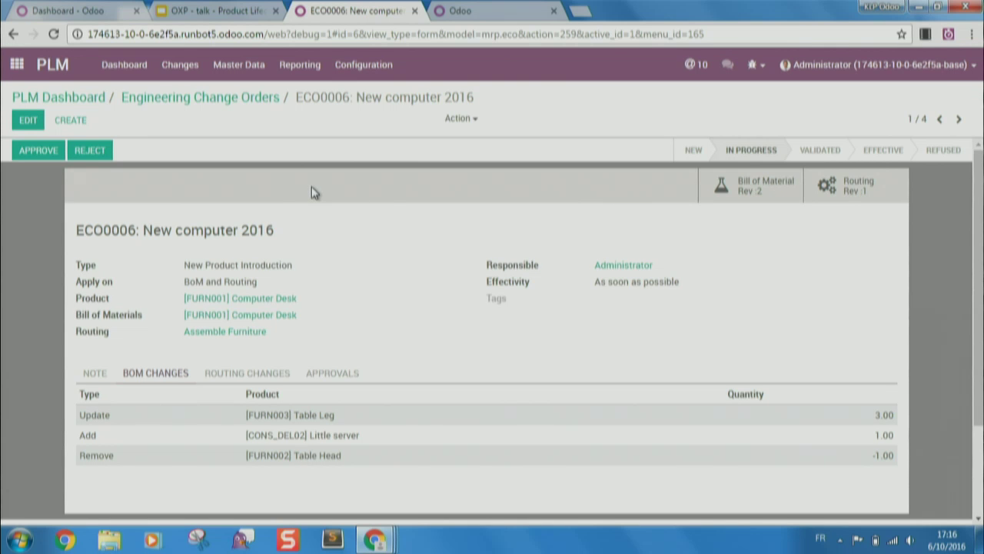
pyautogui.click(334, 374)
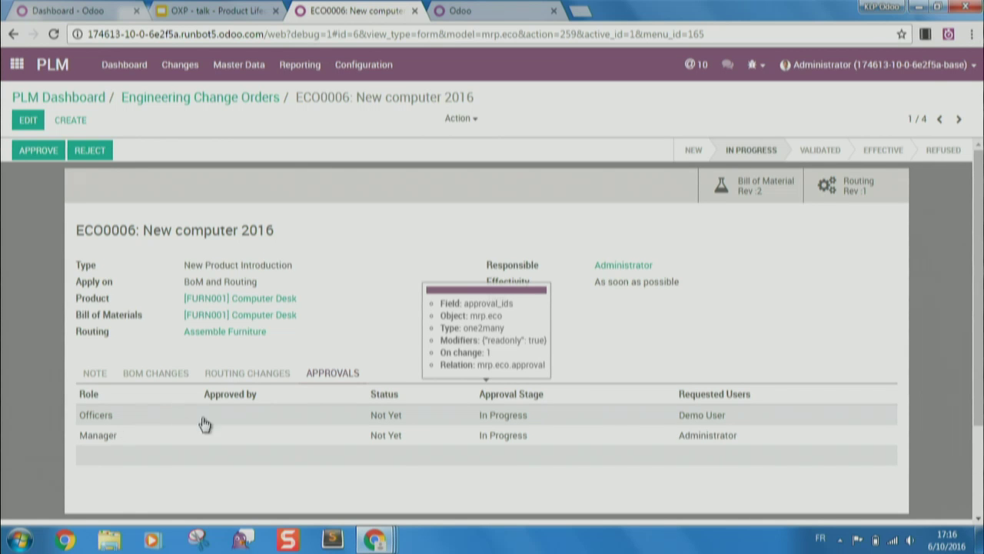
pyautogui.click(37, 151)
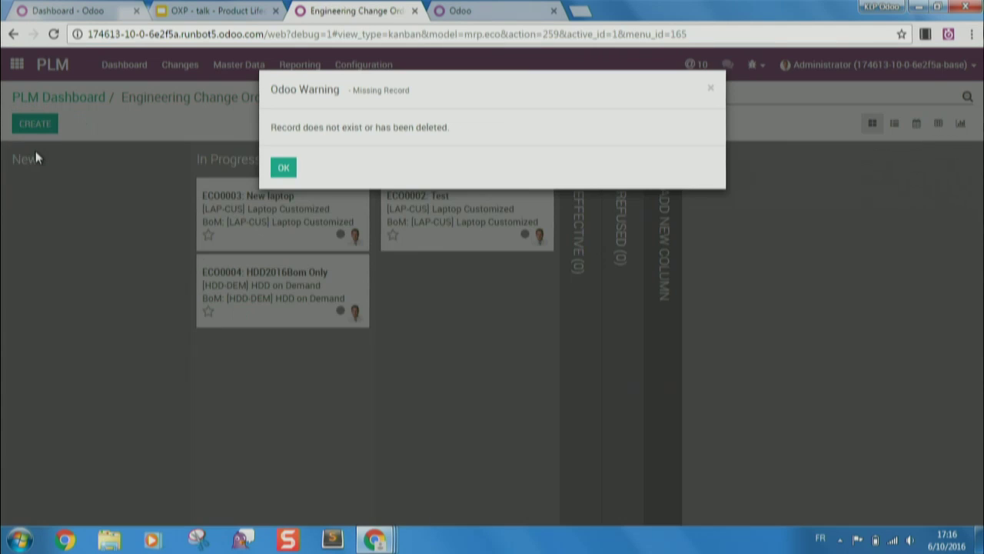
pyautogui.click(284, 167)
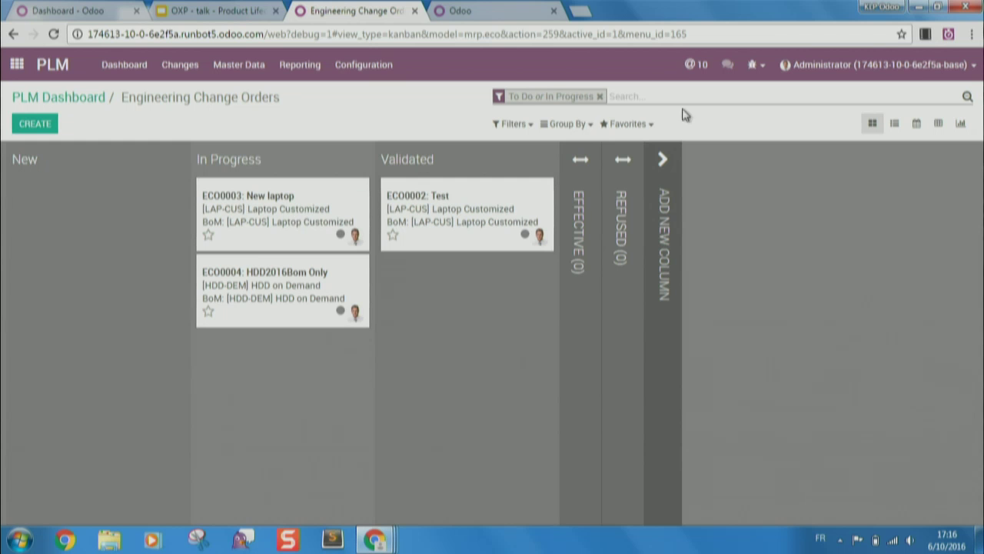
# List all change orders unfiltered, sorted by reference newest first, and review ECO0005
pyautogui.click(895, 124)
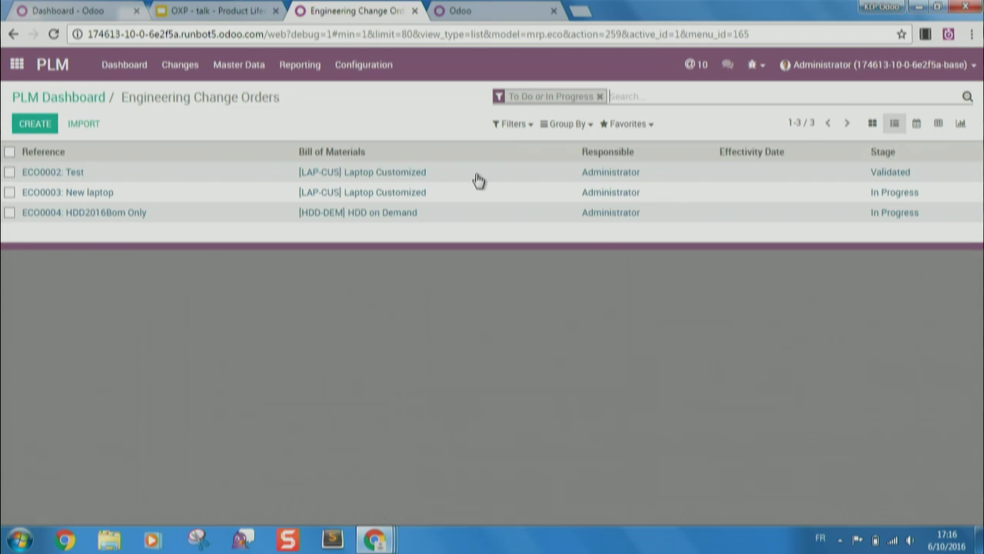
pyautogui.press('BackSpace')
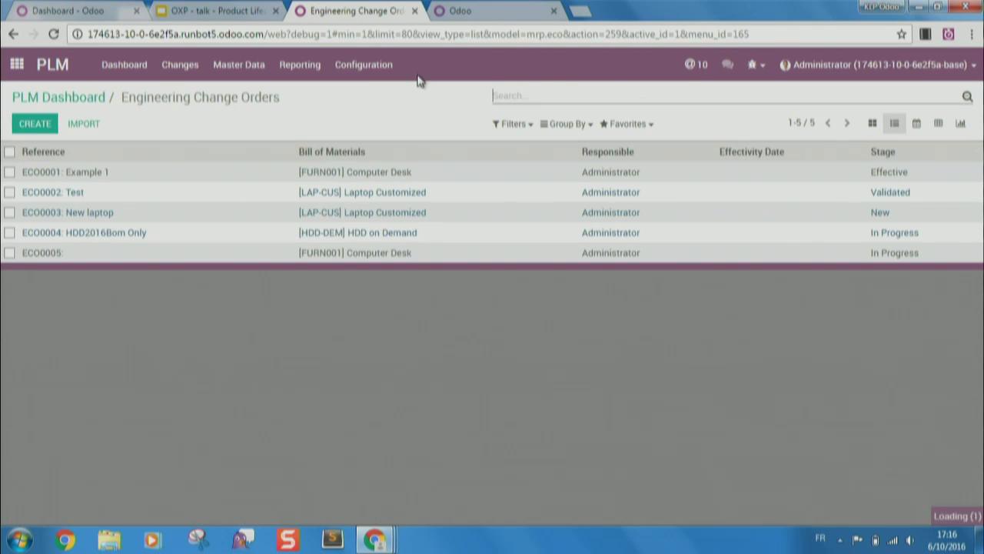
pyautogui.click(153, 153)
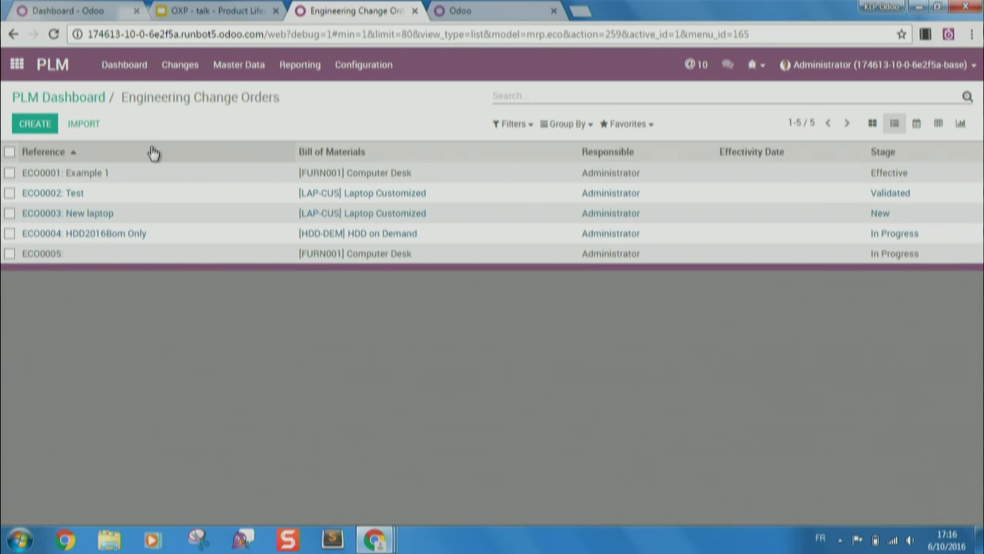
pyautogui.click(152, 152)
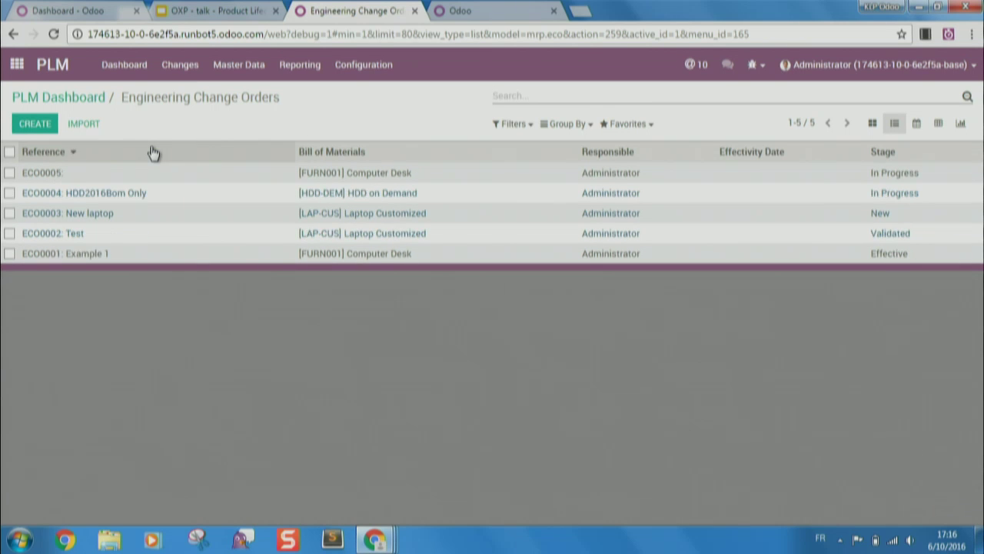
pyautogui.click(119, 179)
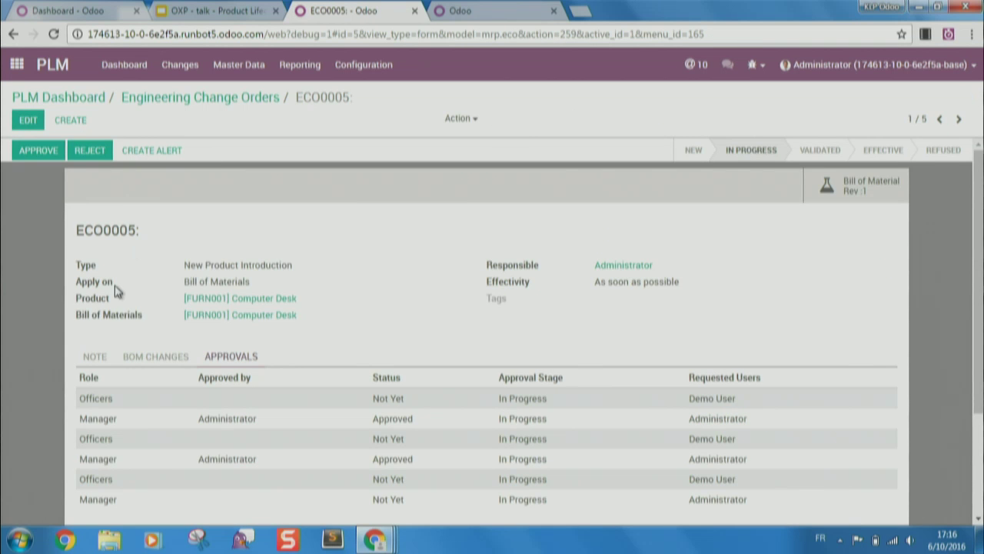
pyautogui.scroll(-2, 117, 294)
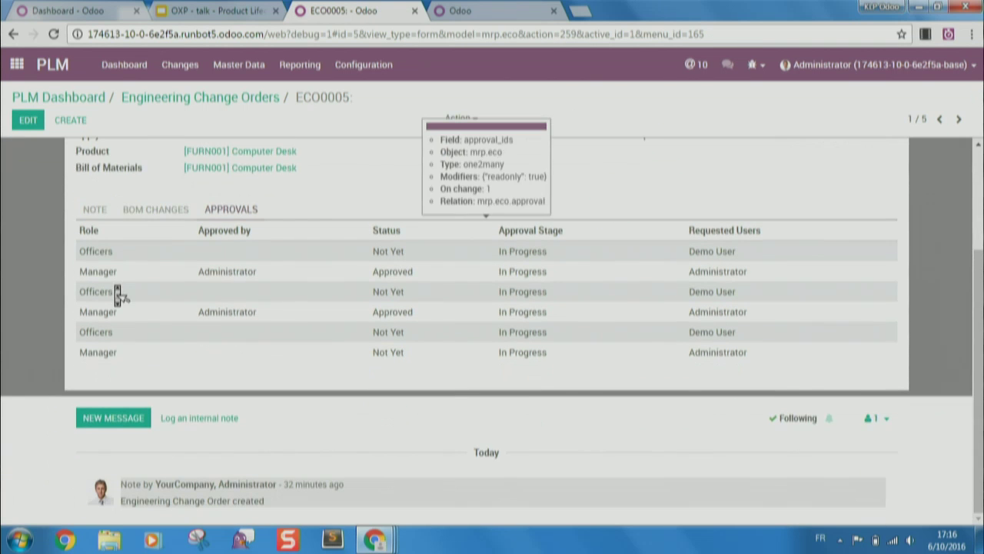
pyautogui.scroll(2, 117, 294)
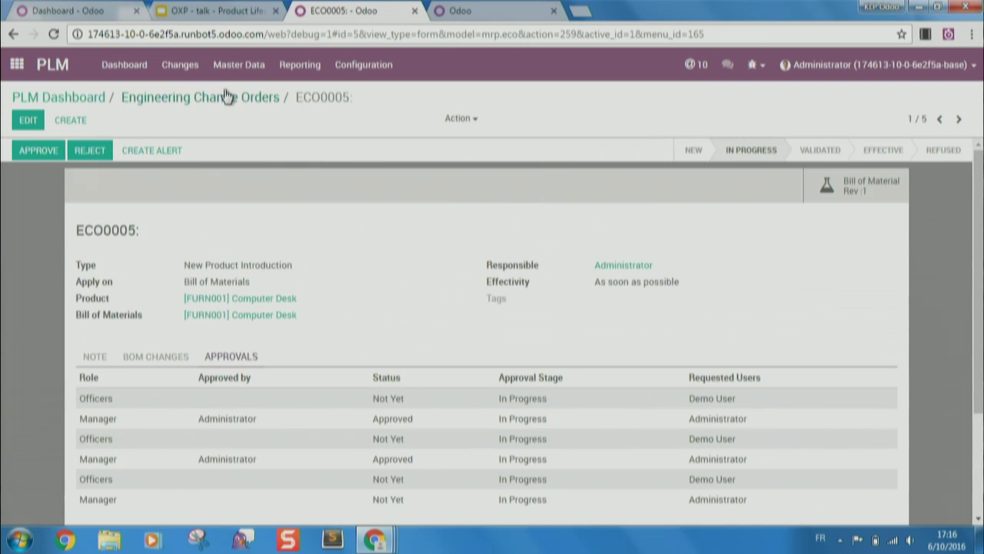
pyautogui.click(197, 100)
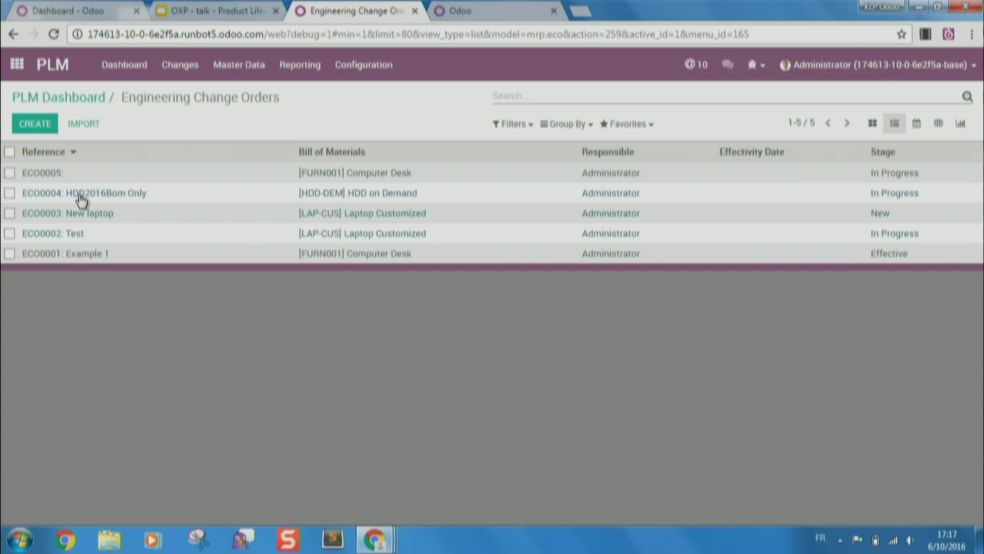
# Filter to Waiting My Validation and browse ECO0005, ECO0004 and ECO0002
pyautogui.click(90, 98)
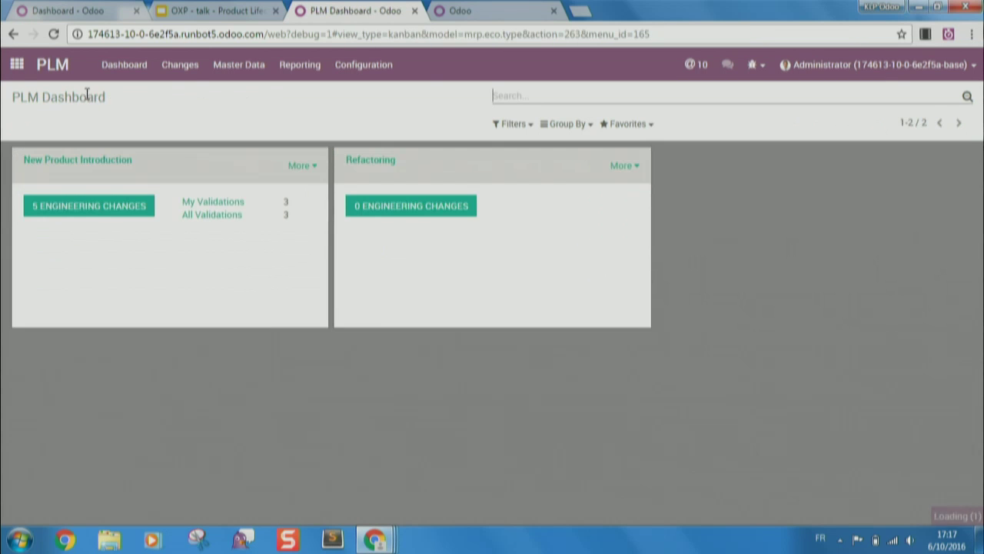
pyautogui.click(188, 206)
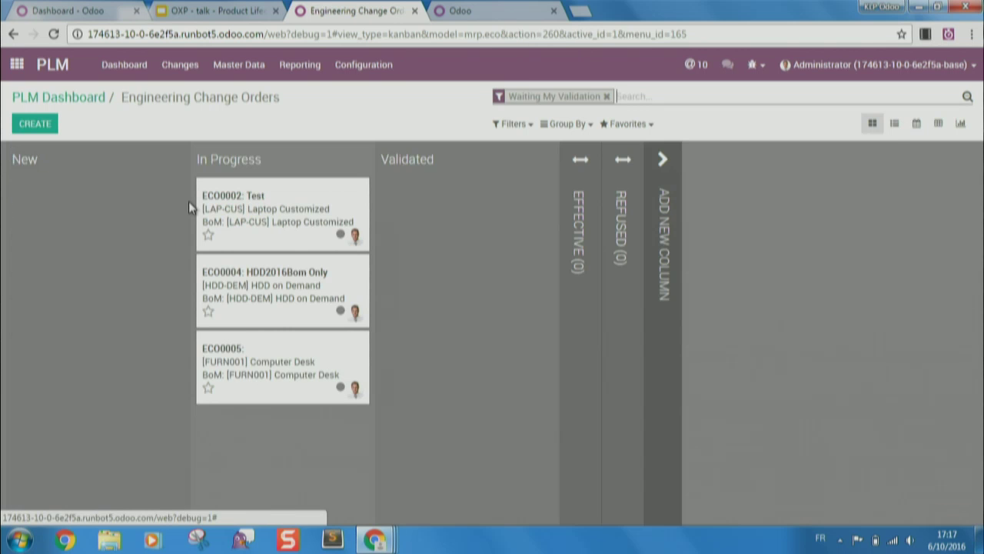
pyautogui.click(266, 348)
pyautogui.scroll(-1, 266, 350)
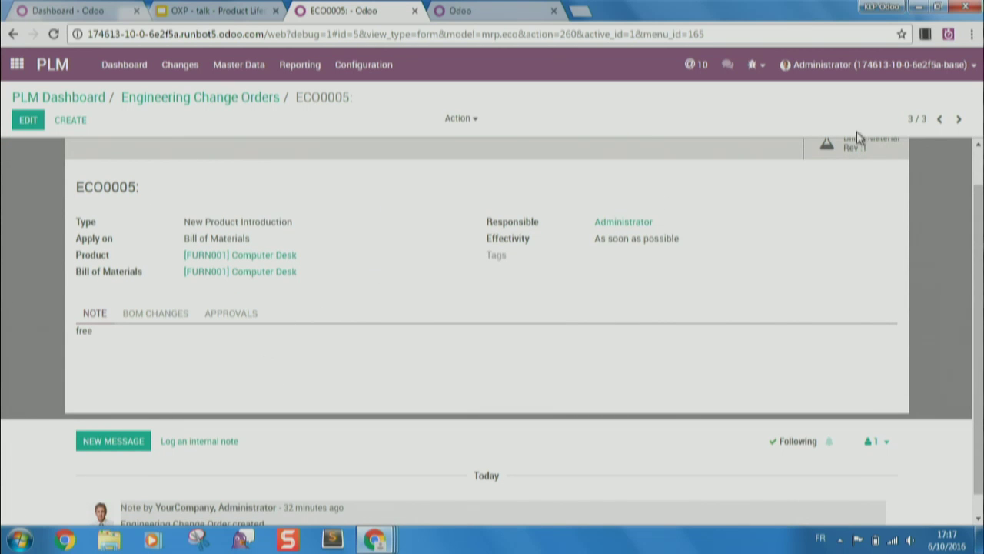
pyautogui.click(939, 119)
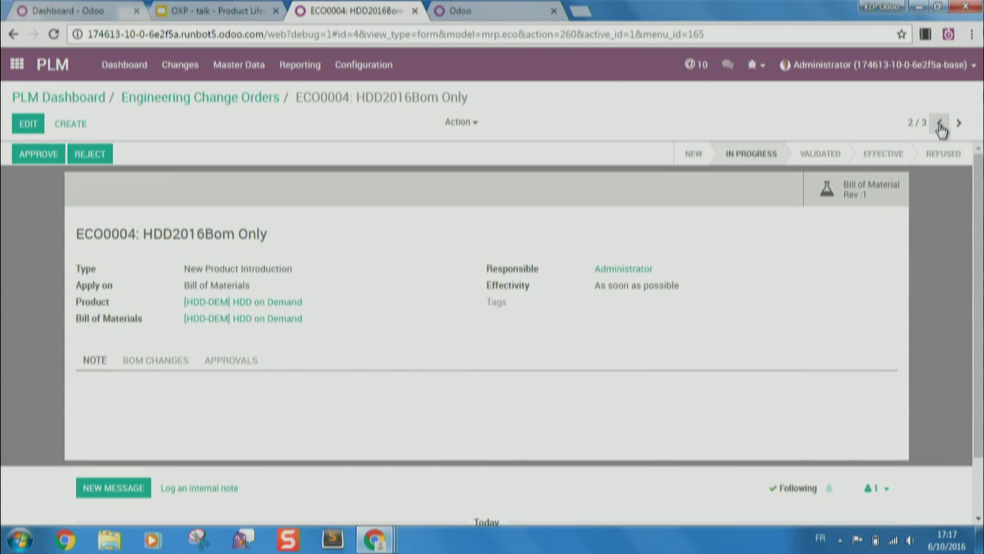
pyautogui.click(942, 128)
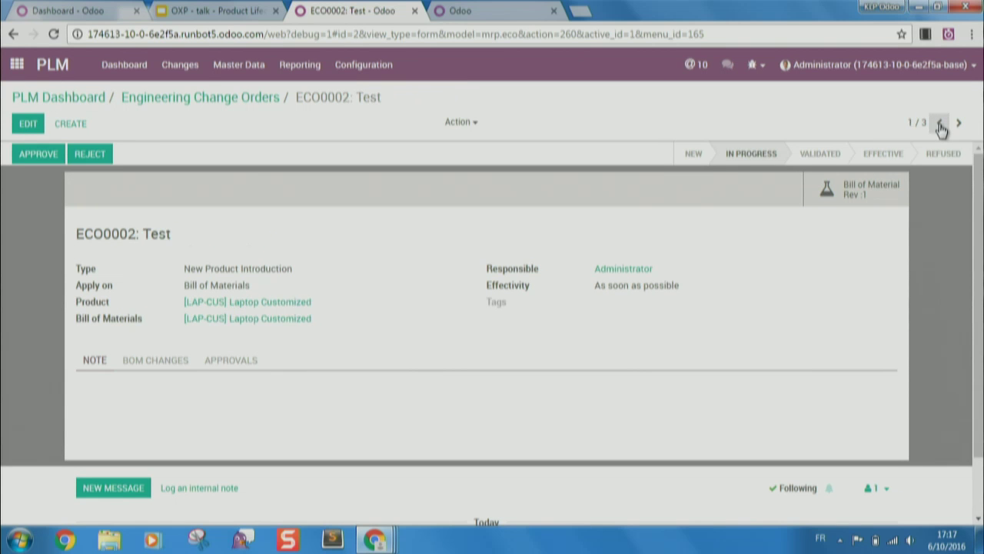
pyautogui.click(156, 105)
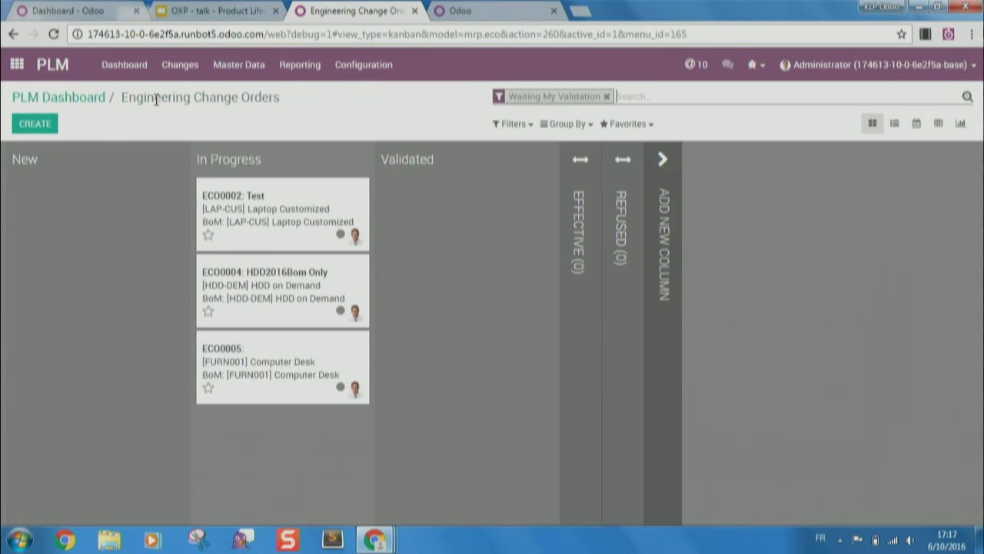
# Create and save change order ECO0007 'Tst' for product [FURN001] Computer Desk
pyautogui.click(32, 128)
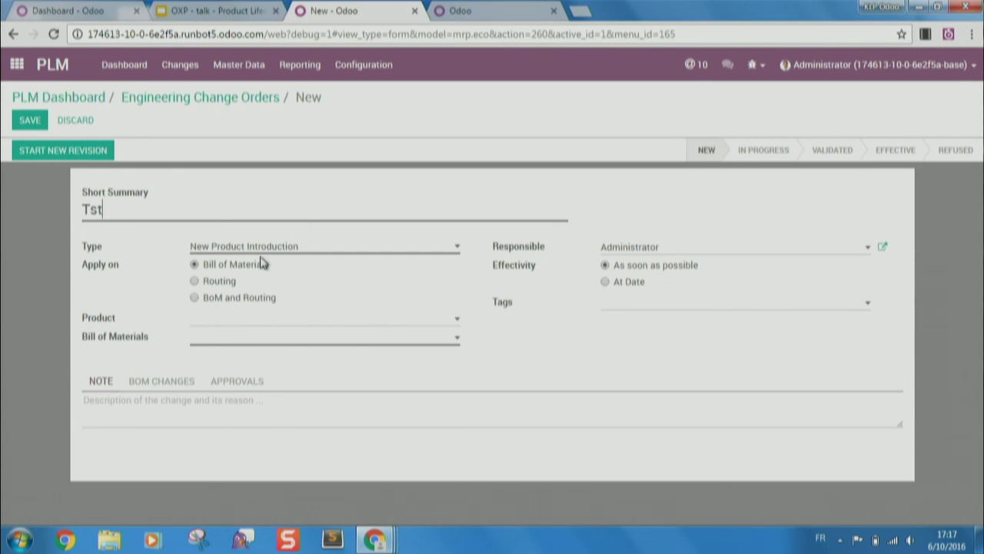
pyautogui.click(232, 321)
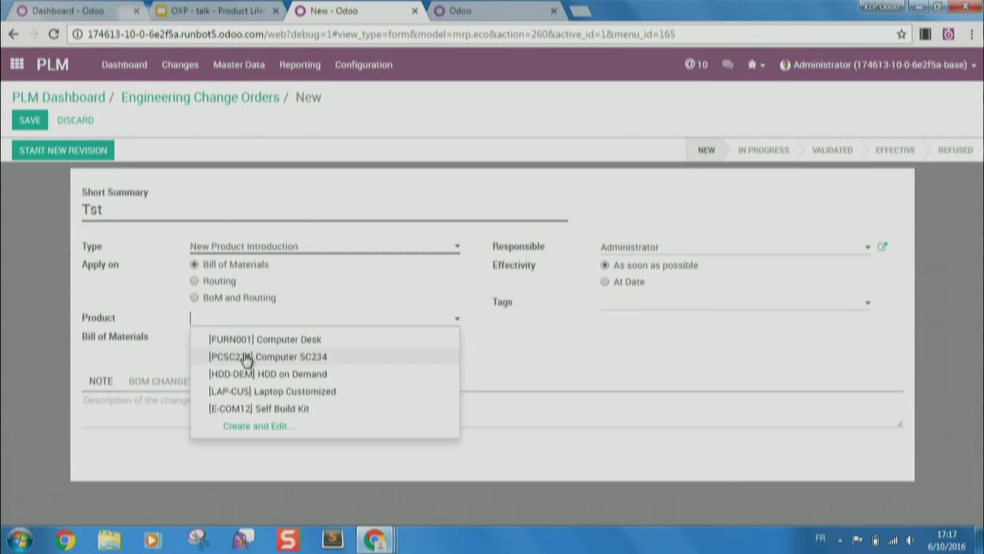
pyautogui.click(262, 340)
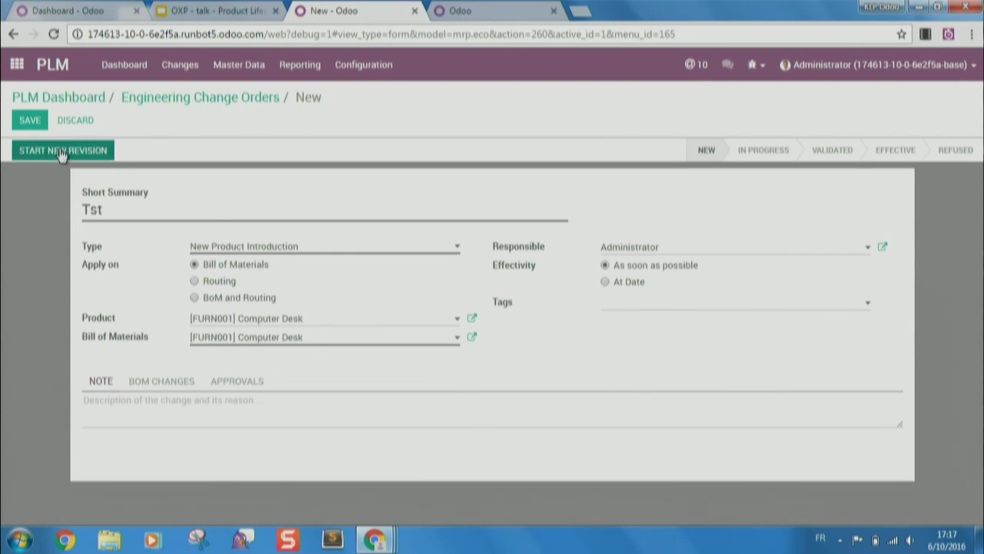
pyautogui.click(29, 121)
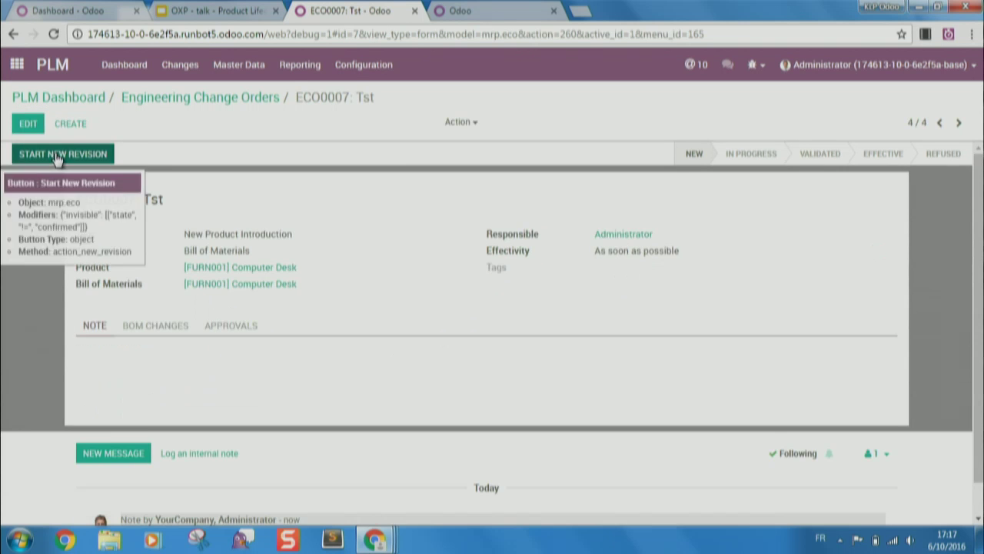
# Start BoM revision 2, move ECO0007 to In Progress, and check its pending approvals
pyautogui.click(55, 157)
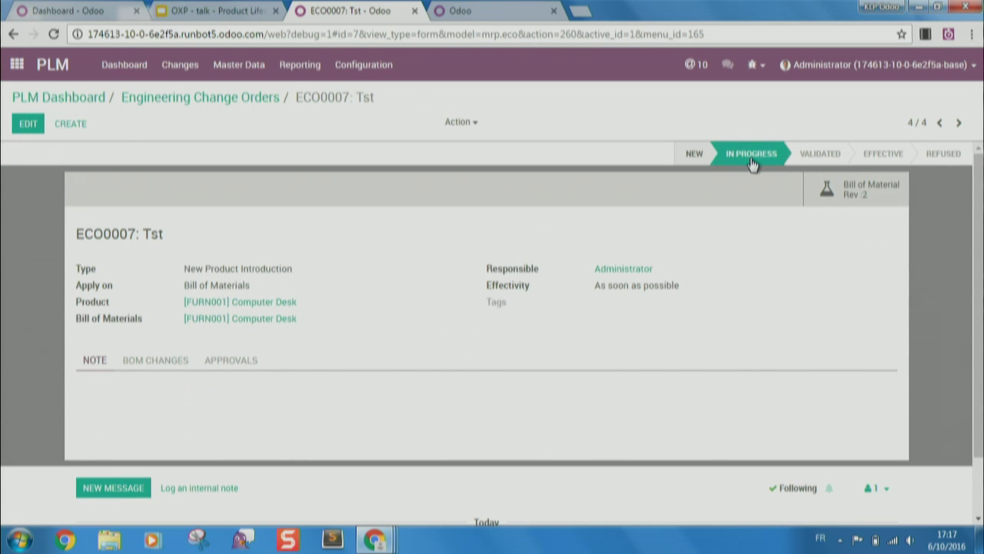
pyautogui.click(752, 157)
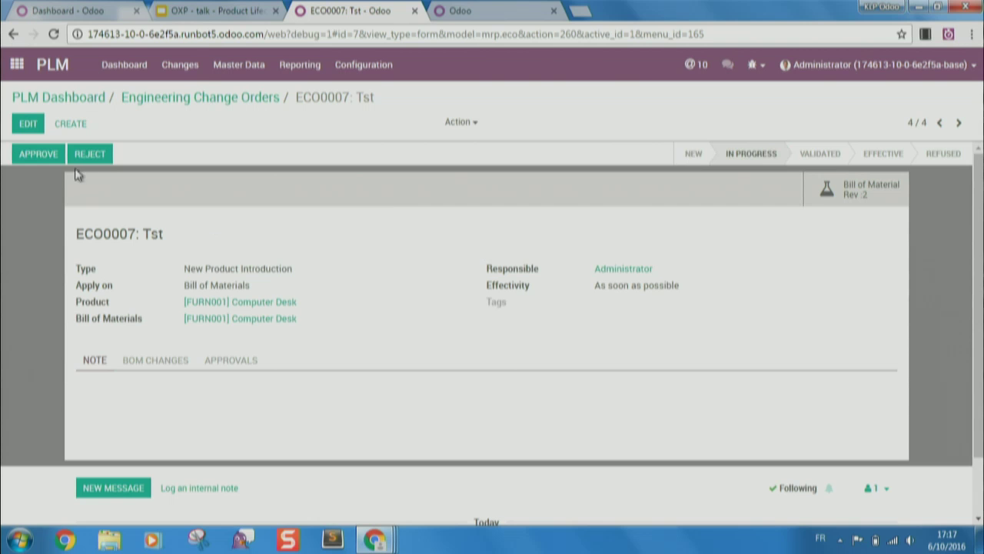
pyautogui.click(245, 360)
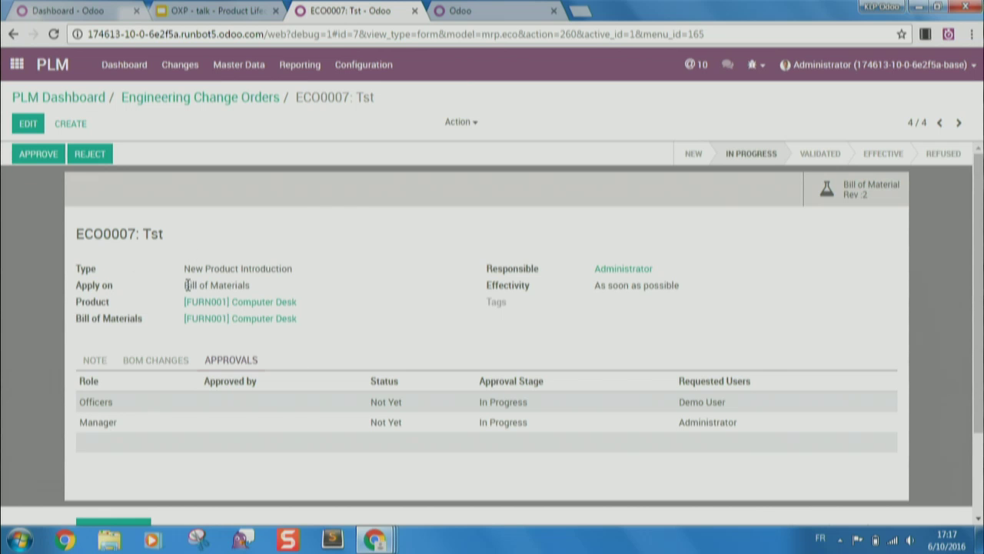
pyautogui.moveTo(377, 542)
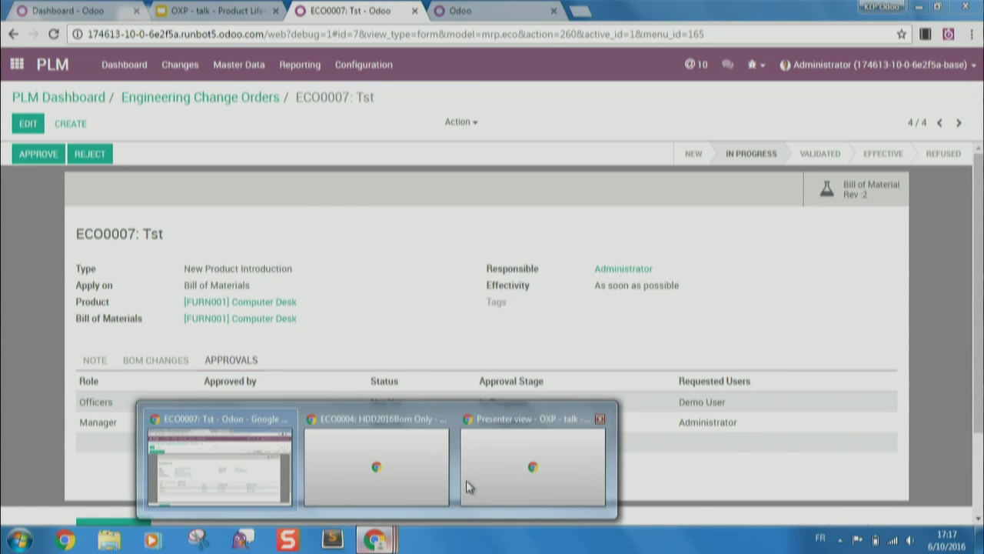
# As Demo User, list the change orders waiting for validation and open ECO0002 Test
pyautogui.click(414, 477)
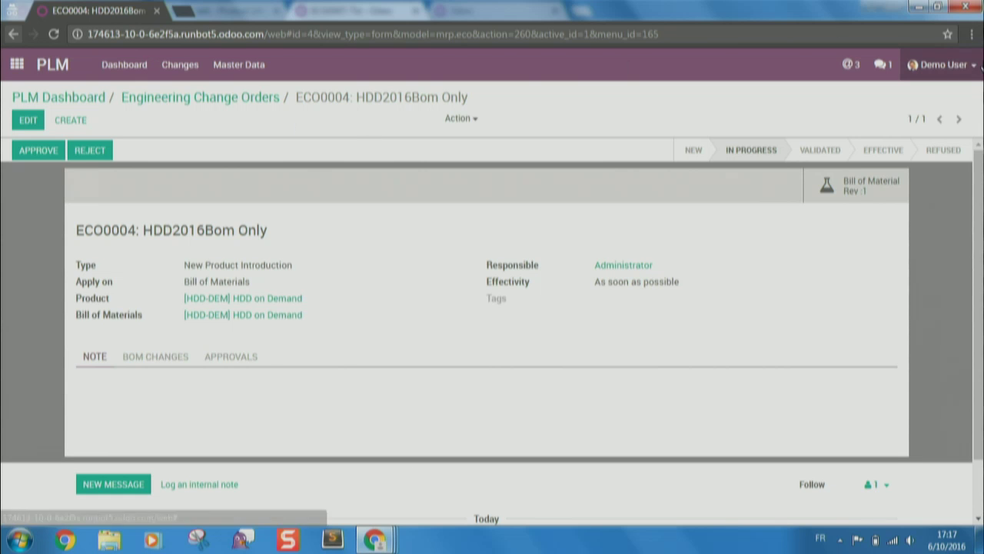
pyautogui.click(945, 65)
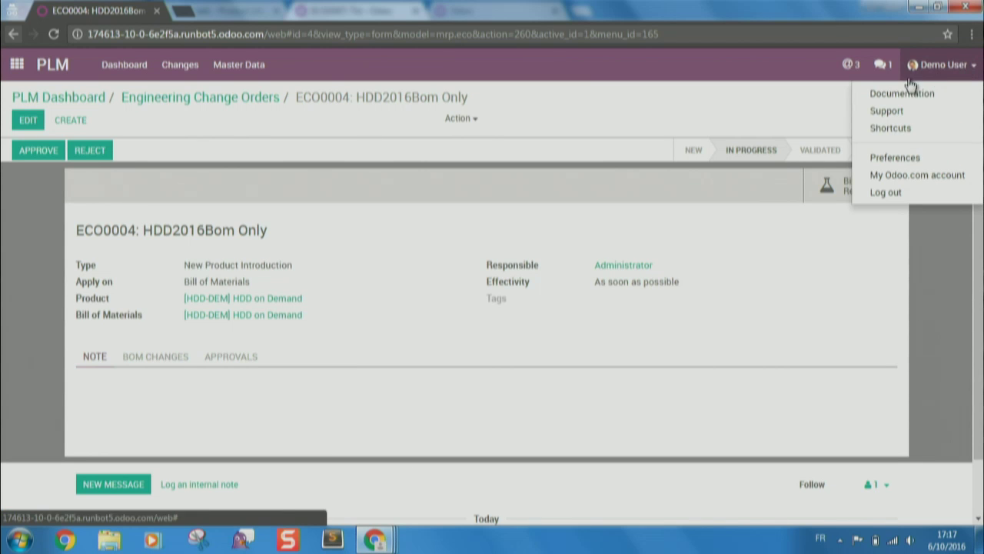
pyautogui.click(66, 97)
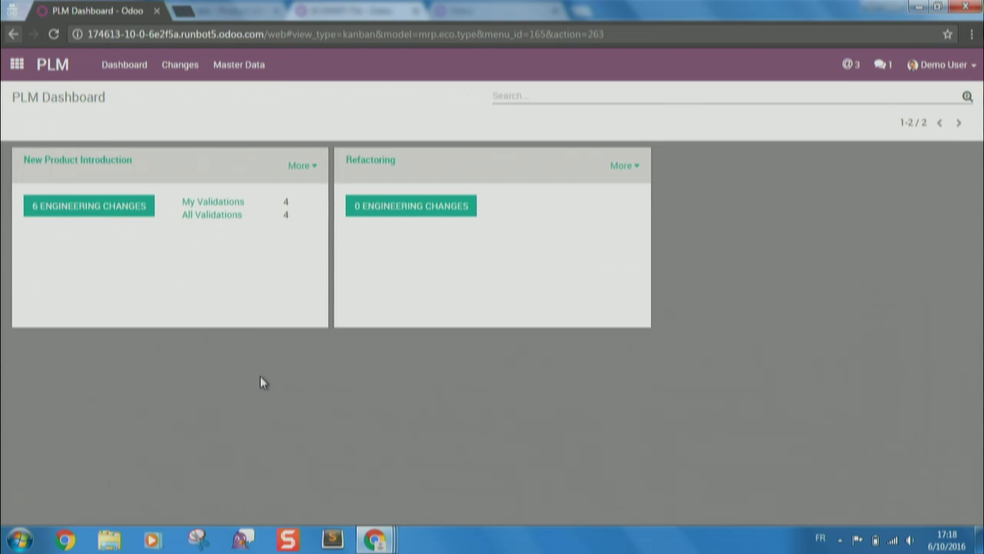
pyautogui.click(218, 213)
pyautogui.click(217, 204)
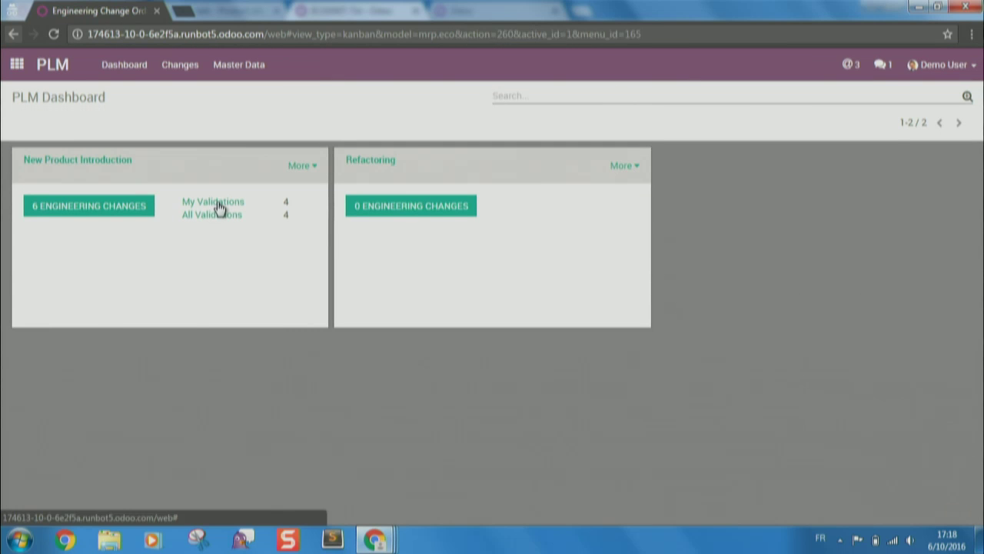
pyautogui.click(281, 227)
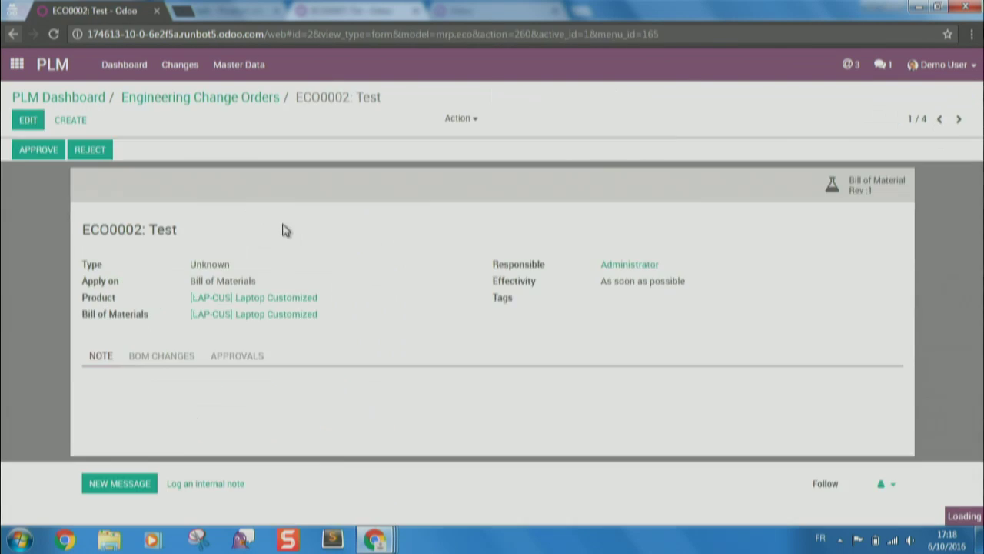
# Approve ECO0002, ECO0004, ECO0005 and ECO0007 in turn as Demo User
pyautogui.click(46, 154)
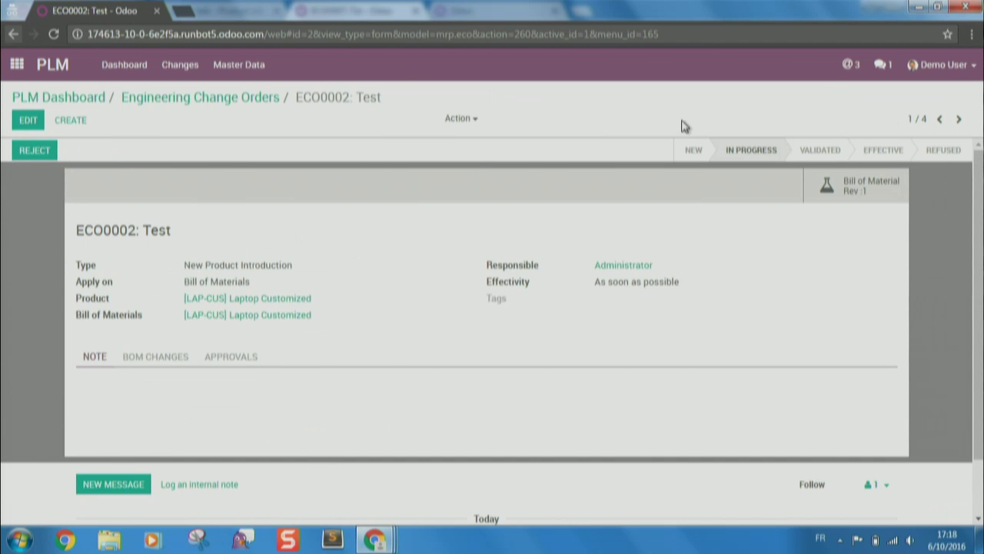
pyautogui.click(959, 120)
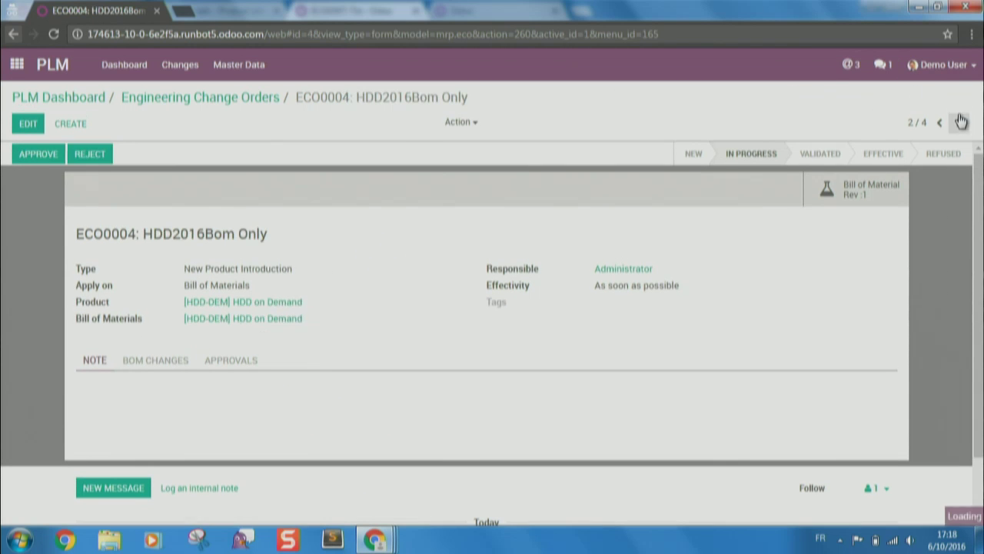
pyautogui.click(46, 157)
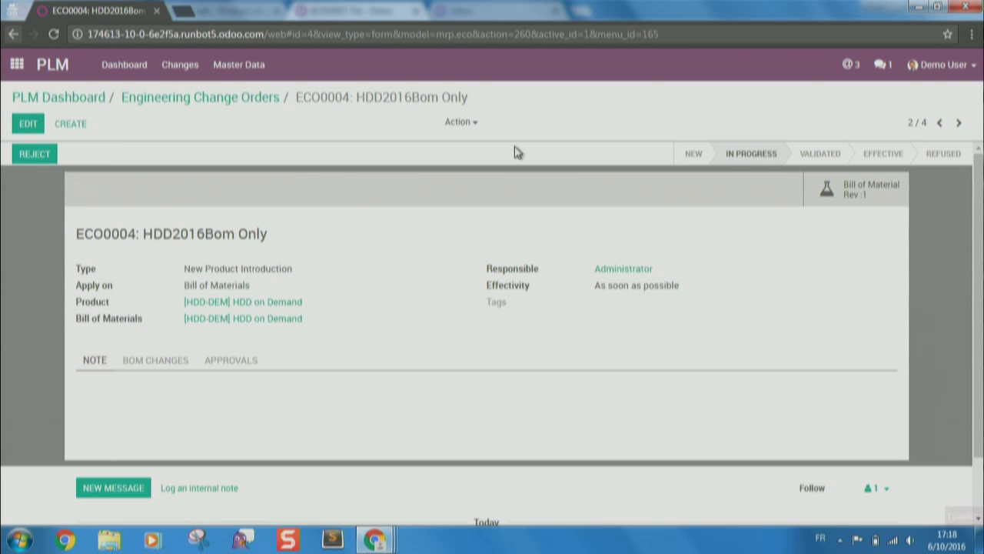
pyautogui.click(959, 123)
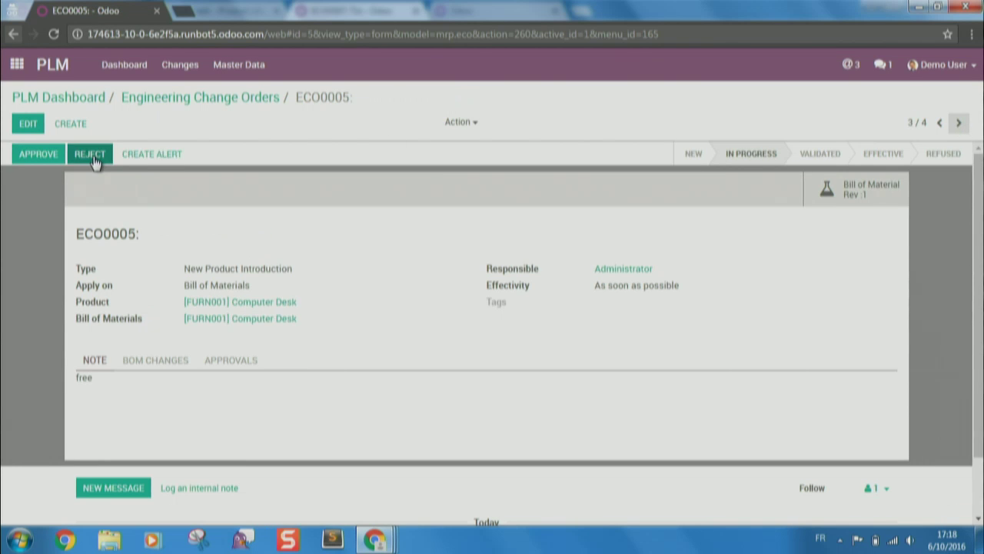
pyautogui.click(60, 156)
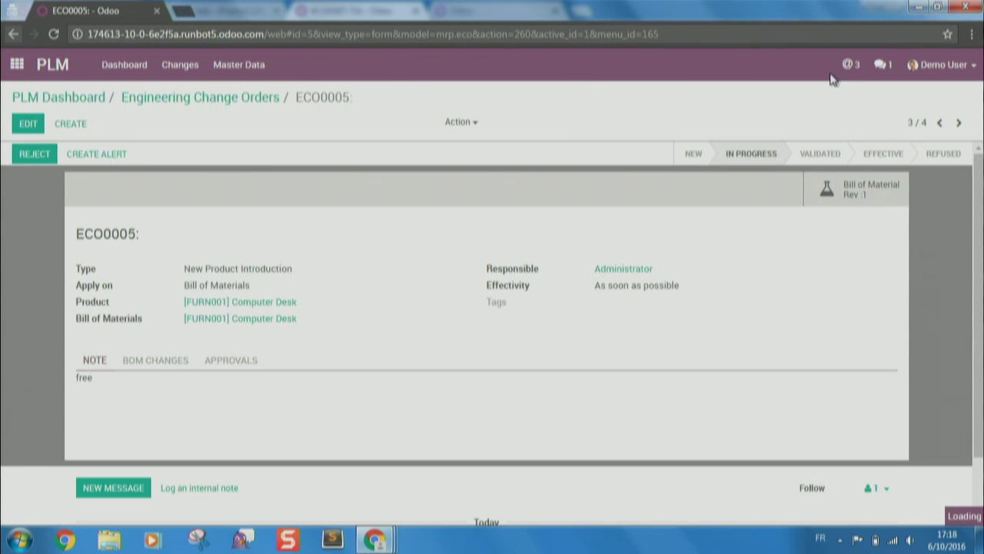
pyautogui.click(961, 123)
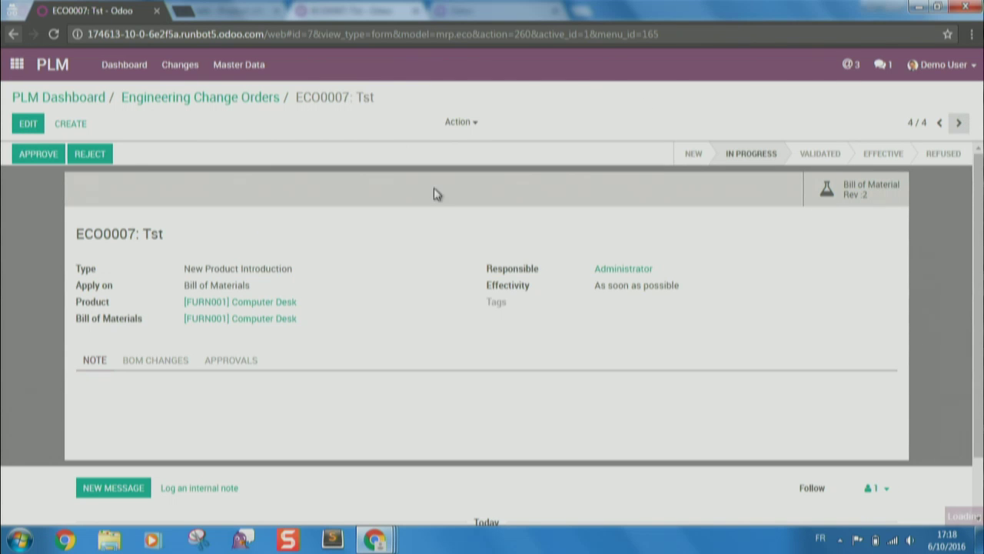
pyautogui.click(35, 158)
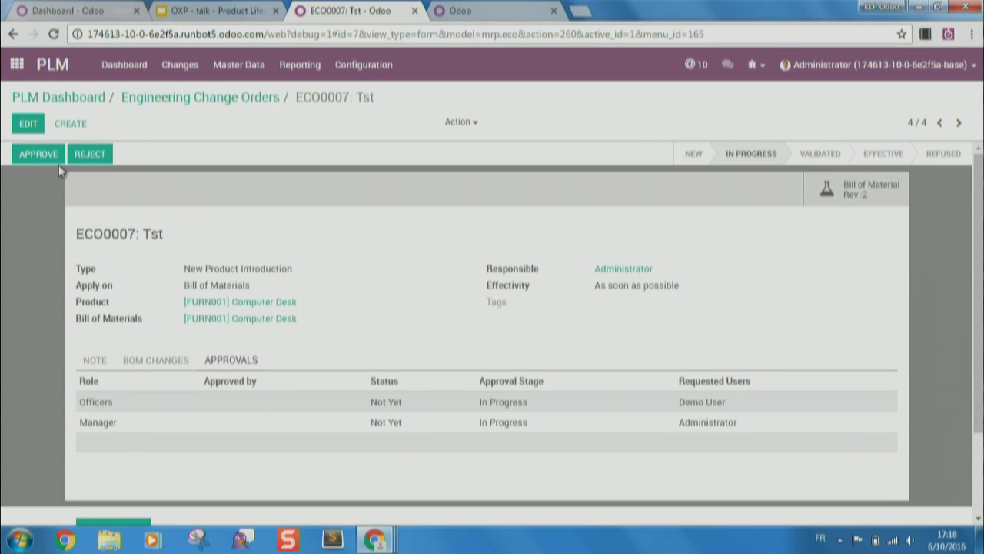
# Approve ECO0007 as Administrator, set it Validated, then open the Computer Desk BoM's details
pyautogui.click(46, 156)
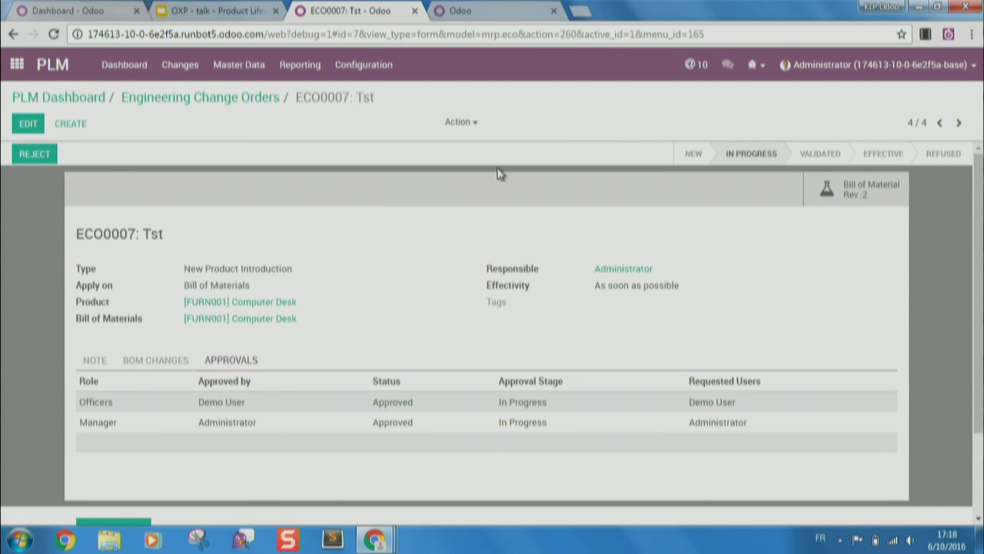
pyautogui.click(812, 156)
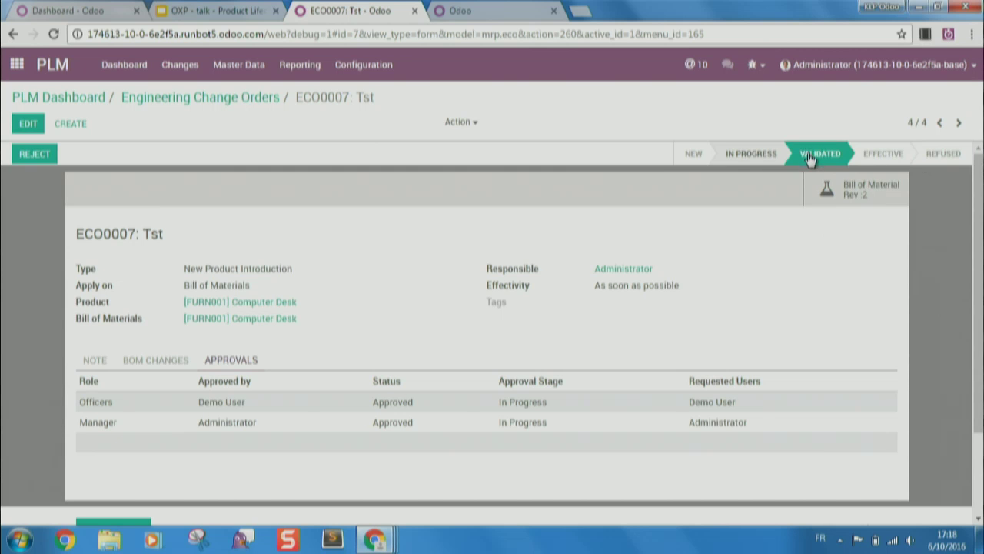
pyautogui.click(875, 162)
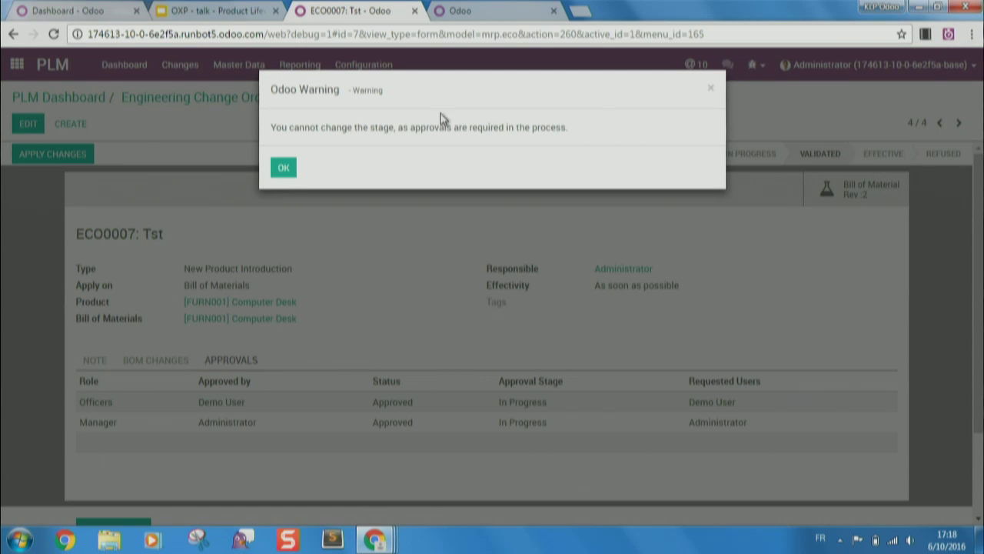
pyautogui.click(284, 168)
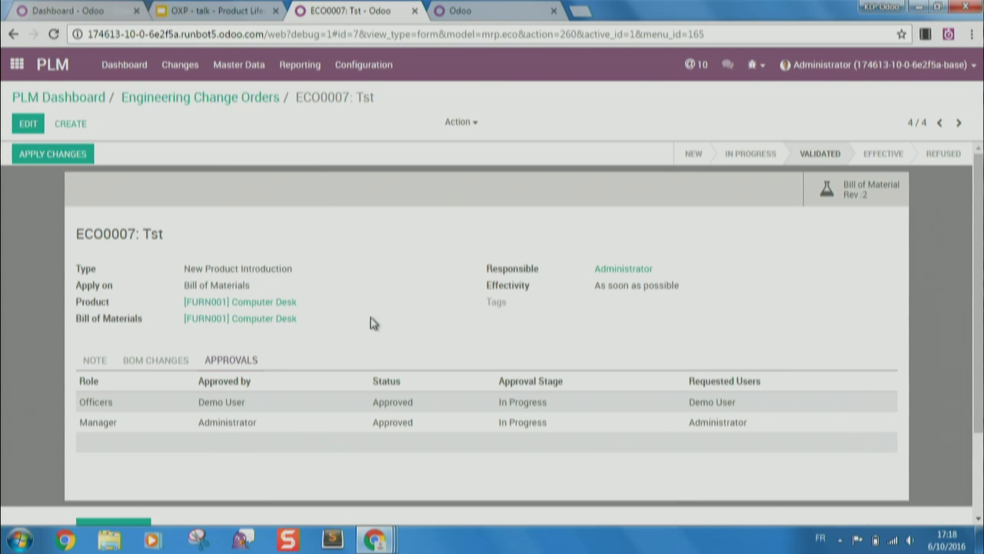
pyautogui.click(232, 319)
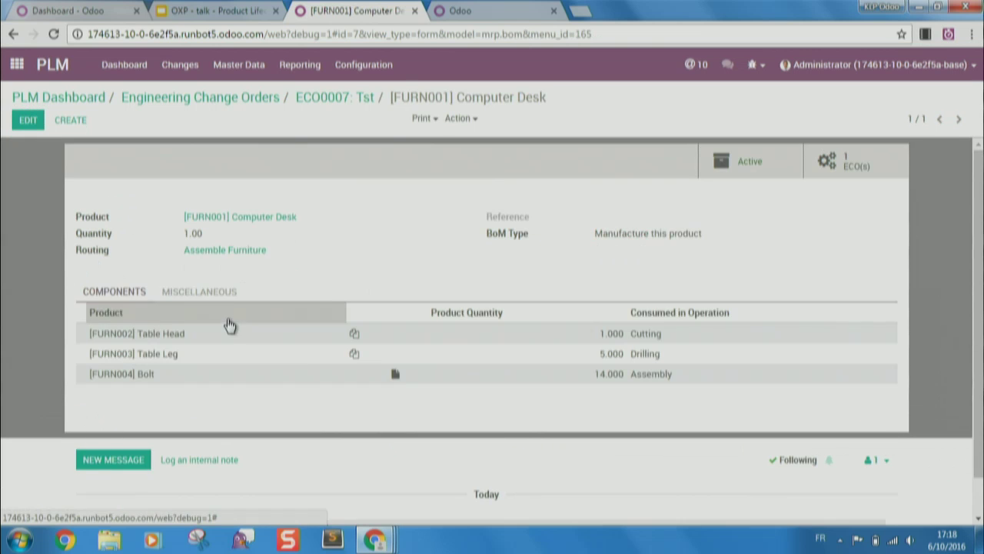
pyautogui.click(220, 298)
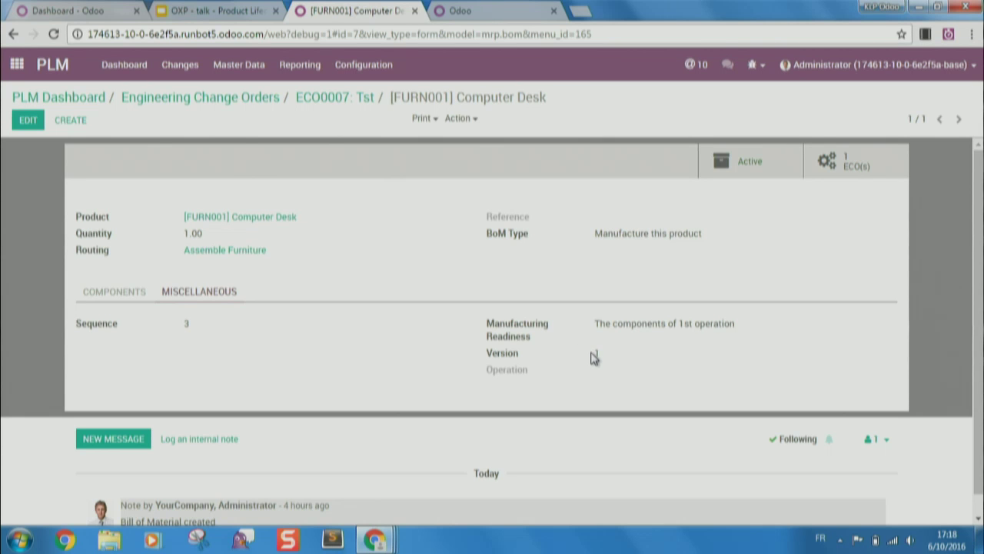
# Check the Computer Desk components list, then go back to the change orders board
pyautogui.click(111, 294)
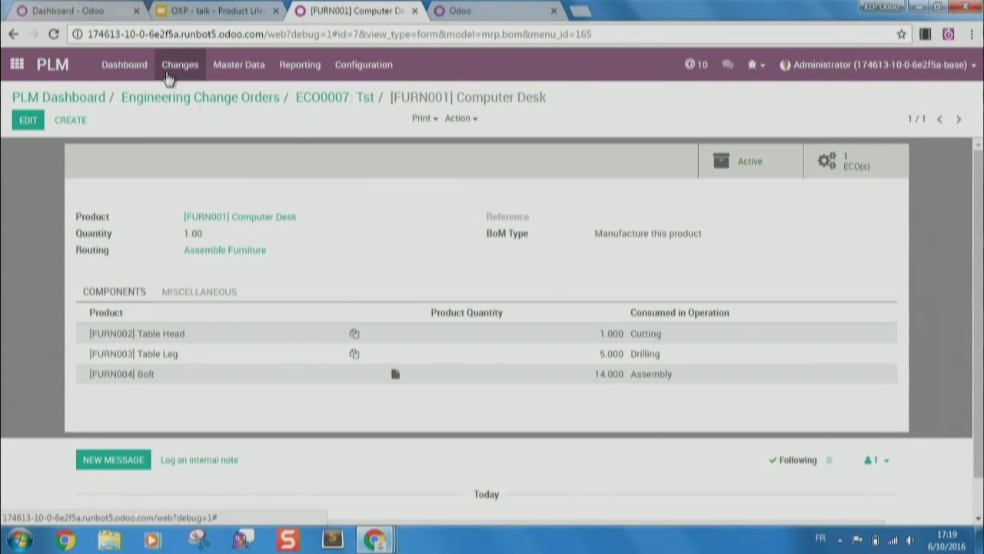
pyautogui.click(253, 95)
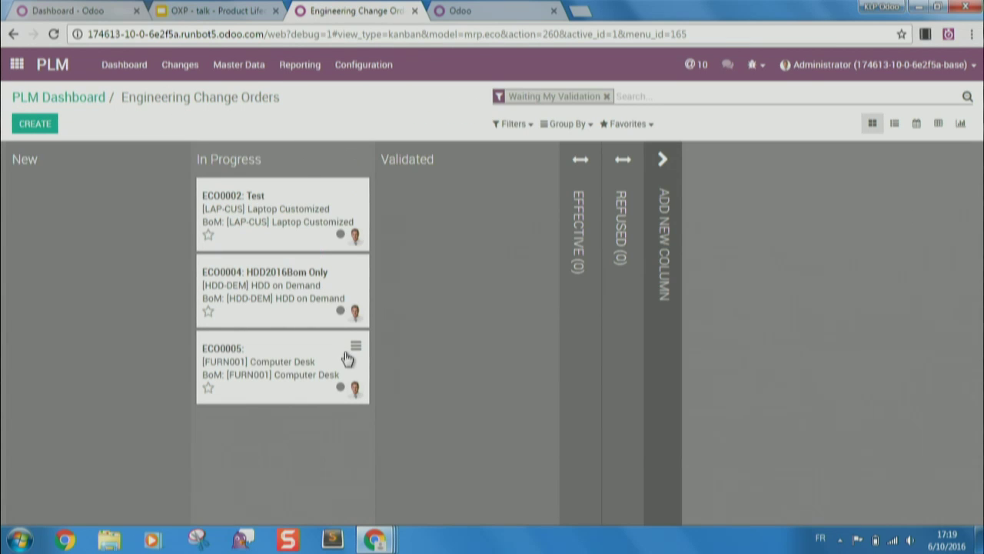
# Open ECO0004, approve it as Administrator, set it to Validated and apply its BoM changes
pyautogui.click(299, 292)
pyautogui.click(39, 150)
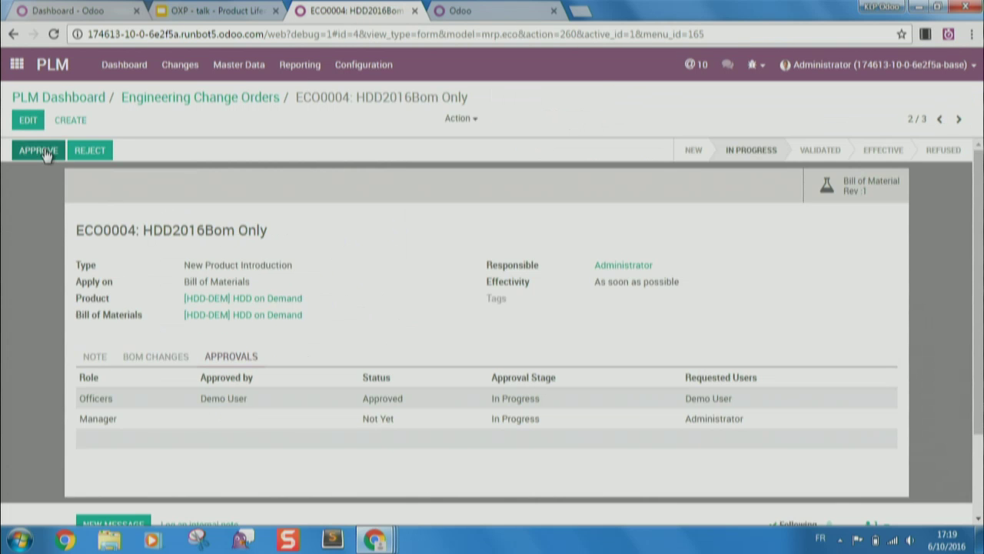
pyautogui.click(813, 151)
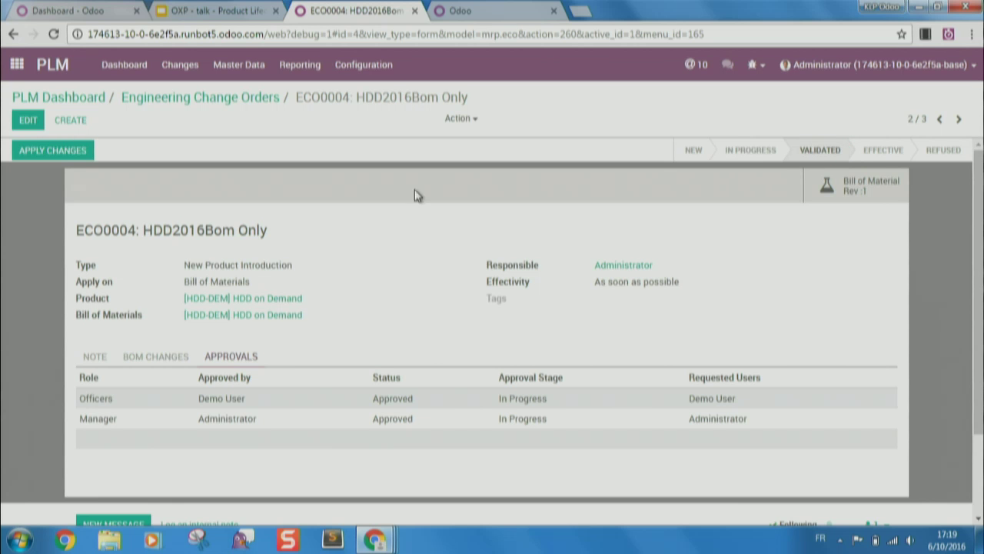
pyautogui.click(77, 149)
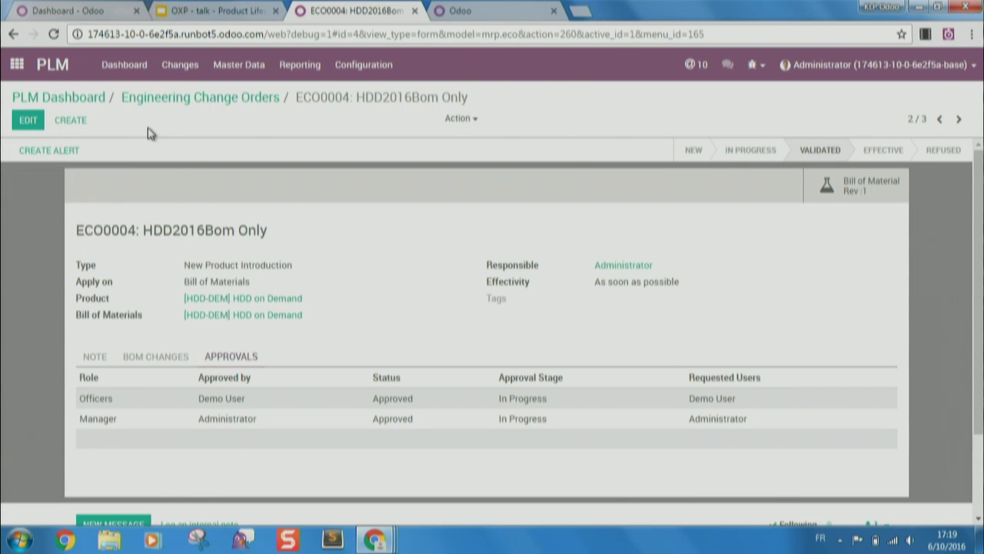
# Save a workorder alert on ECO0004 saying the HDD on Demand bill is updated or soon will be
pyautogui.click(48, 151)
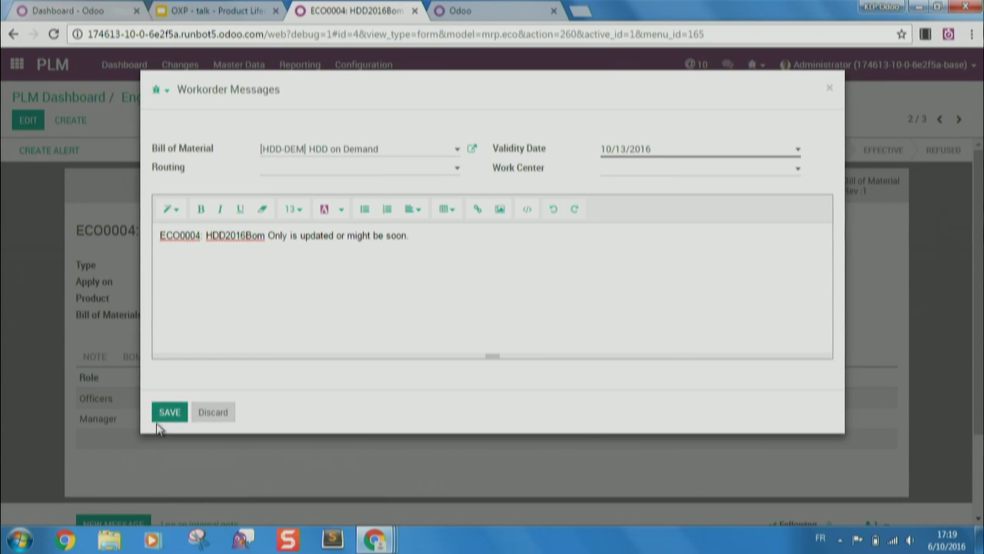
pyautogui.click(214, 414)
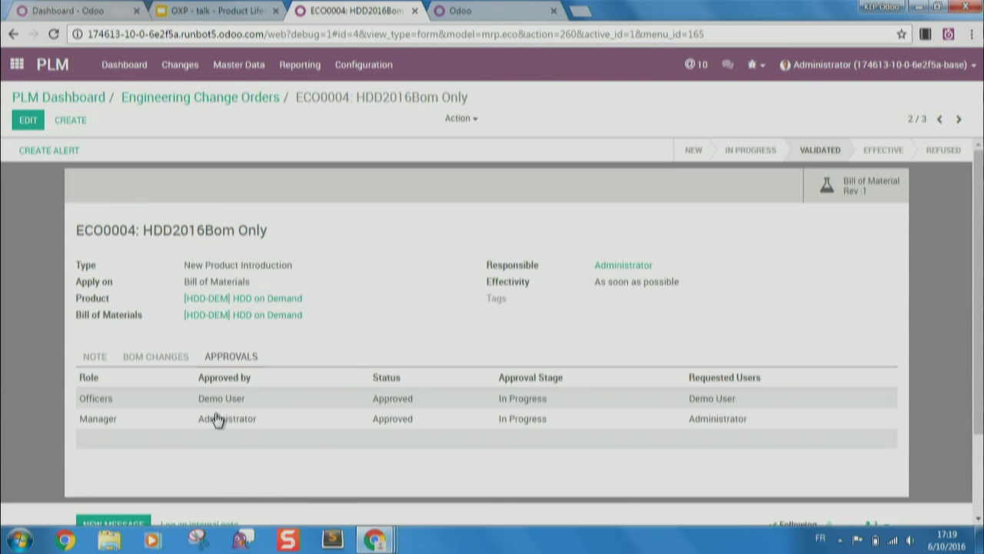
pyautogui.scroll(-2, 218, 418)
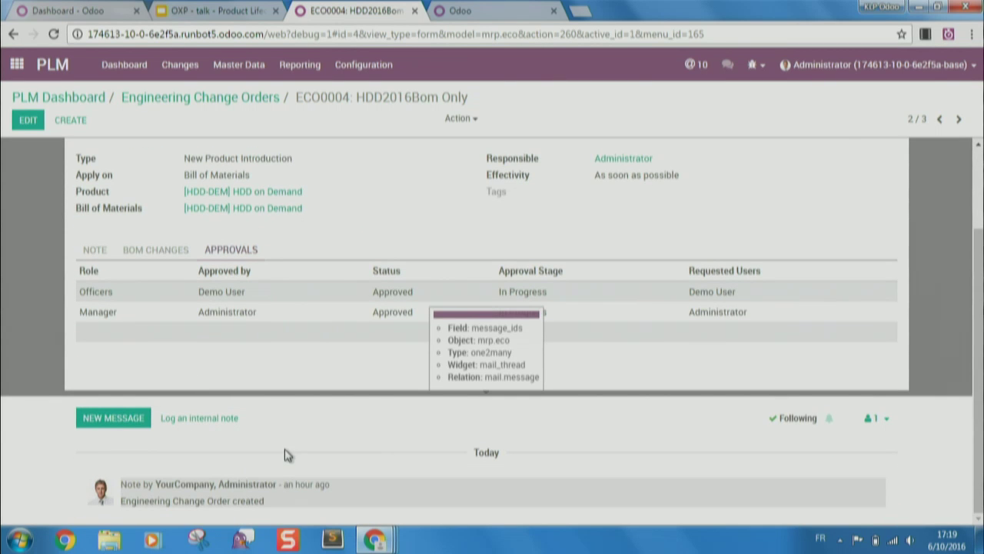
pyautogui.scroll(3, 285, 456)
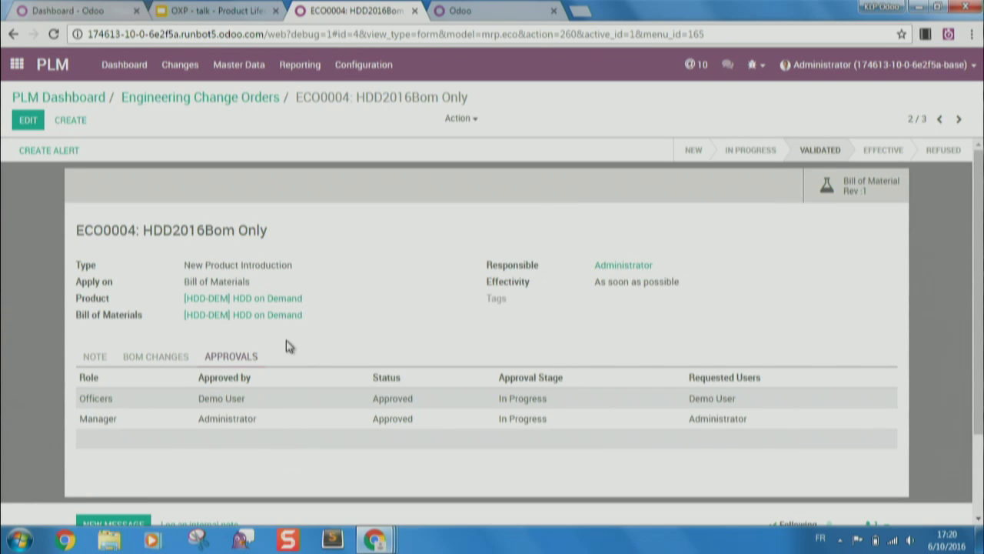
# Review the HDD on Demand bill's miscellaneous details and return to ECO0004
pyautogui.click(256, 320)
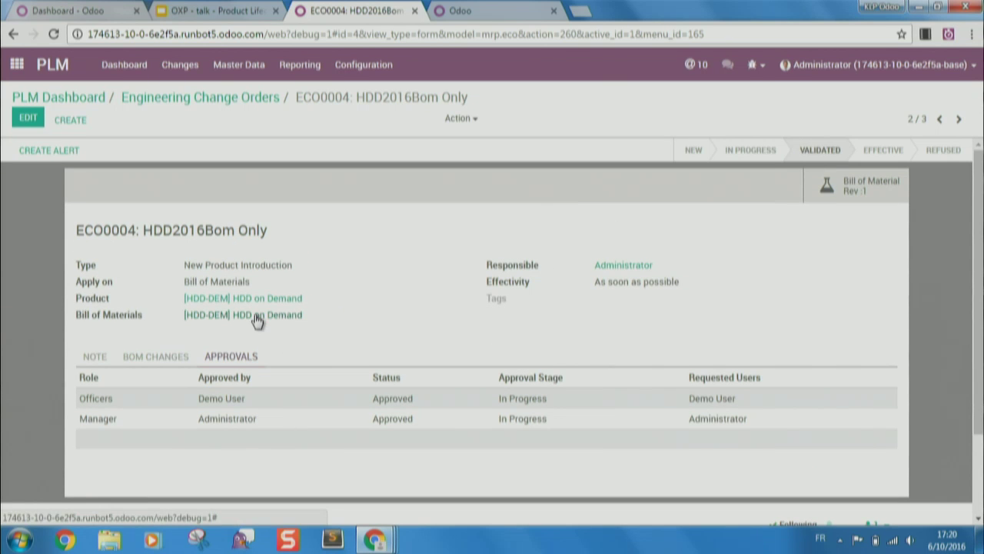
pyautogui.click(219, 291)
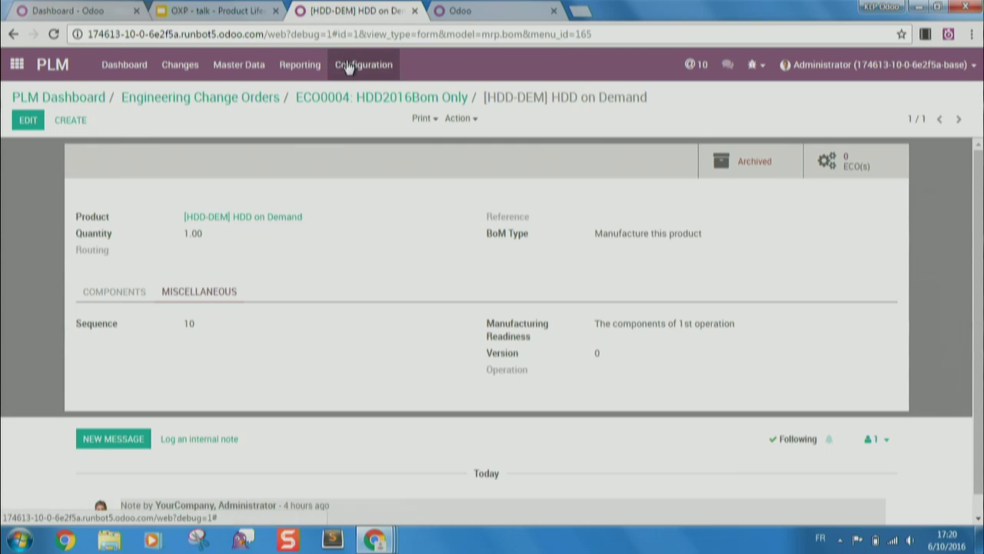
pyautogui.click(350, 97)
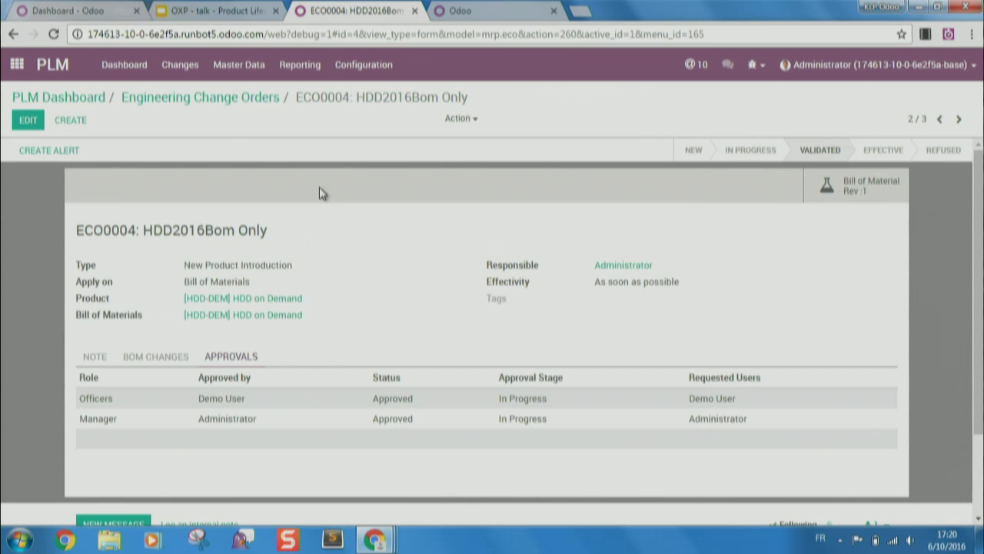